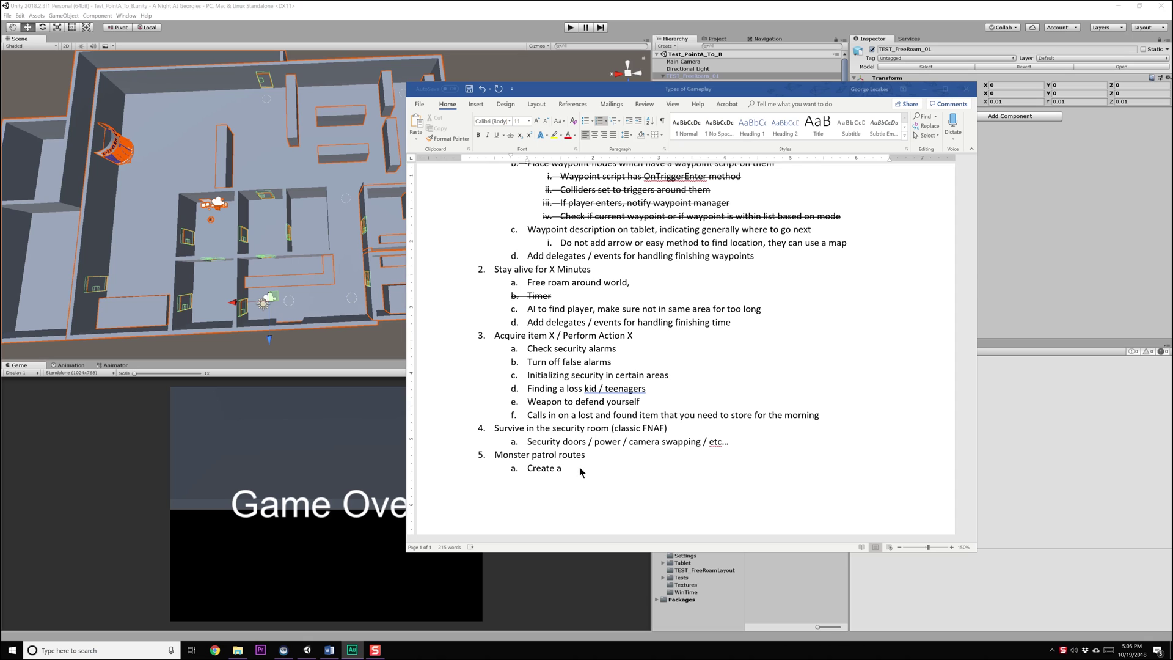
# Step: Replace the item under "Monster patrol routes" with "Export a monster mesh" and add "NavMesh level" as the second item
pyautogui.click(648, 283)
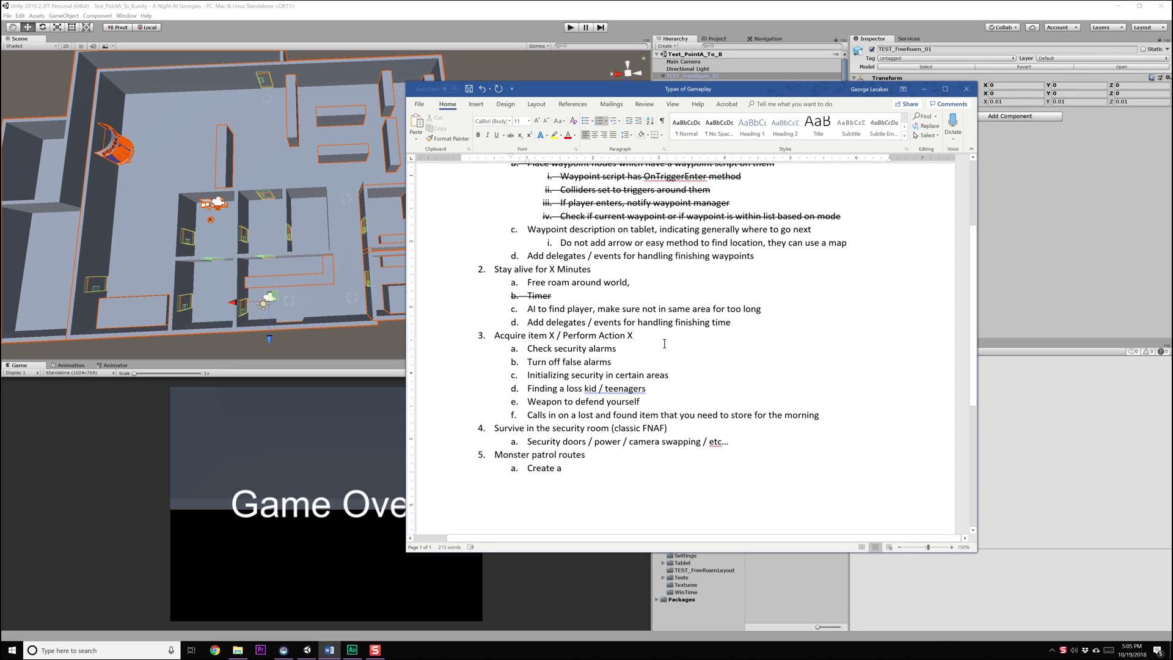
pyautogui.scroll(3, 666, 286)
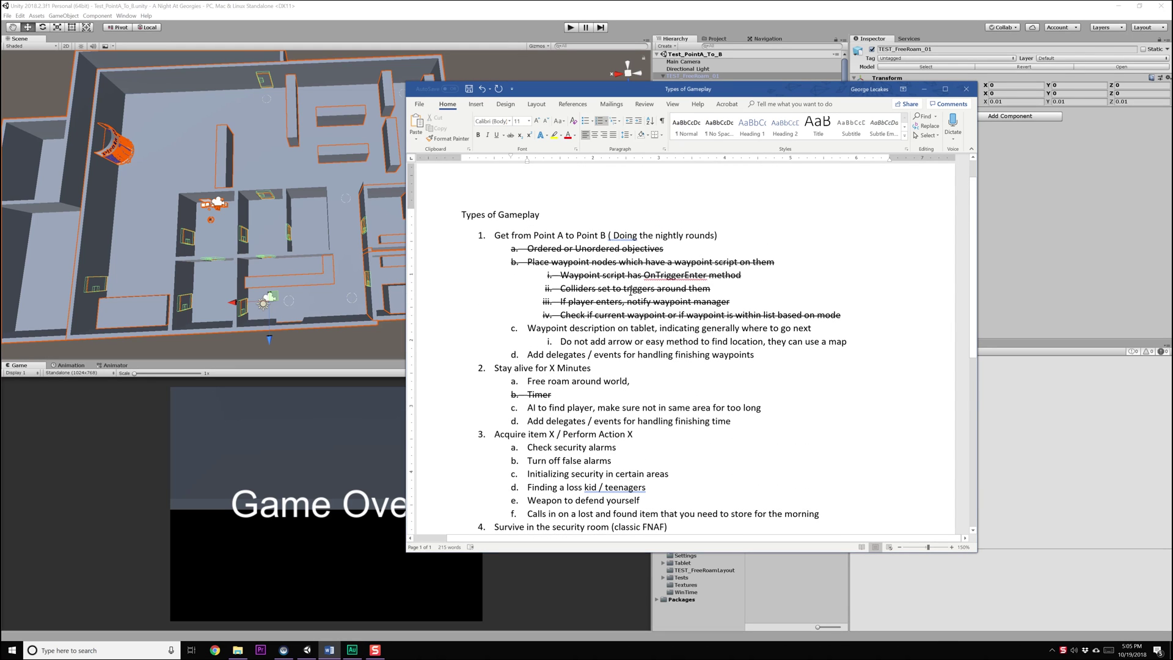
pyautogui.scroll(-2, 616, 312)
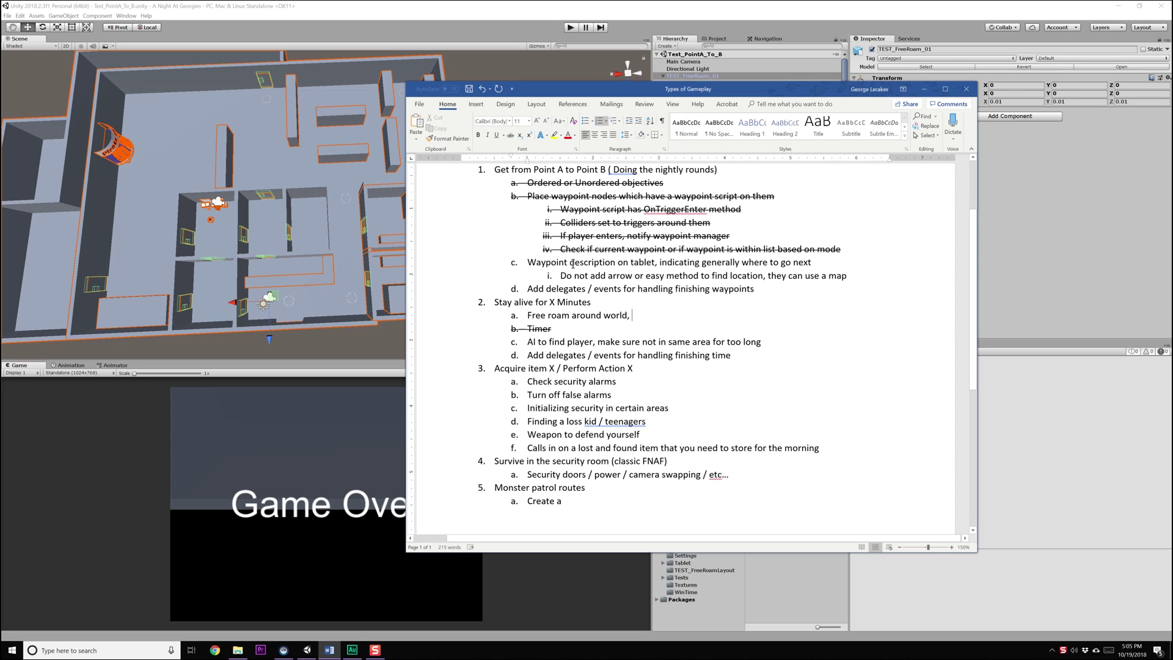
pyautogui.scroll(-3, 549, 318)
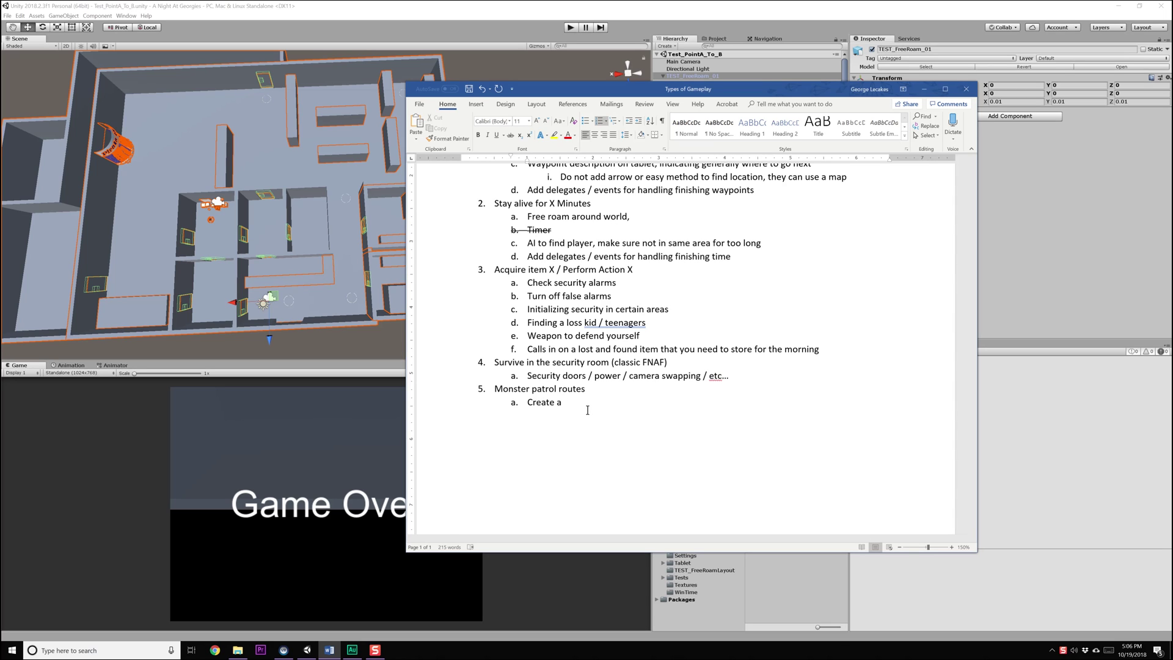
pyautogui.press('BackSpace')
pyautogui.press('BackSpace')
pyautogui.press('BackSpace')
pyautogui.press('BackSpace')
pyautogui.press('BackSpace')
pyautogui.press('BackSpace')
pyautogui.press('BackSpace')
pyautogui.press('BackSpace')
pyautogui.press('BackSpace')
pyautogui.write('Export a monster mesh')
pyautogui.press('Return')
pyautogui.write('NavMesh level ')
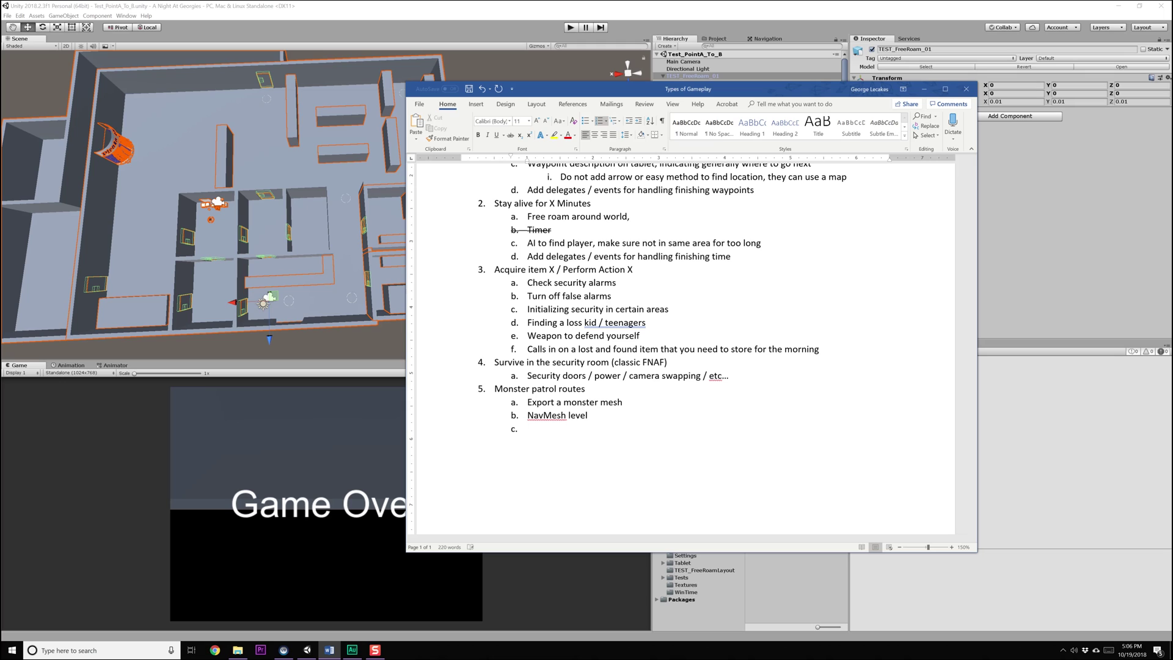
# Step: Add the list items "Waypoints", "Logic and detection" and "Destructible doors / walls" under "Monster patrol routes"
pyautogui.write('Wa')
pyautogui.write('nd d')
pyautogui.write('etection')
pyautogui.write('estructi')
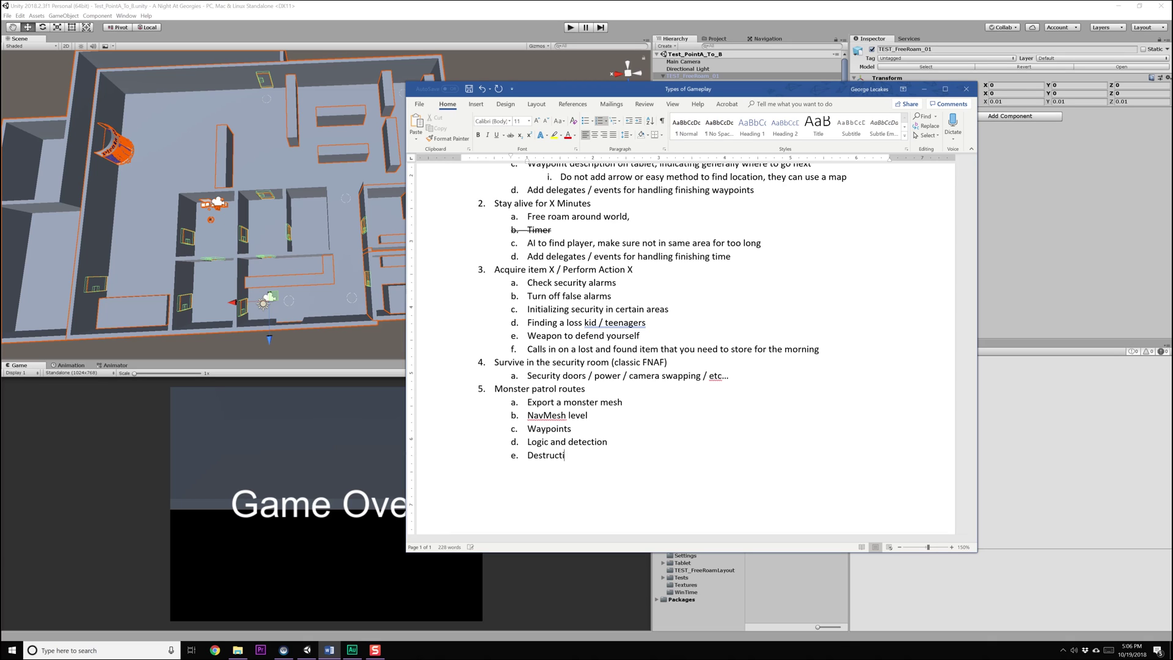
pyautogui.write('ble doors / walls')
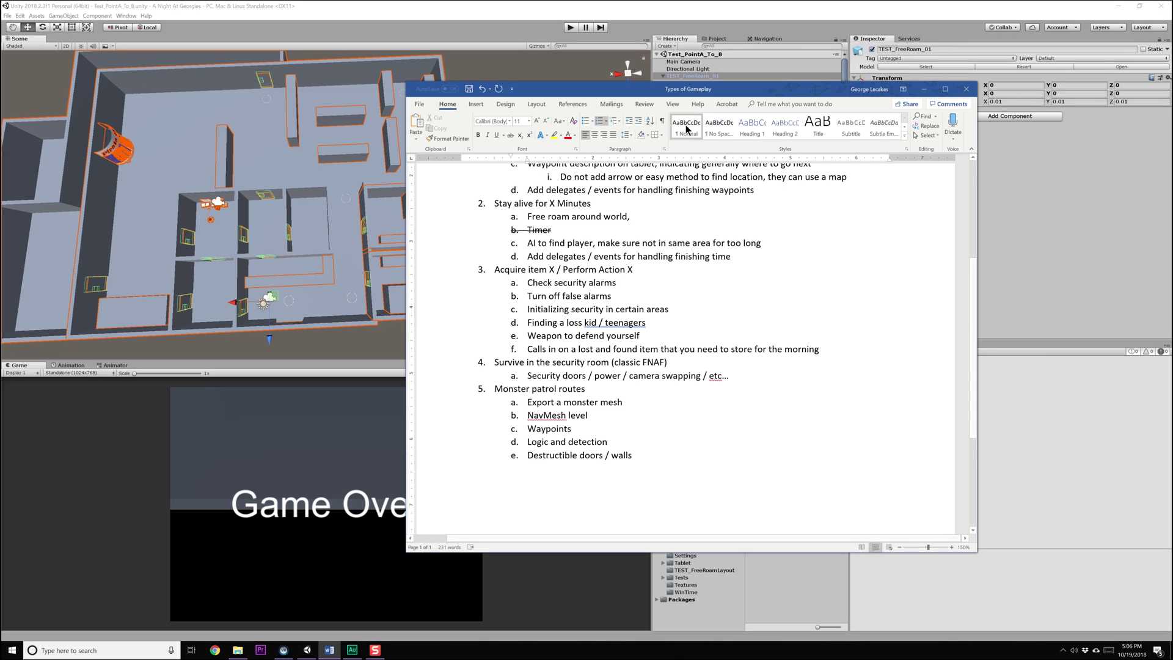
# Step: Move the gameplay document out of the way and launch Maya LT
pyautogui.moveTo(616, 93); pyautogui.dragTo(1172, 92)
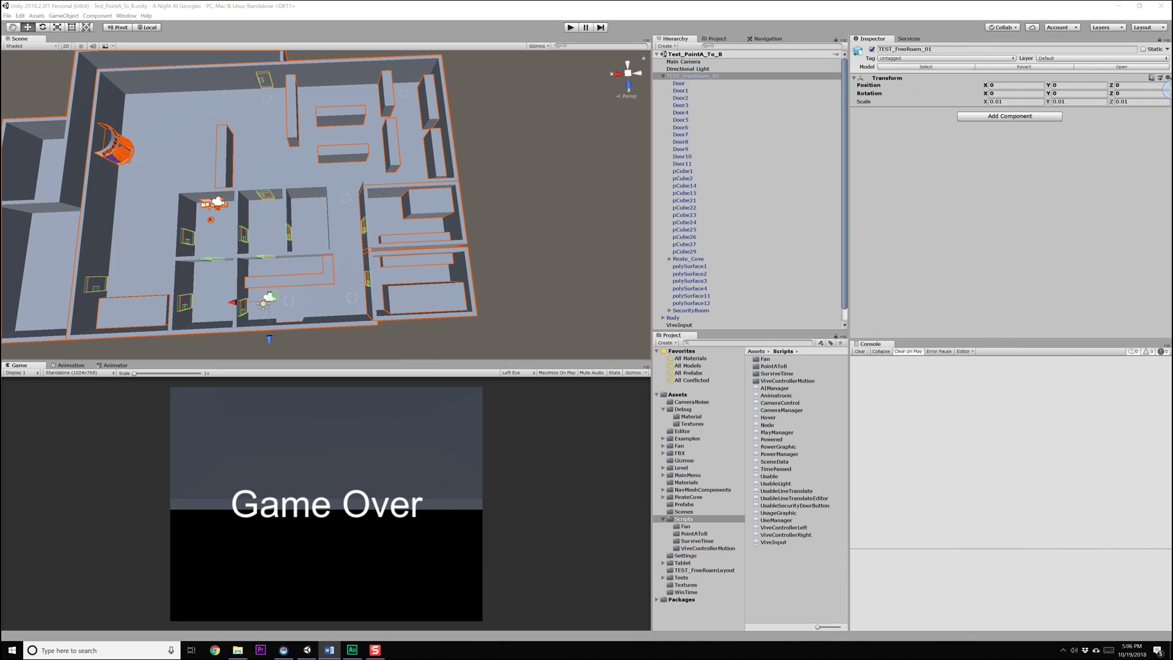
pyautogui.click(17, 650)
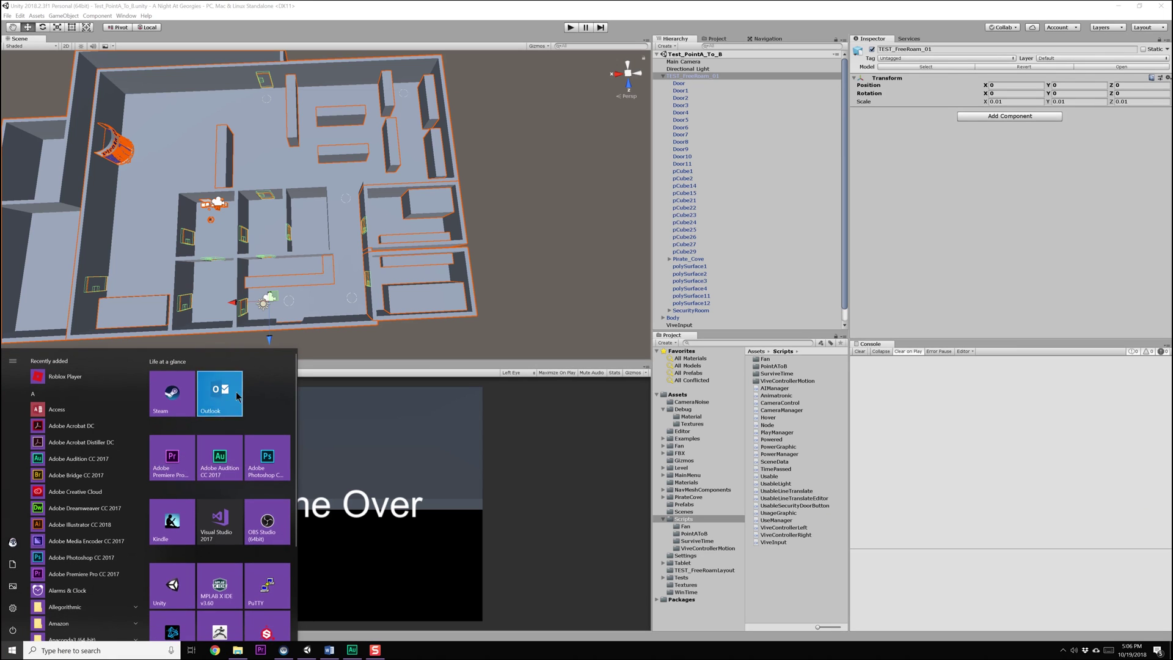
pyautogui.click(213, 552)
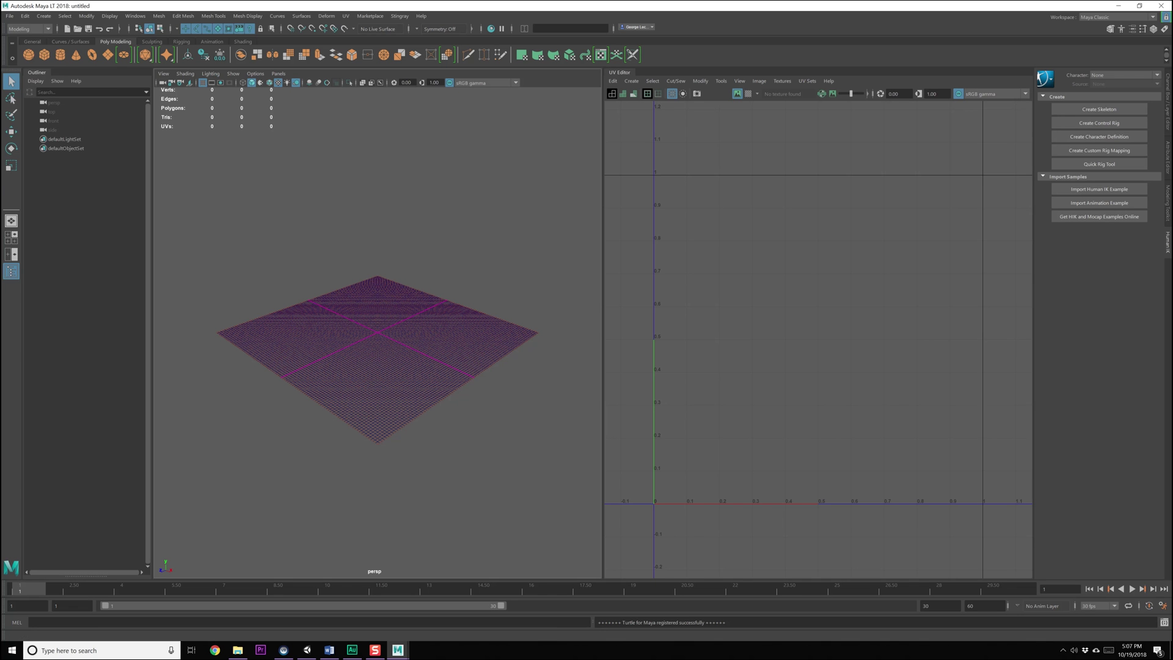
# Step: Open the recent scene Animatronic_Foxy_10_Rig and bring the whole Foxy character into view
pyautogui.click(10, 15)
pyautogui.moveTo(54, 262)
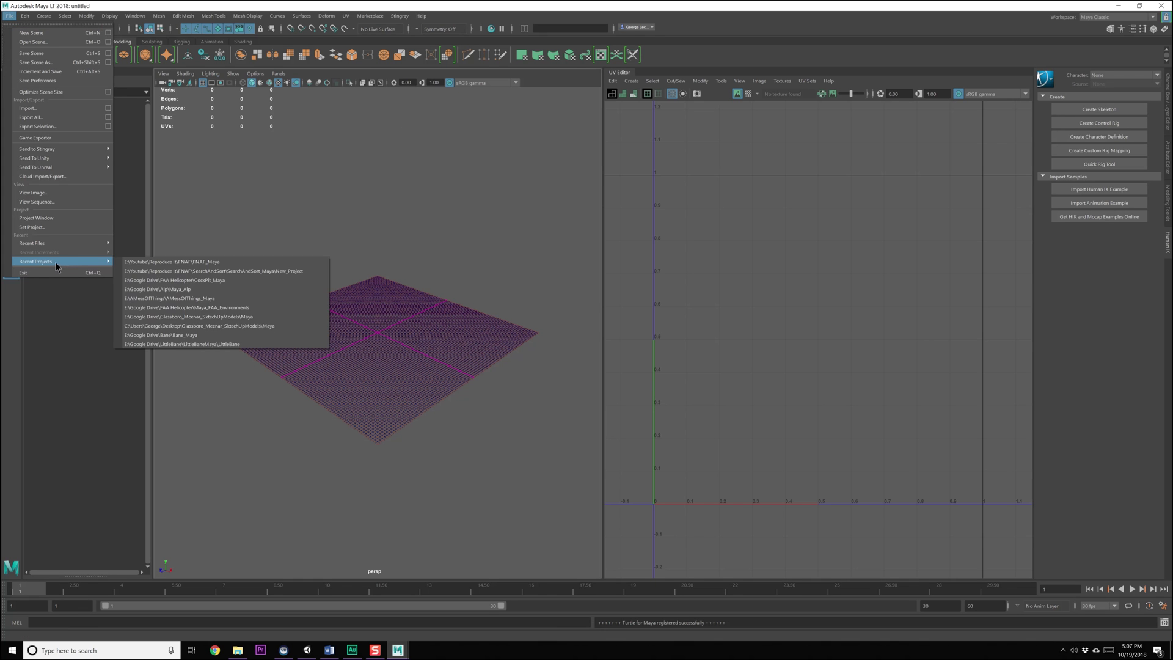
pyautogui.moveTo(83, 242)
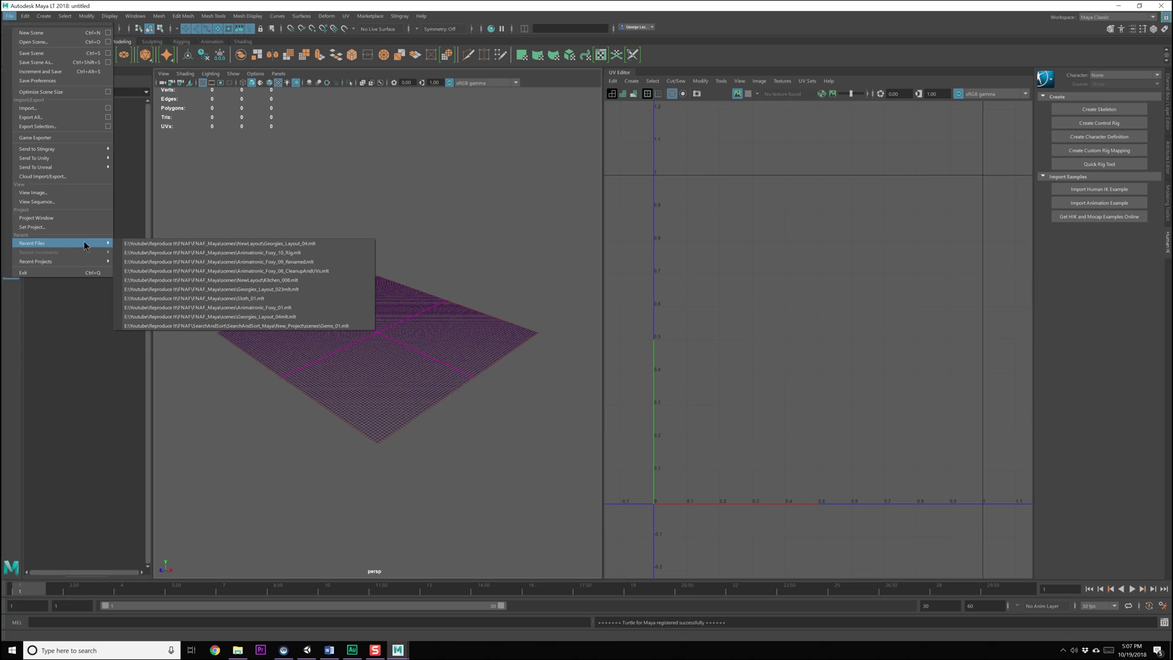
pyautogui.click(272, 252)
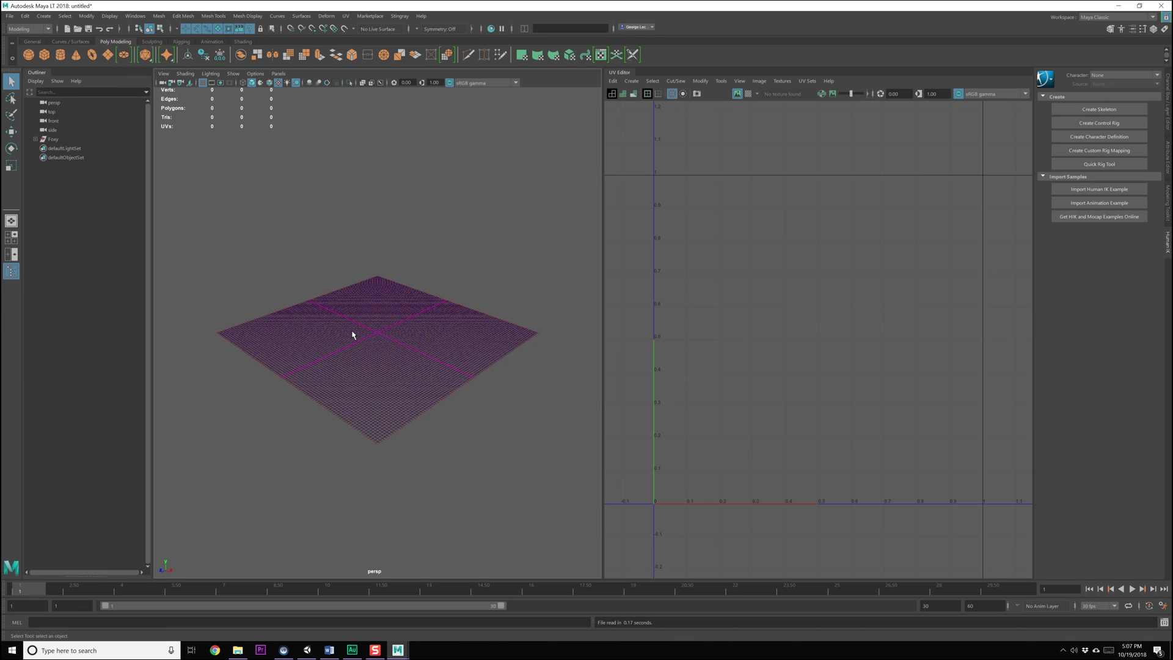
pyautogui.keyDown('alt'); pyautogui.moveTo(479, 313); pyautogui.dragTo(313, 294); pyautogui.keyUp('alt')
pyautogui.scroll(4, 415, 327)
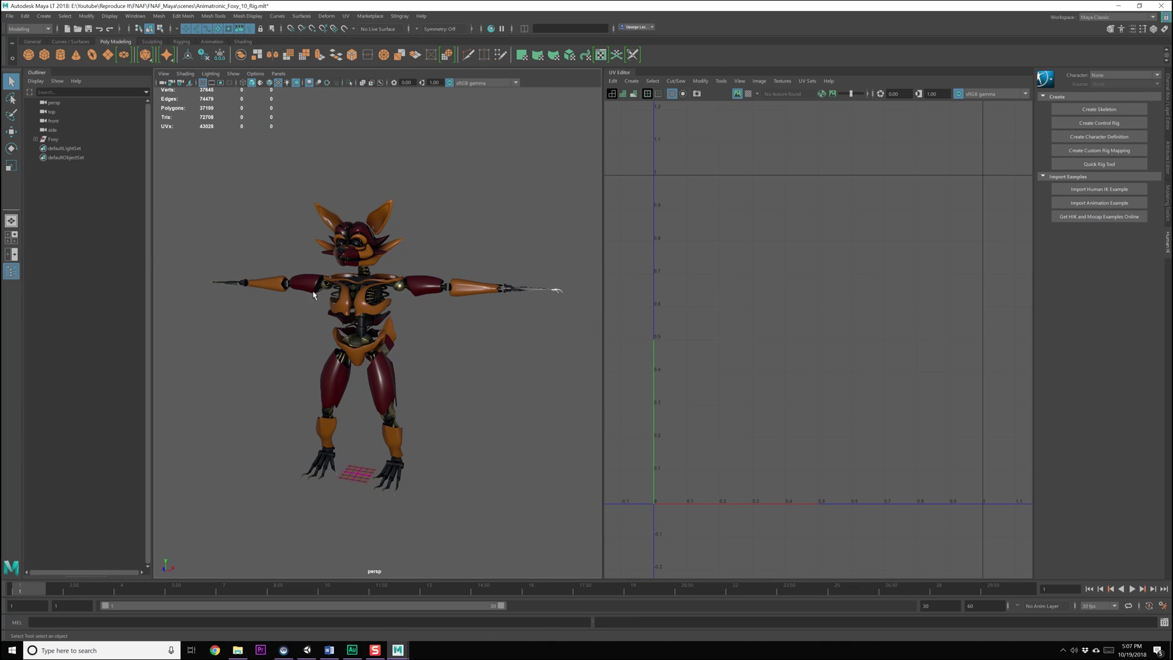
# Step: Inspect Foxy's separate leg and forearm meshes and the list of parts inside the Foxy group
pyautogui.click(386, 392)
pyautogui.click(359, 388)
pyautogui.click(372, 381)
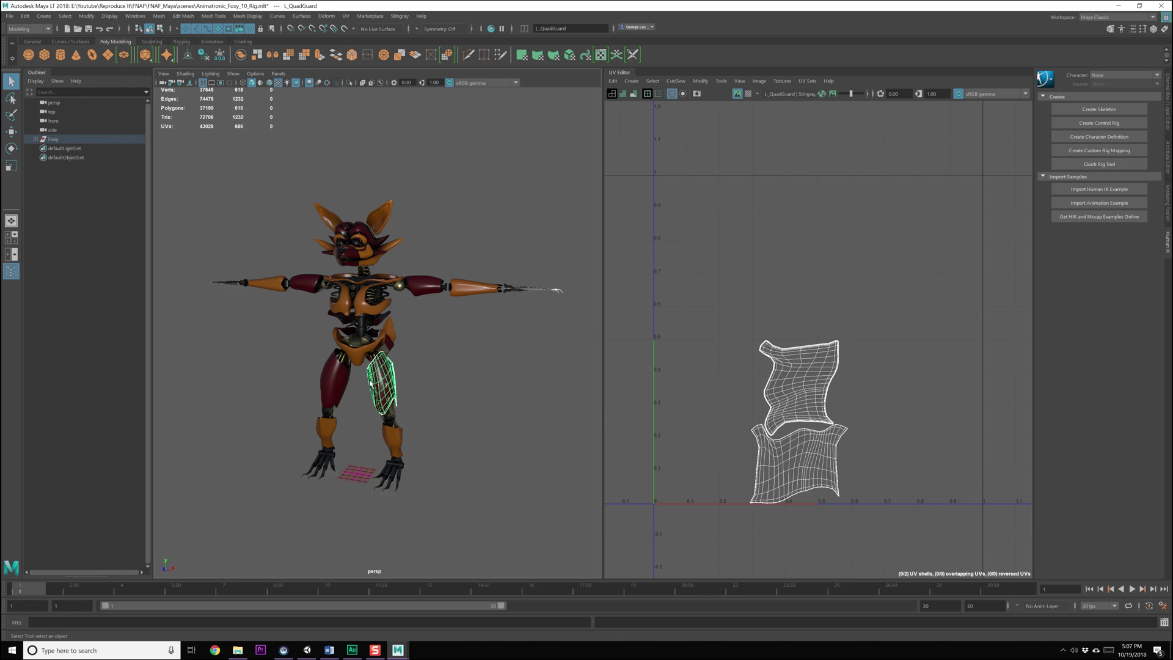
pyautogui.click(104, 139)
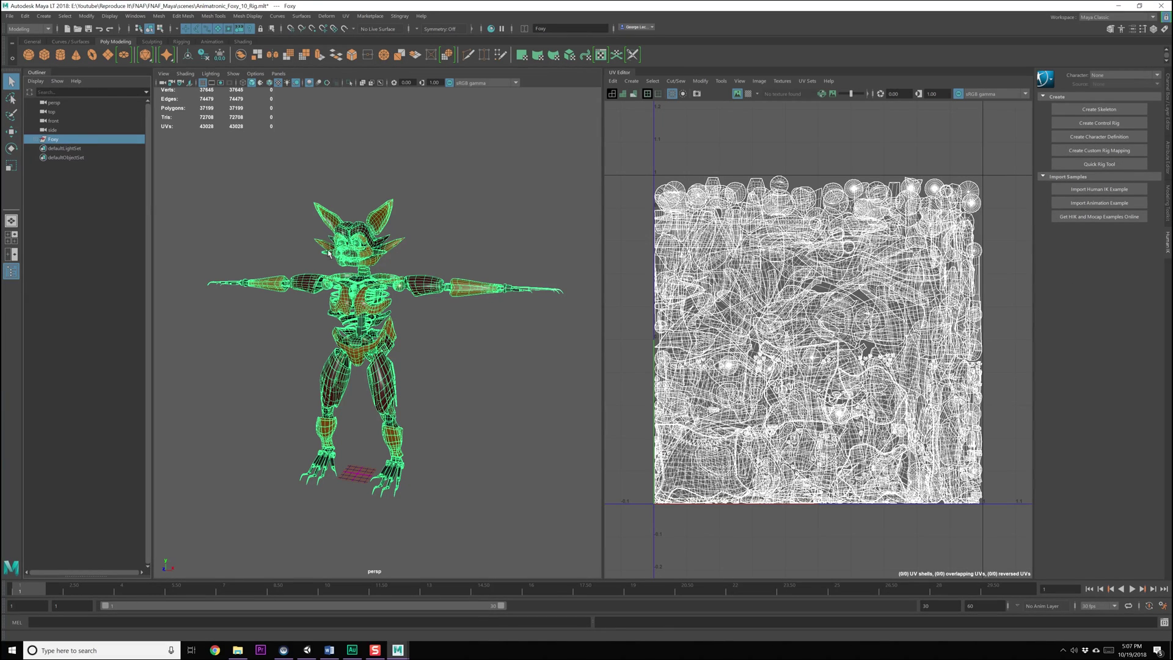
pyautogui.click(35, 140)
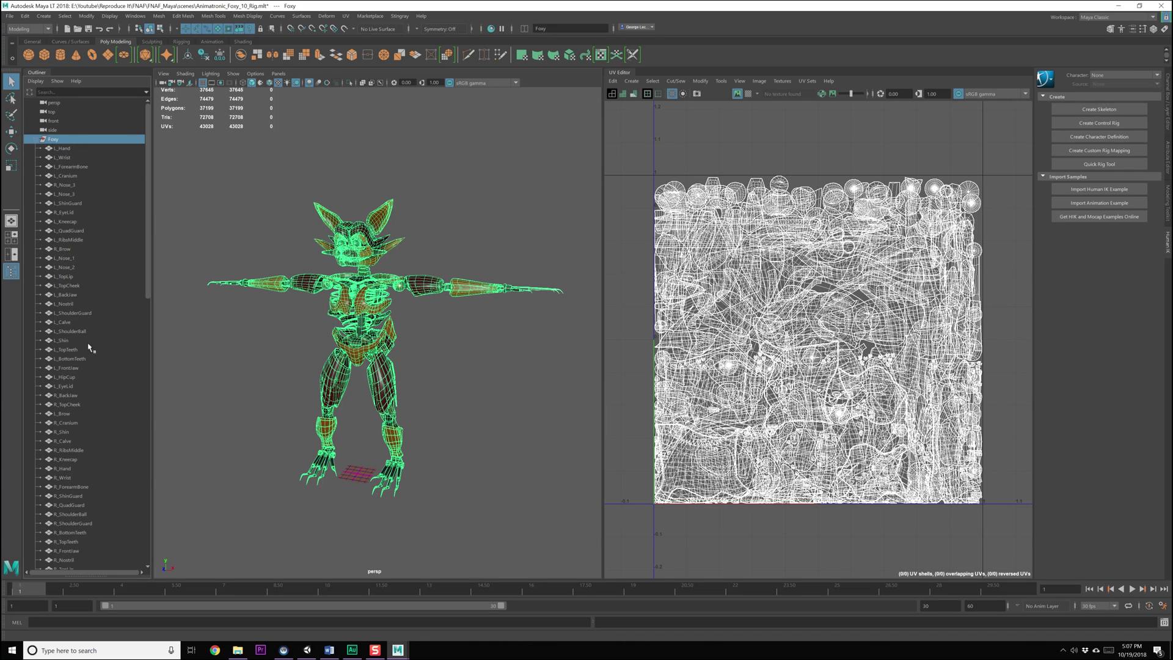
pyautogui.scroll(-8, 89, 358)
pyautogui.scroll(10, 88, 363)
pyautogui.click(35, 140)
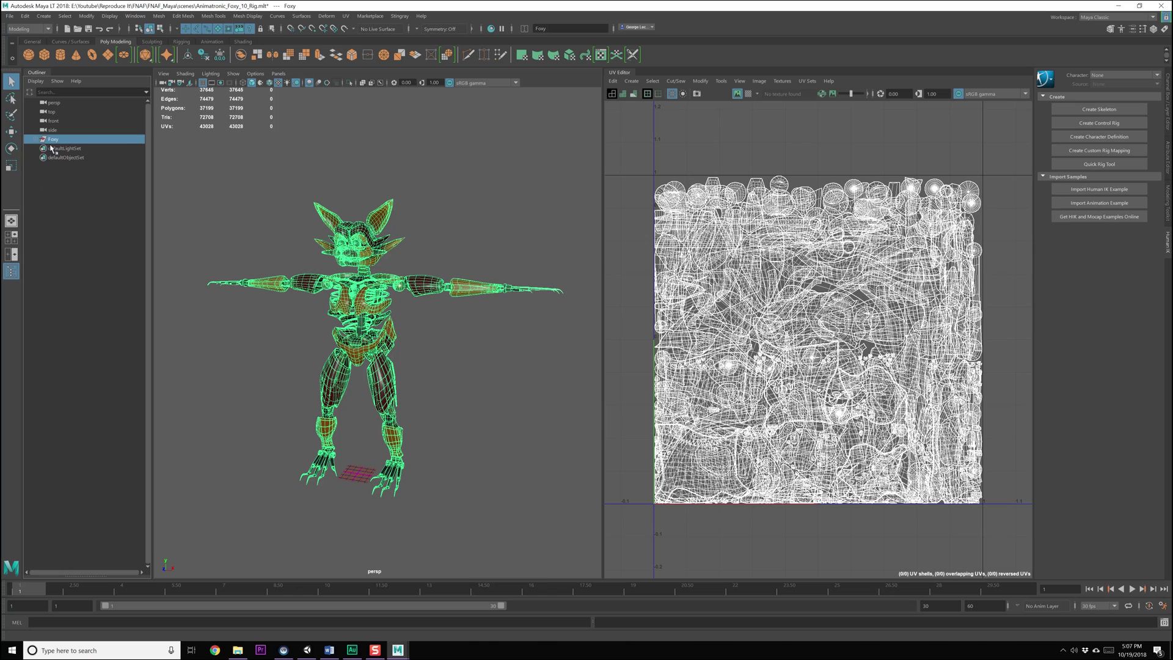
pyautogui.click(35, 139)
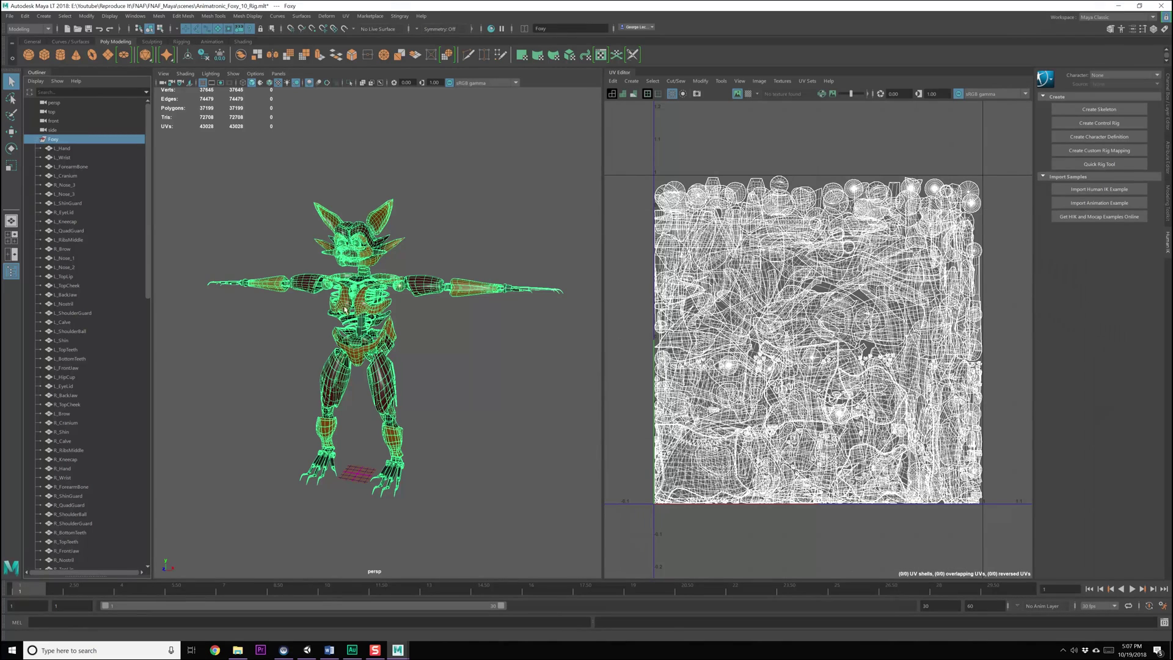
pyautogui.click(459, 336)
pyautogui.click(464, 290)
pyautogui.rightClick(463, 291)
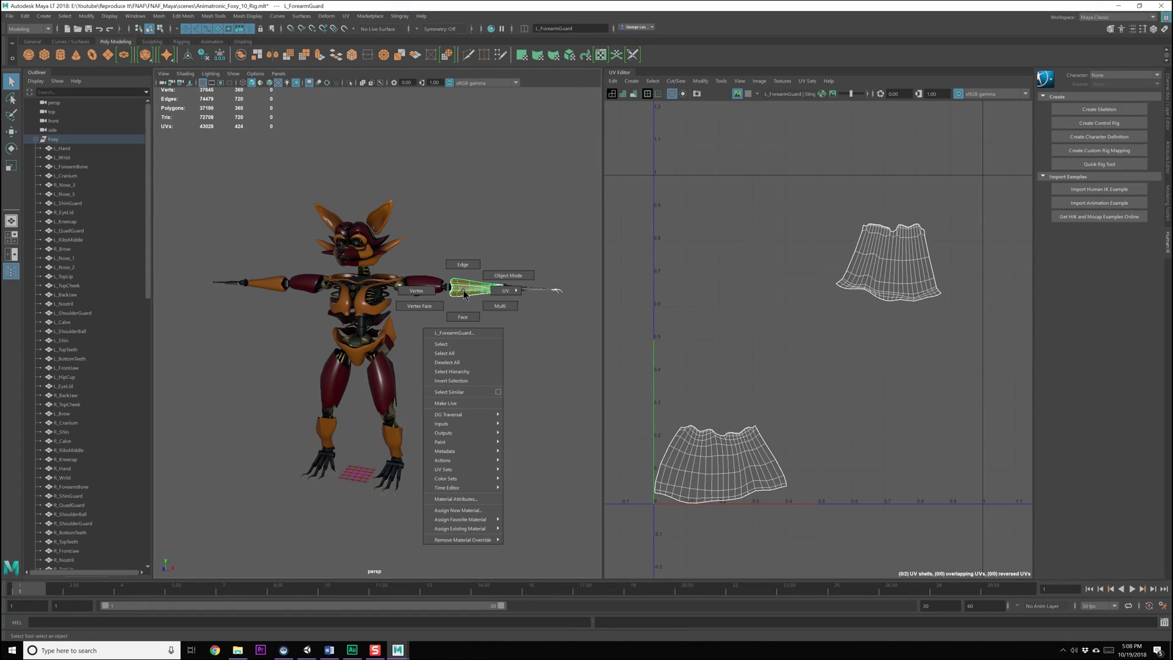
pyautogui.moveTo(467, 498); pyautogui.dragTo(462, 291, button='right')
# Step: Open the Hypershade material editor
pyautogui.click(135, 16)
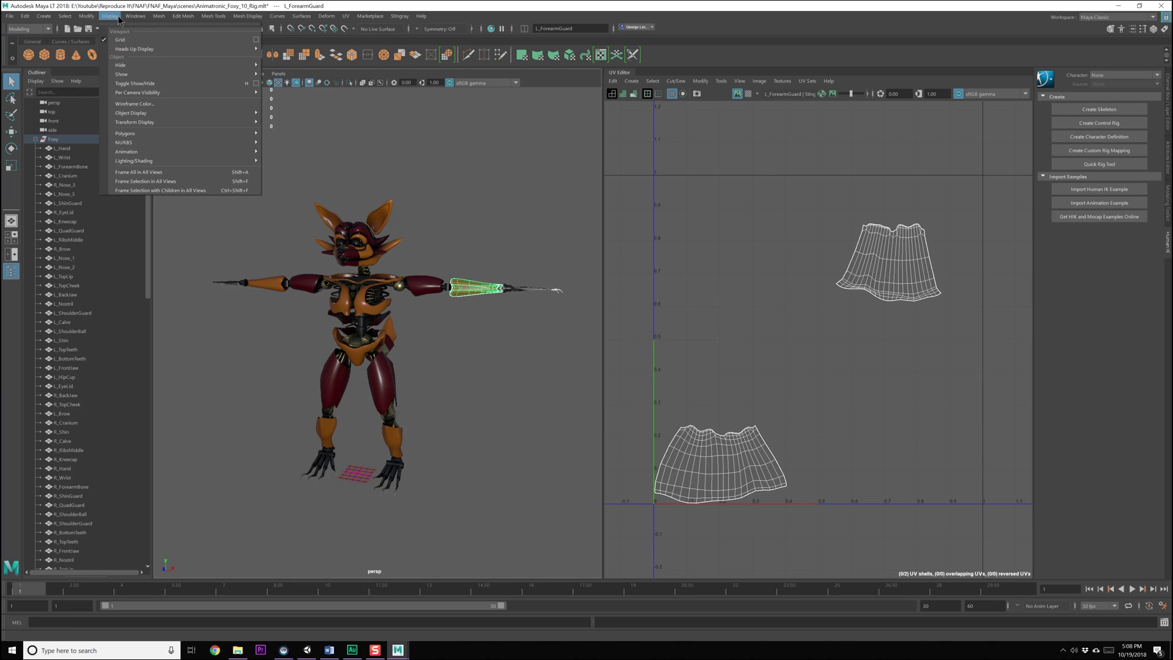
pyautogui.moveTo(181, 63)
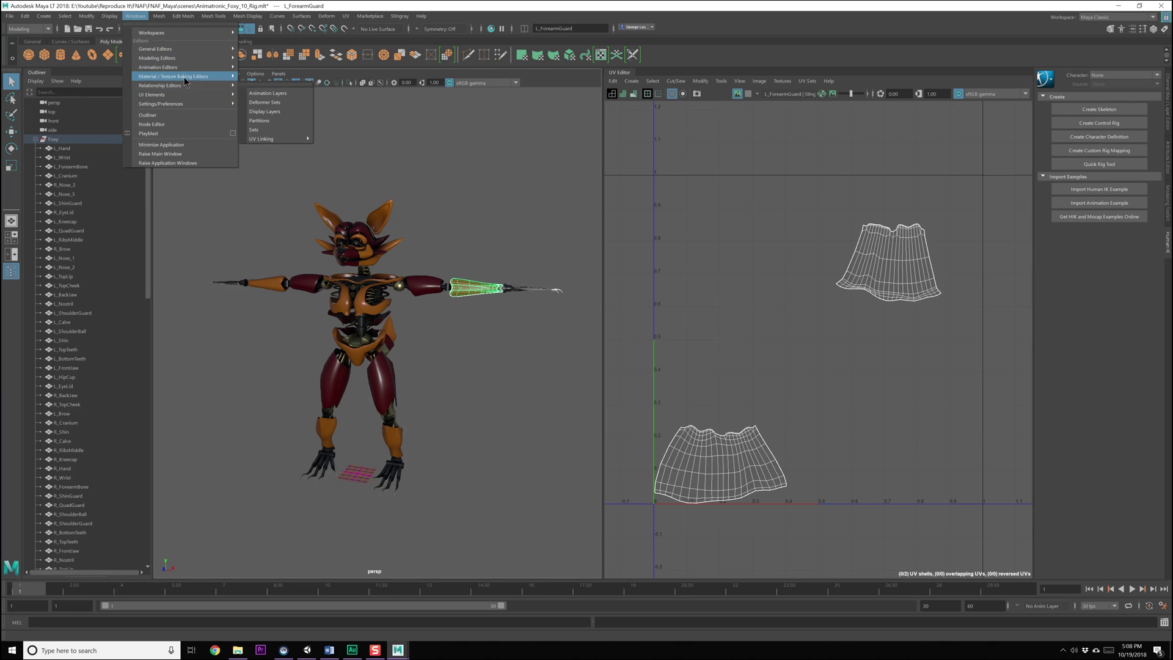
pyautogui.click(295, 99)
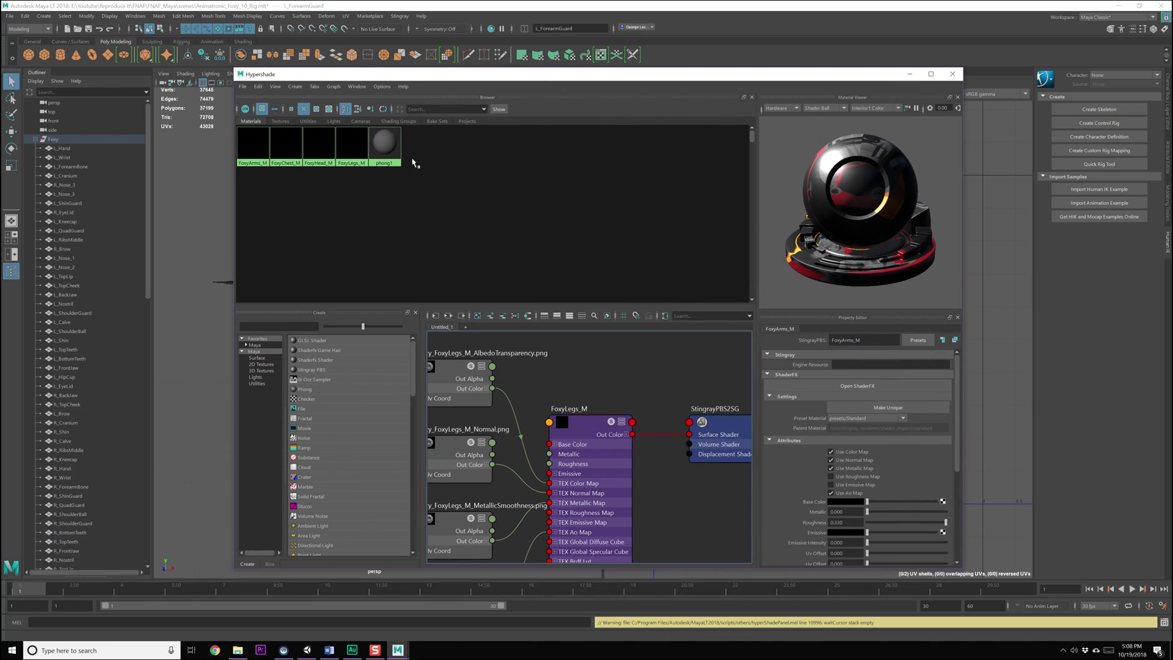
# Step: Select all objects using the FoxyLegs_M material and combine them into one mesh
pyautogui.click(356, 149)
pyautogui.rightClick(356, 148)
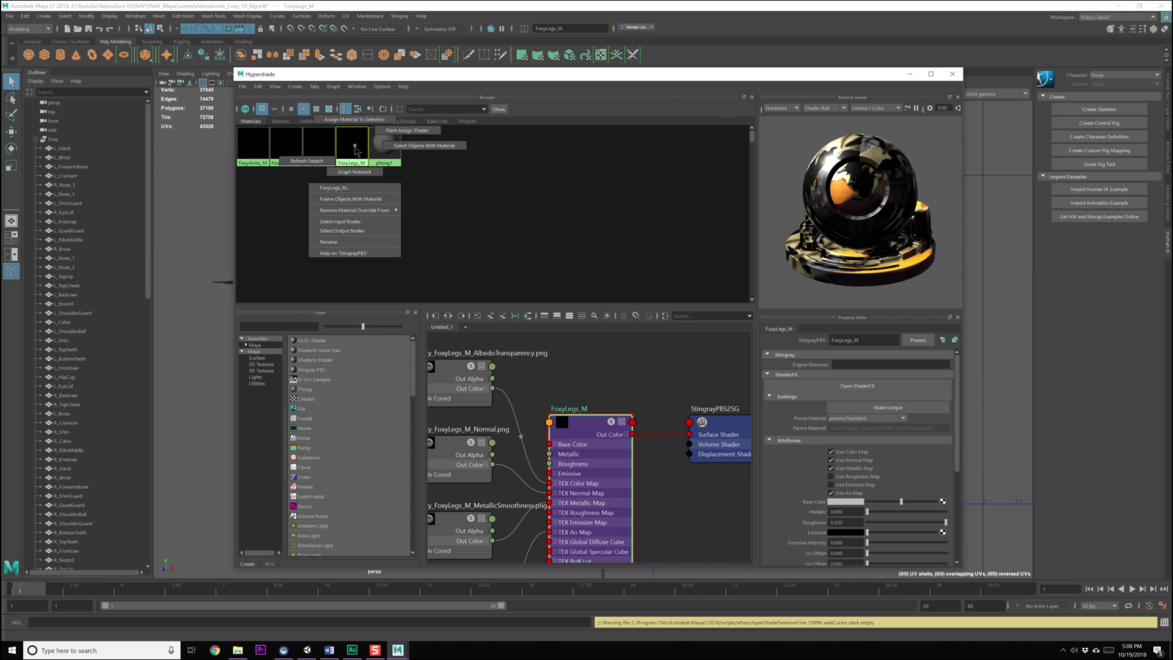
pyautogui.click(404, 146)
pyautogui.moveTo(466, 77); pyautogui.dragTo(1103, 90)
pyautogui.click(242, 55)
pyautogui.scroll(2, 460, 383)
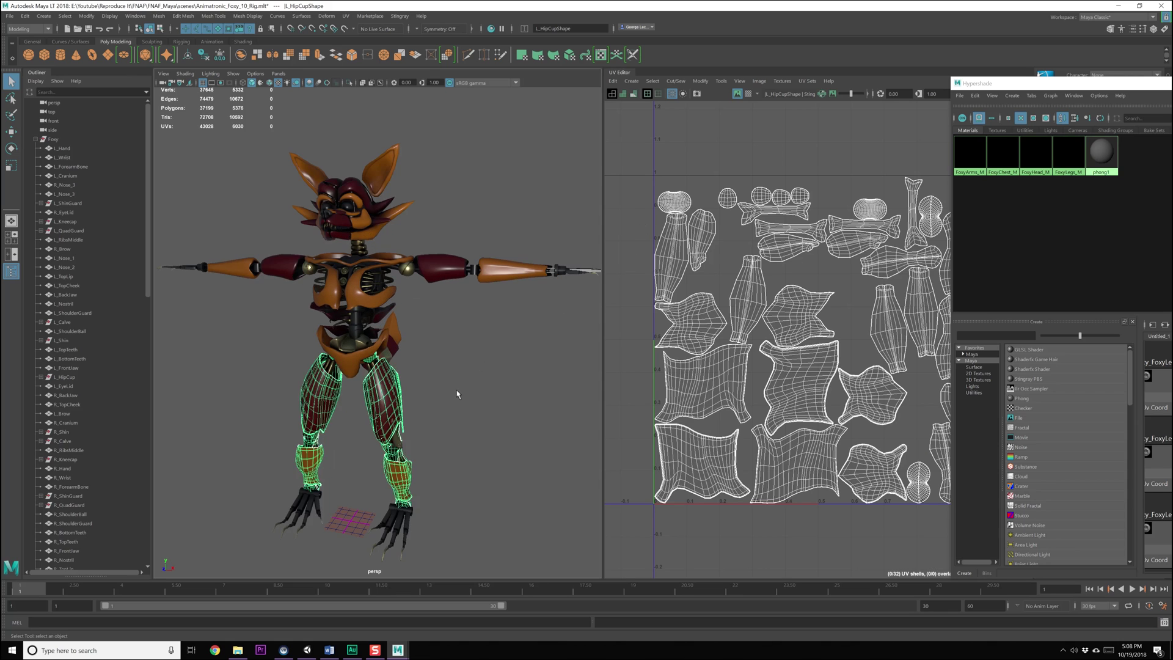
pyautogui.click(459, 396)
# Step: Select all objects using the FoxyHead_M material and combine them into one mesh
pyautogui.moveTo(1121, 88); pyautogui.dragTo(398, 69)
pyautogui.click(315, 139)
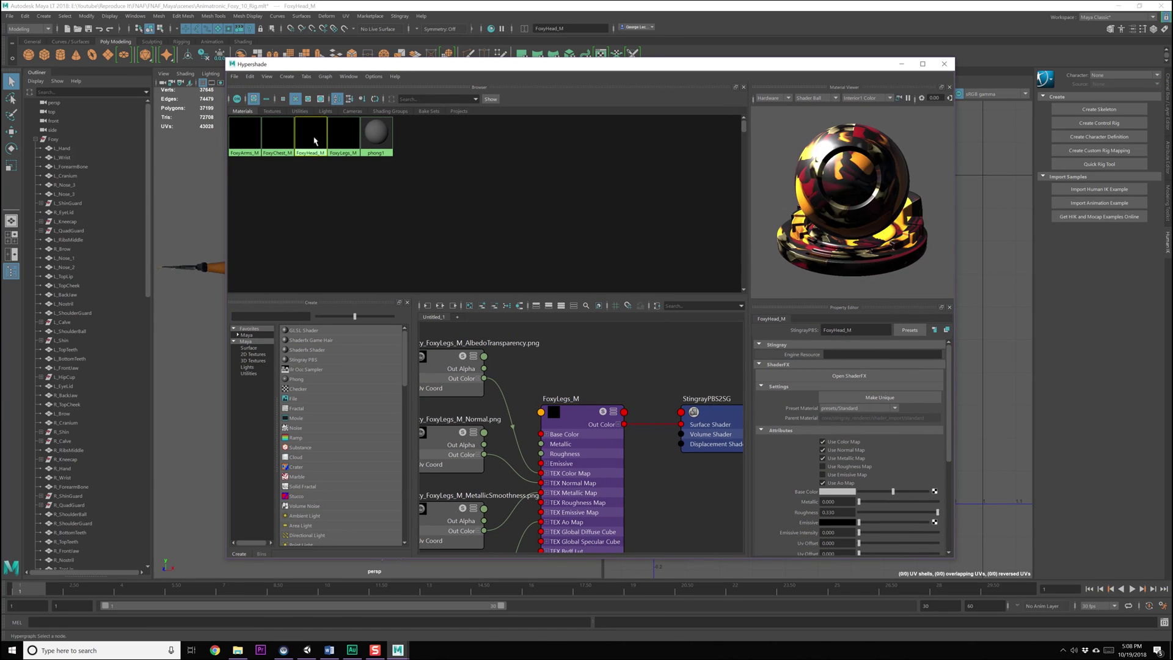
pyautogui.rightClick(310, 136)
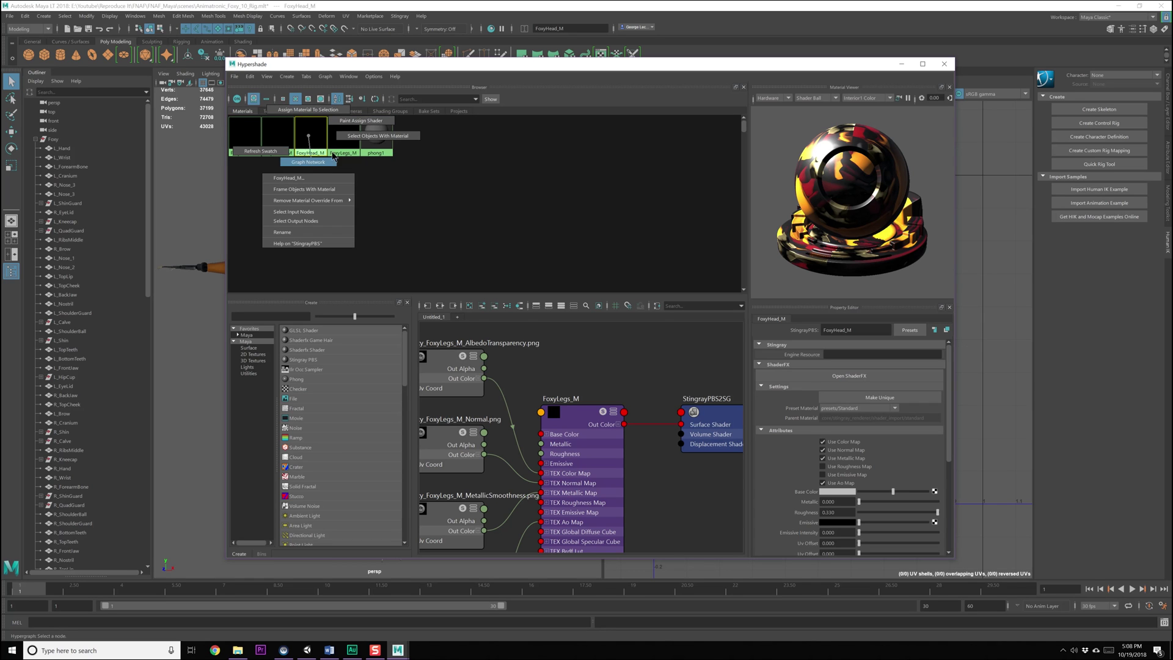
pyautogui.click(351, 141)
pyautogui.moveTo(348, 63); pyautogui.dragTo(866, 91)
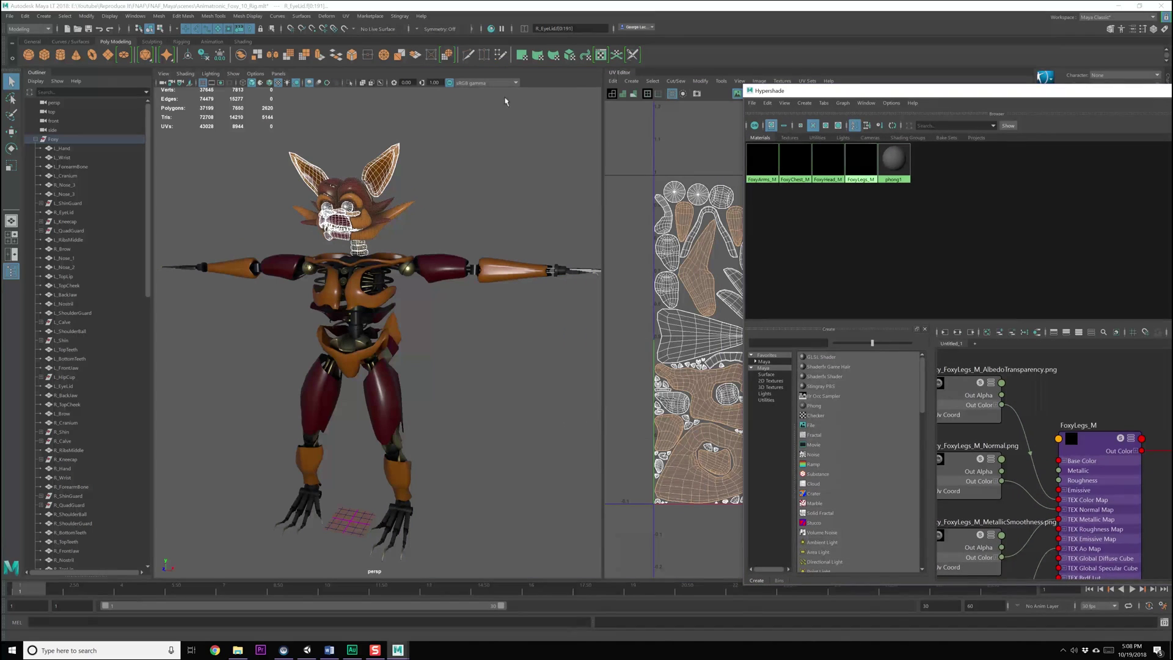
pyautogui.click(220, 55)
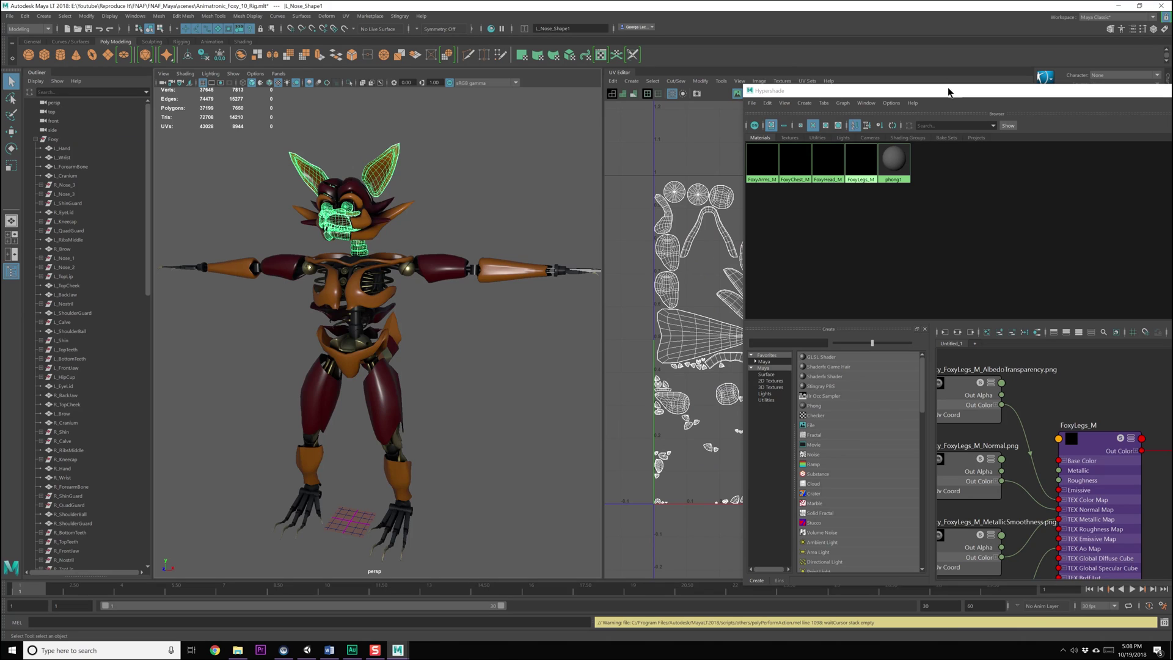
# Step: Select all objects using the FoxyChest_M material and combine them into one mesh
pyautogui.moveTo(935, 96); pyautogui.dragTo(420, 80)
pyautogui.moveTo(278, 143); pyautogui.dragTo(277, 116, button='right')
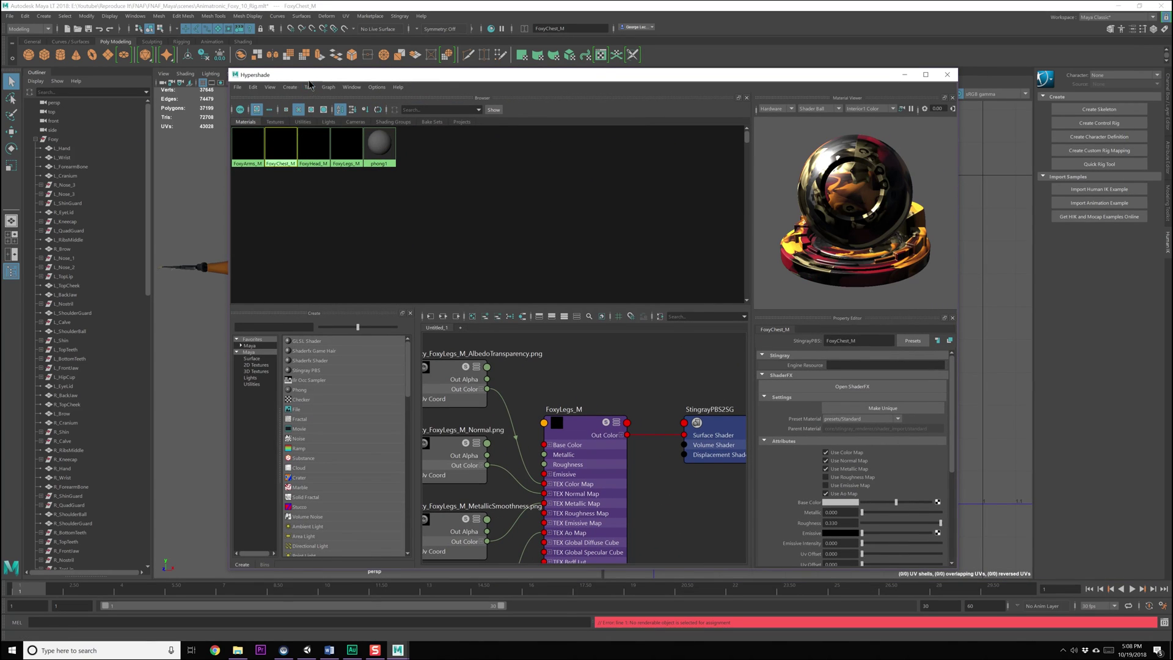
pyautogui.moveTo(311, 78); pyautogui.dragTo(764, 83)
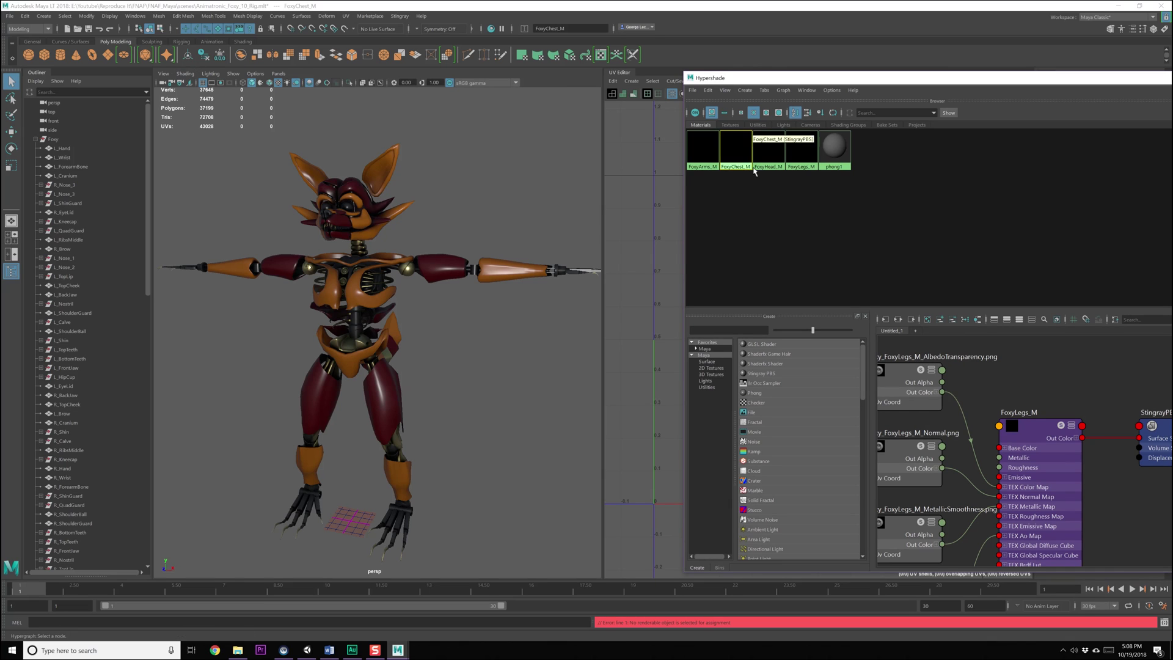
pyautogui.moveTo(736, 161); pyautogui.dragTo(736, 184, button='right')
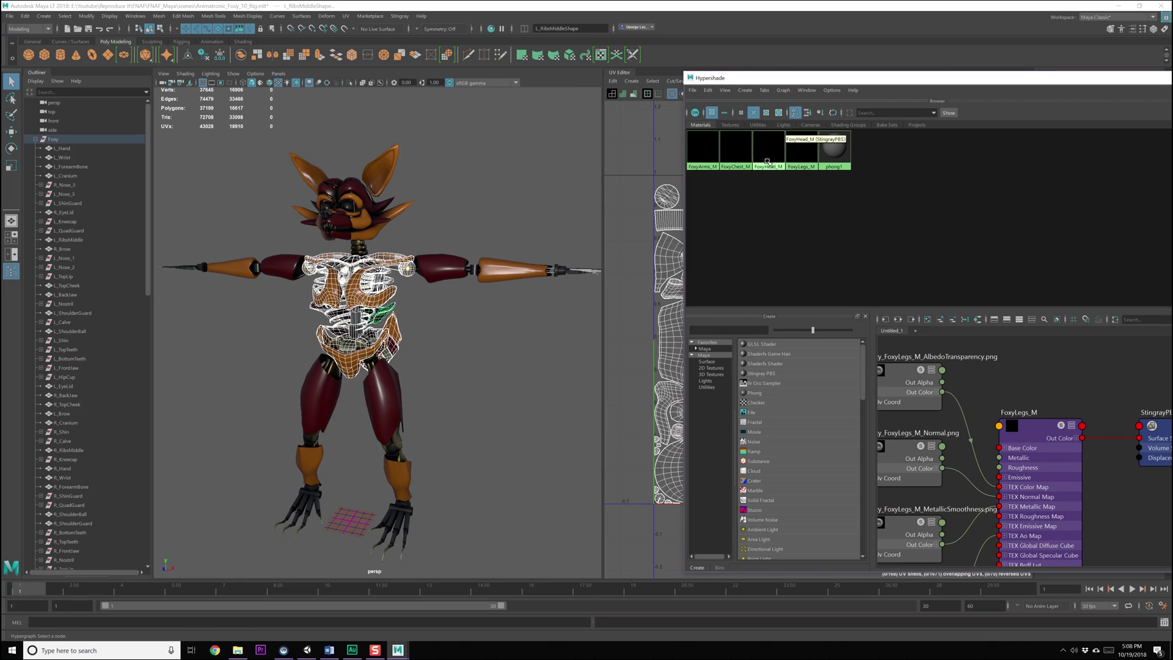
pyautogui.click(246, 58)
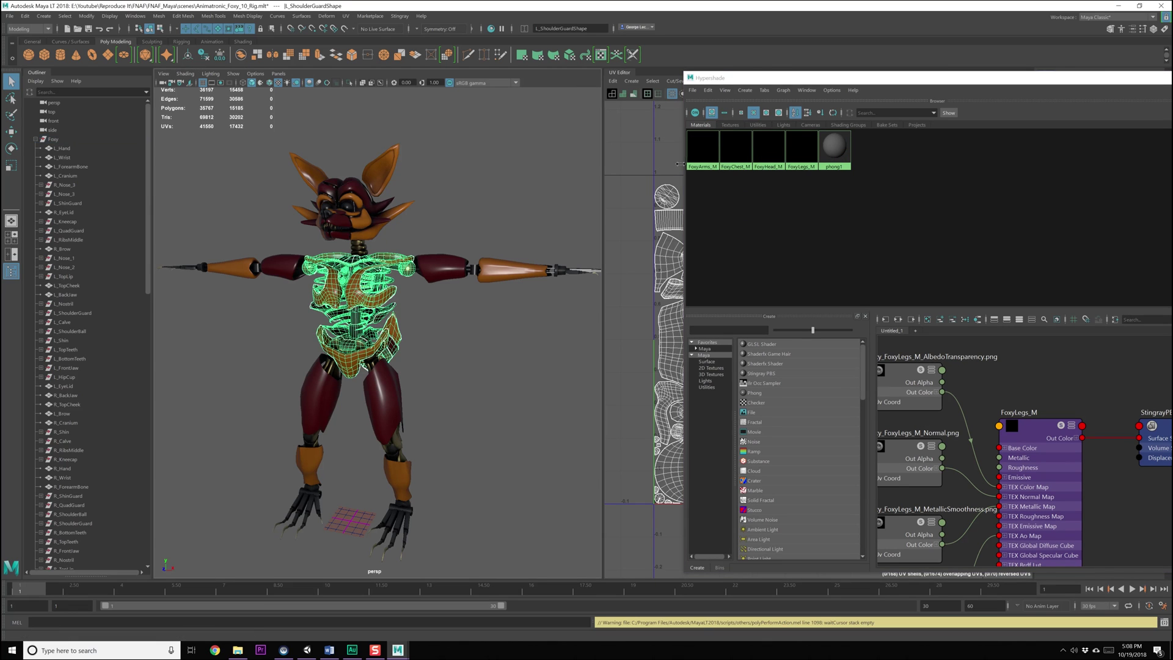
# Step: Combine all objects using the FoxyArms_M material into one mesh and close the Hypershade
pyautogui.click(717, 153)
pyautogui.moveTo(709, 154); pyautogui.dragTo(711, 183, button='right')
pyautogui.click(246, 56)
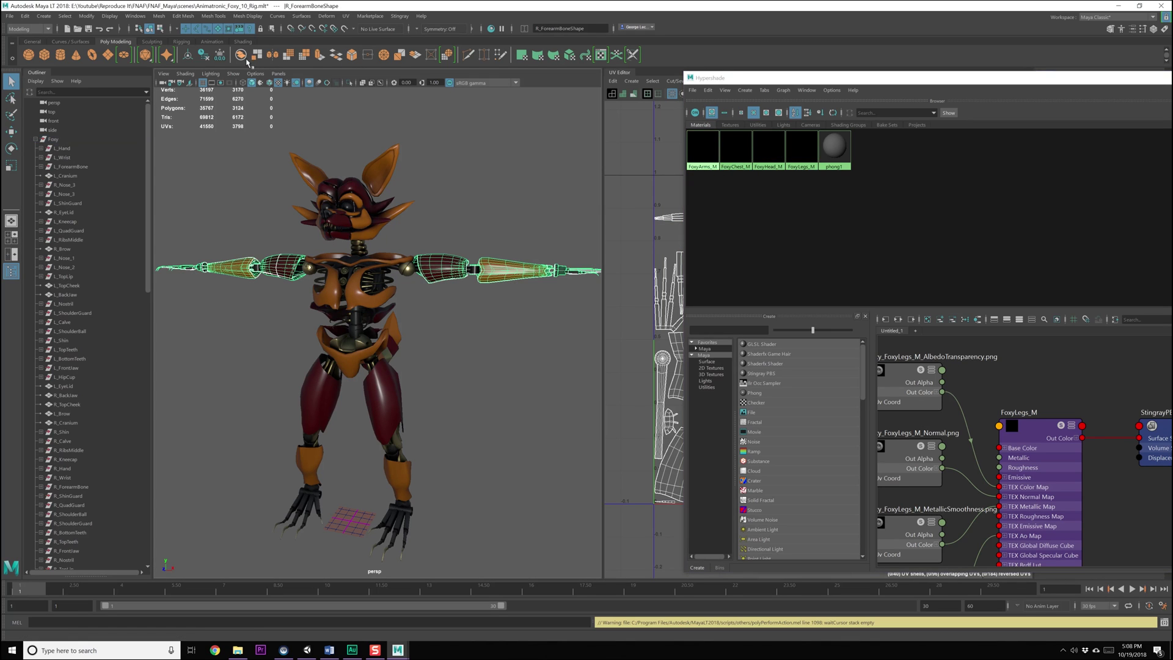
pyautogui.click(1172, 77)
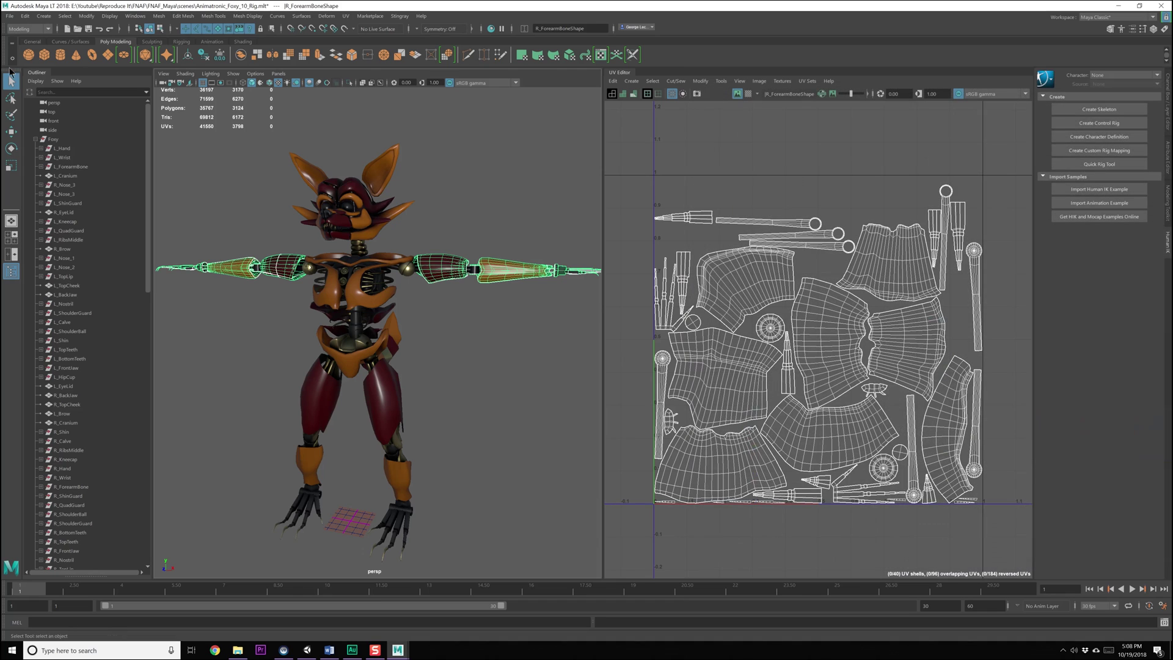
# Step: Delete the construction history of every object in the scene
pyautogui.click(25, 17)
pyautogui.moveTo(67, 125)
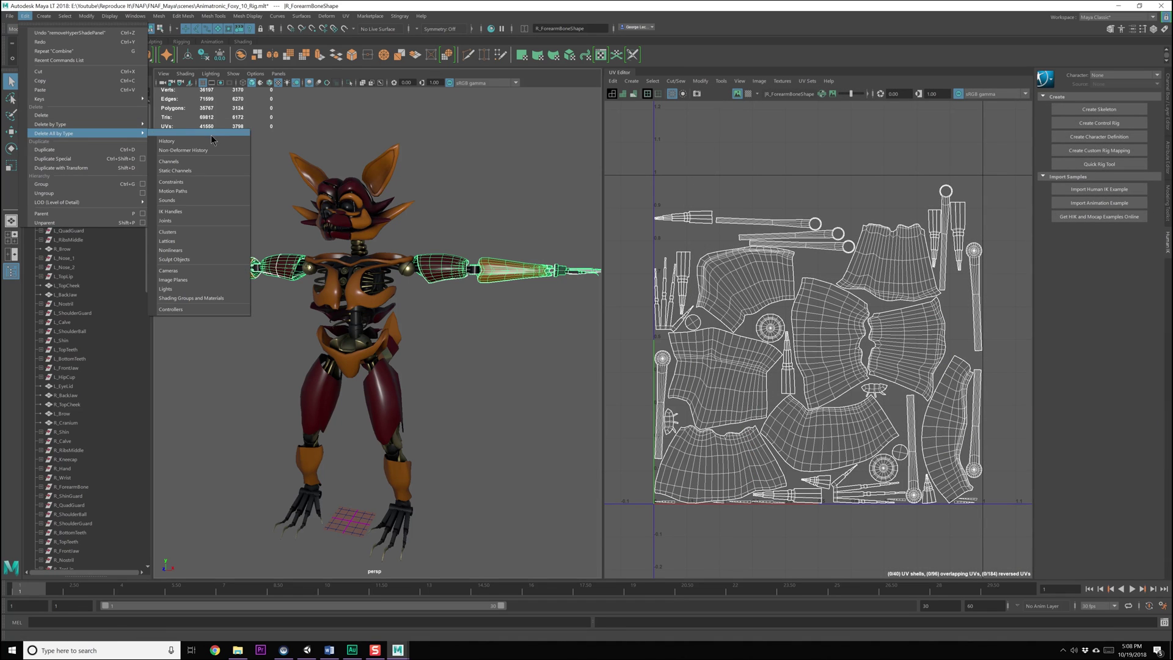
pyautogui.click(171, 132)
# Step: Delete the leftover spine and neck groups, Spine_004 through Neck_5, from the Foxy hierarchy
pyautogui.click(67, 348)
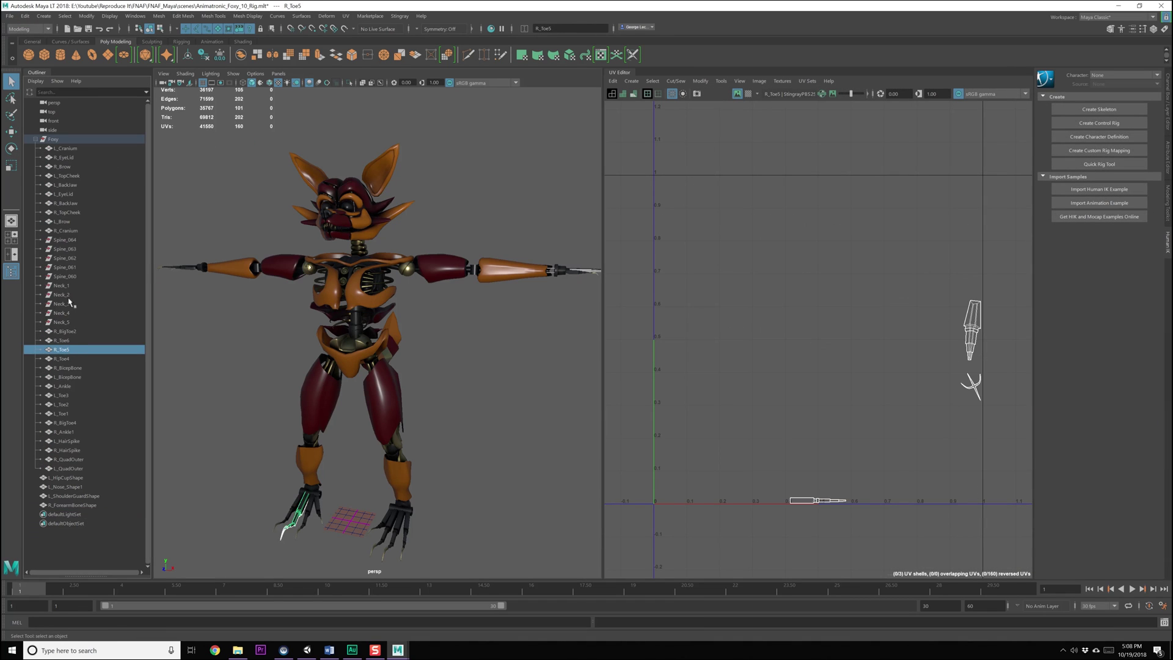
pyautogui.click(70, 296)
pyautogui.click(71, 257)
pyautogui.click(67, 240)
pyautogui.click(52, 250)
pyautogui.click(68, 267)
pyautogui.click(73, 241)
pyautogui.keyDown('shift'); pyautogui.click(78, 322); pyautogui.keyUp('shift')
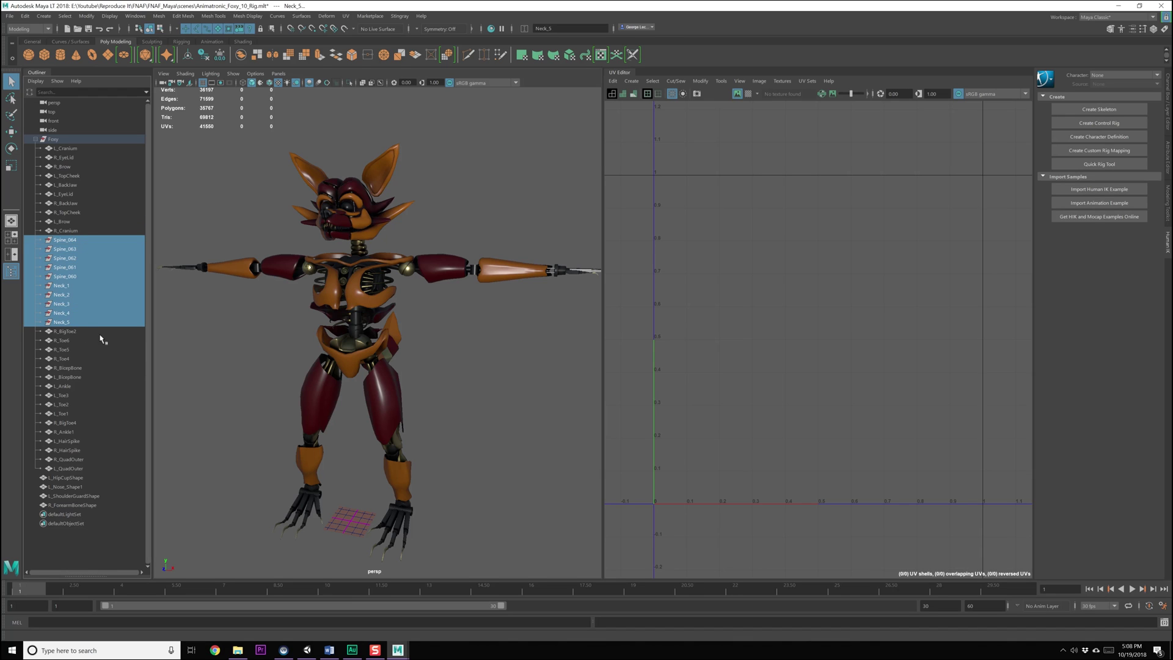
pyautogui.press('Delete')
# Step: Move the four combined meshes, from L_HipCupShape through R_ForearmBoneShape, into the Foxy group
pyautogui.click(70, 379)
pyautogui.click(67, 386)
pyautogui.click(73, 405)
pyautogui.click(67, 386)
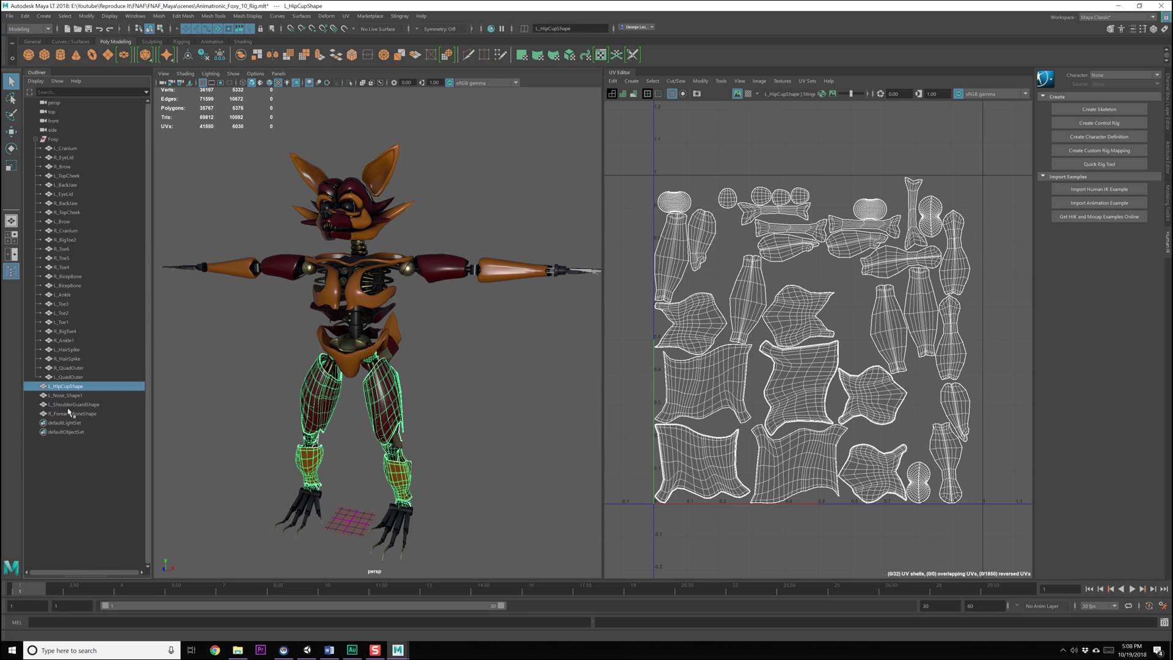
pyautogui.keyDown('shift'); pyautogui.click(70, 414); pyautogui.keyUp('shift')
pyautogui.moveTo(64, 396); pyautogui.dragTo(53, 139)
# Step: Examine the separate cranium and eyelid pieces still listed in the Foxy group
pyautogui.click(61, 158)
pyautogui.click(61, 148)
pyautogui.click(62, 158)
pyautogui.click(61, 147)
pyautogui.click(54, 139)
pyautogui.click(61, 148)
pyautogui.scroll(5, 388, 318)
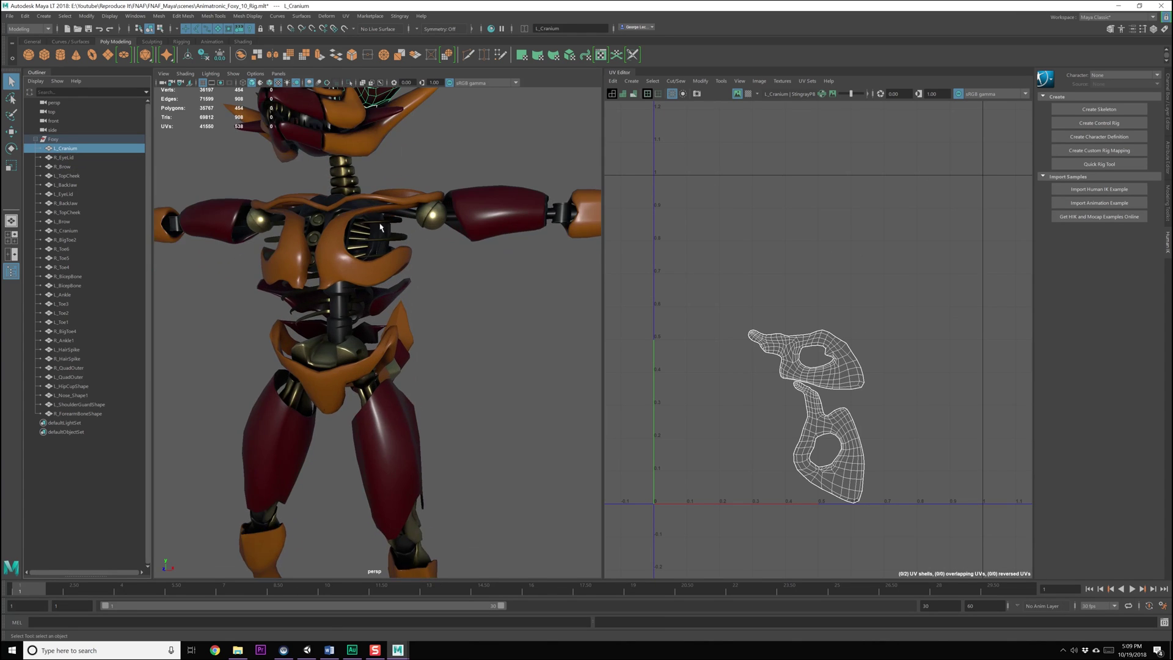
pyautogui.keyDown('alt'); pyautogui.moveTo(388, 319); pyautogui.dragTo(391, 371, button='middle'); pyautogui.keyUp('alt')
pyautogui.keyDown('alt'); pyautogui.moveTo(391, 371); pyautogui.dragTo(454, 374); pyautogui.keyUp('alt')
pyautogui.click(87, 158)
pyautogui.click(86, 148)
pyautogui.keyDown('alt'); pyautogui.moveTo(514, 241); pyautogui.dragTo(504, 247); pyautogui.keyUp('alt')
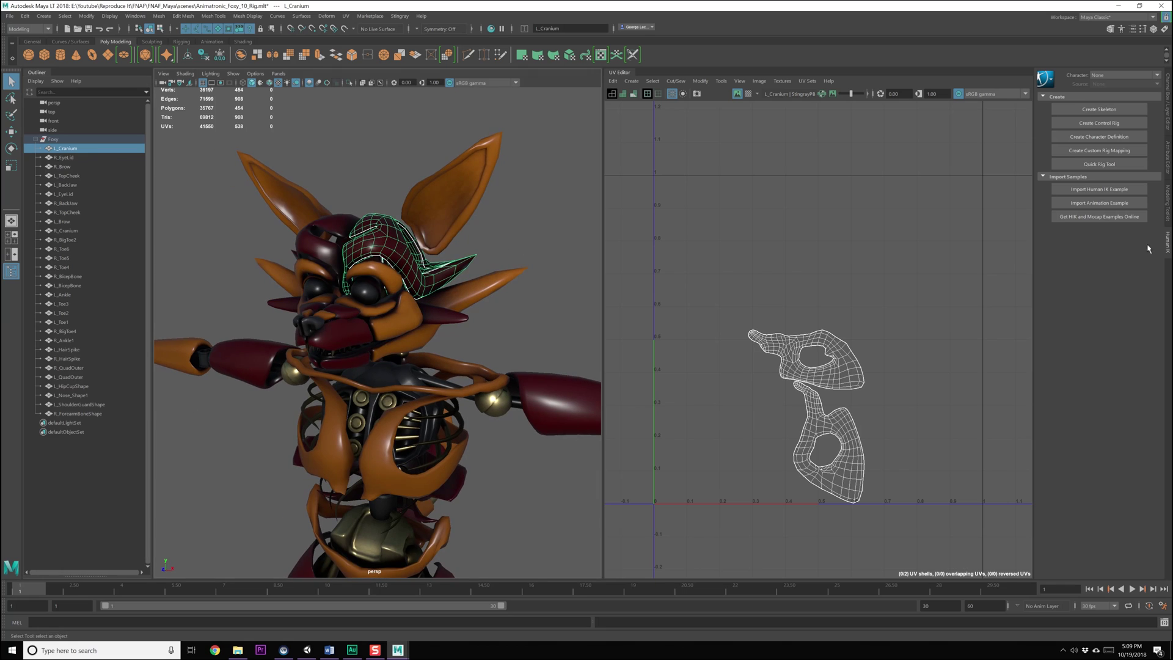
# Step: Open the Hypershade, select everything using the FoxyArms_M material and try to combine it
pyautogui.click(135, 15)
pyautogui.moveTo(155, 68)
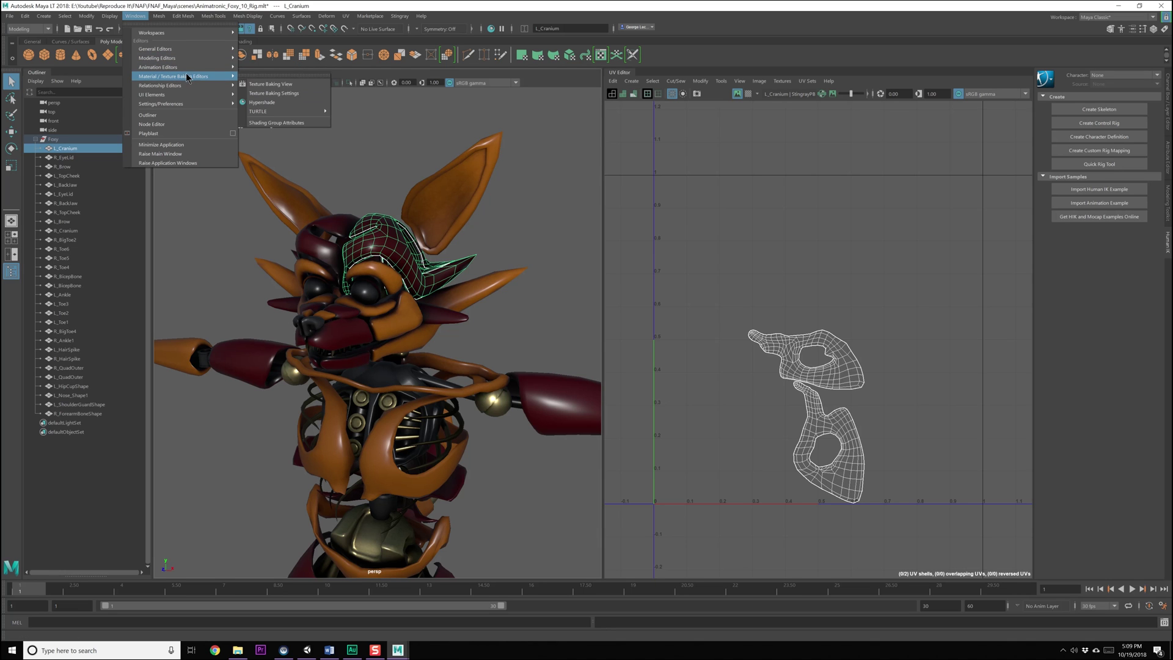
pyautogui.click(263, 102)
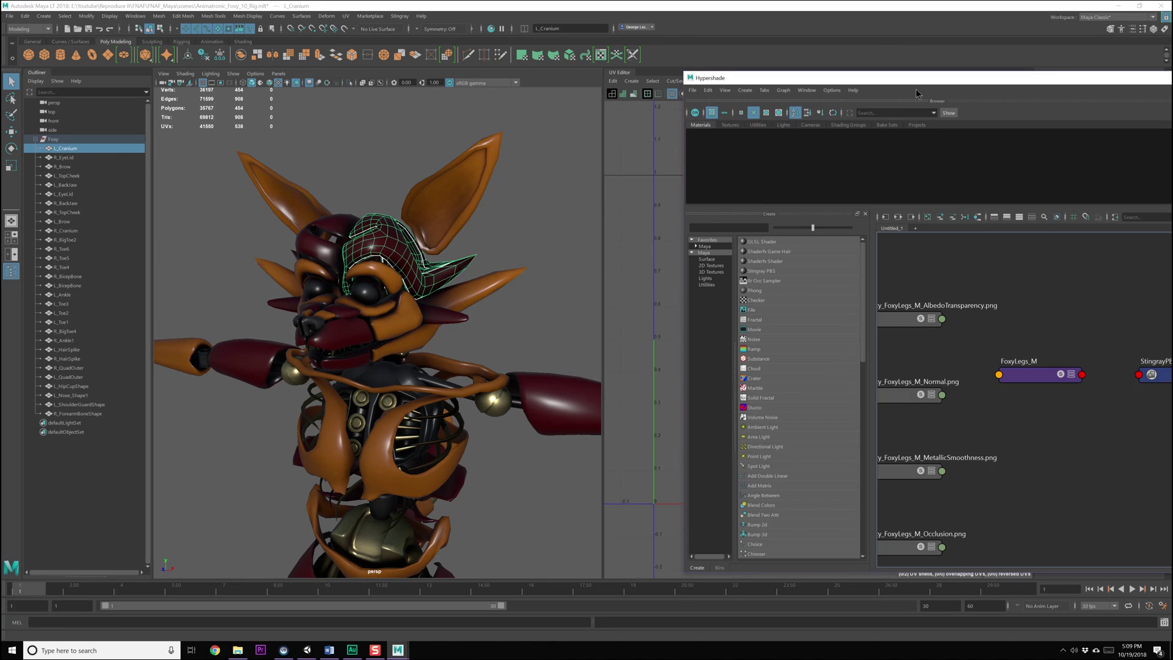
pyautogui.click(577, 156)
pyautogui.moveTo(577, 155); pyautogui.dragTo(617, 154, button='right')
pyautogui.keyDown('alt'); pyautogui.moveTo(426, 376); pyautogui.dragTo(427, 312, button='middle'); pyautogui.keyUp('alt')
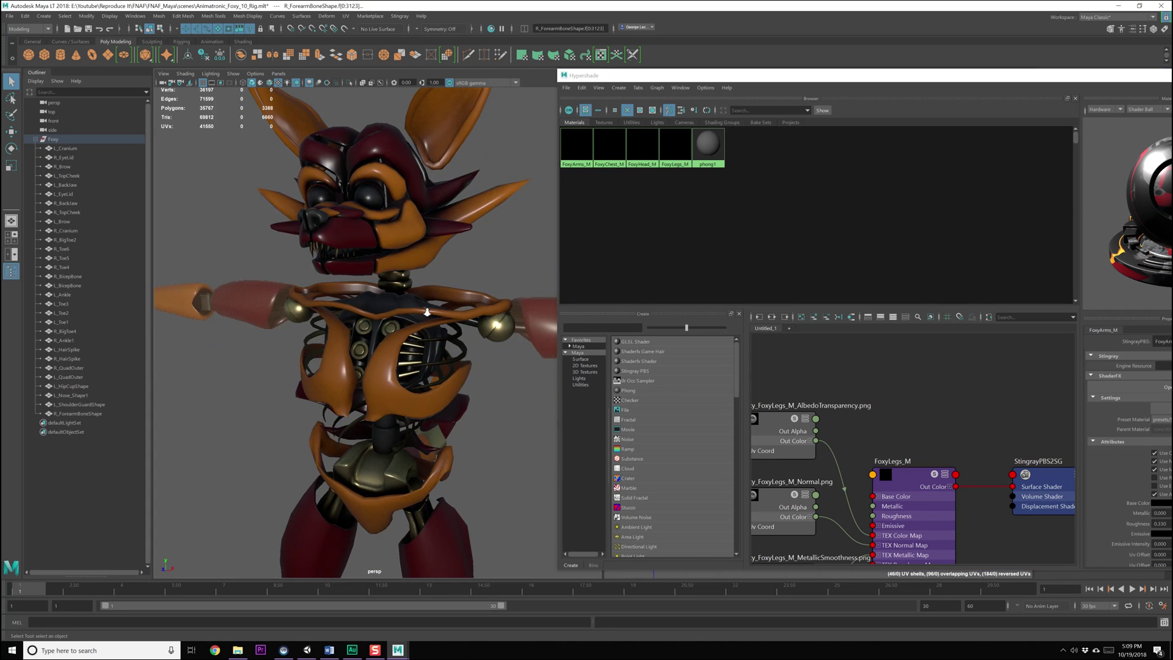
pyautogui.scroll(-10, 427, 315)
pyautogui.keyDown('alt'); pyautogui.moveTo(427, 315); pyautogui.dragTo(431, 331); pyautogui.keyUp('alt')
pyautogui.scroll(4, 432, 333)
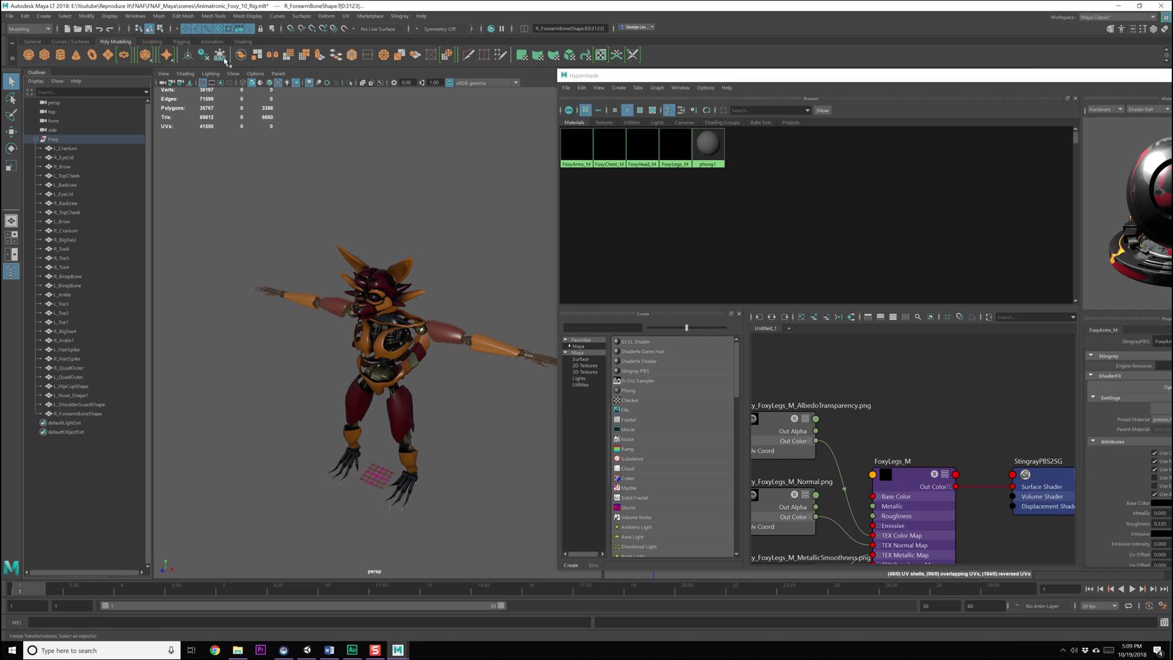
pyautogui.click(241, 55)
pyautogui.keyDown('alt'); pyautogui.moveTo(416, 278); pyautogui.dragTo(394, 275, button='middle'); pyautogui.keyUp('alt')
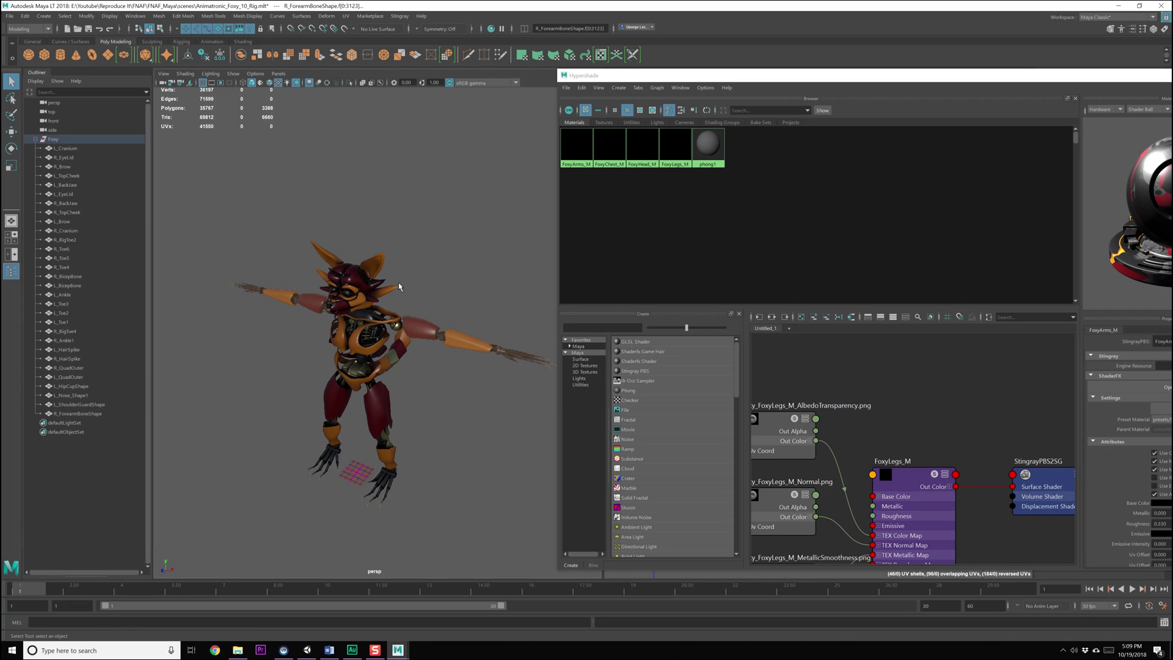
pyautogui.click(243, 56)
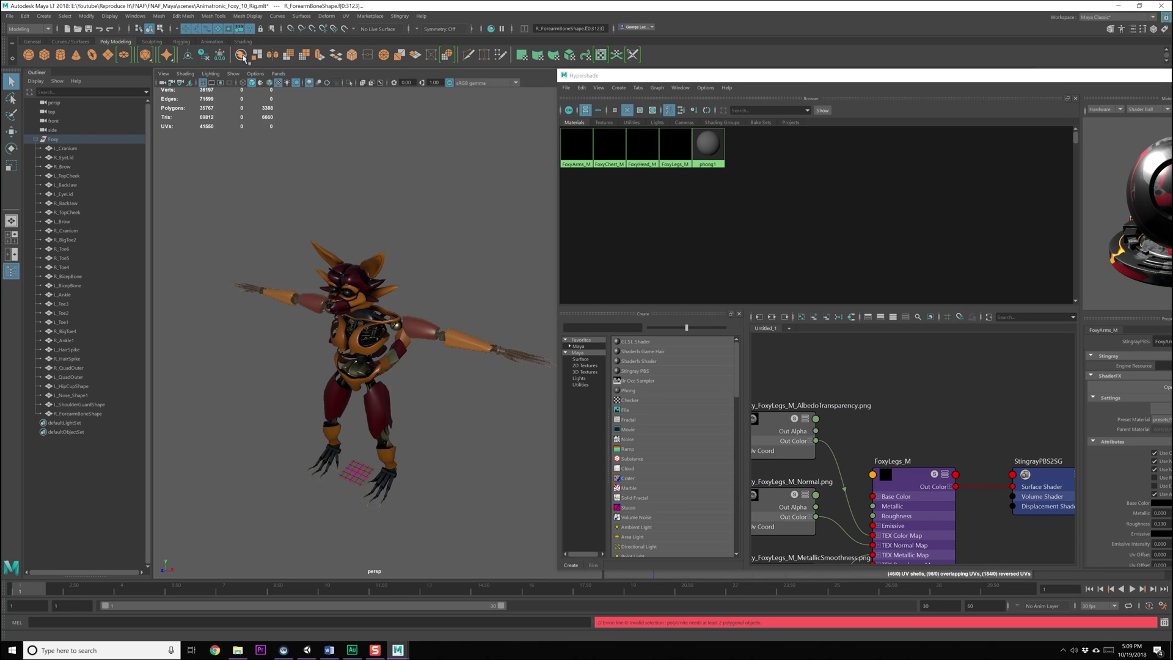
# Step: Check around the shoulders which parts belong to the combined arm mesh and which to the chest mesh
pyautogui.keyDown('alt'); pyautogui.moveTo(315, 253); pyautogui.dragTo(374, 297); pyautogui.keyUp('alt')
pyautogui.click(374, 297)
pyautogui.keyDown('alt'); pyautogui.moveTo(465, 374); pyautogui.dragTo(435, 361); pyautogui.keyUp('alt')
pyautogui.moveTo(433, 350); pyautogui.dragTo(451, 335, button='right')
pyautogui.click(432, 350)
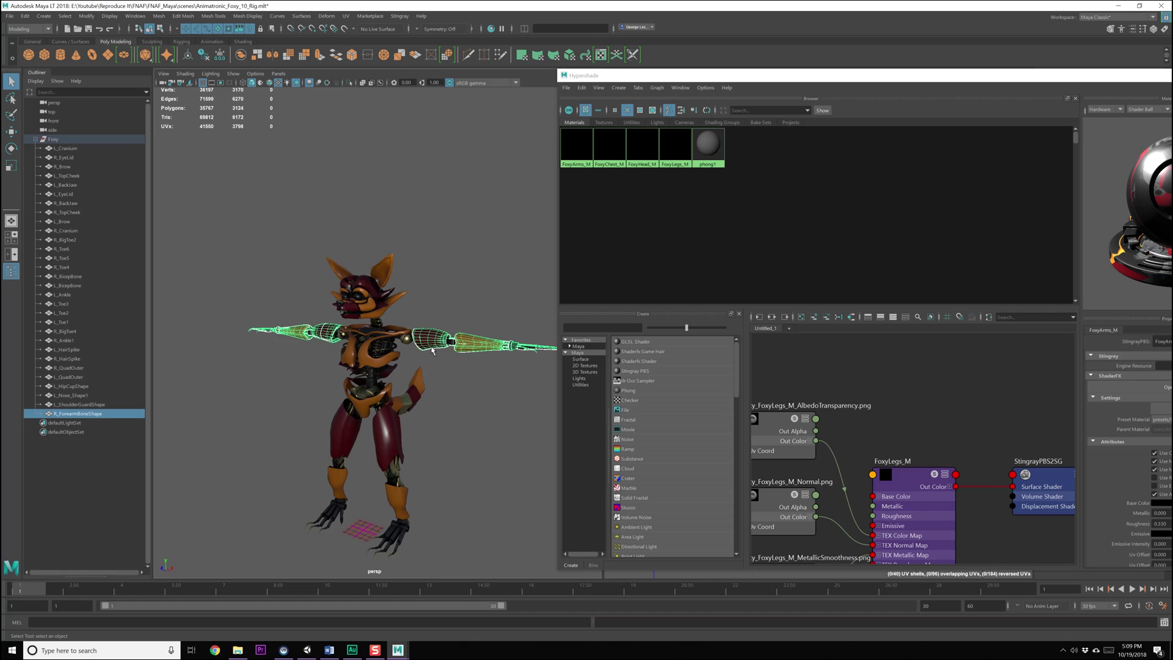
pyautogui.click(406, 344)
pyautogui.click(419, 344)
pyautogui.keyDown('alt'); pyautogui.moveTo(403, 341); pyautogui.dragTo(354, 353); pyautogui.keyUp('alt')
pyautogui.click(406, 344)
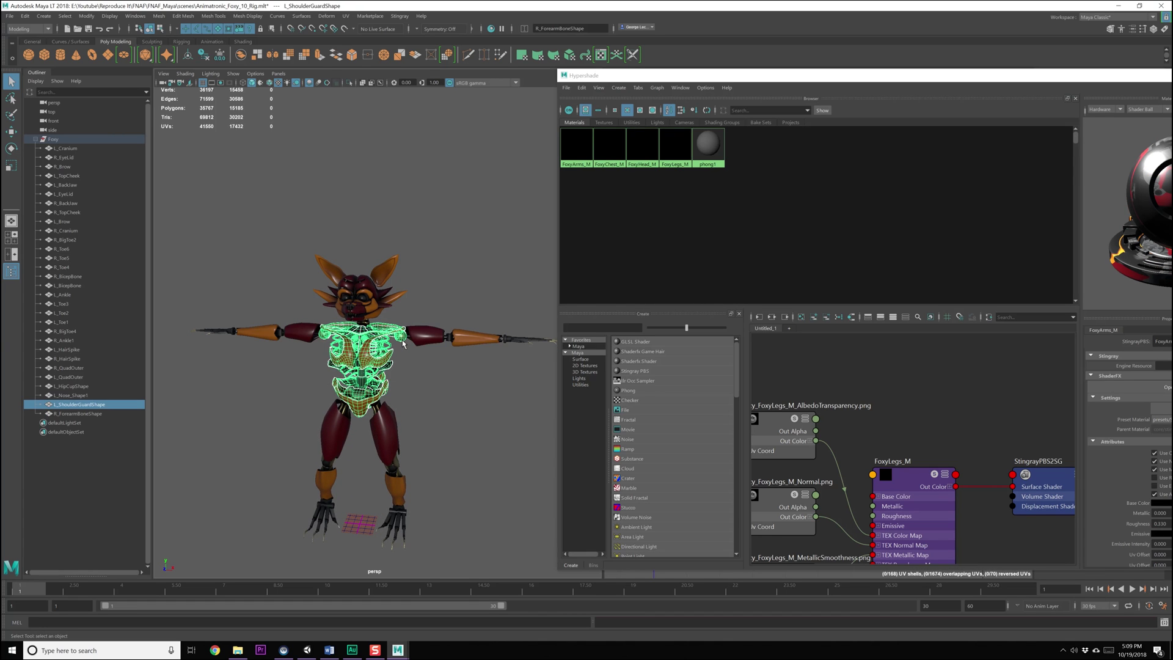
# Step: Combine the arm mesh with the left and right bicep bones into one mesh
pyautogui.click(431, 344)
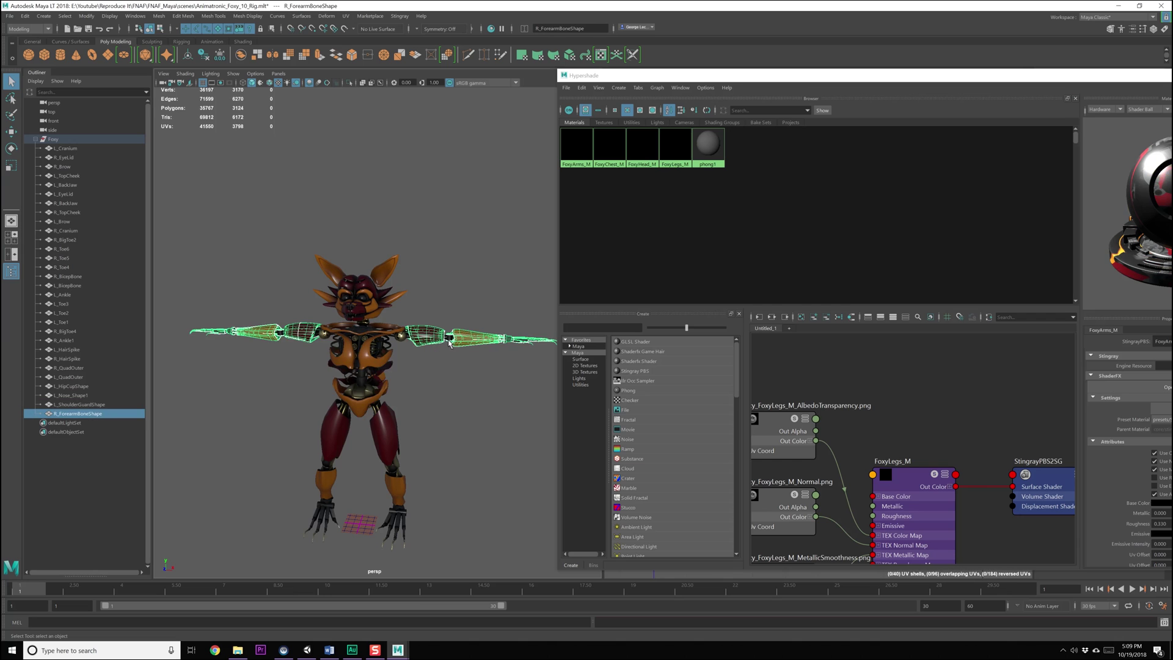
pyautogui.keyDown('alt'); pyautogui.moveTo(450, 346); pyautogui.dragTo(440, 315); pyautogui.keyUp('alt')
pyautogui.keyDown('shift'); pyautogui.moveTo(574, 409); pyautogui.dragTo(577, 410); pyautogui.keyUp('shift')
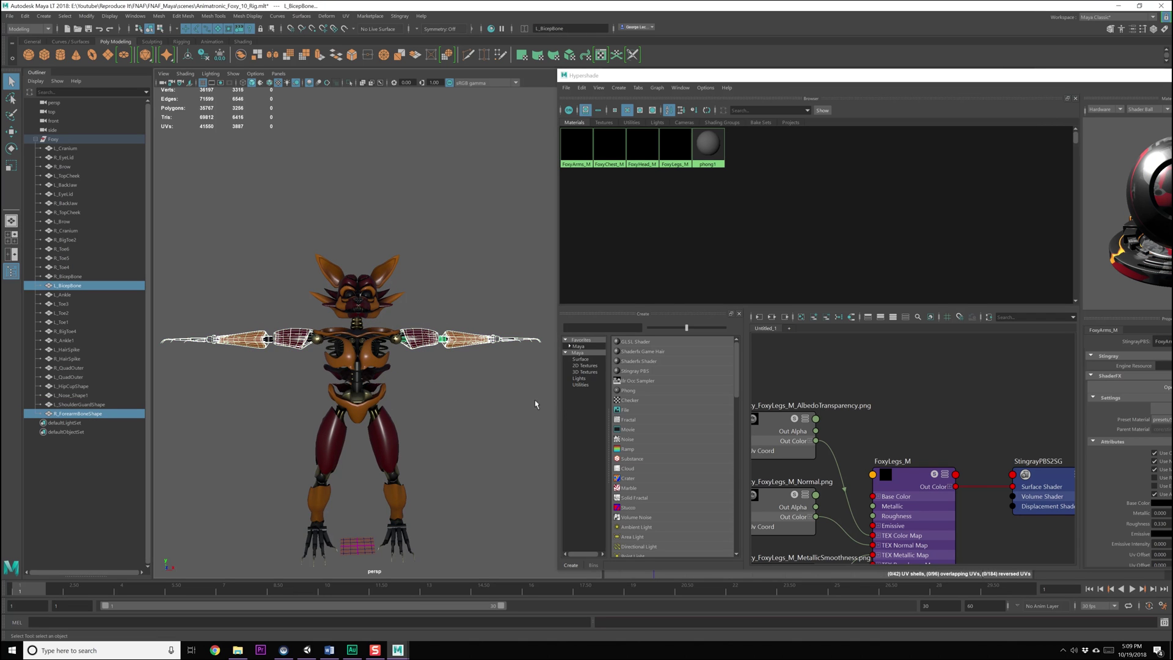
pyautogui.keyDown('shift'); pyautogui.moveTo(272, 305); pyautogui.dragTo(166, 406); pyautogui.keyUp('shift')
pyautogui.click(241, 54)
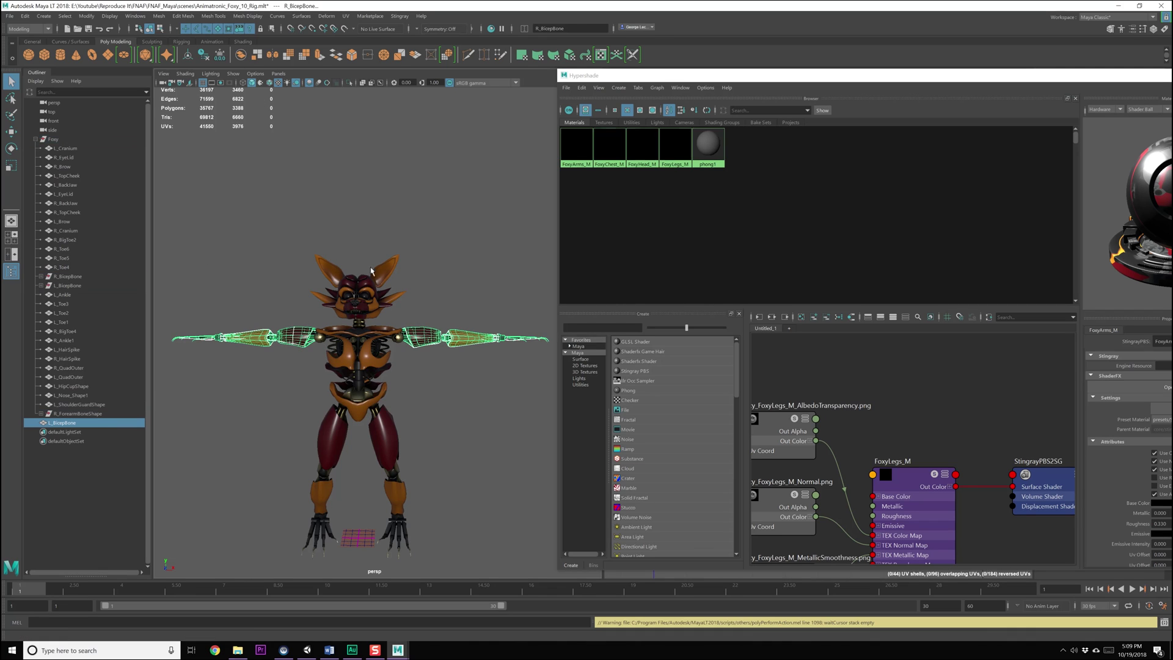
pyautogui.click(294, 285)
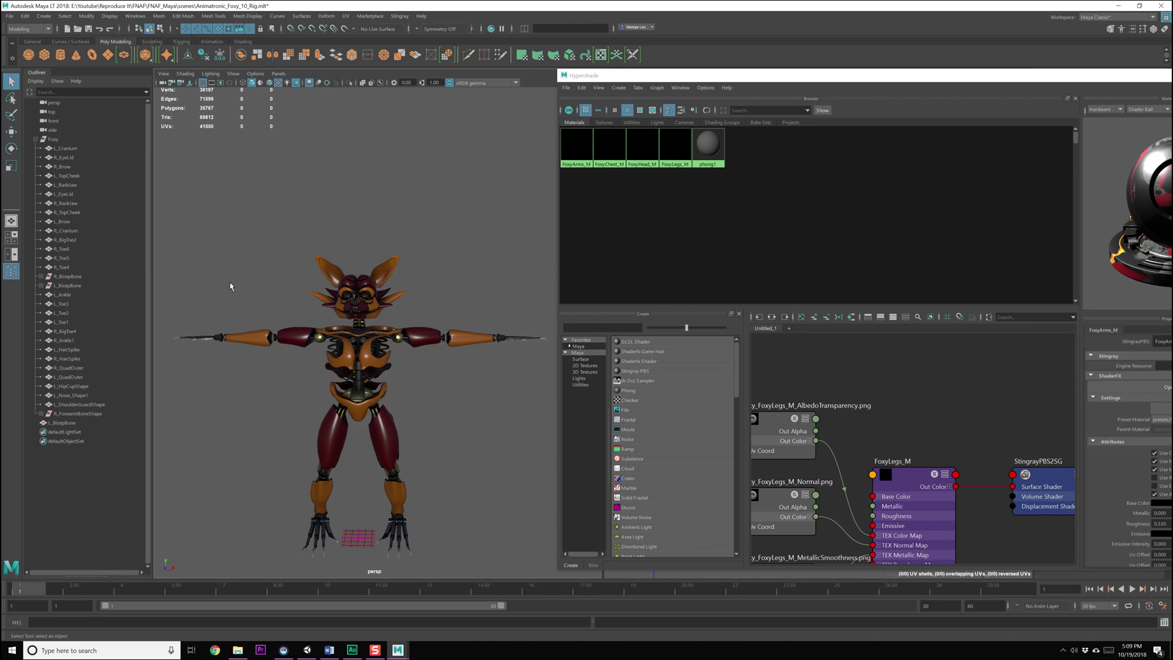
# Step: Select the head parts, then try selecting by the FoxyHead_M material and converting that face selection
pyautogui.click(72, 231)
pyautogui.click(70, 222)
pyautogui.click(70, 204)
pyautogui.keyDown('alt'); pyautogui.moveTo(348, 296); pyautogui.dragTo(342, 299); pyautogui.keyUp('alt')
pyautogui.moveTo(296, 237); pyautogui.dragTo(431, 325)
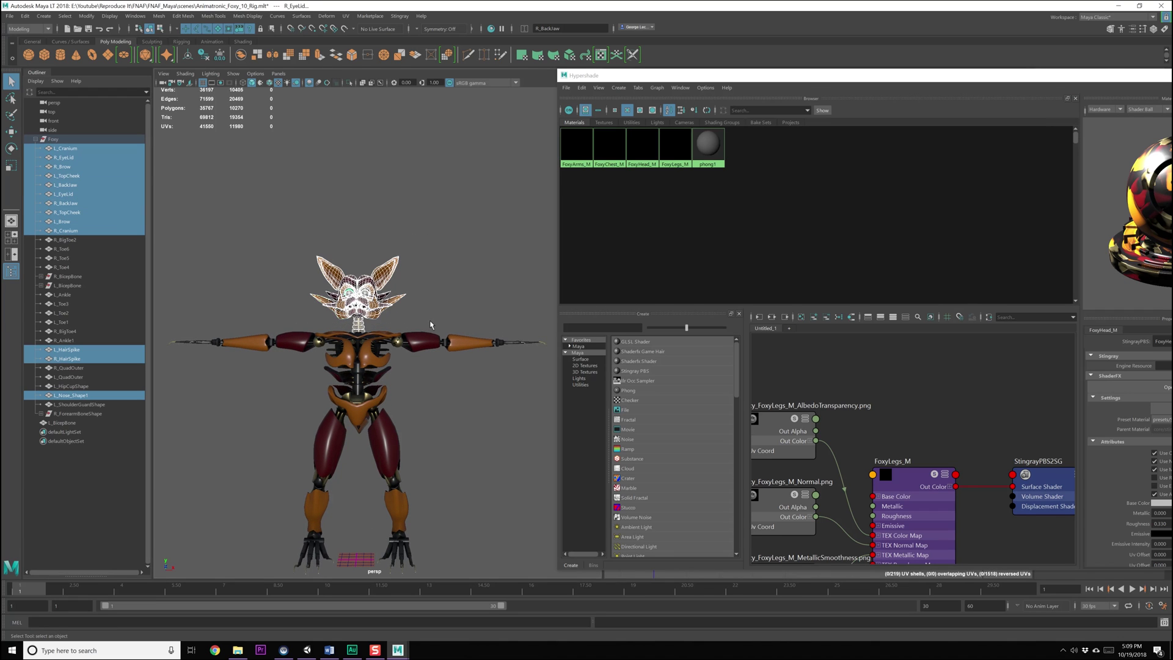
pyautogui.scroll(5, 413, 330)
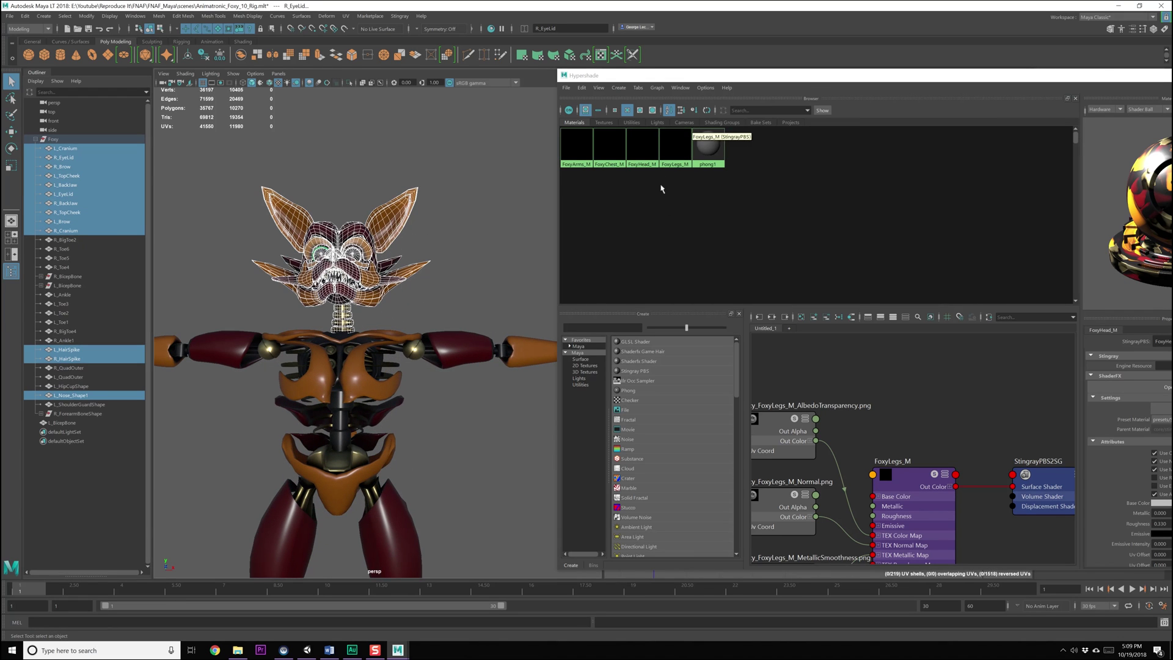
pyautogui.moveTo(644, 152); pyautogui.dragTo(674, 150, button='right')
pyautogui.keyDown('alt'); pyautogui.moveTo(382, 320); pyautogui.dragTo(381, 320, button='middle'); pyautogui.keyUp('alt')
pyautogui.moveTo(381, 321)
pyautogui.keyDown('alt'); pyautogui.mouseDown()
pyautogui.moveTo(475, 327)
pyautogui.moveTo(415, 335)
pyautogui.moveTo(396, 323)
pyautogui.mouseUp(); pyautogui.keyUp('alt')
pyautogui.keyDown('shift'); pyautogui.rightClick(426, 309); pyautogui.keyUp('shift')
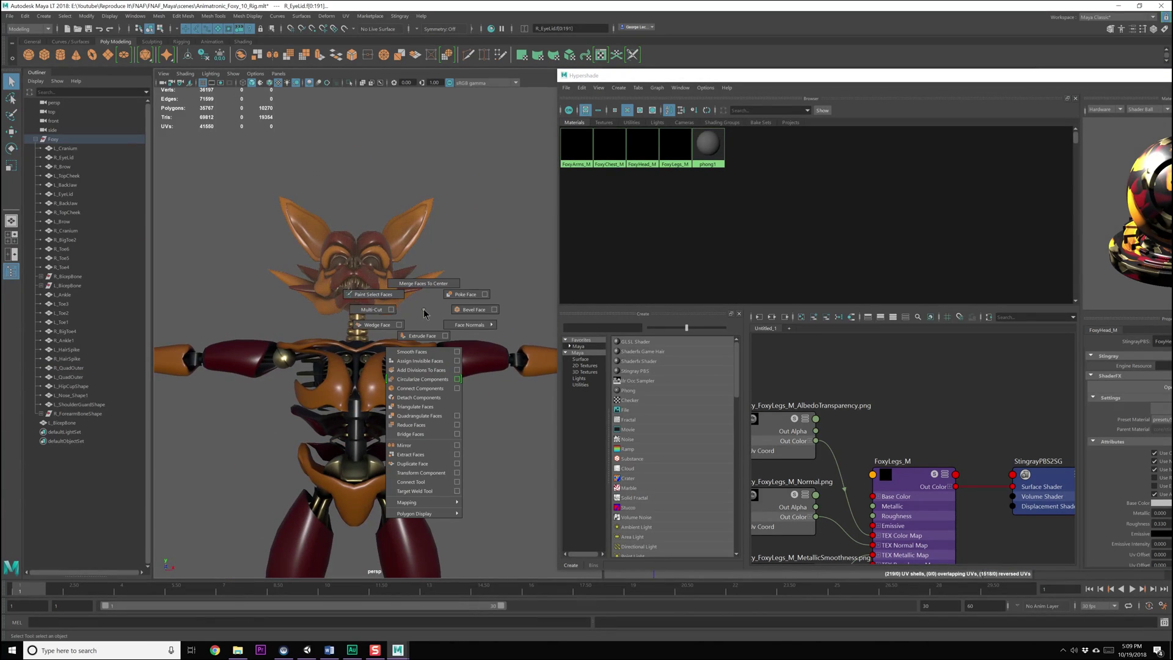
pyautogui.keyDown('shift'); pyautogui.rightClick(428, 313); pyautogui.keyUp('shift')
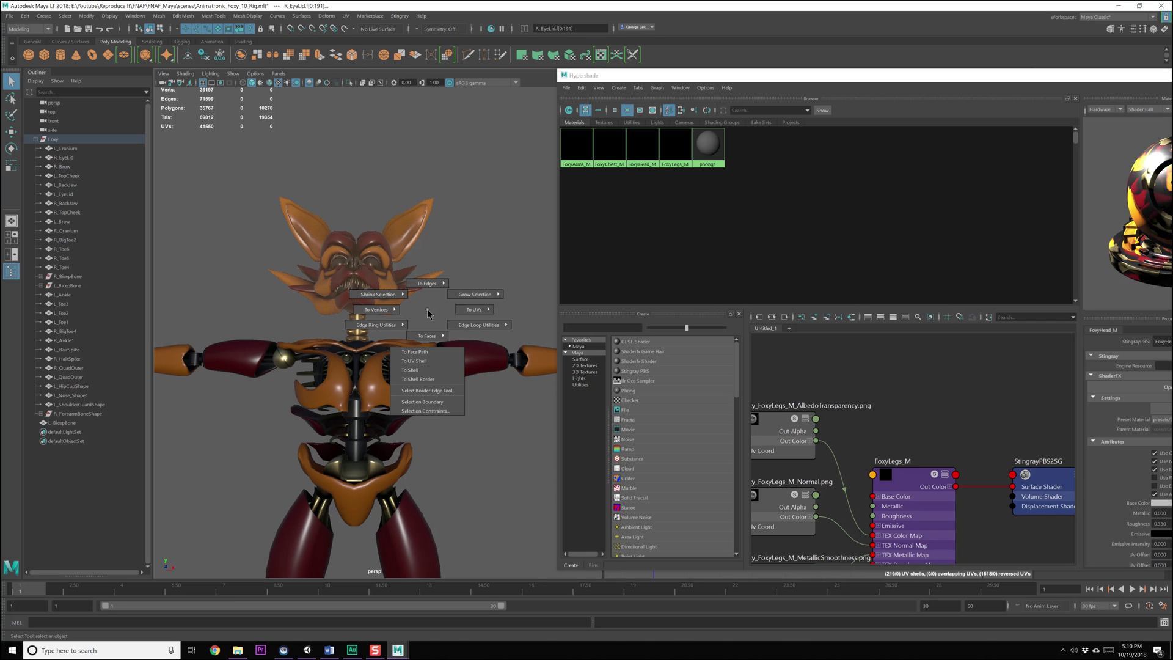
# Step: Select all head parts, including the ears, hair spikes and neck, and combine them into one mesh
pyautogui.keyDown('alt'); pyautogui.moveTo(427, 313); pyautogui.dragTo(322, 455); pyautogui.keyUp('alt')
pyautogui.scroll(5, 490, 347)
pyautogui.click(326, 435)
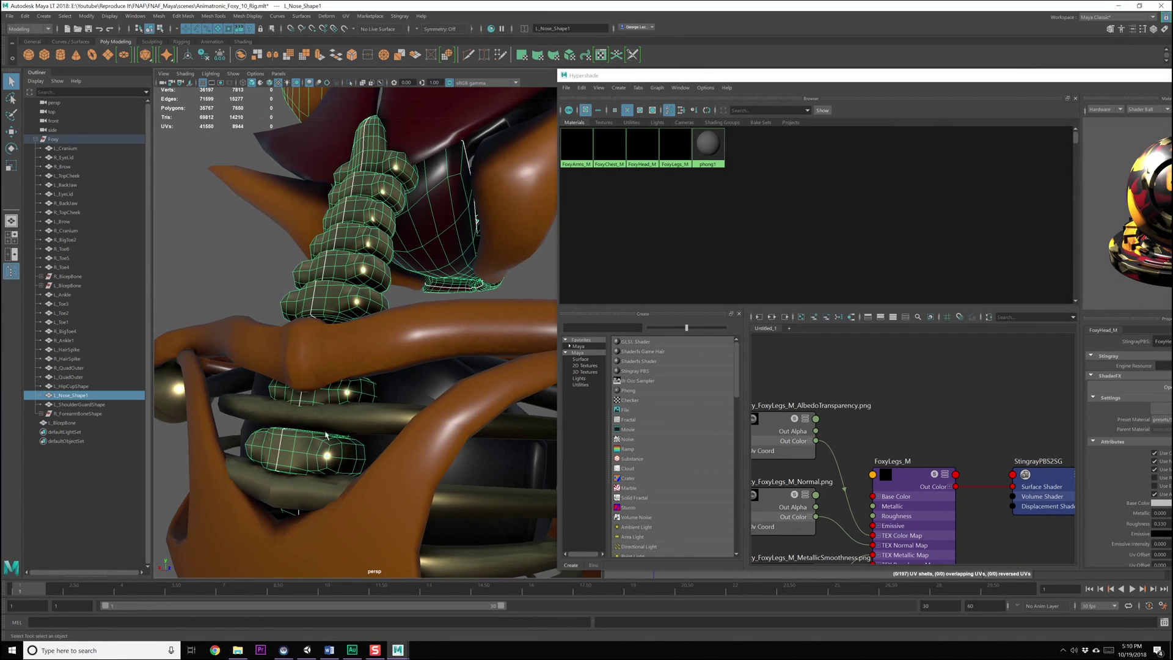
pyautogui.scroll(-7, 360, 396)
pyautogui.keyDown('alt'); pyautogui.moveTo(382, 396); pyautogui.dragTo(441, 374); pyautogui.keyUp('alt')
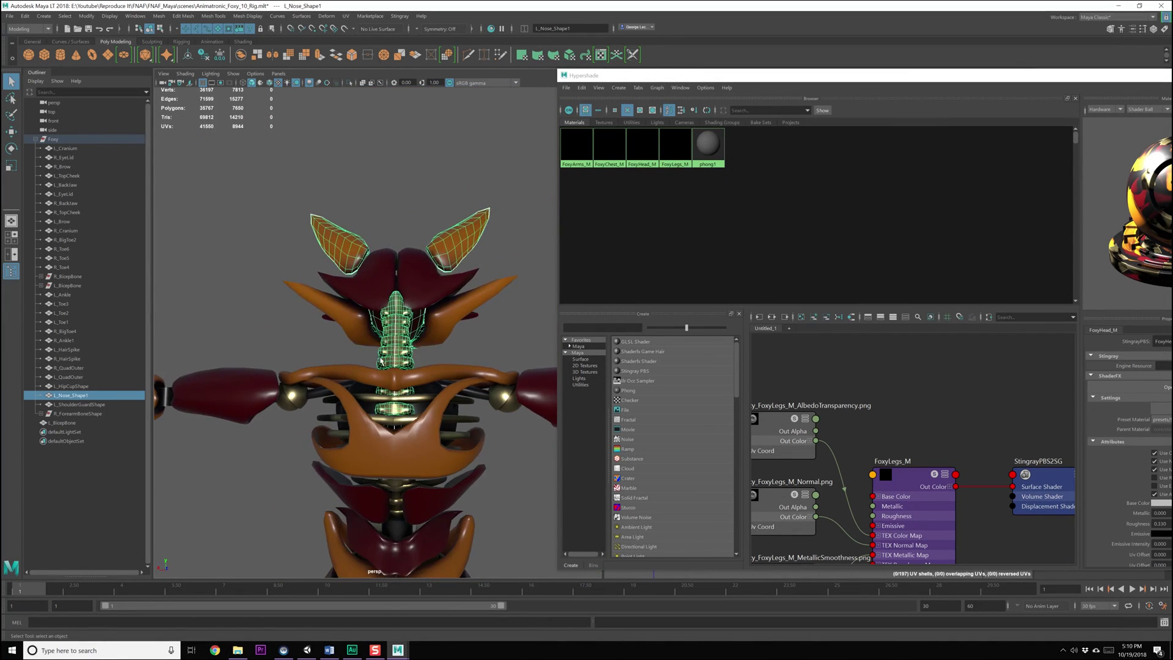
pyautogui.scroll(-2, 342, 275)
pyautogui.moveTo(285, 223); pyautogui.dragTo(497, 354)
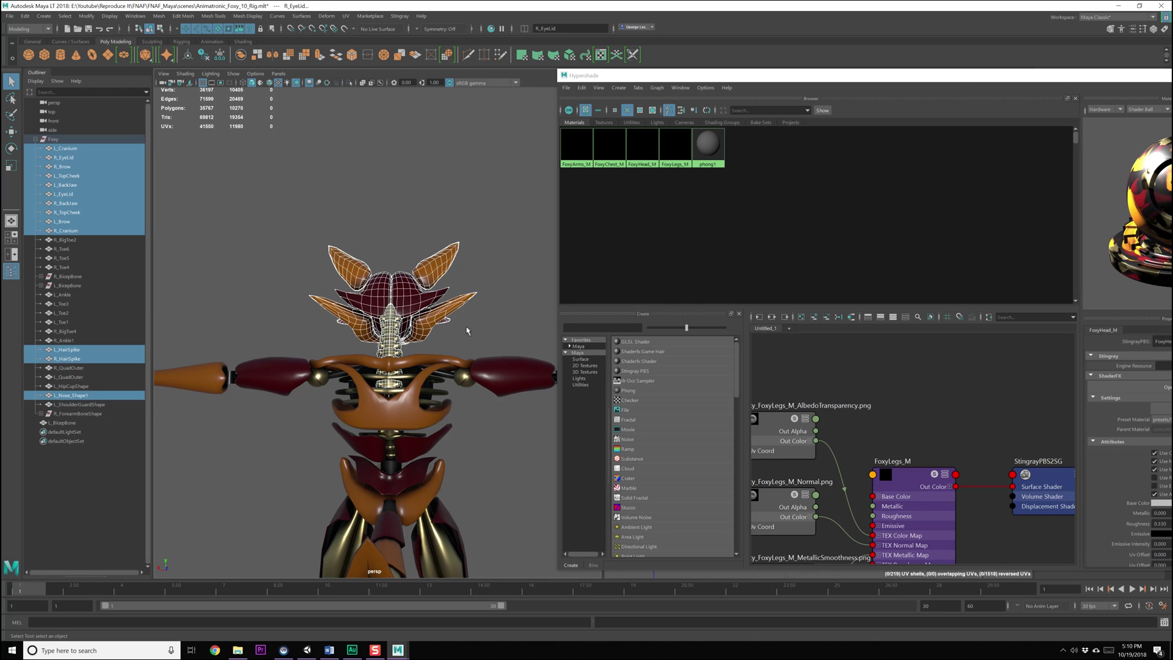
pyautogui.click(239, 58)
pyautogui.keyDown('alt'); pyautogui.moveTo(342, 293); pyautogui.dragTo(519, 285); pyautogui.keyUp('alt')
pyautogui.click(520, 285)
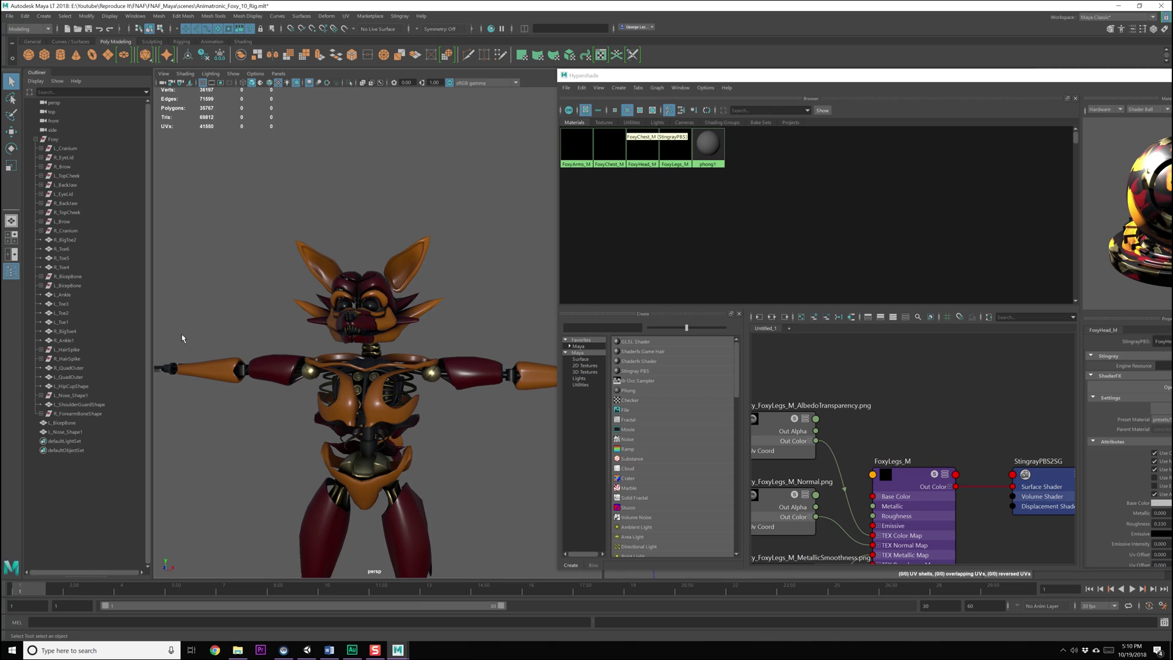
# Step: Delete all objects' history to clear the leftover arm and head nodes
pyautogui.click(24, 17)
pyautogui.moveTo(110, 133)
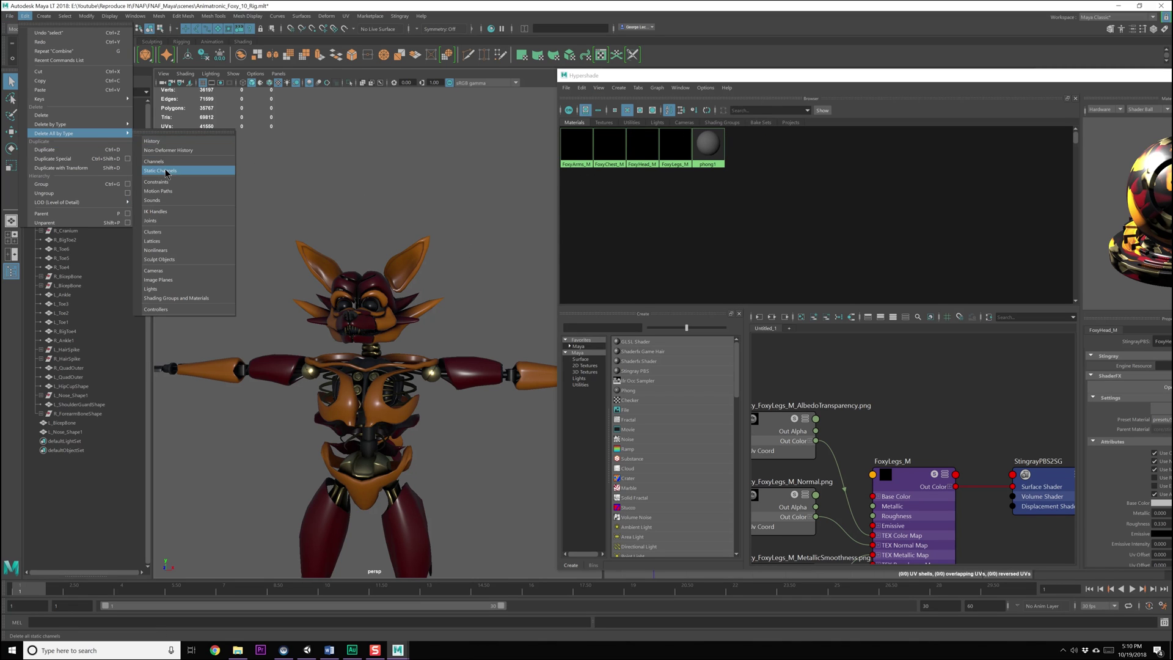
pyautogui.click(163, 142)
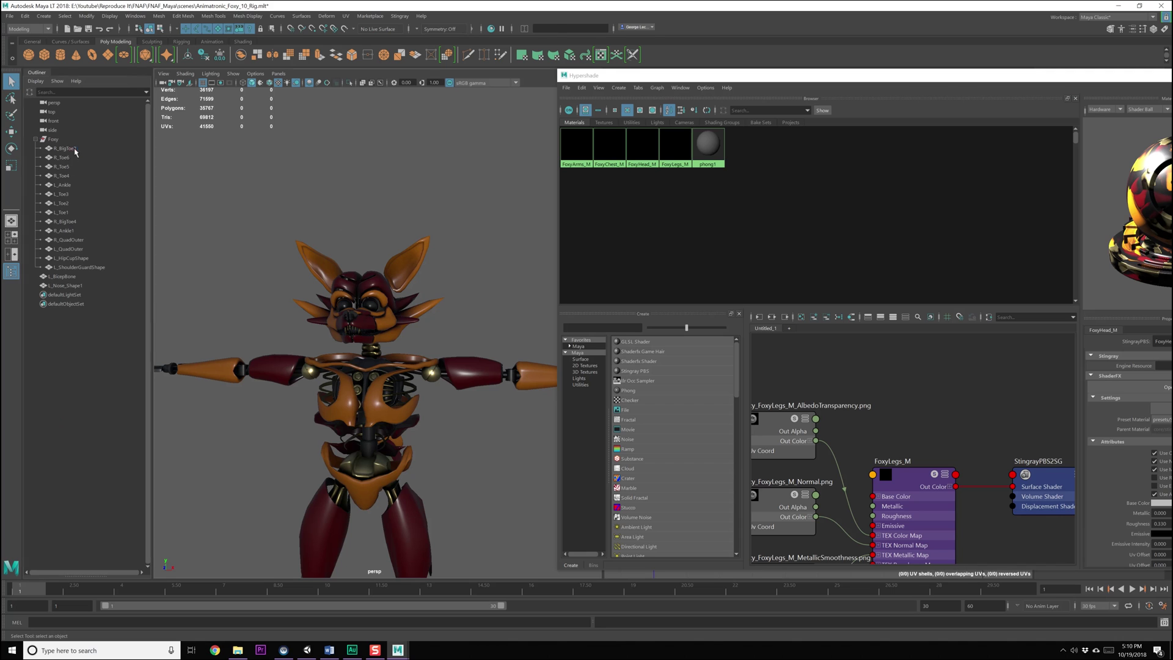
# Step: Select the combined leg mesh with all loose toes, ankles and outer quads, and combine them into one mesh
pyautogui.click(76, 267)
pyautogui.click(70, 230)
pyautogui.click(77, 249)
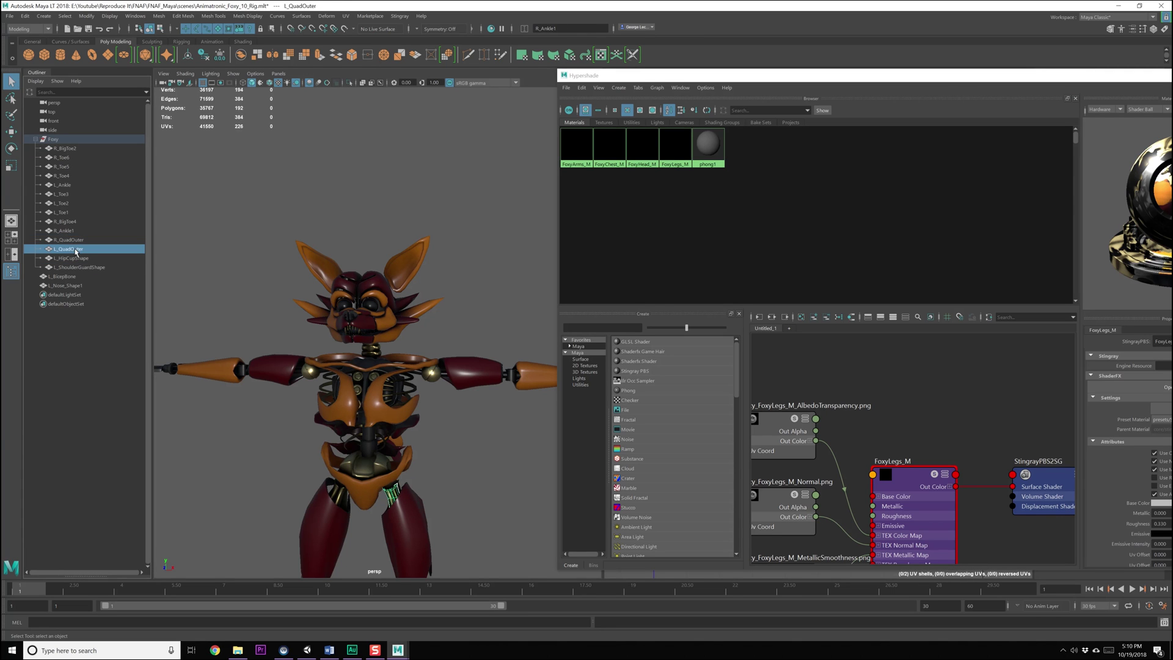
pyautogui.click(71, 230)
pyautogui.keyDown('alt'); pyautogui.moveTo(334, 519); pyautogui.dragTo(349, 336, button='middle'); pyautogui.keyUp('alt')
pyautogui.scroll(-6, 350, 336)
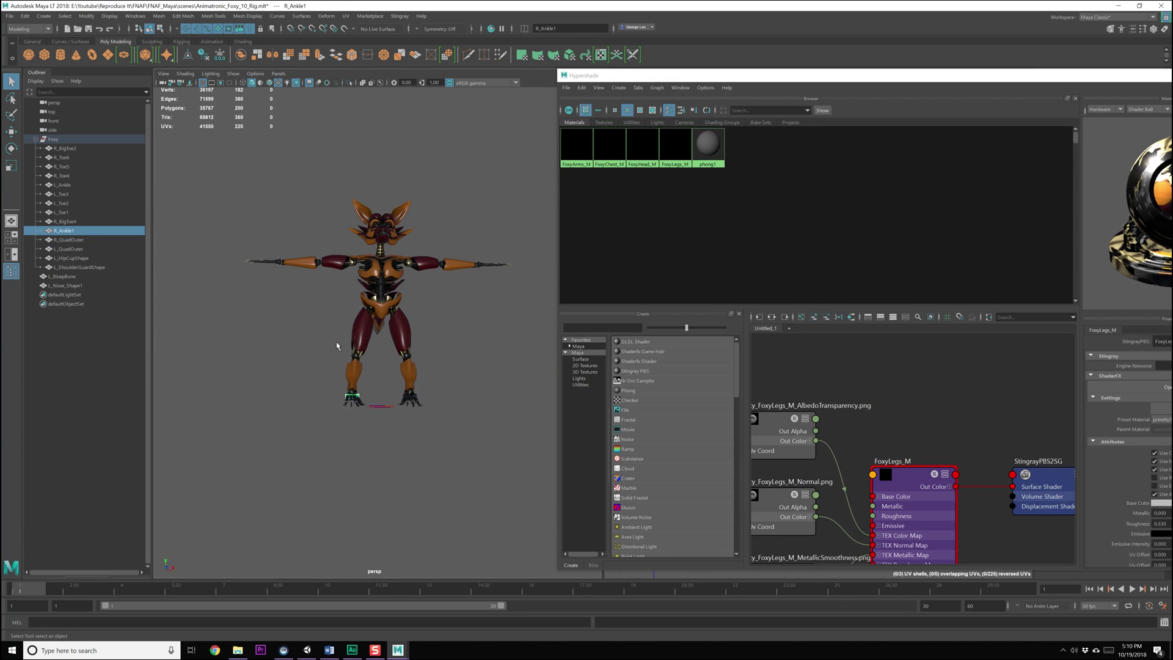
pyautogui.scroll(5, 336, 346)
pyautogui.moveTo(247, 346); pyautogui.dragTo(536, 520)
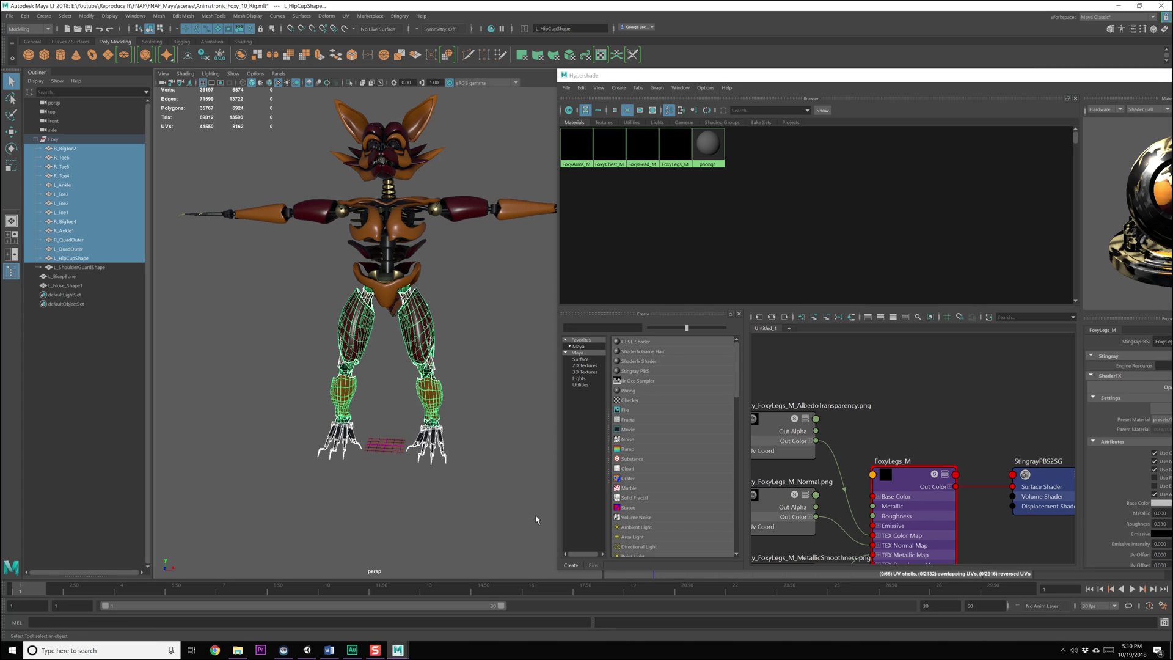
pyautogui.click(240, 54)
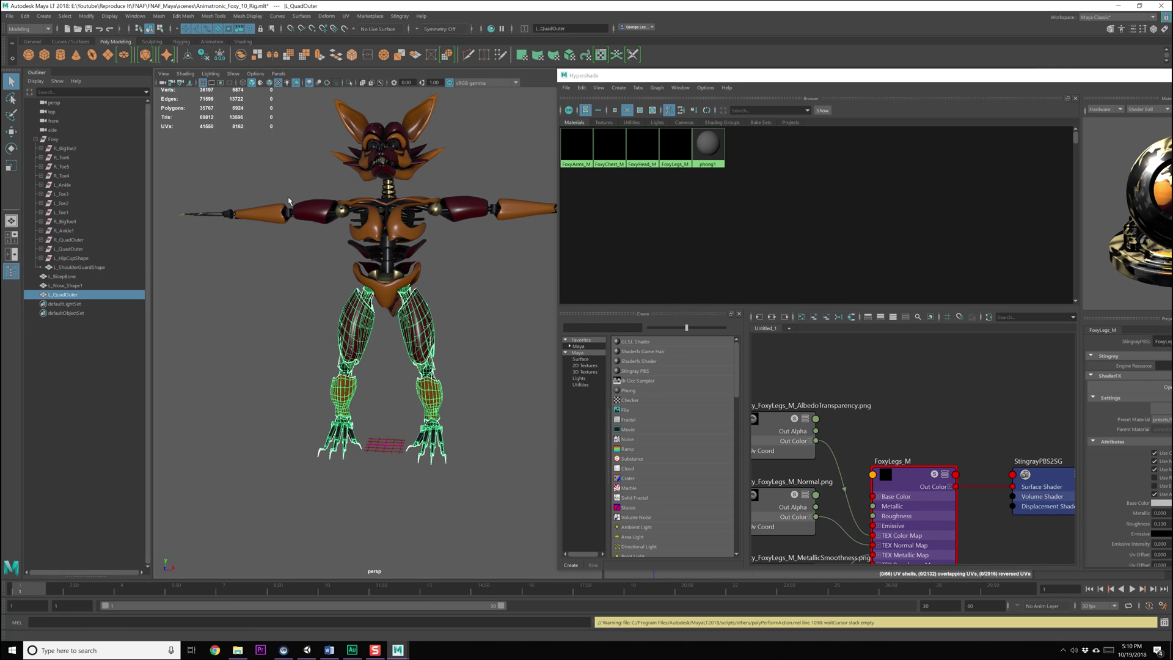
pyautogui.click(262, 306)
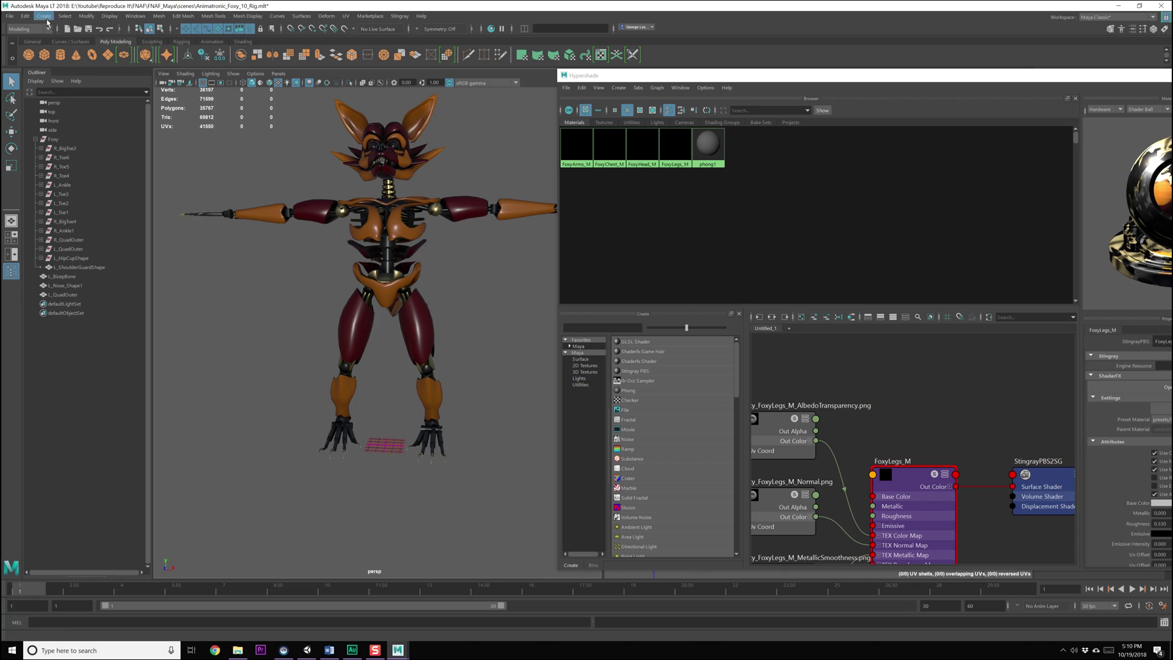
# Step: Delete all objects' history to clear the leftover leg nodes
pyautogui.click(25, 16)
pyautogui.moveTo(61, 134)
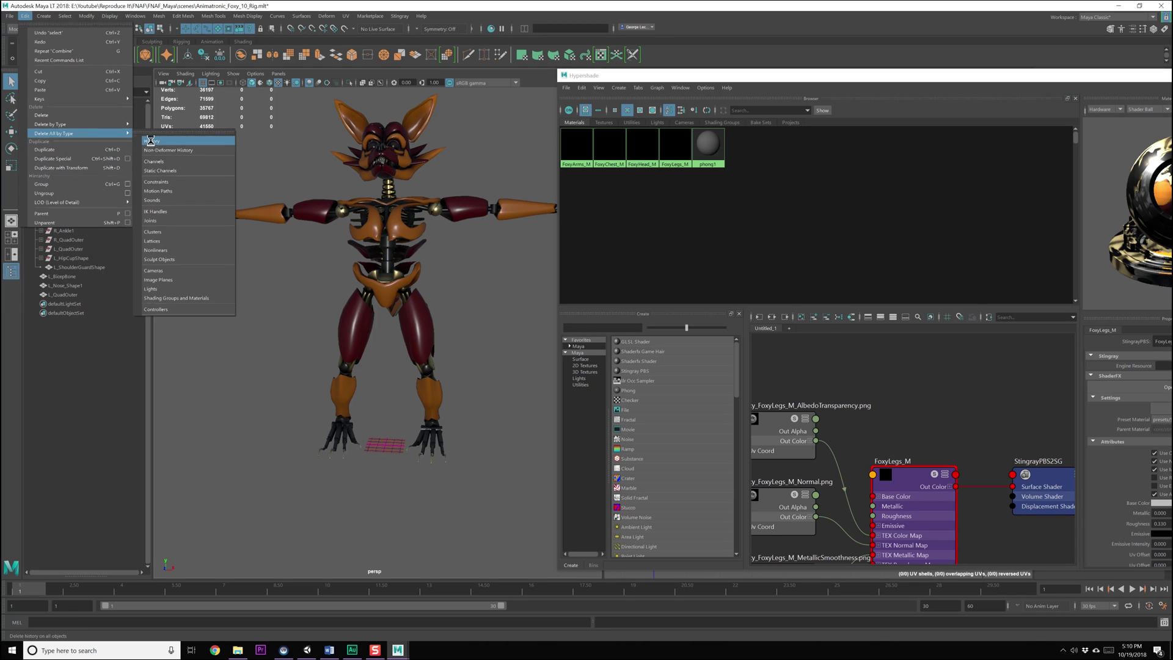
pyautogui.click(165, 141)
# Step: Move the L_BicepBone, L_Nose_Shape1 and L_QuadOuter meshes into the Foxy group and select the whole group
pyautogui.click(61, 148)
pyautogui.click(59, 157)
pyautogui.click(60, 149)
pyautogui.click(58, 159)
pyautogui.keyDown('shift'); pyautogui.click(60, 173); pyautogui.keyUp('shift')
pyautogui.moveTo(60, 159); pyautogui.dragTo(52, 140, button='middle')
pyautogui.click(58, 140)
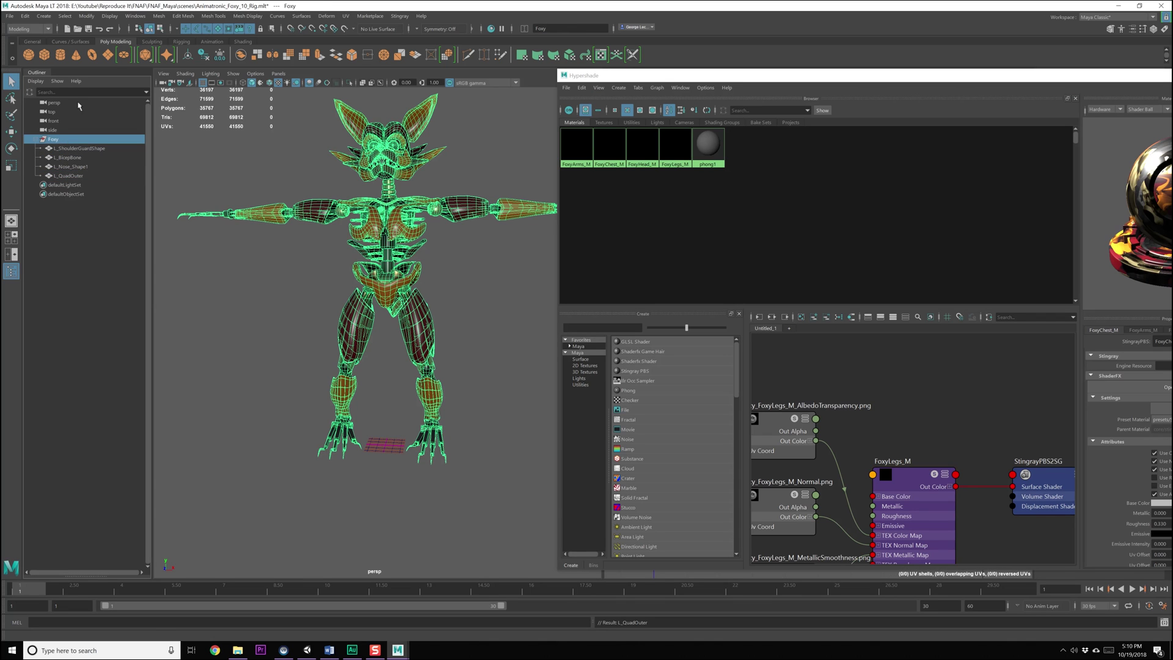
# Step: Close the Hypershade window and select the whole Foxy group
pyautogui.click(256, 296)
pyautogui.moveTo(1030, 79); pyautogui.dragTo(459, 131)
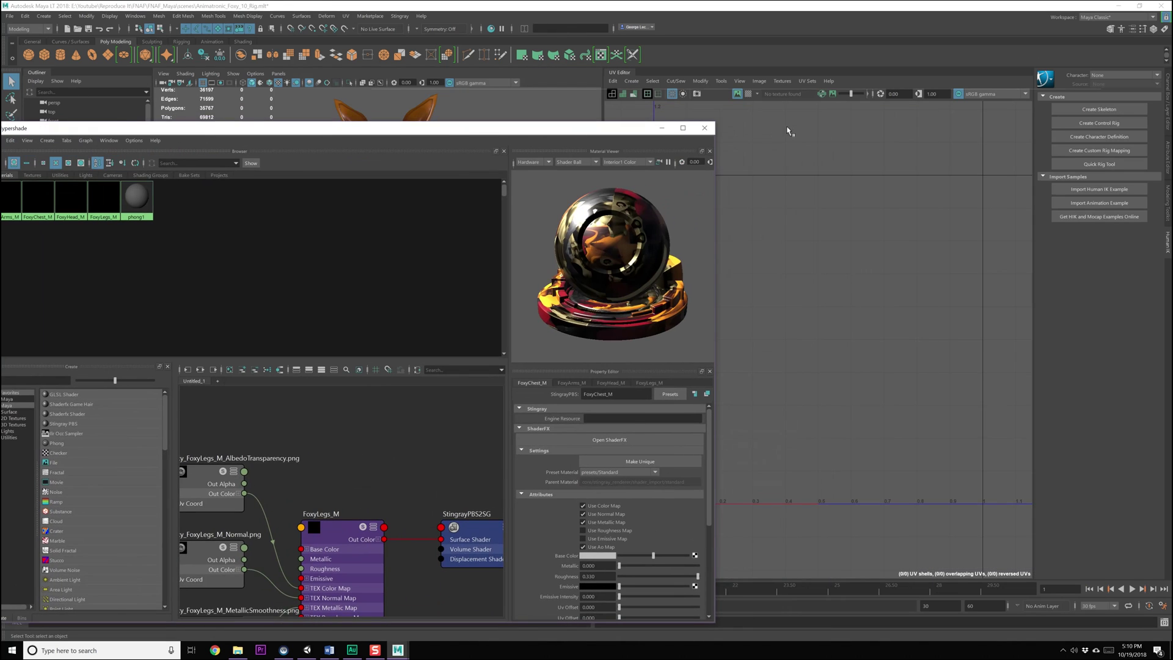
pyautogui.click(706, 128)
pyautogui.keyDown('alt'); pyautogui.moveTo(398, 219); pyautogui.dragTo(401, 237, button='middle'); pyautogui.keyUp('alt')
pyautogui.keyDown('alt'); pyautogui.moveTo(400, 237); pyautogui.dragTo(483, 268); pyautogui.keyUp('alt')
pyautogui.click(54, 139)
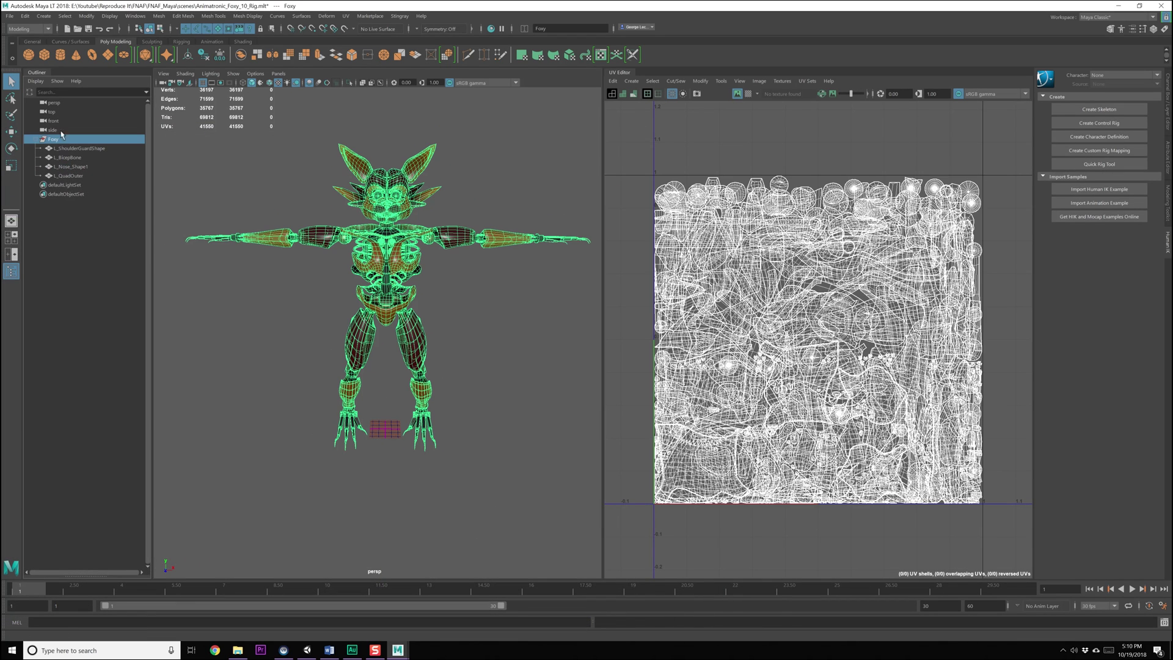
pyautogui.click(10, 15)
pyautogui.moveTo(46, 166)
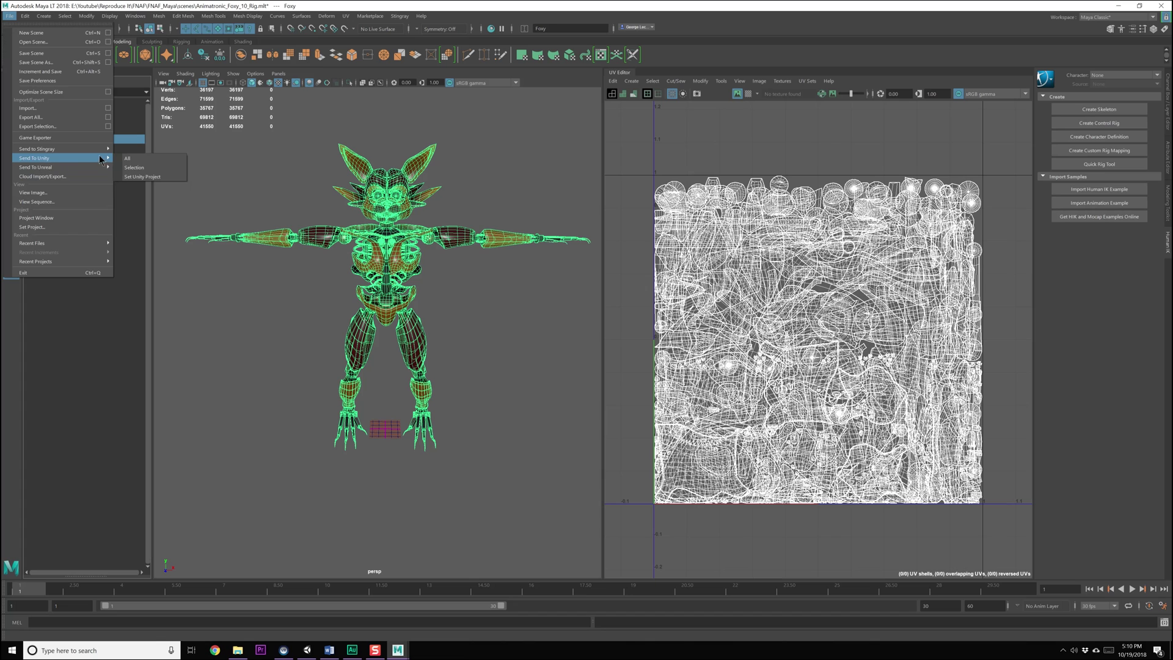
pyautogui.click(143, 176)
pyautogui.moveTo(436, 117); pyautogui.dragTo(393, 130)
pyautogui.click(788, 127)
pyautogui.click(13, 16)
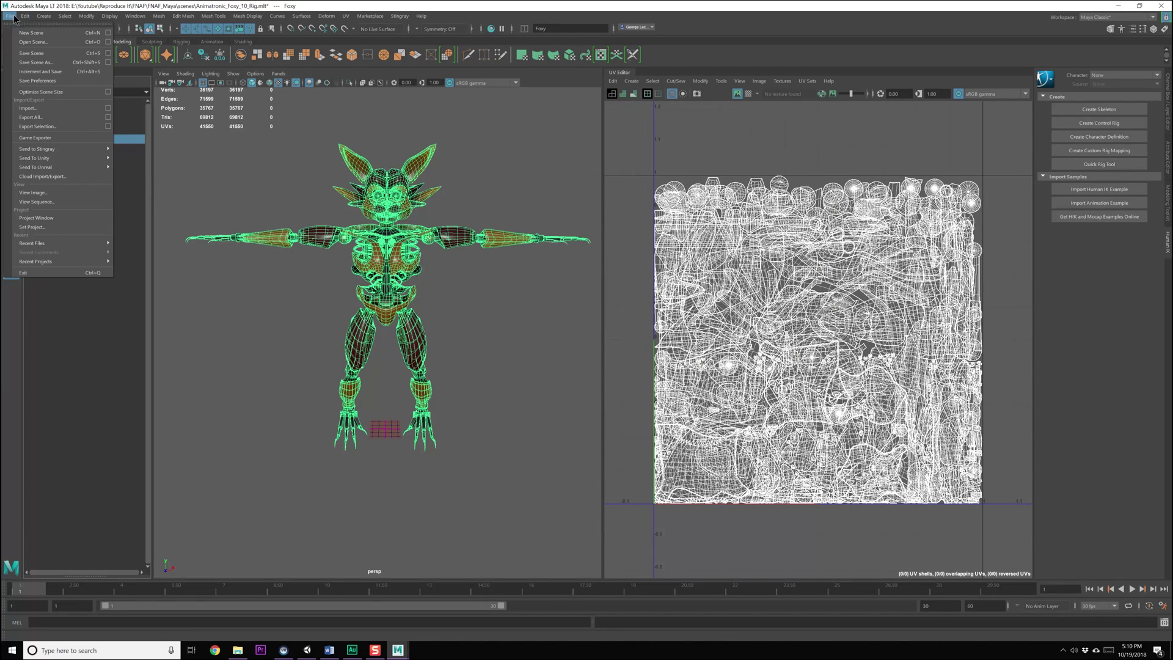
pyautogui.moveTo(46, 157)
pyautogui.click(162, 167)
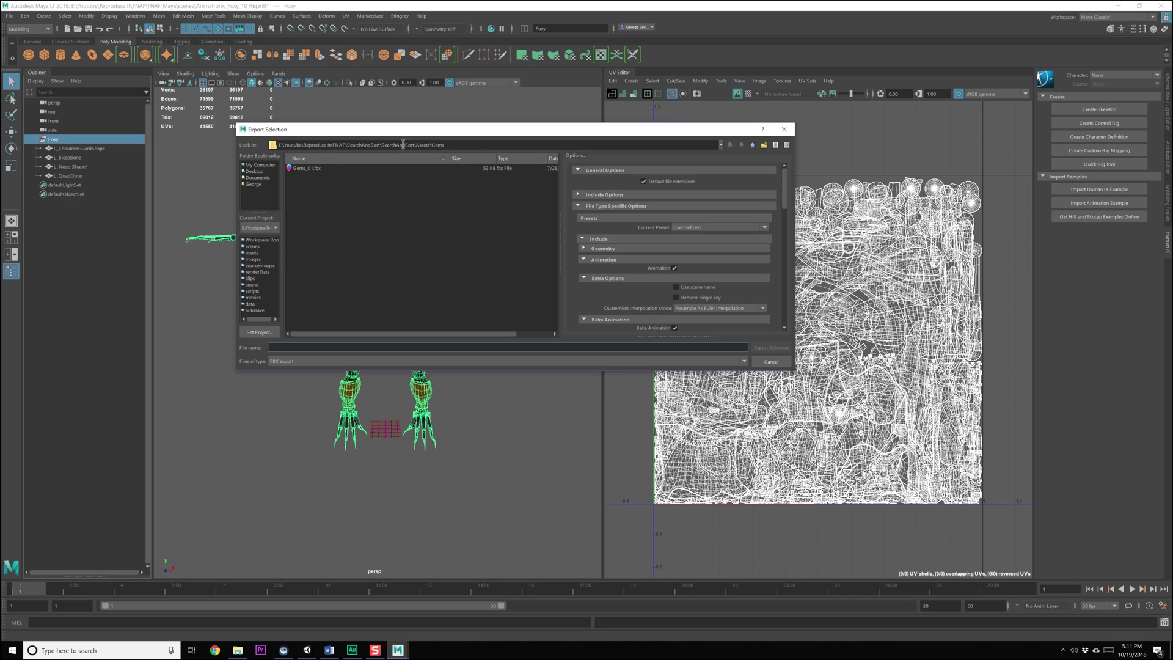
pyautogui.click(753, 146)
pyautogui.click(753, 146)
pyautogui.click(752, 145)
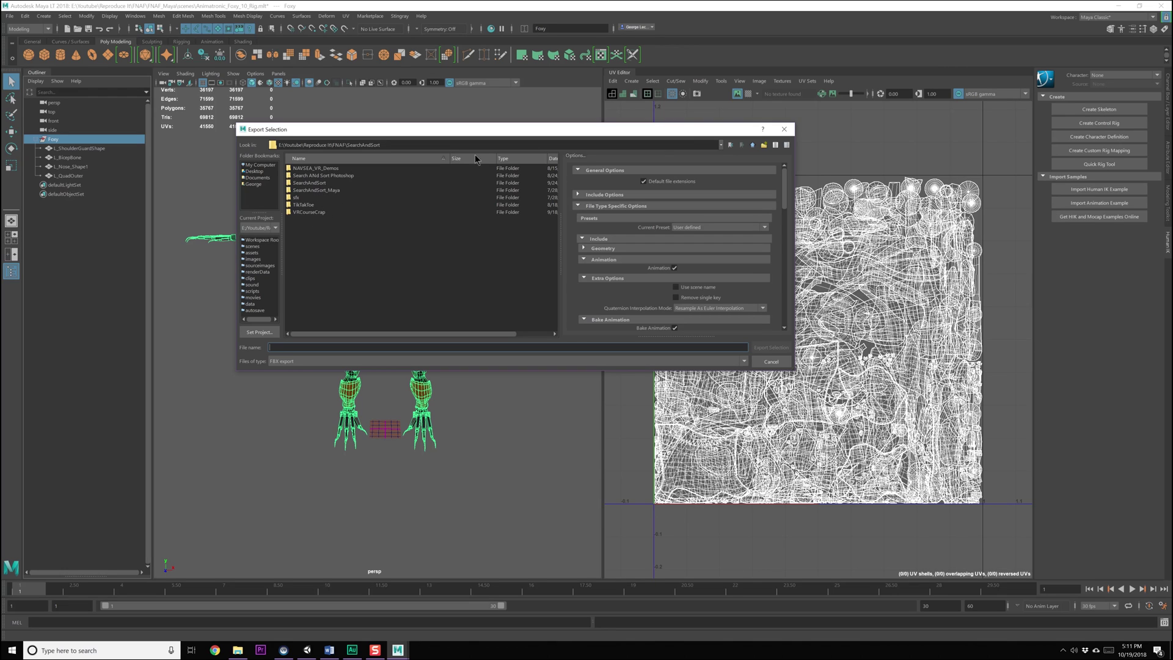
pyautogui.click(753, 145)
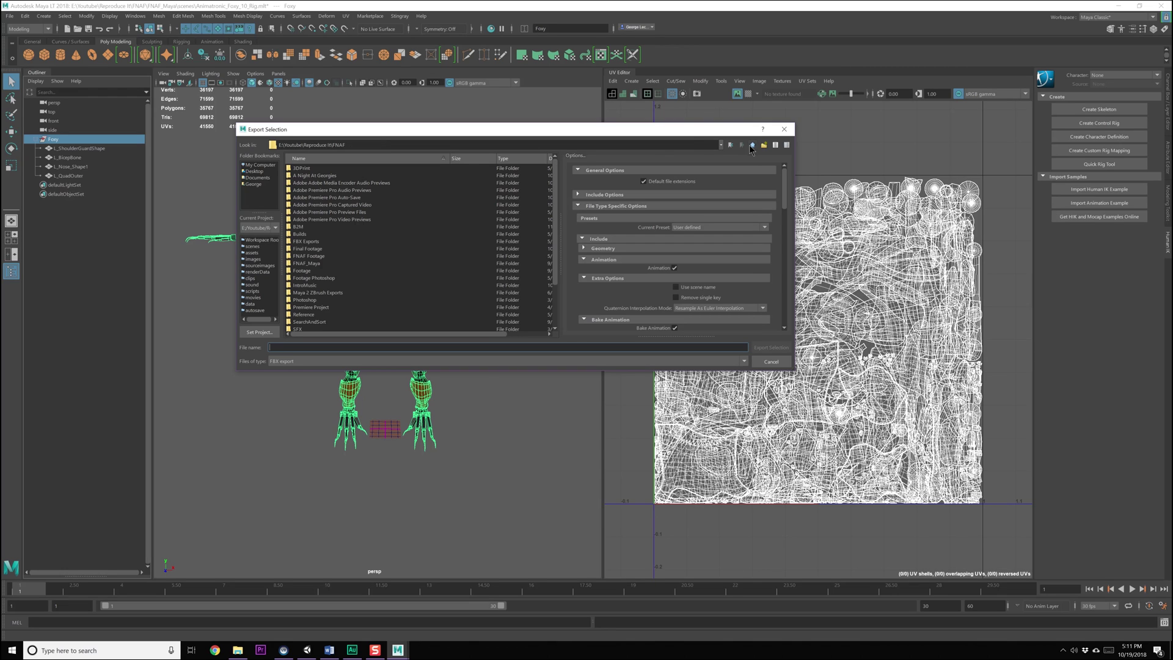
pyautogui.doubleClick(326, 176)
pyautogui.doubleClick(311, 176)
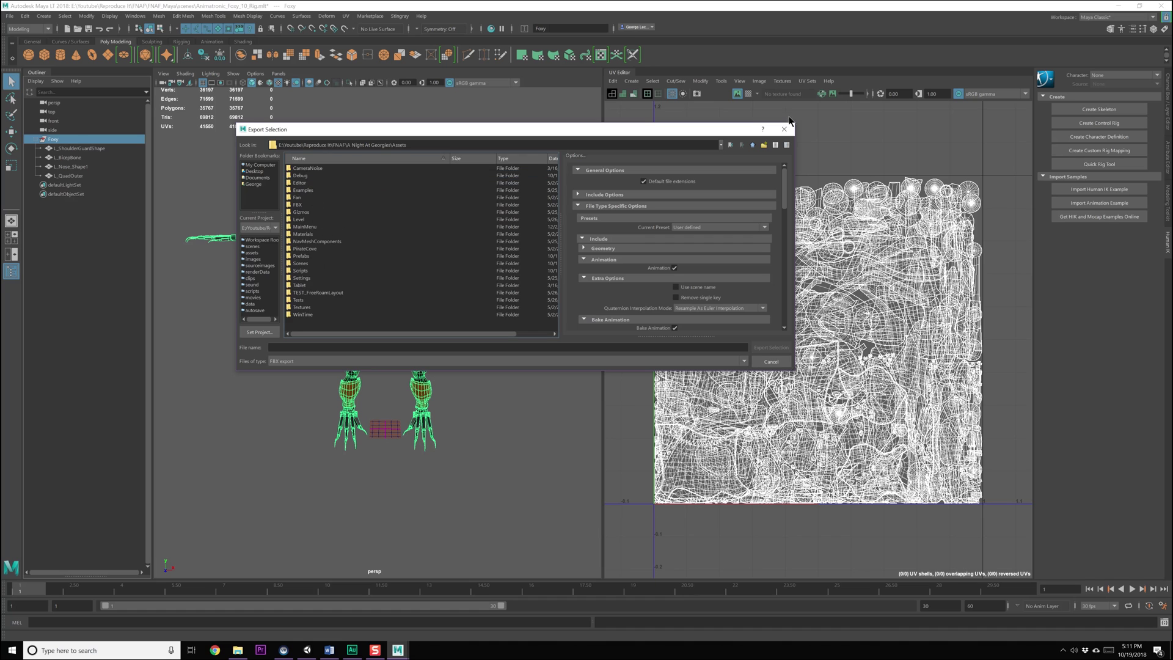
pyautogui.click(784, 128)
# Step: Set the FNAF_Maya folder as the Unity project for sending FBX assets
pyautogui.click(10, 15)
pyautogui.moveTo(47, 160)
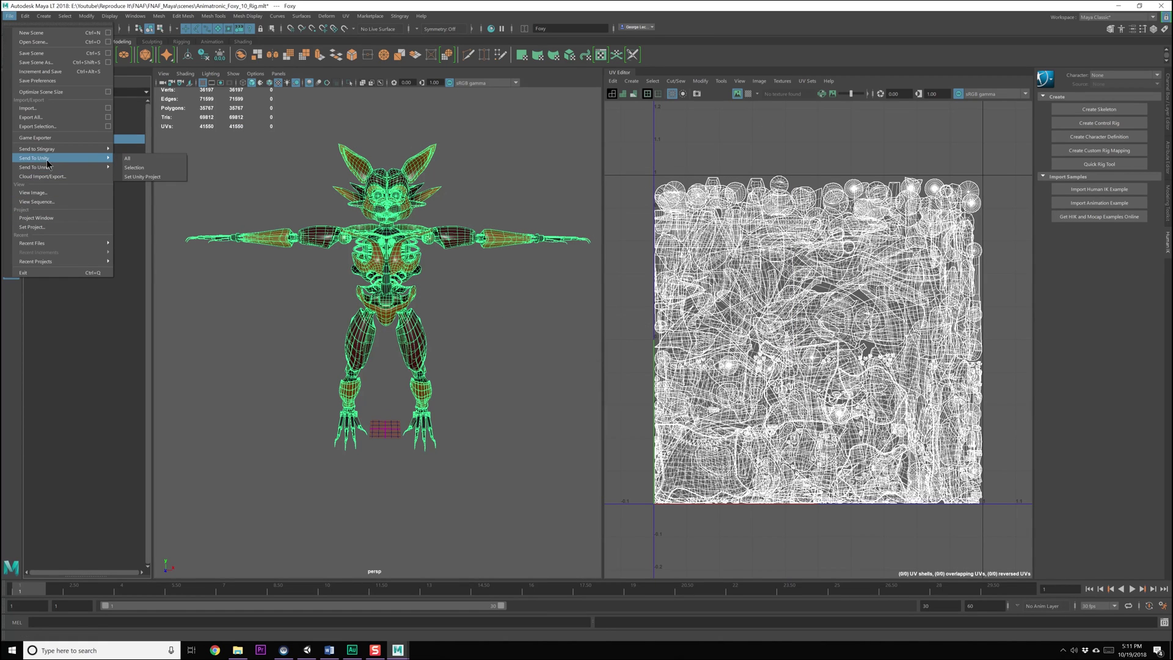
pyautogui.click(146, 177)
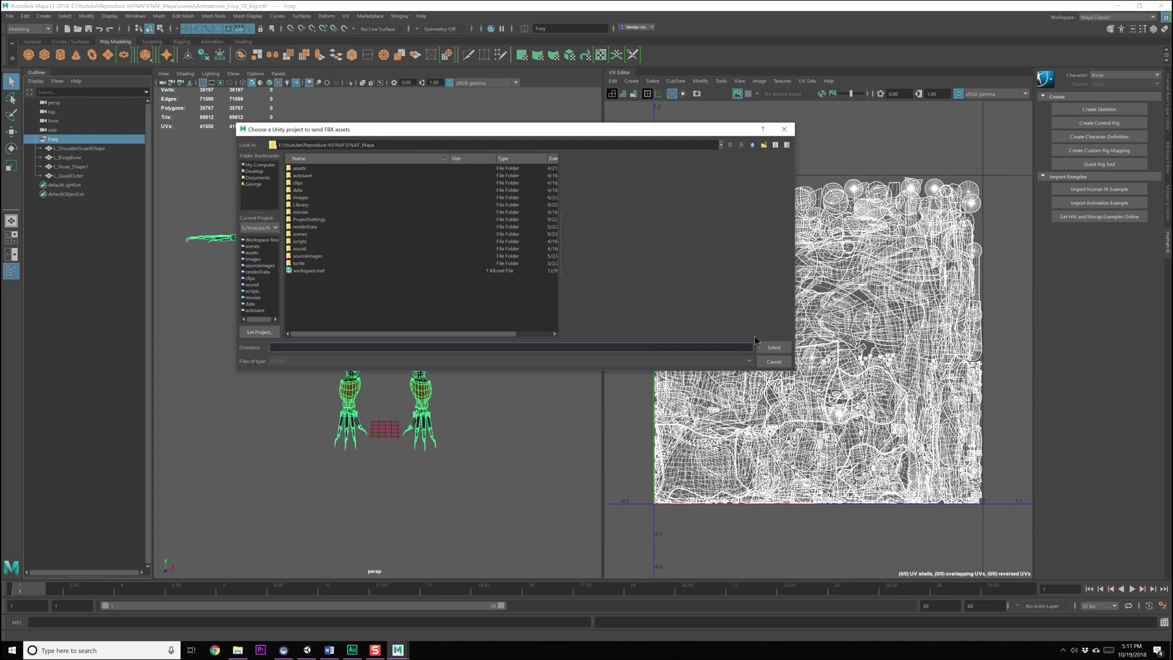
pyautogui.click(772, 347)
# Step: Start sending the selected Foxy group to Unity and browse to the A Night At Georgies\Assets folder
pyautogui.click(10, 16)
pyautogui.moveTo(40, 161)
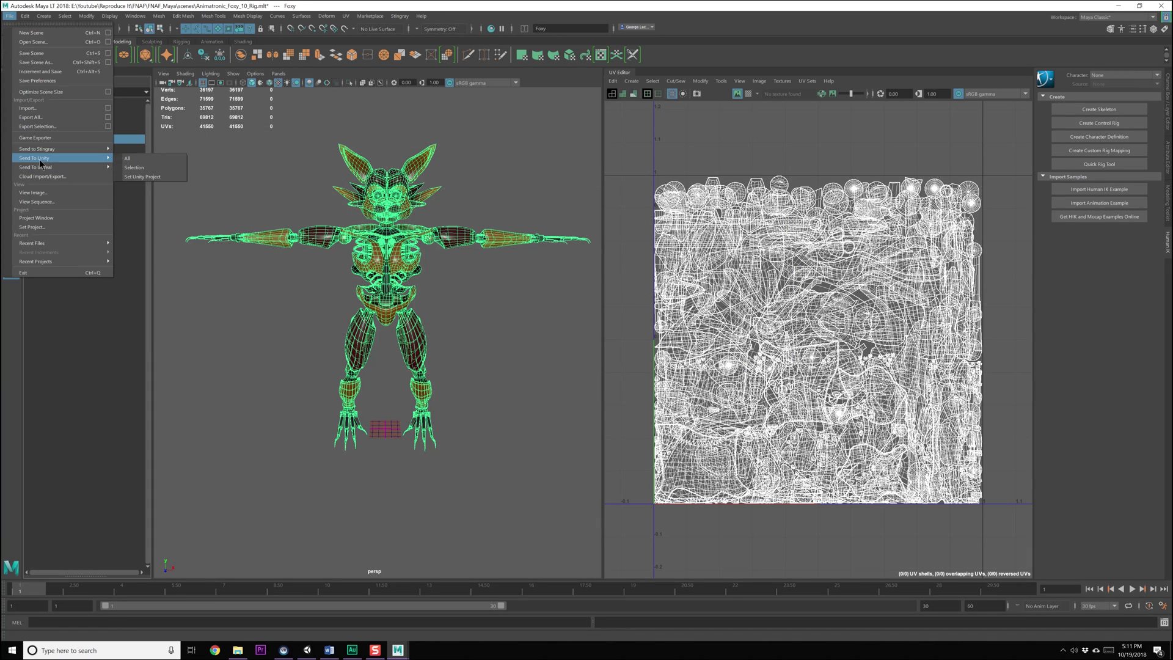
pyautogui.click(138, 167)
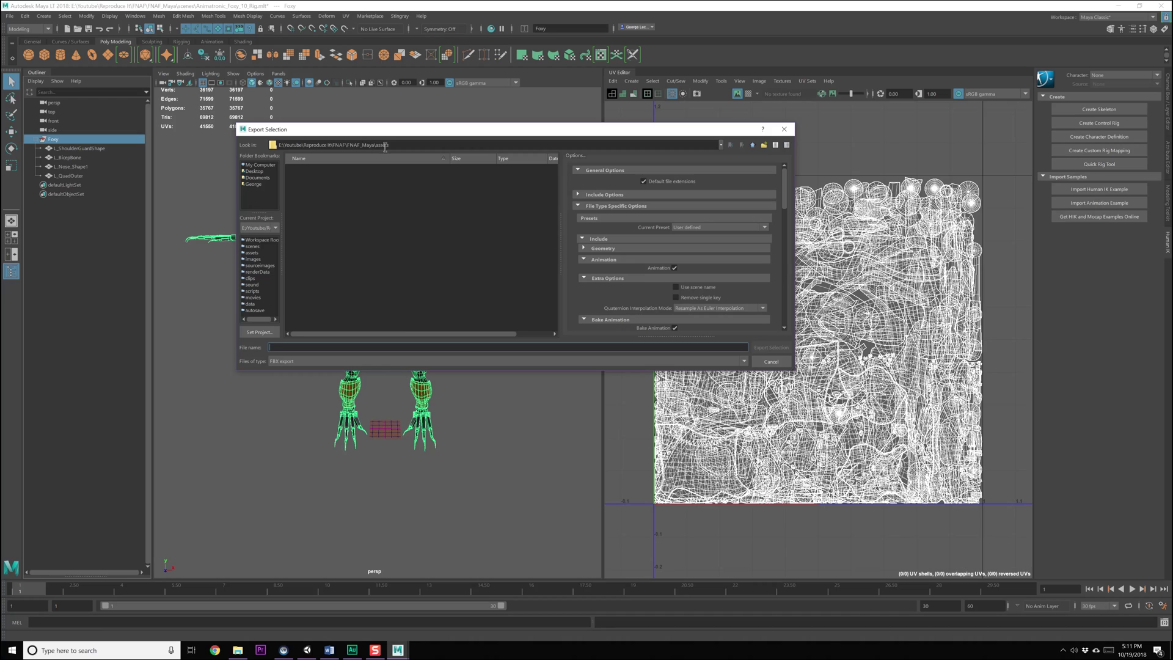
pyautogui.doubleClick(751, 147)
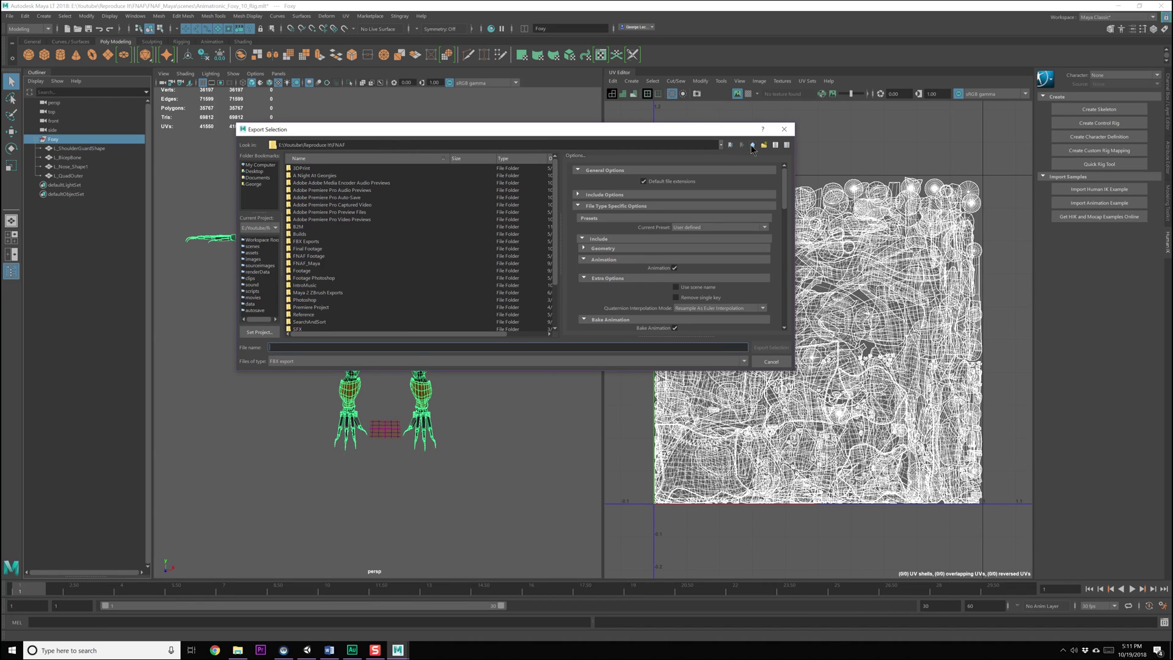
pyautogui.doubleClick(312, 178)
pyautogui.doubleClick(311, 179)
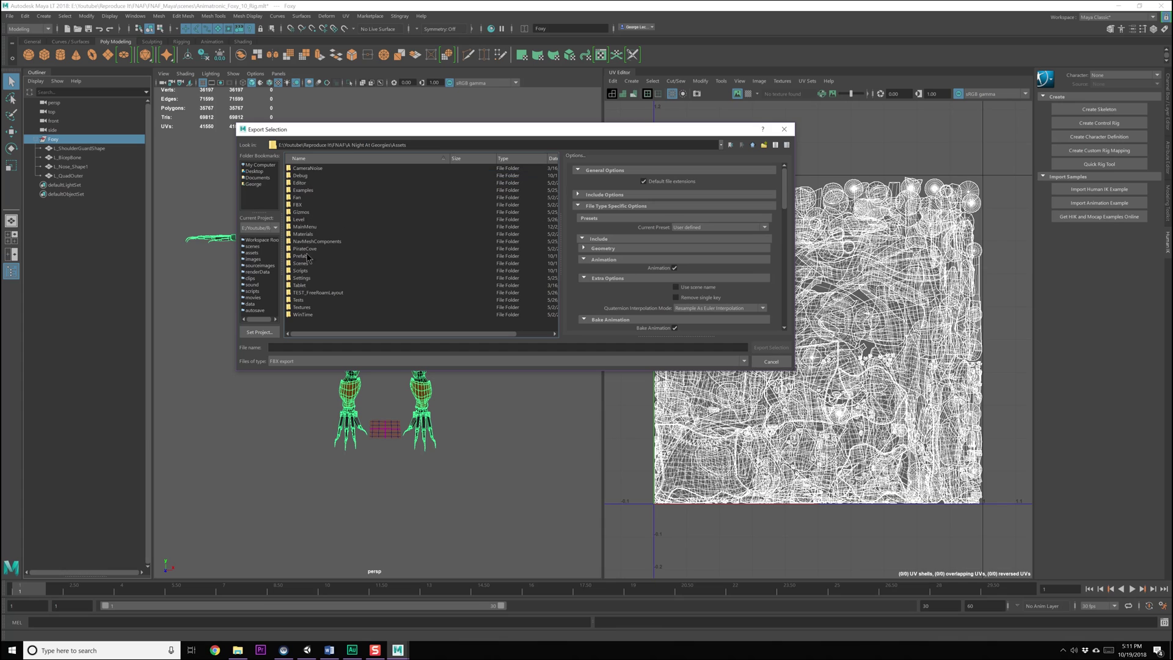
# Step: Create a new folder named Foxy inside Assets and open it as the export location
pyautogui.rightClick(305, 324)
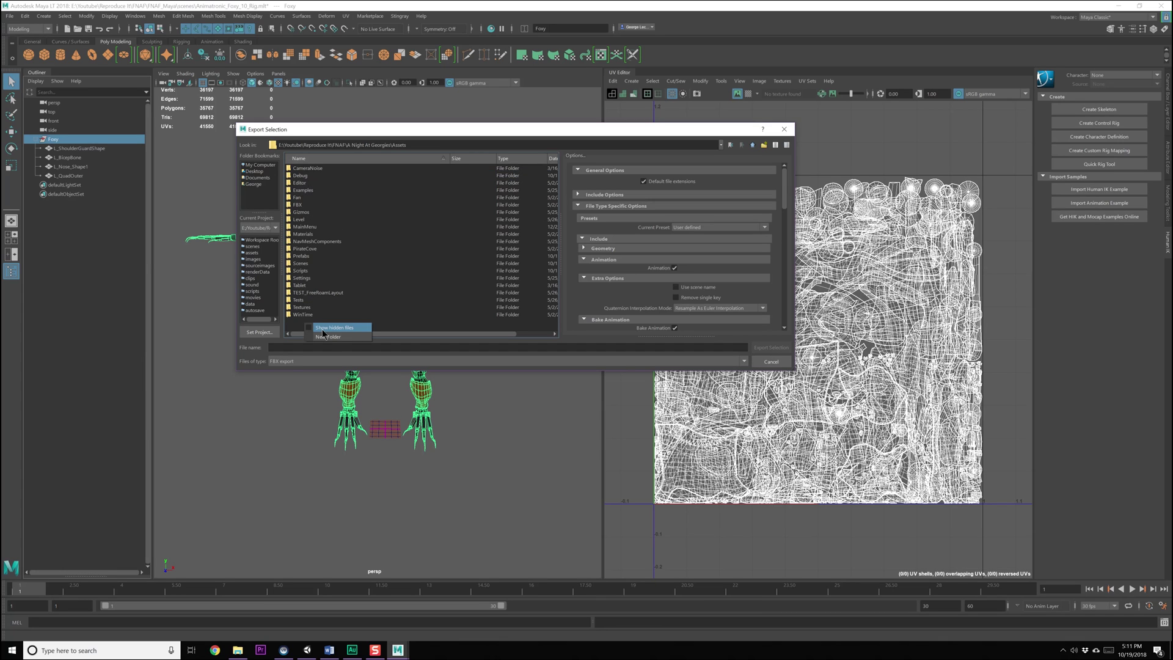
pyautogui.click(328, 336)
pyautogui.write('Foxy')
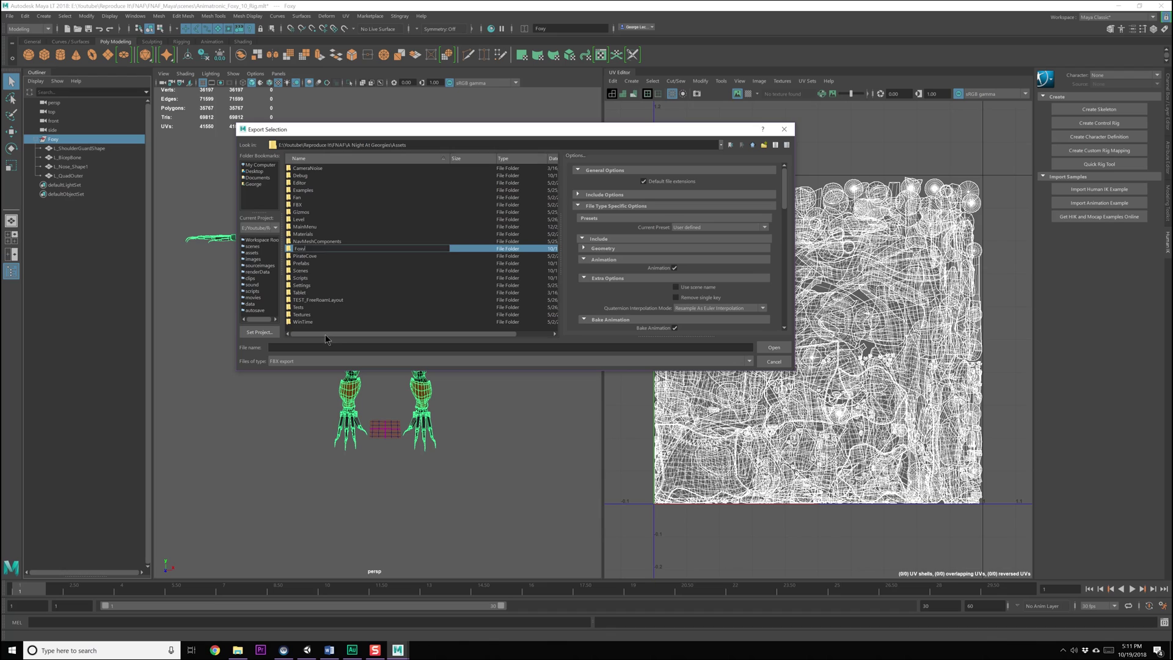
pyautogui.press('Return')
pyautogui.doubleClick(298, 248)
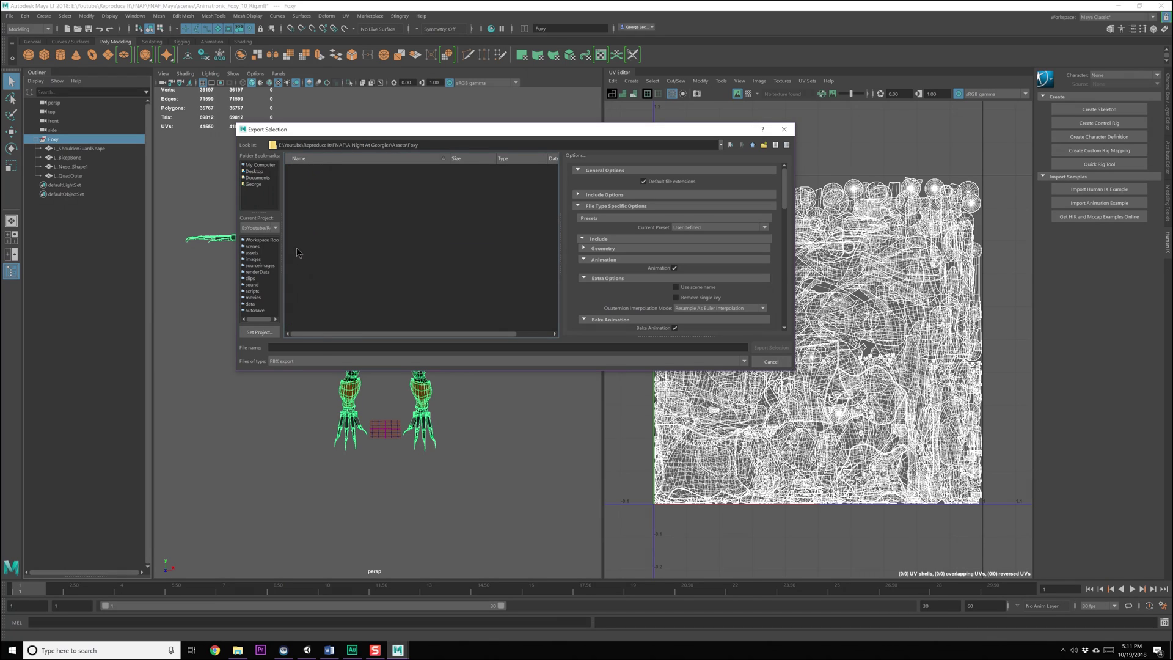
# Step: Export the selection as an FBX named Foxy_StaticModel, then deselect everything and save the scene
pyautogui.click(317, 346)
pyautogui.write('Foxy_StaticModel')
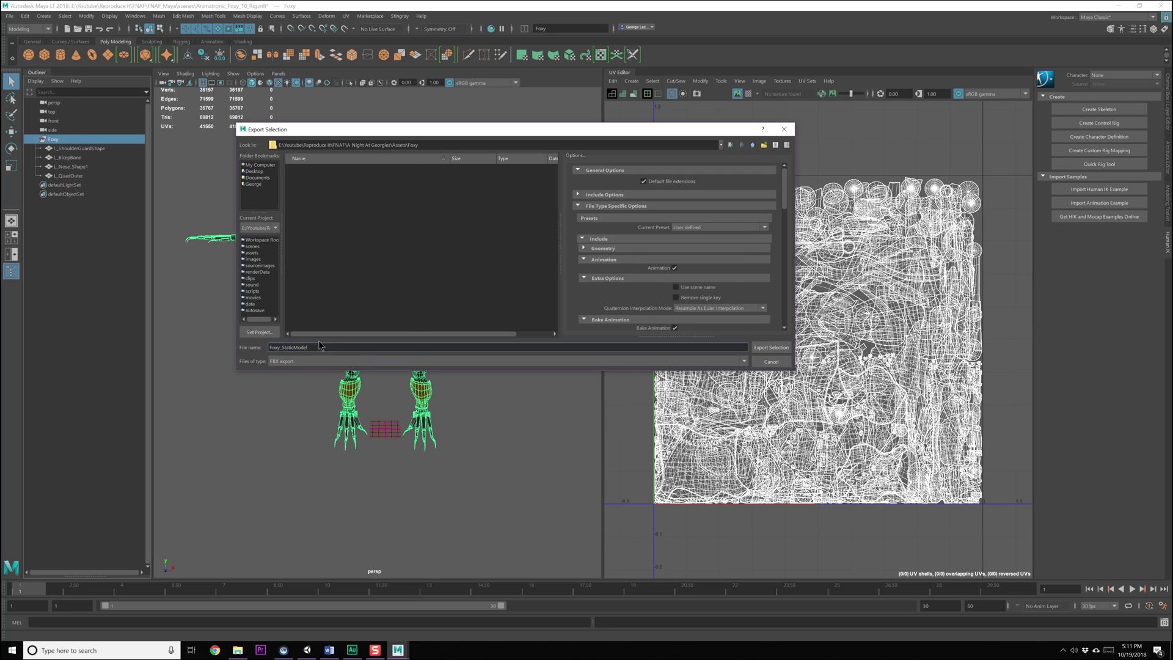
pyautogui.press('Return')
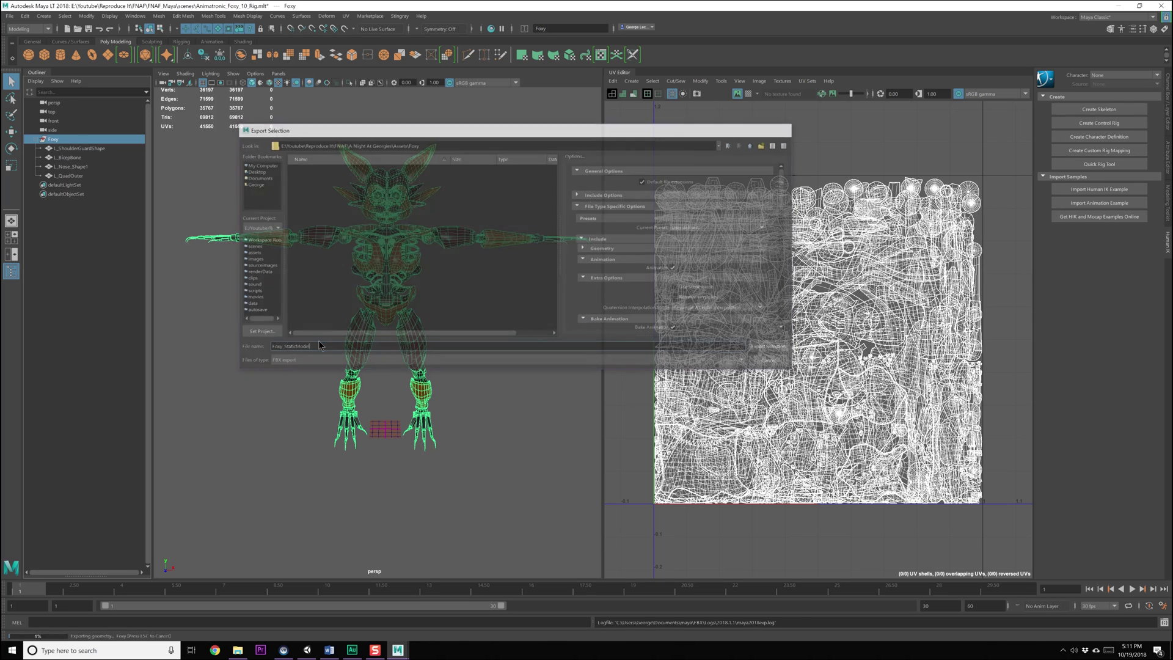
pyautogui.click(524, 335)
pyautogui.hotkey('ctrl', 's')
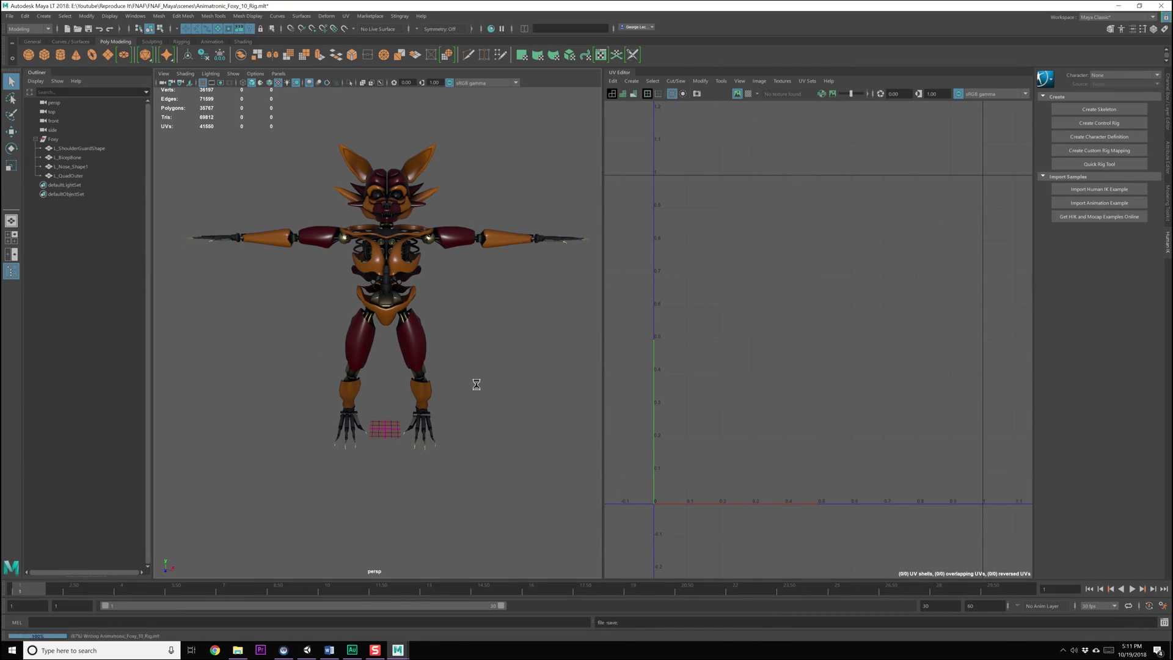
# Step: Switch to Unity and select Foxy_StaticModel in the project's Foxy folder
pyautogui.click(306, 649)
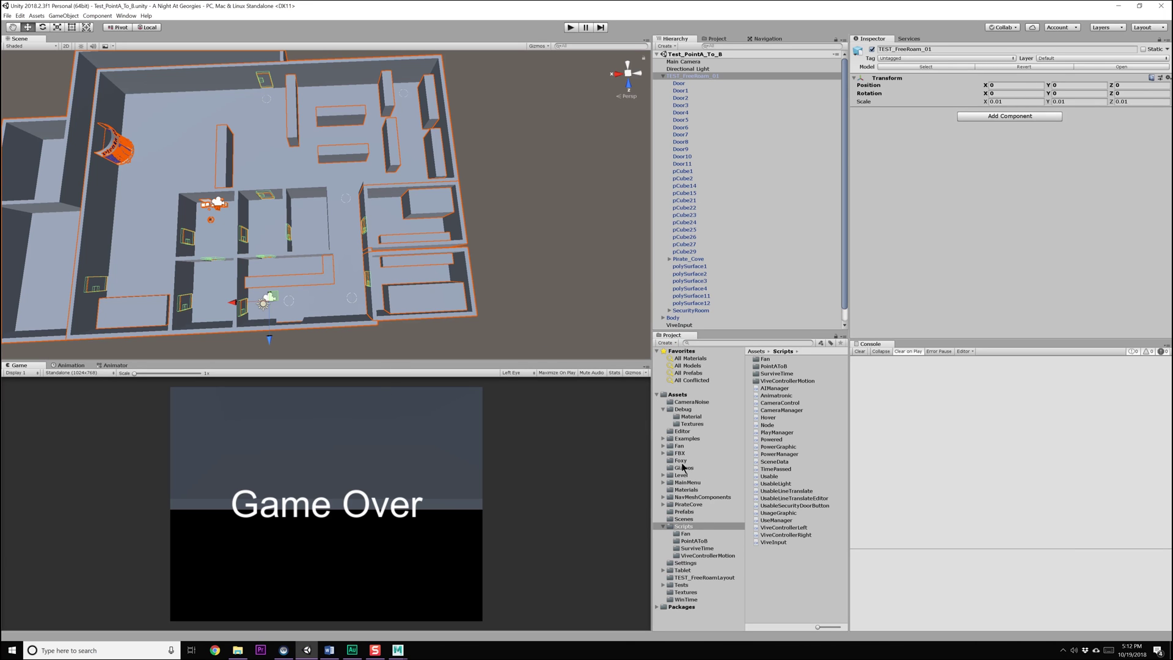
pyautogui.click(681, 460)
pyautogui.click(779, 358)
pyautogui.keyDown('alt'); pyautogui.moveTo(435, 314); pyautogui.dragTo(533, 317); pyautogui.keyUp('alt')
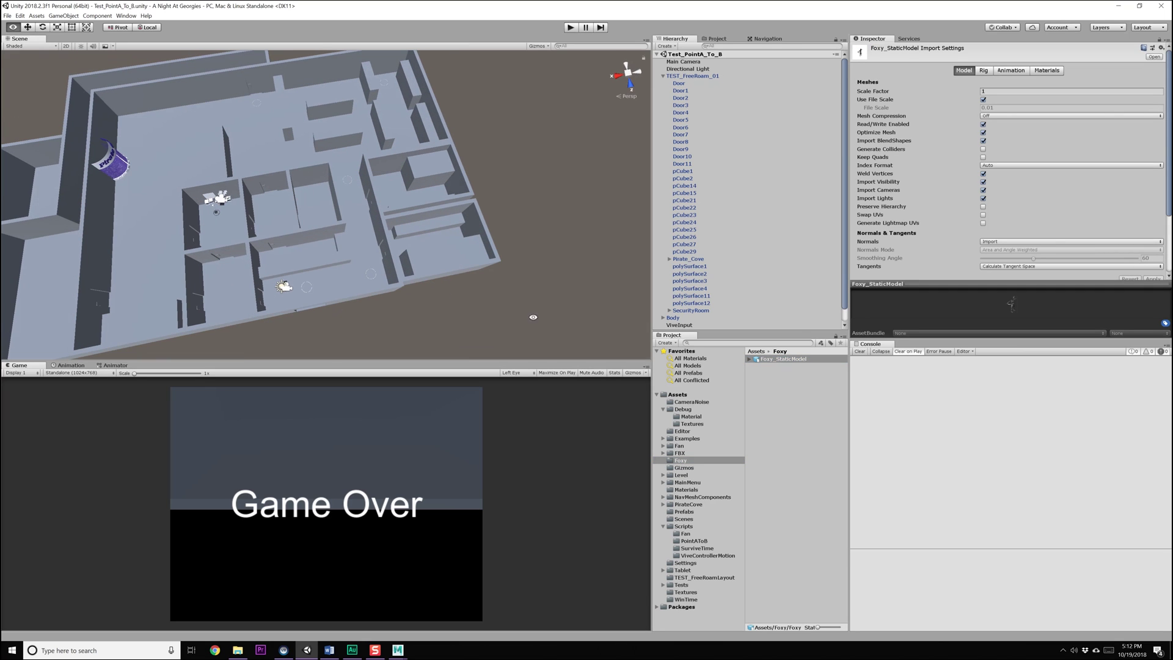
# Step: Collapse TEST_FreeRoam_01 in the scene hierarchy and add Foxy_StaticModel to the scene
pyautogui.moveTo(779, 359); pyautogui.dragTo(763, 391)
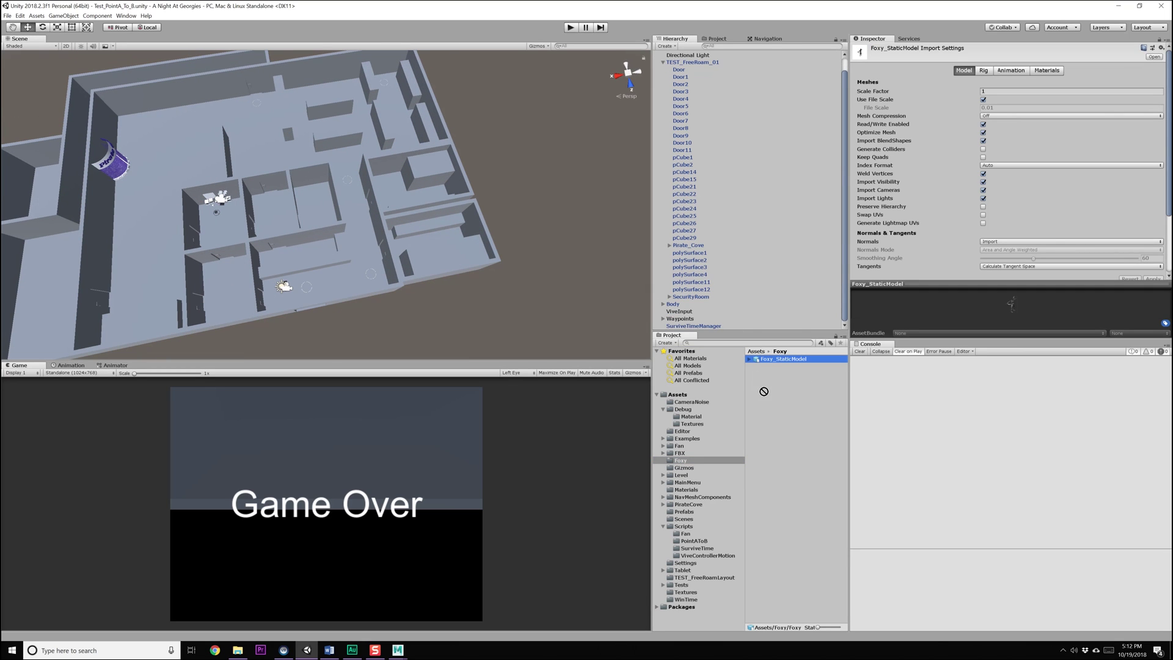
pyautogui.scroll(1, 662, 163)
pyautogui.click(680, 68)
pyautogui.click(662, 75)
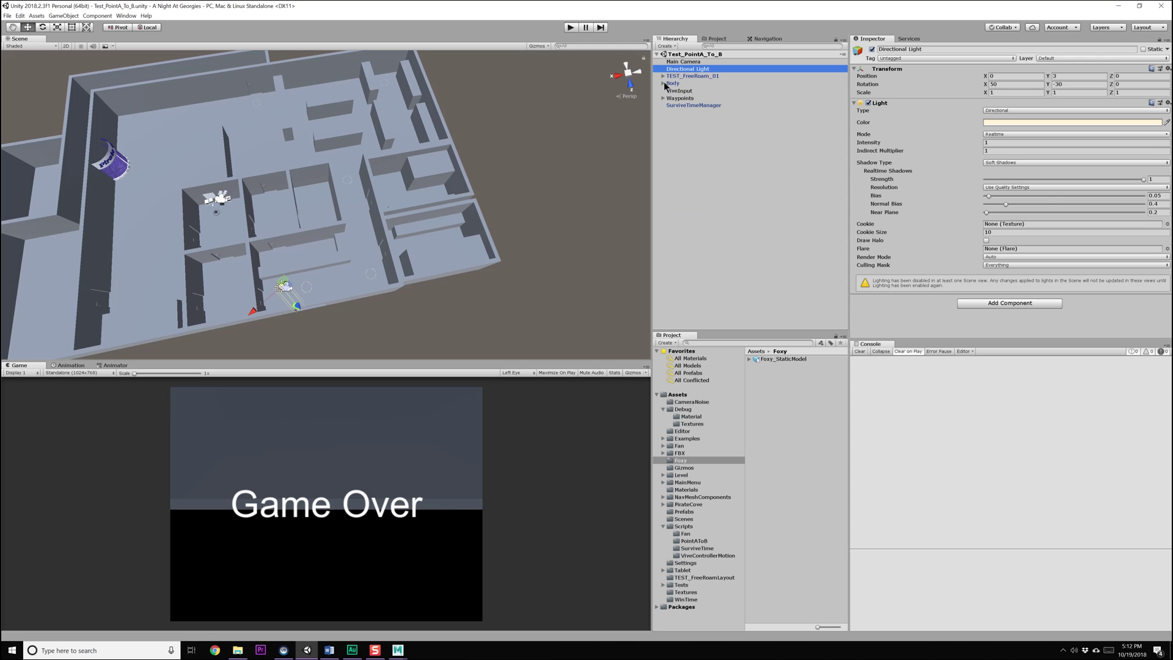
pyautogui.moveTo(761, 318); pyautogui.dragTo(716, 189)
# Step: Examine the placed Foxy model up close in the scene from several angles
pyautogui.keyDown('alt'); pyautogui.moveTo(380, 272); pyautogui.dragTo(356, 175); pyautogui.keyUp('alt')
pyautogui.scroll(2, 408, 182)
pyautogui.scroll(4, 408, 182)
pyautogui.scroll(5, 202, 248)
pyautogui.scroll(-4, 432, 207)
pyautogui.moveTo(432, 207)
pyautogui.keyDown('alt'); pyautogui.mouseDown()
pyautogui.moveTo(391, 195)
pyautogui.moveTo(450, 210)
pyautogui.mouseUp(); pyautogui.keyUp('alt')
pyautogui.scroll(3, 450, 210)
pyautogui.keyDown('alt'); pyautogui.moveTo(324, 214); pyautogui.dragTo(391, 203); pyautogui.keyUp('alt')
# Step: Extract the Foxy_StaticModel asset's materials into a new Materials folder inside the Foxy folder
pyautogui.click(774, 360)
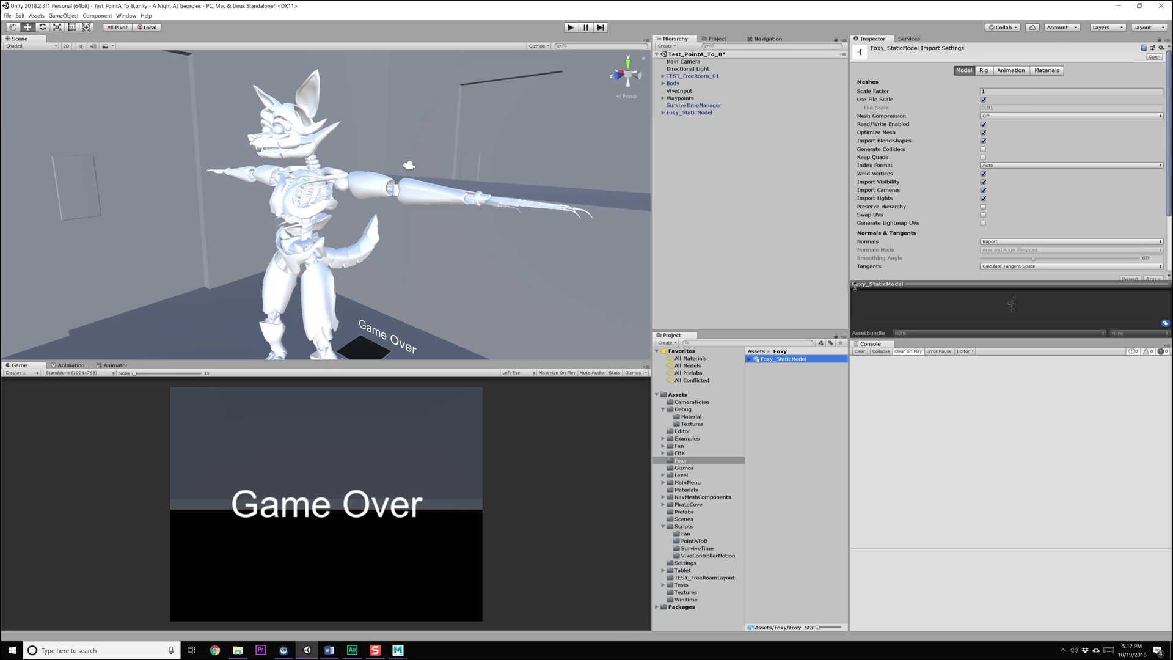
pyautogui.click(1049, 70)
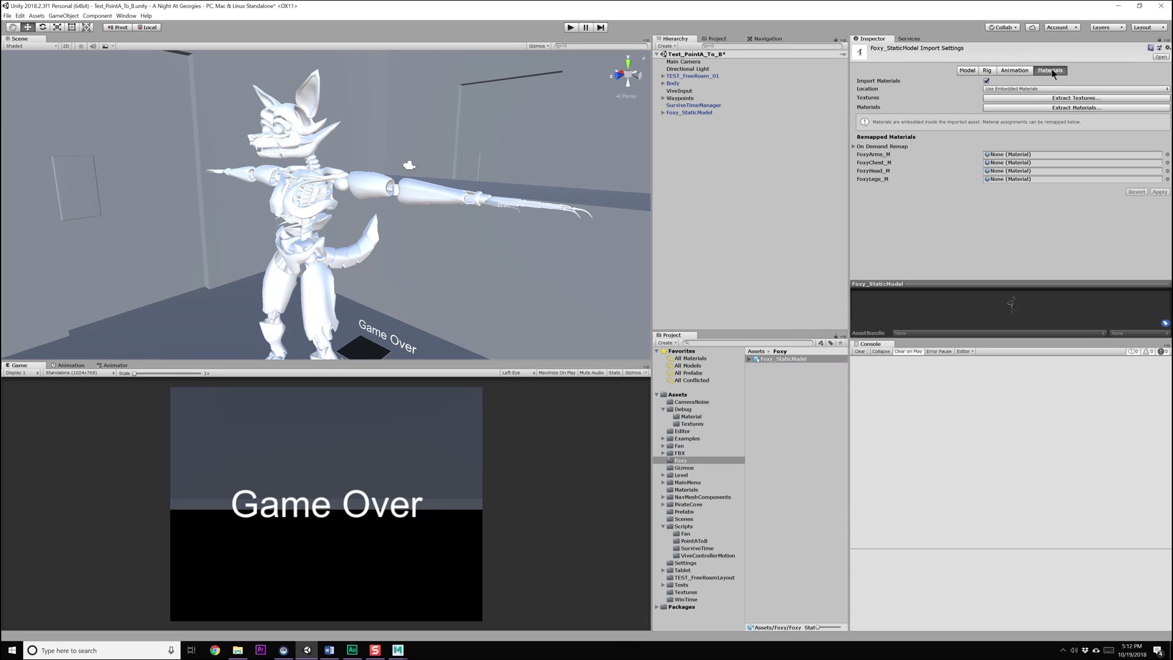
pyautogui.click(1039, 107)
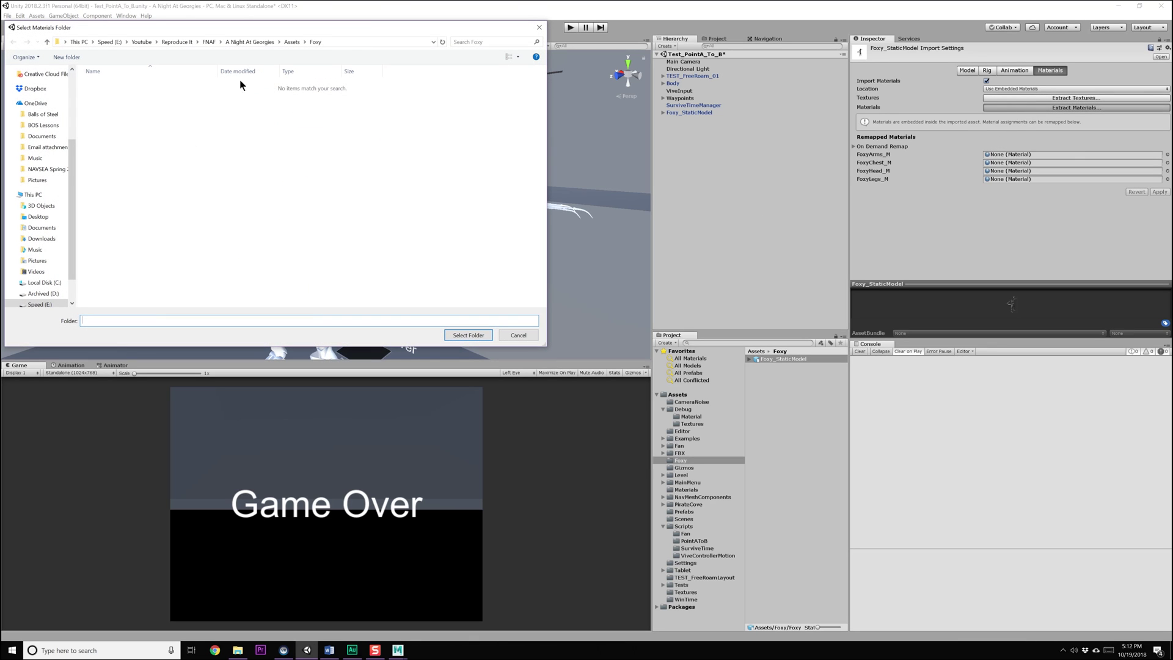
pyautogui.rightClick(160, 124)
pyautogui.moveTo(186, 225)
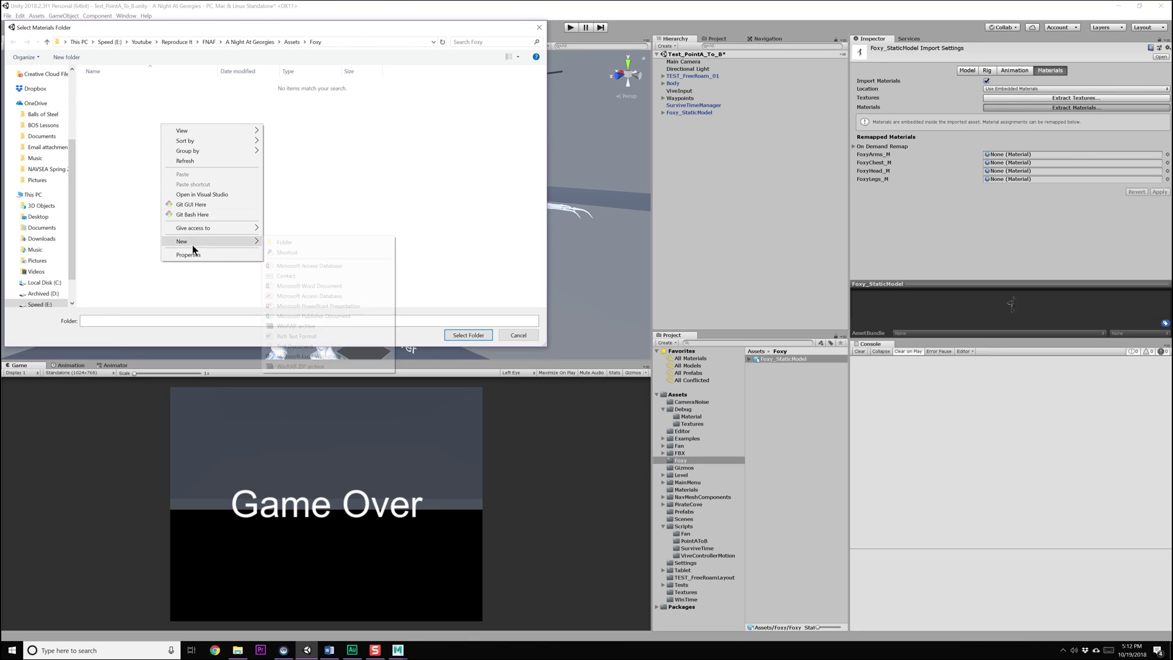
pyautogui.click(305, 243)
pyautogui.write('Materials')
pyautogui.press('Return')
pyautogui.click(468, 335)
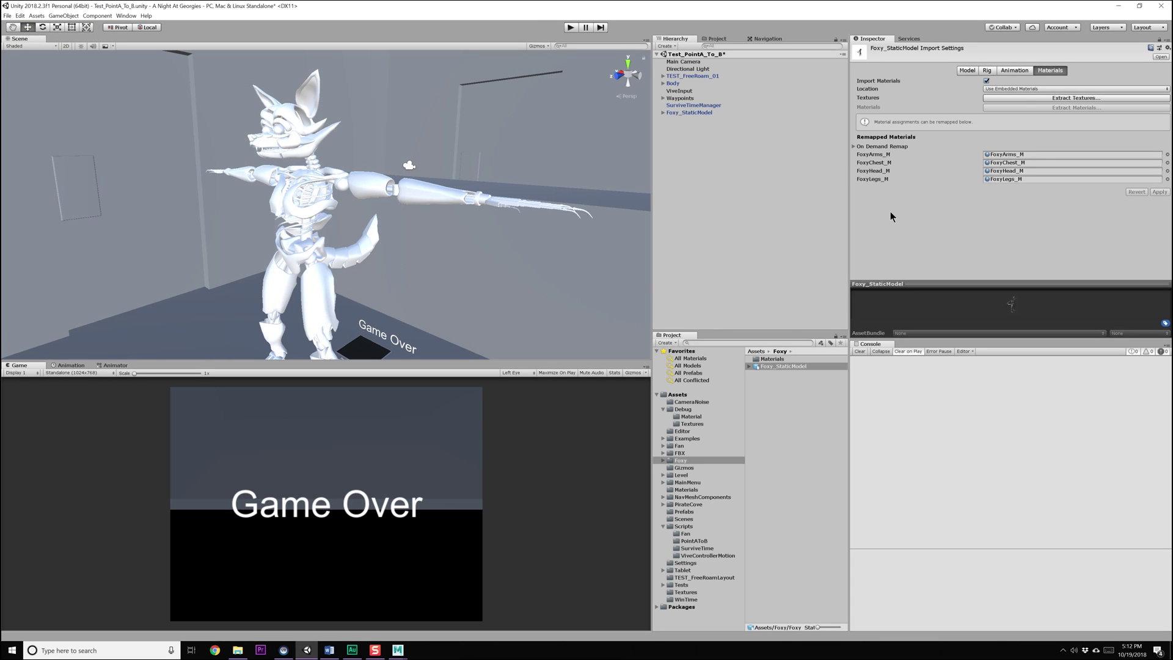
# Step: Extract the model's textures into a new Textures folder inside the Foxy folder
pyautogui.click(1028, 97)
pyautogui.rightClick(109, 178)
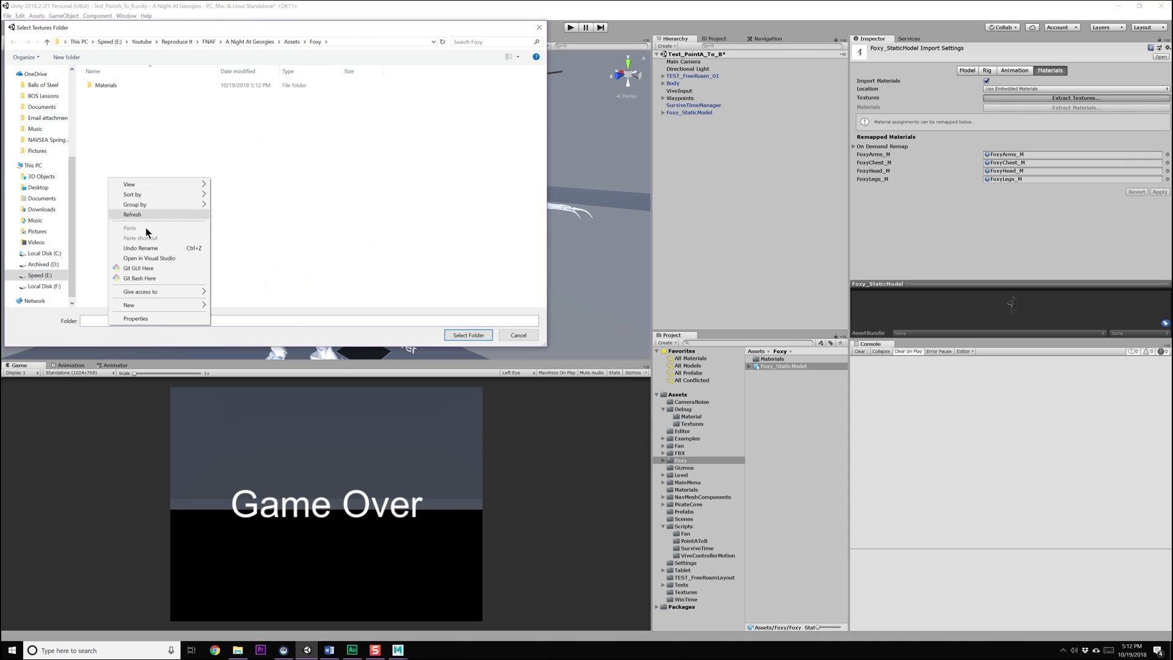
pyautogui.moveTo(160, 304)
pyautogui.click(253, 303)
pyautogui.write('Te')
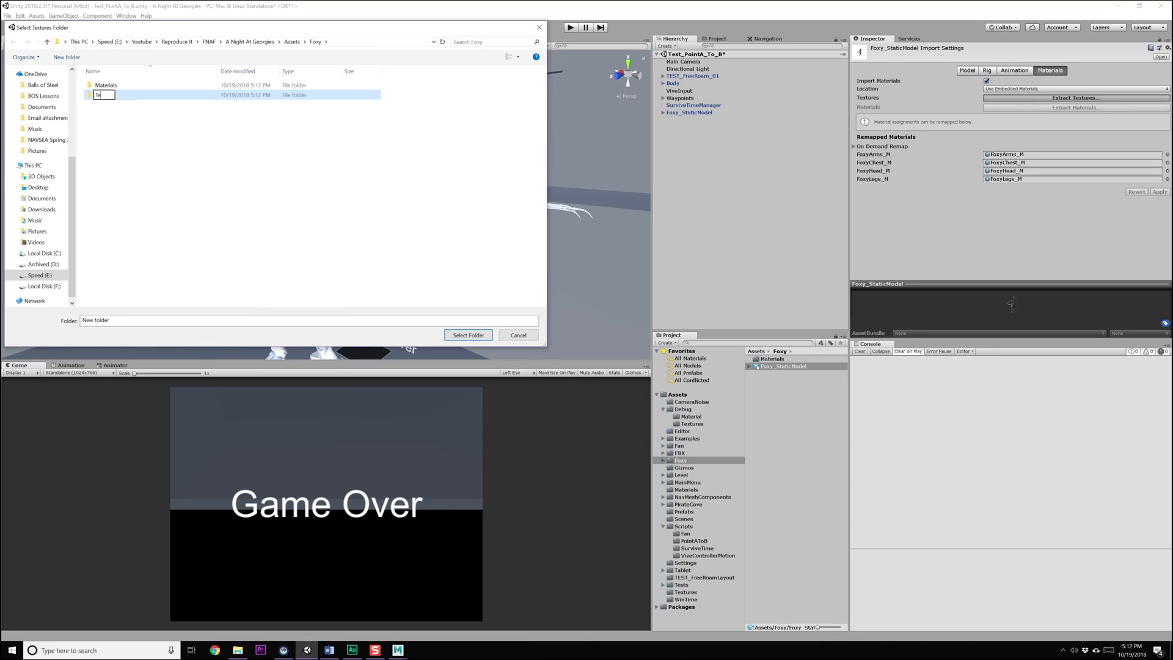
pyautogui.write('xtures')
pyautogui.press('Return')
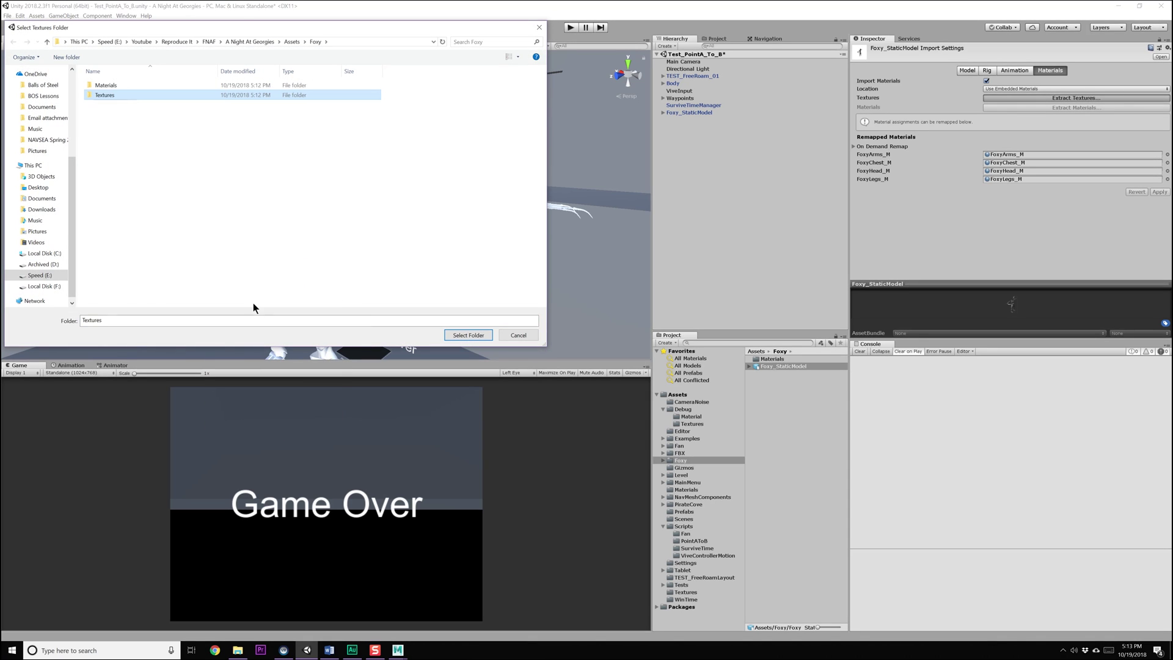
pyautogui.click(487, 335)
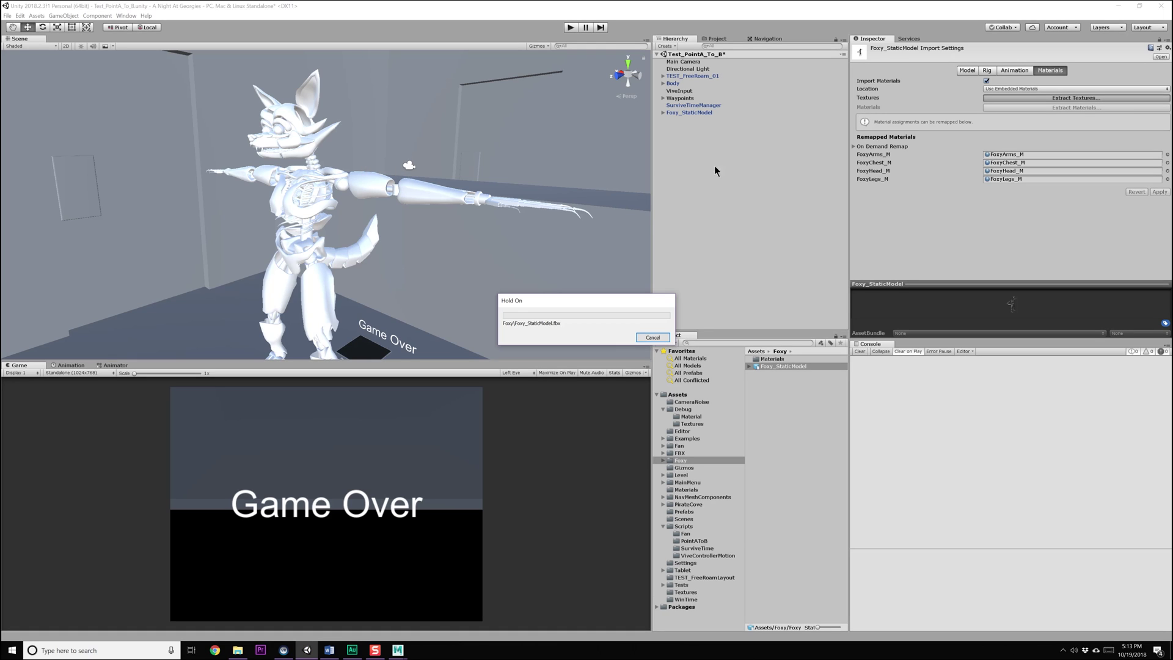
# Step: Assign Foxy_FoxyArms_M_AlbedoTransparency as the albedo map of the FoxyArms_M material in the Foxy Materials folder
pyautogui.keyDown('alt'); pyautogui.moveTo(319, 225); pyautogui.dragTo(275, 227); pyautogui.keyUp('alt')
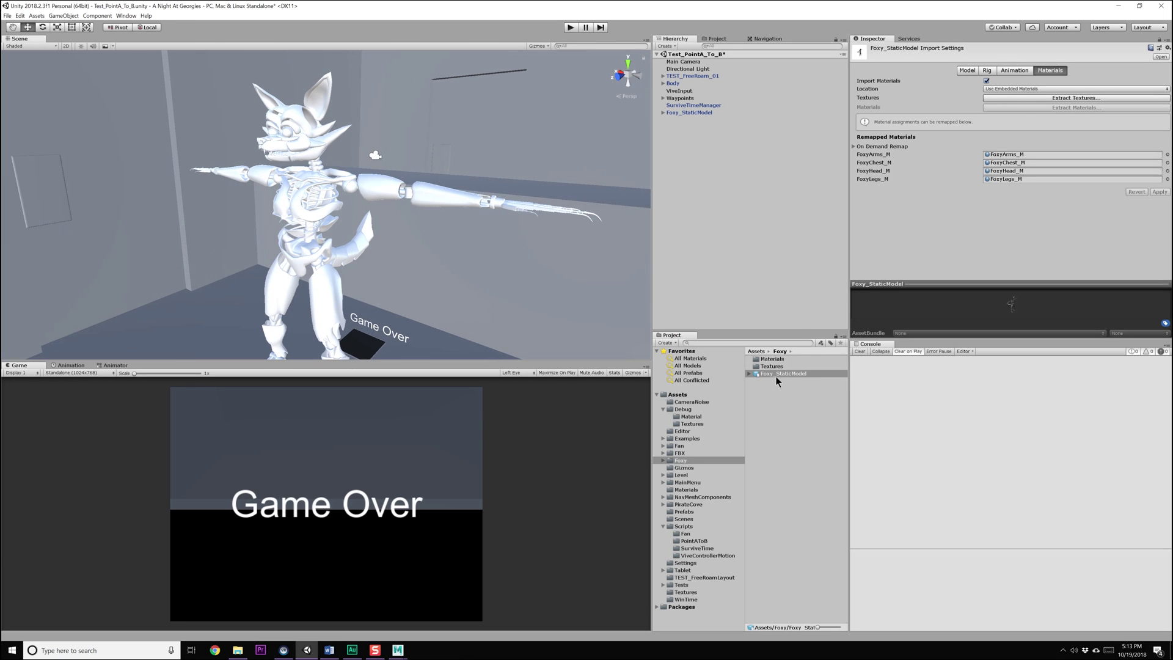
pyautogui.doubleClick(768, 359)
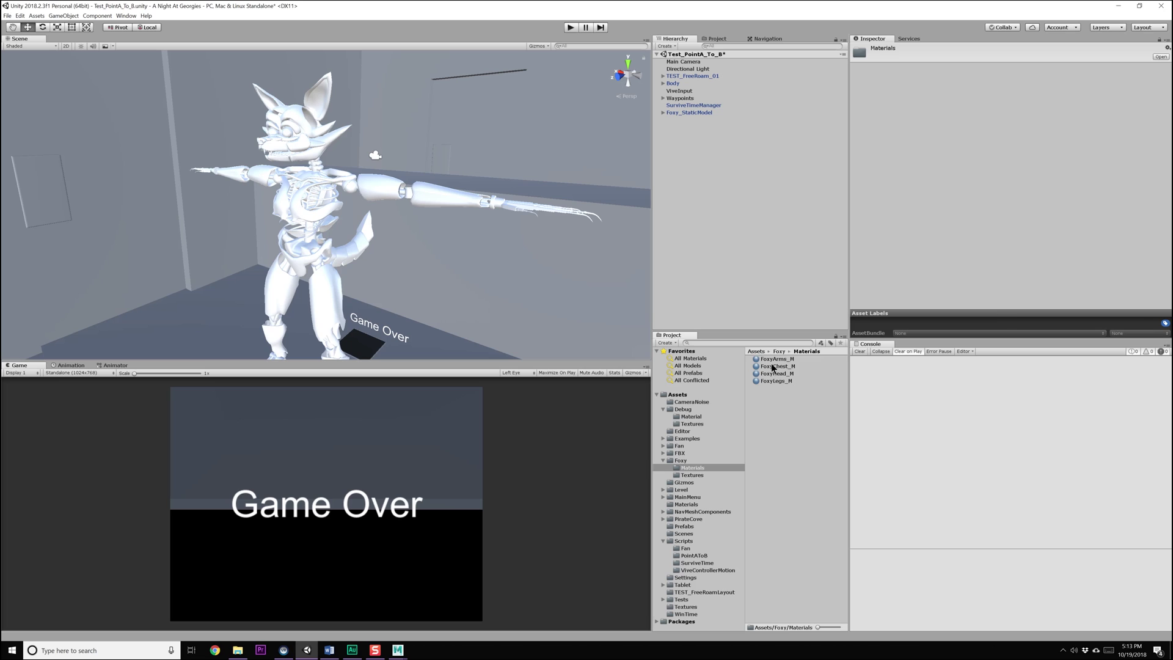
pyautogui.click(771, 362)
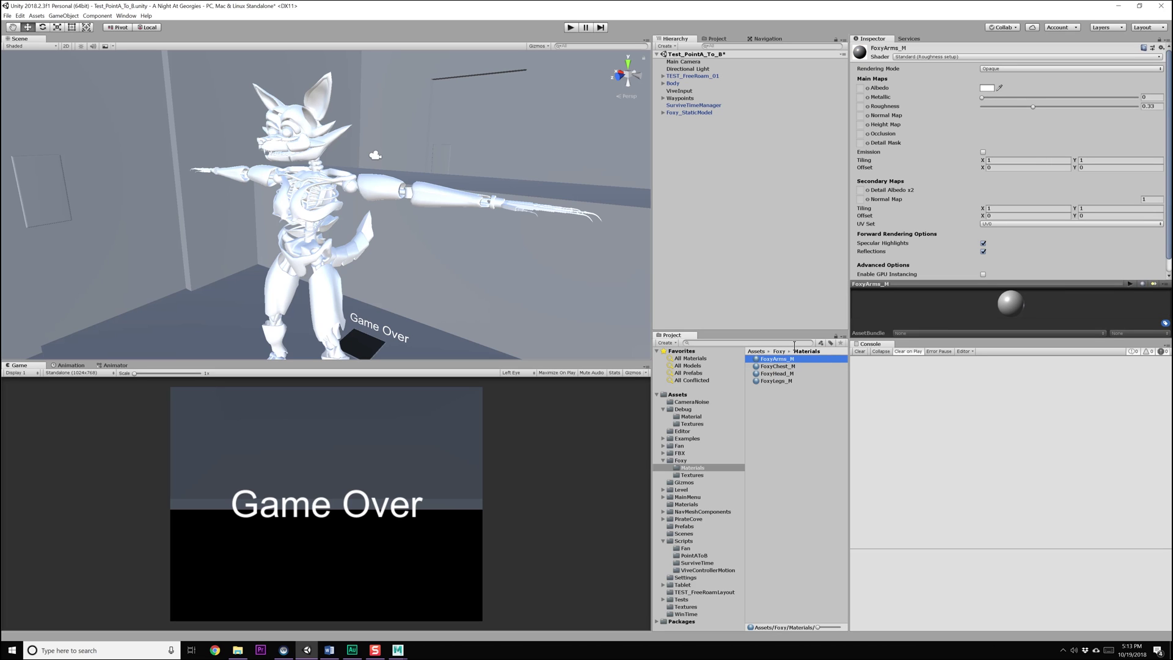
pyautogui.click(867, 88)
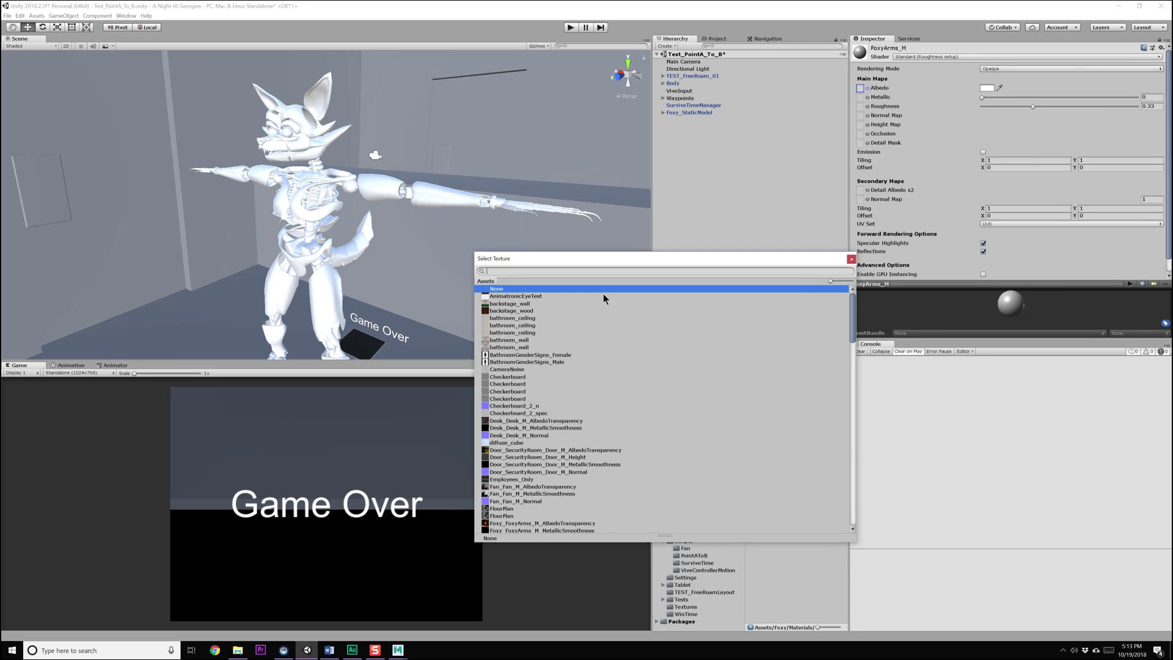
pyautogui.moveTo(537, 259); pyautogui.dragTo(390, 161)
pyautogui.scroll(-6, 428, 306)
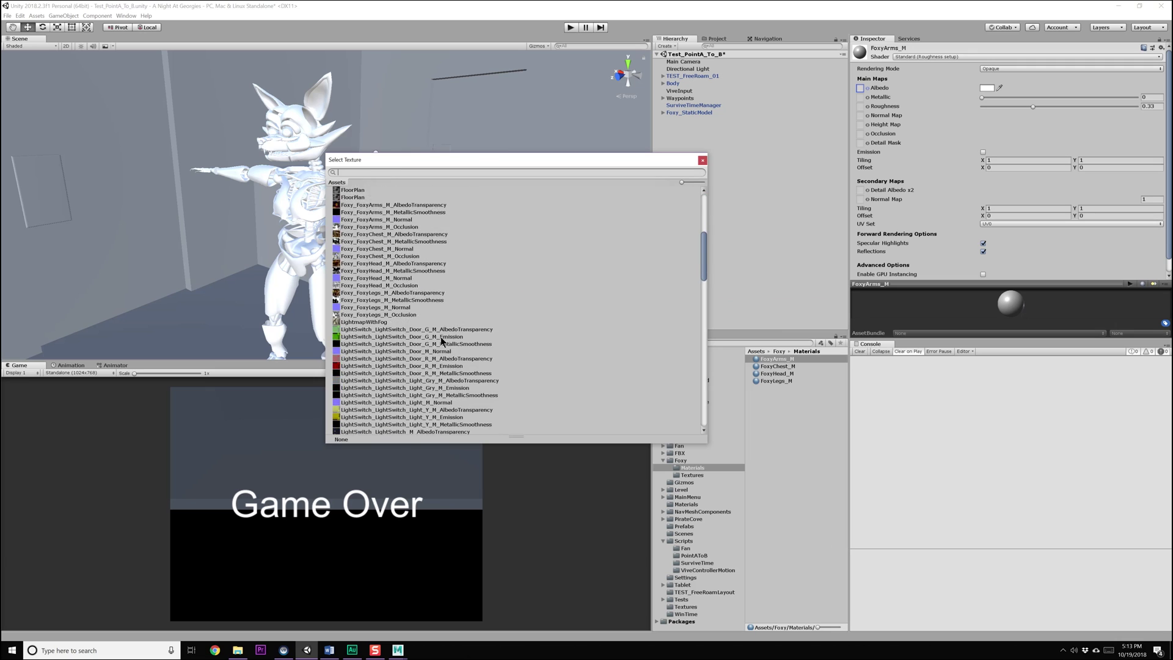
pyautogui.click(402, 288)
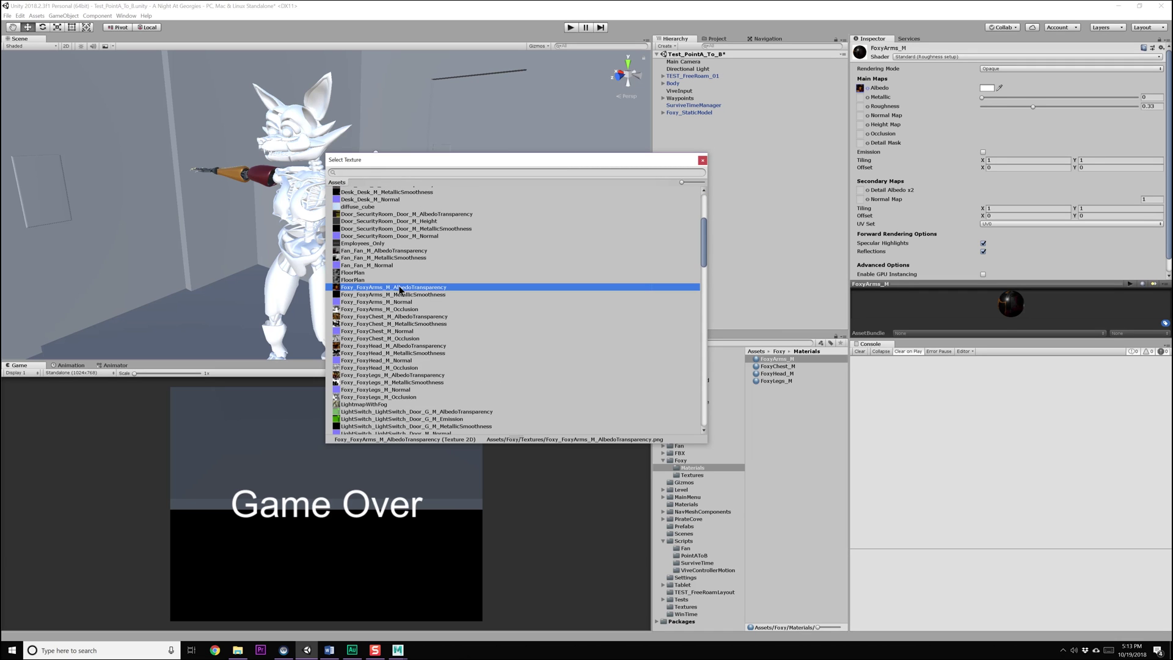
pyautogui.doubleClick(399, 288)
# Step: Assign Foxy_FoxyArms_M_MetallicSmoothness as the metallic map of FoxyArms_M
pyautogui.click(867, 97)
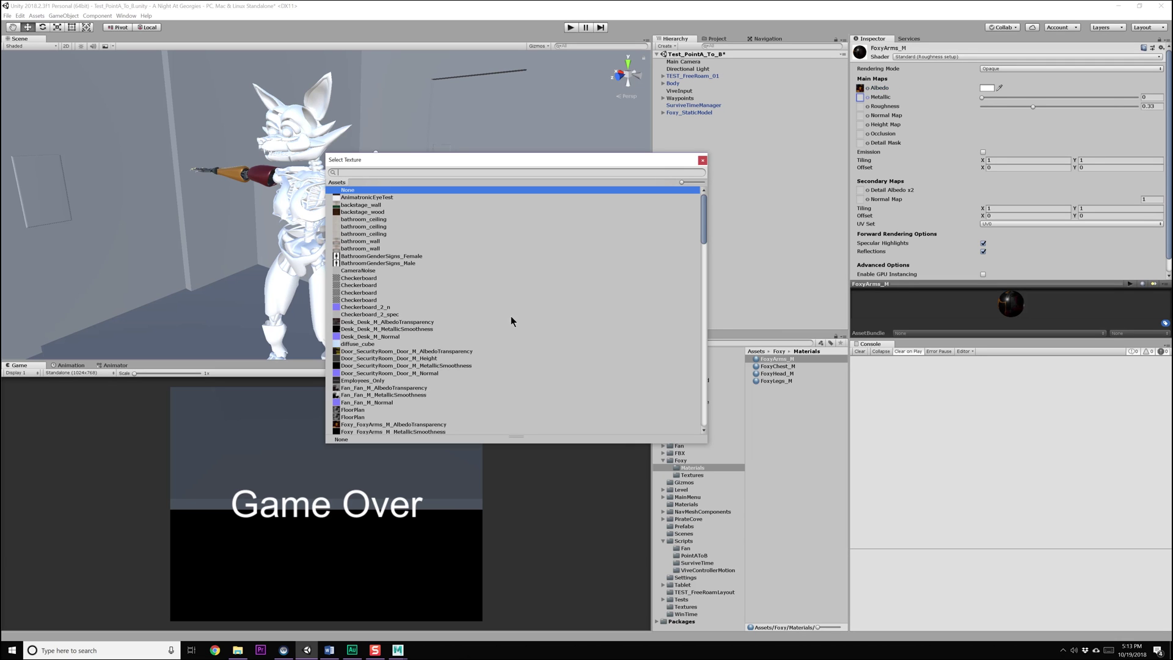
pyautogui.scroll(-3, 412, 340)
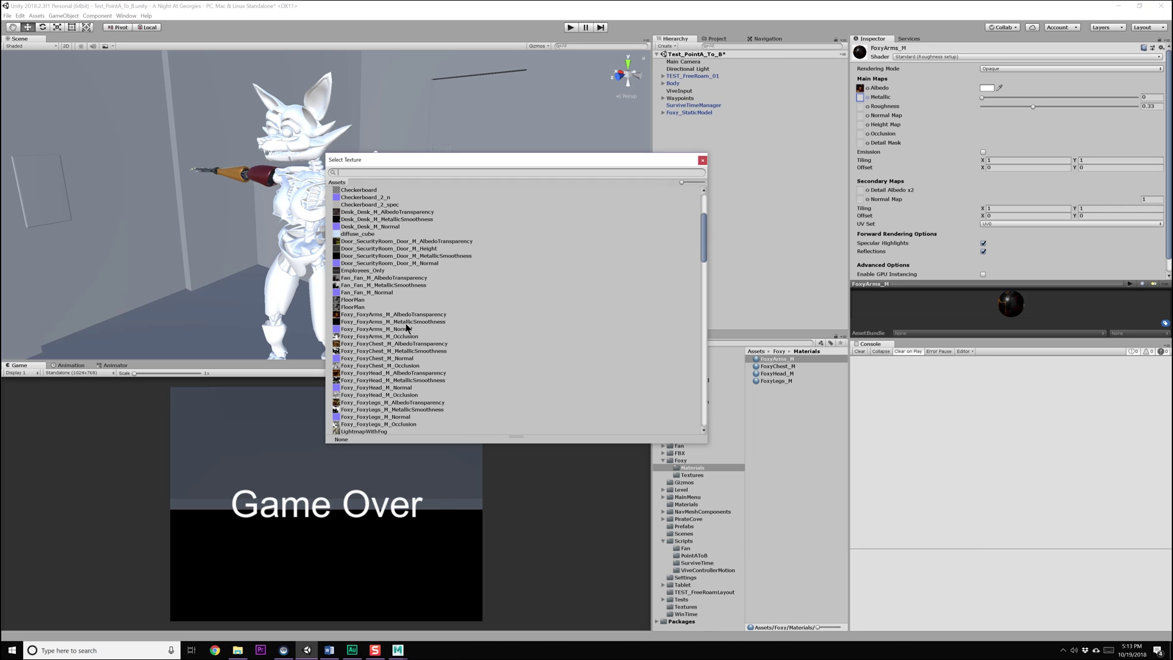
pyautogui.doubleClick(417, 321)
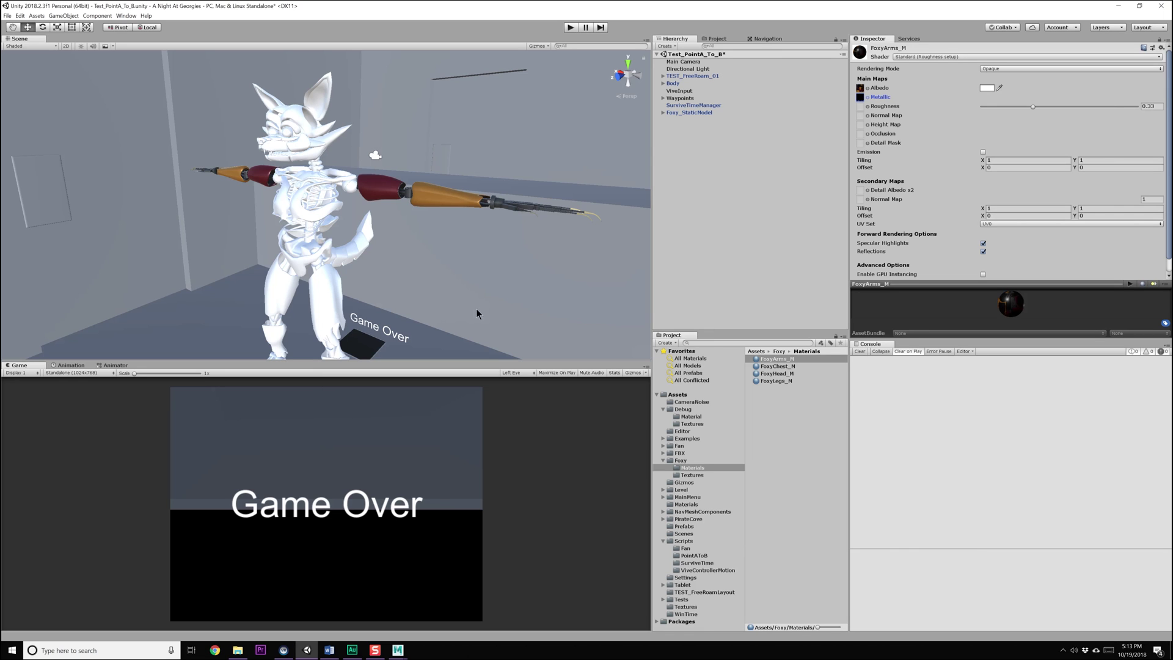
# Step: Give FoxyArms_M a MetallicSmoothness texture as its roughness map and a Normal texture as its normal map
pyautogui.click(868, 107)
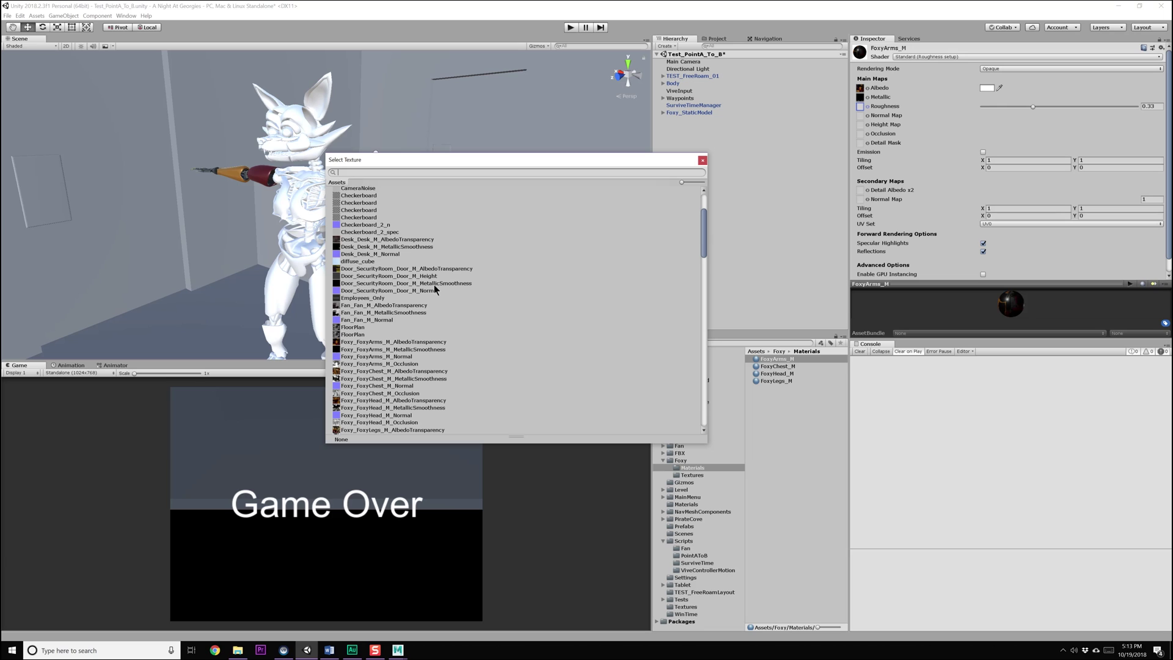
pyautogui.doubleClick(432, 282)
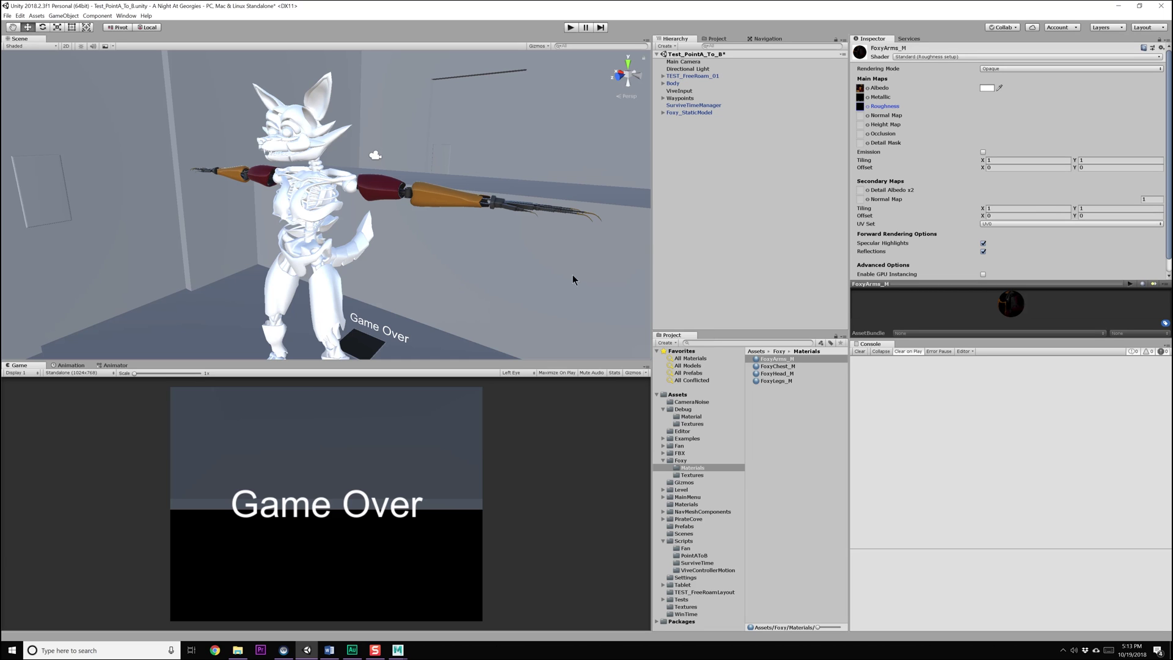
pyautogui.click(867, 115)
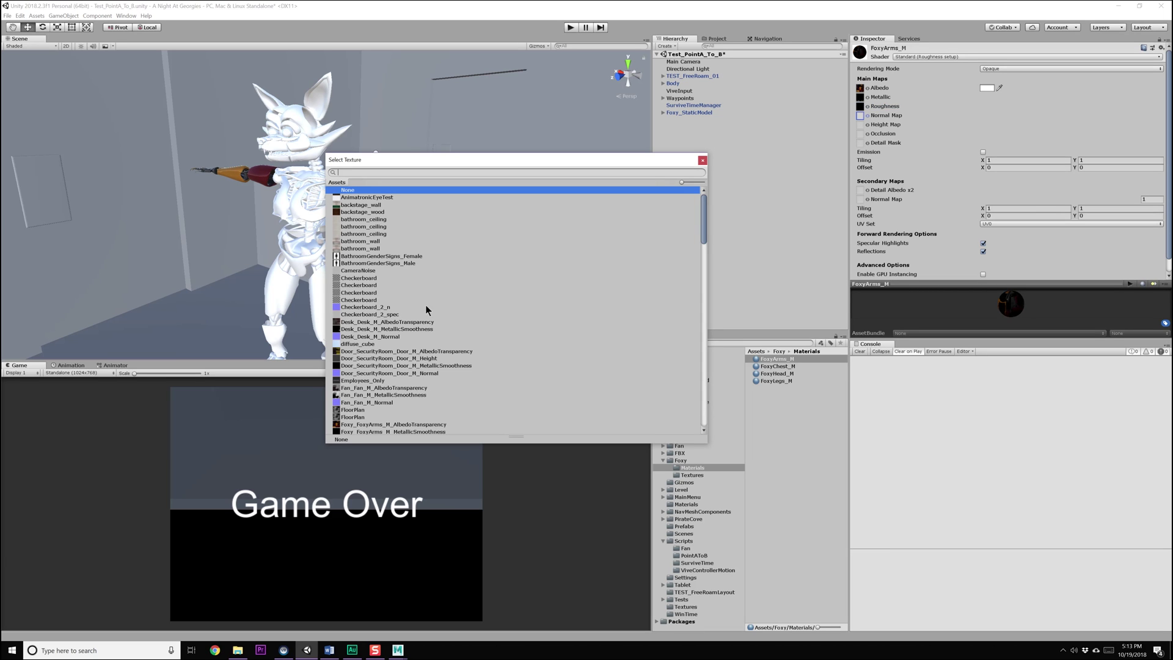
pyautogui.doubleClick(417, 372)
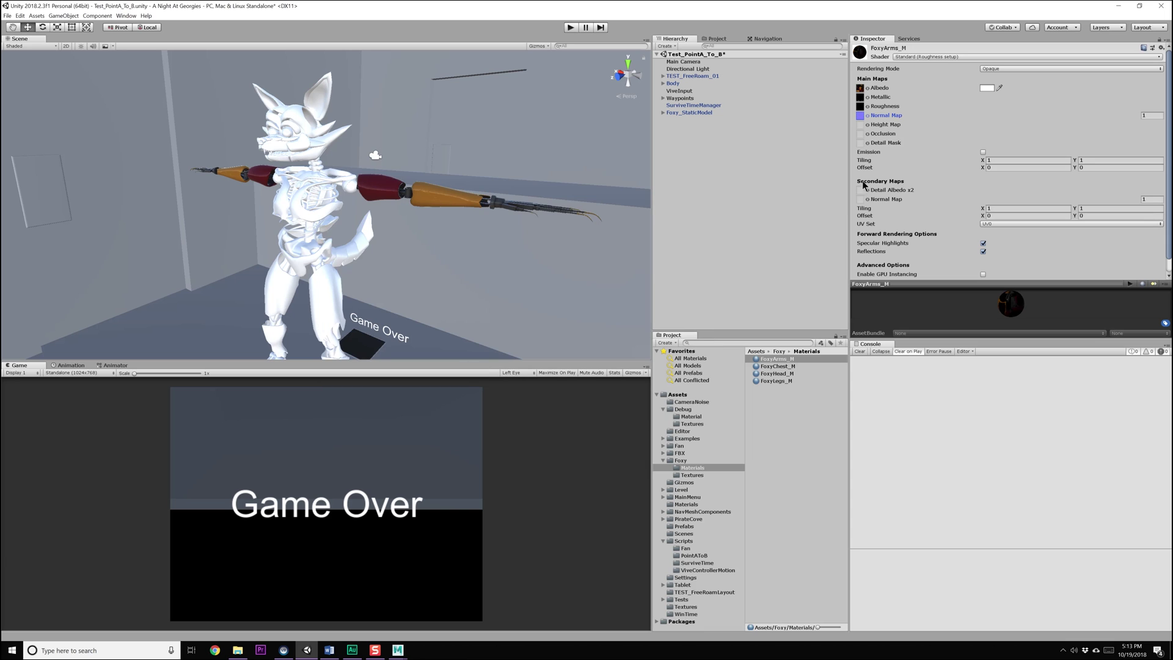
# Step: Assign Foxy_FoxyChest_M_AlbedoTransparency as the albedo map of FoxyChest_M, filtering the available textures by "foxy"
pyautogui.keyDown('alt'); pyautogui.moveTo(452, 241); pyautogui.dragTo(367, 287); pyautogui.keyUp('alt')
pyautogui.scroll(8, 364, 291)
pyautogui.scroll(-8, 394, 279)
pyautogui.click(788, 368)
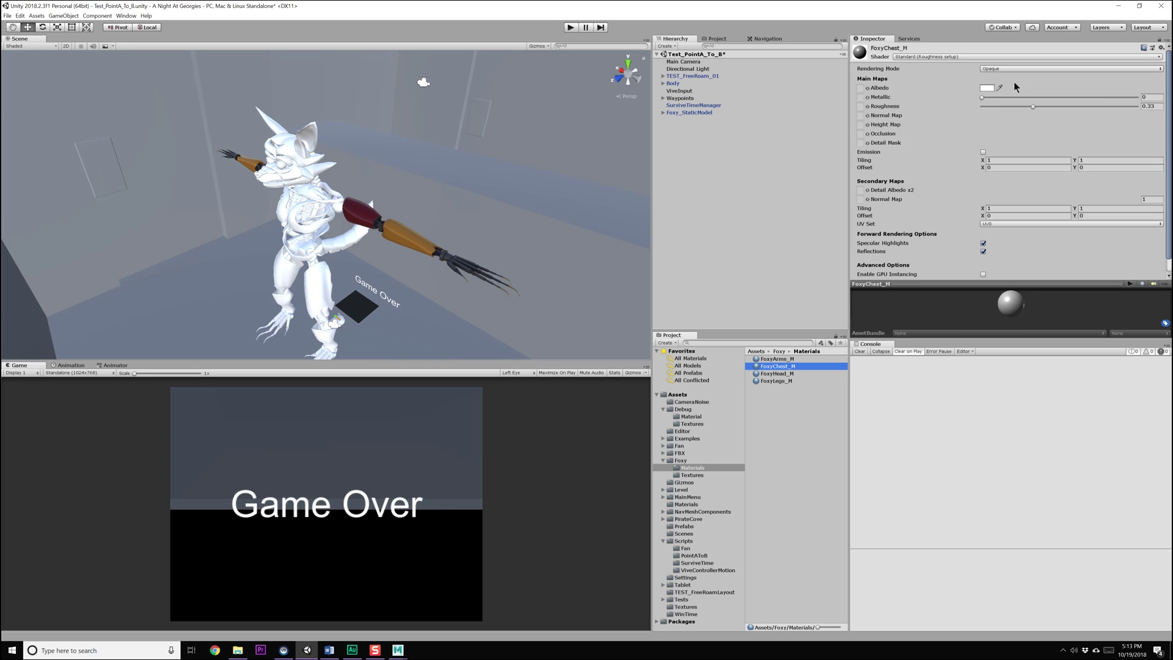
pyautogui.click(867, 88)
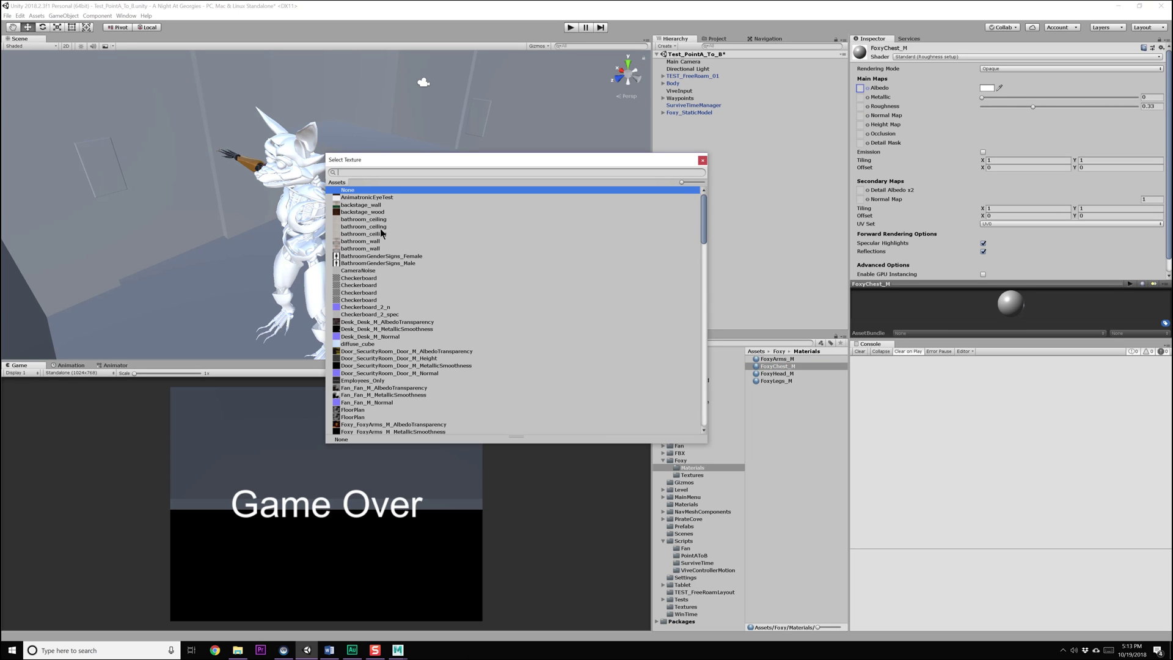
pyautogui.write('foxy')
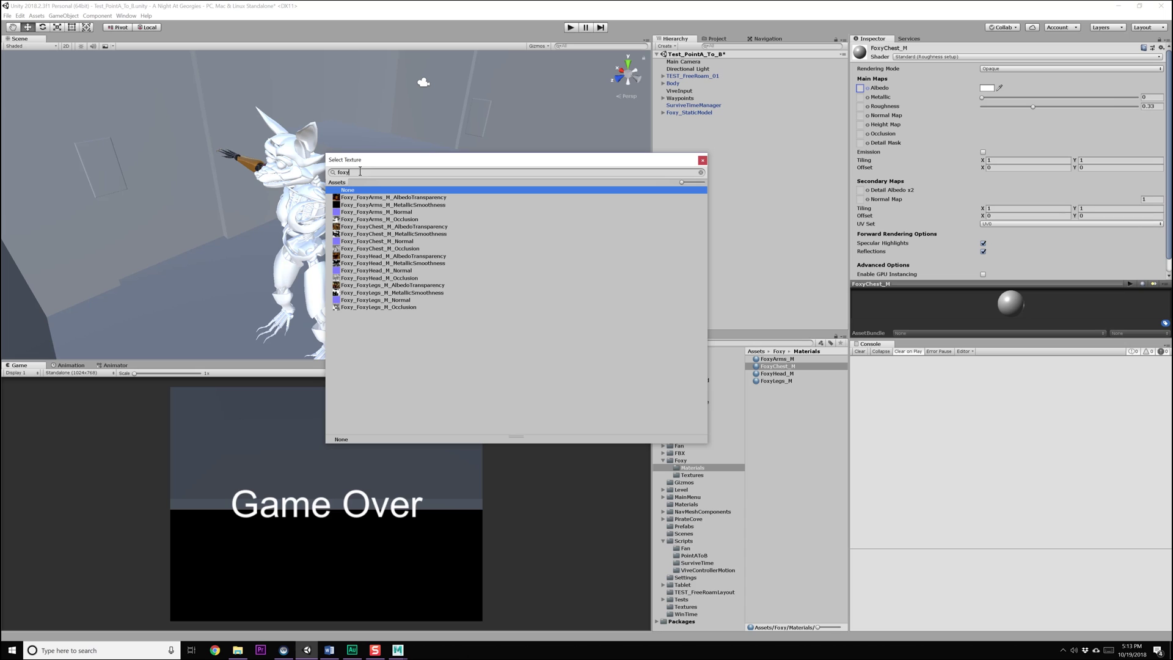
pyautogui.moveTo(444, 168); pyautogui.dragTo(260, 221)
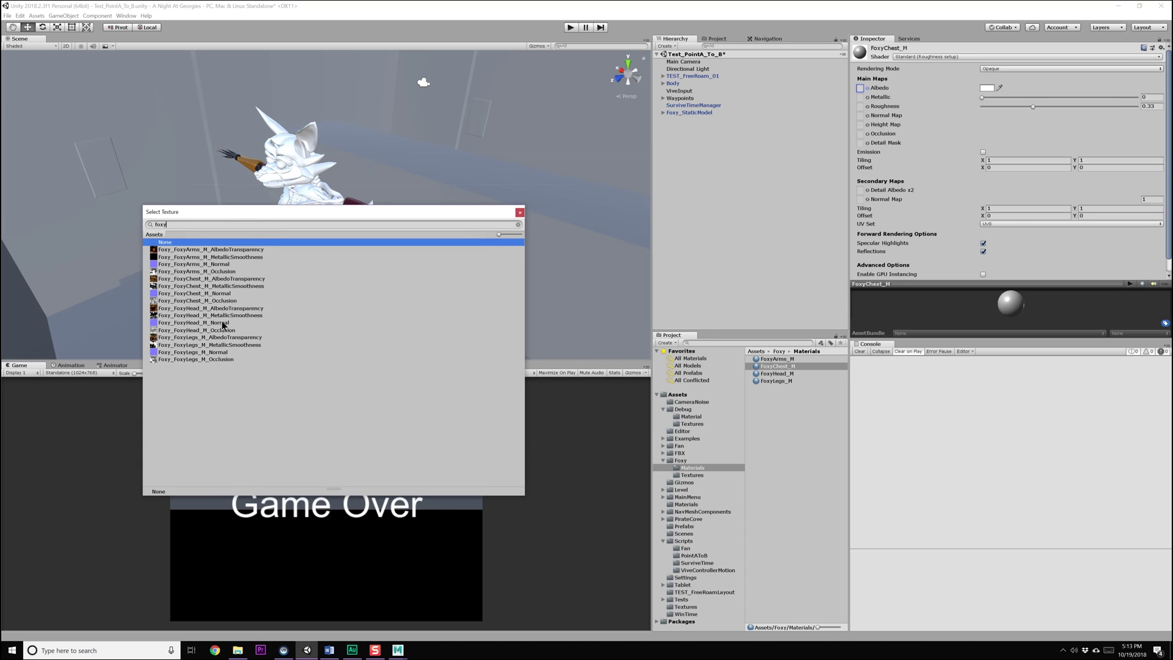
pyautogui.doubleClick(230, 279)
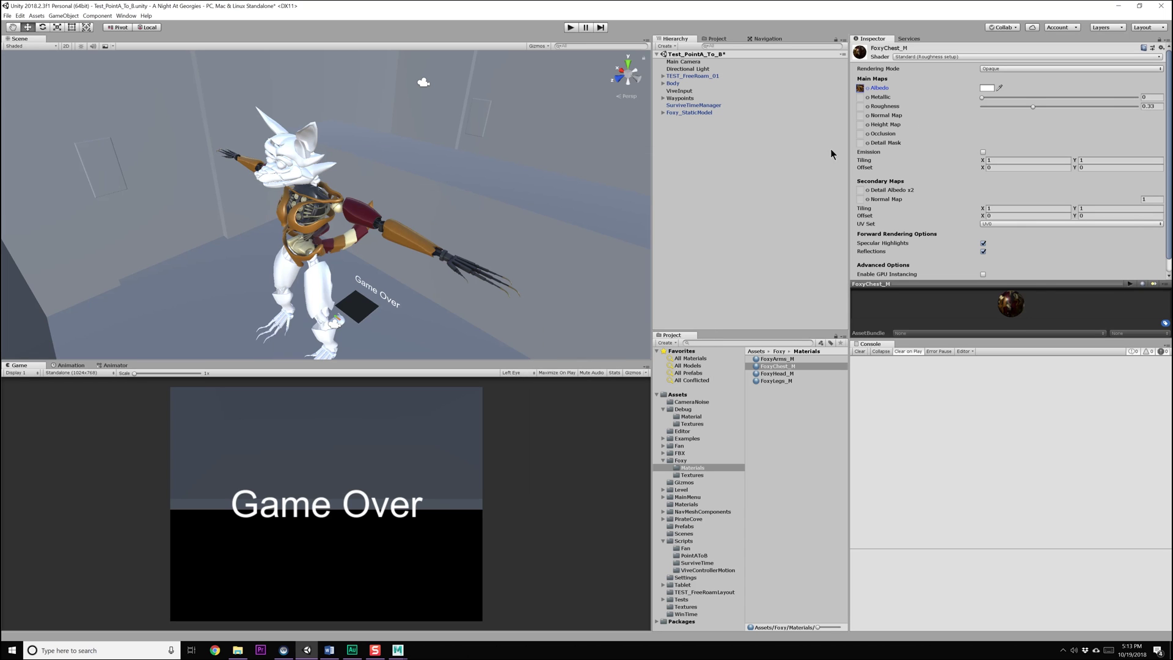
# Step: Assign Foxy_FoxyChest_M_MetallicSmoothness as the metallic map of FoxyChest_M
pyautogui.click(868, 98)
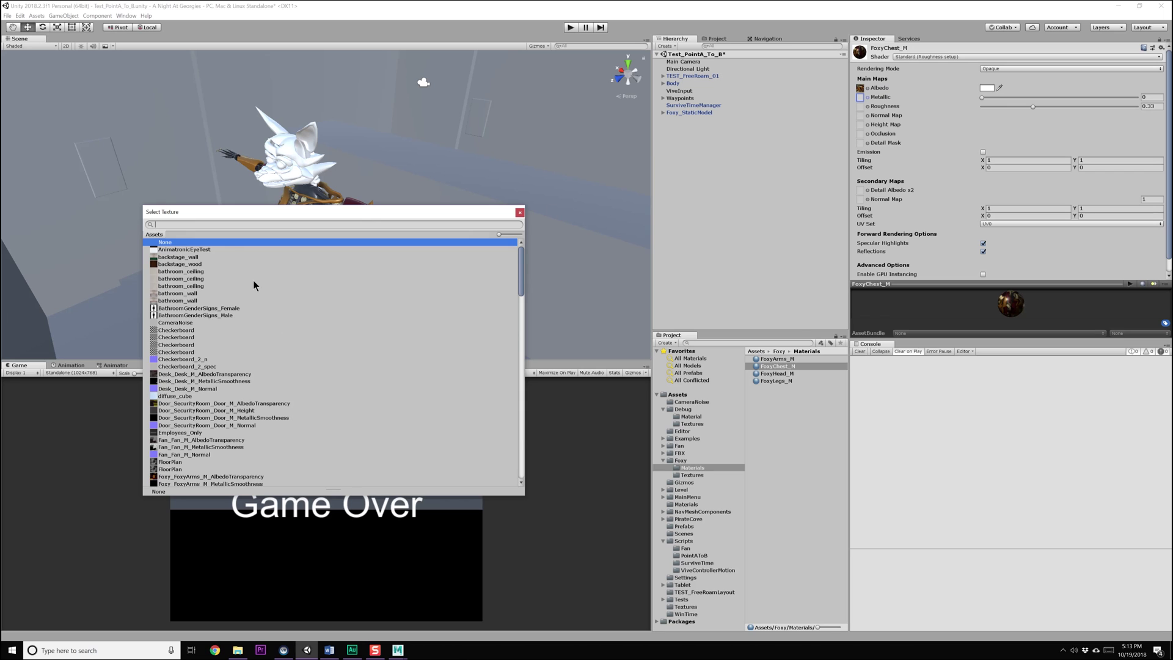
pyautogui.write('foxy')
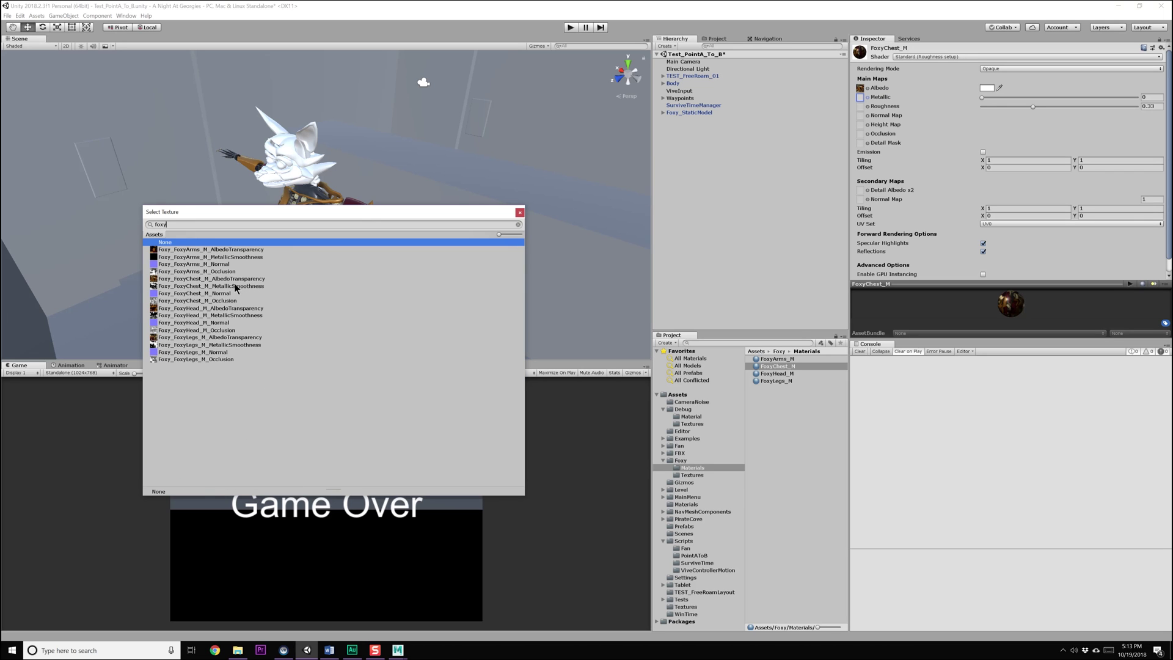
pyautogui.doubleClick(235, 286)
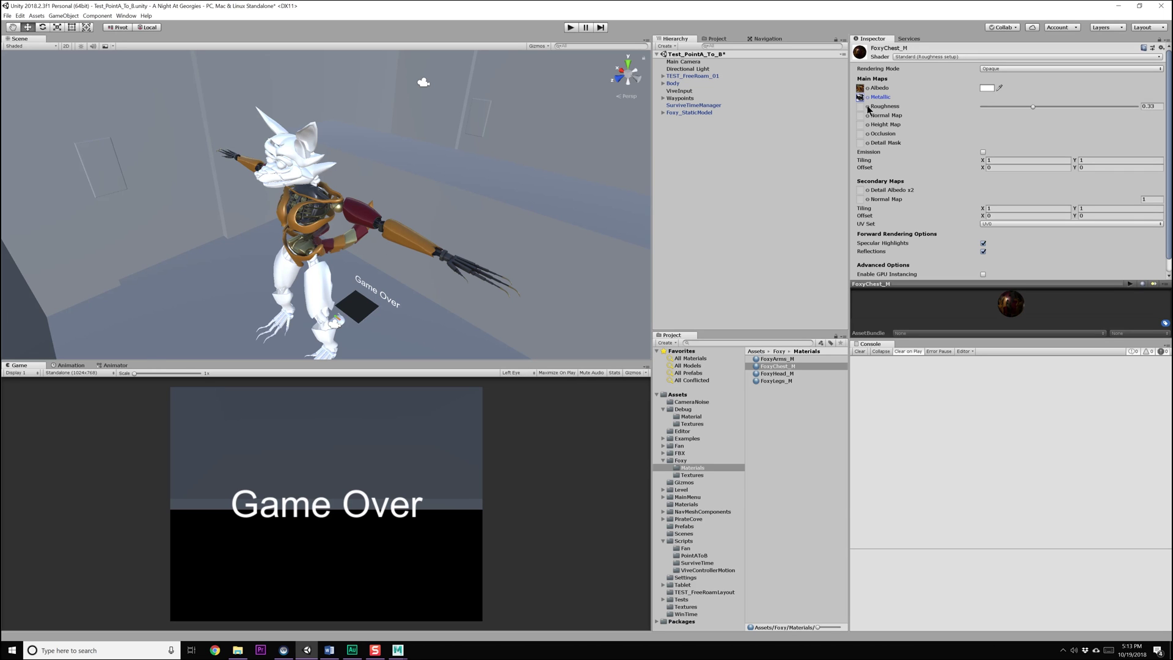
pyautogui.click(868, 106)
pyautogui.write('foxy')
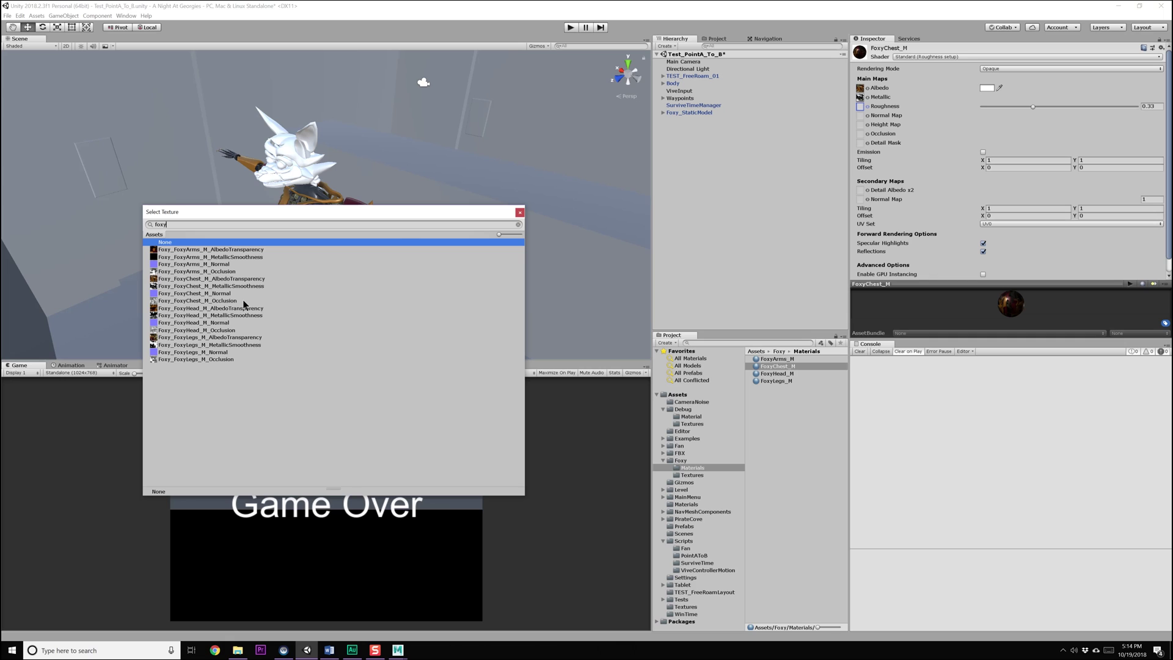
pyautogui.click(519, 212)
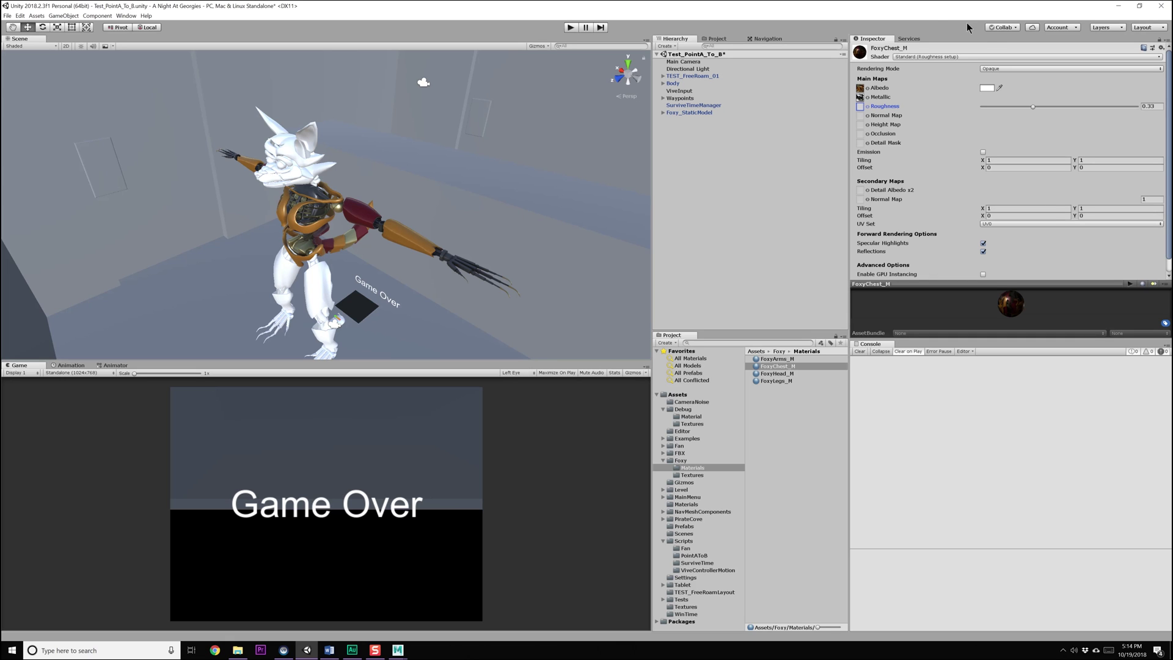
# Step: Change the shader of all four Foxy materials to Standard and check the map slots of FoxyArms_M
pyautogui.click(774, 359)
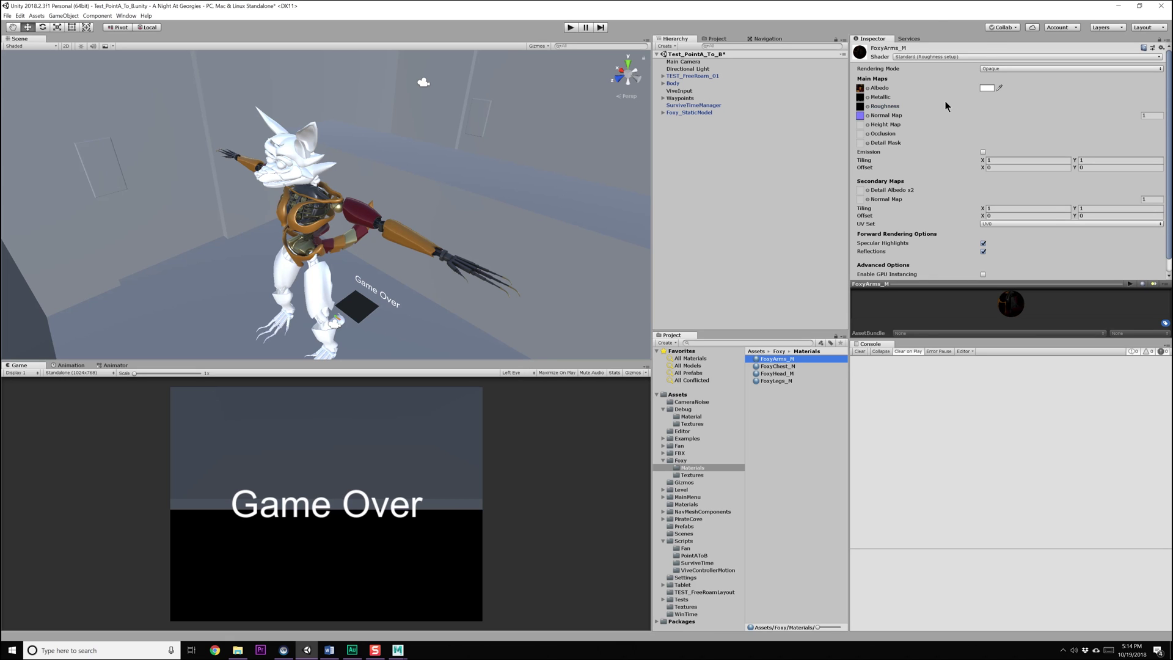
pyautogui.click(937, 58)
pyautogui.click(929, 67)
pyautogui.click(788, 369)
pyautogui.keyDown('shift'); pyautogui.click(790, 381); pyautogui.keyUp('shift')
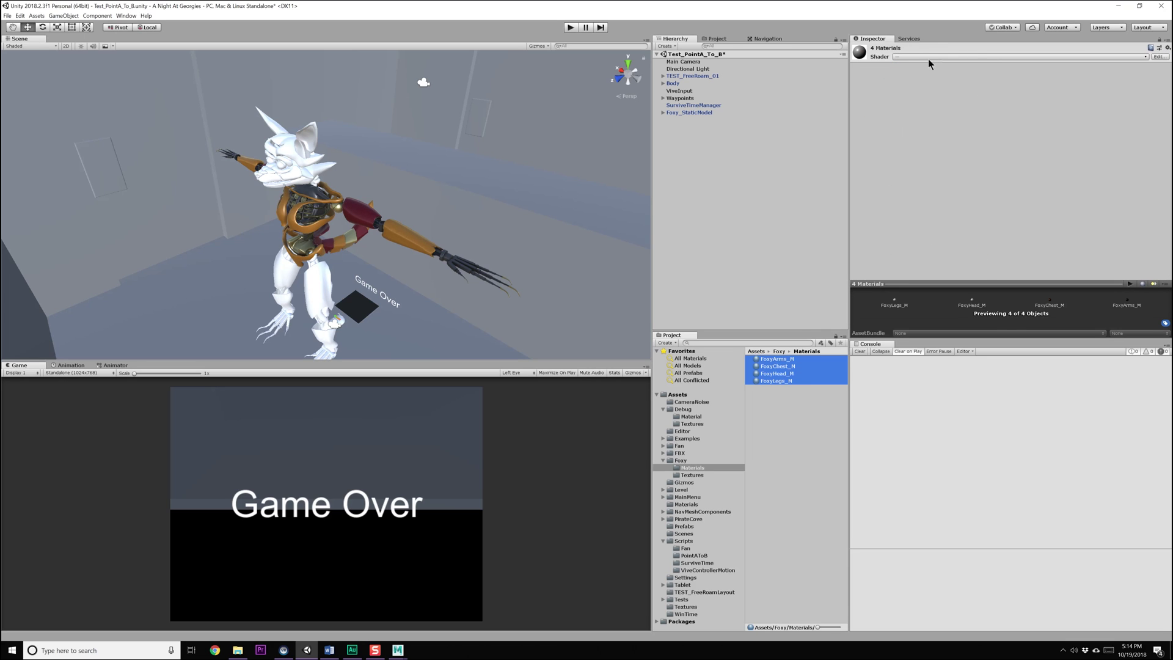
pyautogui.click(931, 57)
pyautogui.click(923, 68)
pyautogui.click(808, 359)
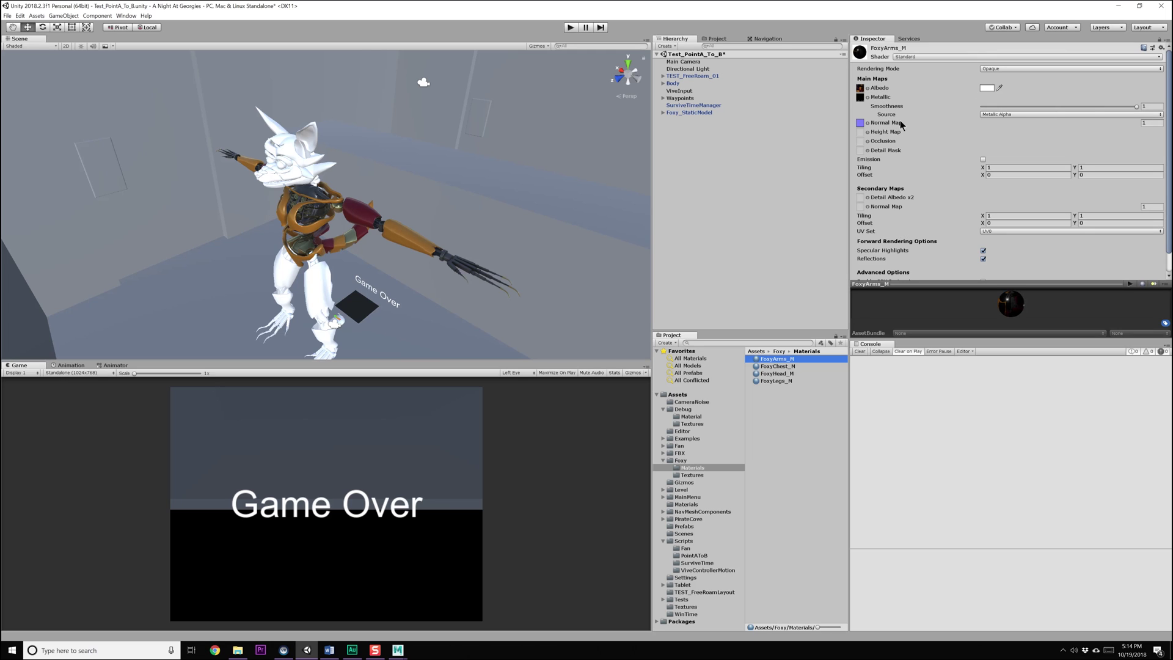
# Step: Confirm Foxy_FoxyChest_M_MetallicSmoothness as FoxyChest_M's metallic map and assign Foxy_FoxyChest_M_Normal as its normal map
pyautogui.click(790, 366)
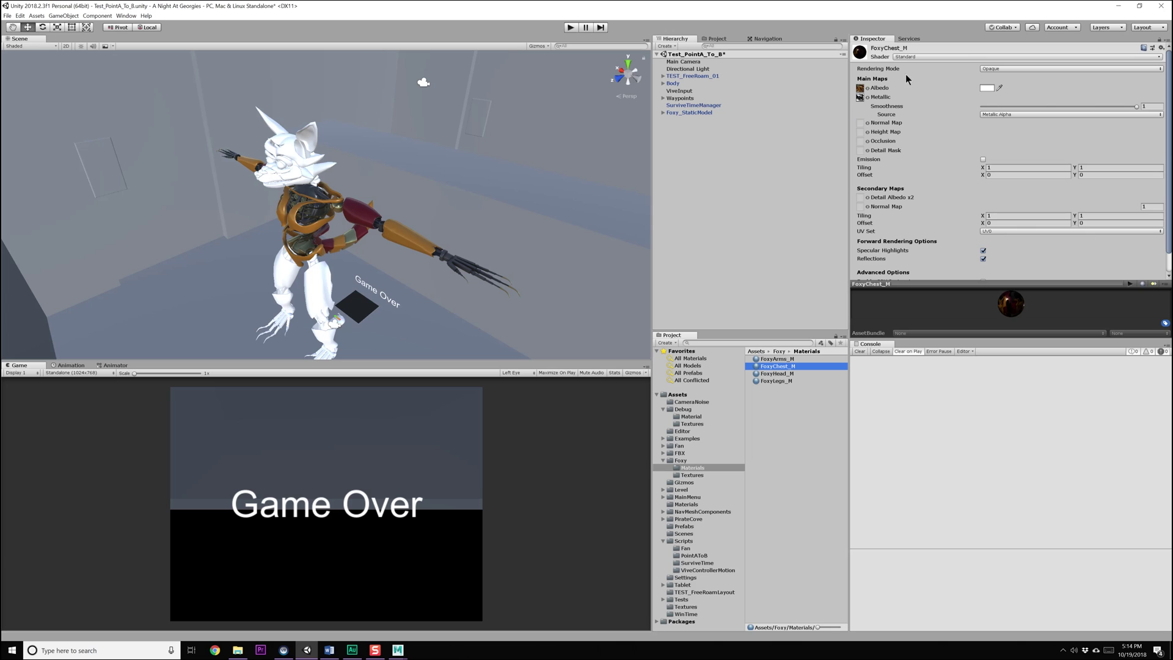
pyautogui.click(868, 98)
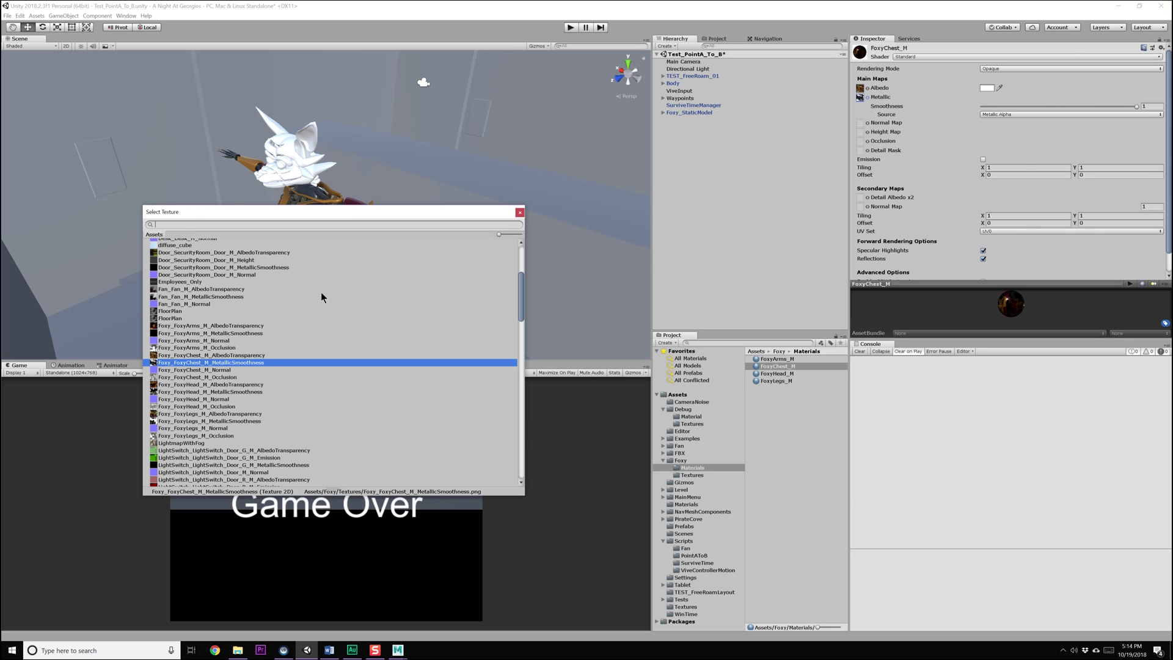
pyautogui.doubleClick(249, 362)
pyautogui.click(867, 123)
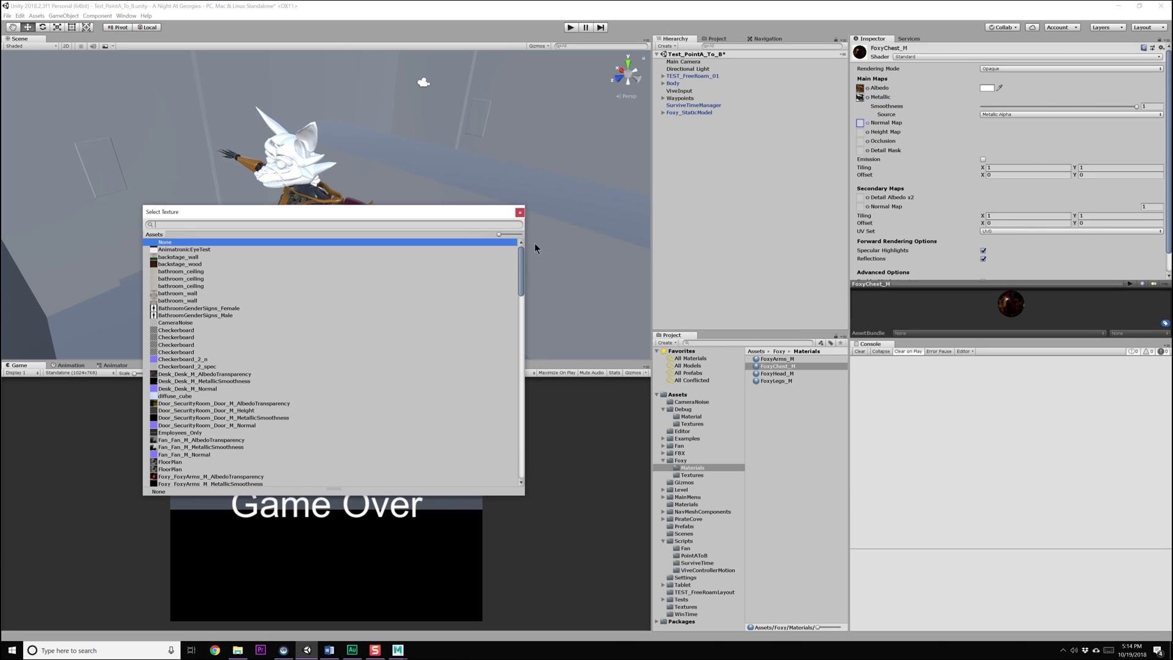
pyautogui.write('foxy')
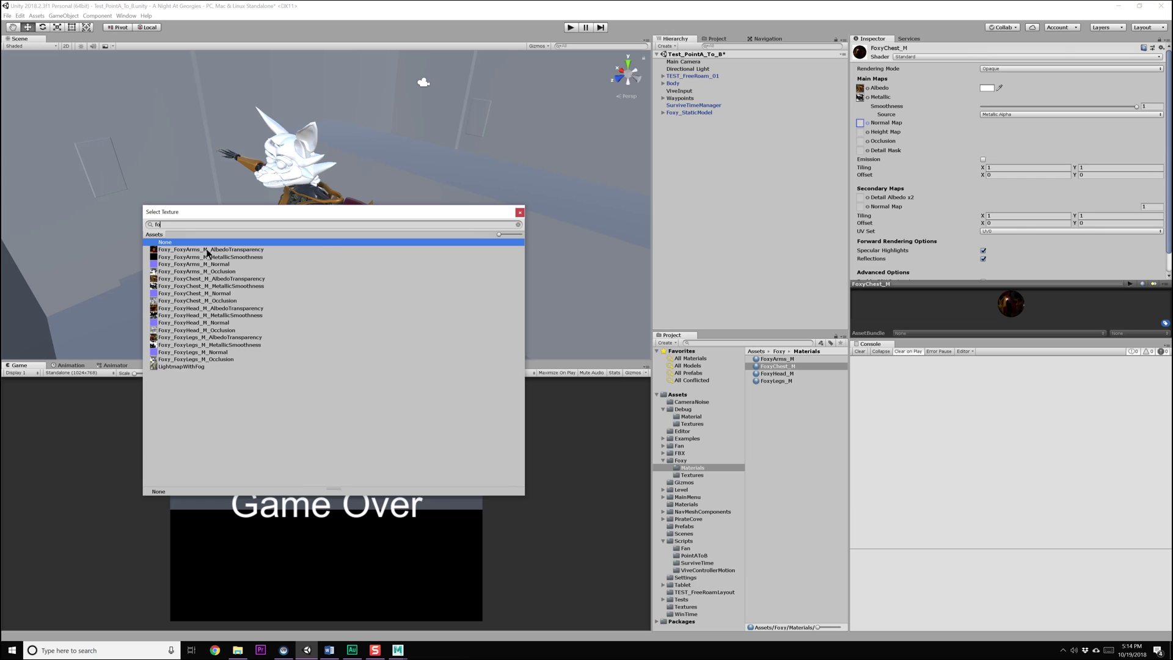
pyautogui.doubleClick(221, 293)
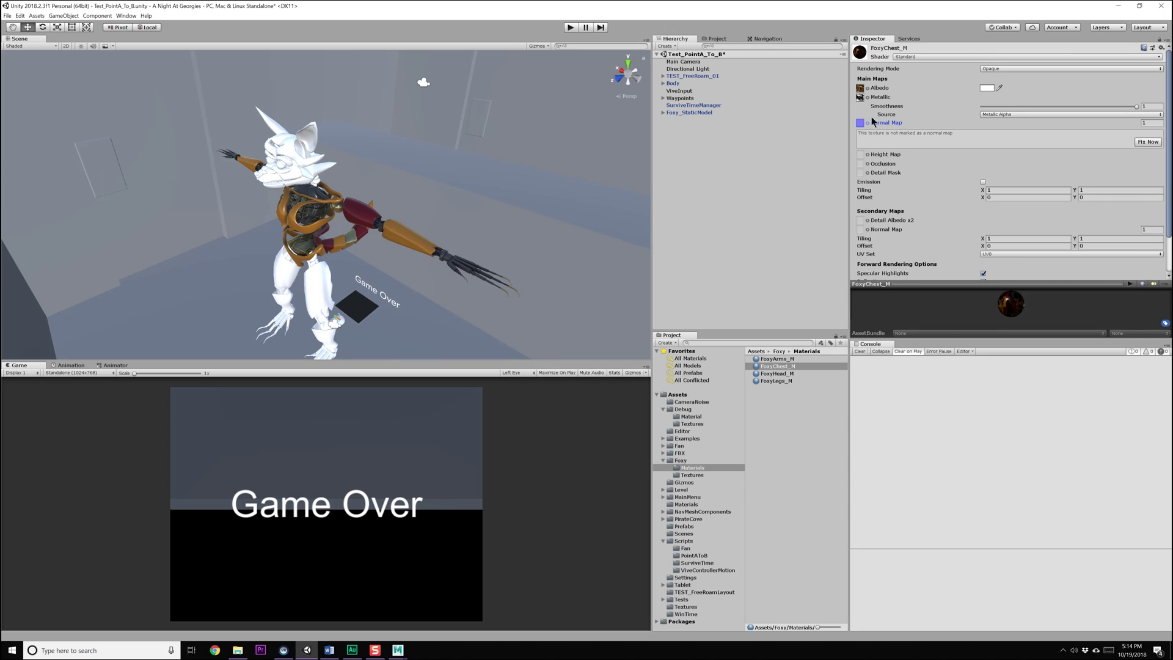
# Step: Assign Foxy_FoxyHead_M_AlbedoTransparency as the albedo map of FoxyHead_M
pyautogui.click(777, 372)
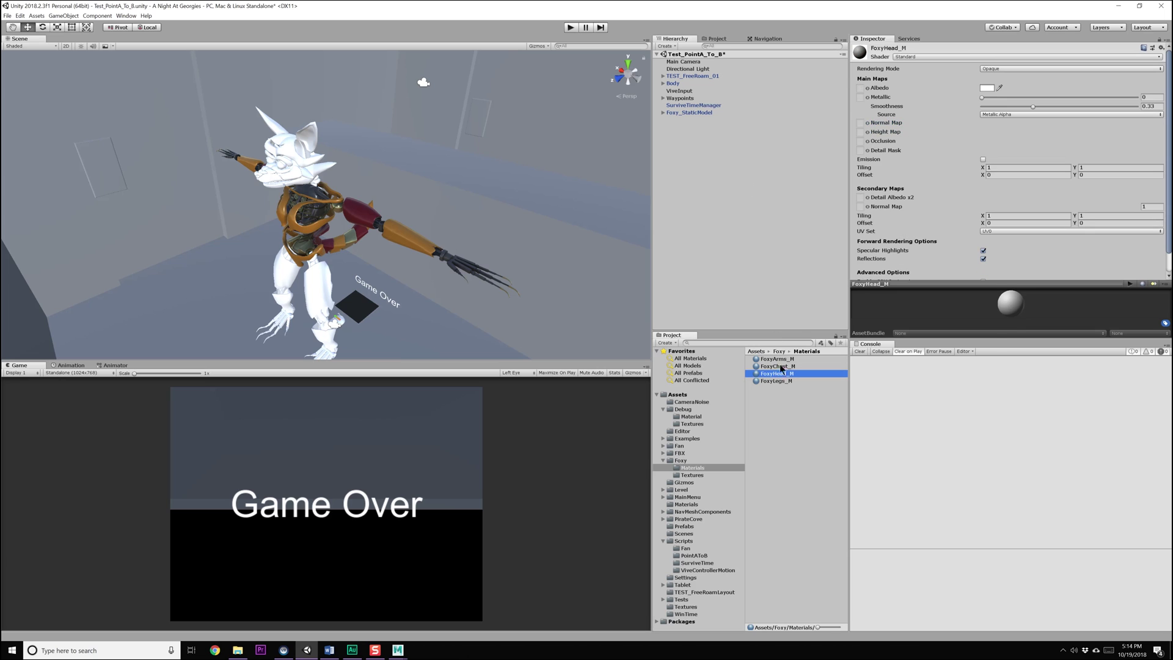
pyautogui.click(868, 88)
pyautogui.write('foxy')
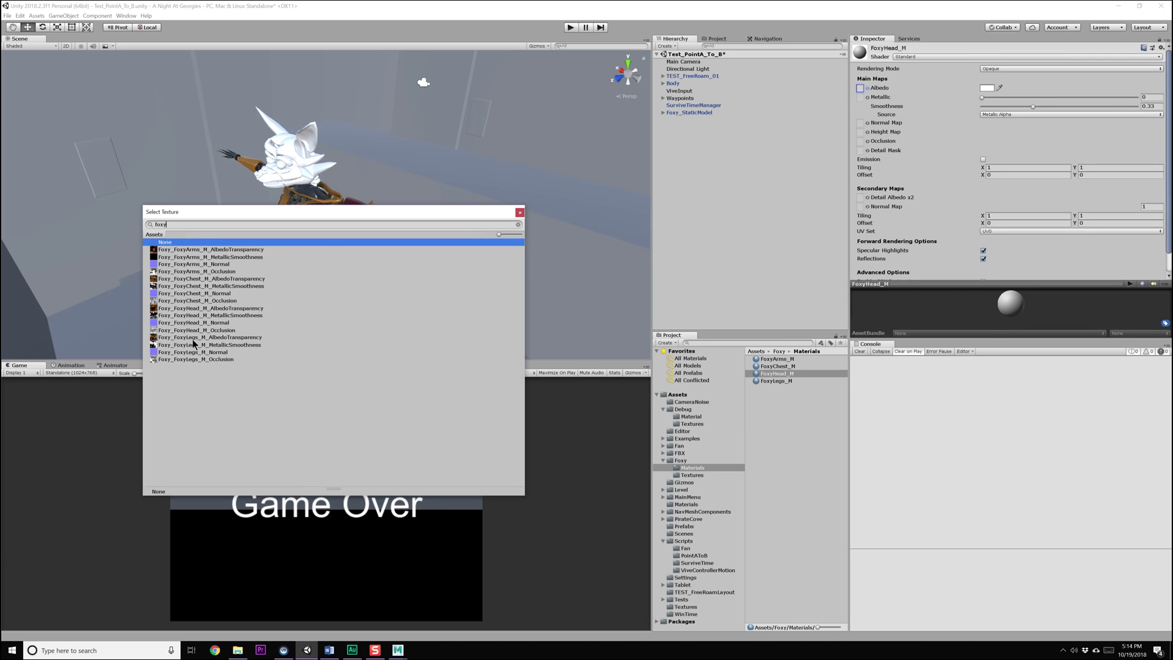
pyautogui.doubleClick(216, 309)
# Step: Assign Foxy_FoxyHead_M_MetallicSmoothness as FoxyHead_M's metallic map and Foxy_FoxyHead_M_Normal as its normal map, fixing the texture's normal map import setting
pyautogui.click(868, 97)
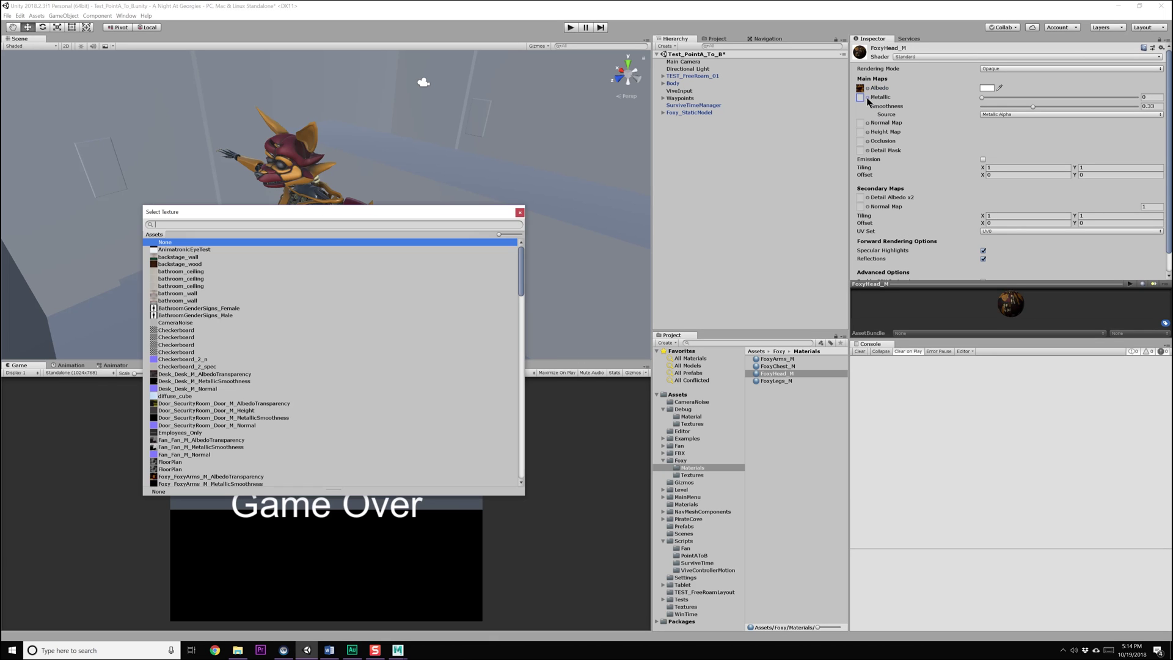
pyautogui.write('foxy')
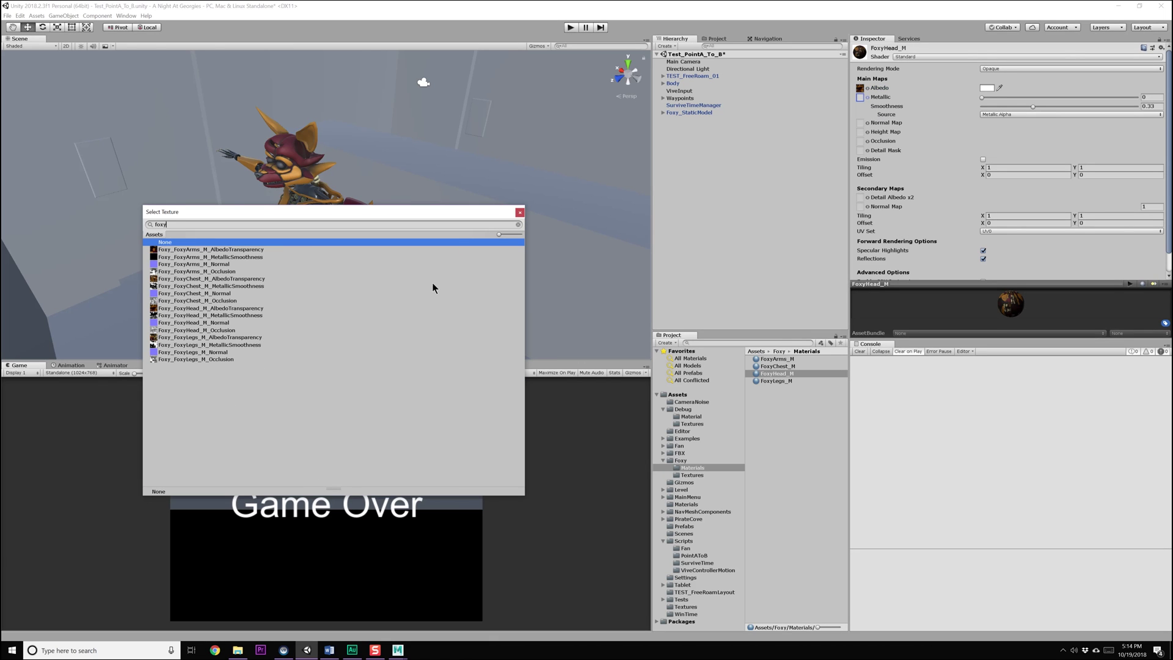
pyautogui.doubleClick(225, 315)
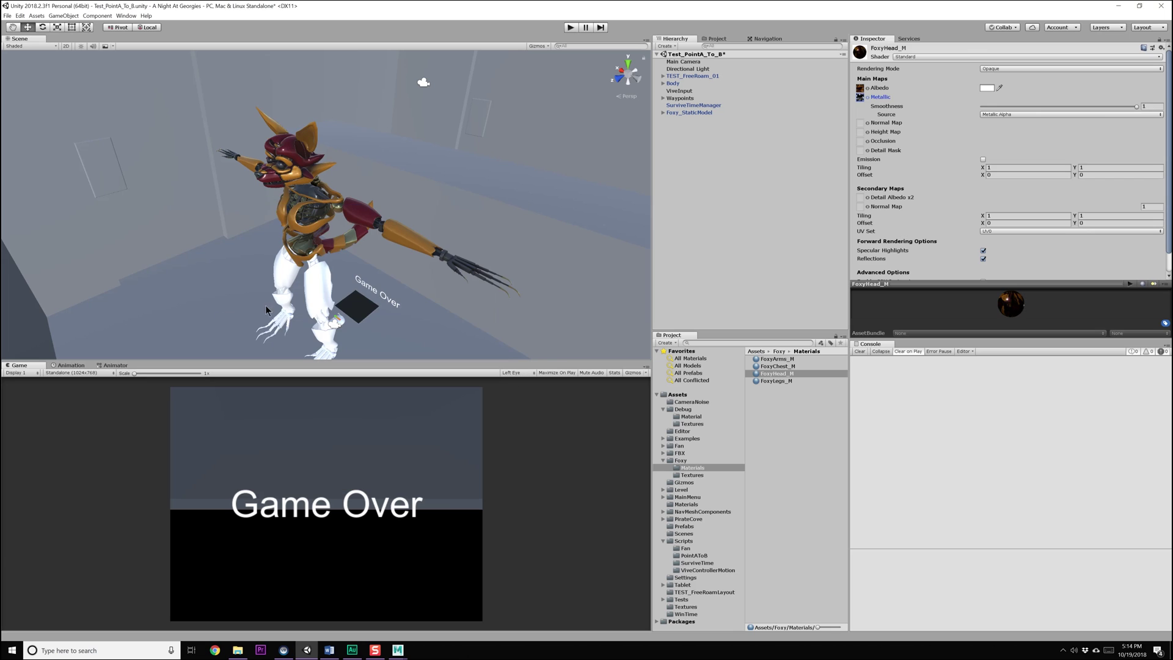
pyautogui.write('foxy')
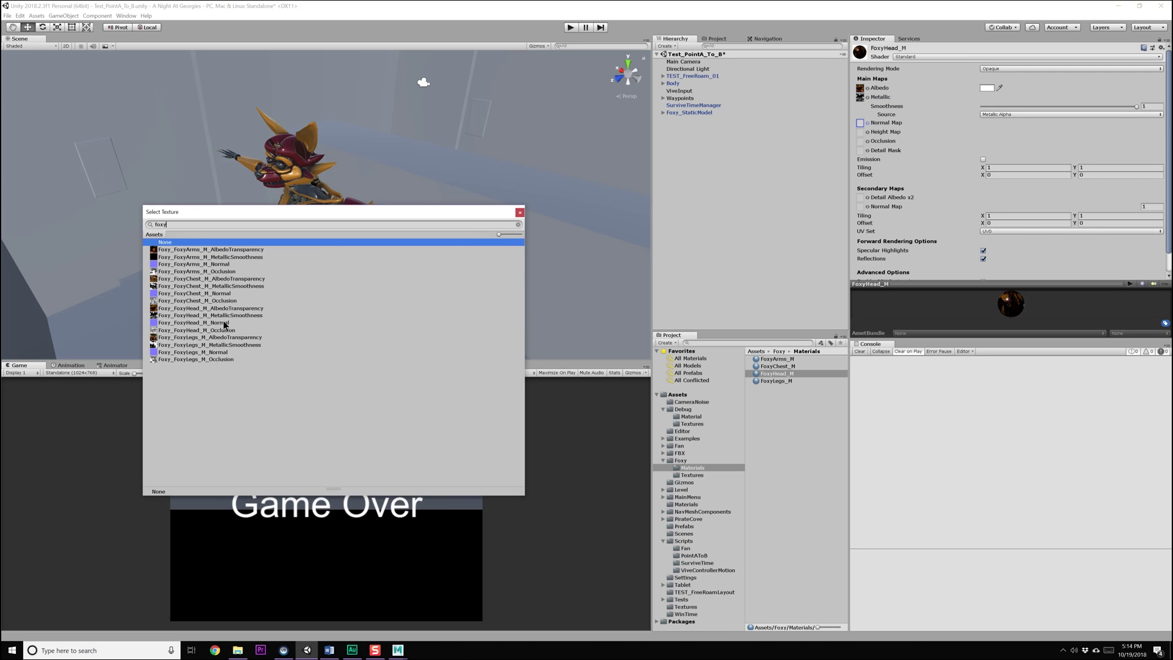
pyautogui.doubleClick(223, 323)
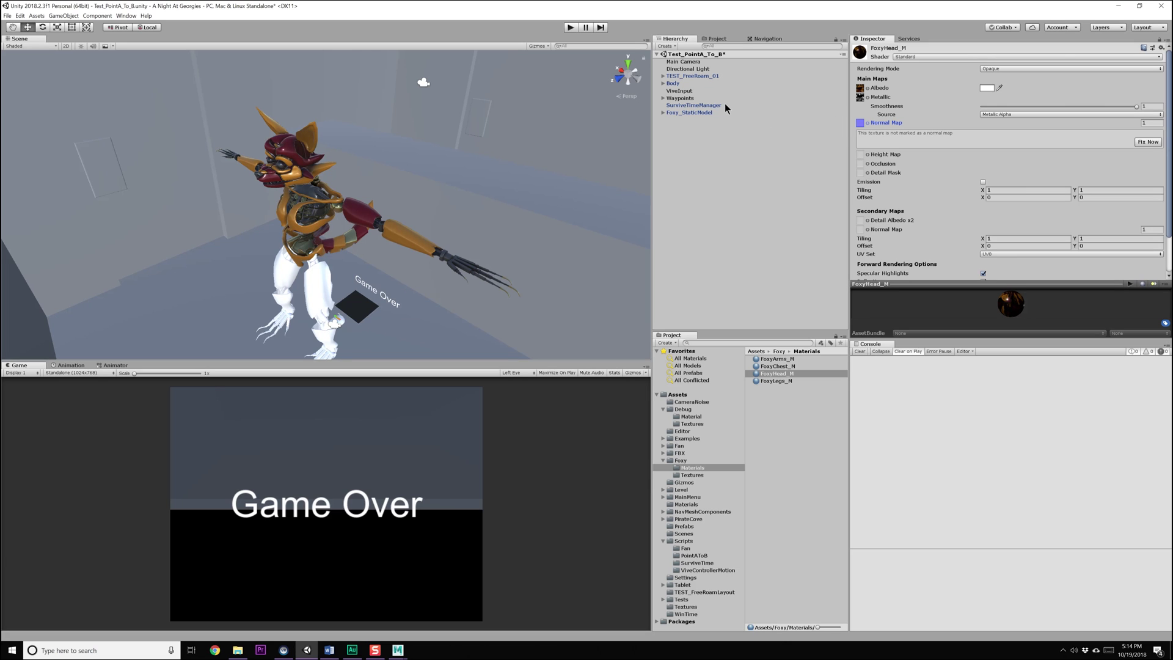
pyautogui.click(1139, 143)
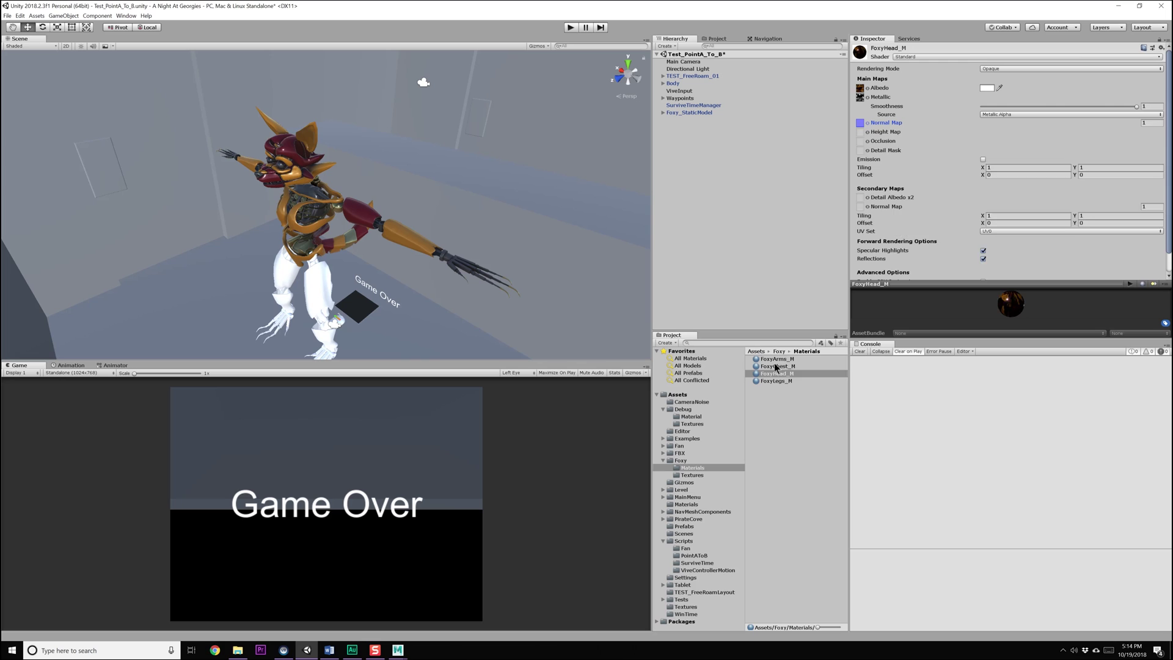
# Step: Assign Foxy_FoxyLegs_M_AlbedoTransparency as the albedo map of FoxyLegs_M
pyautogui.click(825, 358)
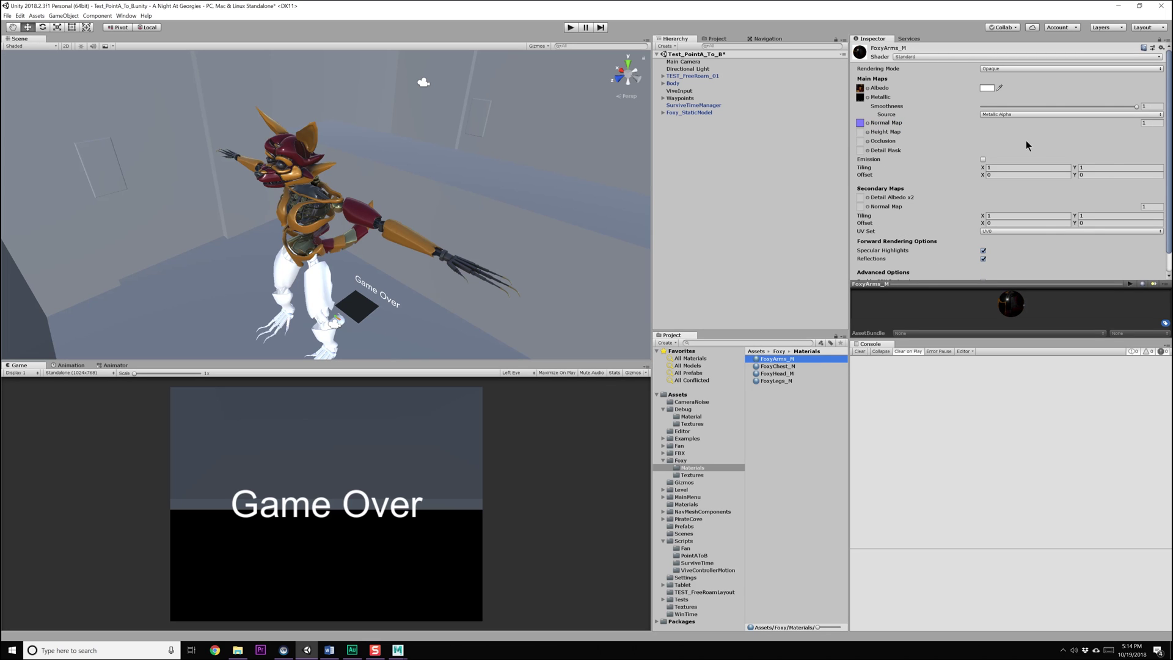
pyautogui.click(772, 381)
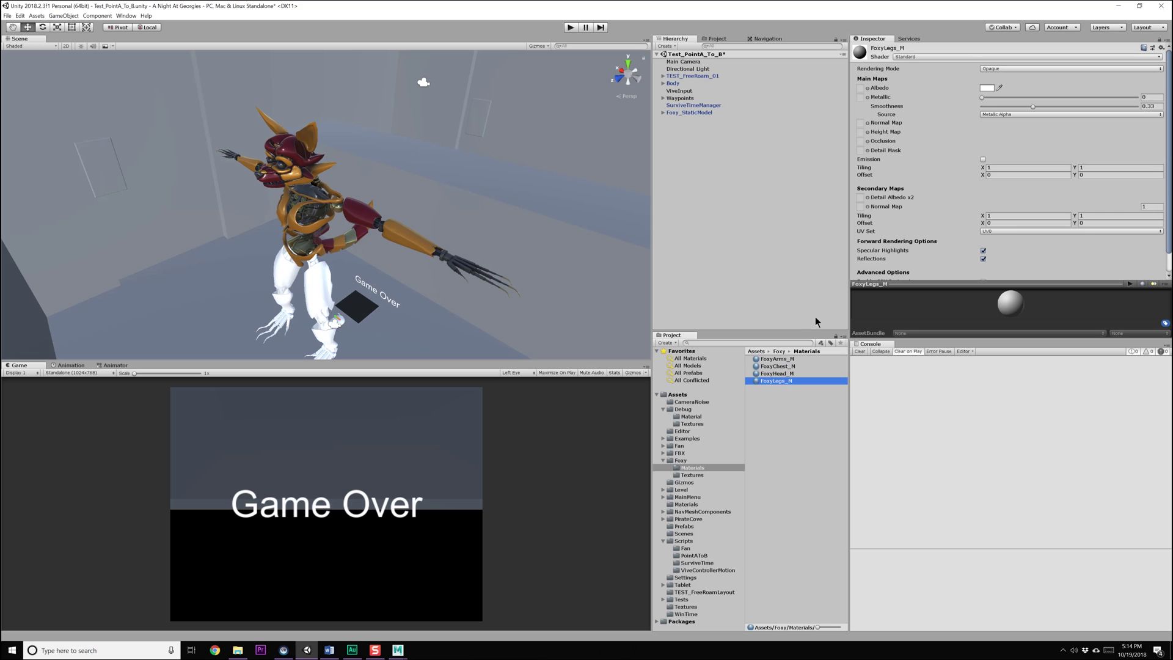
pyautogui.click(867, 88)
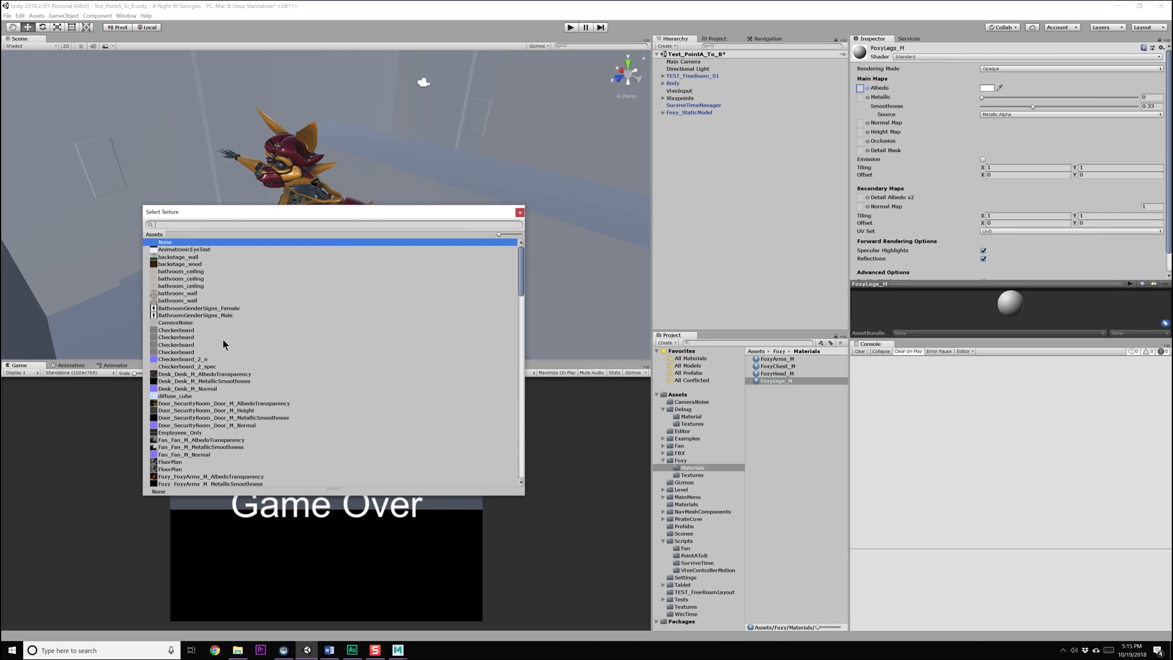
pyautogui.write('foxy')
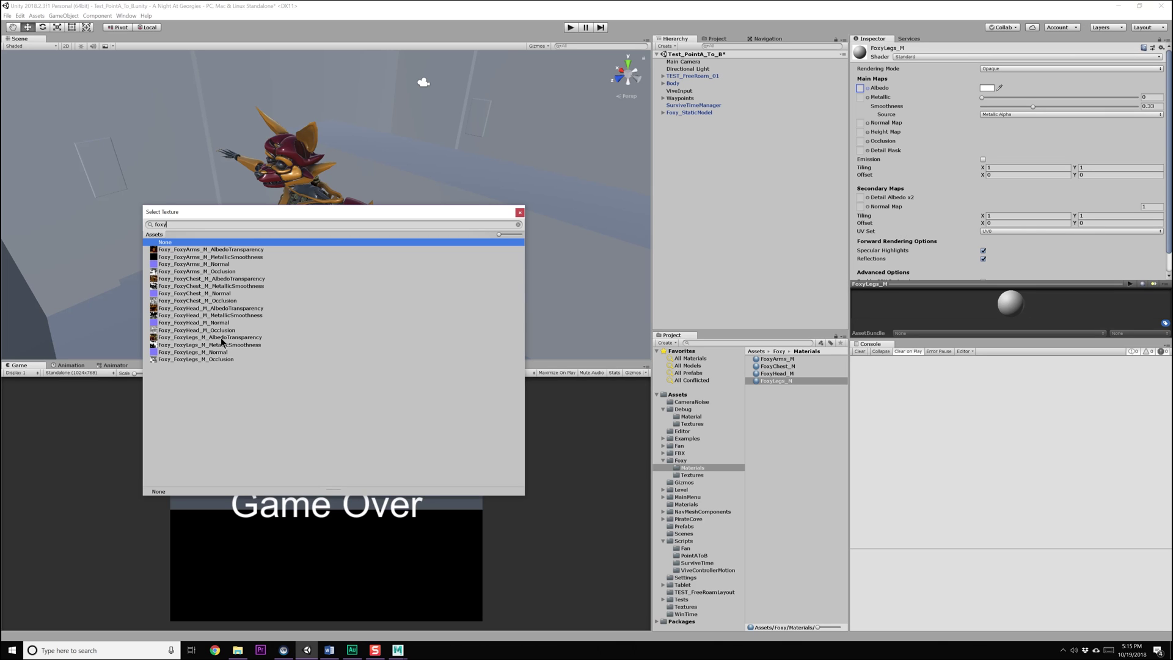
pyautogui.doubleClick(221, 338)
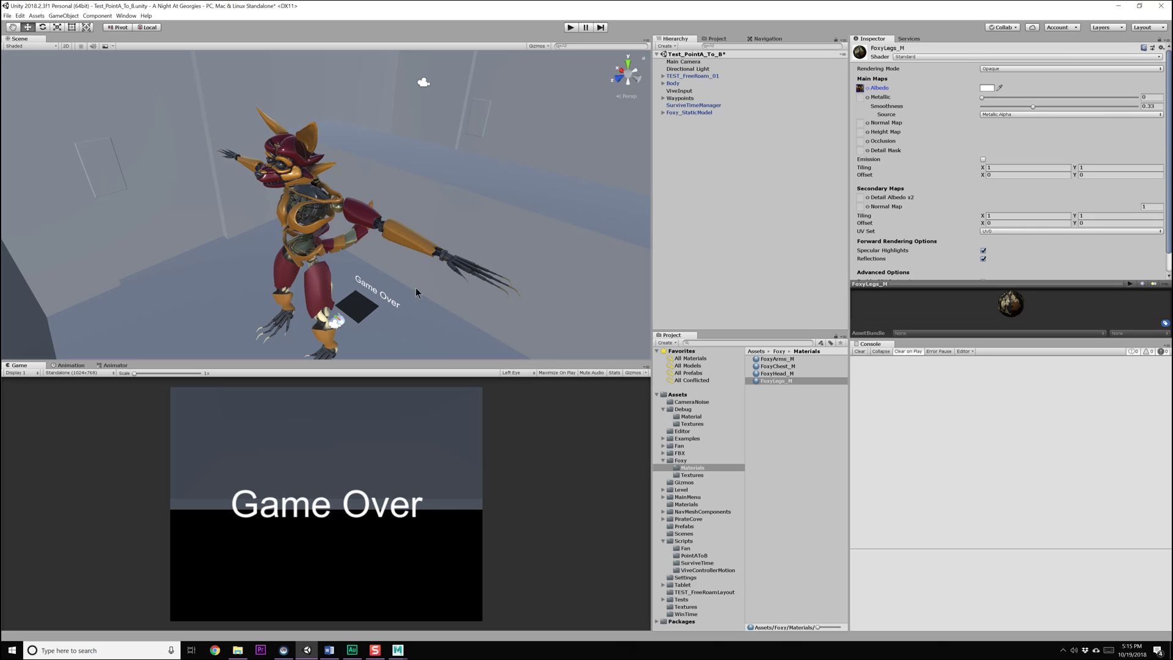
# Step: Assign Foxy_FoxyLegs_M_MetallicSmoothness as the metallic map of FoxyLegs_M
pyautogui.click(867, 97)
pyautogui.write('foxx')
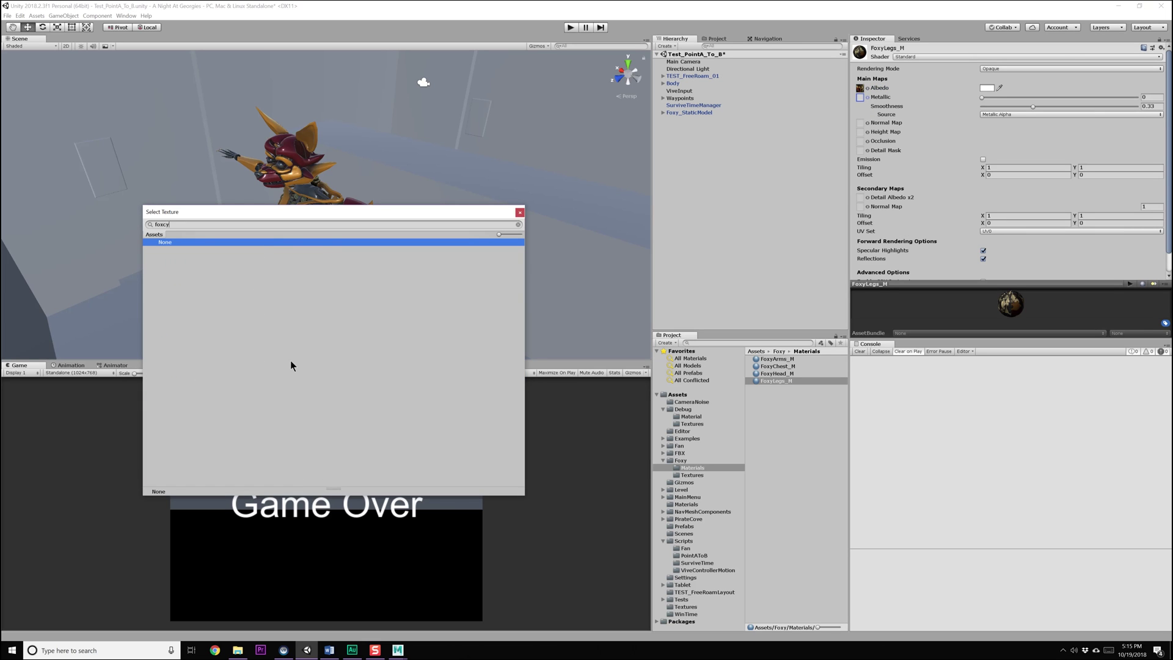
pyautogui.press('BackSpace')
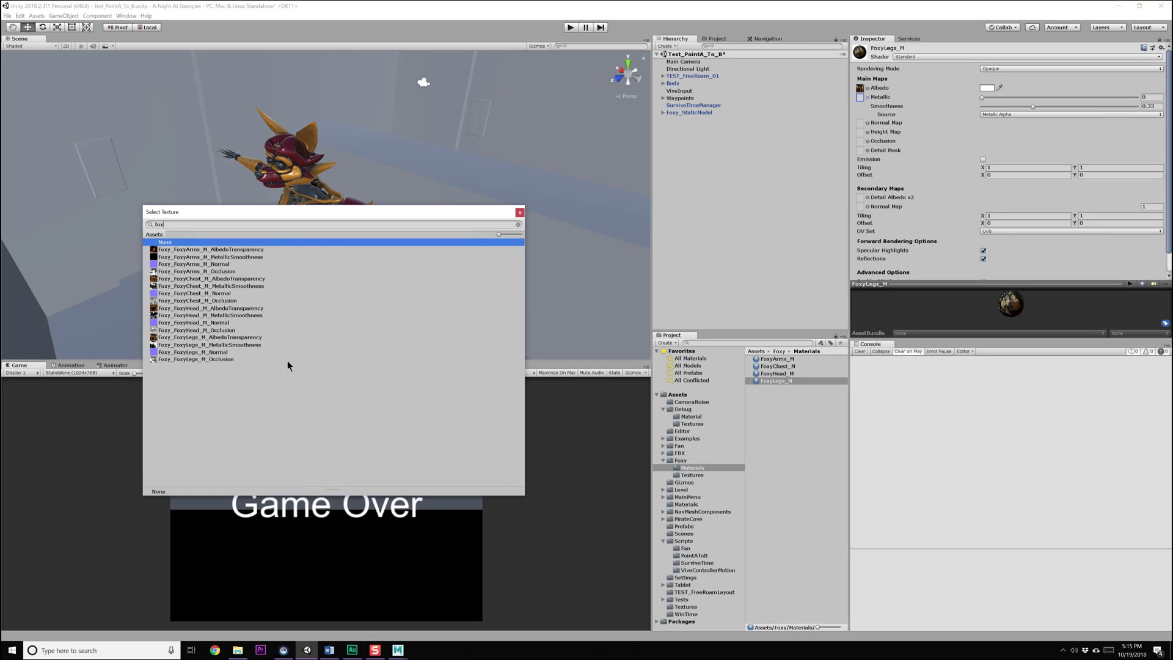
pyautogui.doubleClick(228, 343)
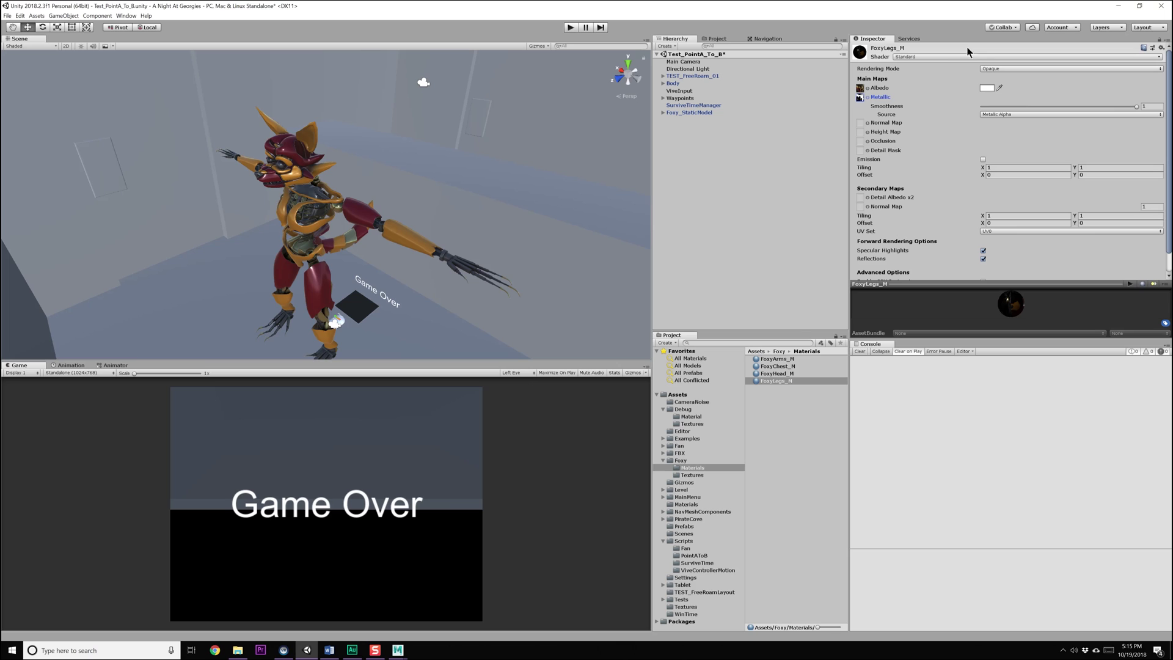
# Step: Assign Foxy_FoxyLegs_M_Normal as the normal map and Foxy_FoxyLegs_M_Occlusion as the occlusion map of FoxyLegs_M
pyautogui.click(868, 123)
pyautogui.write('foxy')
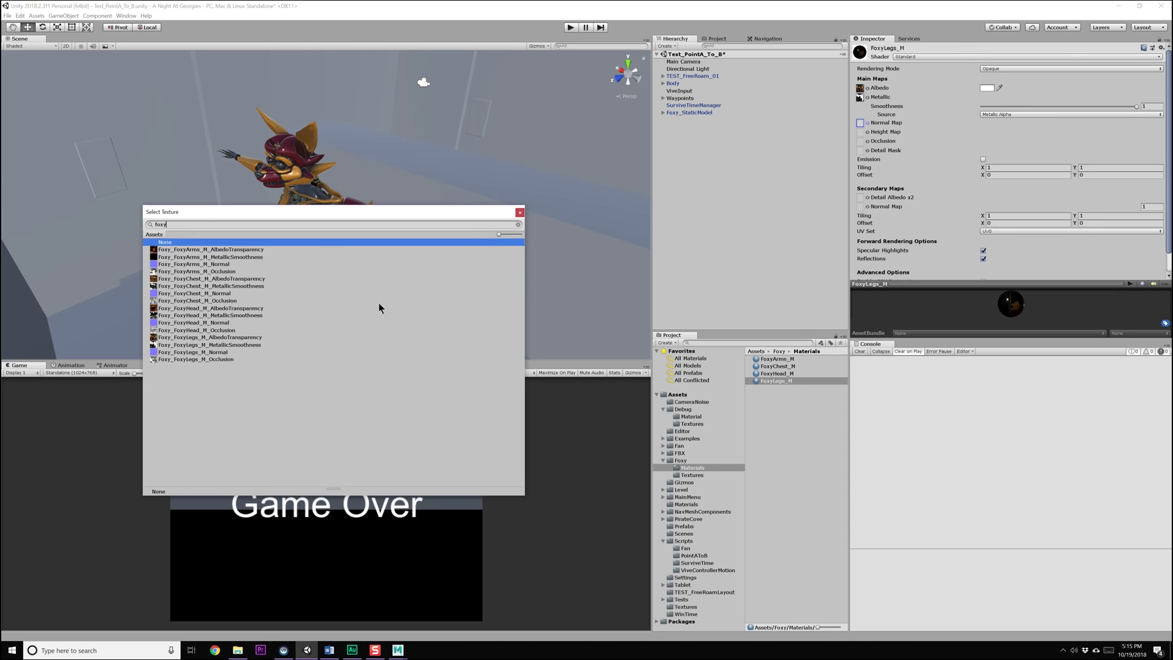
pyautogui.doubleClick(209, 351)
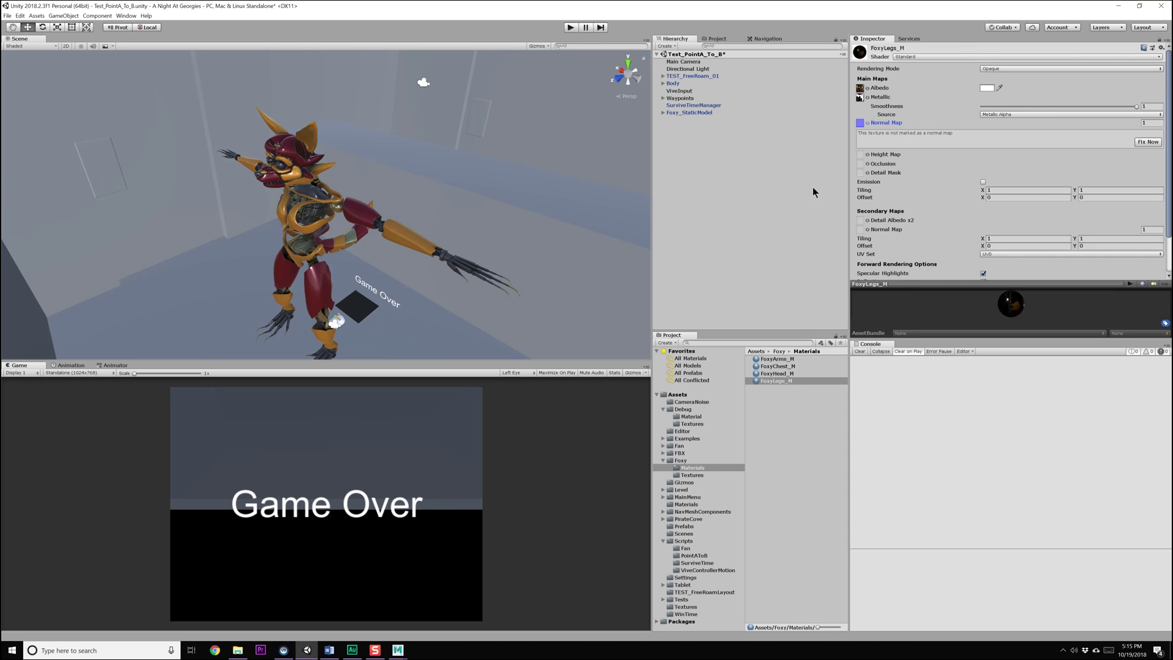
pyautogui.click(868, 163)
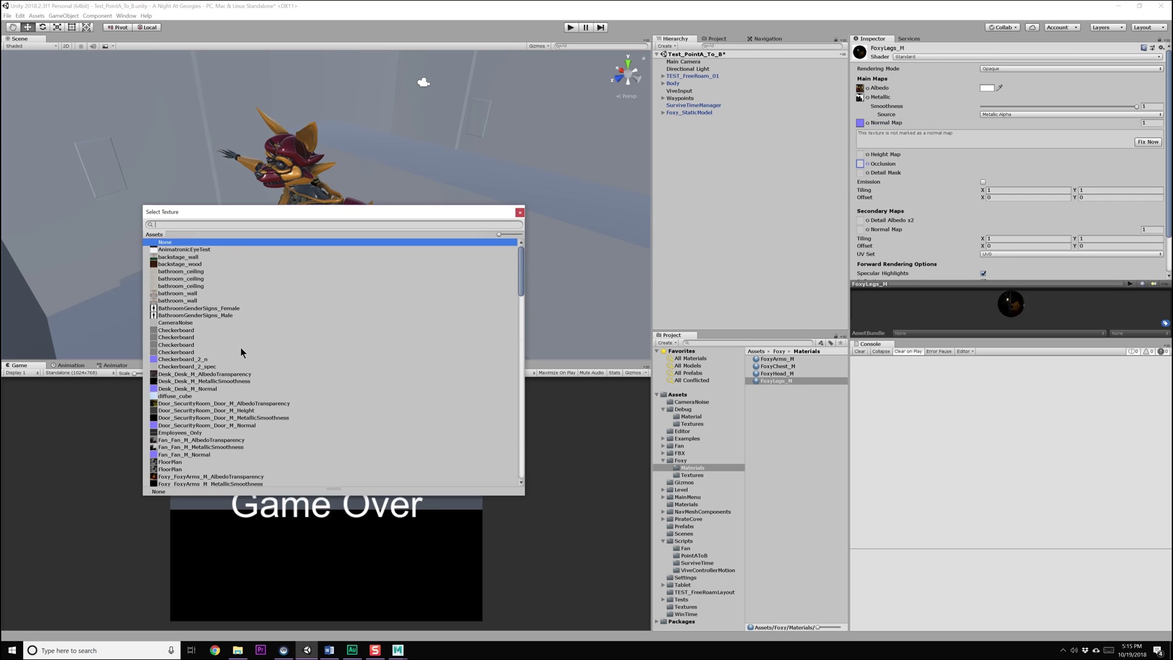
pyautogui.write('foxy')
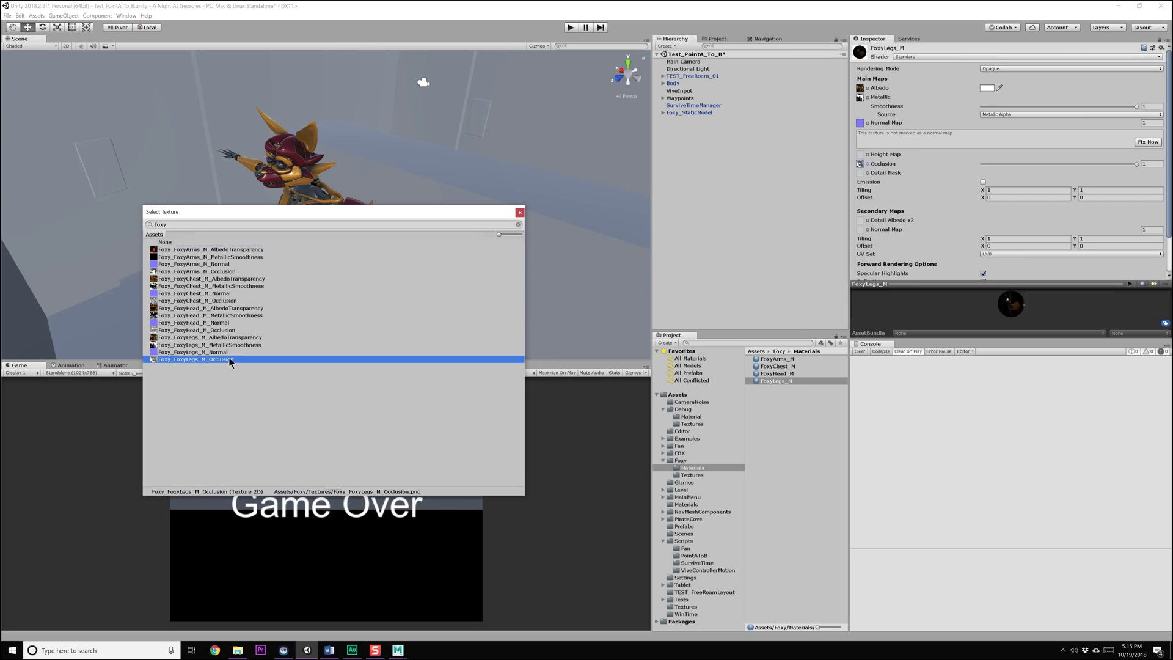
pyautogui.doubleClick(229, 359)
# Step: Examine the textured Foxy model up close from several angles, including the chest, head and arms
pyautogui.keyDown('alt'); pyautogui.moveTo(467, 255); pyautogui.dragTo(408, 209); pyautogui.keyUp('alt')
pyautogui.keyDown('alt'); pyautogui.moveTo(408, 209); pyautogui.dragTo(427, 471, button='right'); pyautogui.keyUp('alt')
pyautogui.keyDown('alt'); pyautogui.moveTo(406, 257); pyautogui.dragTo(421, 278); pyautogui.keyUp('alt')
pyautogui.keyDown('alt'); pyautogui.moveTo(410, 79); pyautogui.dragTo(413, 240, button='middle'); pyautogui.keyUp('alt')
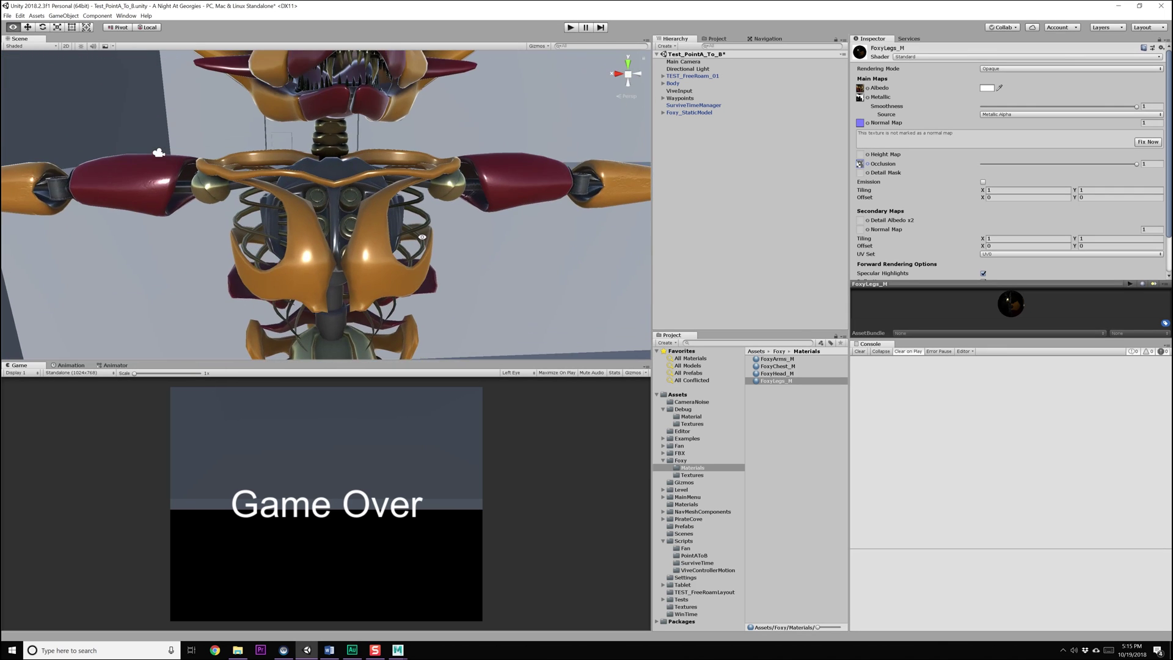
pyautogui.keyDown('alt'); pyautogui.moveTo(413, 240); pyautogui.dragTo(356, 256); pyautogui.keyUp('alt')
pyautogui.keyDown('alt'); pyautogui.moveTo(356, 257); pyautogui.dragTo(324, 244, button='right'); pyautogui.keyUp('alt')
pyautogui.keyDown('alt'); pyautogui.moveTo(324, 245); pyautogui.dragTo(313, 247); pyautogui.keyUp('alt')
pyautogui.keyDown('alt'); pyautogui.moveTo(313, 246); pyautogui.dragTo(264, 227, button='right'); pyautogui.keyUp('alt')
pyautogui.keyDown('alt'); pyautogui.moveTo(264, 227); pyautogui.dragTo(294, 248); pyautogui.keyUp('alt')
pyautogui.keyDown('alt'); pyautogui.moveTo(293, 247); pyautogui.dragTo(406, 333, button='right'); pyautogui.keyUp('alt')
pyautogui.keyDown('alt'); pyautogui.moveTo(406, 333); pyautogui.dragTo(358, 299, button='middle'); pyautogui.keyUp('alt')
pyautogui.keyDown('alt'); pyautogui.moveTo(358, 299); pyautogui.dragTo(367, 274); pyautogui.keyUp('alt')
pyautogui.keyDown('alt'); pyautogui.moveTo(367, 273); pyautogui.dragTo(333, 119, button='right'); pyautogui.keyUp('alt')
pyautogui.keyDown('alt'); pyautogui.moveTo(334, 118); pyautogui.dragTo(400, 217, button='middle'); pyautogui.keyUp('alt')
pyautogui.click(693, 110)
# Step: Assign Foxy_FoxyArms_M_Occlusion as the occlusion map of FoxyArms_M
pyautogui.click(776, 360)
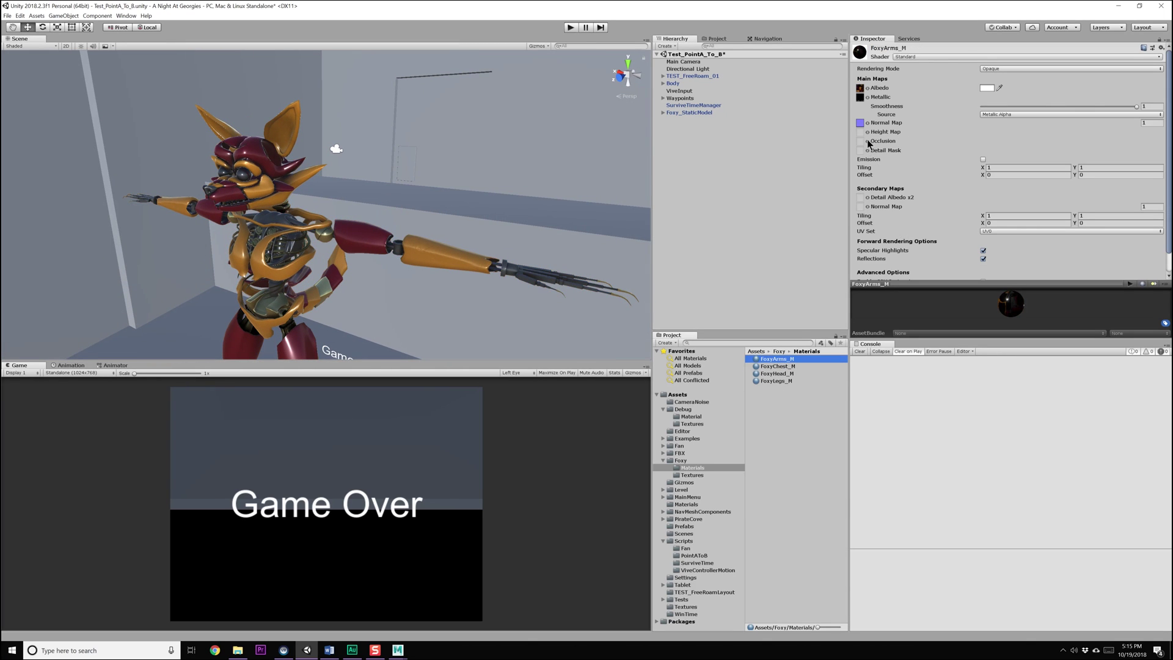
pyautogui.click(867, 141)
pyautogui.write('foxy')
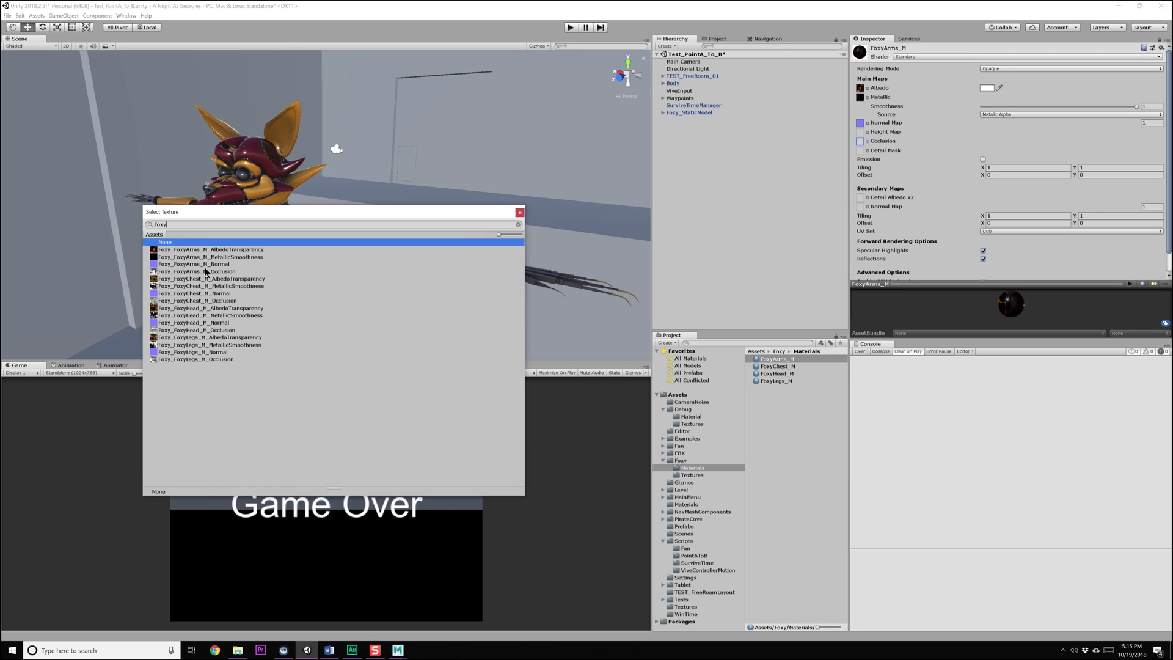
pyautogui.doubleClick(206, 271)
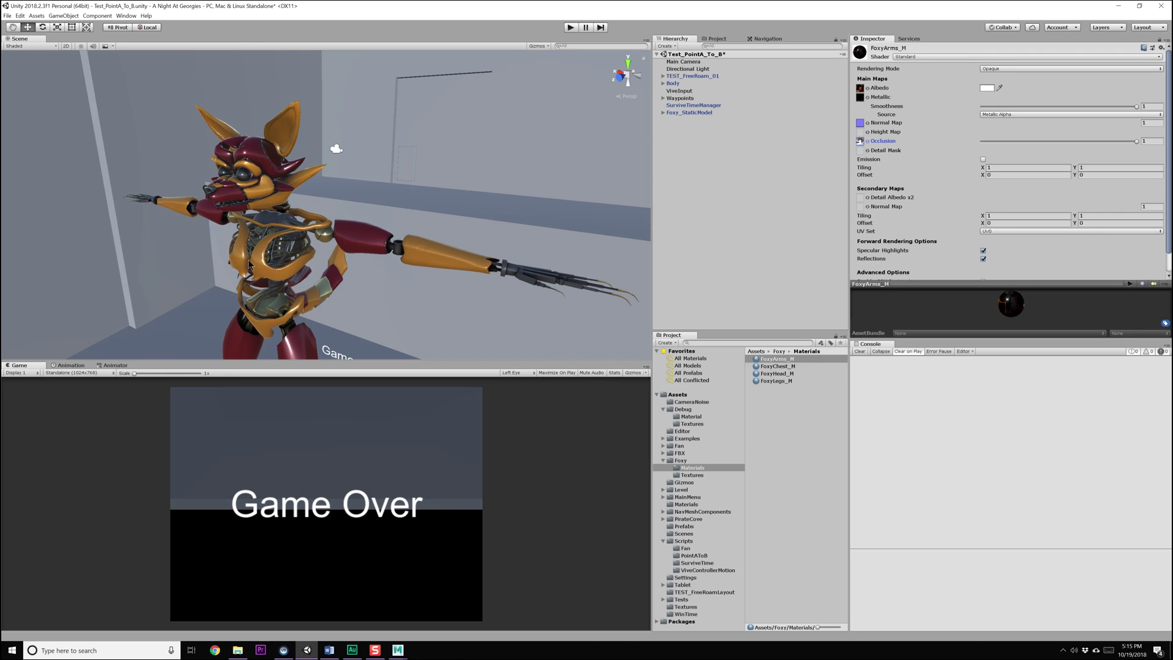
# Step: Assign Foxy_FoxyChest_M_Occlusion as the occlusion map of FoxyChest_M
pyautogui.click(777, 366)
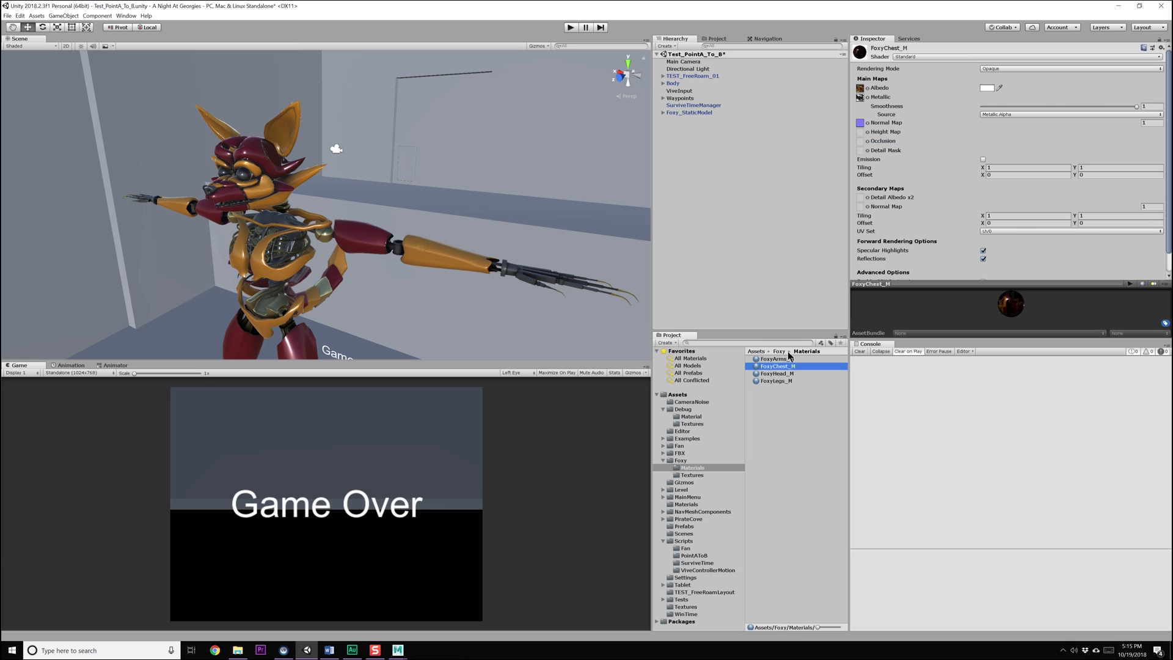
pyautogui.click(867, 141)
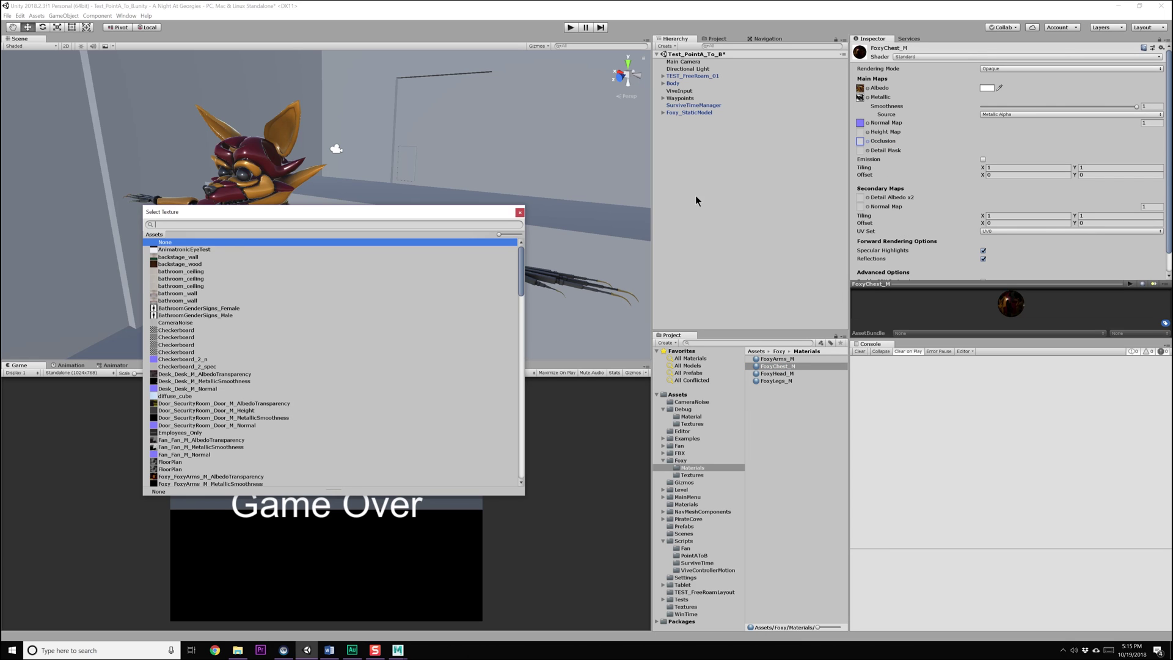
pyautogui.write('foxy')
pyautogui.doubleClick(251, 300)
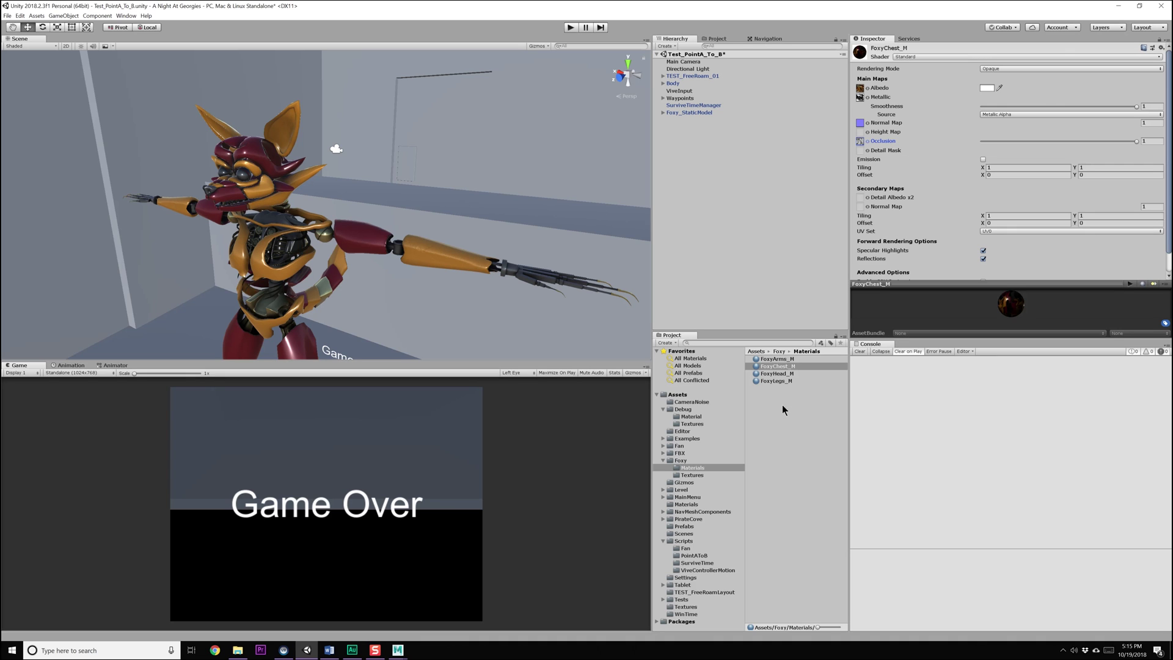
# Step: Assign Foxy_FoxyHead_M_Occlusion as the occlusion map of FoxyHead_M
pyautogui.click(775, 374)
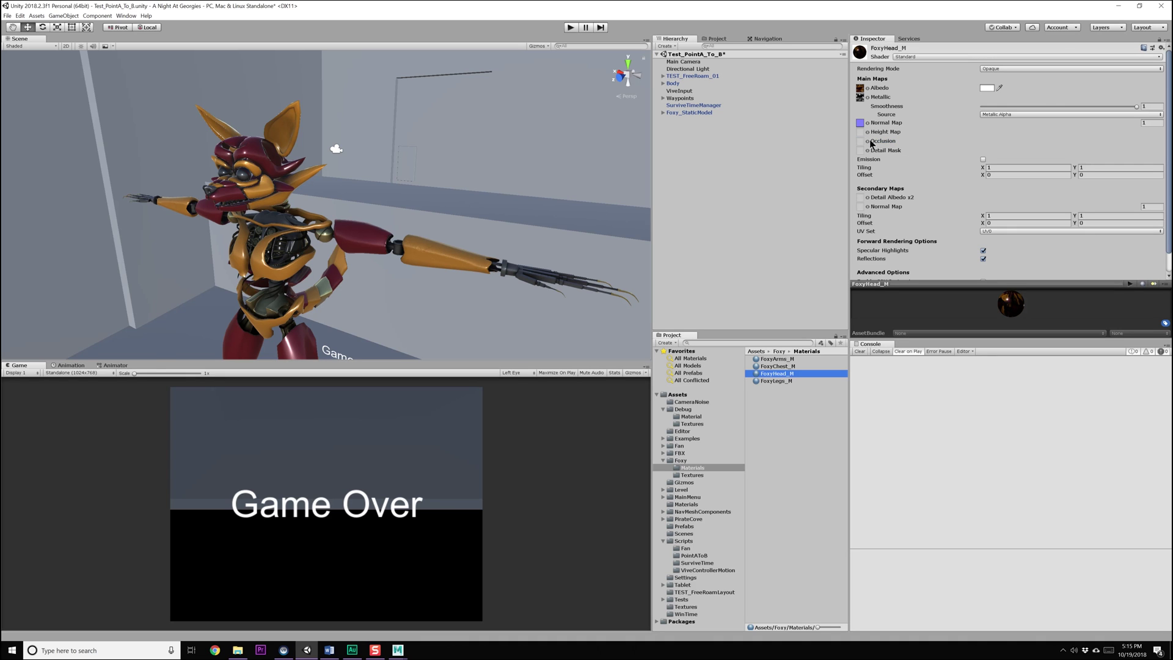
pyautogui.click(868, 141)
pyautogui.write('foxy')
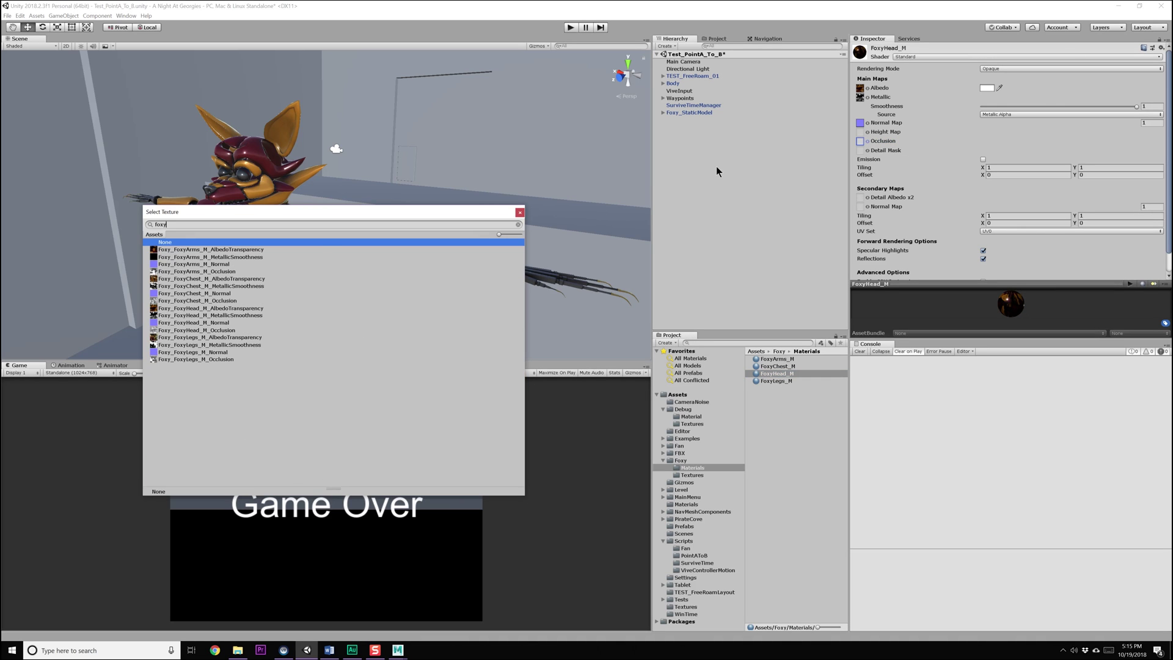
pyautogui.doubleClick(222, 330)
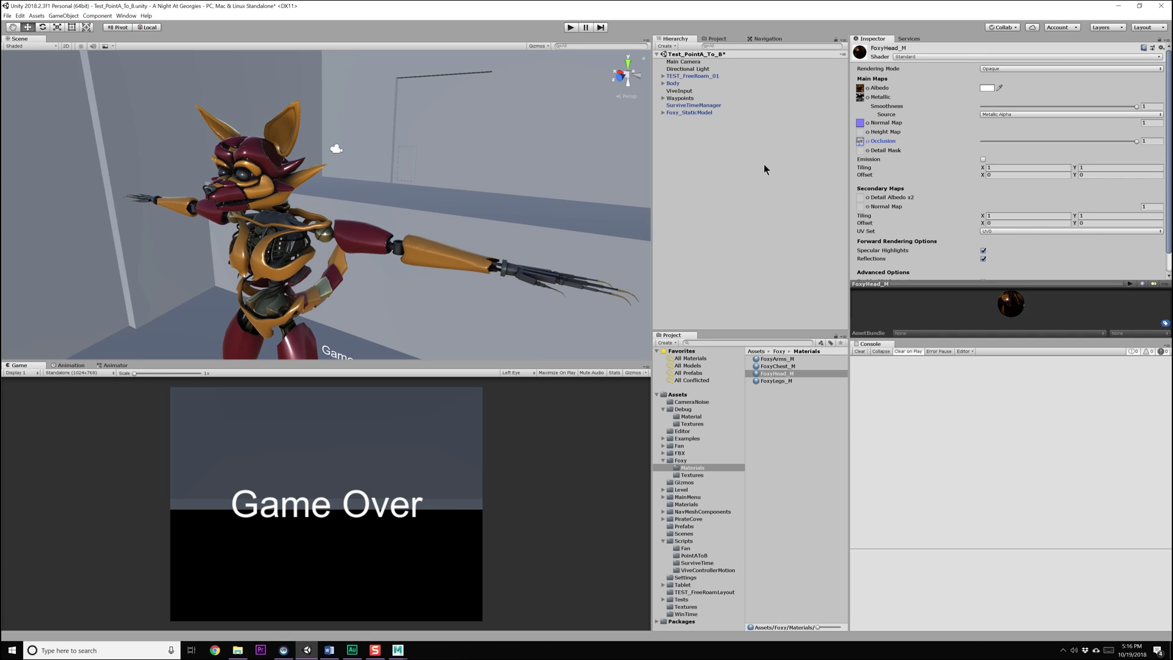
# Step: Save the scene and fix the import setting of Foxy_FoxyLegs_M_Normal.png so it is marked as a normal map
pyautogui.click(775, 439)
pyautogui.click(292, 171)
pyautogui.click(336, 252)
pyautogui.scroll(-6, 337, 253)
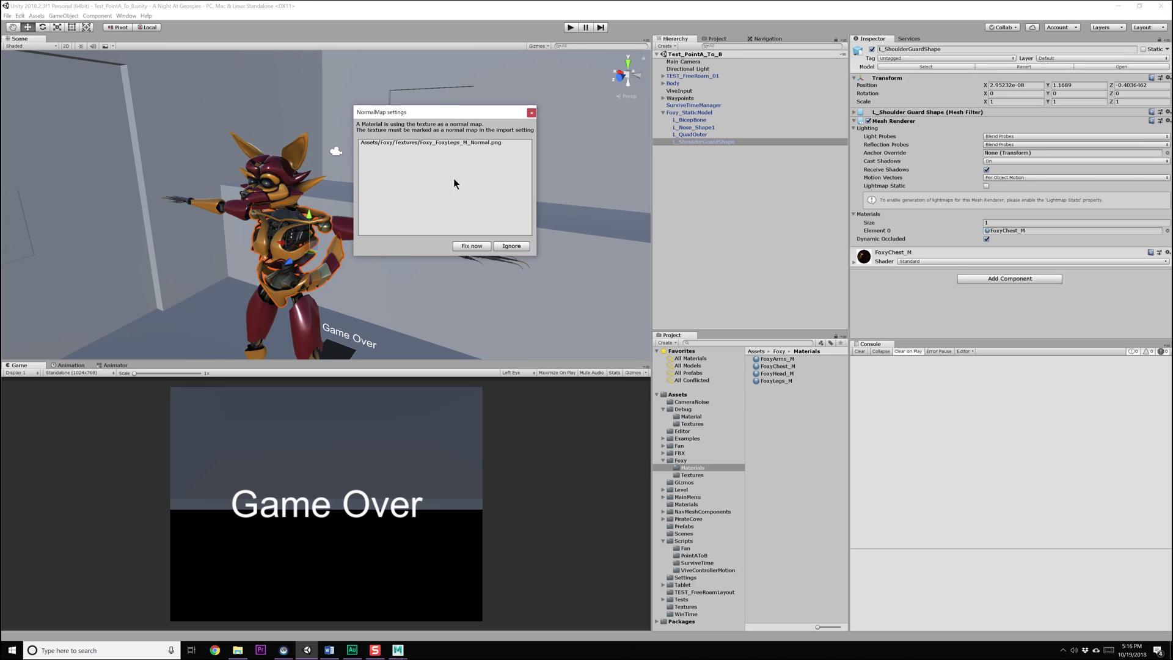
pyautogui.click(472, 246)
# Step: Examine the fully textured Foxy model from above and in side profile
pyautogui.keyDown('alt'); pyautogui.moveTo(430, 216); pyautogui.dragTo(563, 254); pyautogui.keyUp('alt')
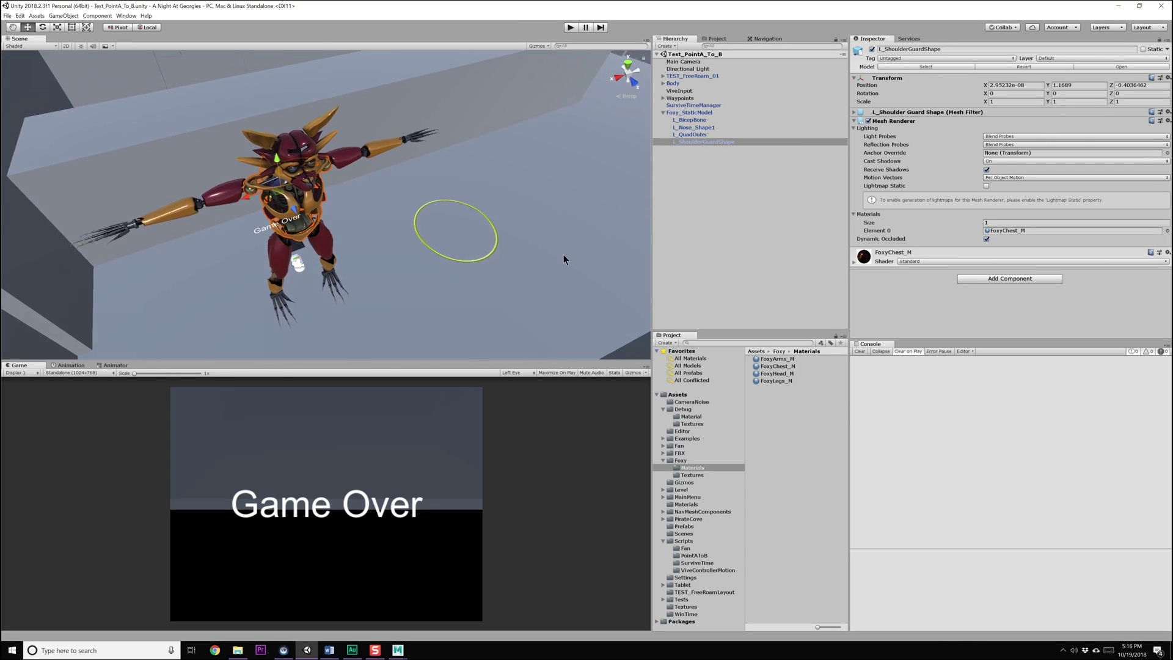
pyautogui.scroll(5, 564, 260)
pyautogui.keyDown('alt'); pyautogui.moveTo(373, 272); pyautogui.dragTo(357, 342); pyautogui.keyUp('alt')
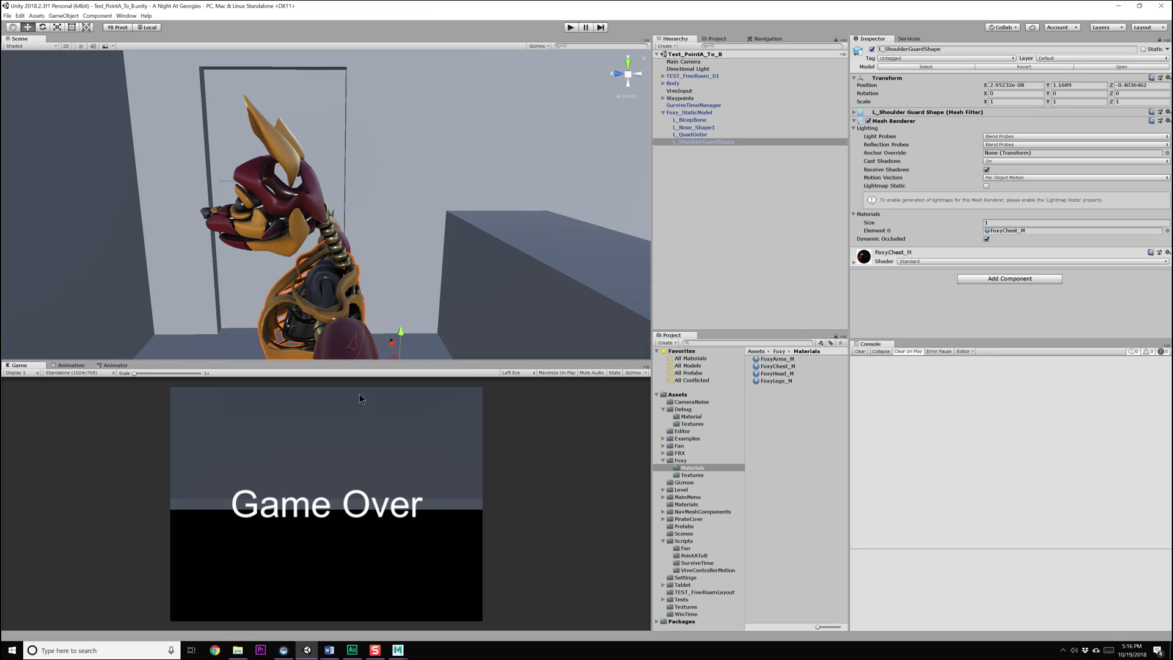
pyautogui.click(330, 649)
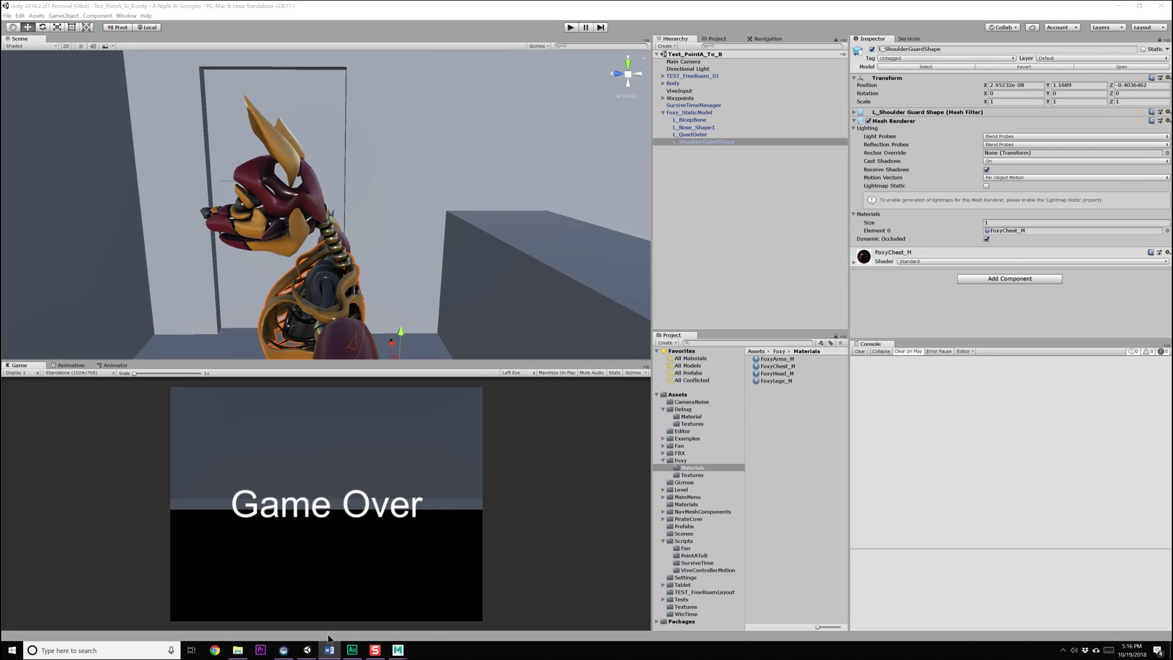
# Step: Bring the whole level into a top-down view and select TEST_FreeRoam_01
pyautogui.scroll(-8, 365, 249)
pyautogui.keyDown('alt'); pyautogui.moveTo(361, 251); pyautogui.dragTo(321, 120); pyautogui.keyUp('alt')
pyautogui.click(321, 120)
pyautogui.scroll(-4, 309, 131)
pyautogui.moveTo(309, 130); pyautogui.dragTo(313, 188, button='middle')
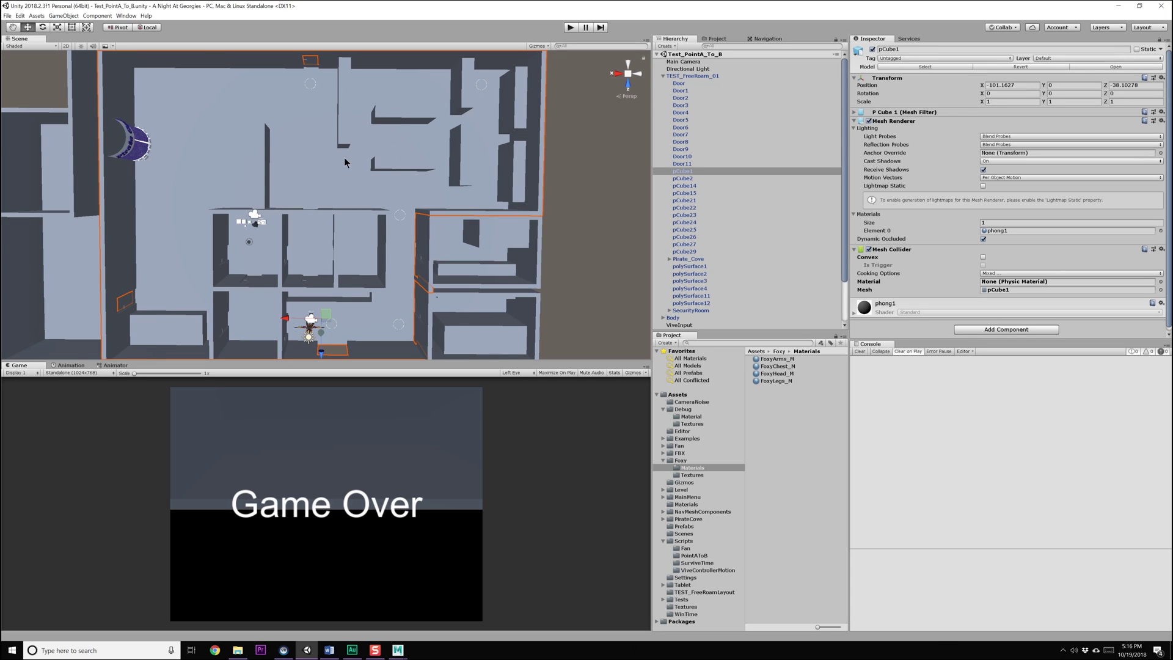
pyautogui.click(343, 157)
# Step: Review the Agents, Areas and Bake settings of the Navigation window with TEST_FreeRoam_01 selected
pyautogui.click(108, 17)
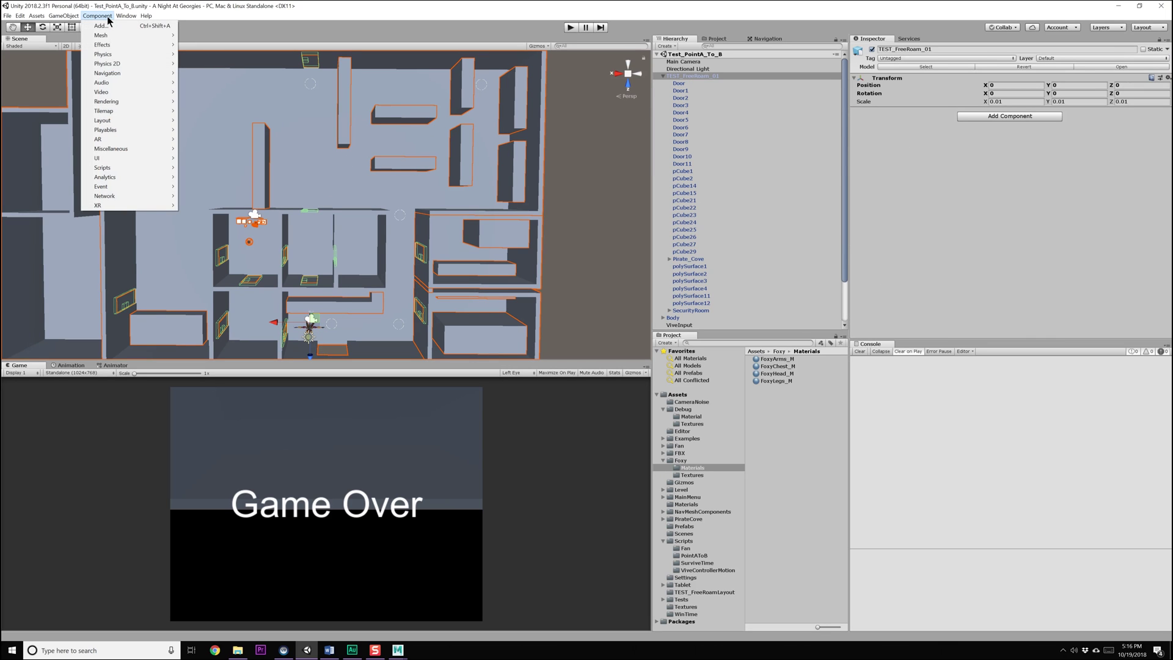
pyautogui.moveTo(125, 16)
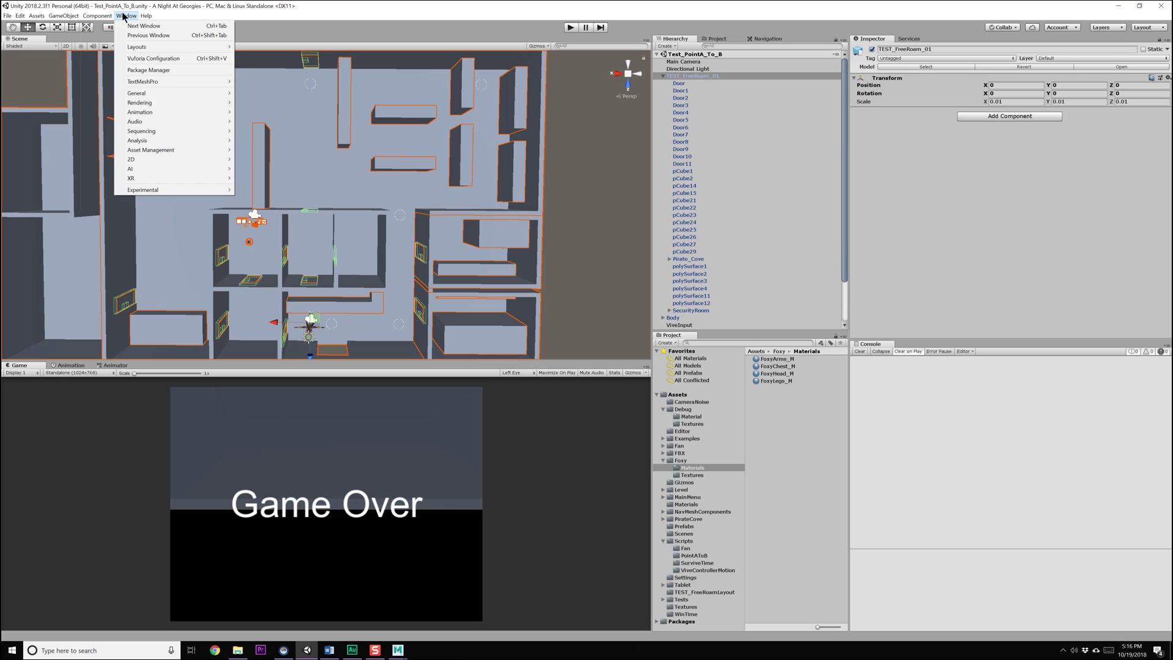
pyautogui.moveTo(155, 95)
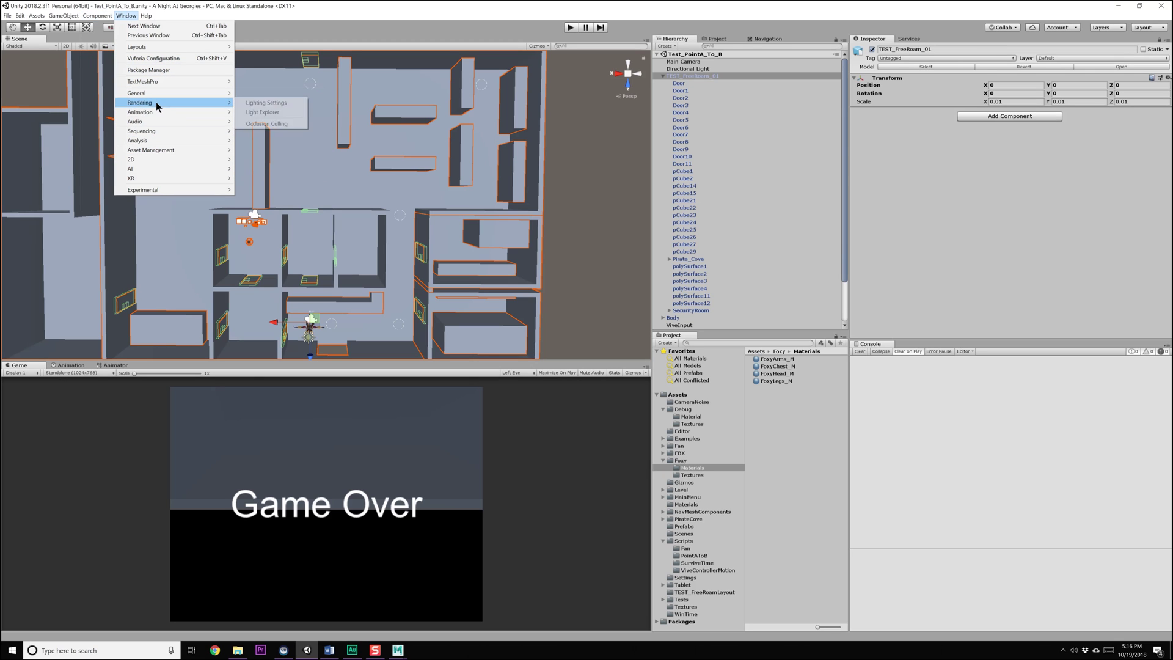
pyautogui.moveTo(163, 144)
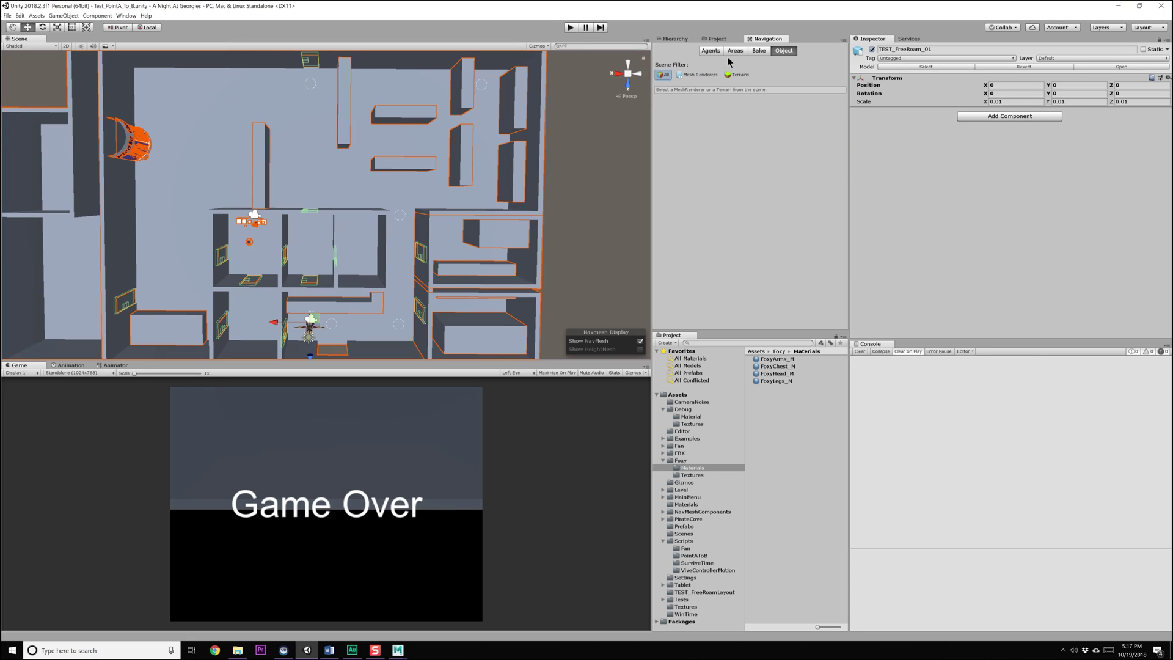
pyautogui.click(720, 52)
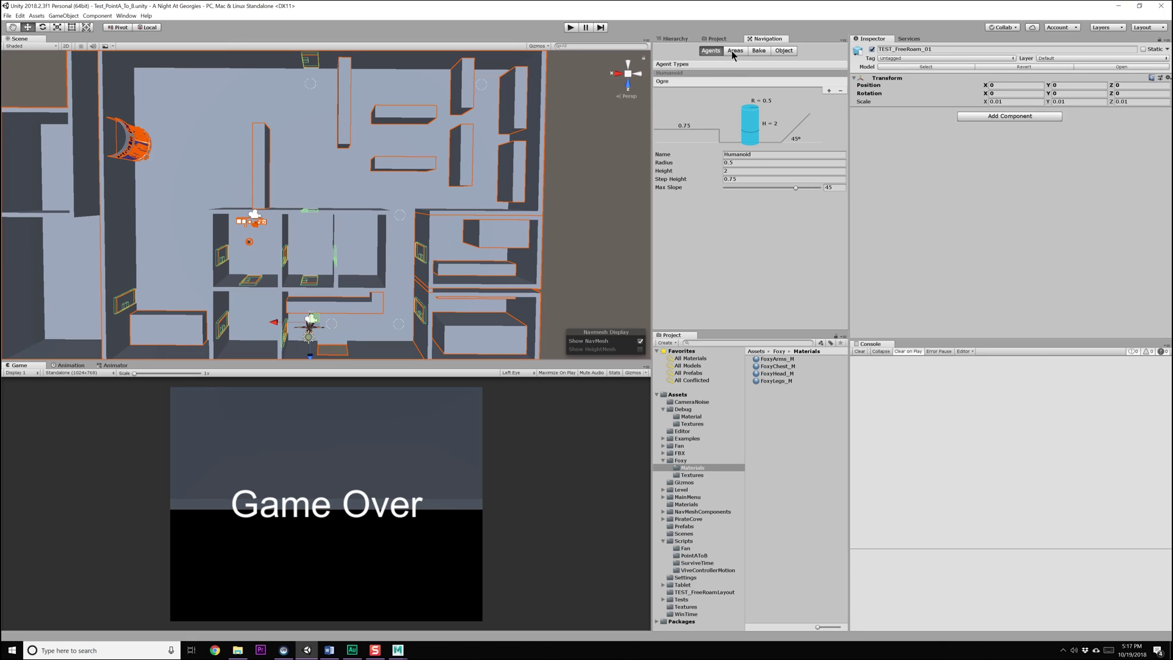
pyautogui.click(734, 52)
pyautogui.click(759, 51)
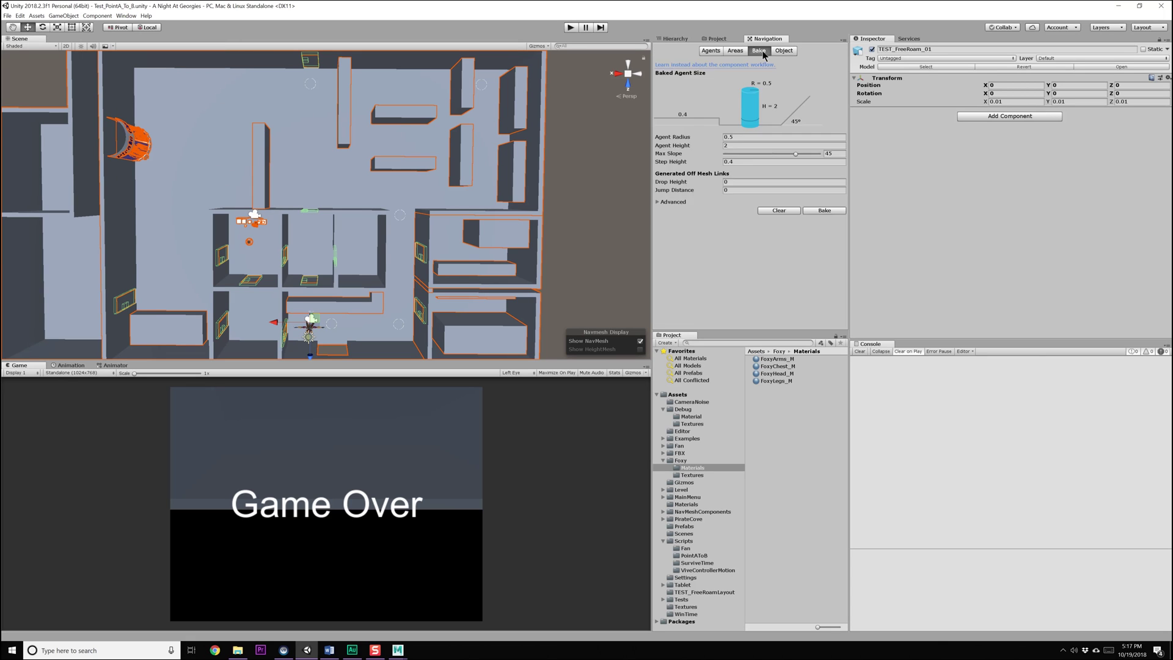
pyautogui.click(773, 53)
pyautogui.click(744, 52)
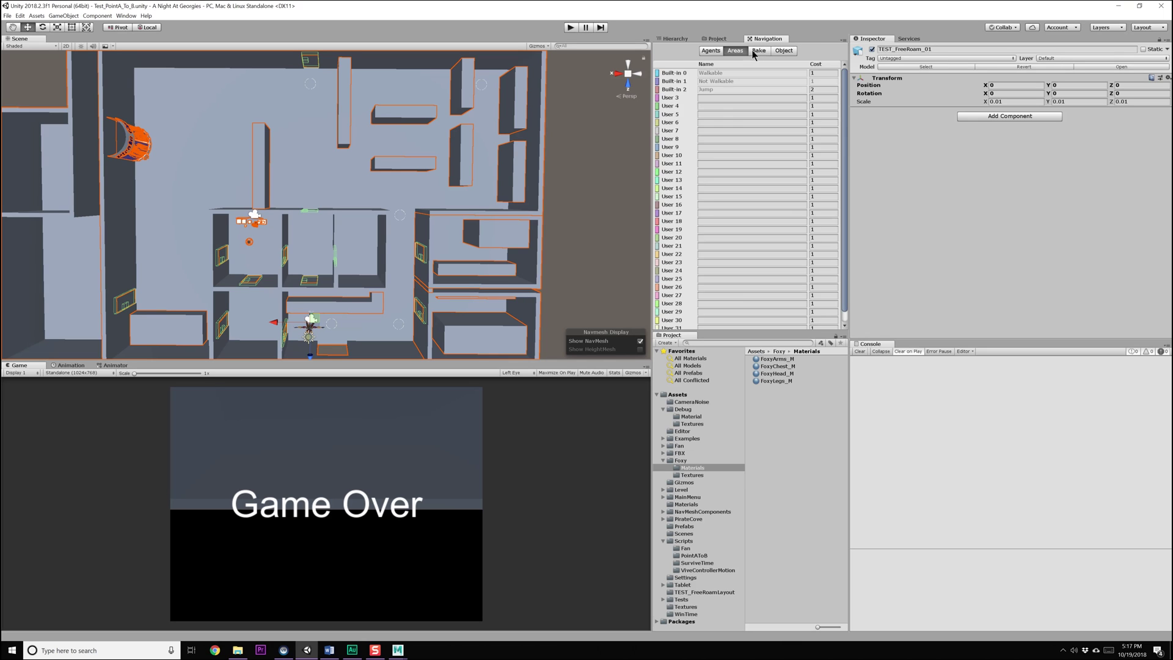
pyautogui.click(722, 52)
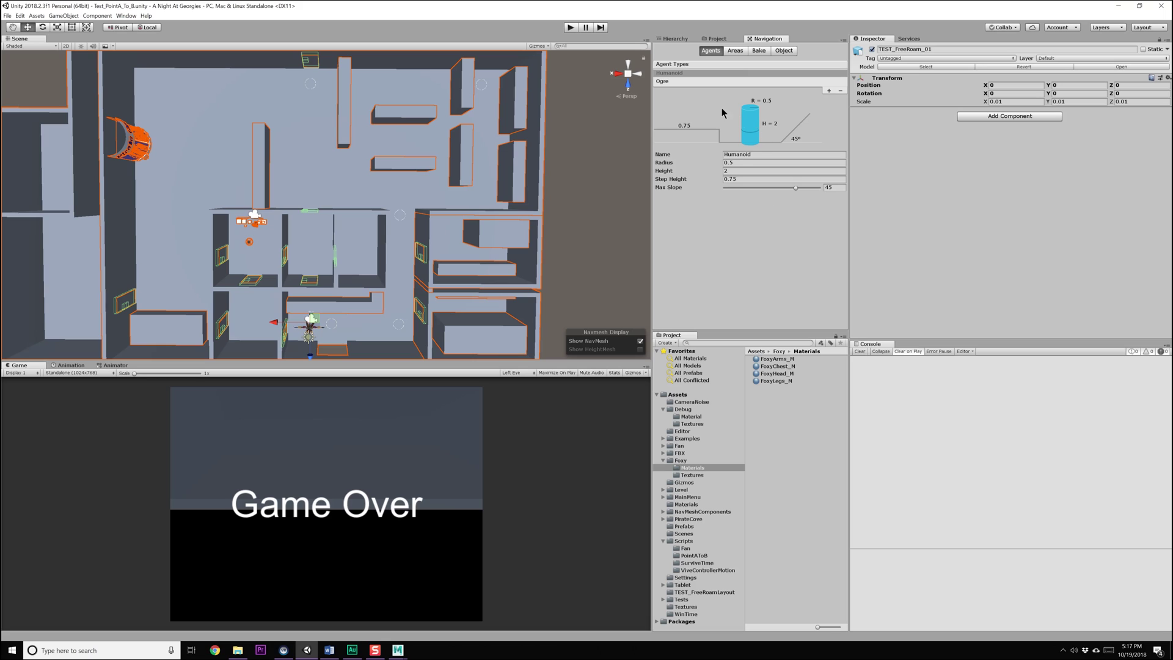
# Step: Compare the Humanoid and Ogre agent types in the navigation agent settings
pyautogui.click(698, 82)
pyautogui.click(696, 80)
pyautogui.click(696, 74)
pyautogui.click(696, 79)
pyautogui.click(697, 75)
pyautogui.click(696, 79)
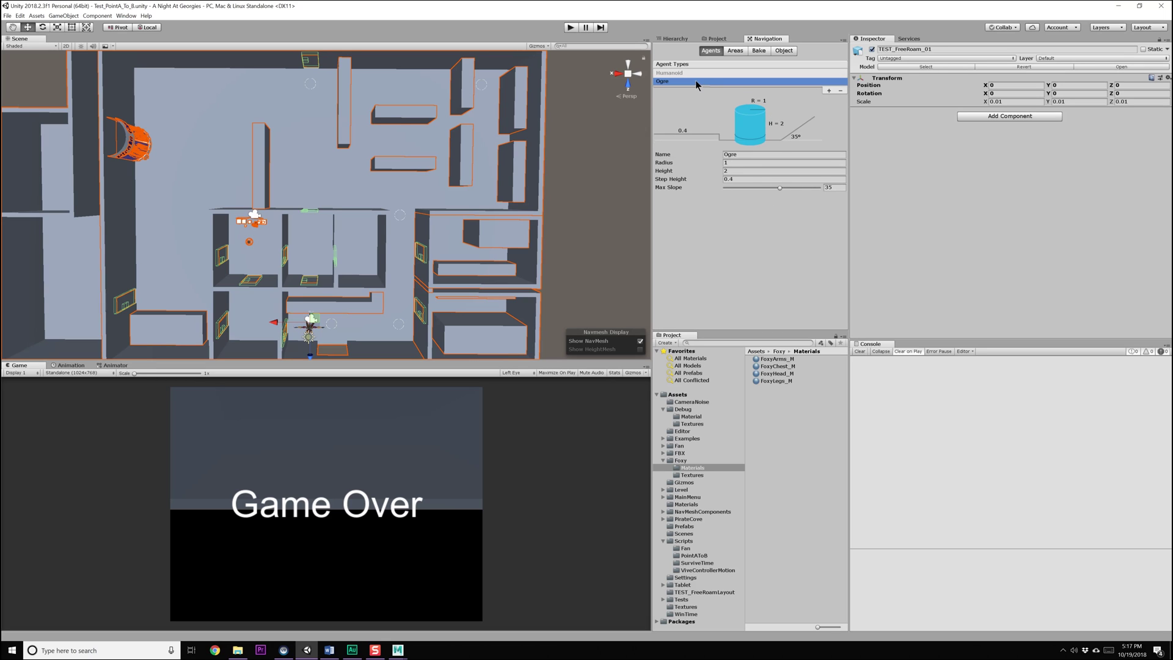
pyautogui.click(697, 74)
pyautogui.click(698, 81)
pyautogui.click(699, 74)
pyautogui.click(699, 80)
pyautogui.click(698, 73)
pyautogui.click(699, 81)
pyautogui.click(707, 73)
# Step: Bake the navigation mesh for the TEST_FreeRoam_01 level and check its coverage over the rooms from above
pyautogui.click(731, 52)
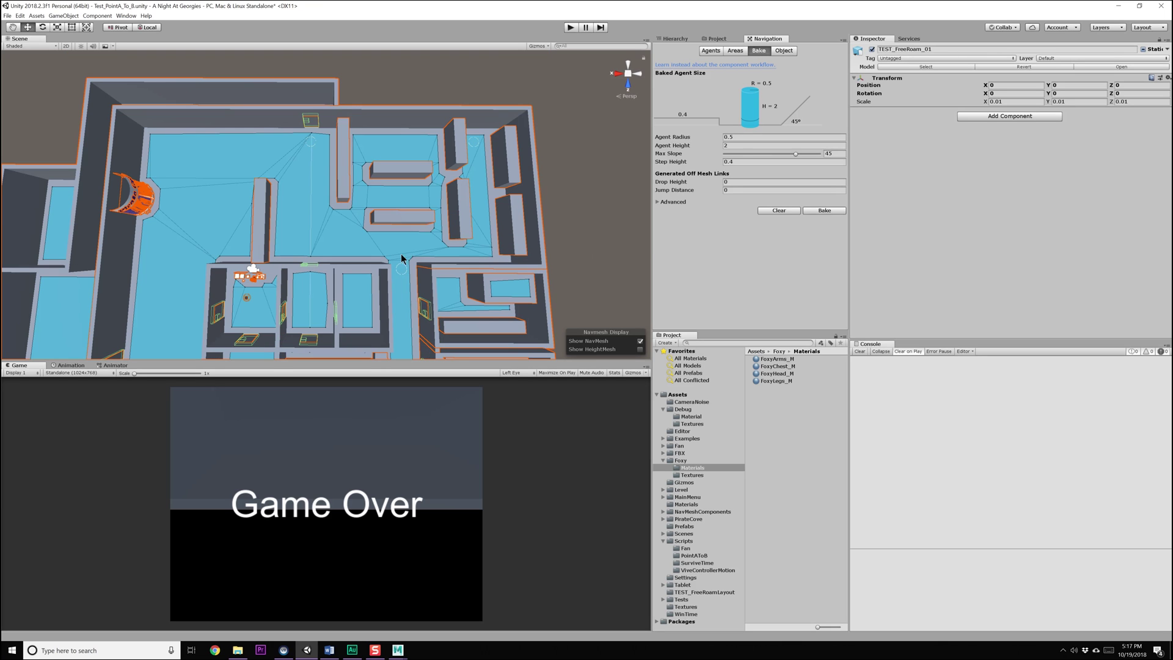
pyautogui.moveTo(209, 254); pyautogui.dragTo(398, 353, button='middle')
pyautogui.moveTo(463, 201); pyautogui.dragTo(310, 209, button='middle')
pyautogui.keyDown('alt'); pyautogui.moveTo(325, 231); pyautogui.dragTo(343, 191); pyautogui.keyUp('alt')
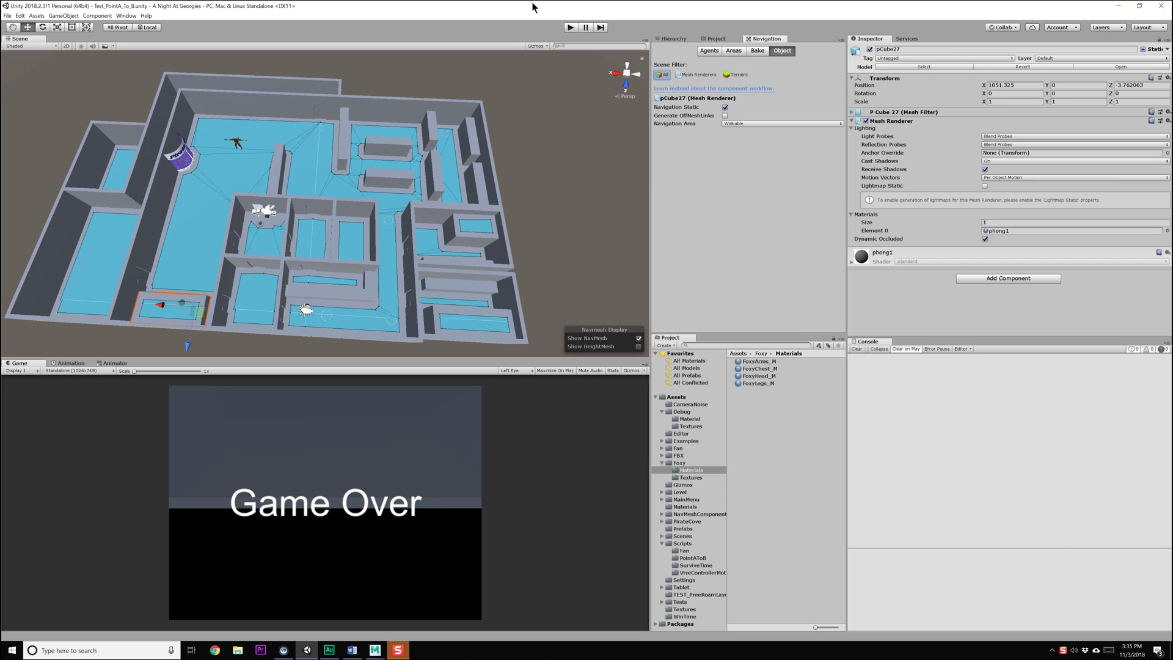
pyautogui.scroll(3, 378, 137)
pyautogui.keyDown('alt'); pyautogui.moveTo(378, 137); pyautogui.dragTo(342, 201); pyautogui.keyUp('alt')
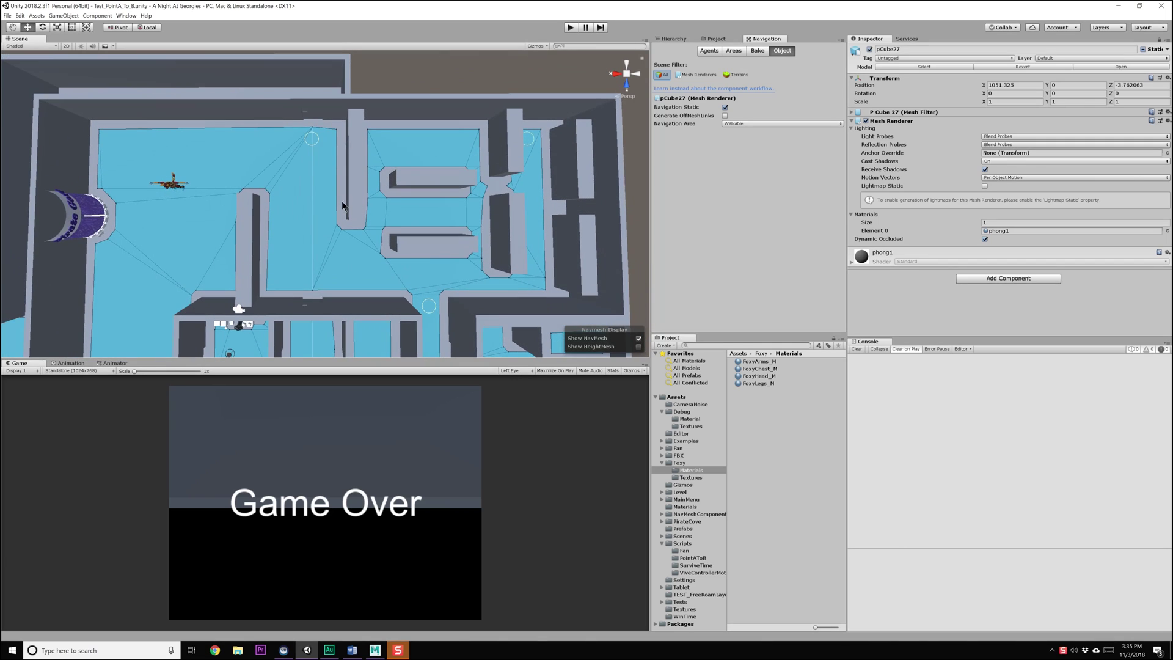
# Step: Inspect the doorway in the back wall and the outer corridor behind it against the navigation mesh
pyautogui.click(298, 113)
pyautogui.keyDown('alt'); pyautogui.moveTo(346, 116); pyautogui.dragTo(261, 94); pyautogui.keyUp('alt')
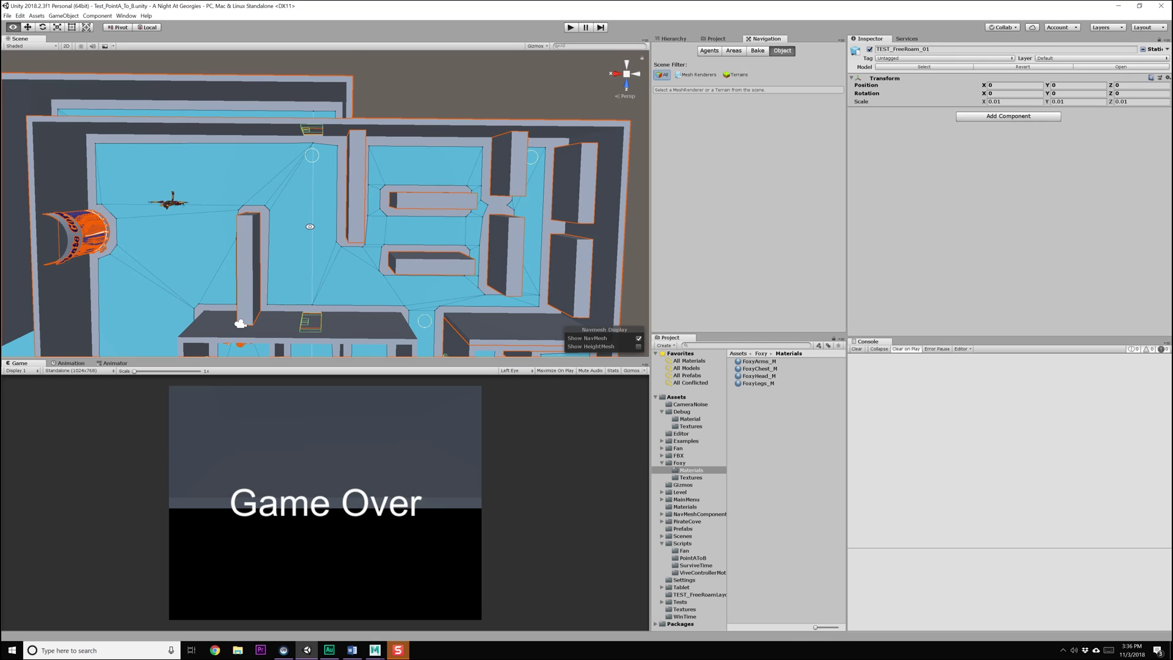
pyautogui.keyDown('alt'); pyautogui.moveTo(308, 226); pyautogui.dragTo(381, 211); pyautogui.keyUp('alt')
pyautogui.scroll(3, 282, 150)
pyautogui.moveTo(282, 150); pyautogui.dragTo(364, 264, button='middle')
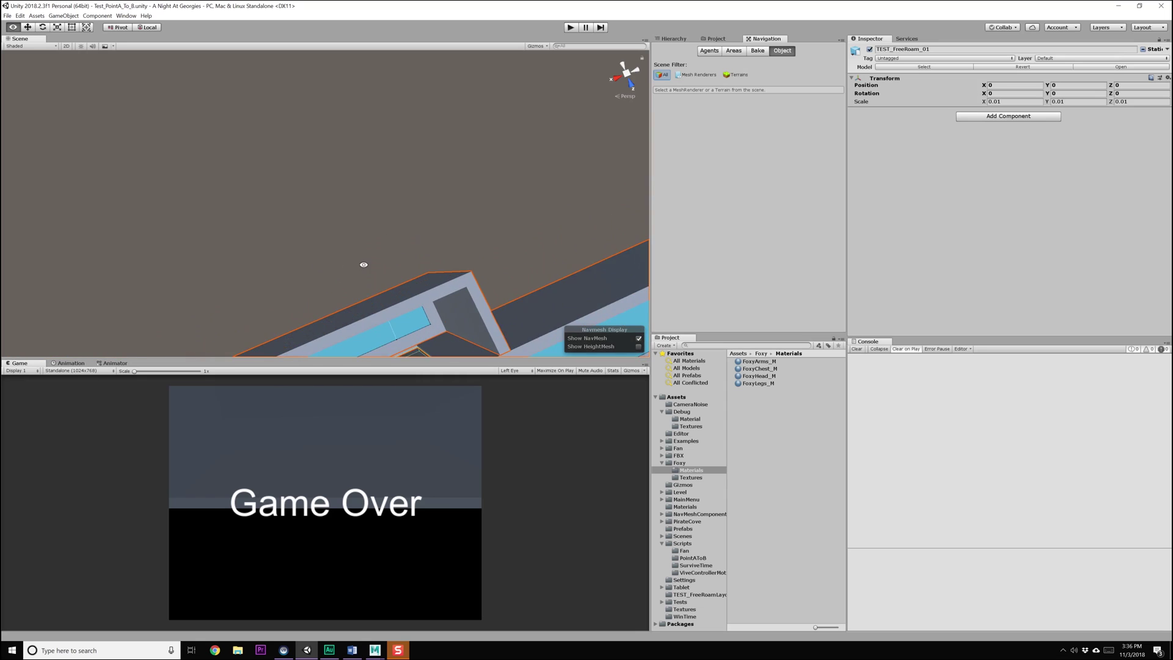
pyautogui.keyDown('alt'); pyautogui.moveTo(364, 265); pyautogui.dragTo(351, 225); pyautogui.keyUp('alt')
pyautogui.scroll(-3, 351, 225)
pyautogui.keyDown('alt'); pyautogui.moveTo(429, 306); pyautogui.dragTo(380, 260); pyautogui.keyUp('alt')
pyautogui.click(356, 176)
pyautogui.keyDown('alt'); pyautogui.moveTo(348, 176); pyautogui.dragTo(382, 195); pyautogui.keyUp('alt')
pyautogui.click(342, 193)
pyautogui.scroll(-10, 401, 241)
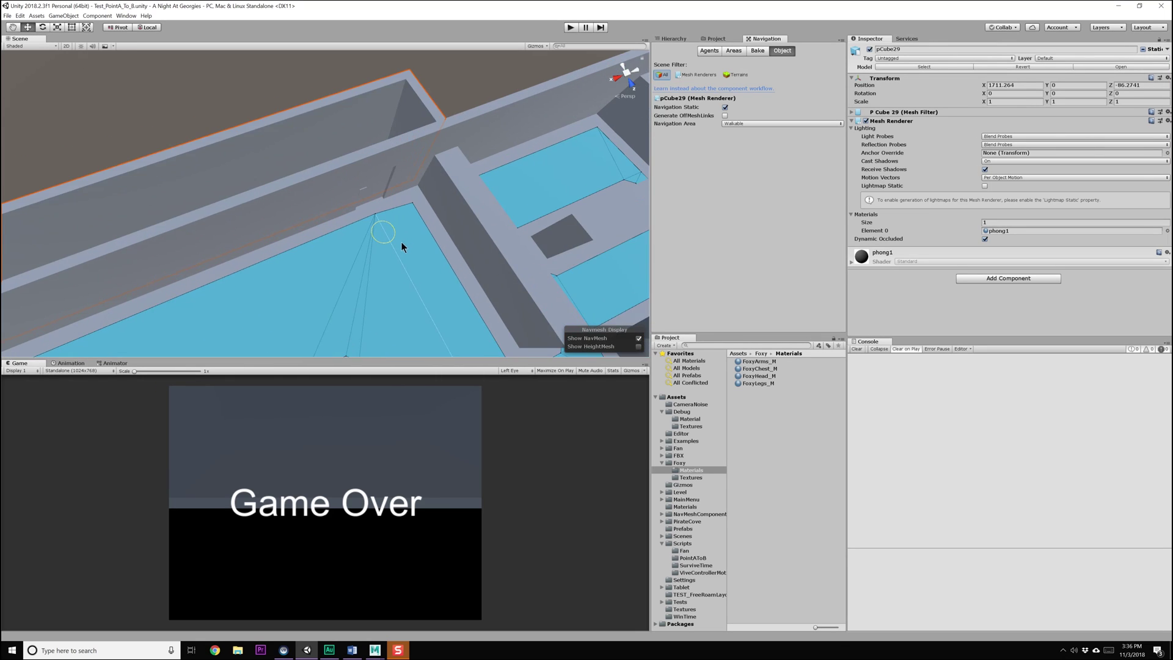
pyautogui.moveTo(388, 278); pyautogui.dragTo(249, 158, button='middle')
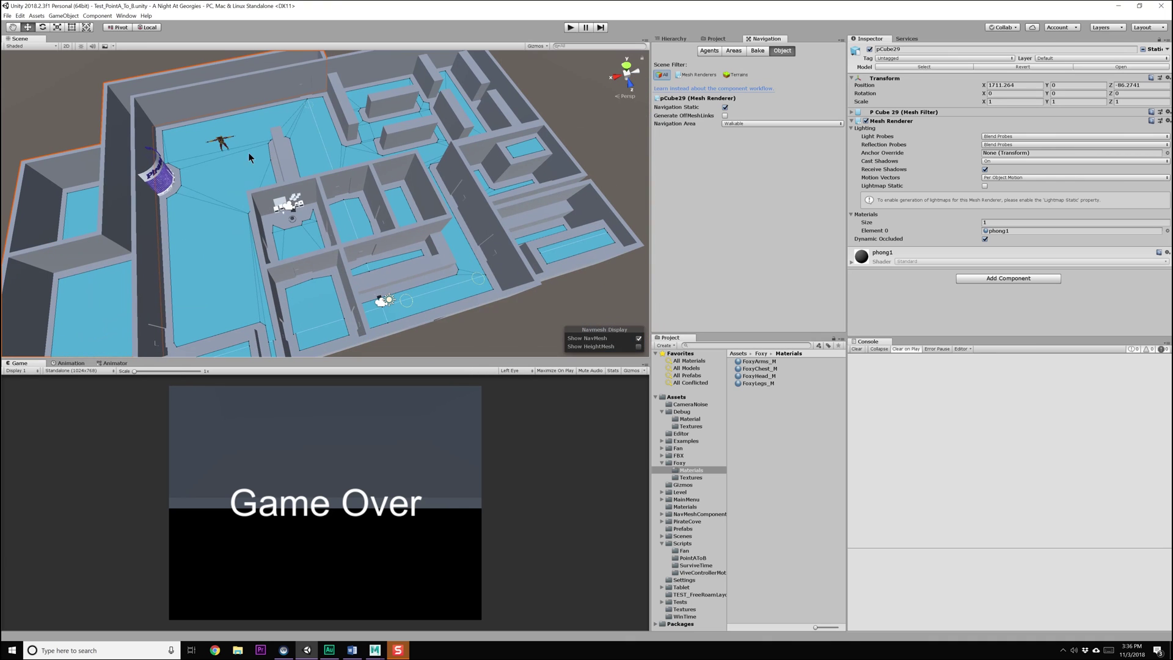
# Step: Examine the main room's navigation mesh between the Foxy model, the Pirate Cove stage and the back wall door
pyautogui.click(221, 149)
pyautogui.keyDown('alt'); pyautogui.moveTo(323, 114); pyautogui.dragTo(305, 209); pyautogui.keyUp('alt')
pyautogui.scroll(4, 304, 204)
pyautogui.moveTo(294, 86); pyautogui.dragTo(328, 199, button='middle')
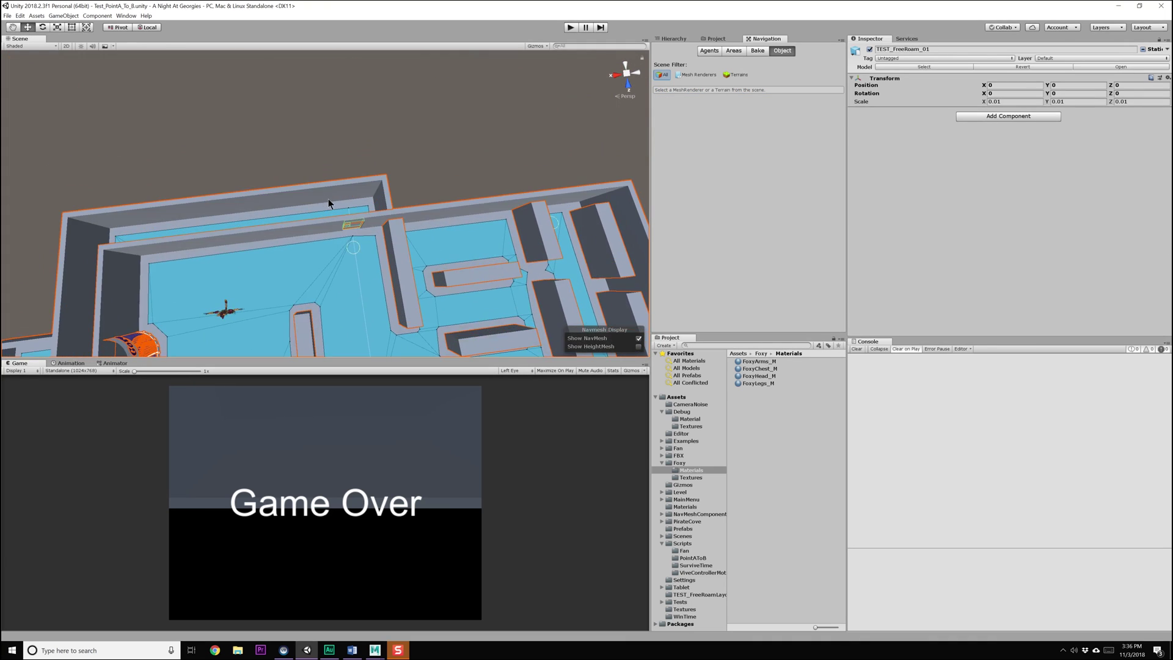
pyautogui.scroll(8, 340, 196)
pyautogui.keyDown('alt'); pyautogui.moveTo(342, 196); pyautogui.dragTo(325, 220); pyautogui.keyUp('alt')
pyautogui.scroll(-7, 281, 253)
pyautogui.moveTo(132, 331); pyautogui.dragTo(231, 232, button='middle')
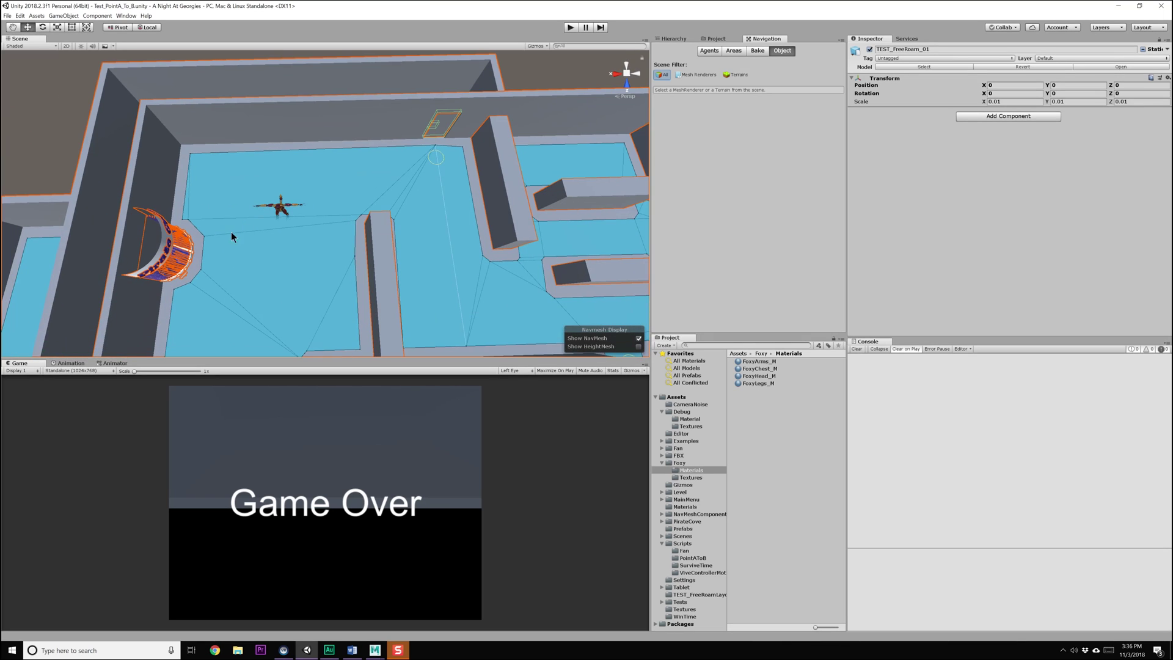
pyautogui.moveTo(423, 136); pyautogui.dragTo(344, 231, button='middle')
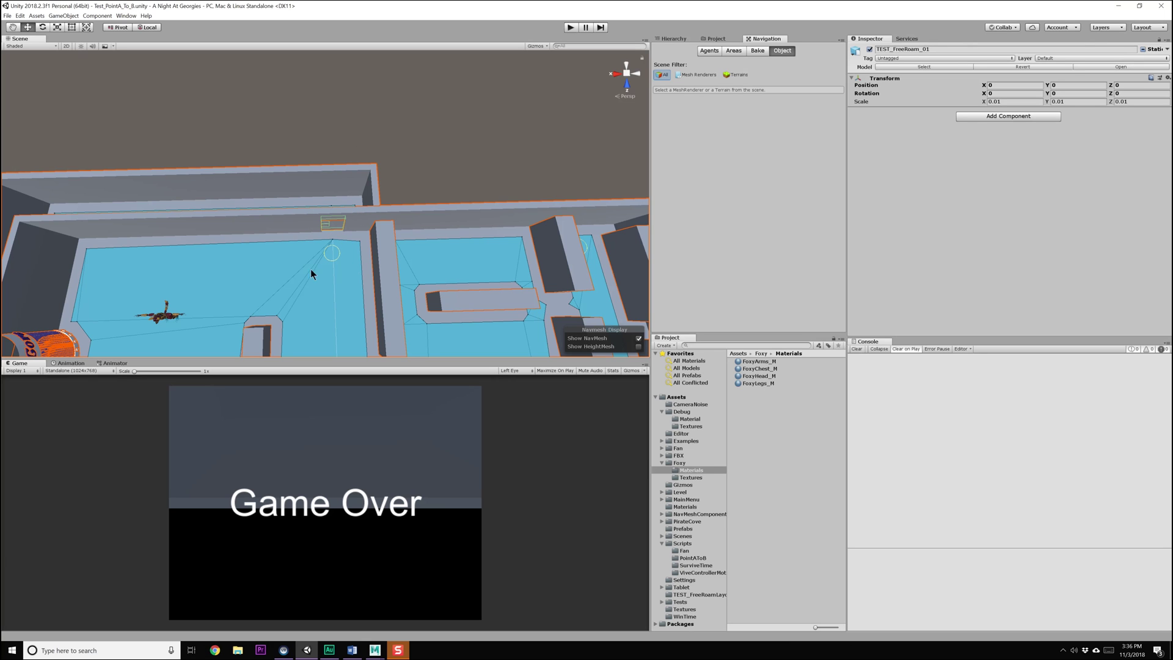
# Step: Switch to Maya LT and set the current project to the recent FNAF_Maya project
pyautogui.click(374, 650)
pyautogui.click(424, 611)
pyautogui.click(9, 17)
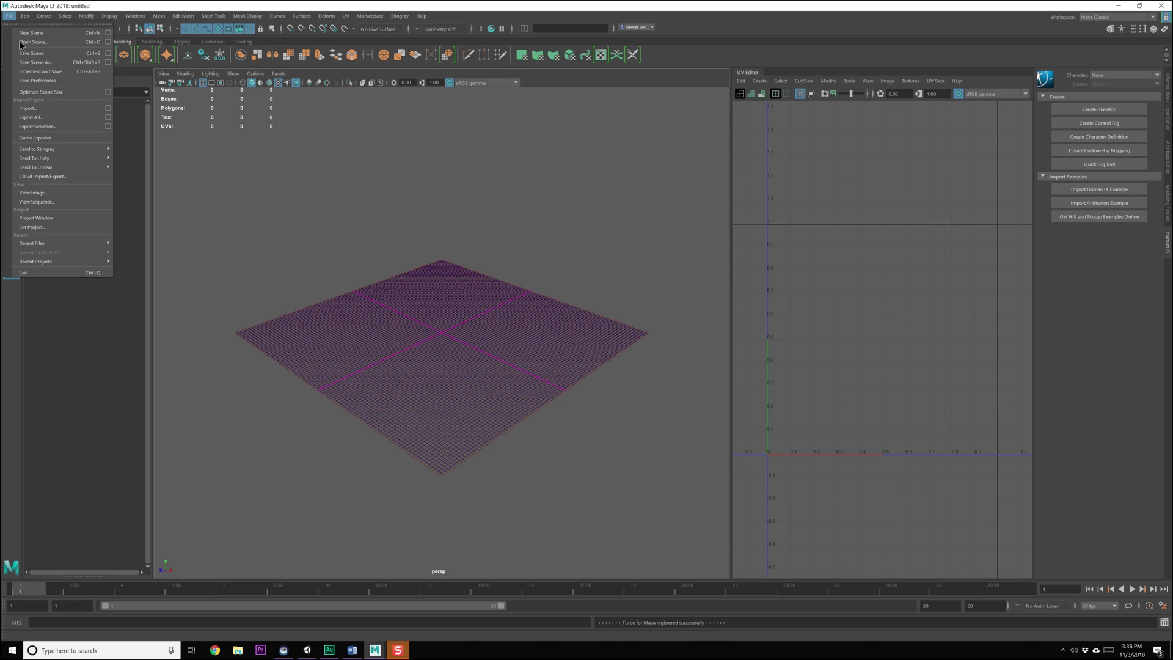
pyautogui.click(8, 16)
pyautogui.click(6, 16)
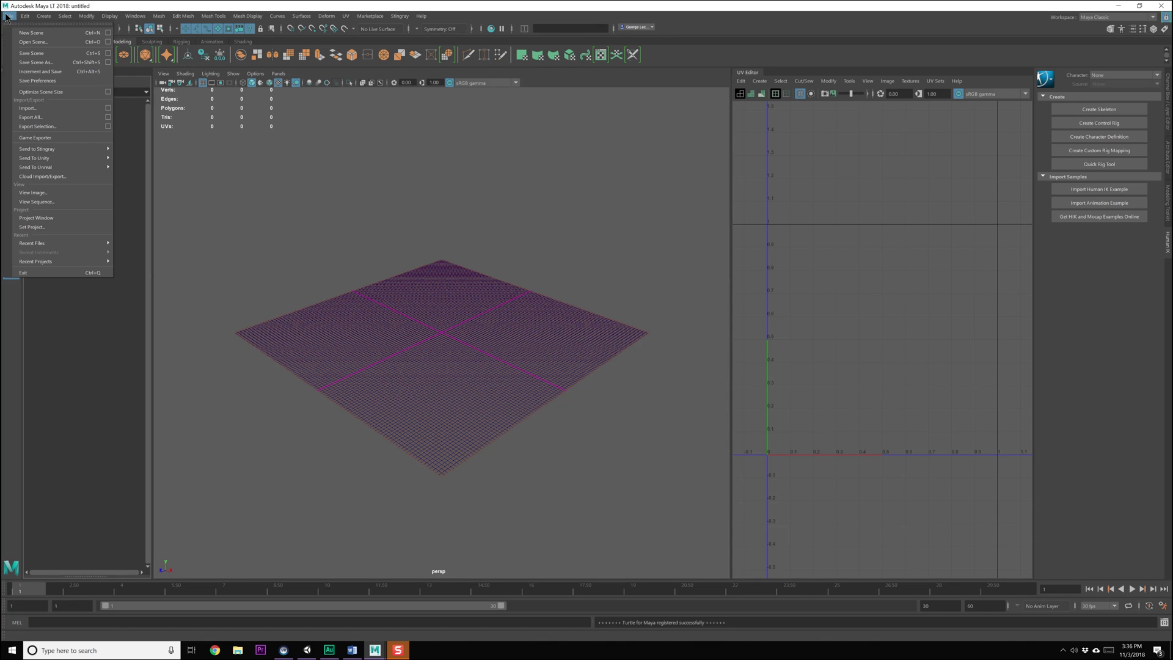
pyautogui.moveTo(54, 262)
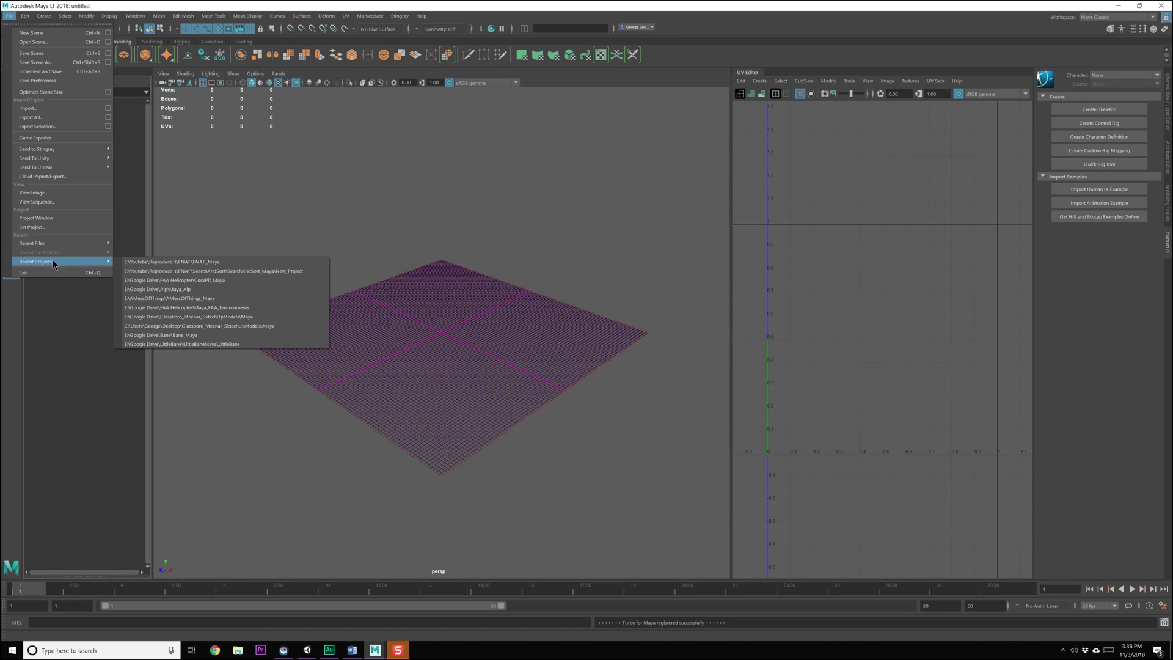
pyautogui.click(215, 263)
# Step: Open the scene Georgies_Layout_04.mlt from the project's NewLayout folder
pyautogui.click(9, 16)
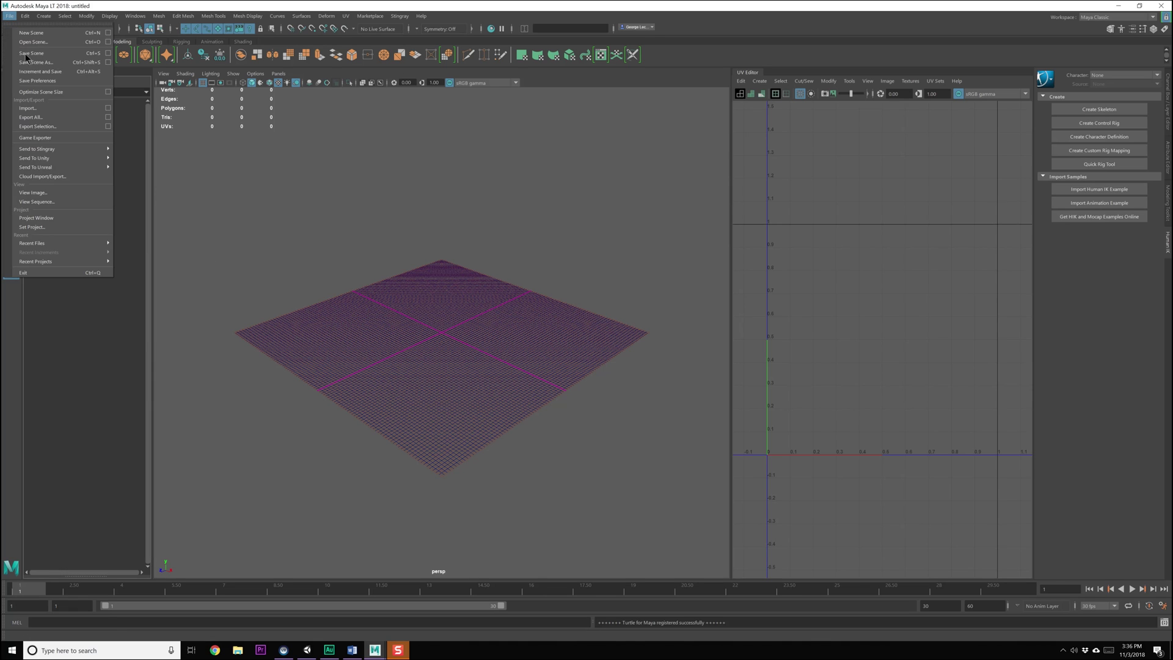
pyautogui.click(32, 41)
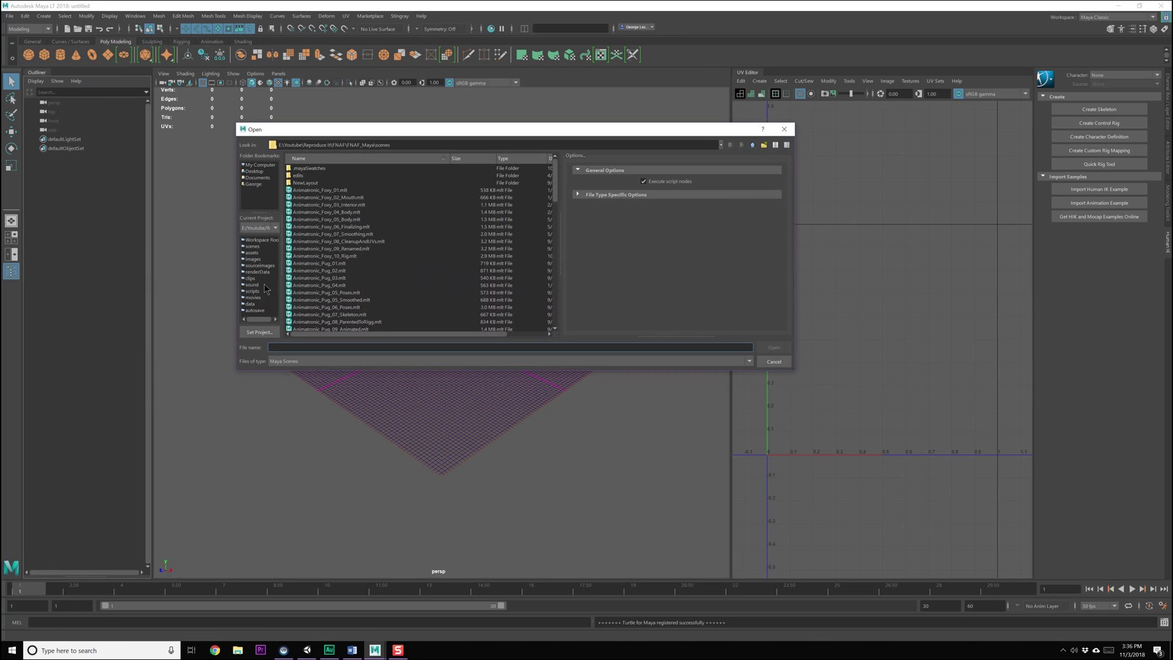
pyautogui.doubleClick(305, 183)
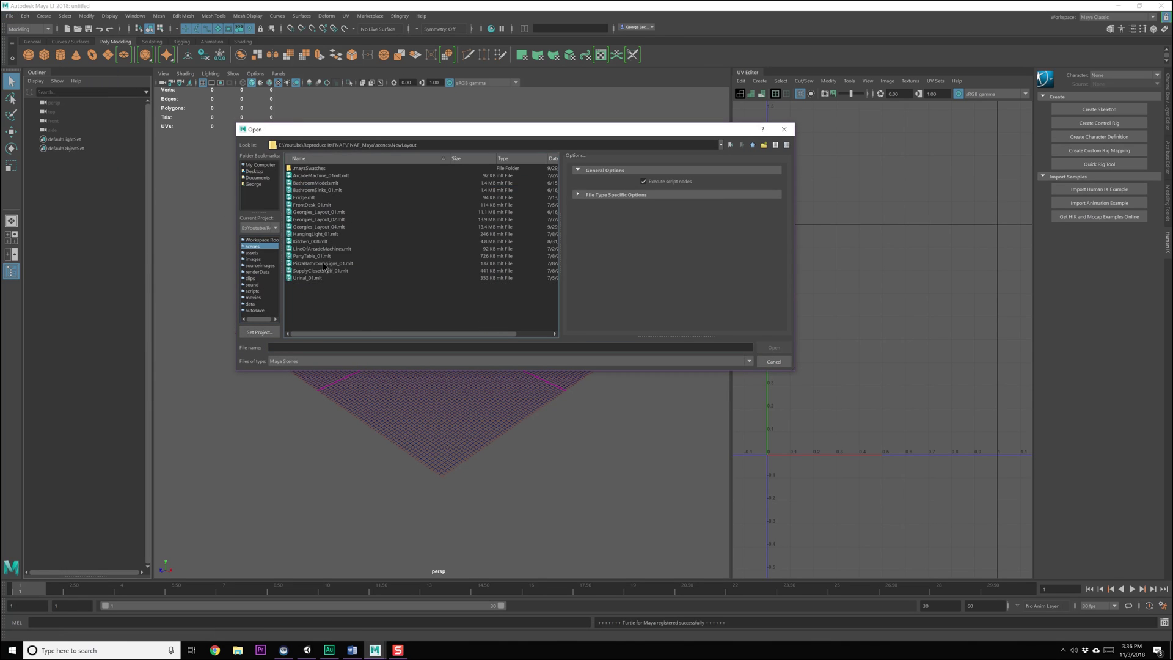
pyautogui.click(337, 227)
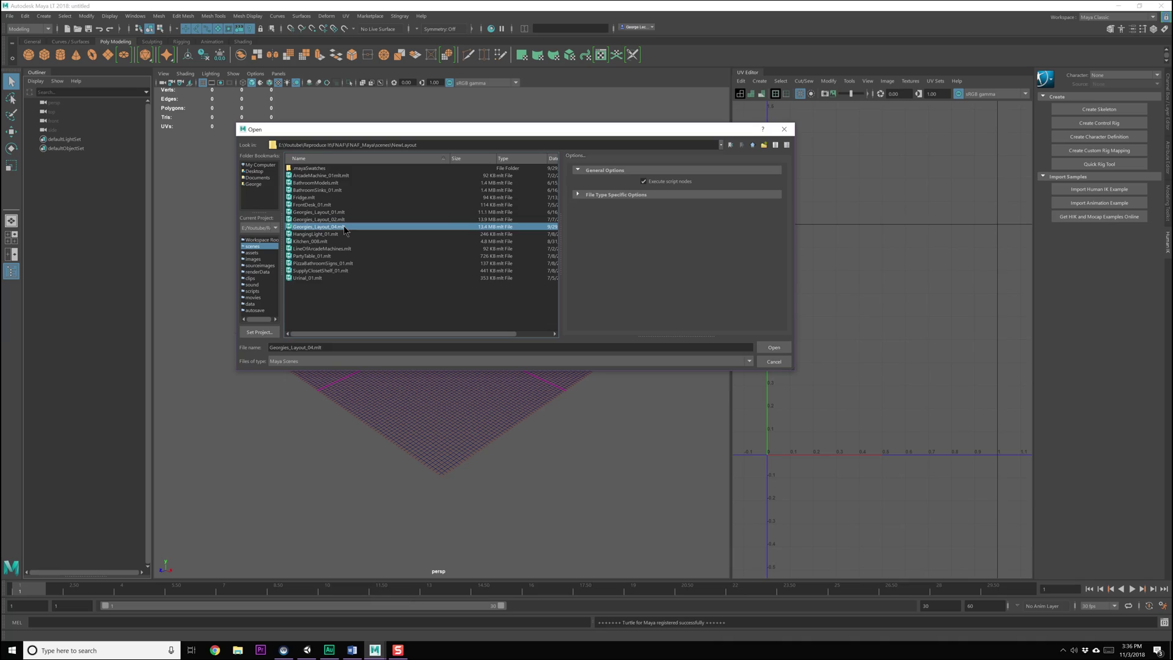
pyautogui.doubleClick(343, 229)
# Step: Unhide the hidden walls of the building layout
pyautogui.keyDown('alt'); pyautogui.moveTo(446, 295); pyautogui.dragTo(425, 370); pyautogui.keyUp('alt')
pyautogui.click(115, 17)
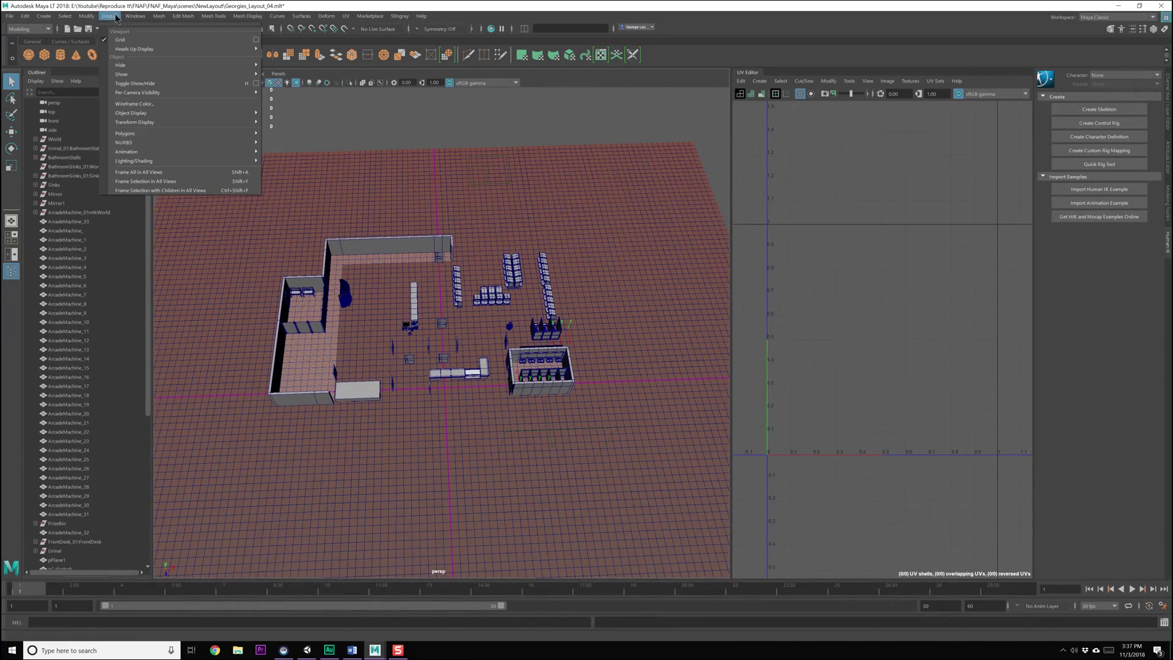
pyautogui.click(318, 118)
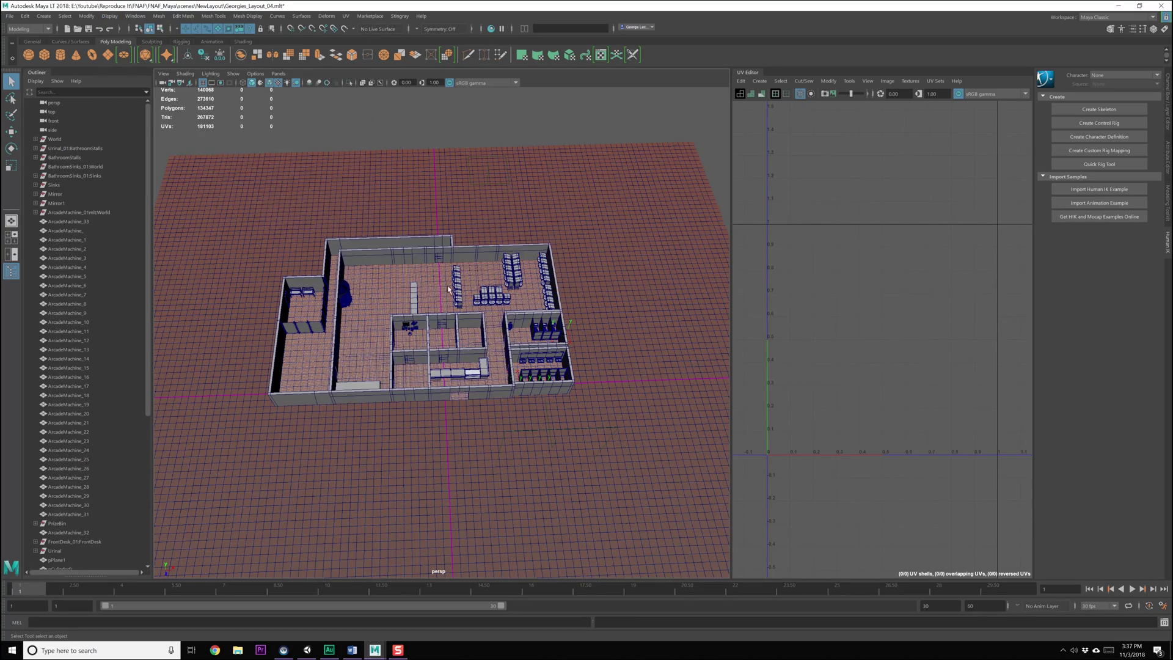
# Step: Select the wall mesh pCube1 and examine the back wall around its door and the corridor behind it
pyautogui.scroll(5, 449, 290)
pyautogui.click(443, 281)
pyautogui.keyDown('alt'); pyautogui.moveTo(450, 290); pyautogui.dragTo(365, 316); pyautogui.keyUp('alt')
pyautogui.keyDown('alt'); pyautogui.moveTo(393, 276); pyautogui.dragTo(330, 263); pyautogui.keyUp('alt')
pyautogui.keyDown('alt'); pyautogui.moveTo(466, 265); pyautogui.dragTo(623, 223, button='right'); pyautogui.keyUp('alt')
pyautogui.keyDown('alt'); pyautogui.moveTo(623, 223); pyautogui.dragTo(317, 339, button='middle'); pyautogui.keyUp('alt')
pyautogui.keyDown('alt'); pyautogui.moveTo(317, 339); pyautogui.dragTo(419, 355); pyautogui.keyUp('alt')
pyautogui.scroll(5, 380, 363)
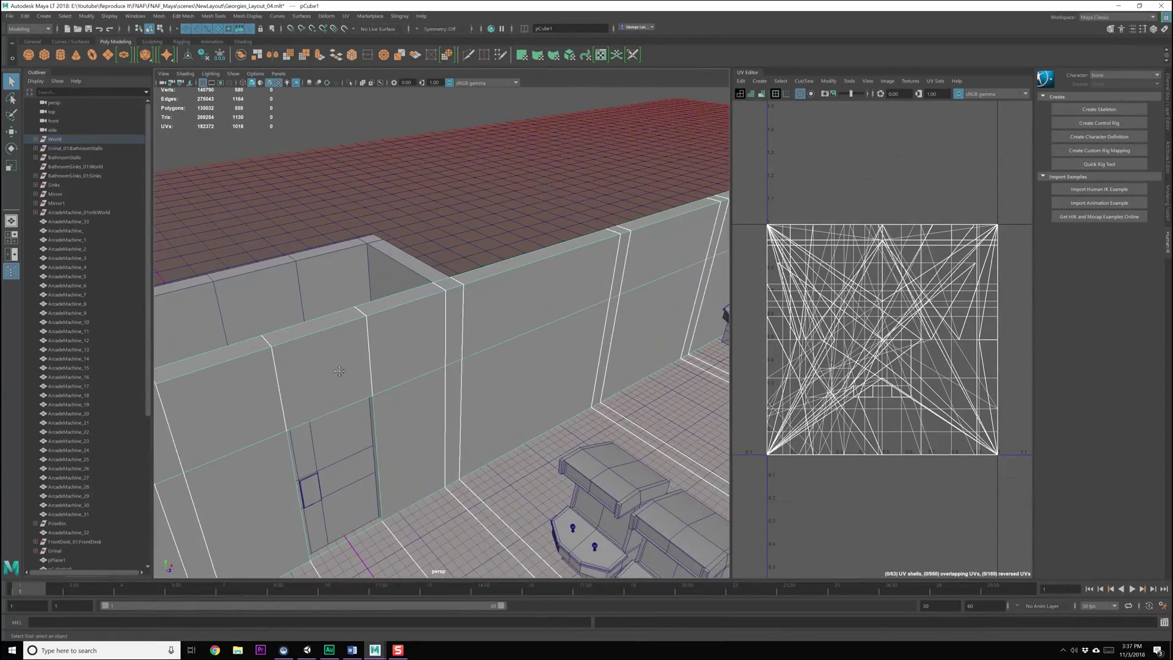
pyautogui.keyDown('alt'); pyautogui.moveTo(340, 372); pyautogui.dragTo(413, 298, button='middle'); pyautogui.keyUp('alt')
pyautogui.scroll(8, 383, 280)
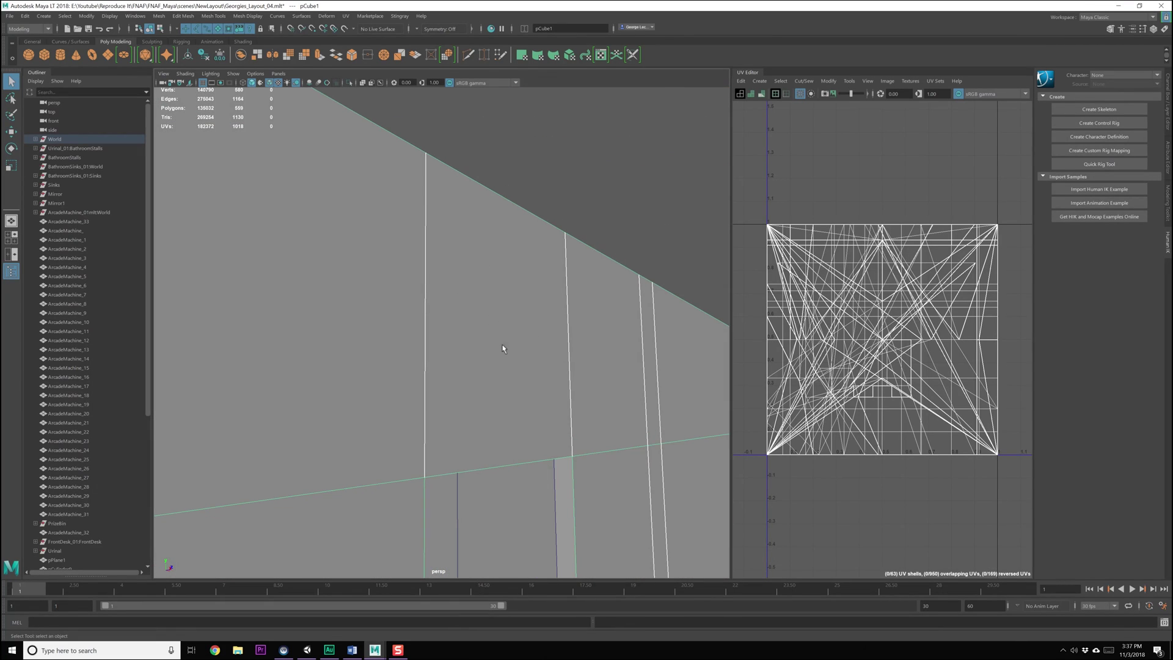
pyautogui.scroll(-10, 502, 348)
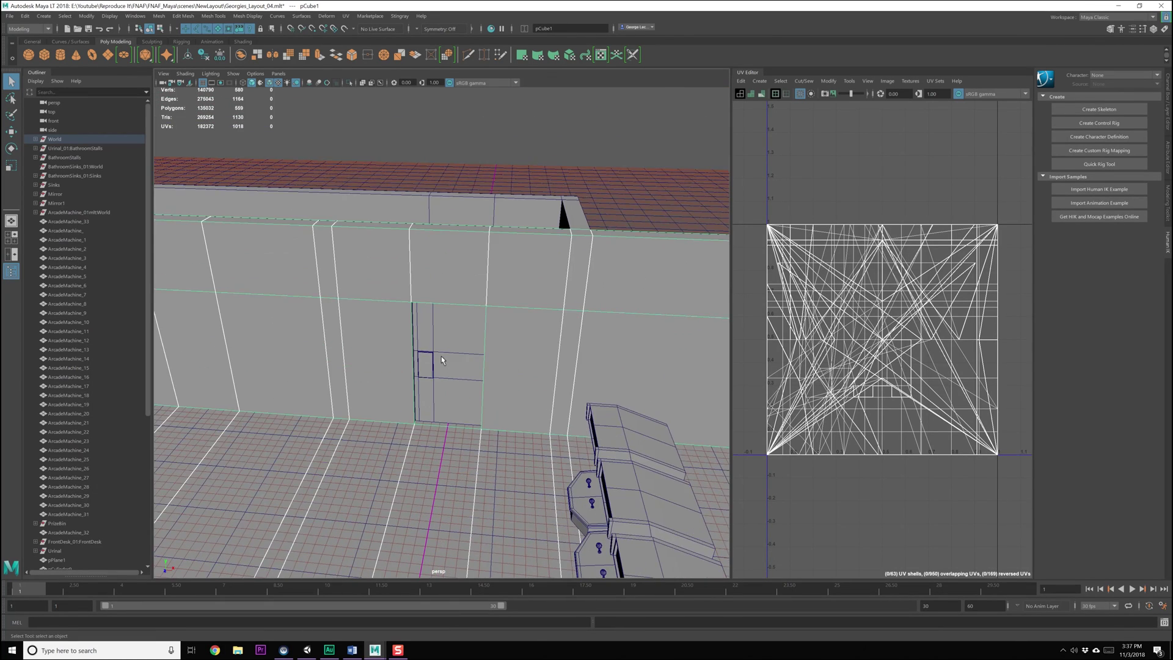
pyautogui.scroll(3, 460, 312)
pyautogui.keyDown('alt'); pyautogui.moveTo(482, 276); pyautogui.dragTo(432, 374); pyautogui.keyUp('alt')
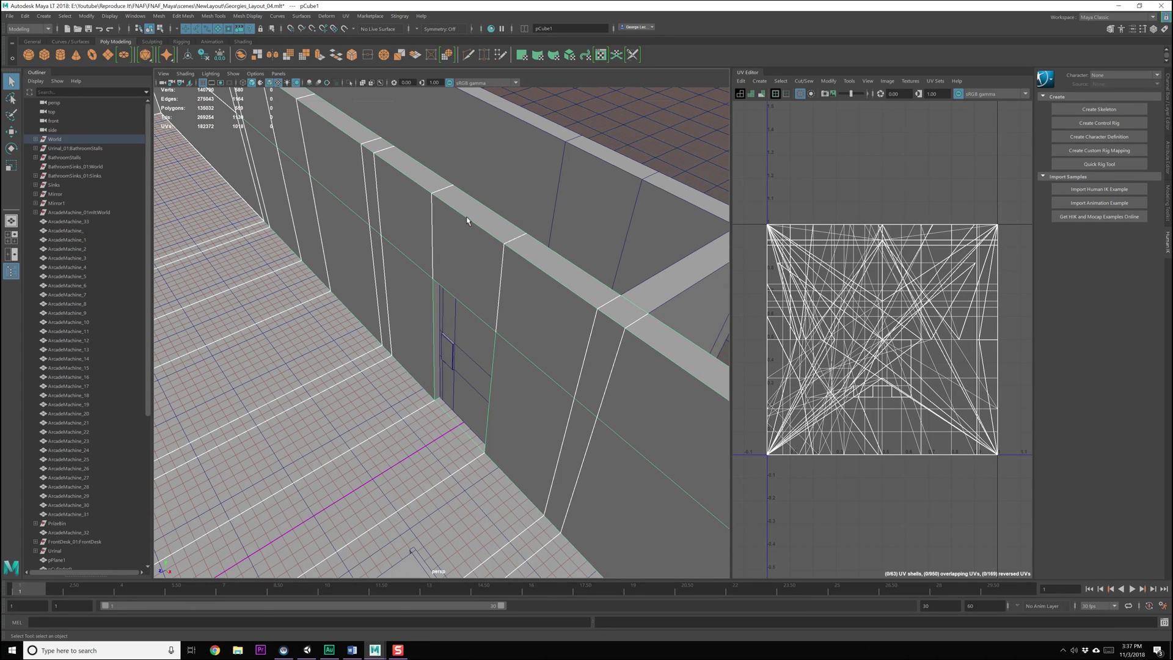
pyautogui.keyDown('alt'); pyautogui.moveTo(447, 413); pyautogui.dragTo(431, 360); pyautogui.keyUp('alt')
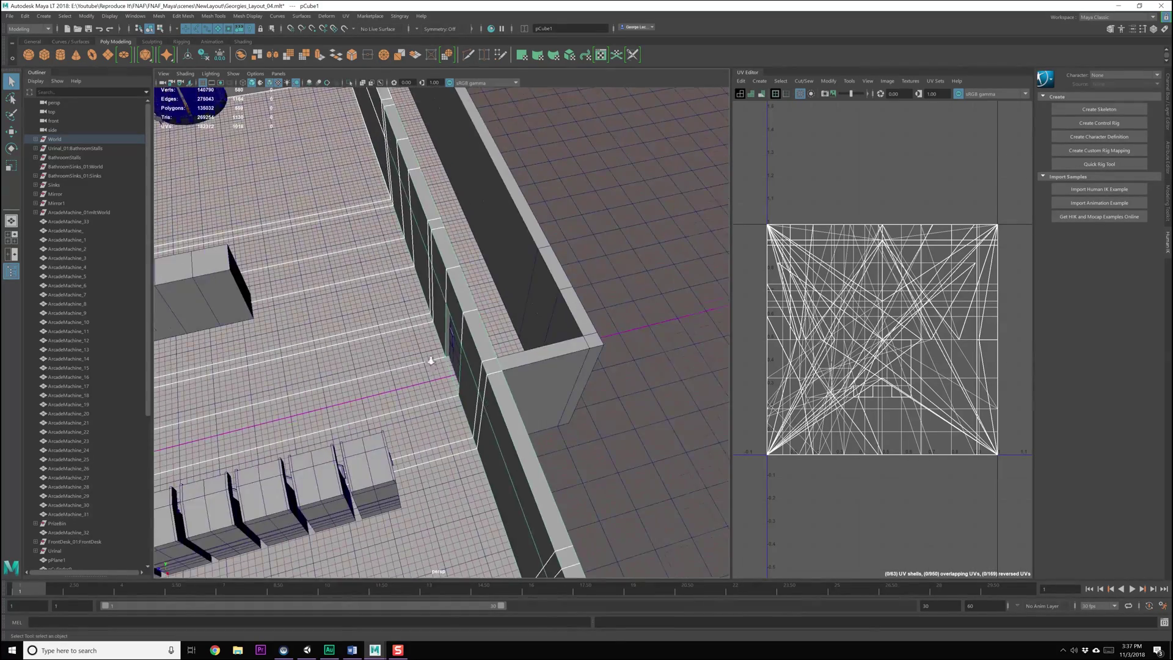
pyautogui.scroll(-5, 430, 361)
pyautogui.scroll(4, 373, 231)
# Step: Switch the main wall mesh pCube1 to face selection and set the selection constraint to Angle
pyautogui.moveTo(372, 231); pyautogui.dragTo(369, 246, button='right')
pyautogui.click(370, 263)
pyautogui.keyDown('alt'); pyautogui.moveTo(371, 264); pyautogui.dragTo(429, 287); pyautogui.keyUp('alt')
pyautogui.click(1110, 29)
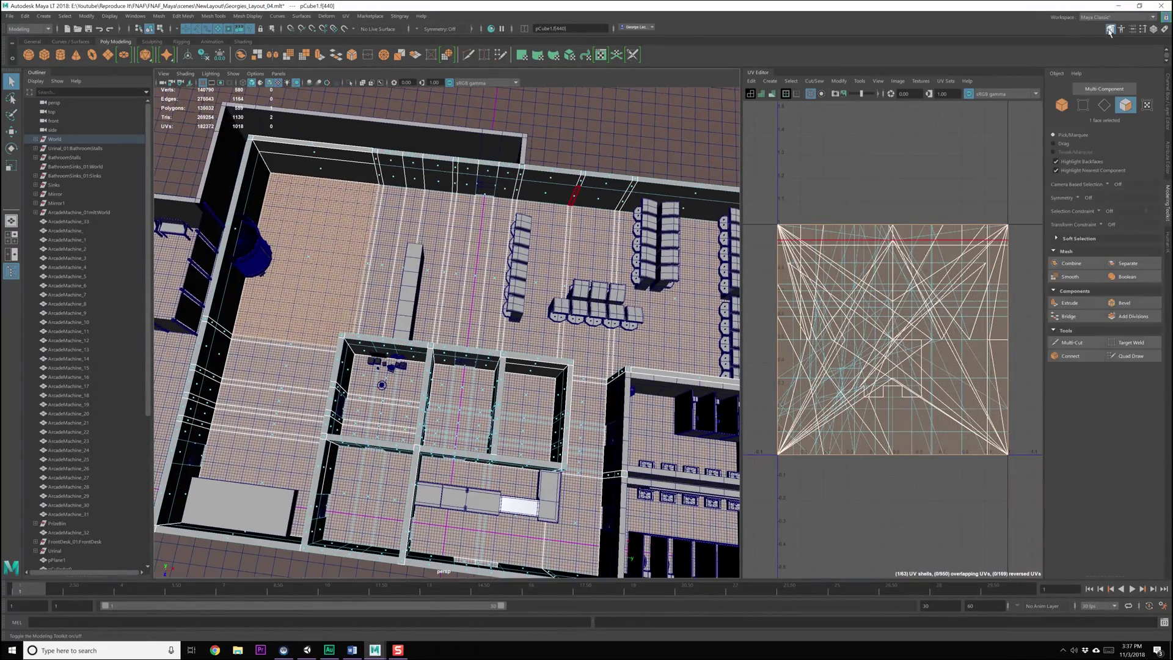
pyautogui.click(1097, 212)
pyautogui.click(1121, 221)
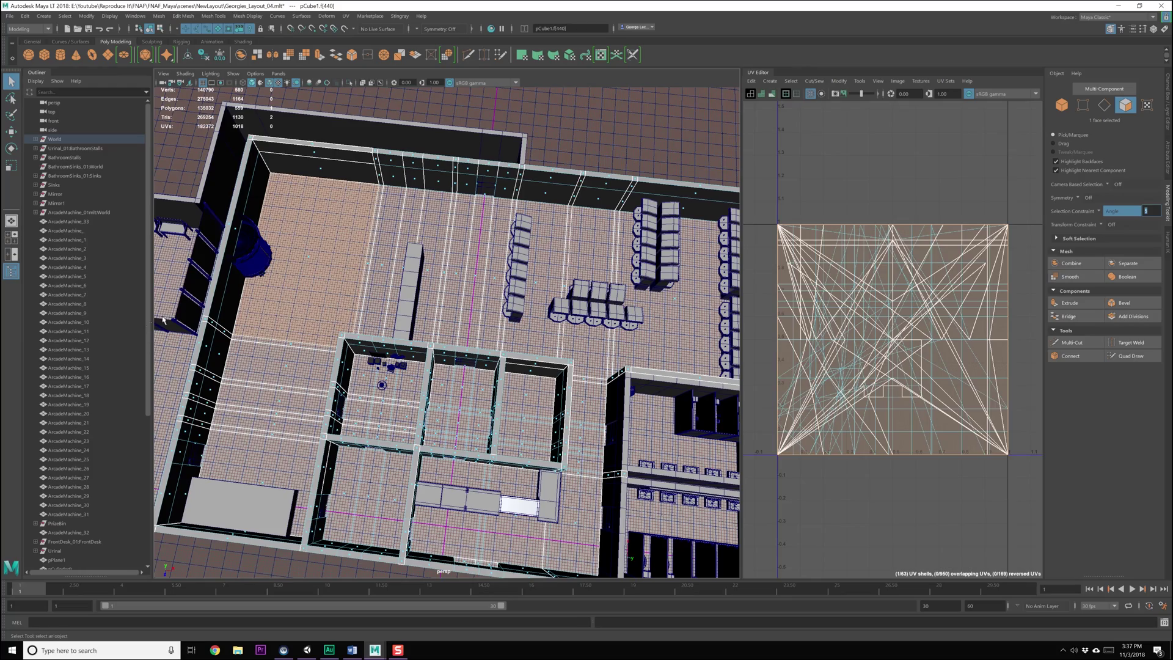
# Step: Select the main building's floor faces, extract them into a separate mesh and return to object selection
pyautogui.click(303, 268)
pyautogui.keyDown('alt'); pyautogui.moveTo(439, 310); pyautogui.dragTo(358, 351); pyautogui.keyUp('alt')
pyautogui.keyDown('alt'); pyautogui.moveTo(357, 351); pyautogui.dragTo(239, 251, button='middle'); pyautogui.keyUp('alt')
pyautogui.keyDown('alt'); pyautogui.moveTo(238, 250); pyautogui.dragTo(336, 307); pyautogui.keyUp('alt')
pyautogui.keyDown('alt'); pyautogui.moveTo(336, 307); pyautogui.dragTo(244, 210, button='right'); pyautogui.keyUp('alt')
pyautogui.keyDown('alt'); pyautogui.moveTo(245, 211); pyautogui.dragTo(360, 226, button='middle'); pyautogui.keyUp('alt')
pyautogui.keyDown('alt'); pyautogui.moveTo(361, 226); pyautogui.dragTo(390, 256); pyautogui.keyUp('alt')
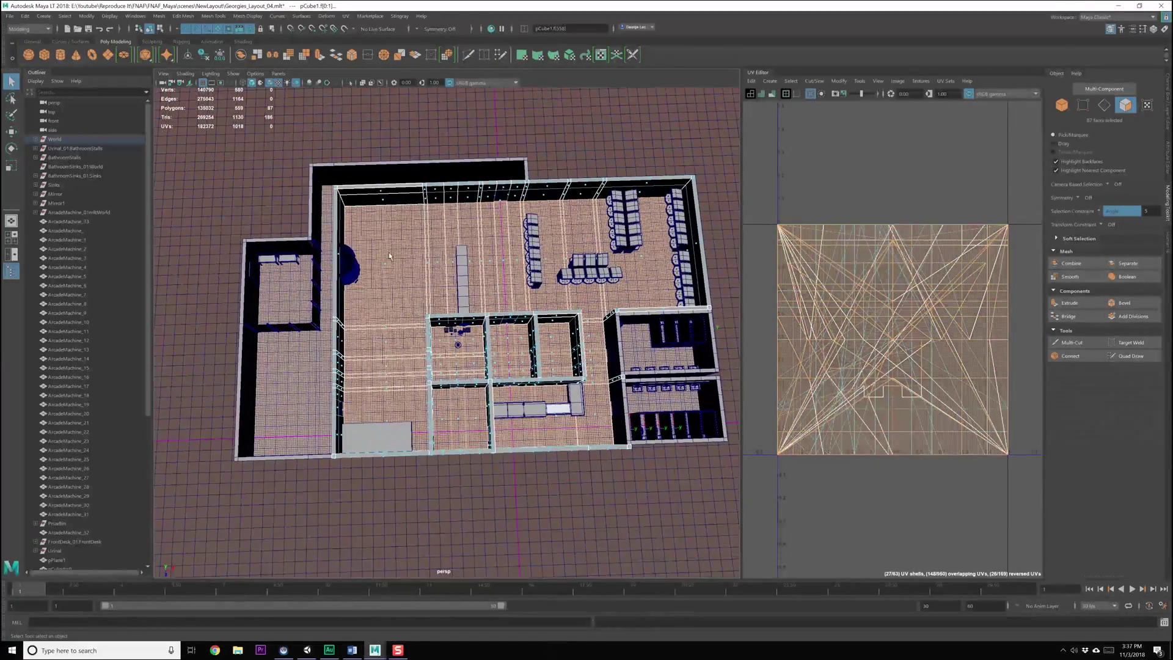
pyautogui.keyDown('shift'); pyautogui.moveTo(391, 238); pyautogui.dragTo(385, 388, button='right'); pyautogui.keyUp('shift')
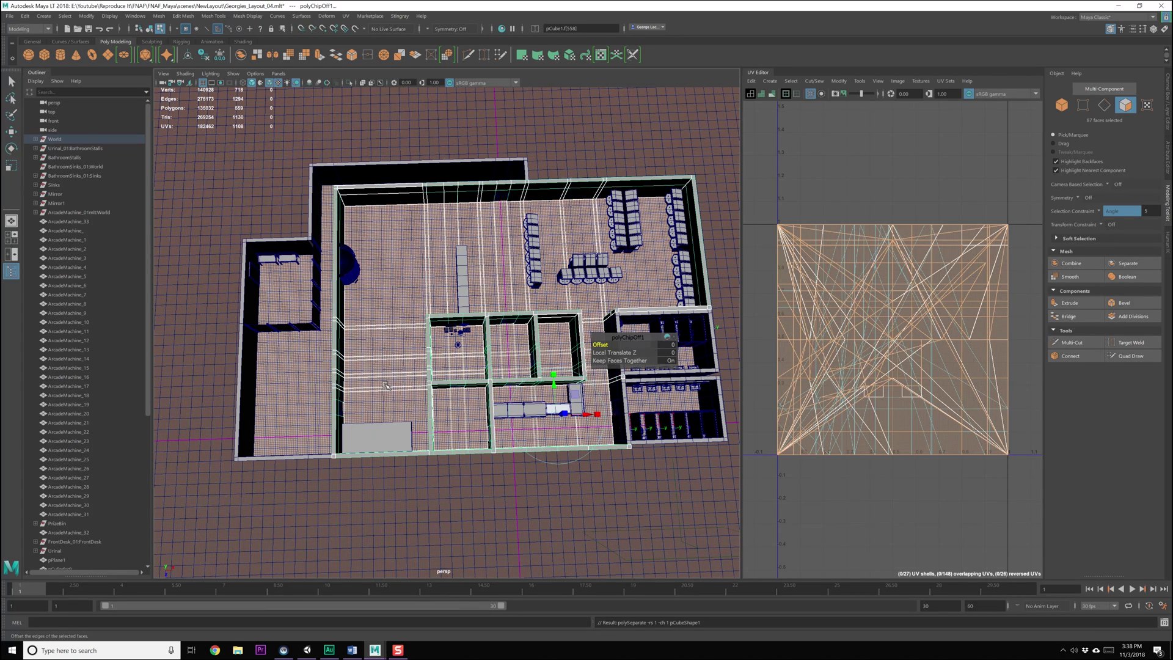
pyautogui.scroll(3, 432, 308)
pyautogui.press('F8')
pyautogui.press('F8')
pyautogui.press('F8')
pyautogui.click(388, 307)
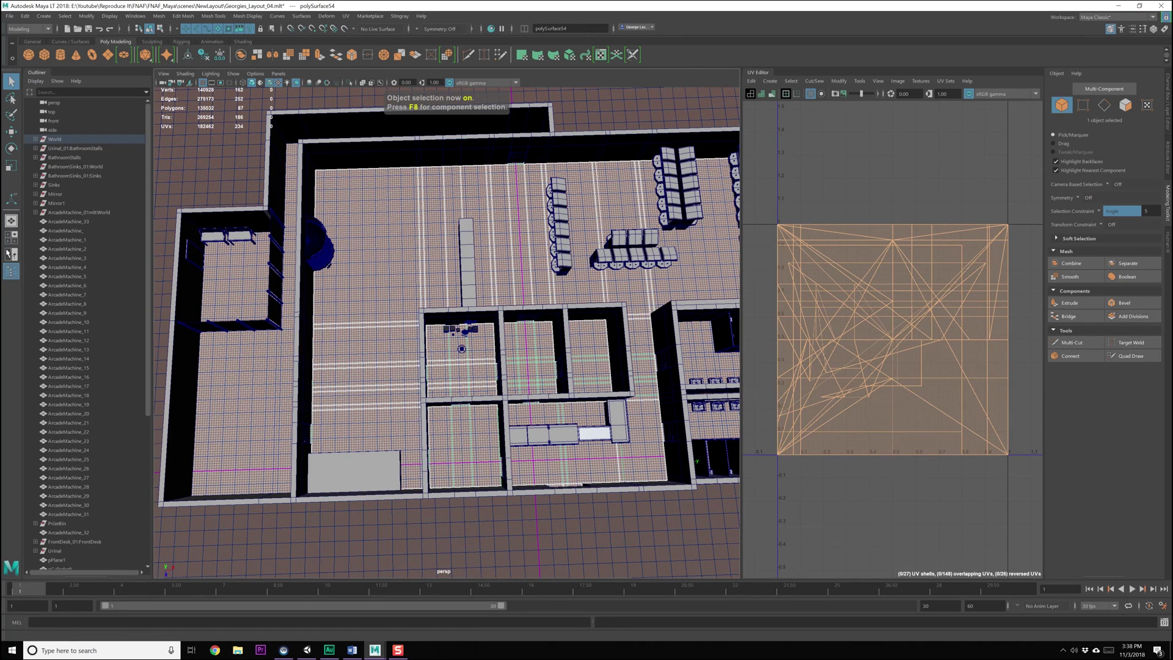
# Step: Expand the World and pCube1 groups and delete all construction history in the scene
pyautogui.click(36, 139)
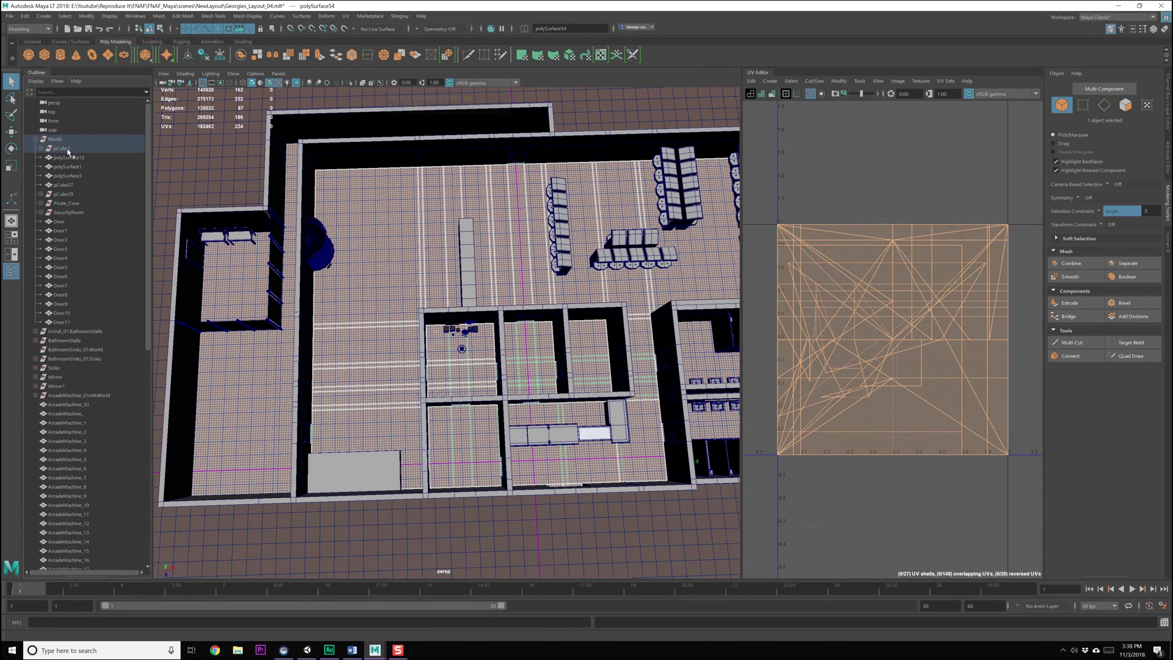
pyautogui.click(42, 148)
pyautogui.click(24, 16)
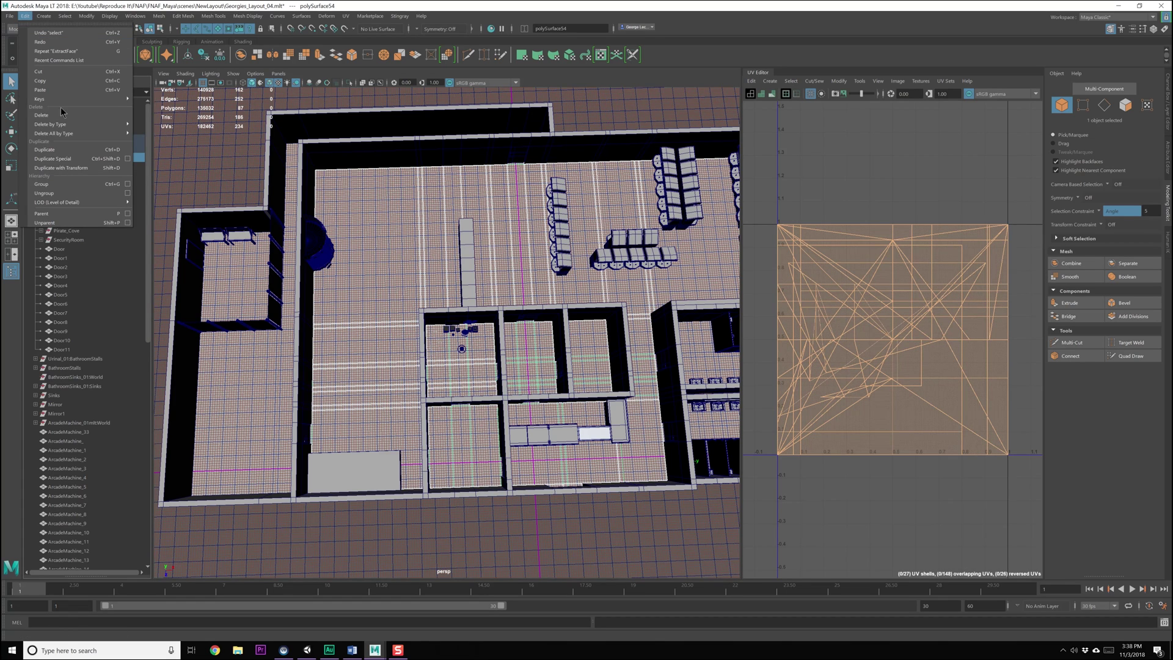
pyautogui.moveTo(122, 133)
pyautogui.click(156, 140)
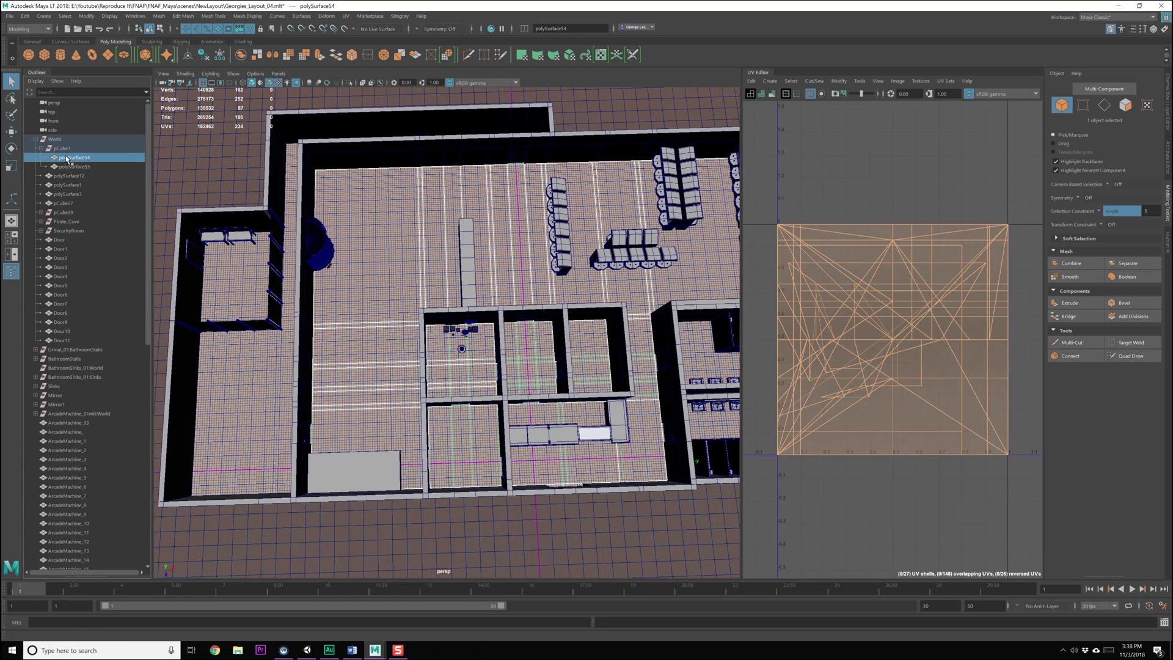
# Step: Rename the separated wall mesh Walls_Main and the separated floor mesh Floor_Main
pyautogui.click(70, 167)
pyautogui.doubleClick(70, 167)
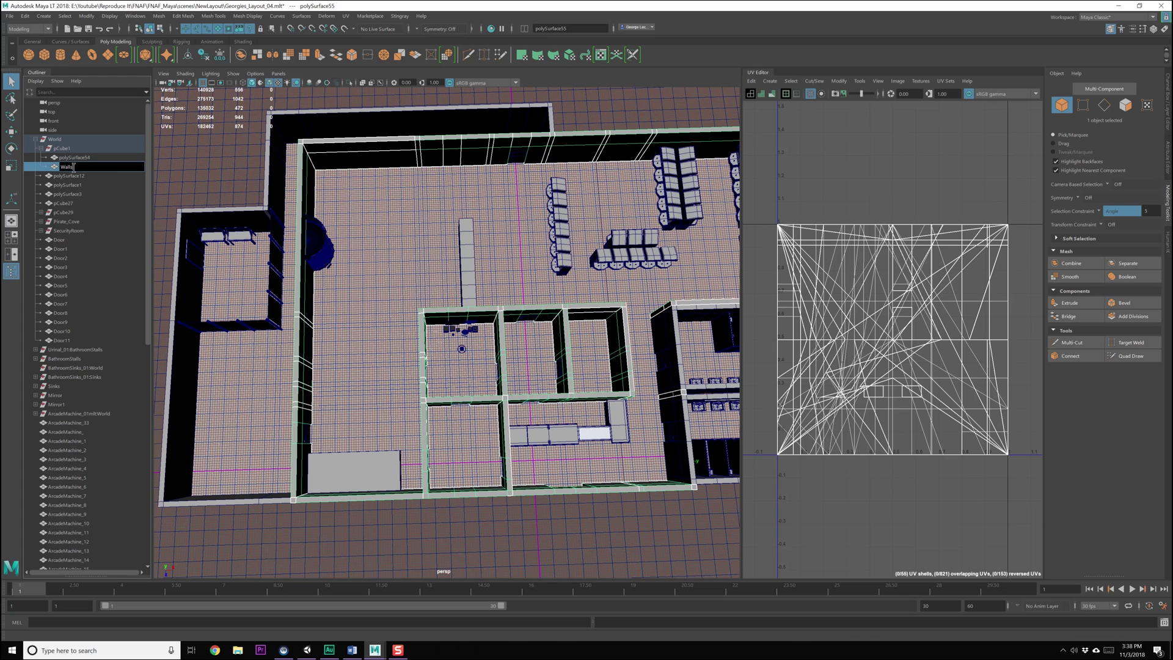
pyautogui.write('Walls_Main')
pyautogui.press('Return')
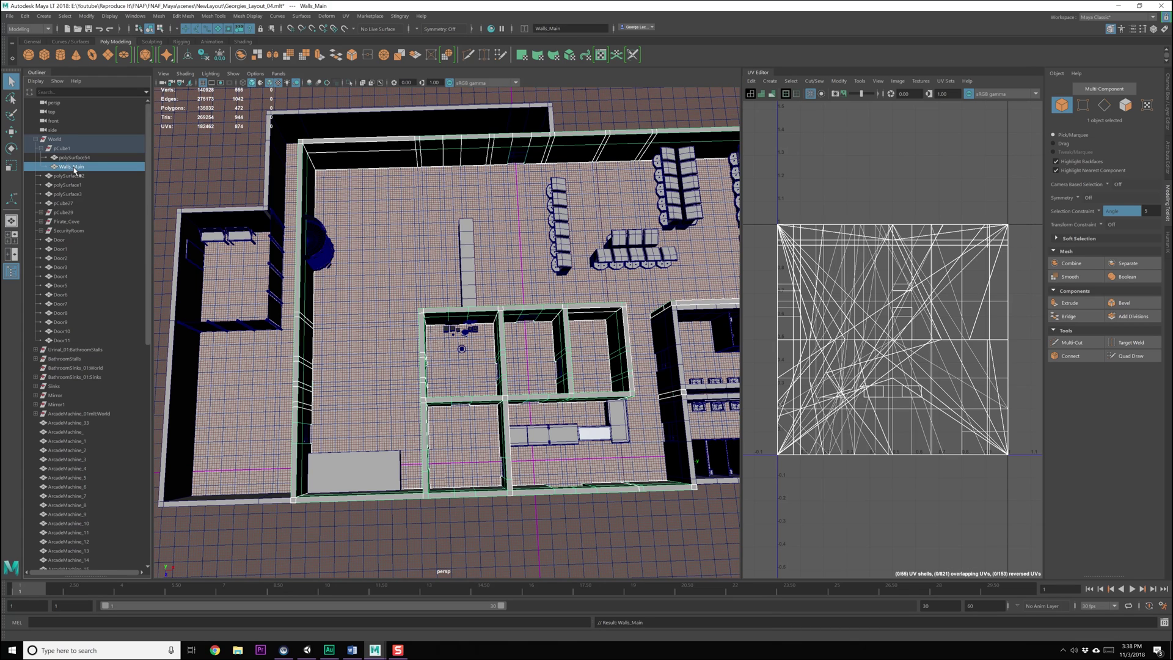
pyautogui.click(74, 158)
pyautogui.doubleClick(78, 158)
pyautogui.write('Floo')
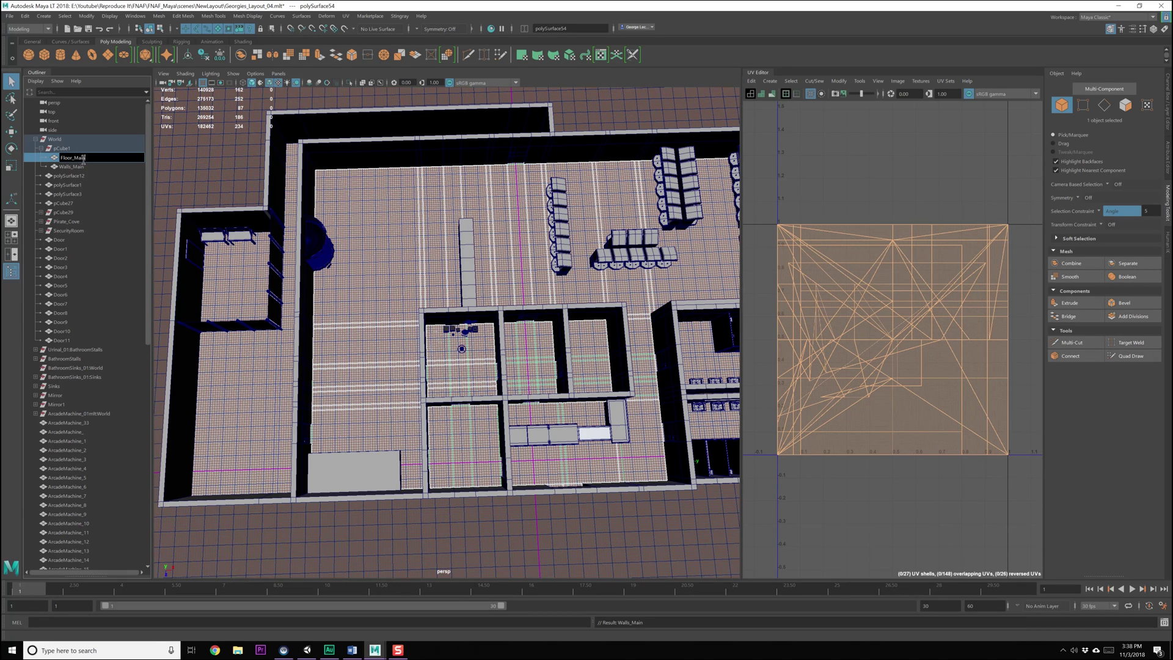
pyautogui.write('r_Main')
pyautogui.press('Return')
# Step: Ungroup pCube1 so its two meshes sit directly under World, and save the scene
pyautogui.click(62, 148)
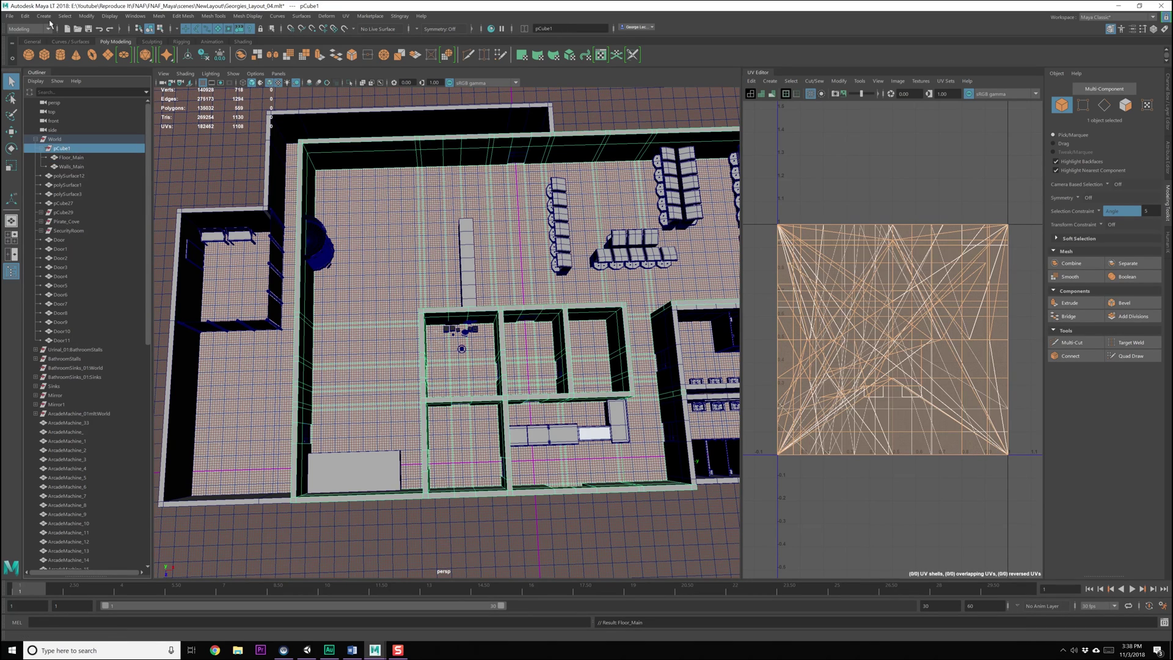
pyautogui.click(25, 16)
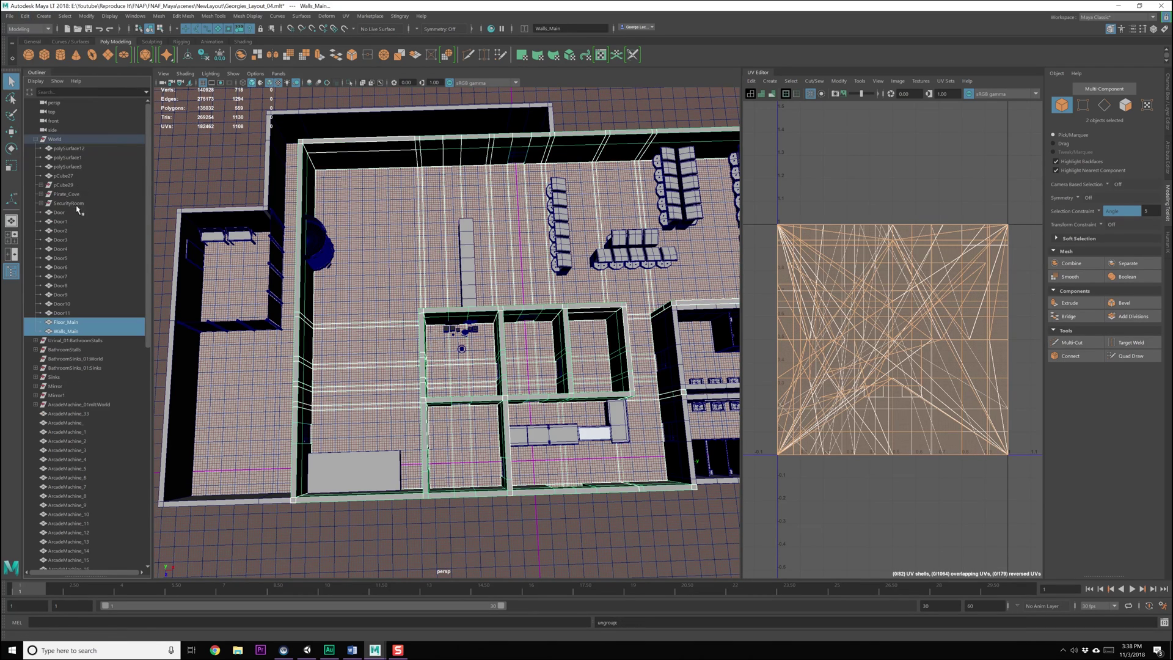
pyautogui.hotkey('ctrl', 's')
# Step: Select the floor faces of the side wing mesh polySurface35, including its room and corridor
pyautogui.keyDown('alt'); pyautogui.moveTo(386, 245); pyautogui.dragTo(565, 292, button='middle'); pyautogui.keyUp('alt')
pyautogui.click(418, 438)
pyautogui.keyDown('alt'); pyautogui.moveTo(644, 408); pyautogui.dragTo(252, 319, button='middle'); pyautogui.keyUp('alt')
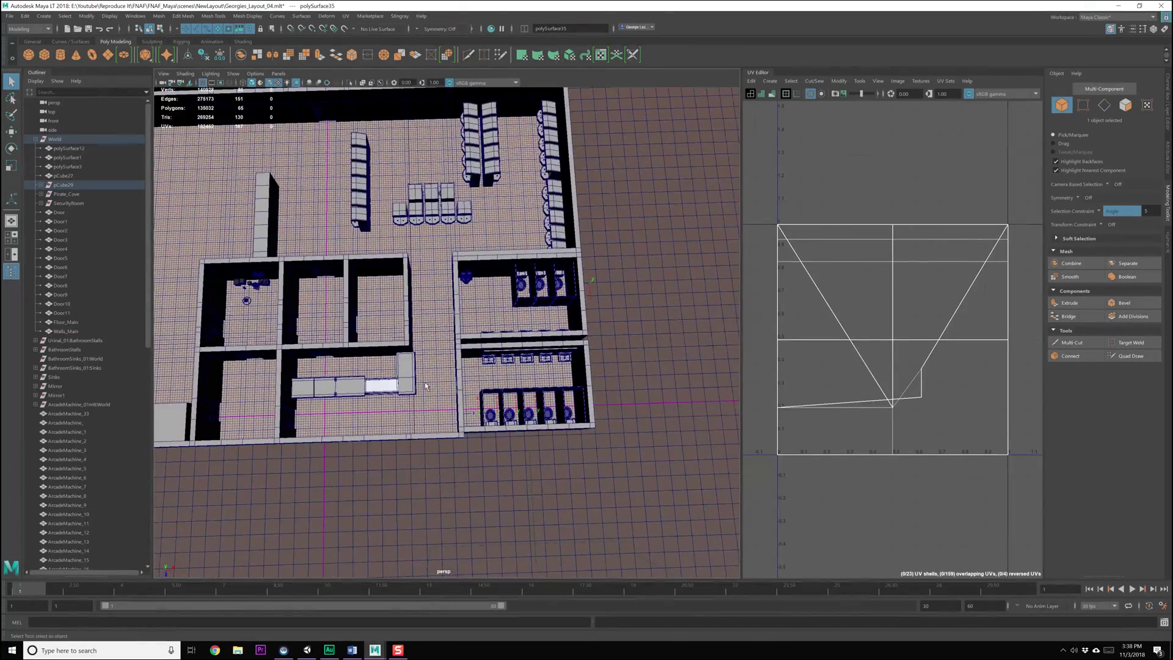
pyautogui.keyDown('alt'); pyautogui.moveTo(423, 384); pyautogui.dragTo(611, 374, button='middle'); pyautogui.keyUp('alt')
pyautogui.keyDown('alt'); pyautogui.moveTo(611, 374); pyautogui.dragTo(441, 350); pyautogui.keyUp('alt')
pyautogui.rightClick(433, 351)
pyautogui.moveTo(435, 359); pyautogui.dragTo(435, 361, button='right')
pyautogui.click(432, 351)
pyautogui.moveTo(431, 343)
pyautogui.keyDown('alt'); pyautogui.mouseDown()
pyautogui.moveTo(442, 357)
pyautogui.moveTo(415, 337)
pyautogui.mouseUp(); pyautogui.keyUp('alt')
pyautogui.scroll(4, 411, 330)
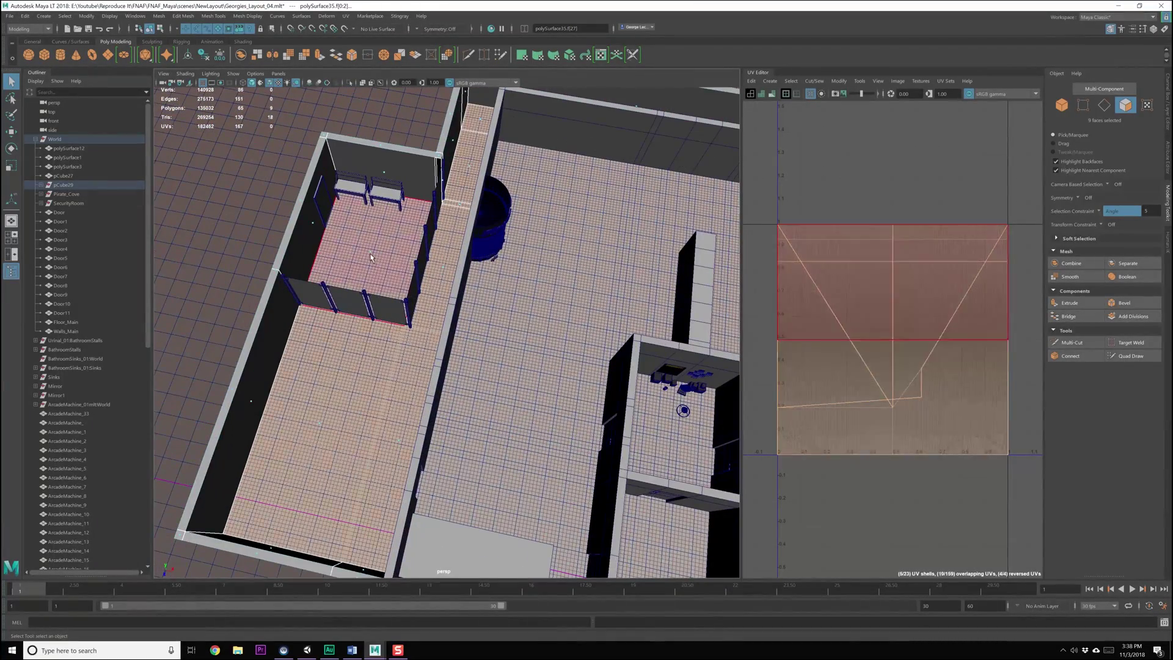
pyautogui.click(383, 260)
pyautogui.keyDown('alt'); pyautogui.moveTo(443, 275); pyautogui.dragTo(456, 349, button='middle'); pyautogui.keyUp('alt')
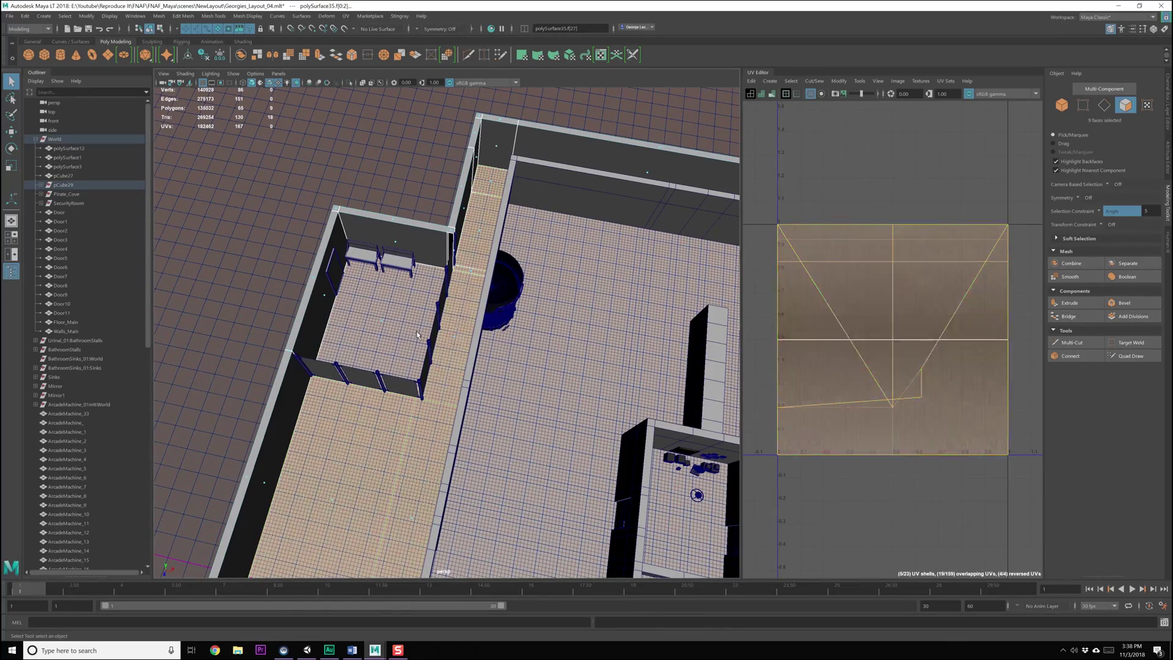
pyautogui.keyDown('shift'); pyautogui.click(454, 338); pyautogui.keyUp('shift')
# Step: Examine the floor selection across the side wing, its corridor and the adjoining rooms
pyautogui.keyDown('alt'); pyautogui.moveTo(455, 338); pyautogui.dragTo(472, 350); pyautogui.keyUp('alt')
pyautogui.scroll(-5, 465, 343)
pyautogui.keyDown('alt'); pyautogui.moveTo(460, 340); pyautogui.dragTo(414, 334, button='middle'); pyautogui.keyUp('alt')
pyautogui.keyDown('alt'); pyautogui.moveTo(406, 317); pyautogui.dragTo(385, 316); pyautogui.keyUp('alt')
pyautogui.scroll(5, 386, 316)
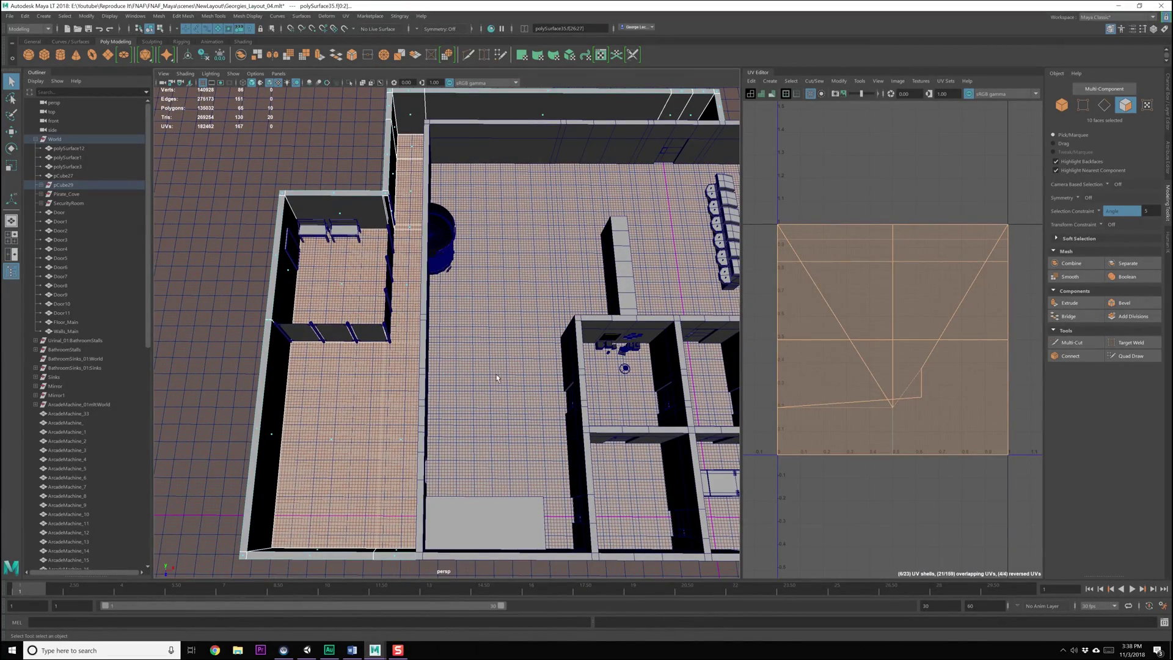
pyautogui.scroll(3, 477, 360)
pyautogui.keyDown('alt'); pyautogui.moveTo(477, 359); pyautogui.dragTo(361, 232, button='middle'); pyautogui.keyUp('alt')
pyautogui.scroll(2, 427, 357)
pyautogui.keyDown('alt'); pyautogui.moveTo(428, 357); pyautogui.dragTo(568, 317, button='middle'); pyautogui.keyUp('alt')
pyautogui.keyDown('alt'); pyautogui.moveTo(568, 317); pyautogui.dragTo(449, 321); pyautogui.keyUp('alt')
pyautogui.keyDown('alt'); pyautogui.moveTo(326, 312); pyautogui.dragTo(450, 317, button='middle'); pyautogui.keyUp('alt')
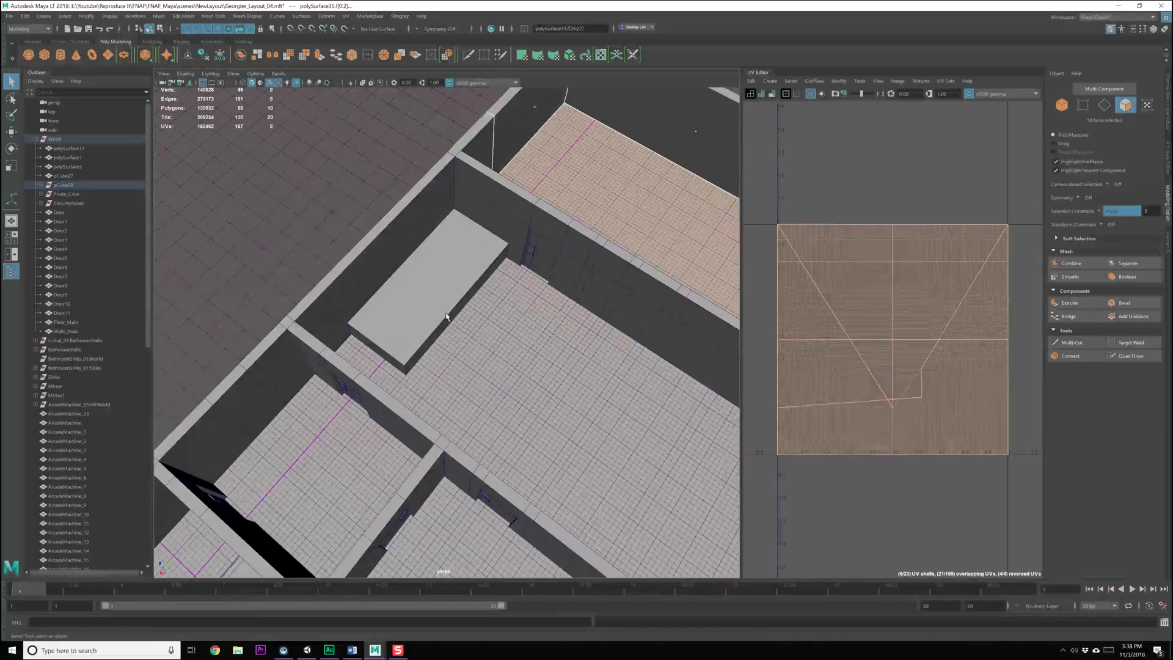
pyautogui.scroll(2, 450, 317)
pyautogui.keyDown('alt'); pyautogui.moveTo(568, 202); pyautogui.dragTo(449, 305, button='middle'); pyautogui.keyUp('alt')
pyautogui.keyDown('alt'); pyautogui.moveTo(449, 306); pyautogui.dragTo(523, 301); pyautogui.keyUp('alt')
pyautogui.scroll(-2, 523, 301)
pyautogui.keyDown('alt'); pyautogui.moveTo(523, 302); pyautogui.dragTo(475, 354, button='middle'); pyautogui.keyUp('alt')
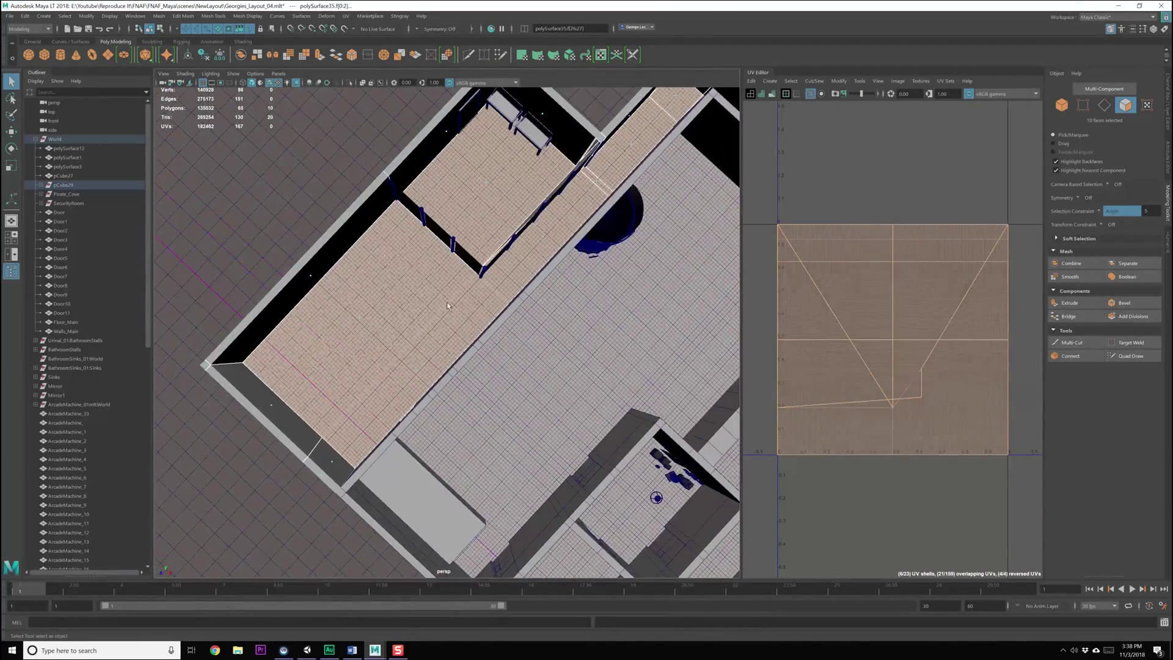
pyautogui.keyDown('alt'); pyautogui.moveTo(474, 353); pyautogui.dragTo(536, 348); pyautogui.keyUp('alt')
pyautogui.keyDown('alt'); pyautogui.moveTo(433, 268); pyautogui.dragTo(433, 330, button='middle'); pyautogui.keyUp('alt')
pyautogui.scroll(-5, 433, 329)
pyautogui.keyDown('alt'); pyautogui.moveTo(433, 330); pyautogui.dragTo(436, 355); pyautogui.keyUp('alt')
# Step: Extract the floor faces of the side wing's large open area into a separate mesh
pyautogui.click(422, 383)
pyautogui.keyDown('shift'); pyautogui.moveTo(420, 379); pyautogui.dragTo(424, 521, button='right'); pyautogui.keyUp('shift')
pyautogui.keyDown('alt'); pyautogui.moveTo(645, 302); pyautogui.dragTo(636, 304); pyautogui.keyUp('alt')
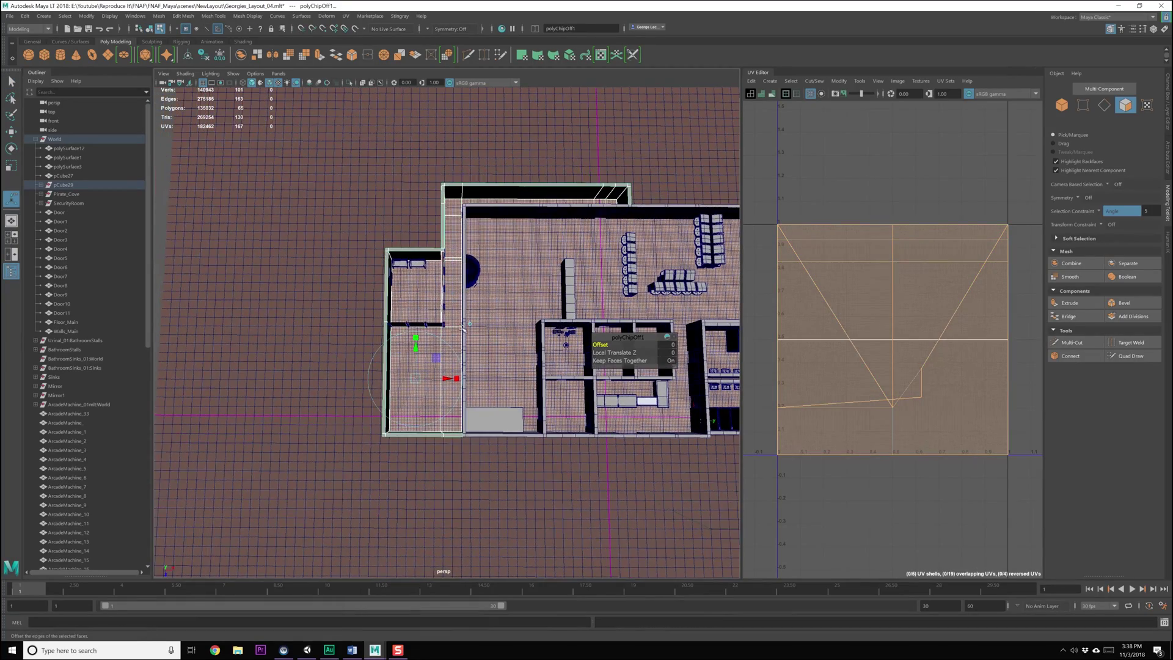
# Step: Extract the floor faces of the bathroom with three stalls into a separate mesh
pyautogui.keyDown('alt'); pyautogui.moveTo(635, 304); pyautogui.dragTo(419, 304, button='middle'); pyautogui.keyUp('alt')
pyautogui.scroll(5, 514, 348)
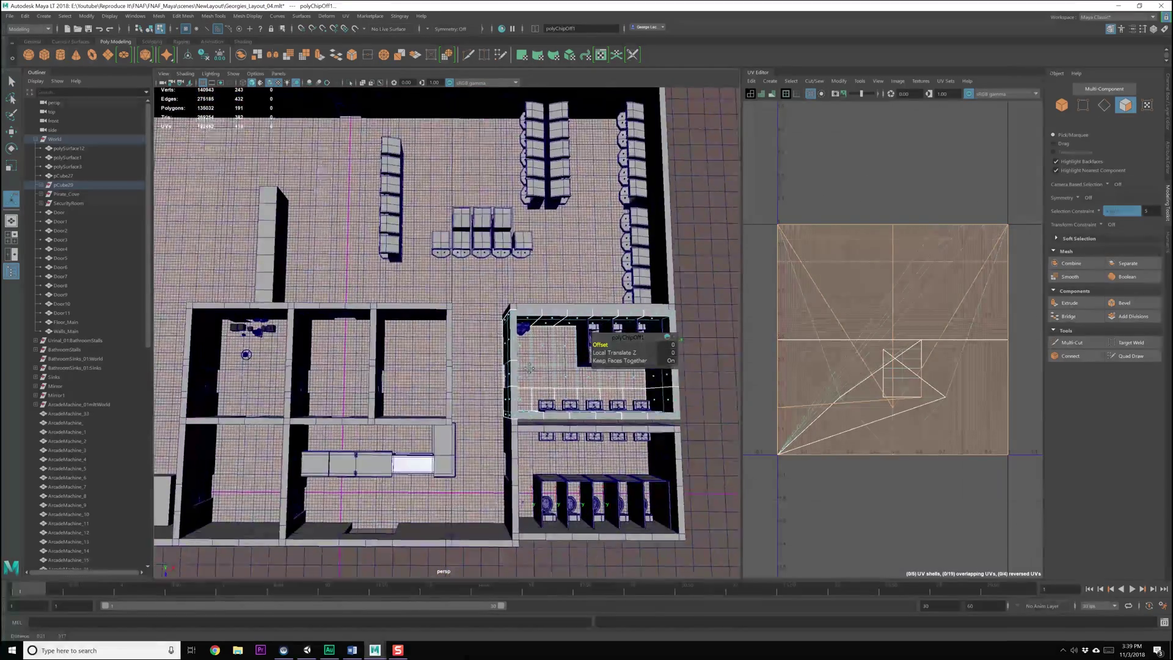
pyautogui.click(496, 356)
pyautogui.press('g')
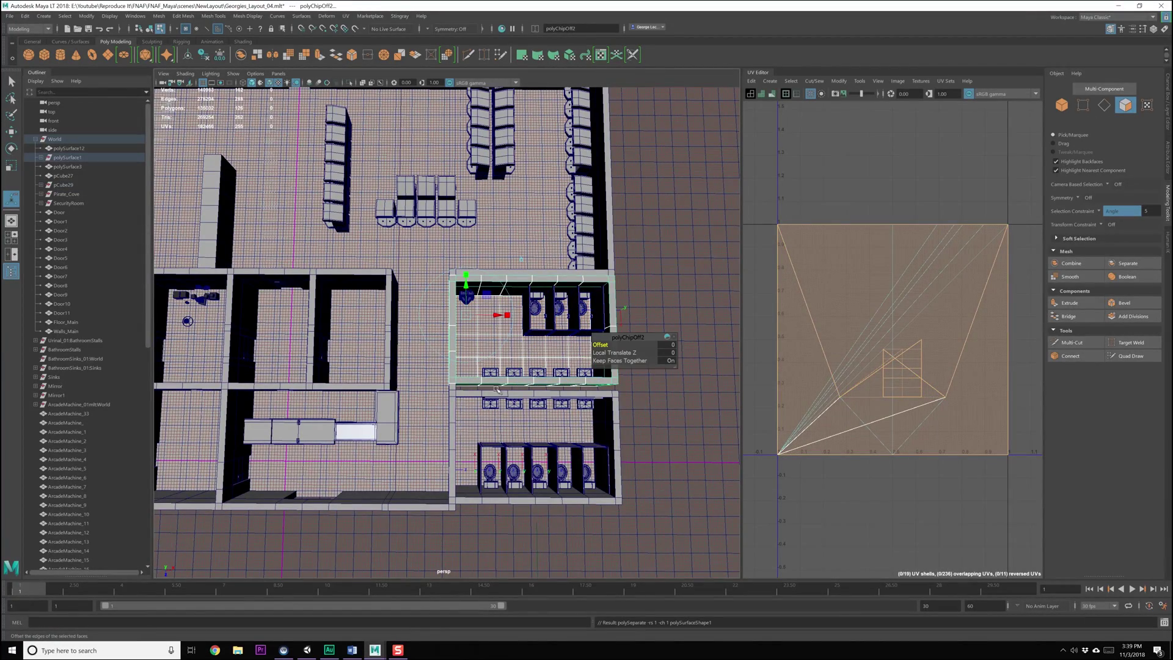
# Step: Extract the floor faces of the bathroom with five stalls and return to object selection
pyautogui.keyDown('alt'); pyautogui.moveTo(543, 431); pyautogui.dragTo(492, 364, button='middle'); pyautogui.keyUp('alt')
pyautogui.scroll(5, 492, 364)
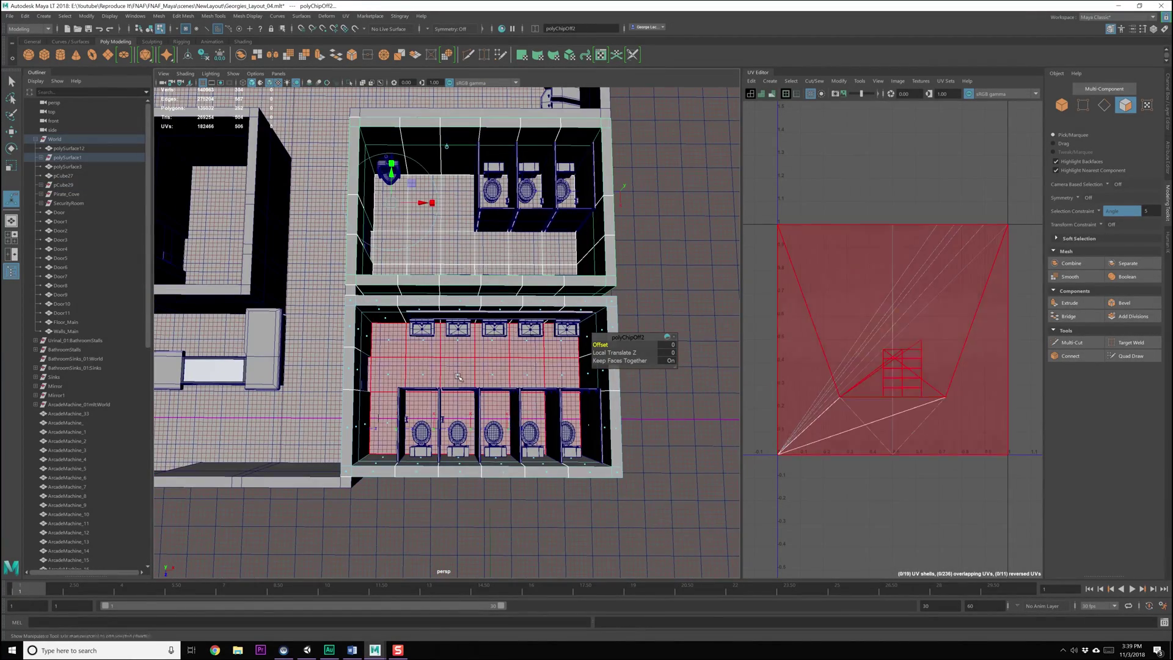
pyautogui.click(469, 373)
pyautogui.press('g')
pyautogui.press('q')
pyautogui.press('F8')
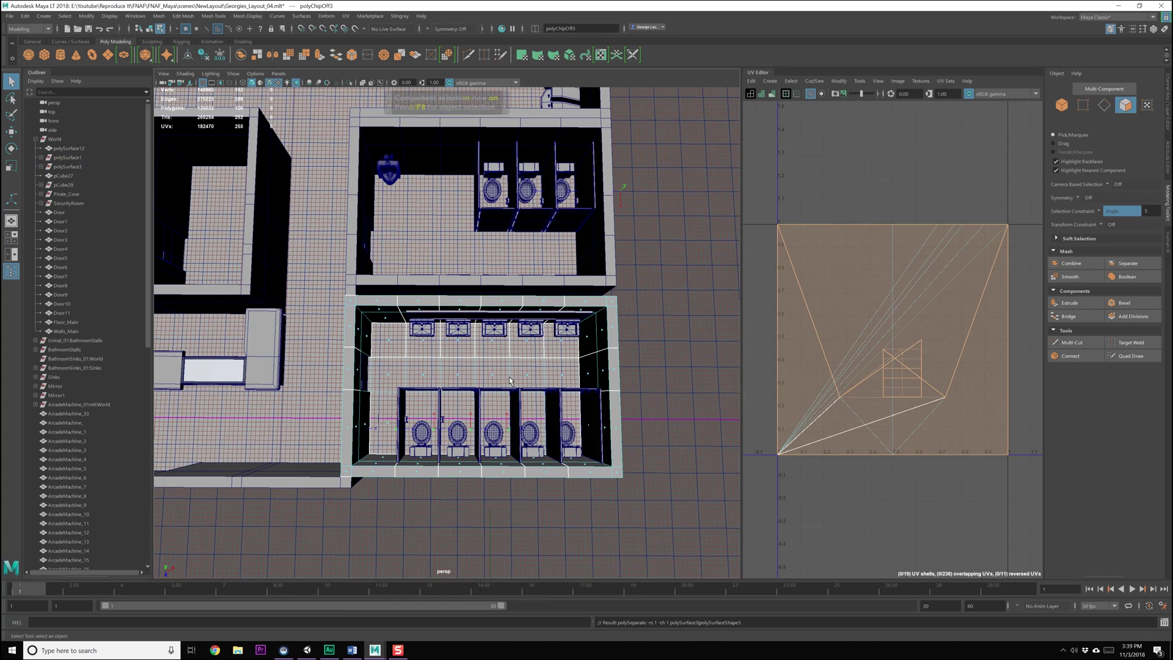
# Step: Save the scene as Georgies_Layout_05.mlt in the NewLayout folder
pyautogui.hotkey('ctrl', 's')
pyautogui.scroll(-3, 430, 237)
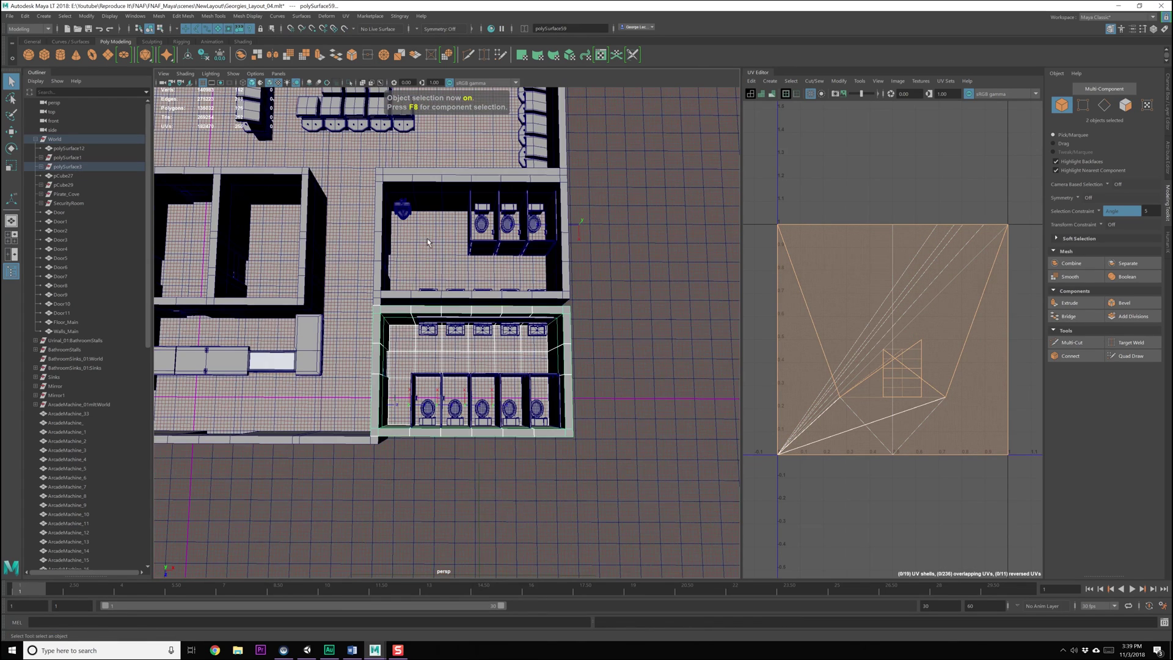
pyautogui.click(429, 237)
pyautogui.click(10, 16)
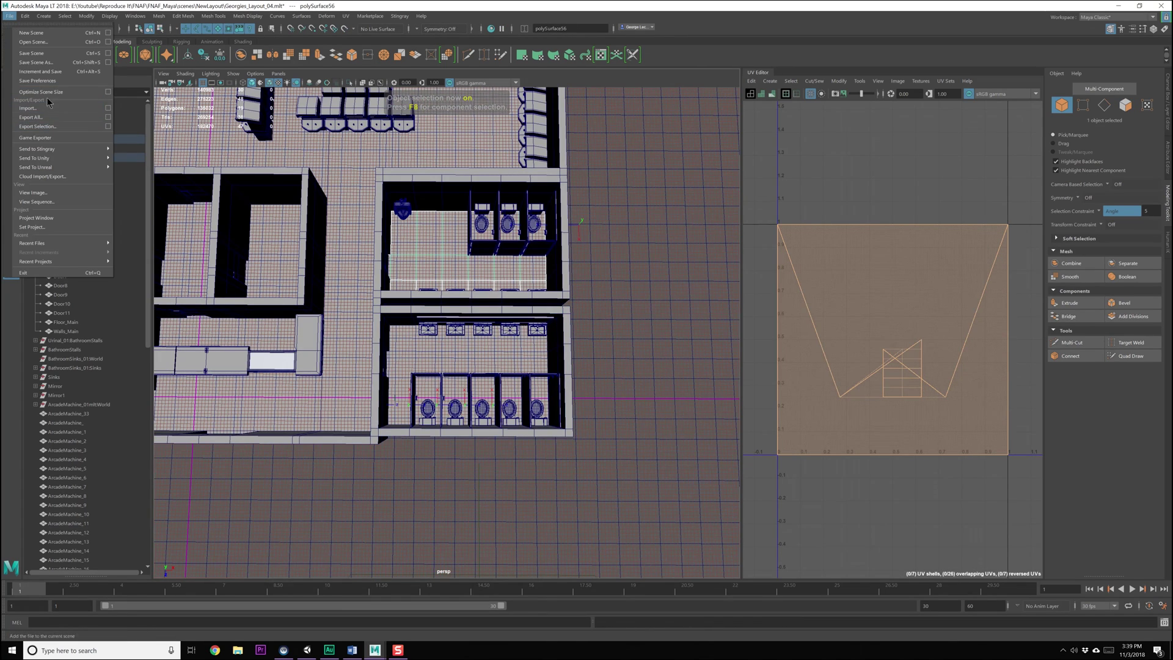
pyautogui.click(35, 62)
pyautogui.click(314, 347)
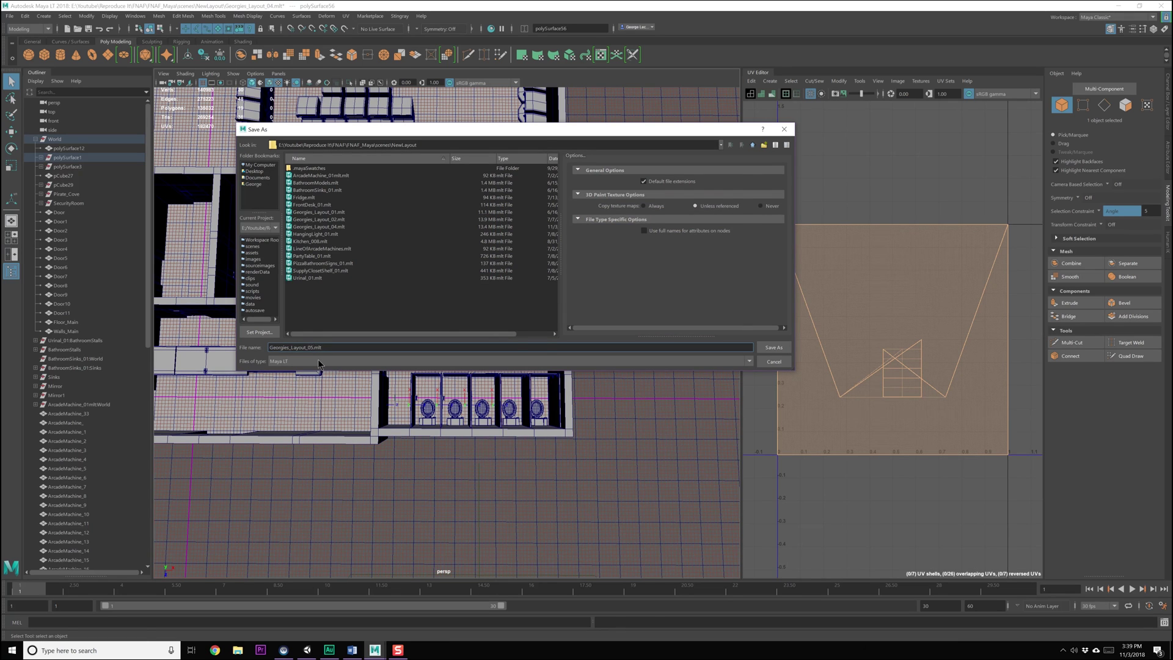
pyautogui.press('Return')
# Step: Extract the floor of the enclosed room in the side wing and return to object selection
pyautogui.scroll(3, 540, 347)
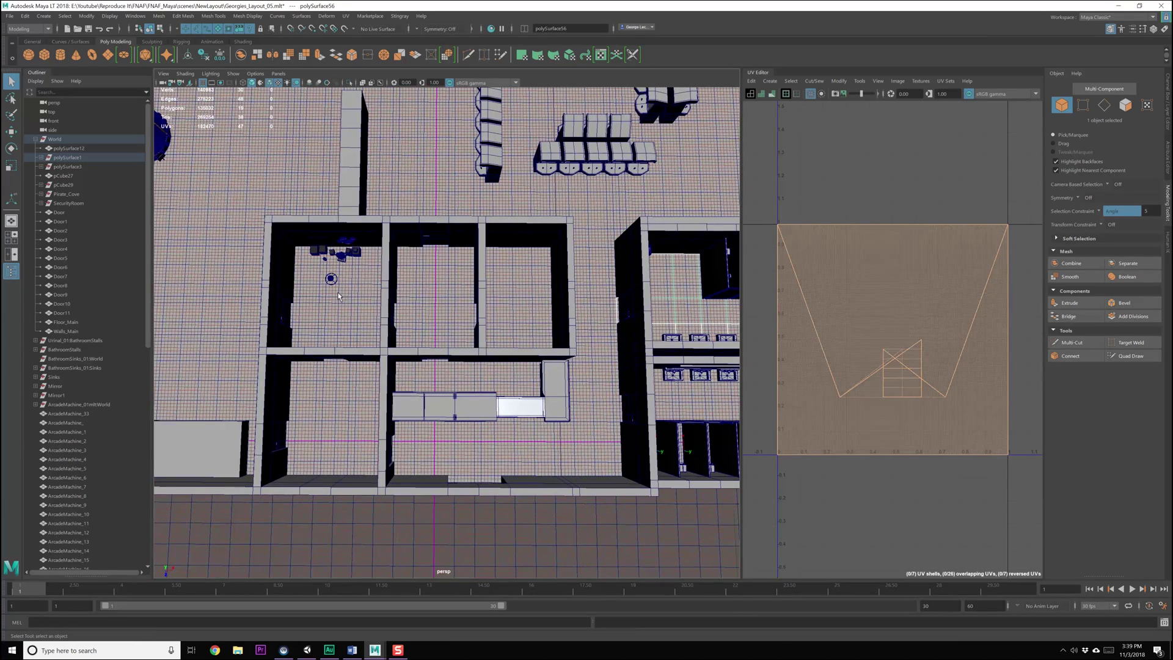
pyautogui.click(338, 293)
pyautogui.keyDown('alt'); pyautogui.moveTo(338, 293); pyautogui.dragTo(601, 333); pyautogui.keyUp('alt')
pyautogui.scroll(-4, 602, 333)
pyautogui.click(331, 370)
pyautogui.keyDown('alt'); pyautogui.moveTo(336, 213); pyautogui.dragTo(390, 284, button='middle'); pyautogui.keyUp('alt')
pyautogui.click(356, 289)
pyautogui.moveTo(379, 288); pyautogui.dragTo(384, 441, button='right')
pyautogui.click(376, 299)
pyautogui.press('q')
pyautogui.press('F8')
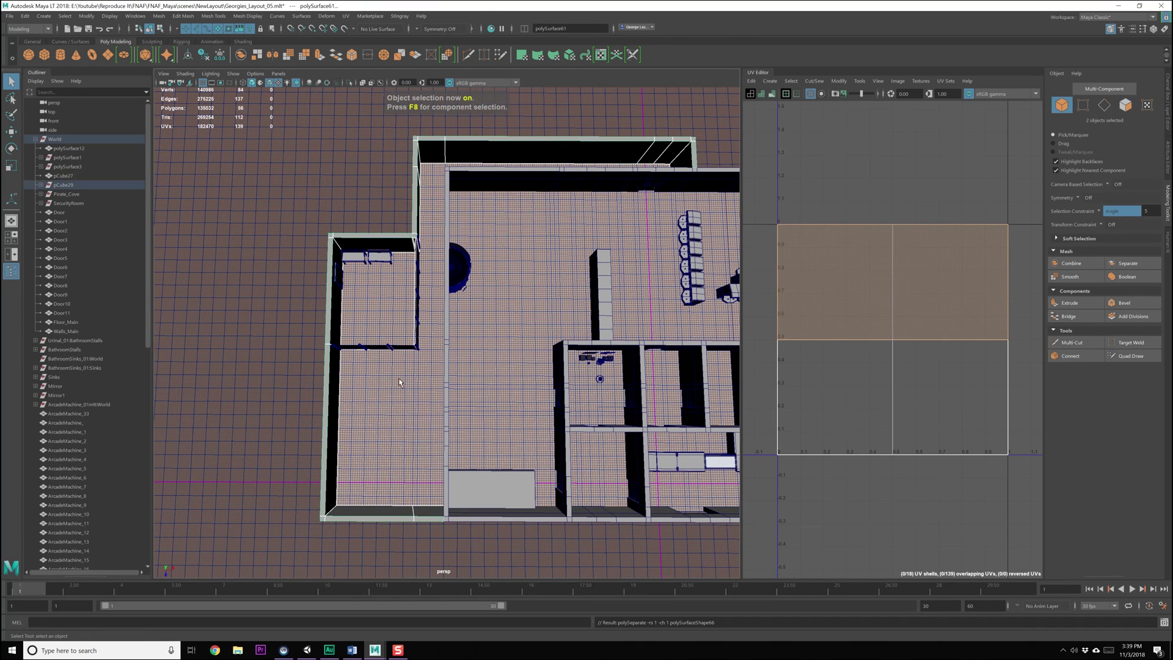
# Step: Select the side wing's floor mesh polySurface60 and delete all construction history in the scene
pyautogui.hotkey('ctrl', 'a')
pyautogui.click(396, 405)
pyautogui.keyDown('alt'); pyautogui.moveTo(366, 378); pyautogui.dragTo(378, 388, button='middle'); pyautogui.keyUp('alt')
pyautogui.scroll(3, 376, 372)
pyautogui.click(373, 359)
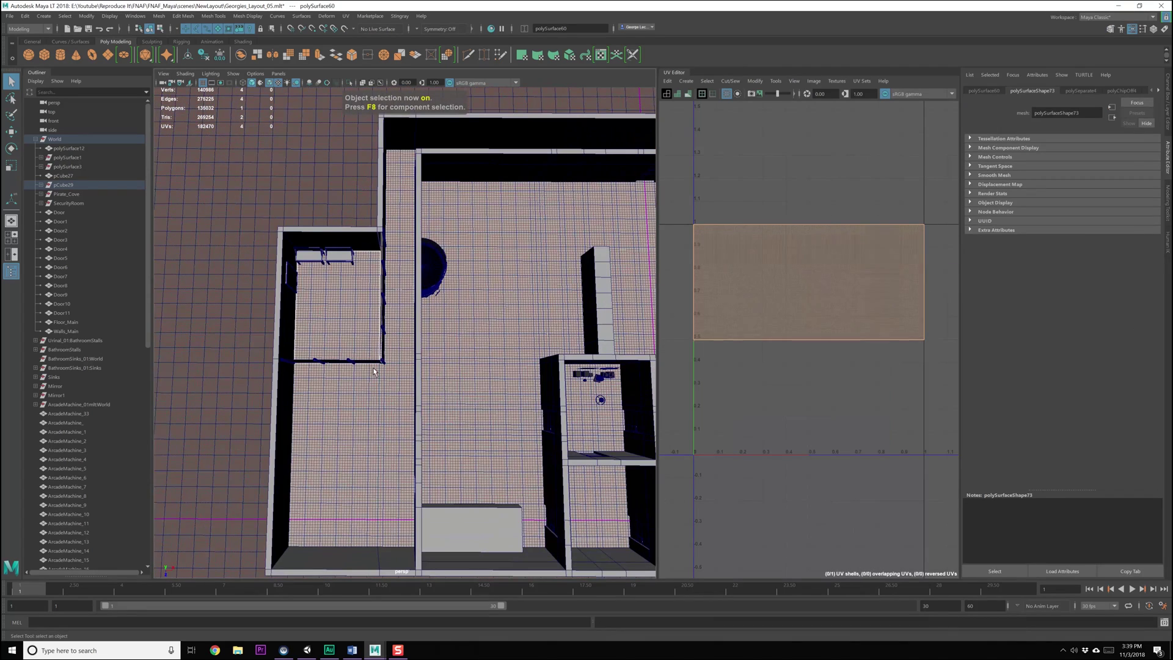
pyautogui.click(26, 16)
pyautogui.moveTo(65, 132)
pyautogui.click(145, 139)
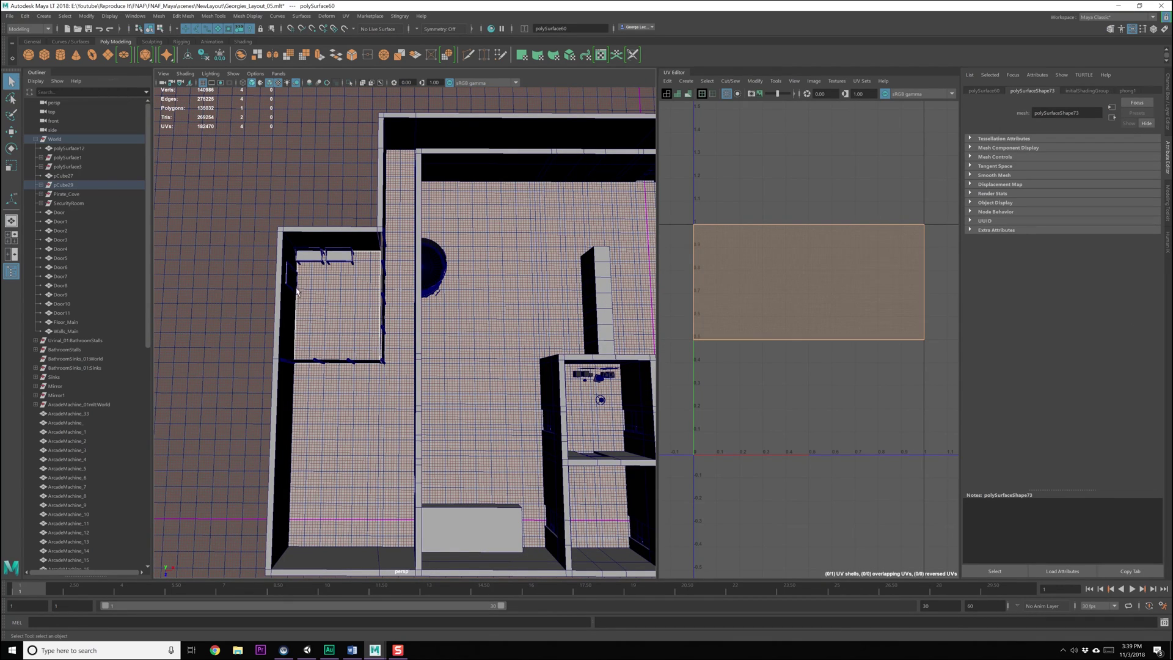
# Step: Expand the pCube29 hierarchy and move polySurface60 out of it directly under World
pyautogui.click(42, 185)
pyautogui.click(48, 194)
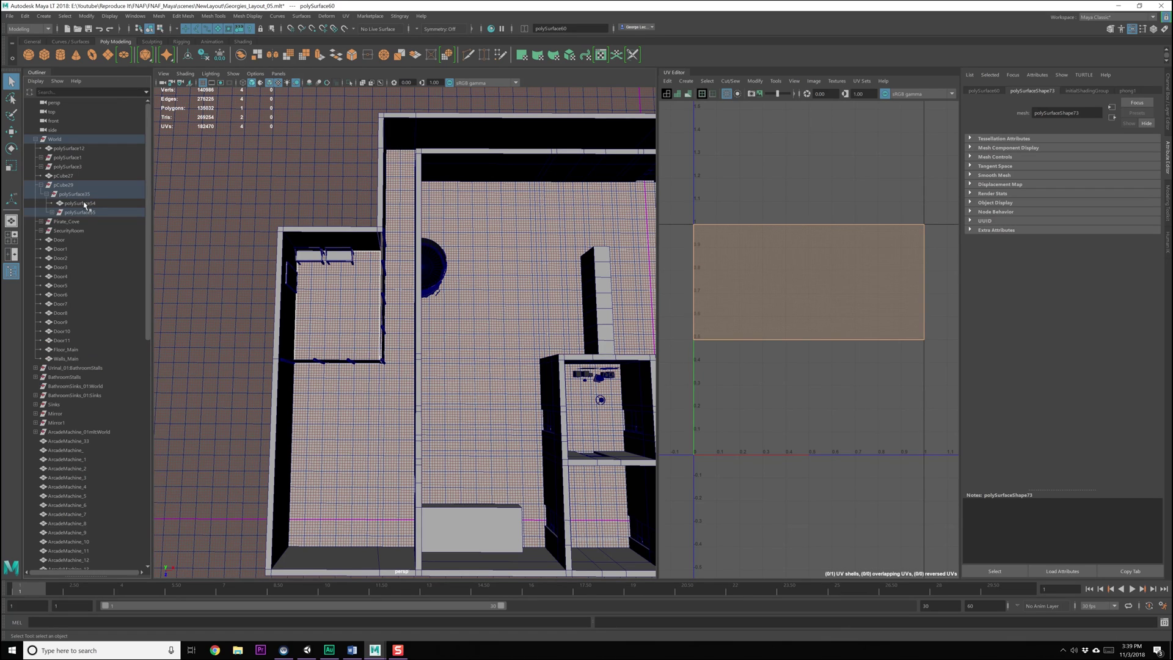
pyautogui.click(52, 212)
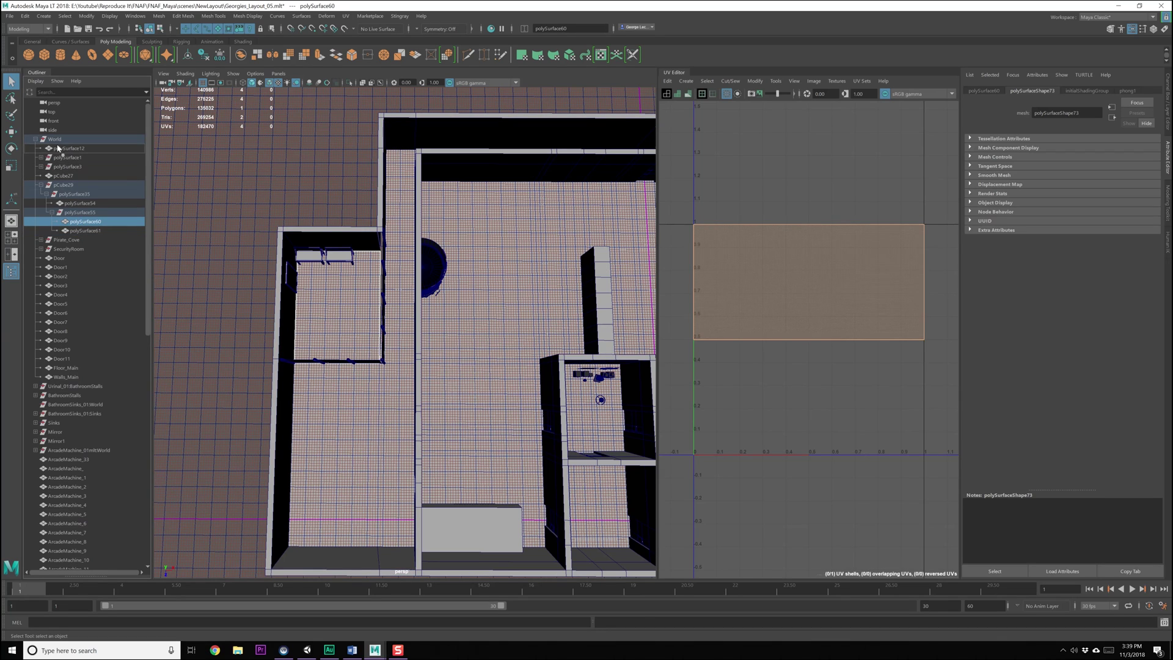
pyautogui.hotkey('shift', 'p')
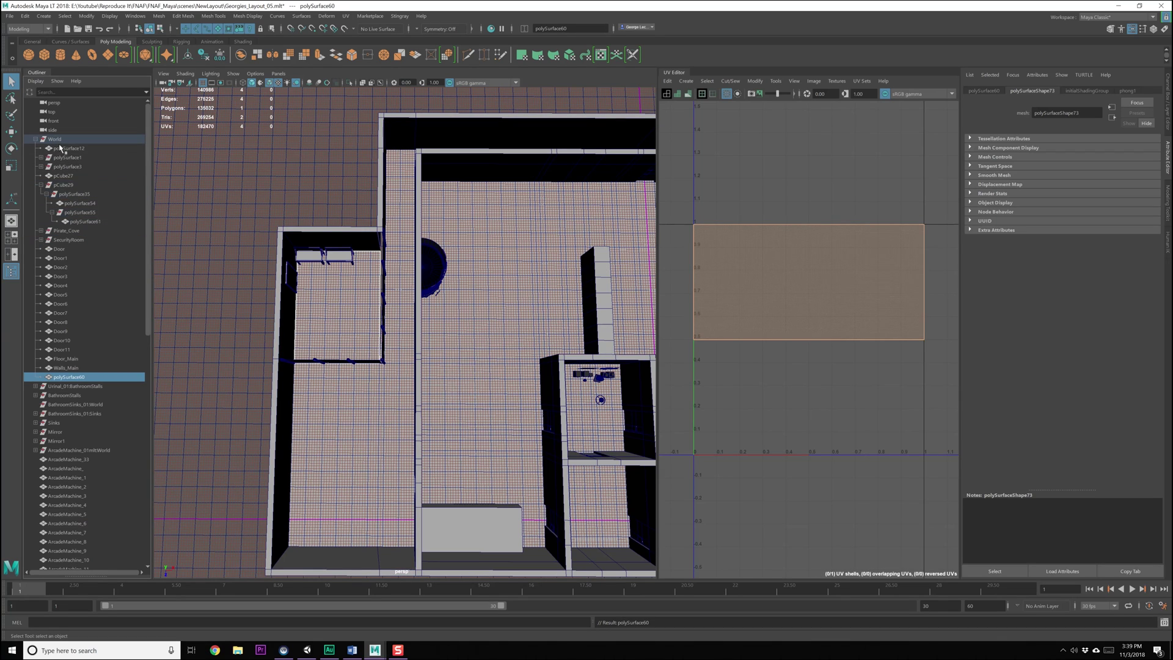
# Step: Move polySurface61 and polySurface54 out of the pCube29 hierarchy and parent them directly under the World group
pyautogui.click(80, 221)
pyautogui.moveTo(80, 222); pyautogui.dragTo(56, 139, button='middle')
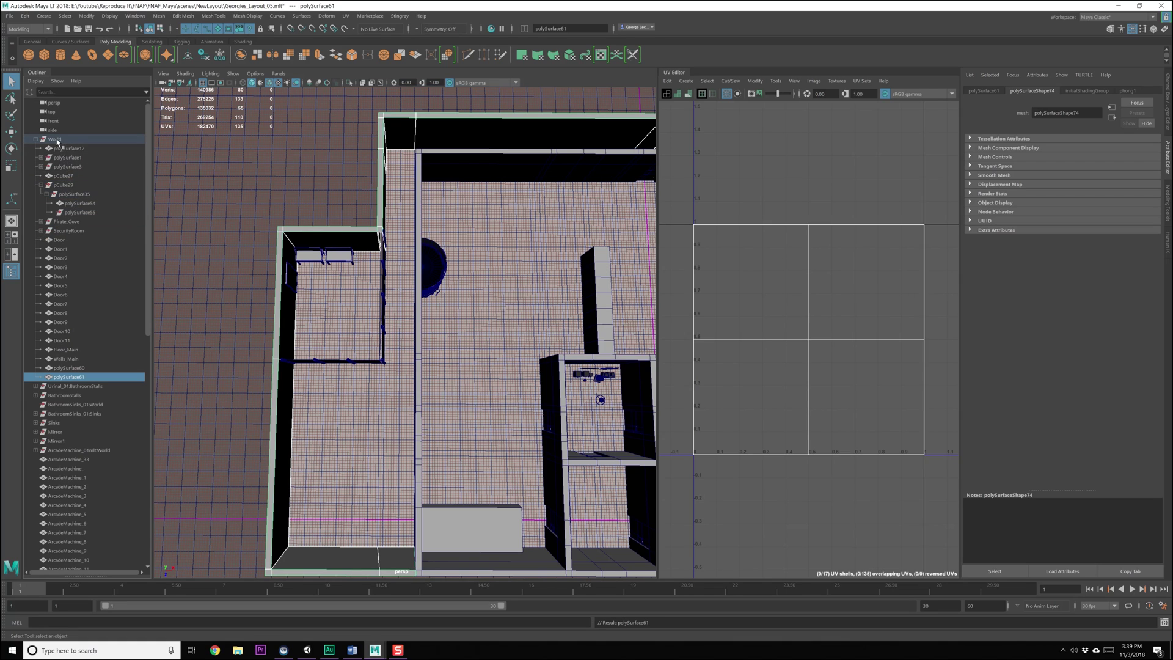
pyautogui.click(78, 214)
pyautogui.click(75, 204)
pyautogui.click(74, 212)
pyautogui.click(72, 205)
pyautogui.moveTo(73, 208); pyautogui.dragTo(57, 141, button='middle')
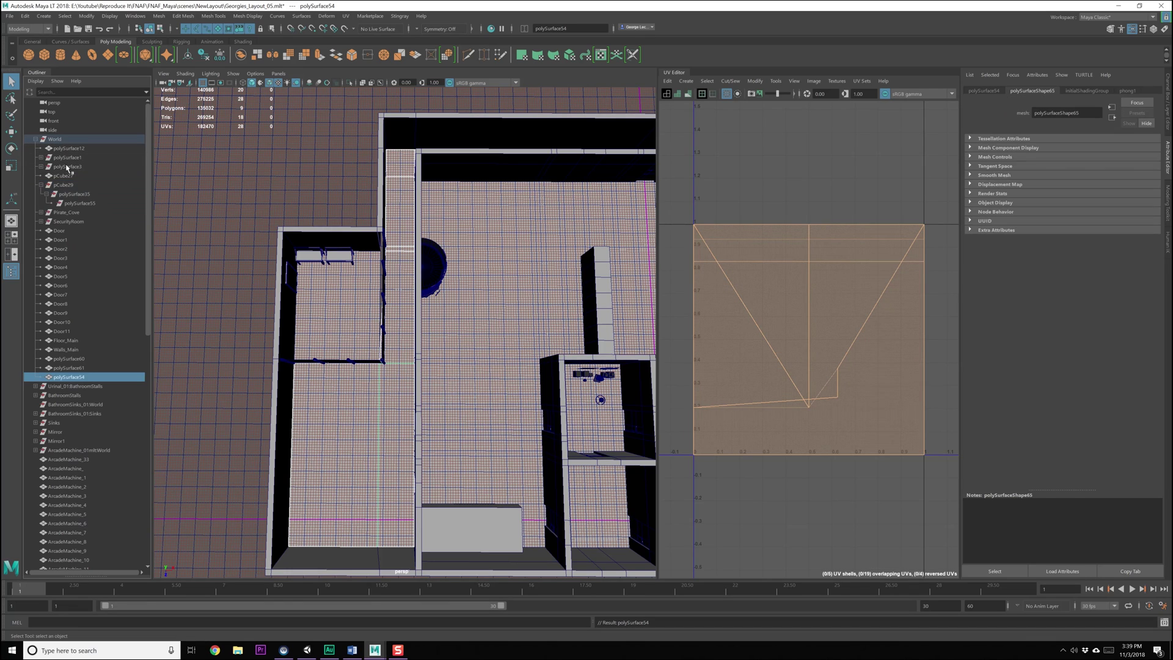
# Step: Delete the leftover pCube29 group together with its remaining child nodes
pyautogui.click(74, 194)
pyautogui.press('Up')
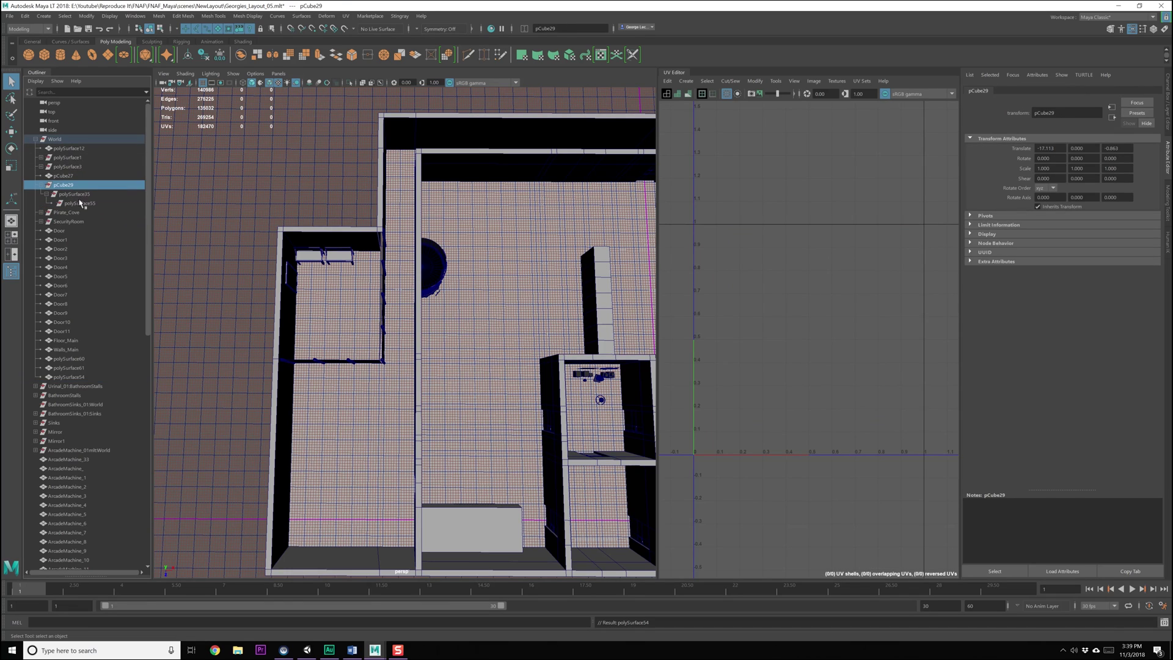
pyautogui.press('Delete')
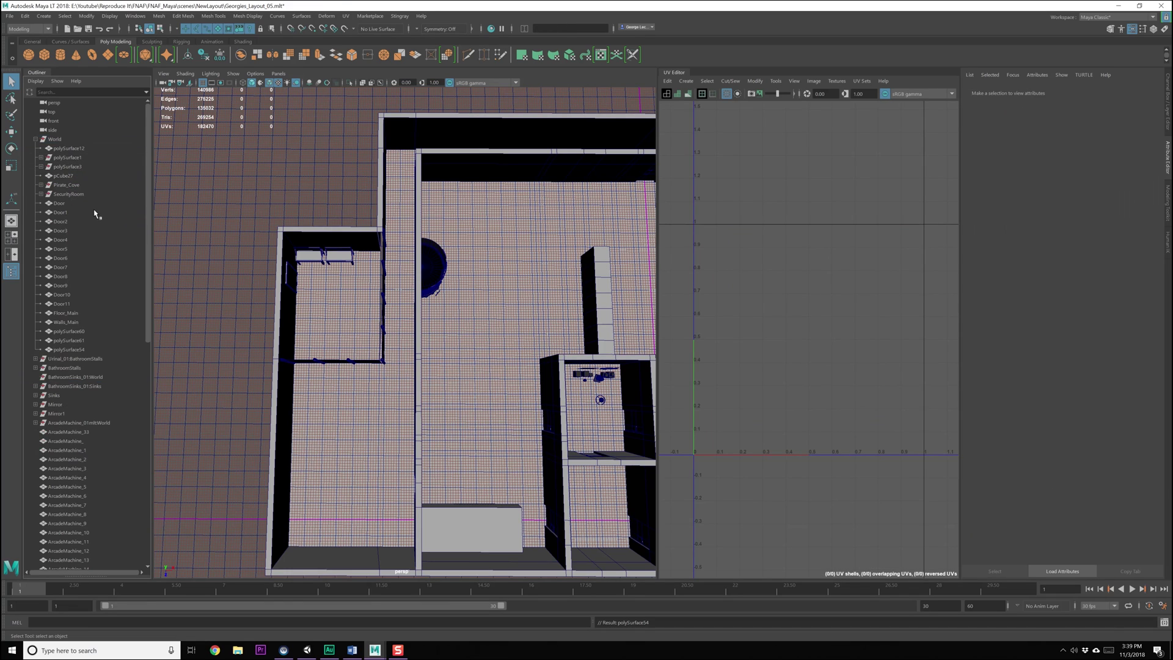
# Step: Move the upper restroom's floor, polySurface56, out of polySurface1 and parent it directly under World
pyautogui.click(62, 185)
pyautogui.click(67, 194)
pyautogui.keyDown('alt'); pyautogui.moveTo(430, 273); pyautogui.dragTo(405, 274, button='middle'); pyautogui.keyUp('alt')
pyautogui.click(575, 343)
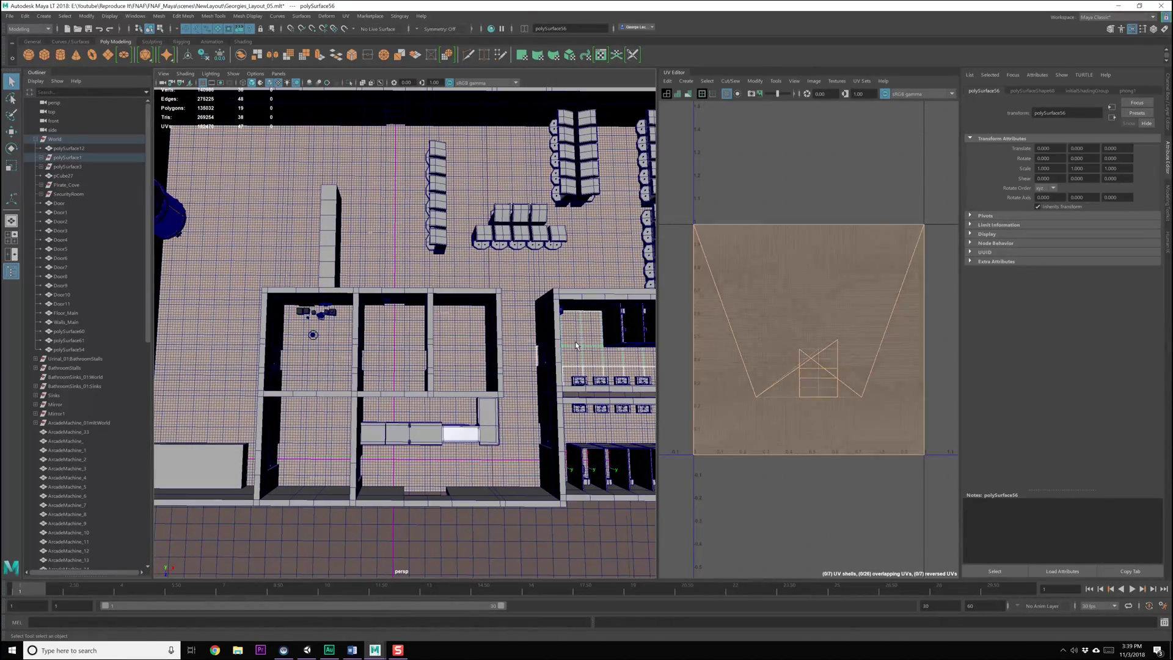
pyautogui.click(40, 157)
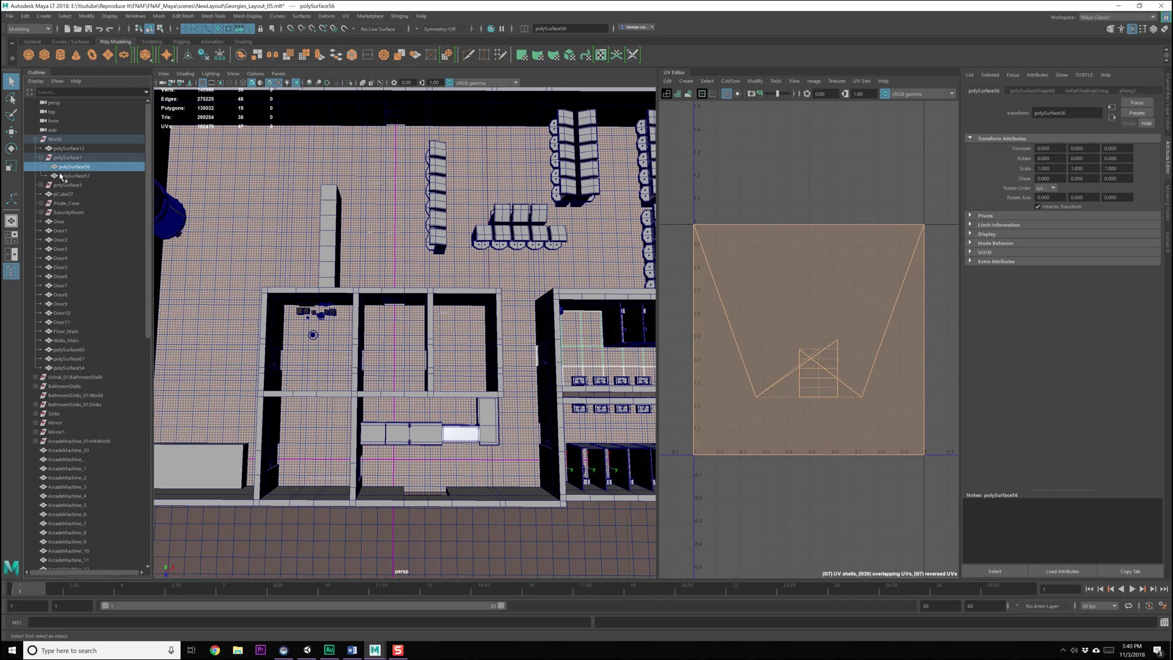
pyautogui.moveTo(61, 166); pyautogui.dragTo(53, 139, button='middle')
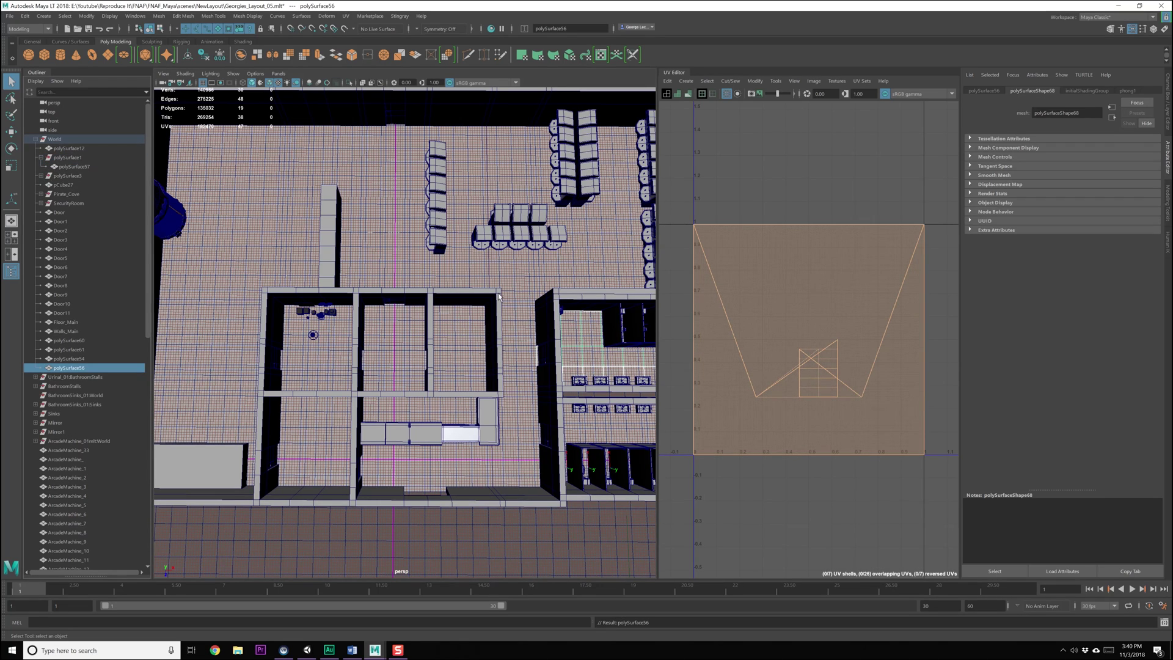
# Step: Move polySurface58, polySurface59 and polySurface57 out of their polySurface parent groups and place them directly under World
pyautogui.click(606, 437)
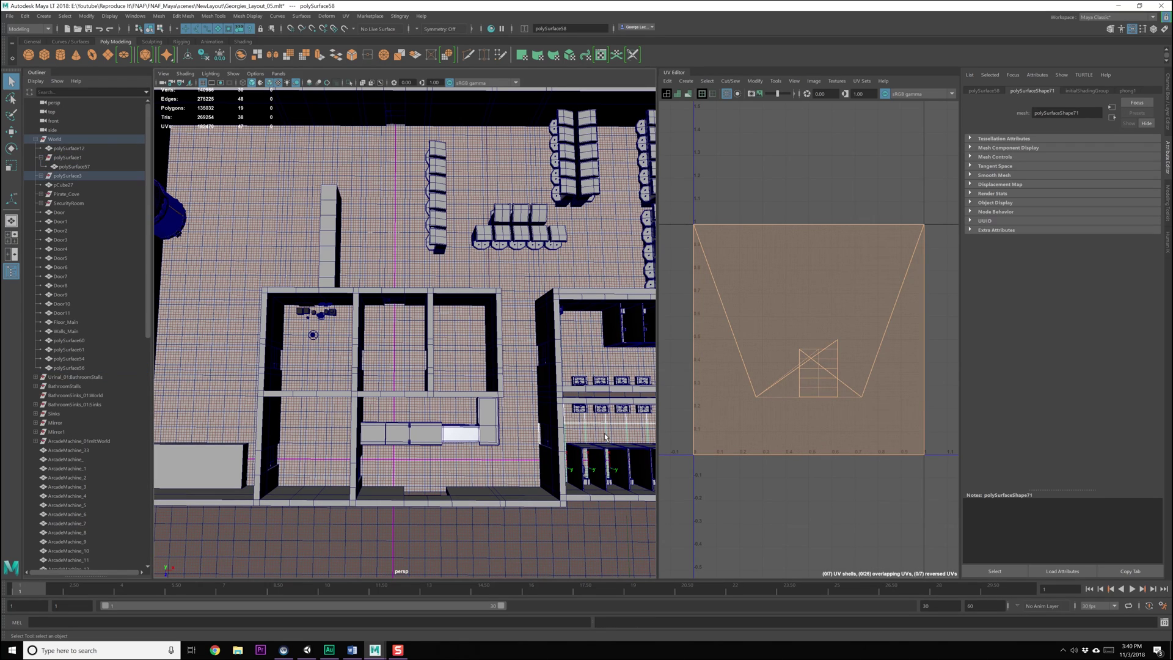
pyautogui.click(41, 176)
pyautogui.moveTo(69, 185); pyautogui.dragTo(58, 141, button='middle')
pyautogui.click(66, 185)
pyautogui.keyDown('ctrl'); pyautogui.click(66, 167); pyautogui.keyUp('ctrl')
# Step: Delete the two leftover parent groups, polySurface1 and polySurface3, from World
pyautogui.click(58, 158)
pyautogui.keyDown('ctrl'); pyautogui.click(68, 166); pyautogui.keyUp('ctrl')
pyautogui.press('Delete')
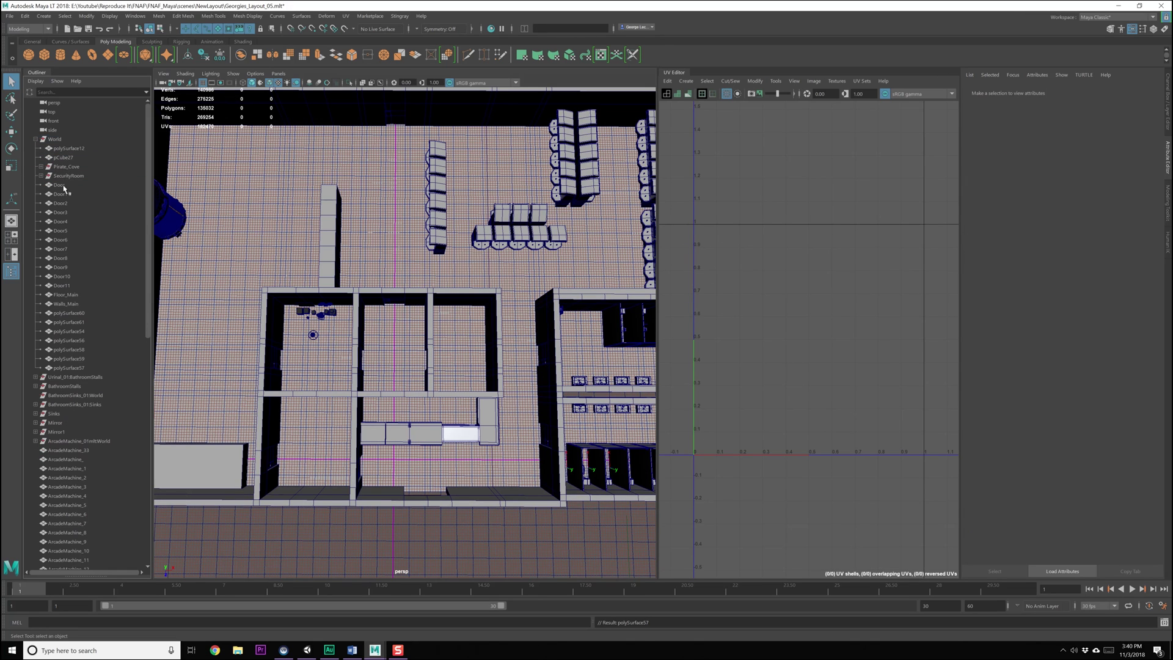
# Step: Examine the SecurityRoom group's contents and its location in the building layout
pyautogui.keyDown('alt'); pyautogui.moveTo(170, 206); pyautogui.dragTo(244, 212, button='middle'); pyautogui.keyUp('alt')
pyautogui.keyDown('alt'); pyautogui.moveTo(266, 237); pyautogui.dragTo(304, 237); pyautogui.keyUp('alt')
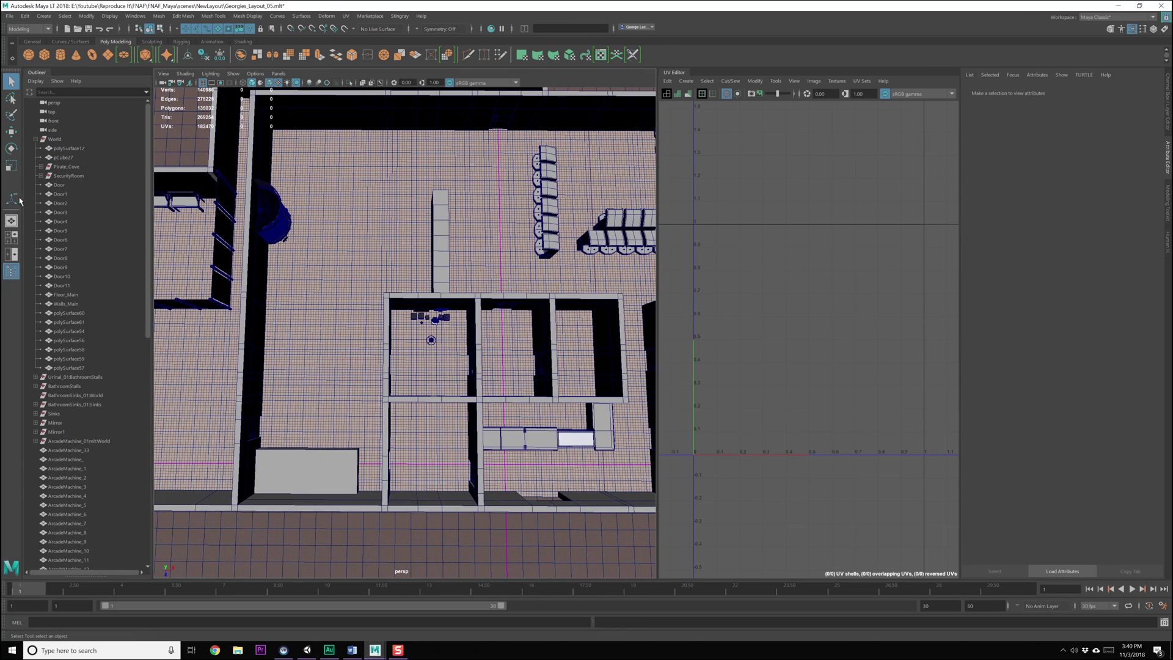
pyautogui.click(55, 177)
pyautogui.keyDown('alt'); pyautogui.moveTo(449, 305); pyautogui.dragTo(419, 253, button='middle'); pyautogui.keyUp('alt')
pyautogui.scroll(3, 418, 252)
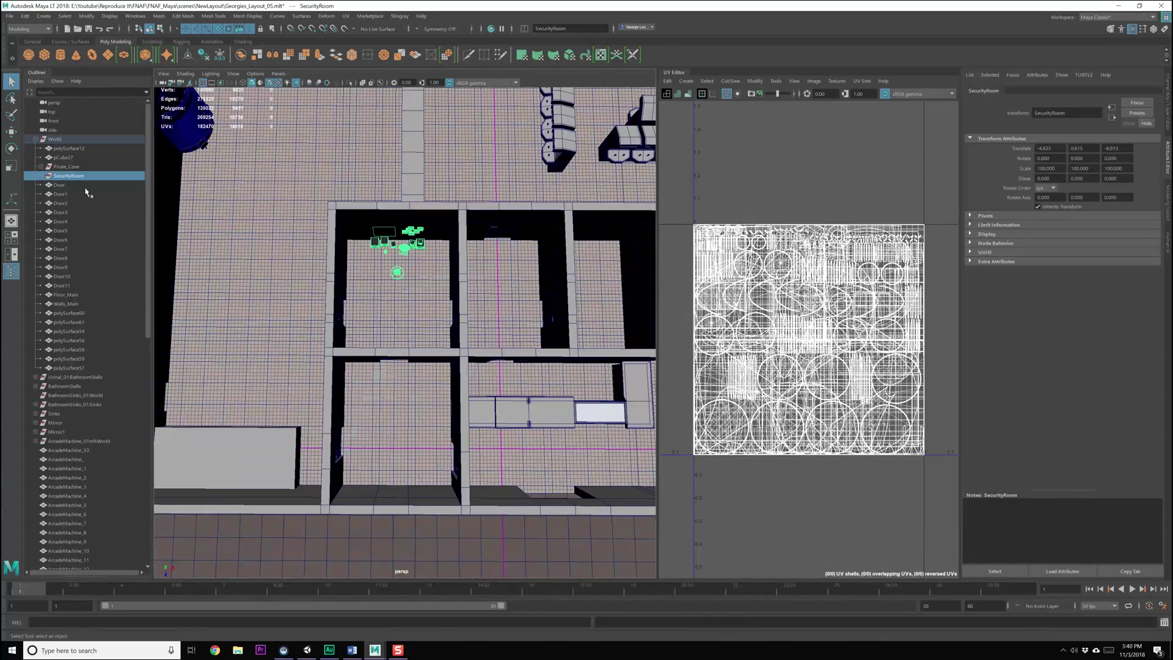
pyautogui.click(42, 176)
pyautogui.click(42, 176)
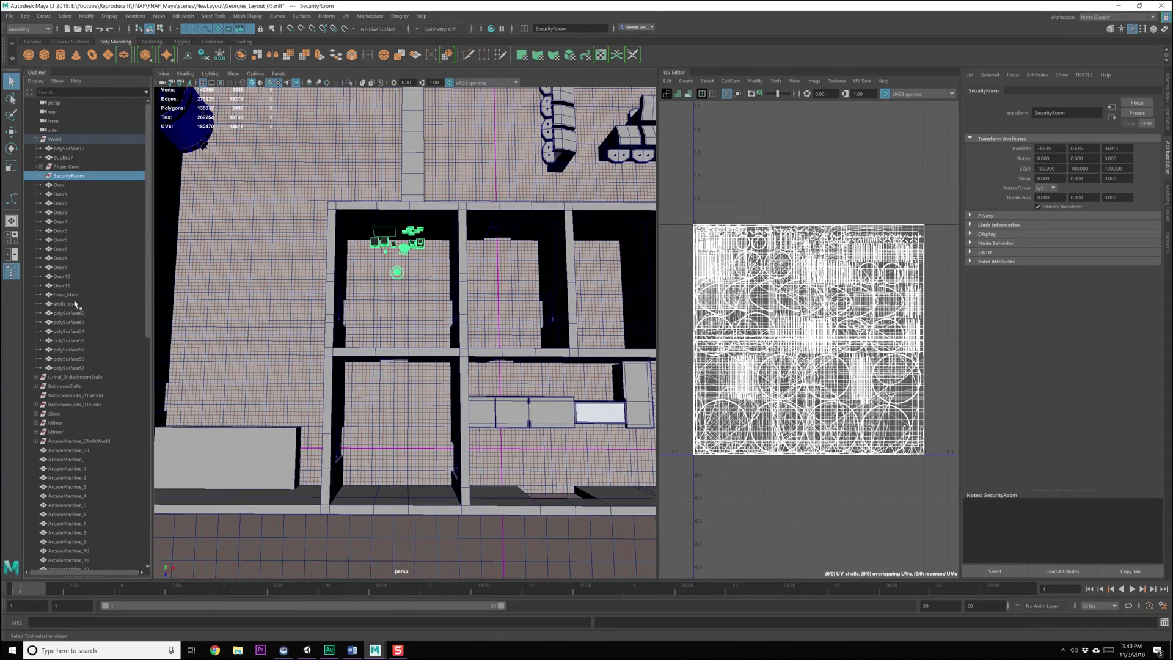
pyautogui.scroll(4, 247, 262)
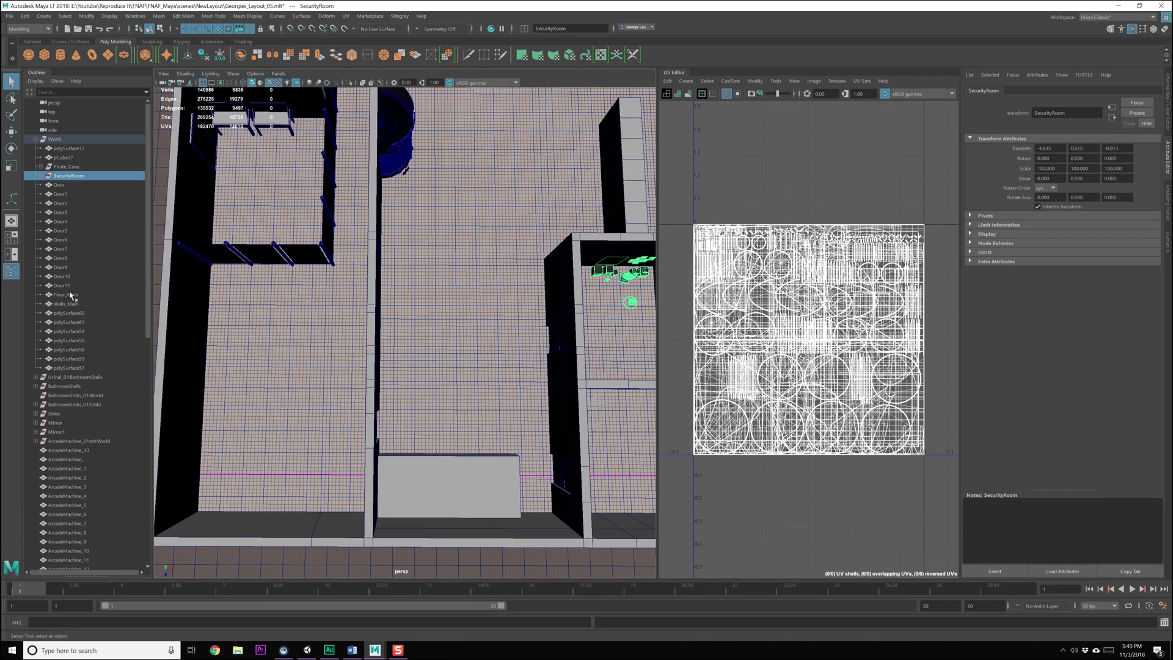
# Step: Rename polySurface54, the floor of the employee area, as Walls_EmployeeOnly
pyautogui.click(286, 338)
pyautogui.scroll(-4, 286, 337)
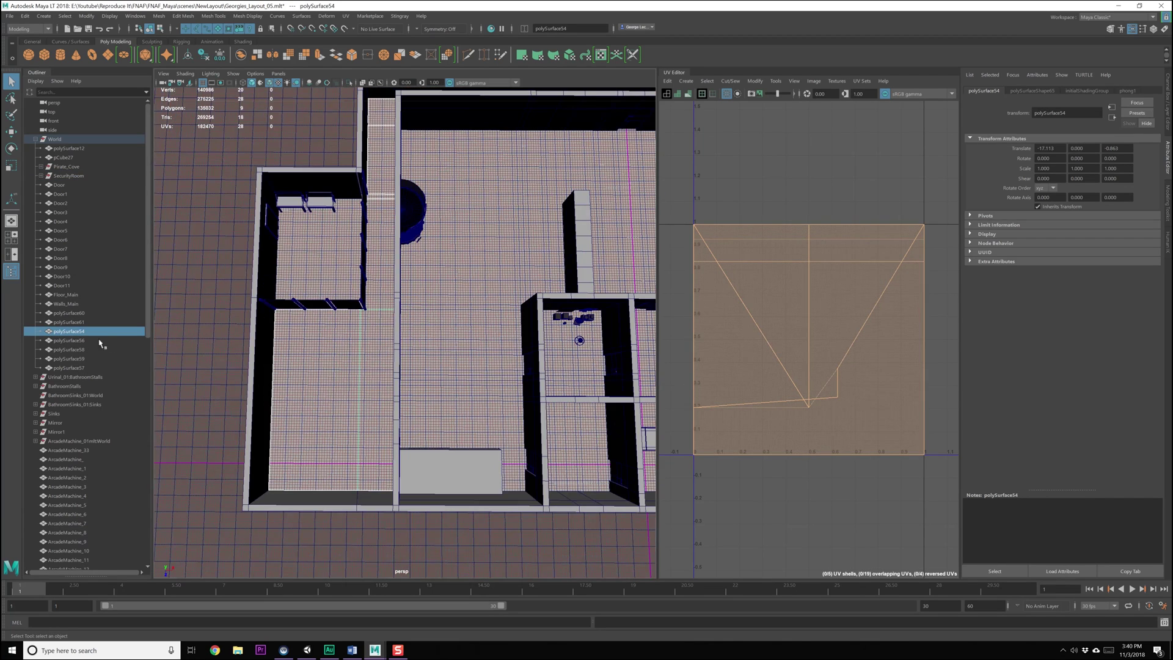
pyautogui.doubleClick(72, 331)
pyautogui.write('Walls_')
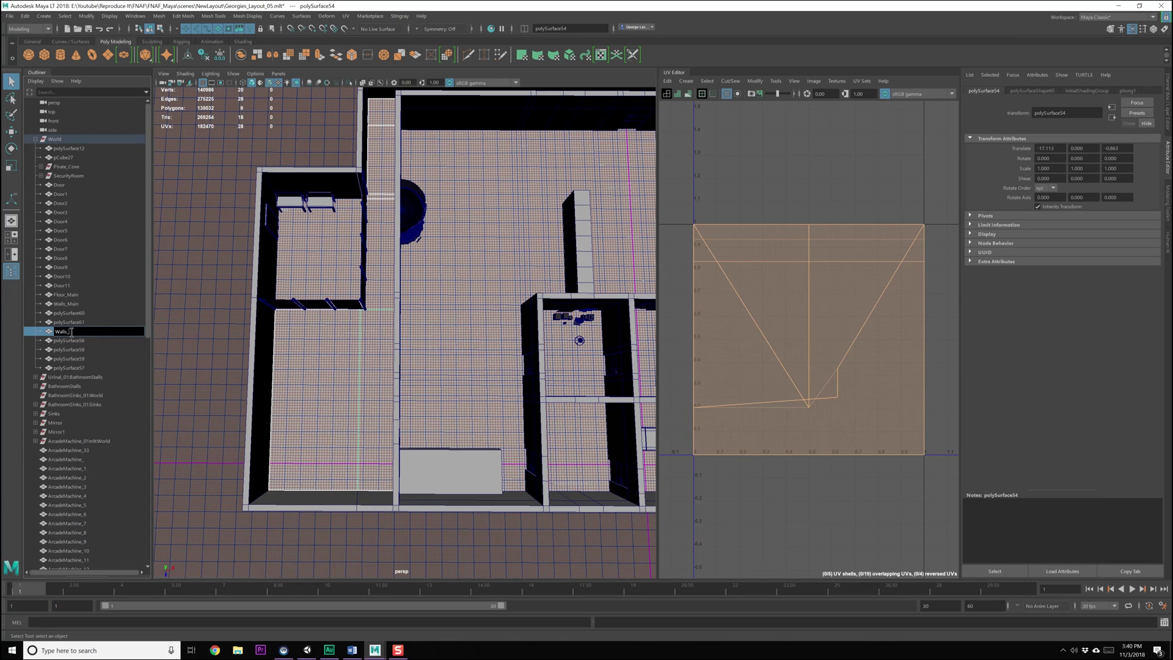
pyautogui.write('EmployeeOnly')
pyautogui.press('Return')
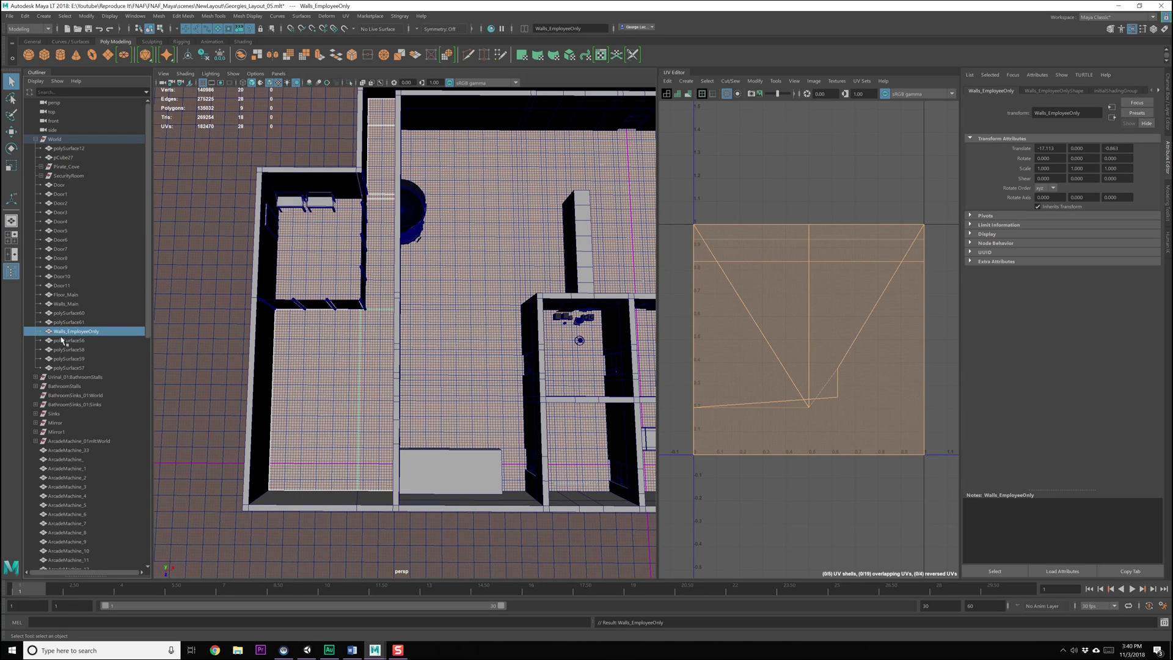
# Step: Correct the prefix of Walls_EmployeeOnly so the object is named Floor_EmployeeOnly
pyautogui.click(70, 313)
pyautogui.doubleClick(75, 312)
pyautogui.doubleClick(86, 333)
pyautogui.moveTo(69, 331); pyautogui.dragTo(20, 336)
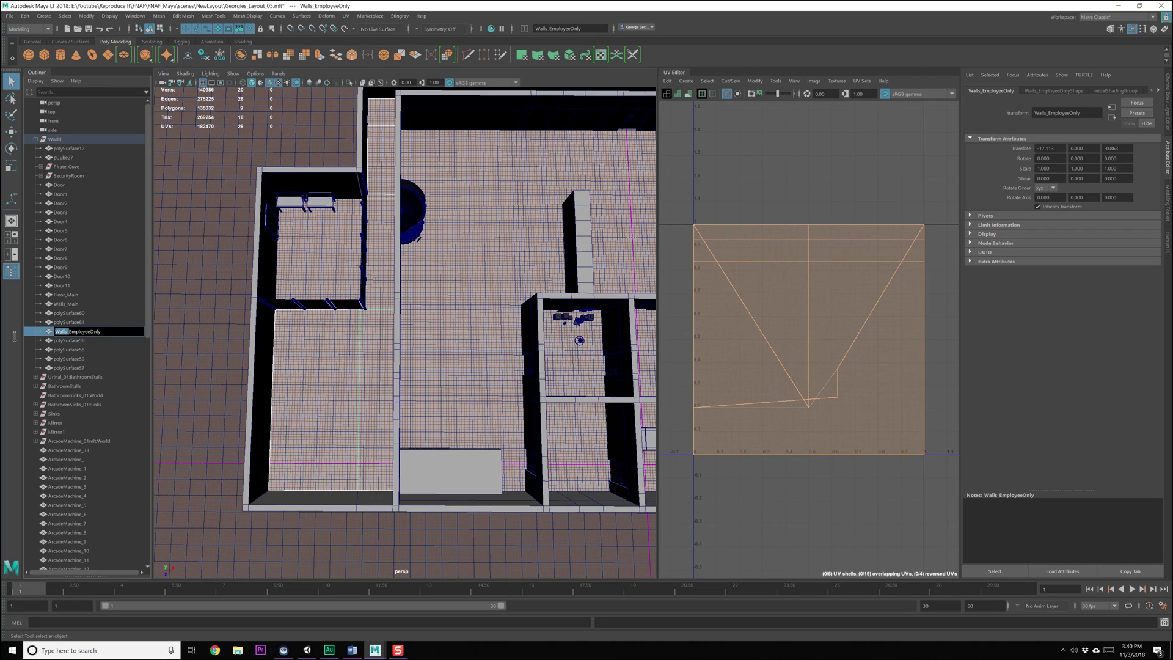
pyautogui.write('Floor_')
pyautogui.press('Return')
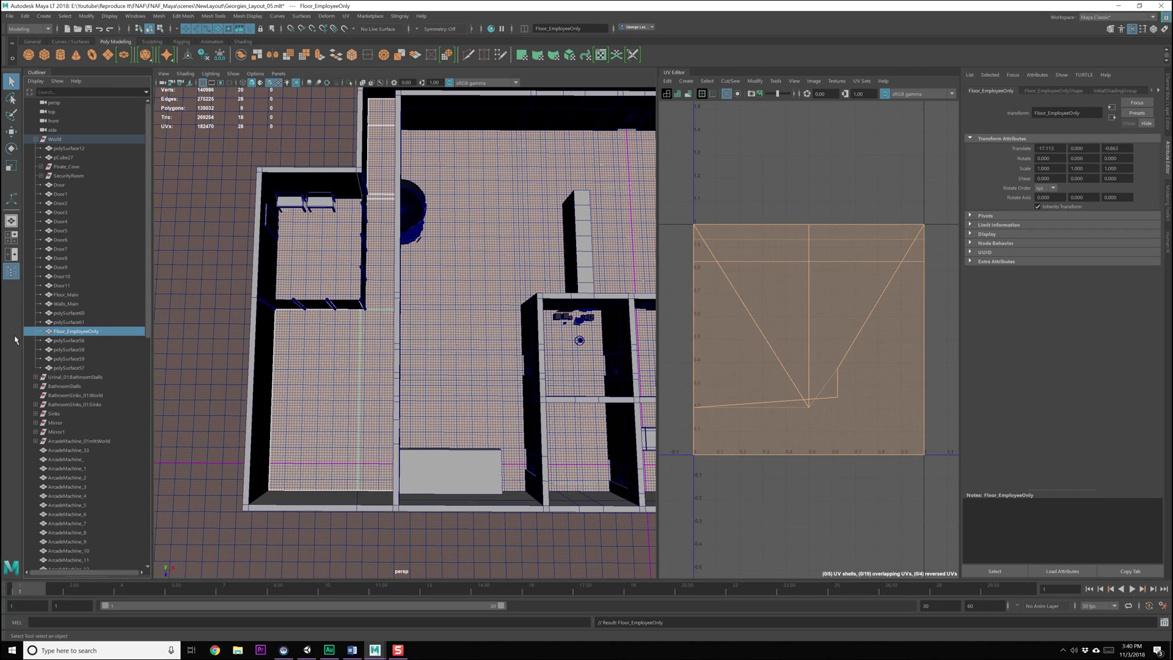
# Step: Rename polySurface60, the floor of the small walled room, as Floor_Maintenance
pyautogui.click(79, 322)
pyautogui.doubleClick(75, 313)
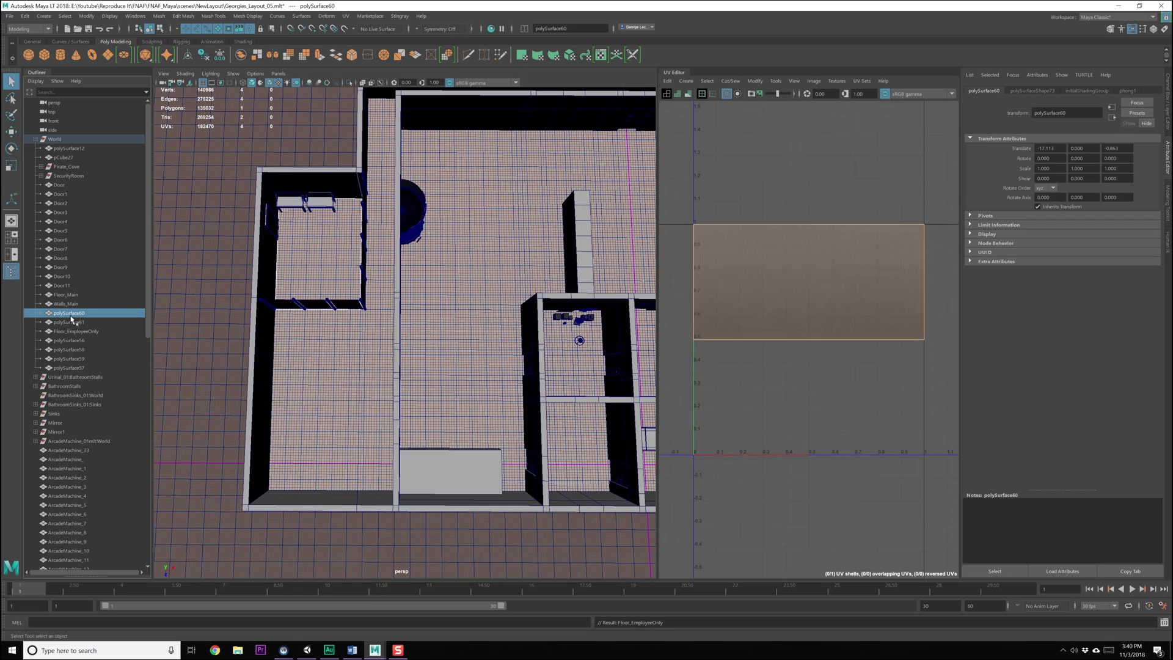
pyautogui.write('Floor_')
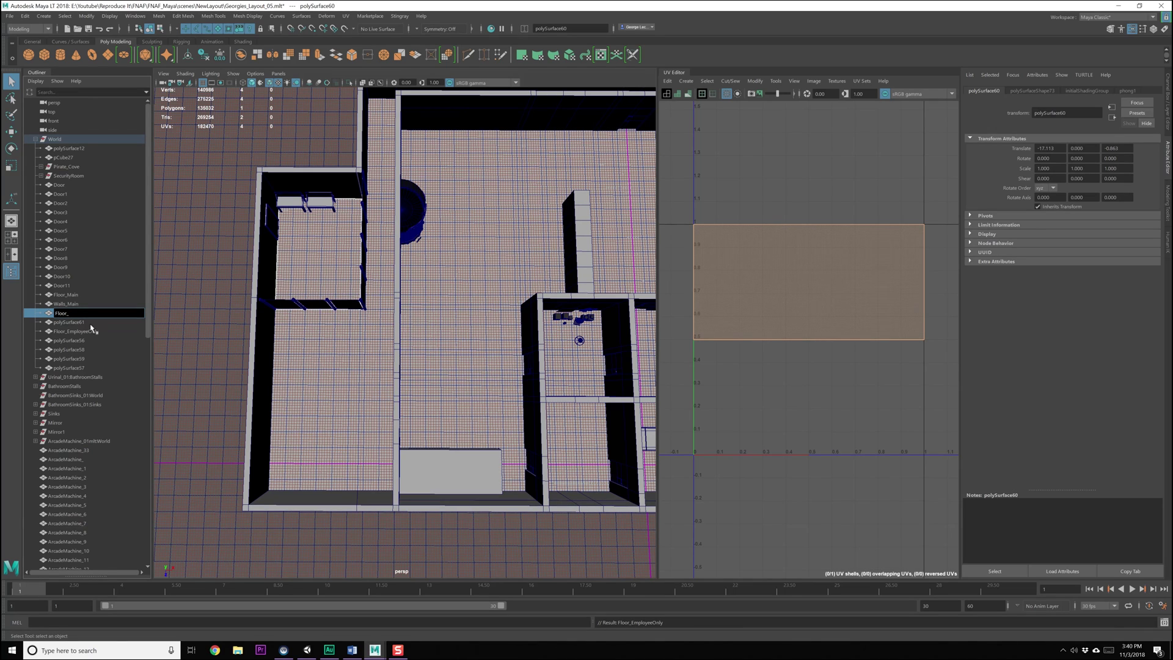
pyautogui.write('ance')
pyautogui.press('Return')
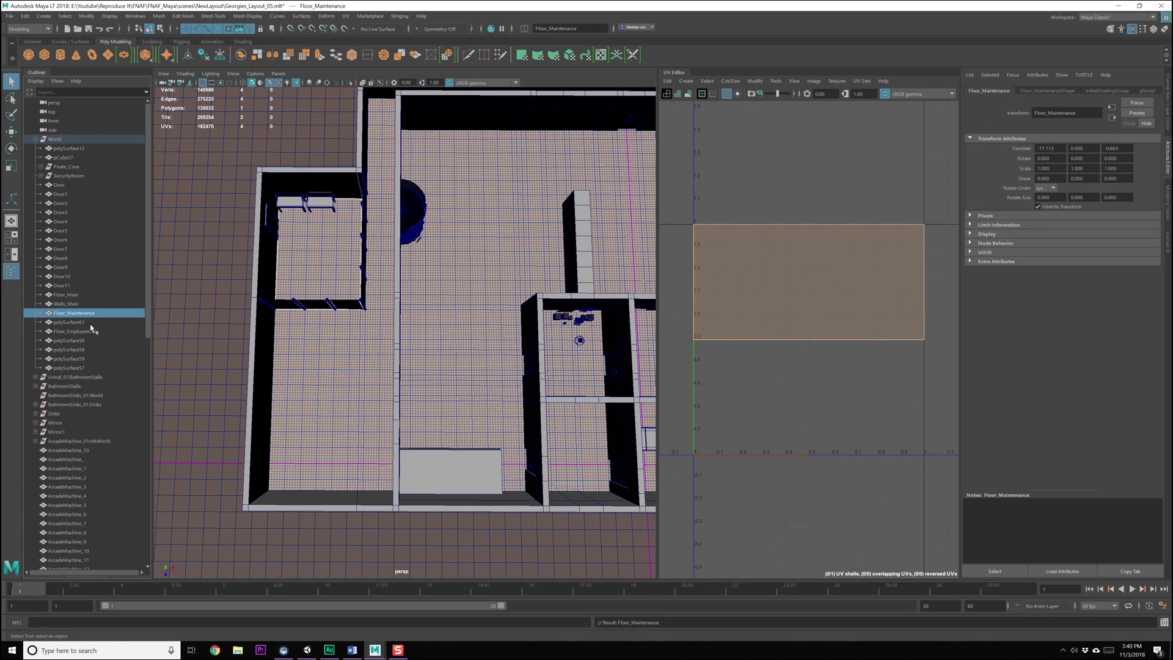
# Step: Rename polySurface56, the upper restroom's floor, as Floor_MensRestroom
pyautogui.press('f')
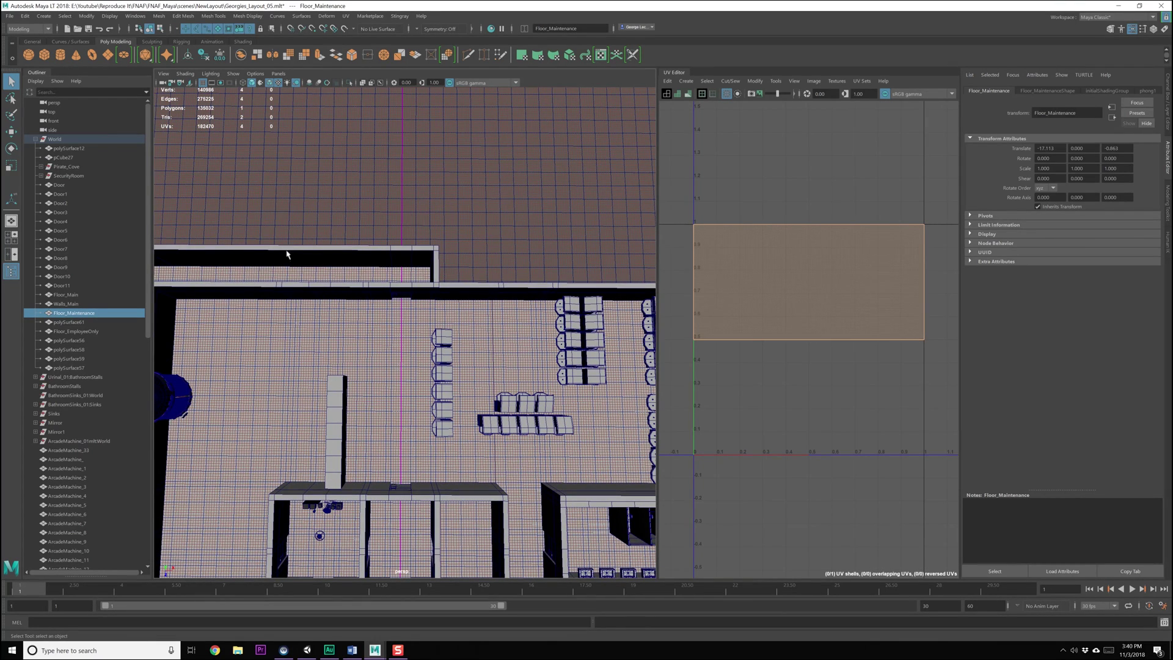
pyautogui.keyDown('alt'); pyautogui.moveTo(577, 528); pyautogui.dragTo(463, 379, button='middle'); pyautogui.keyUp('alt')
pyautogui.click(430, 406)
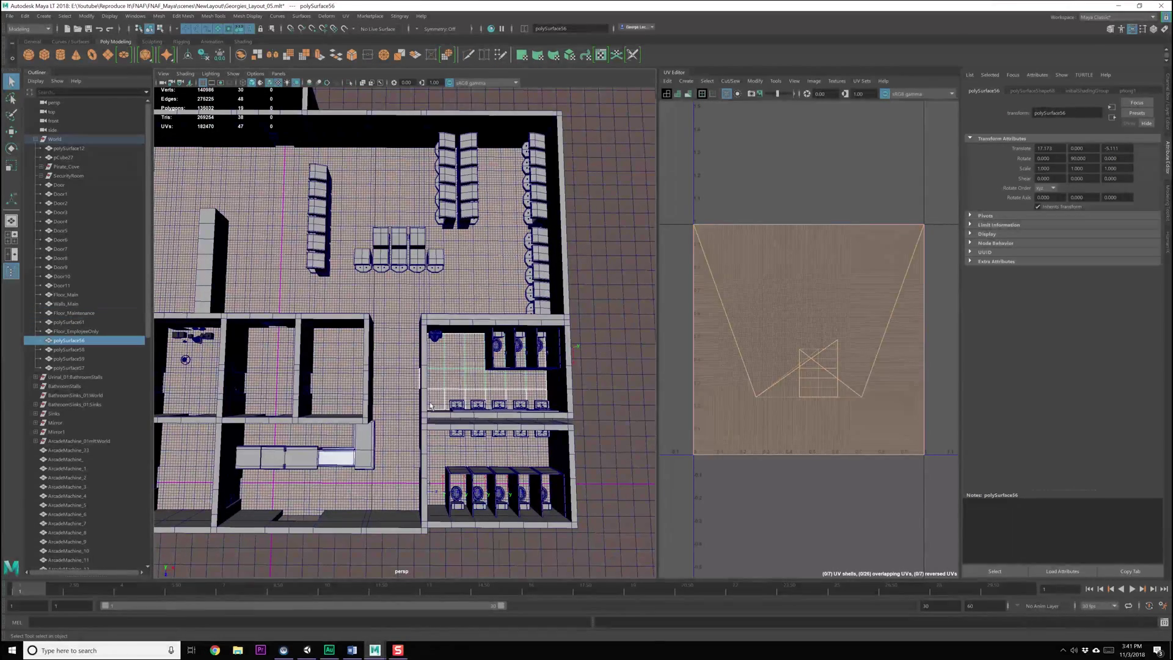
pyautogui.doubleClick(72, 341)
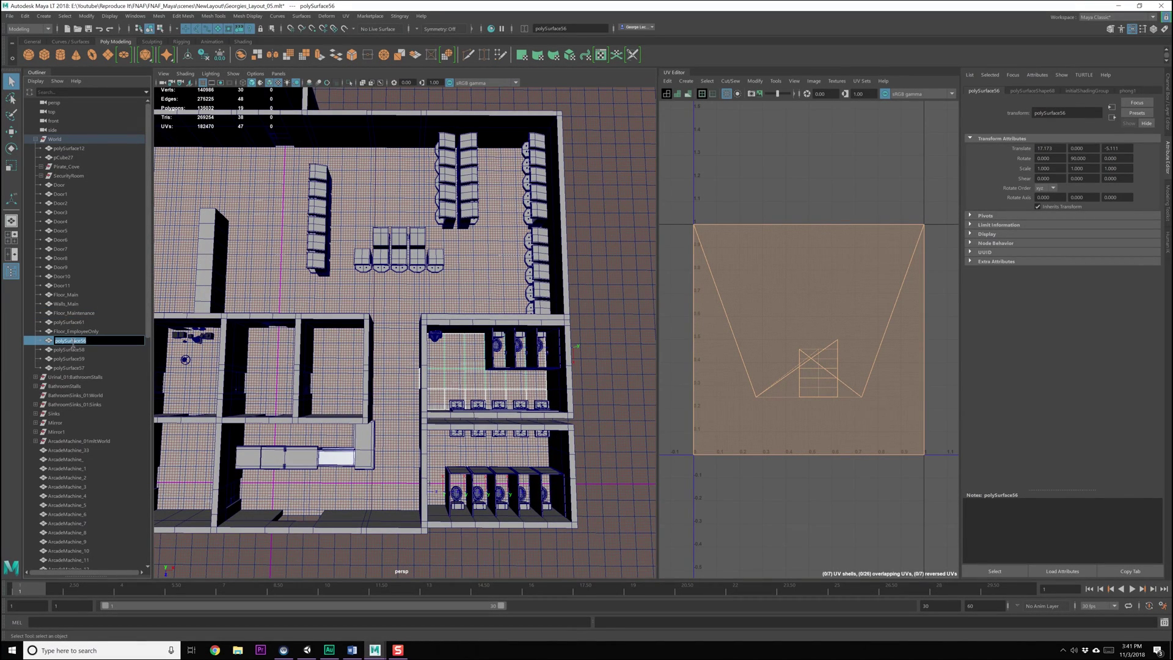
pyautogui.write('Floor_B')
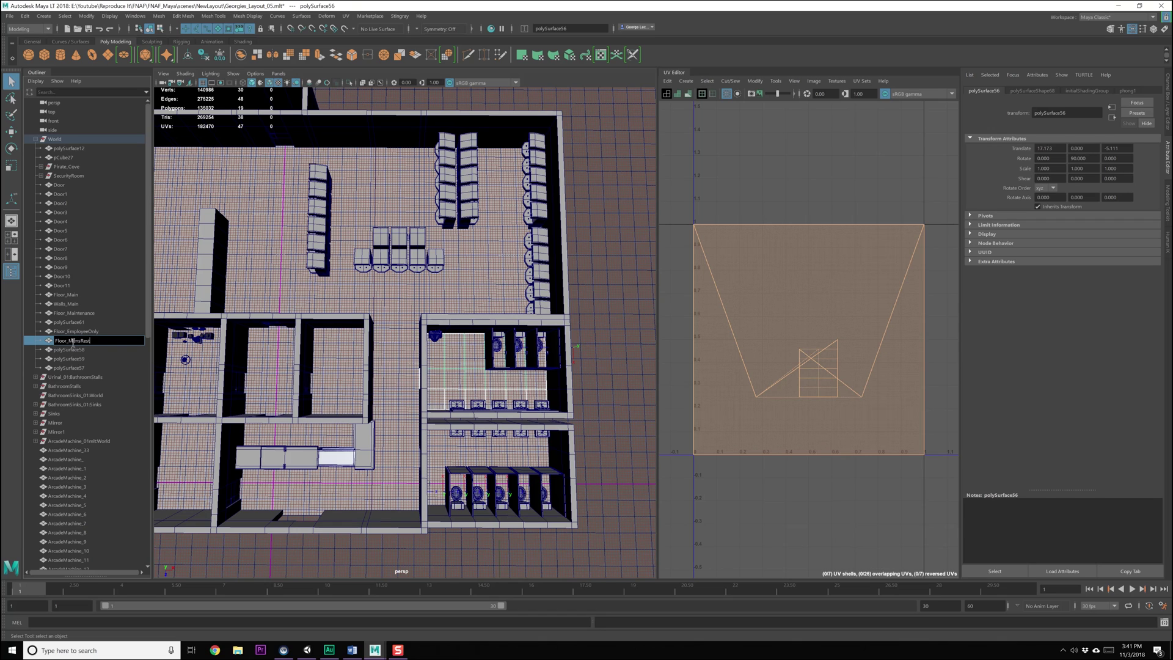
pyautogui.press('Return')
# Step: Rename polySurface58, the lower restroom's floor, as Floor_WomensRestroom
pyautogui.click(467, 470)
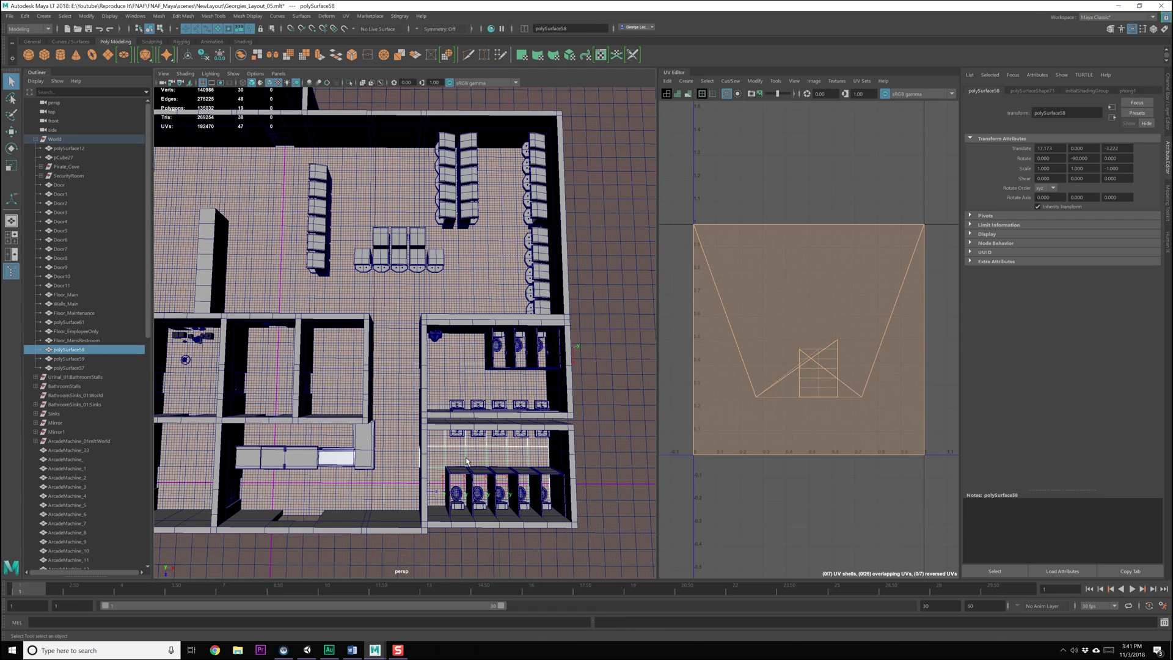
pyautogui.doubleClick(69, 349)
pyautogui.write('F')
pyautogui.write('klo')
pyautogui.press('BackSpace')
pyautogui.press('BackSpace')
pyautogui.press('BackSpace')
pyautogui.write('loor_WomensRestroom')
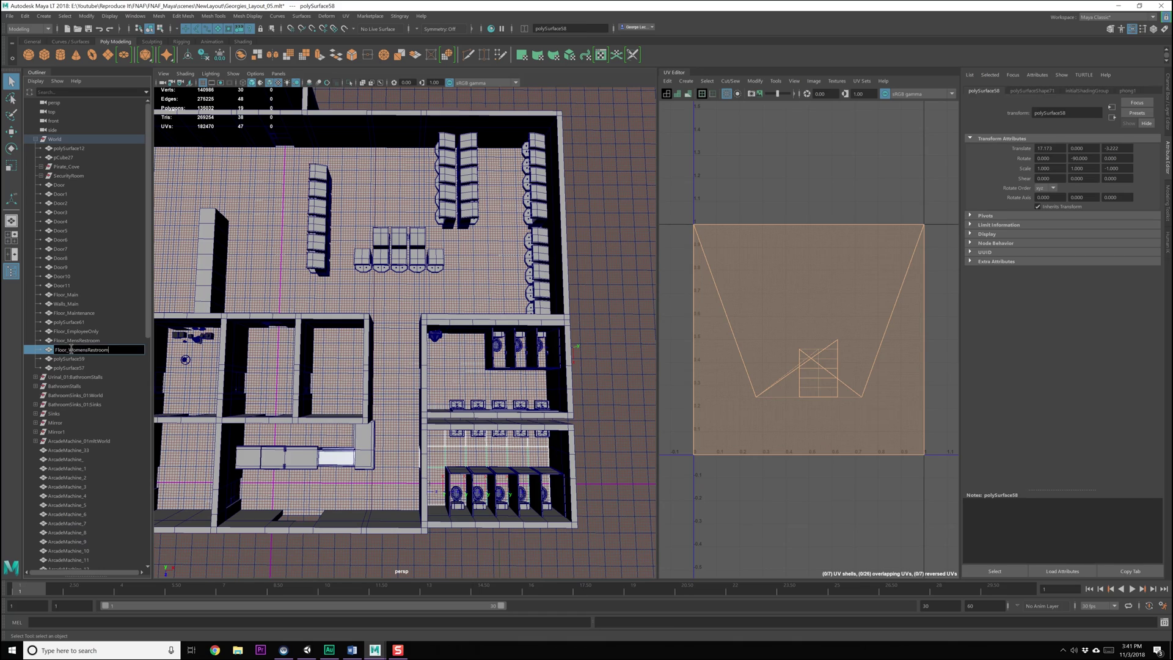
pyautogui.press('Return')
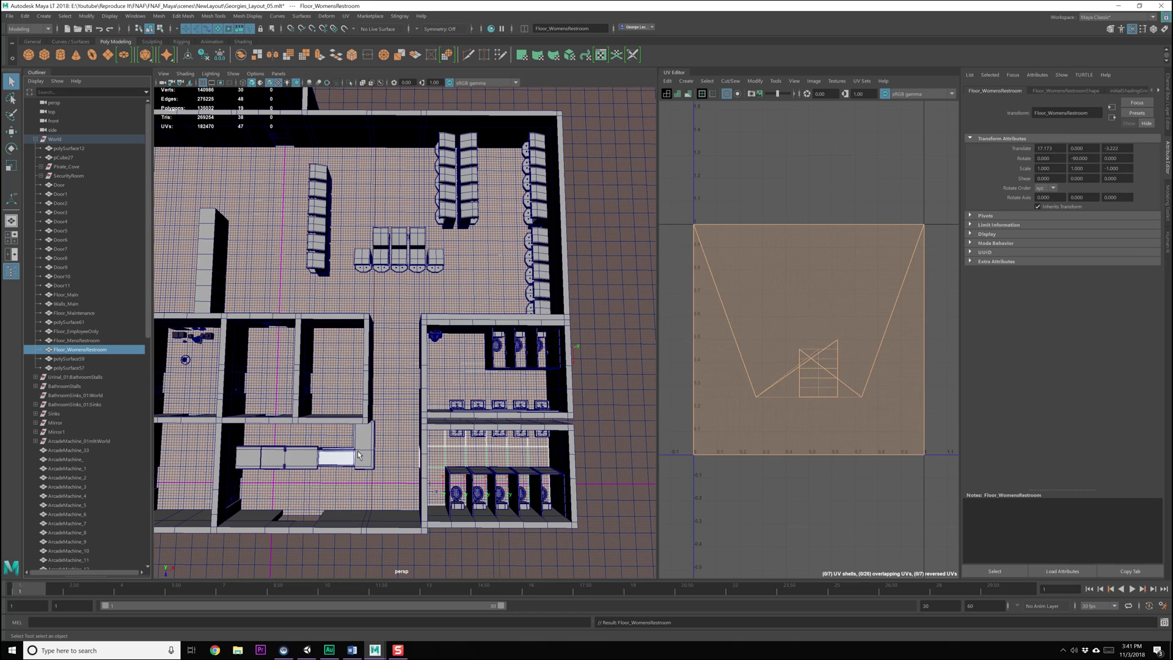
# Step: Check which floor object covers each of the small rooms, the restrooms and the counter area
pyautogui.click(353, 420)
pyautogui.scroll(4, 330, 398)
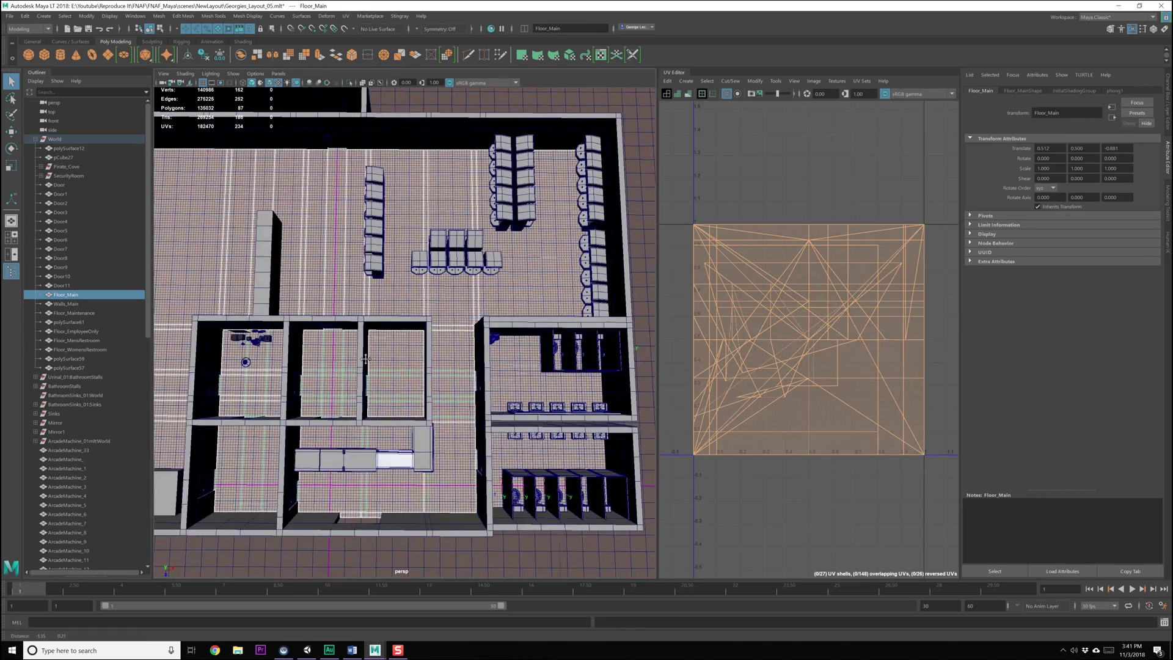
pyautogui.click(362, 398)
pyautogui.keyDown('alt'); pyautogui.moveTo(362, 398); pyautogui.dragTo(325, 444, button='middle'); pyautogui.keyUp('alt')
pyautogui.click(303, 363)
pyautogui.keyDown('alt'); pyautogui.moveTo(617, 335); pyautogui.dragTo(386, 295, button='middle'); pyautogui.keyUp('alt')
pyautogui.click(525, 397)
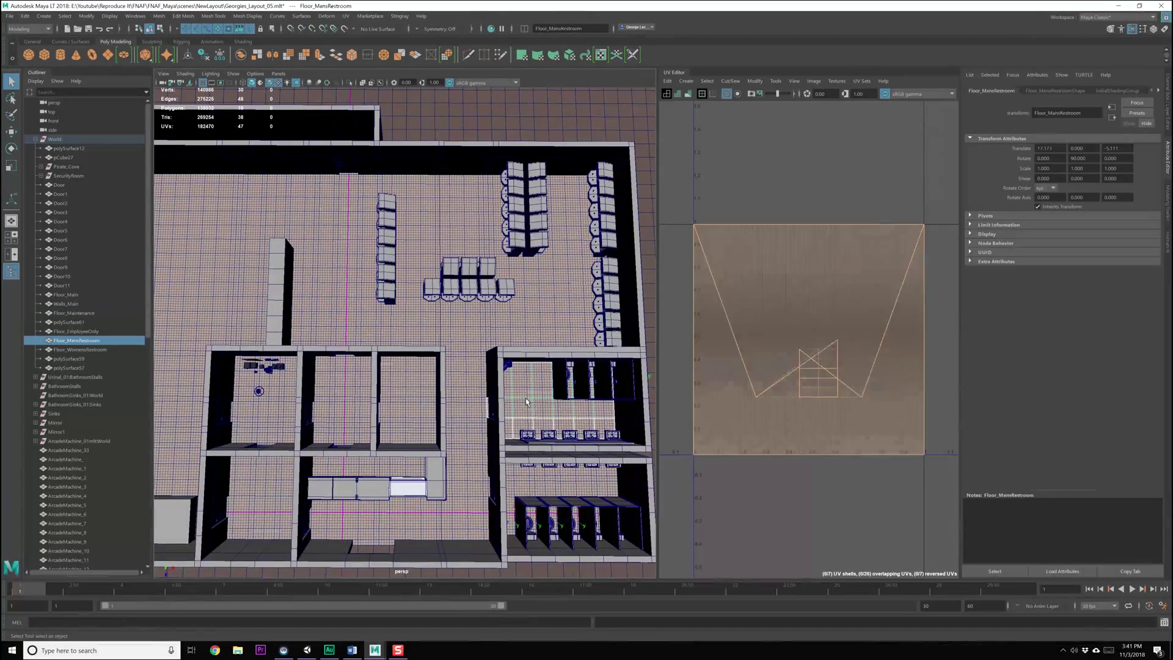
pyautogui.click(458, 496)
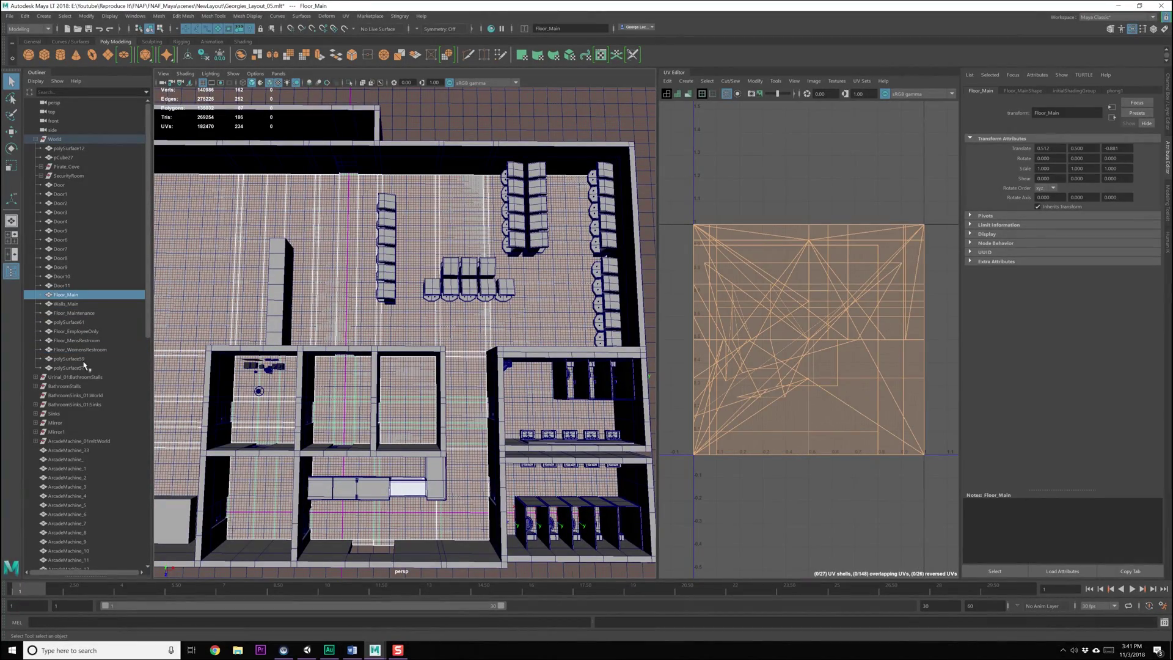
# Step: Collapse the World group and look through the remaining scene objects down to Workbench1
pyautogui.scroll(-15, 81, 395)
pyautogui.scroll(16, 81, 395)
pyautogui.click(35, 139)
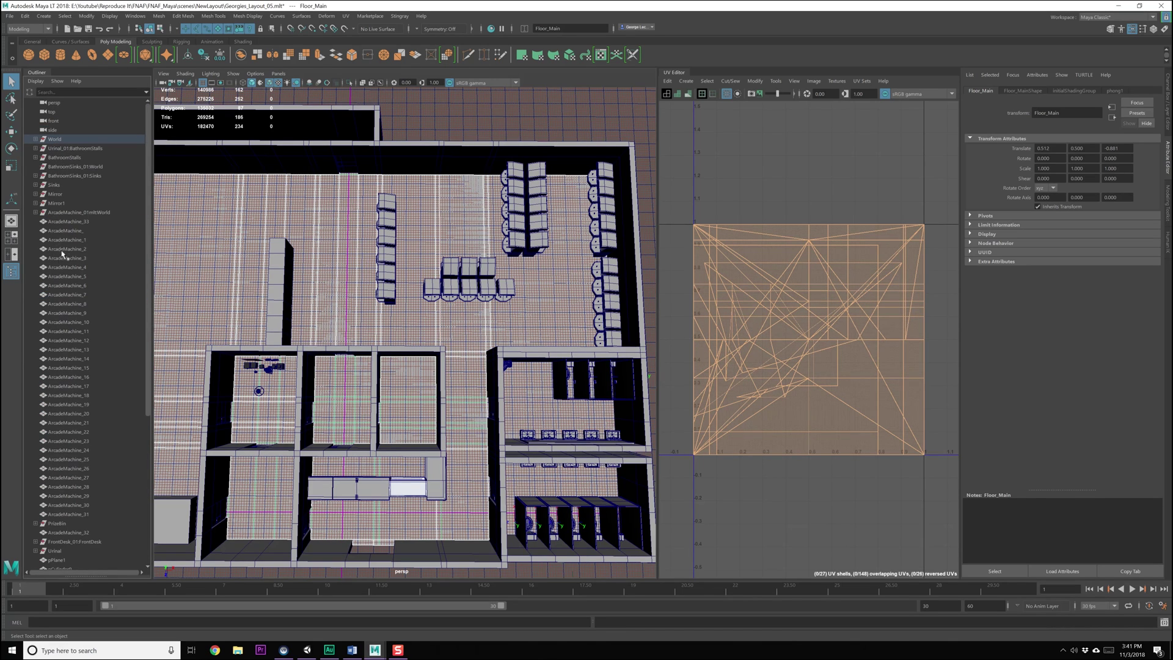
pyautogui.scroll(-8, 66, 439)
pyautogui.click(64, 513)
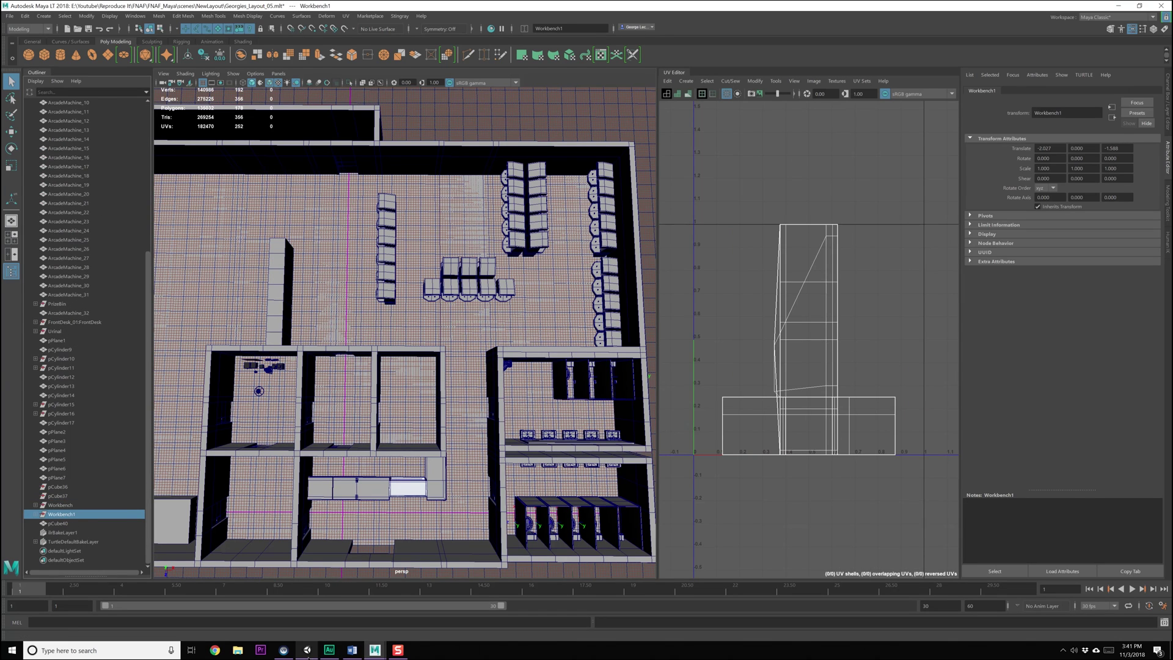
# Step: Switch to Unity and collapse the TEST_FreeRoam_01 object in the scene hierarchy
pyautogui.click(306, 650)
pyautogui.click(689, 39)
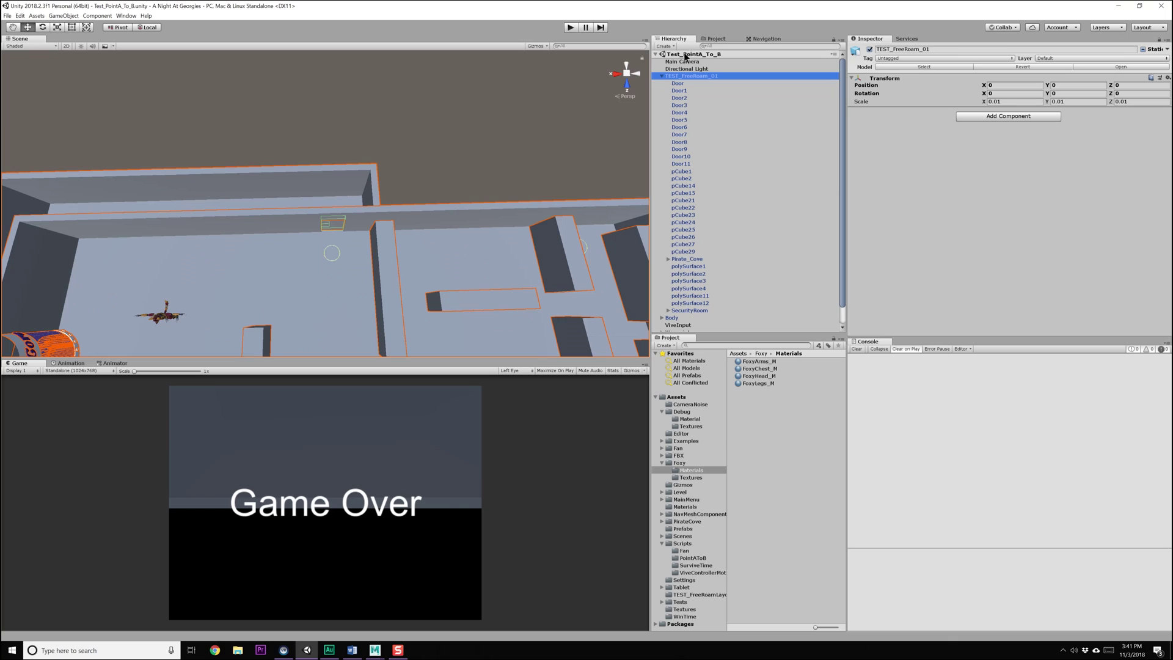
pyautogui.click(660, 76)
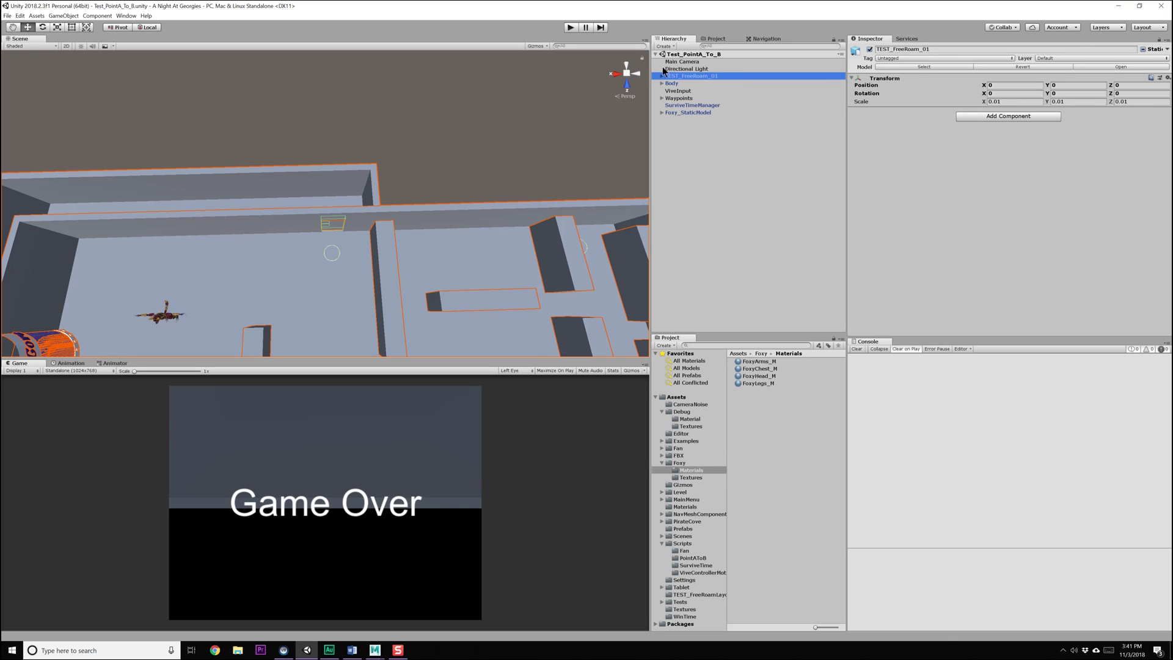
# Step: Review the child objects of TEST_FreeRoam_01 in the scene hierarchy and switch back to Maya
pyautogui.click(662, 76)
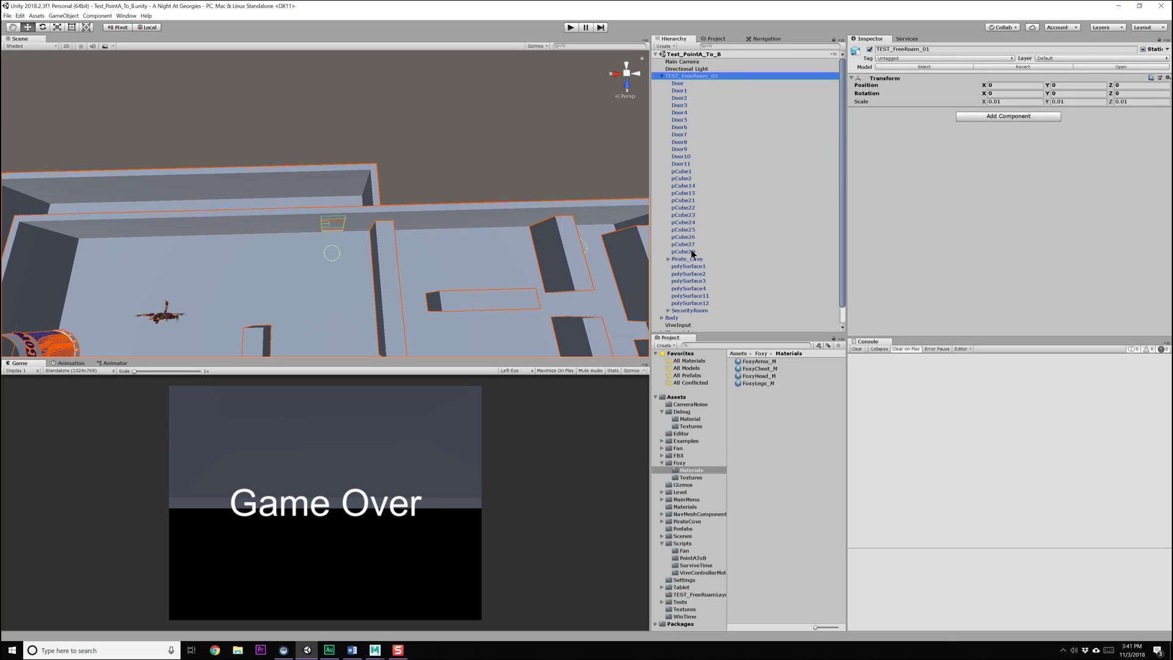
pyautogui.click(658, 75)
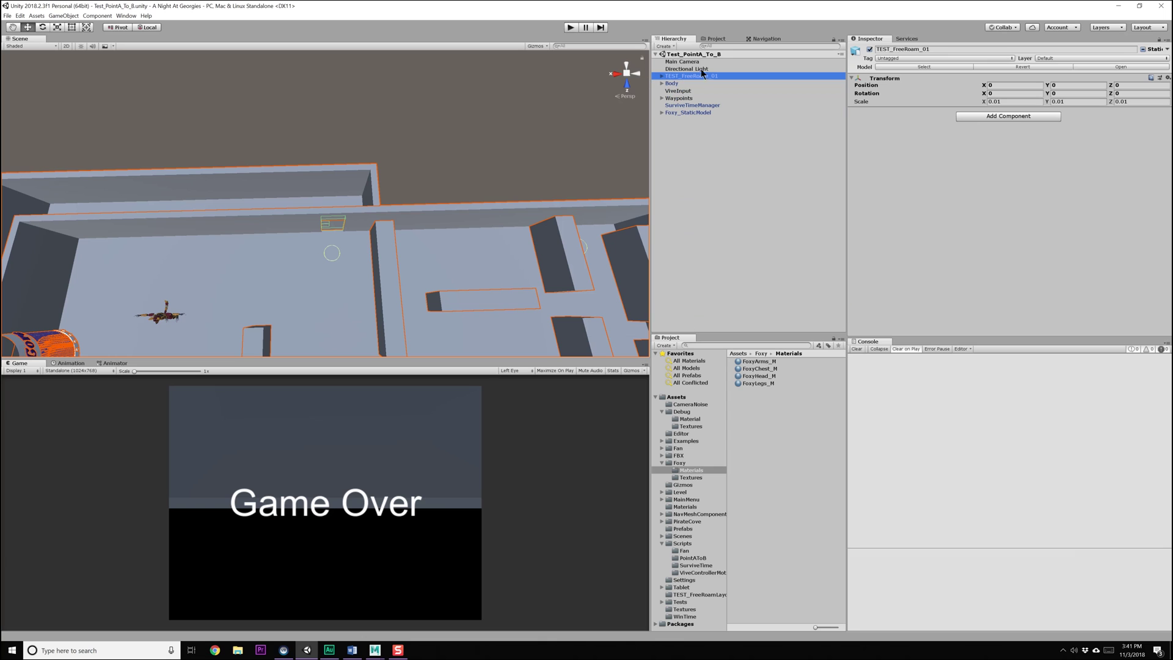
pyautogui.click(375, 649)
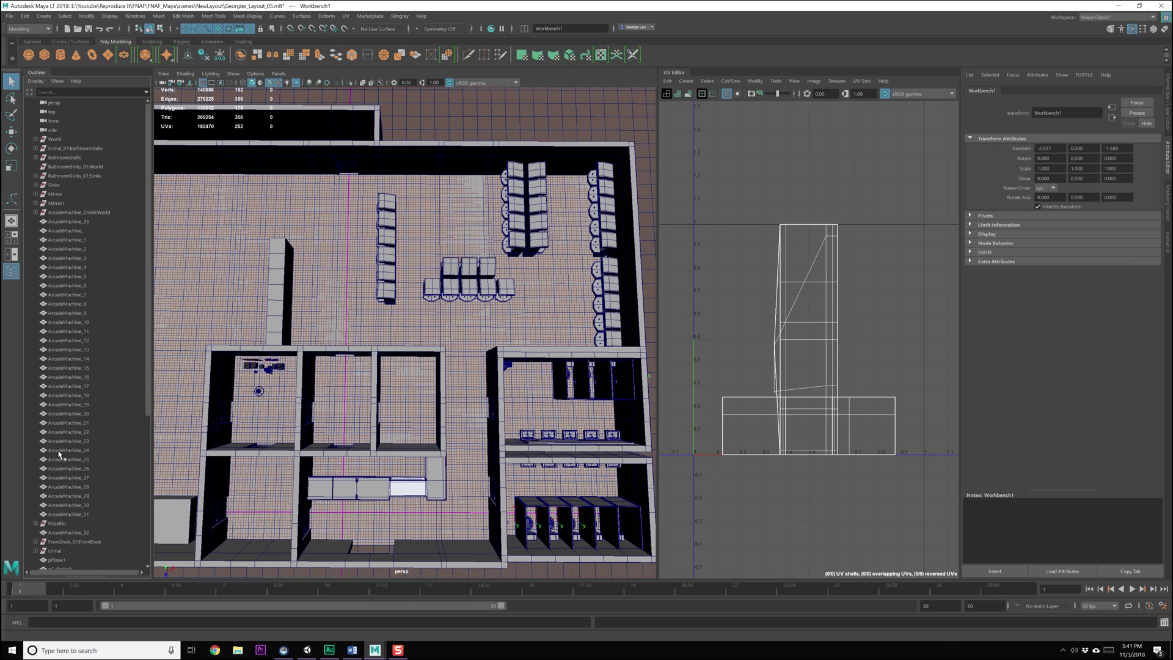
# Step: Select the scene objects from World through Workbench1 and frame them in the perspective view
pyautogui.scroll(-8, 62, 455)
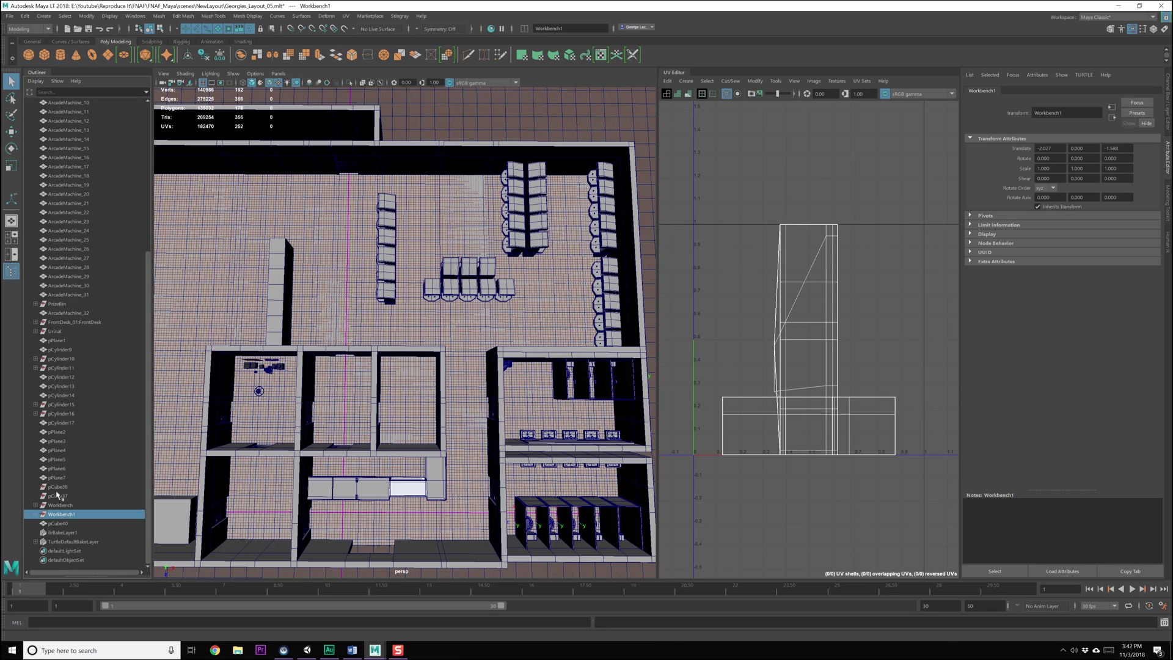
pyautogui.scroll(8, 108, 369)
pyautogui.click(55, 140)
pyautogui.scroll(-8, 88, 470)
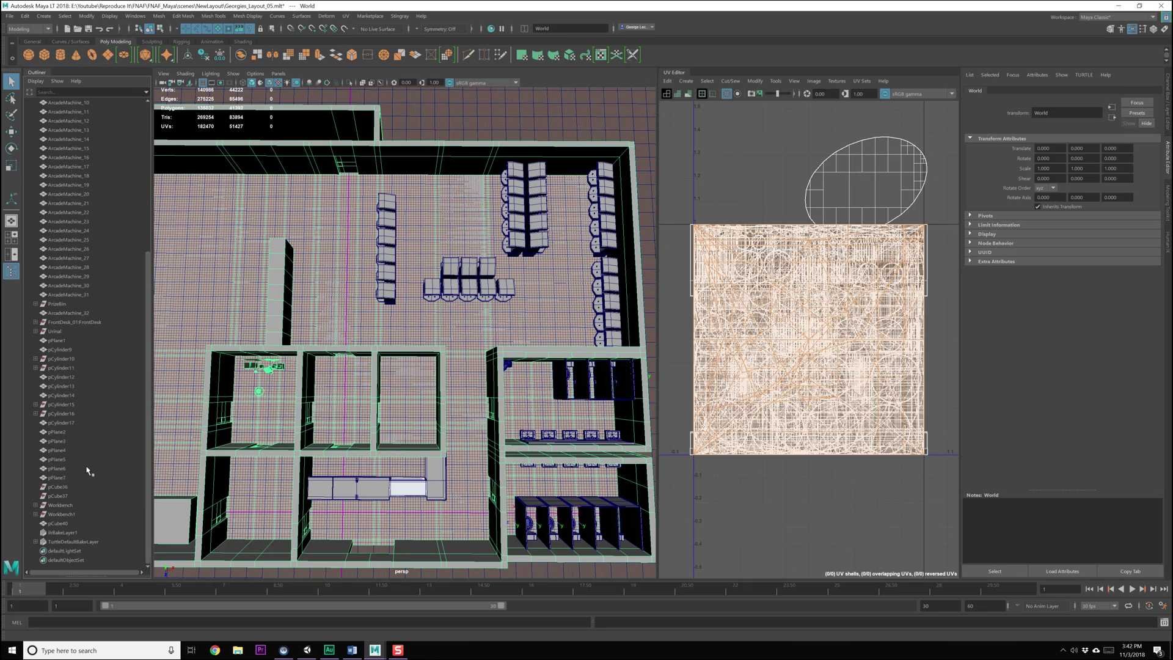
pyautogui.keyDown('shift'); pyautogui.click(61, 513); pyautogui.keyUp('shift')
pyautogui.press('f')
pyautogui.scroll(-10, 353, 284)
pyautogui.scroll(5, 333, 302)
pyautogui.scroll(8, 61, 183)
pyautogui.click(9, 16)
pyautogui.click(36, 5)
# Step: Parent all loose scene objects from Urinal_01:BathroomStalls down, including Workbench1 and pCube40, under the World group
pyautogui.click(51, 150)
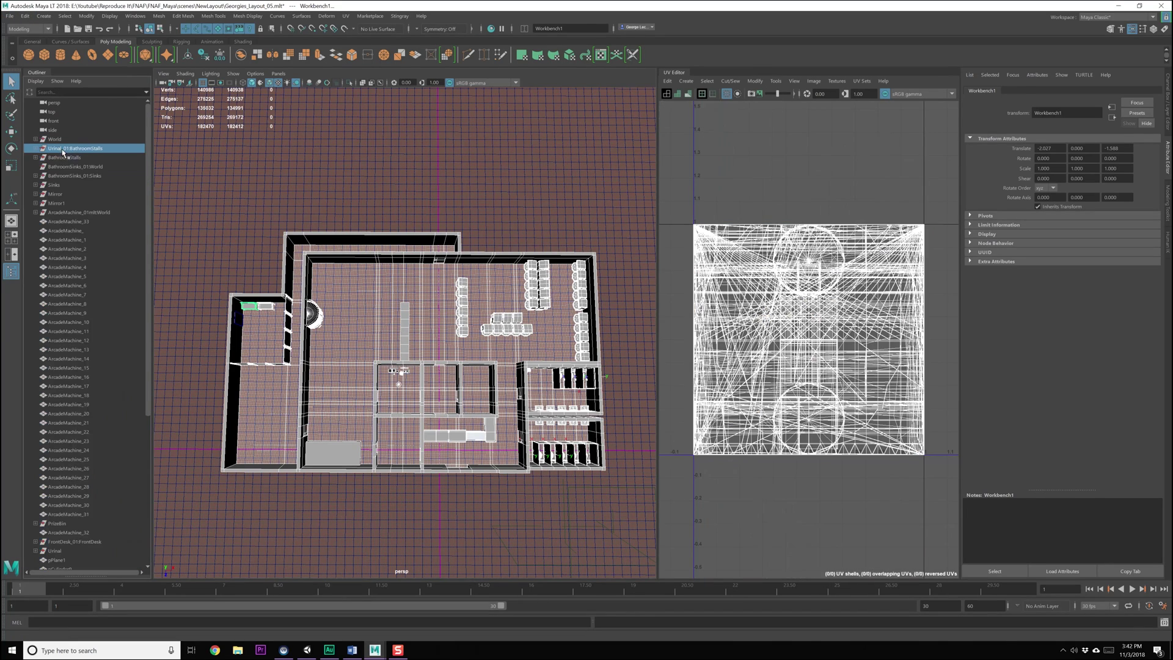
pyautogui.scroll(-2, 70, 522)
pyautogui.scroll(-4, 67, 531)
pyautogui.keyDown('shift'); pyautogui.click(70, 515); pyautogui.keyUp('shift')
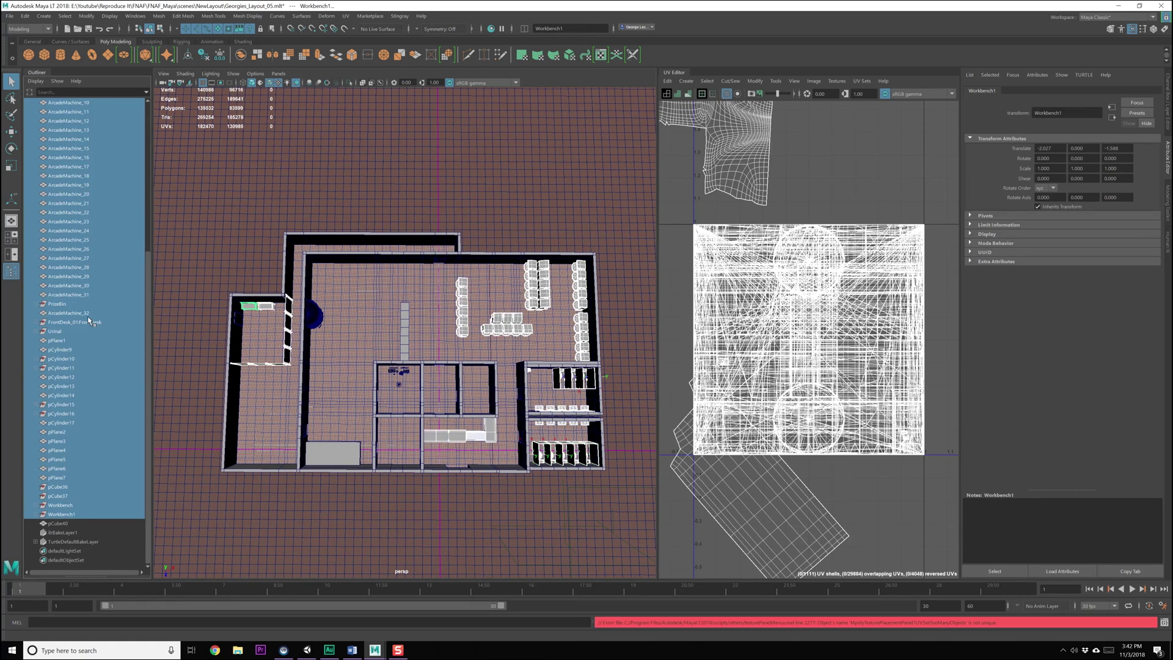
pyautogui.scroll(6, 73, 281)
pyautogui.moveTo(55, 142); pyautogui.dragTo(54, 140, button='middle')
pyautogui.click(54, 140)
pyautogui.click(55, 148)
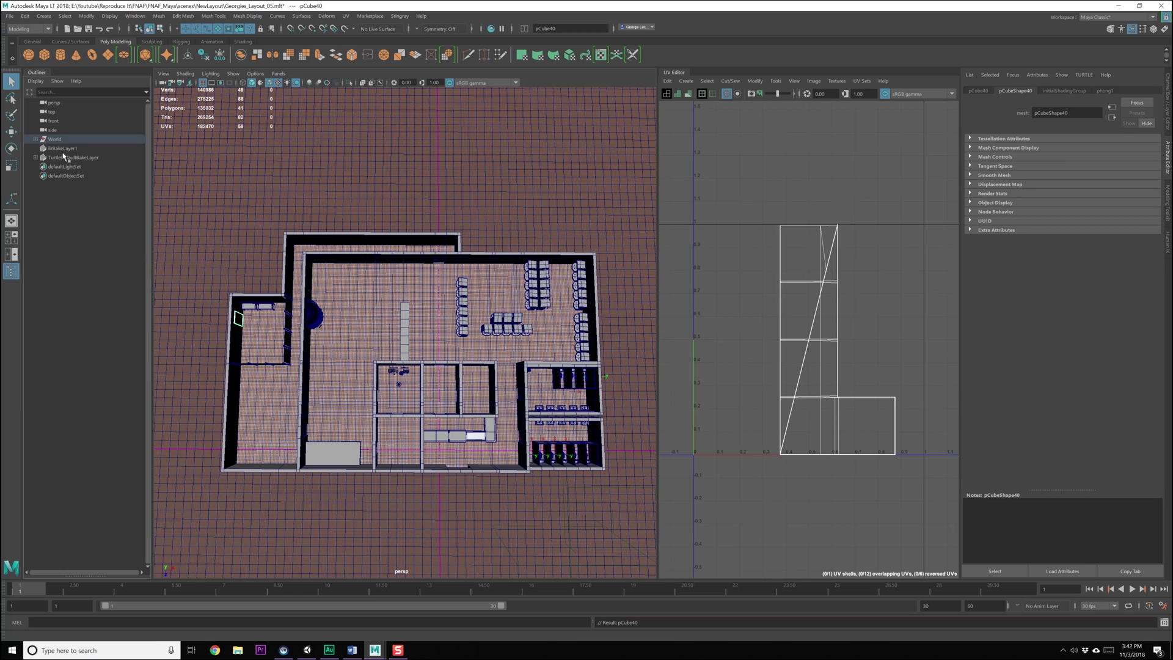
# Step: Select the World group, delete all construction history in the scene and save the scene
pyautogui.click(54, 139)
pyautogui.click(25, 16)
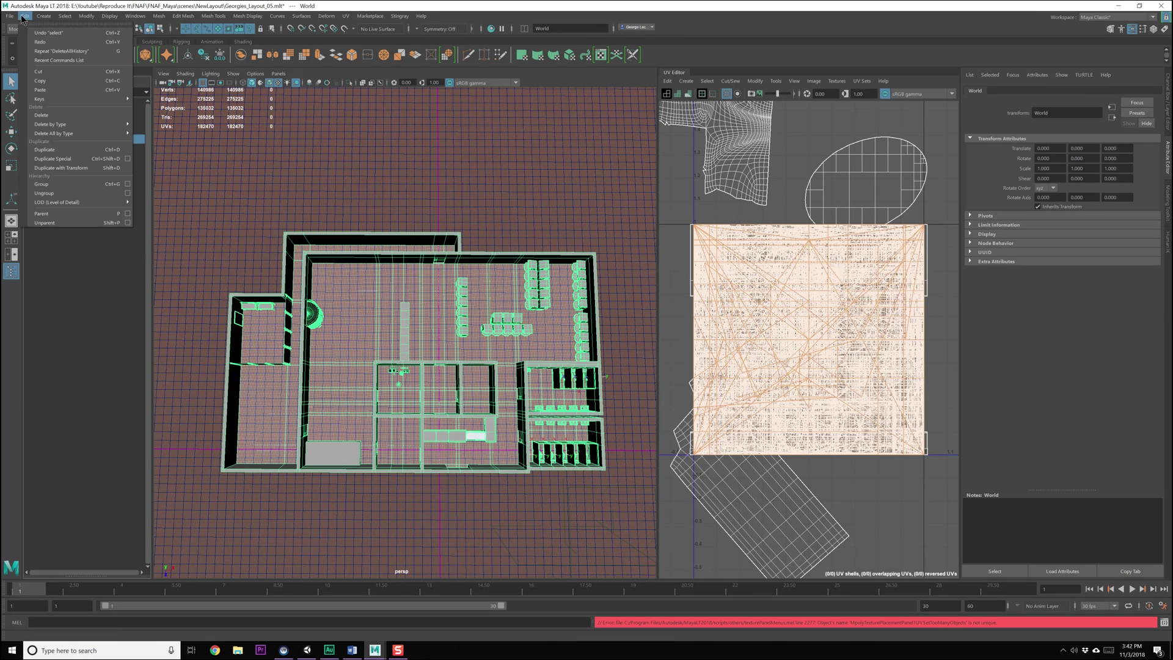
pyautogui.moveTo(68, 135)
pyautogui.click(177, 134)
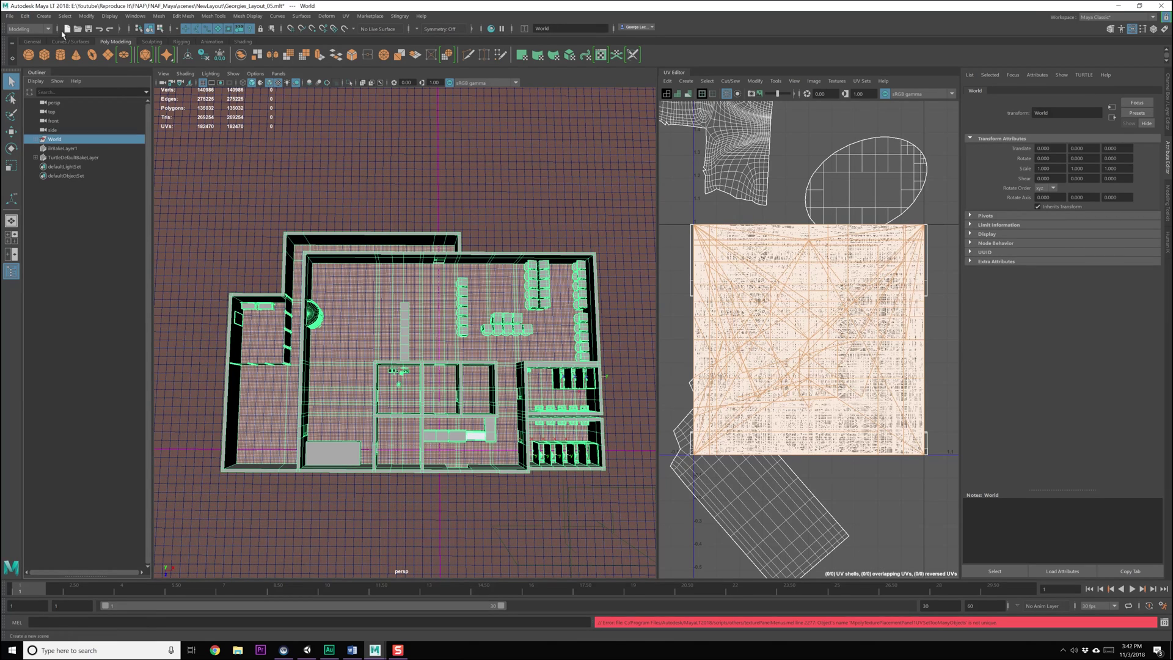
pyautogui.click(9, 15)
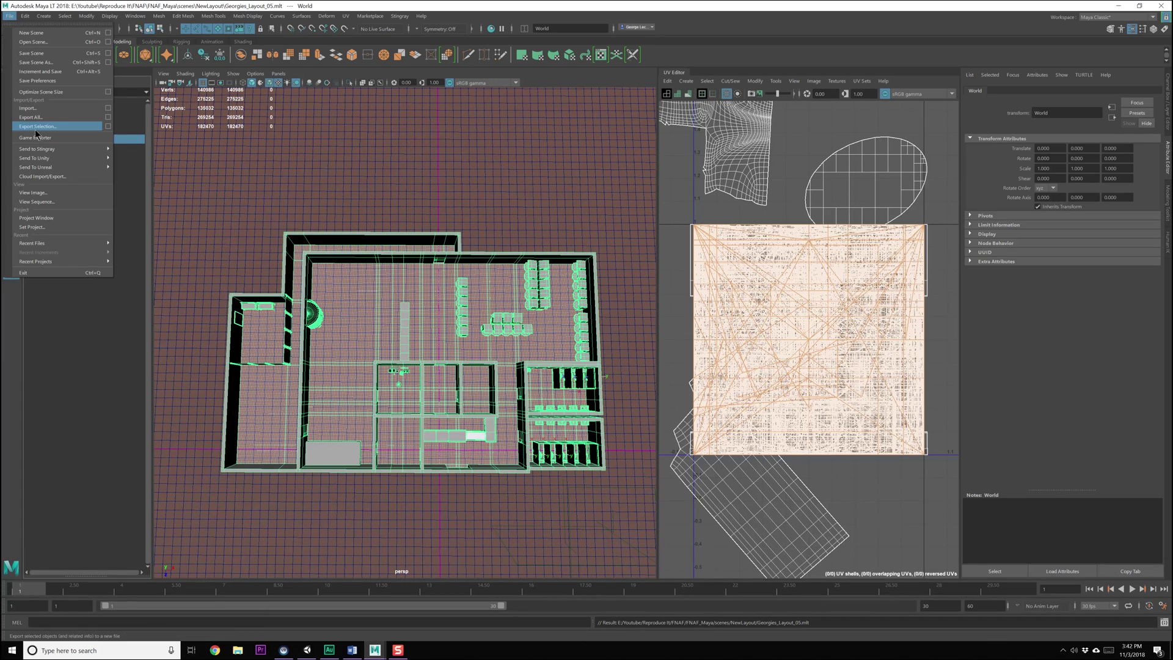
pyautogui.moveTo(46, 158)
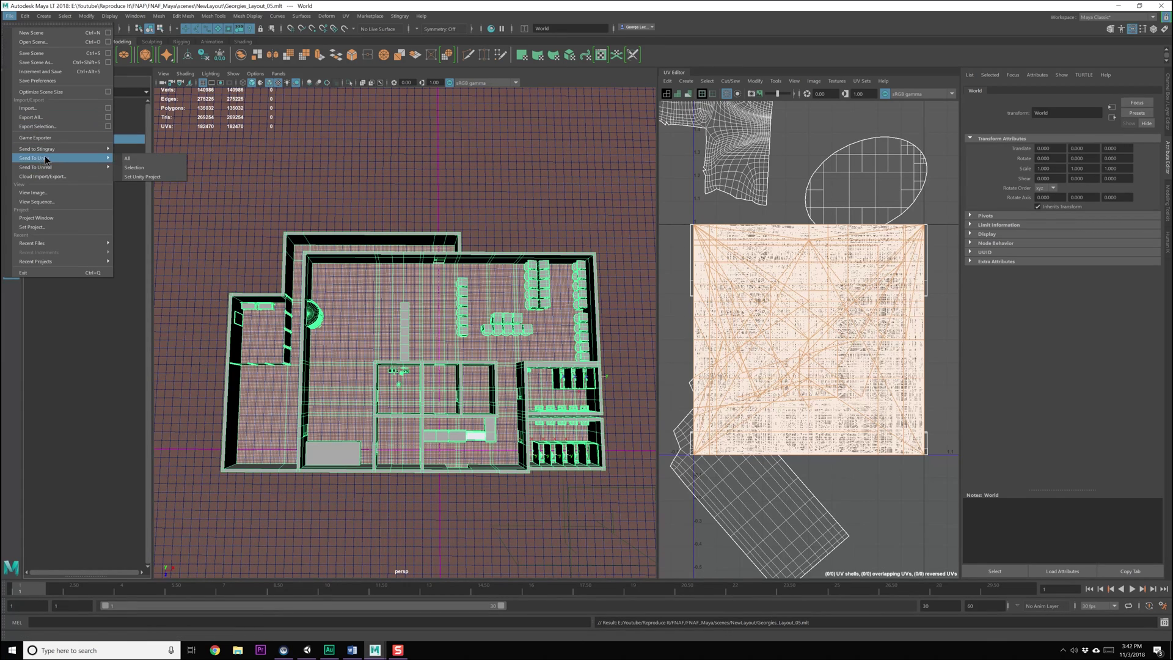
pyautogui.click(168, 167)
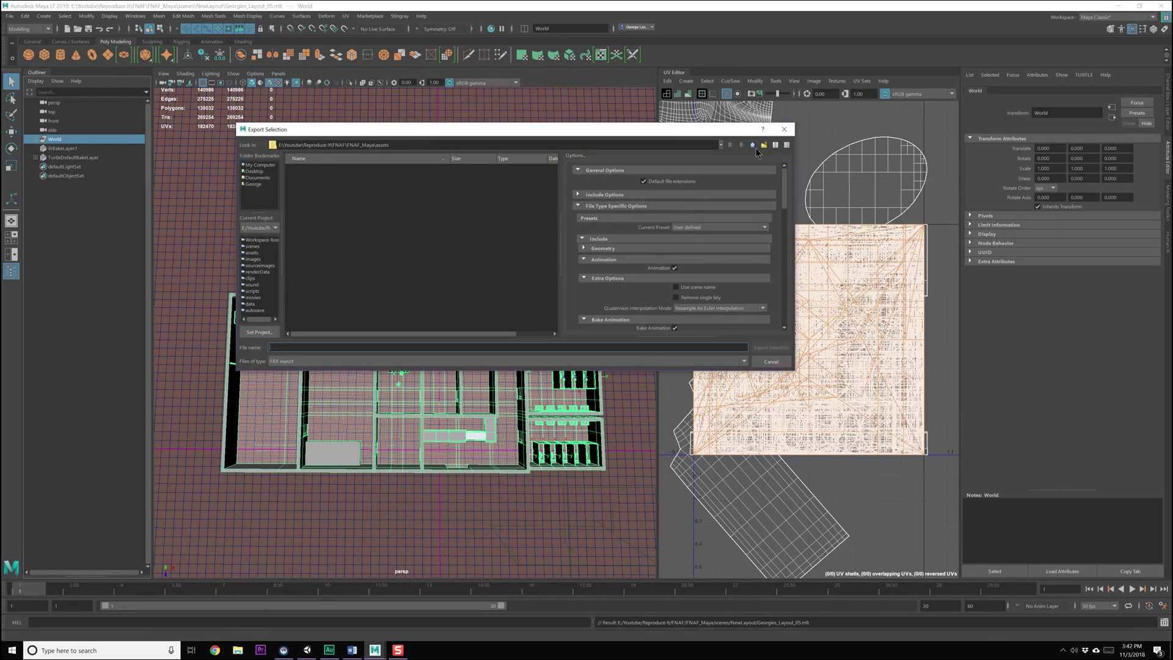
pyautogui.click(753, 146)
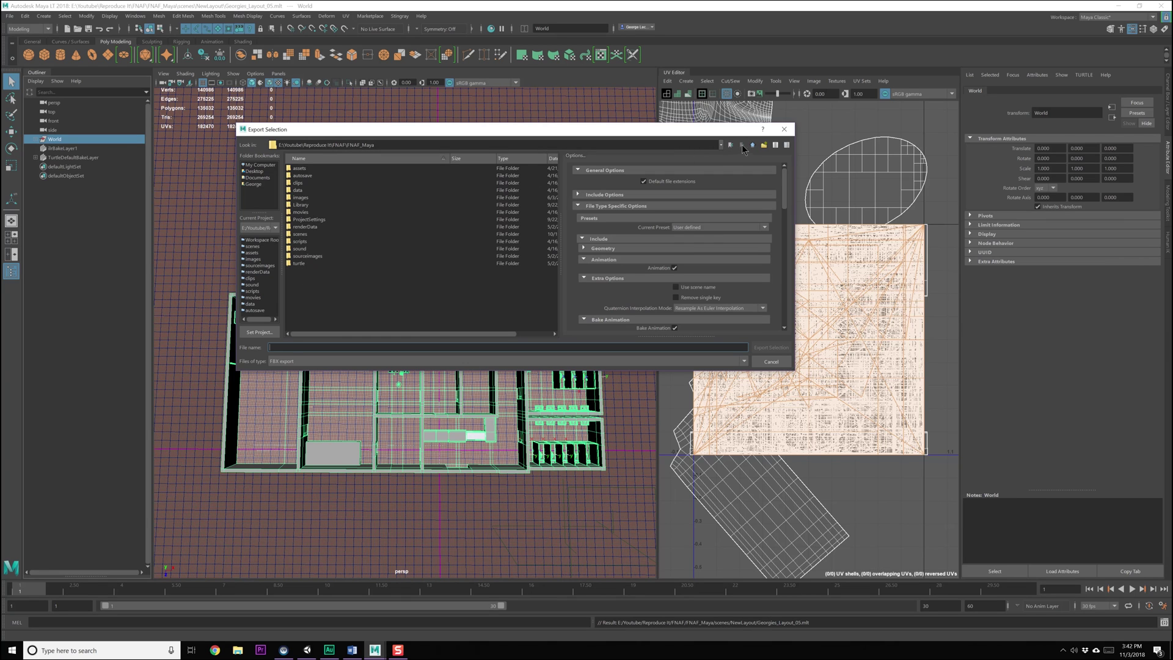
pyautogui.click(784, 129)
# Step: Set the Unity project that receives the FBX assets to the A Night At Georgies folder
pyautogui.click(9, 16)
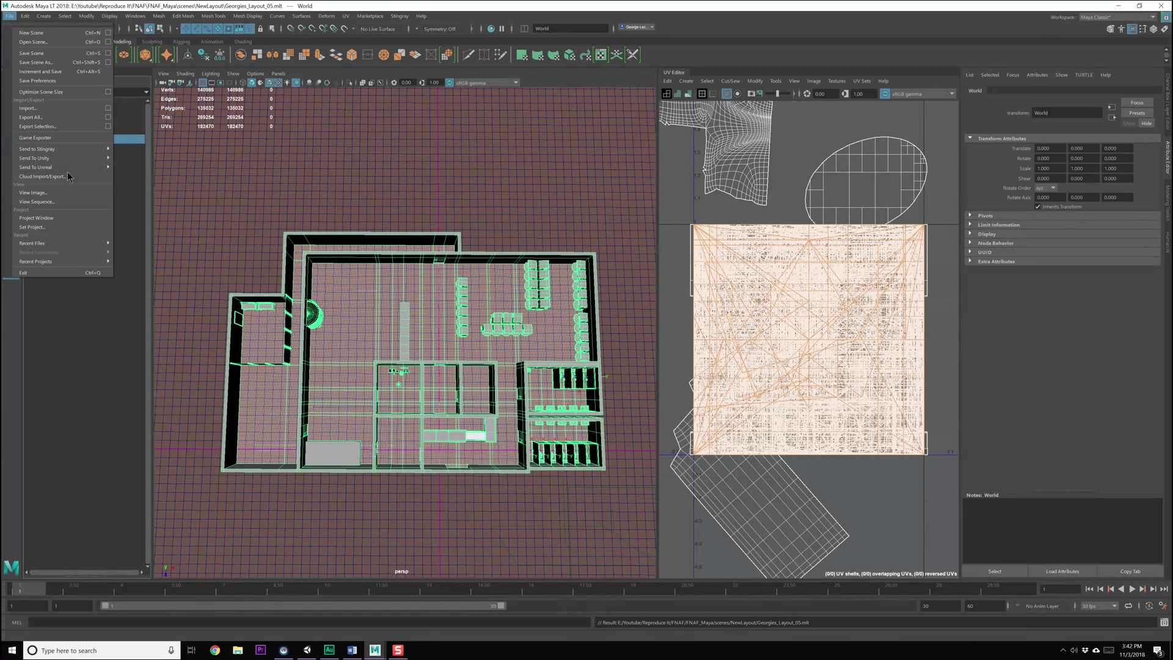
pyautogui.click(150, 177)
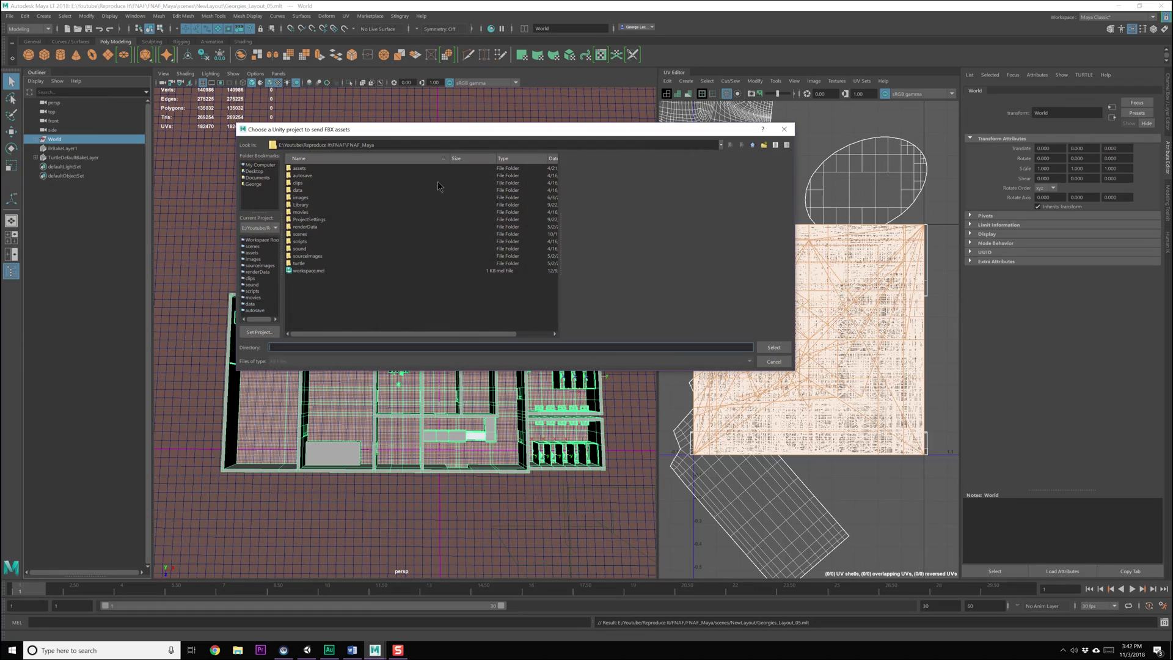
pyautogui.click(753, 144)
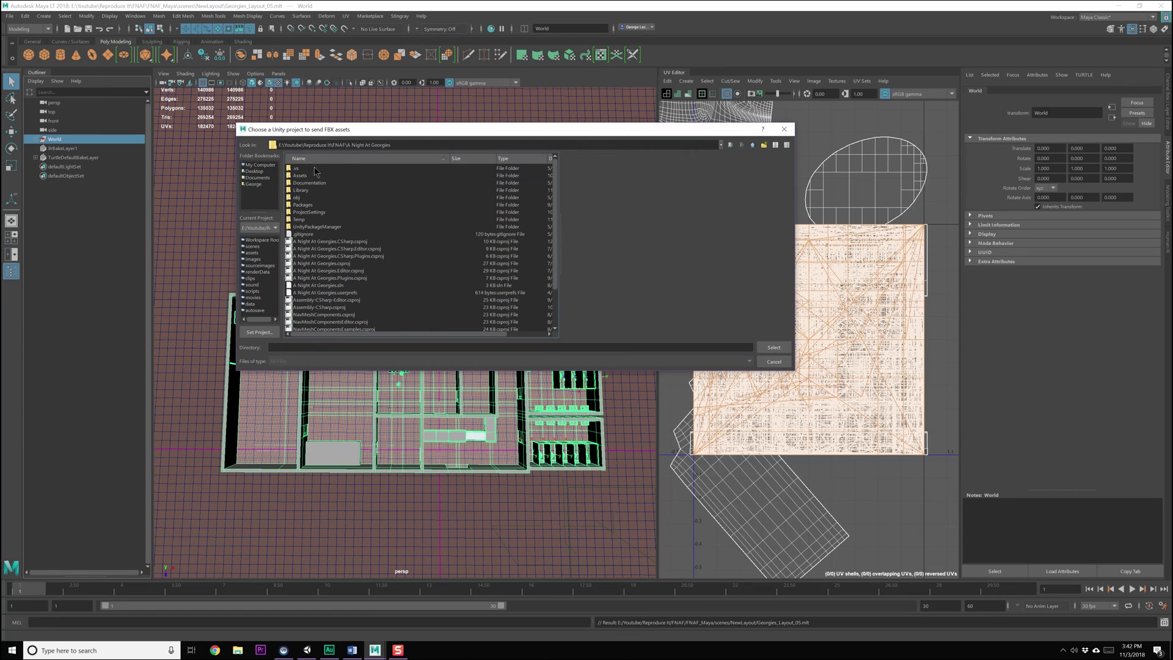
pyautogui.click(771, 360)
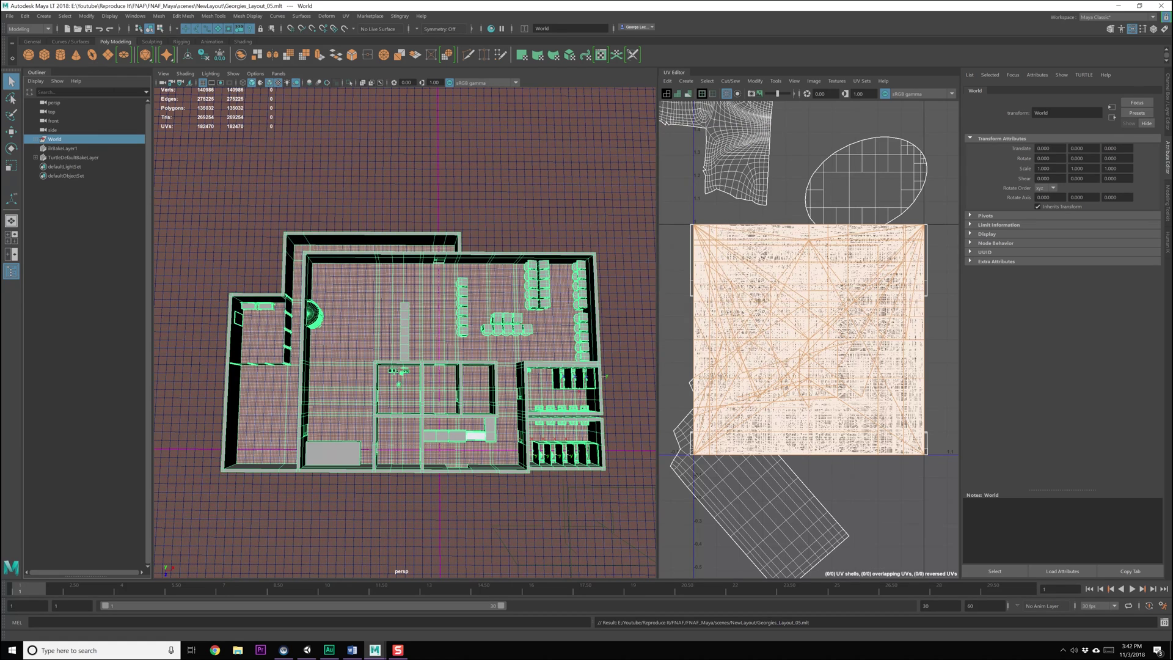
# Step: Send the selected World group to Unity as TEST_FreeRoam_02.fbx in the project's TEST_FreeRoamLayout assets folder
pyautogui.click(9, 16)
pyautogui.moveTo(61, 153)
pyautogui.click(137, 164)
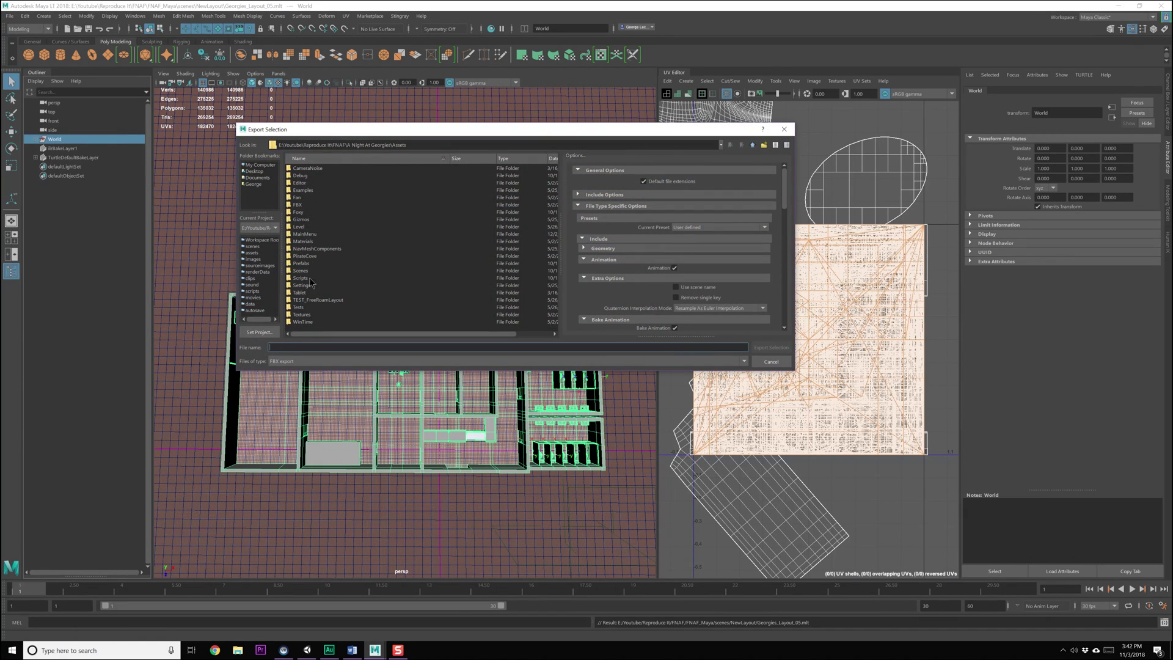
pyautogui.doubleClick(312, 300)
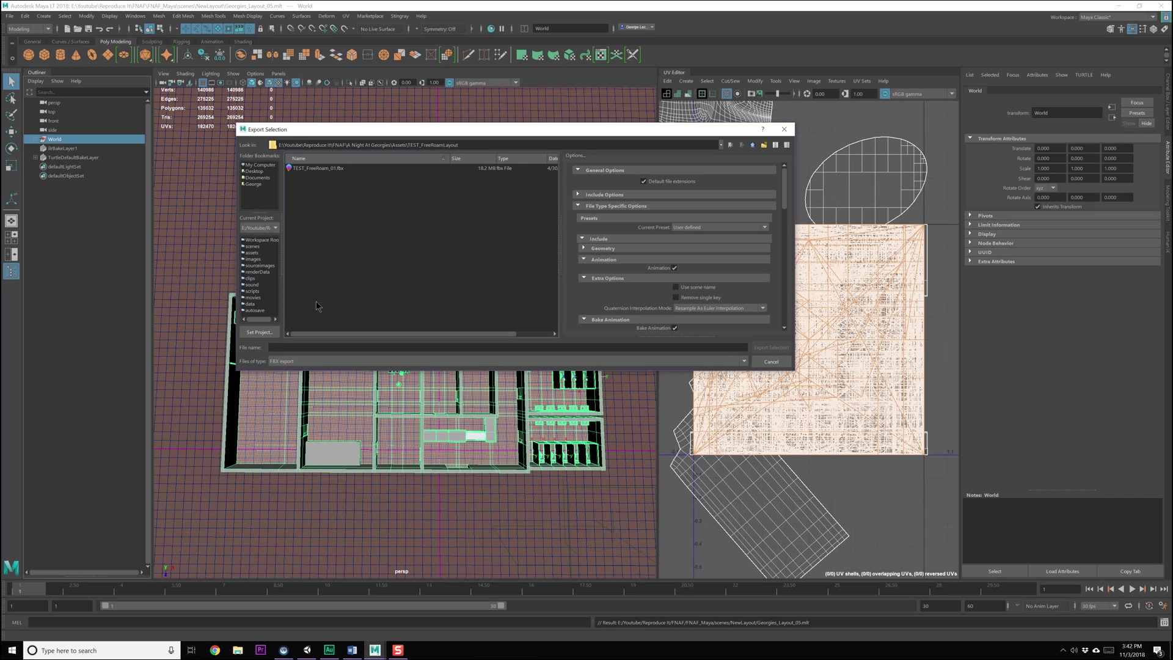
pyautogui.click(325, 168)
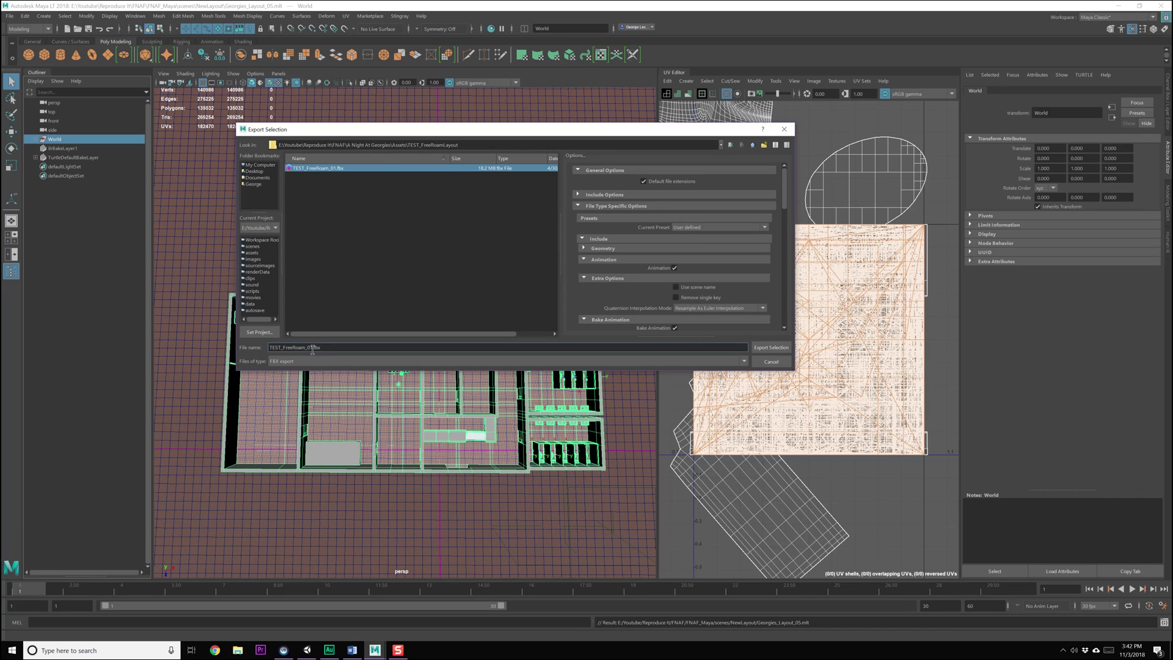
pyautogui.press('BackSpace')
pyautogui.write('2')
pyautogui.press('Return')
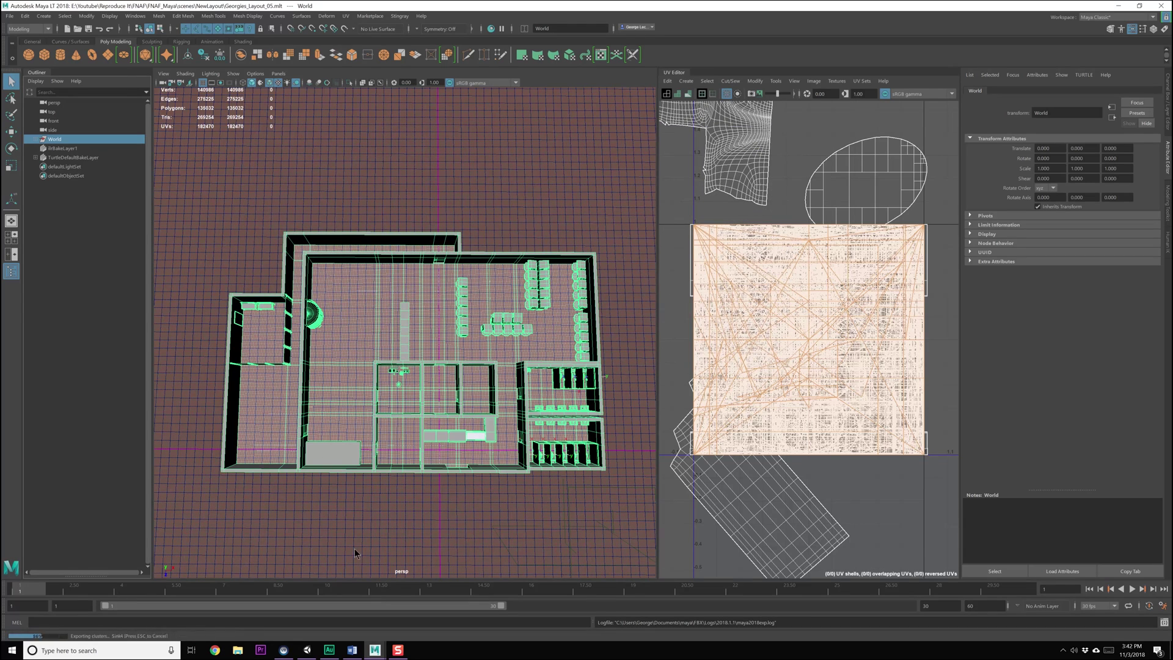
# Step: Switch to Unity and review the import warnings and the objects contained in the TEST_FreeRoam_02 model
pyautogui.click(315, 651)
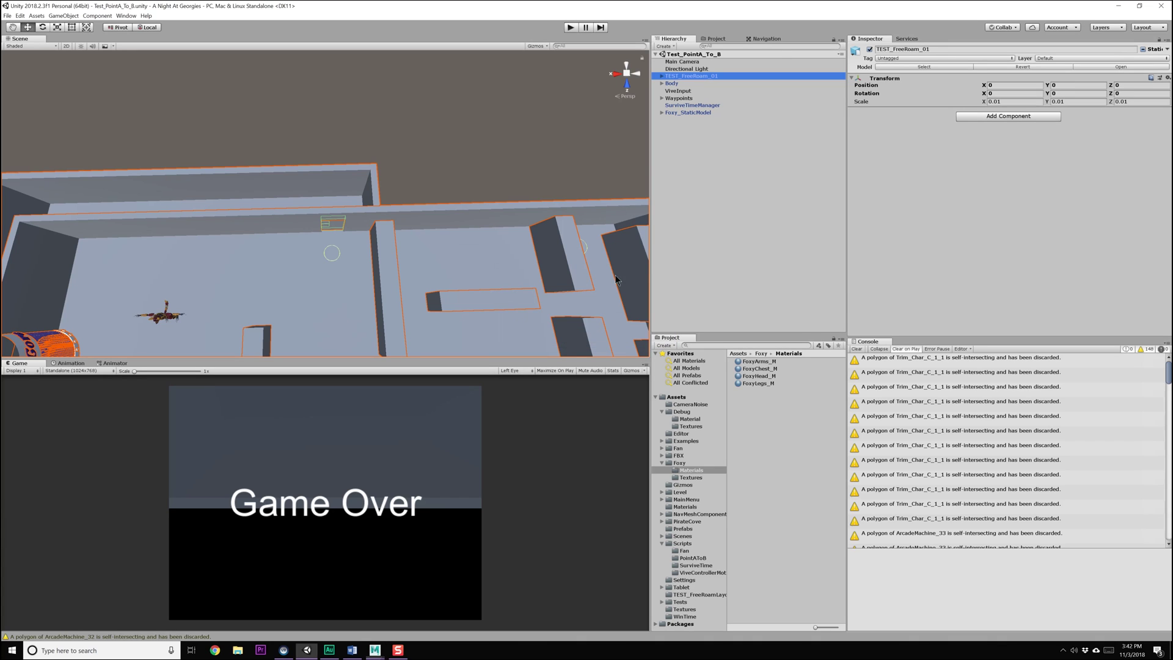
pyautogui.click(957, 364)
pyautogui.click(953, 392)
pyautogui.click(950, 416)
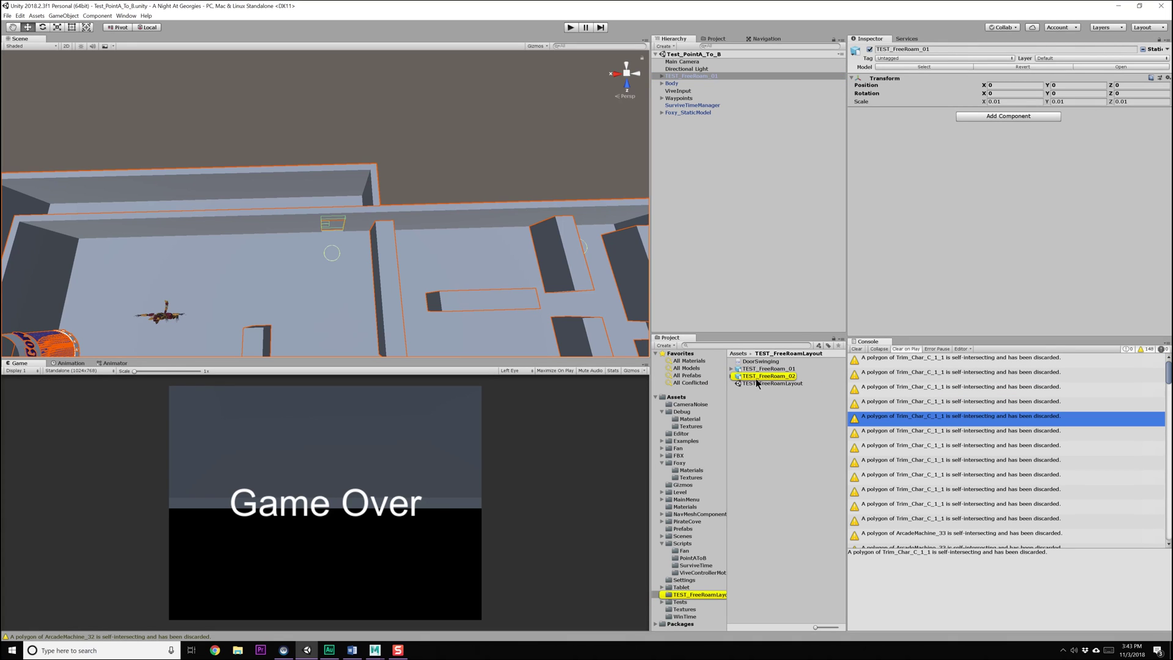
pyautogui.click(731, 377)
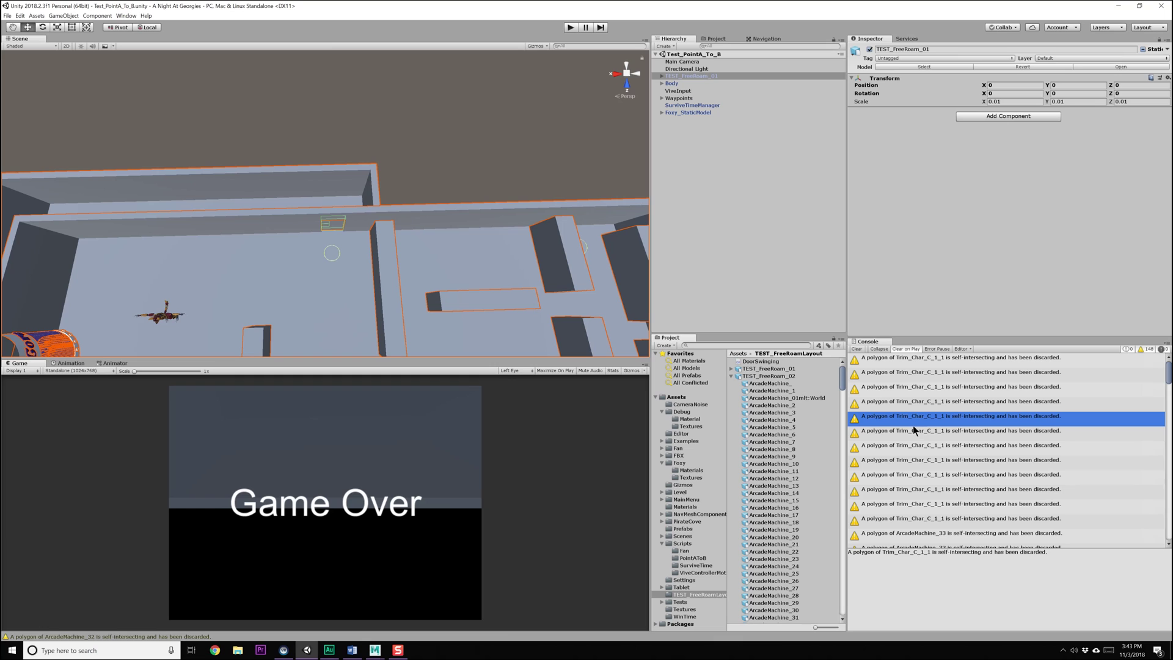
pyautogui.scroll(-15, 803, 485)
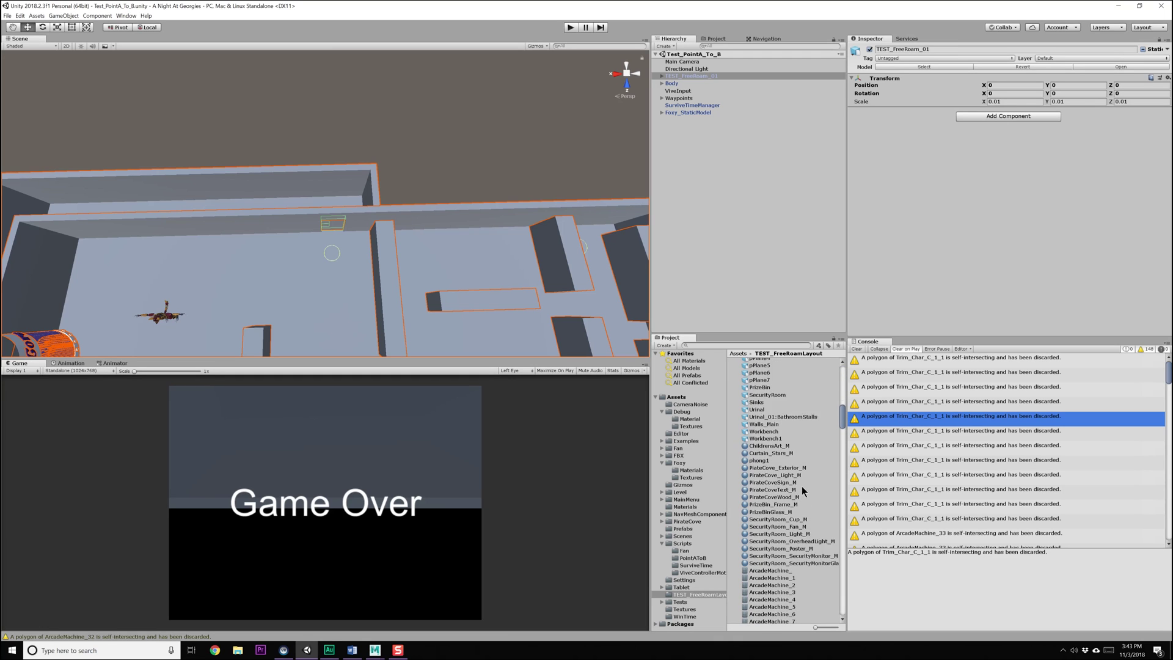
pyautogui.scroll(3, 801, 487)
pyautogui.scroll(-10, 895, 467)
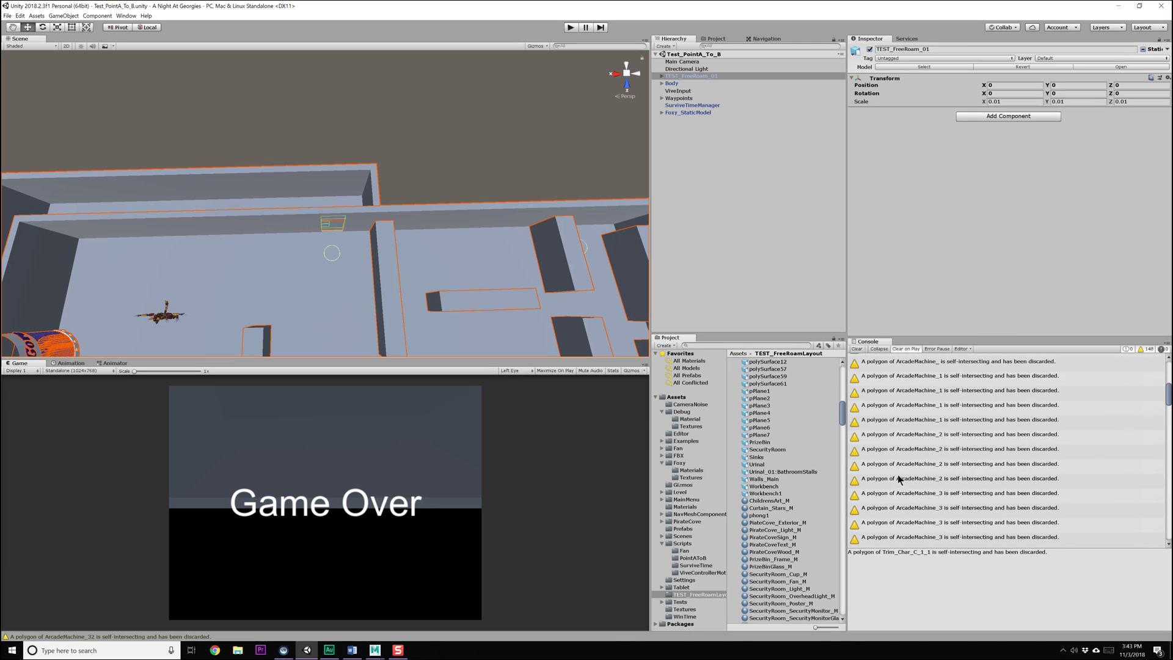
pyautogui.scroll(-20, 908, 466)
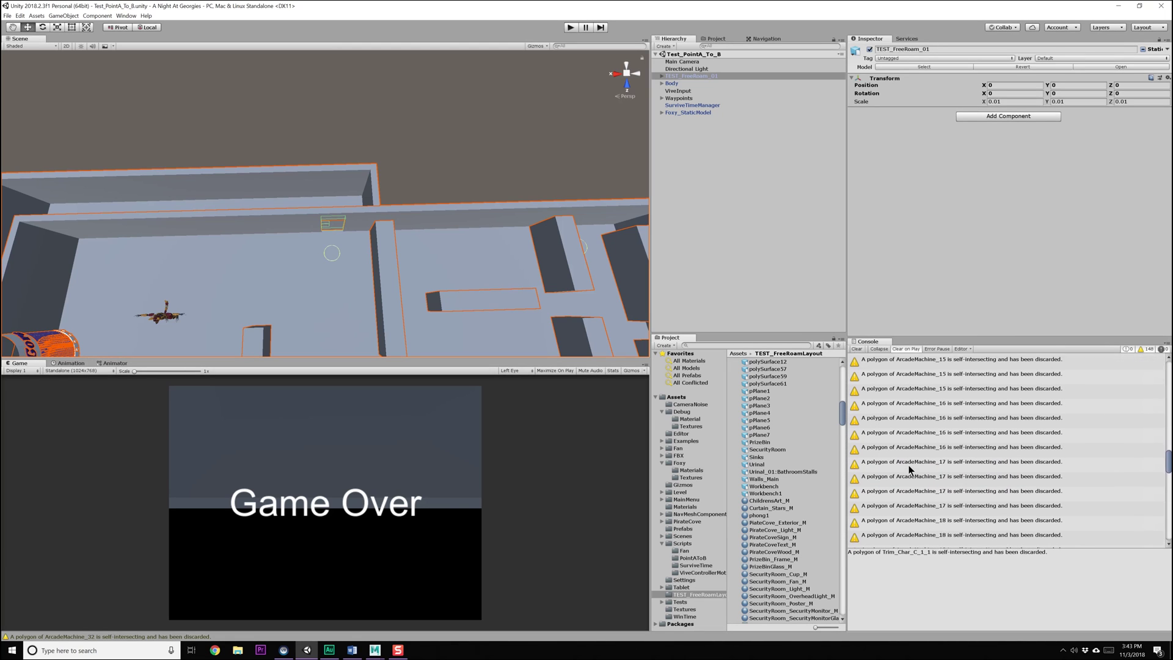
pyautogui.scroll(-3, 909, 468)
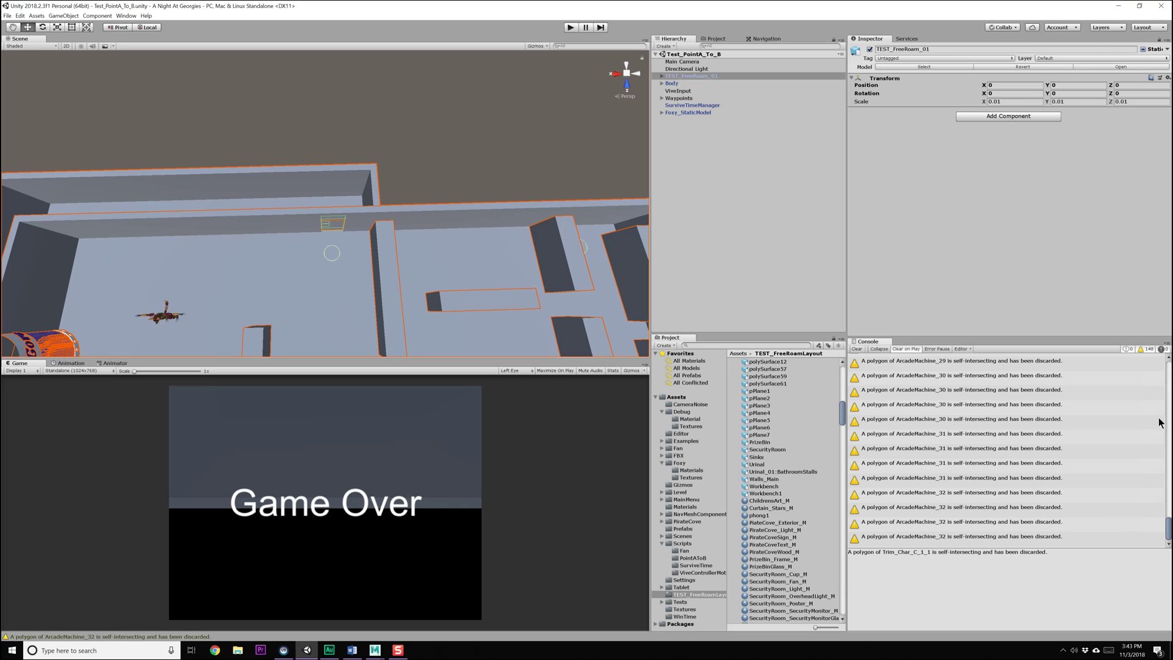
pyautogui.moveTo(1168, 528); pyautogui.dragTo(1168, 376)
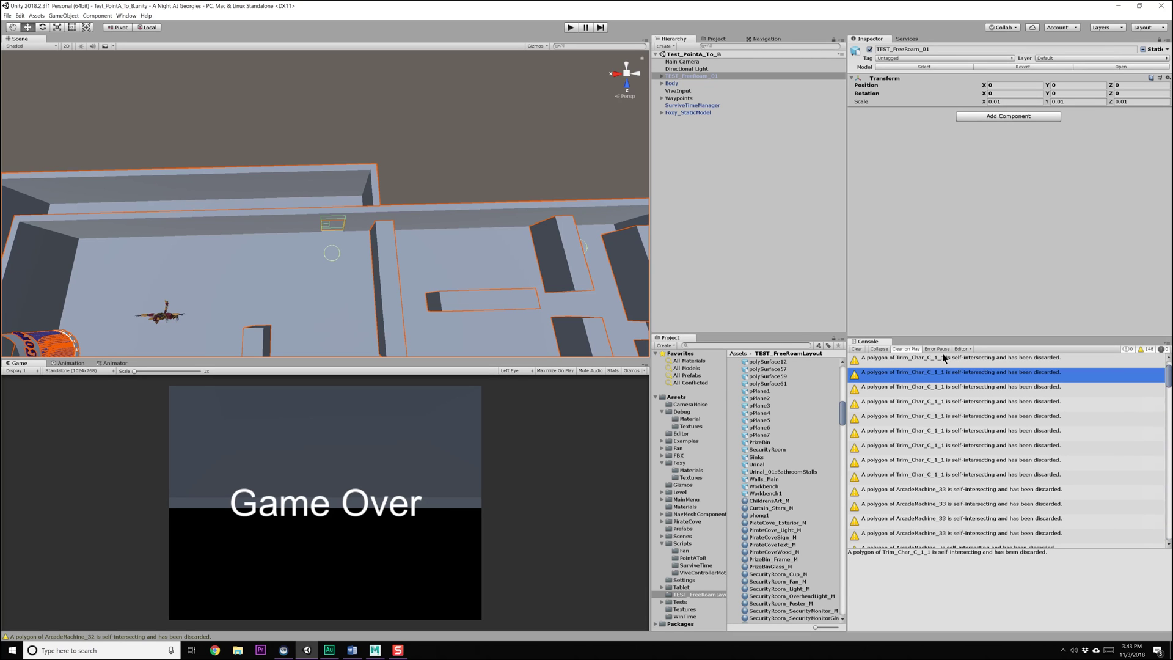
# Step: Clear the console messages and collapse the TEST_FreeRoam_02 model in the project assets
pyautogui.click(857, 349)
pyautogui.scroll(15, 786, 441)
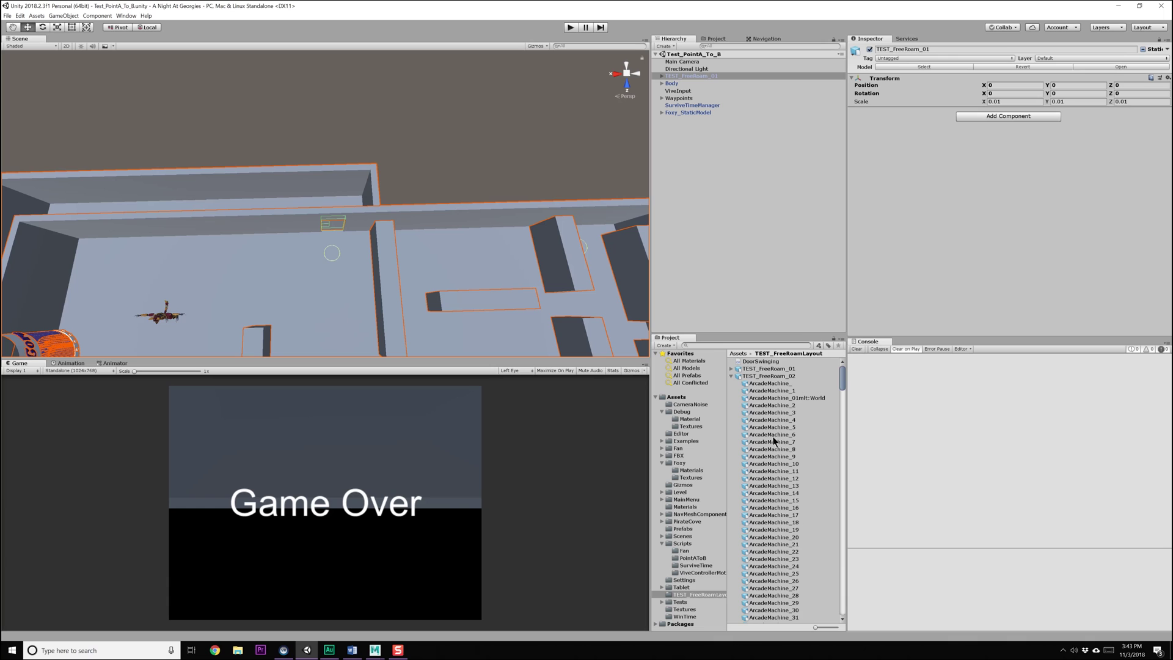
pyautogui.click(731, 376)
# Step: Check the model import settings of TEST_FreeRoam_01 and add the TEST_FreeRoam_02 model to the scene hierarchy
pyautogui.doubleClick(694, 75)
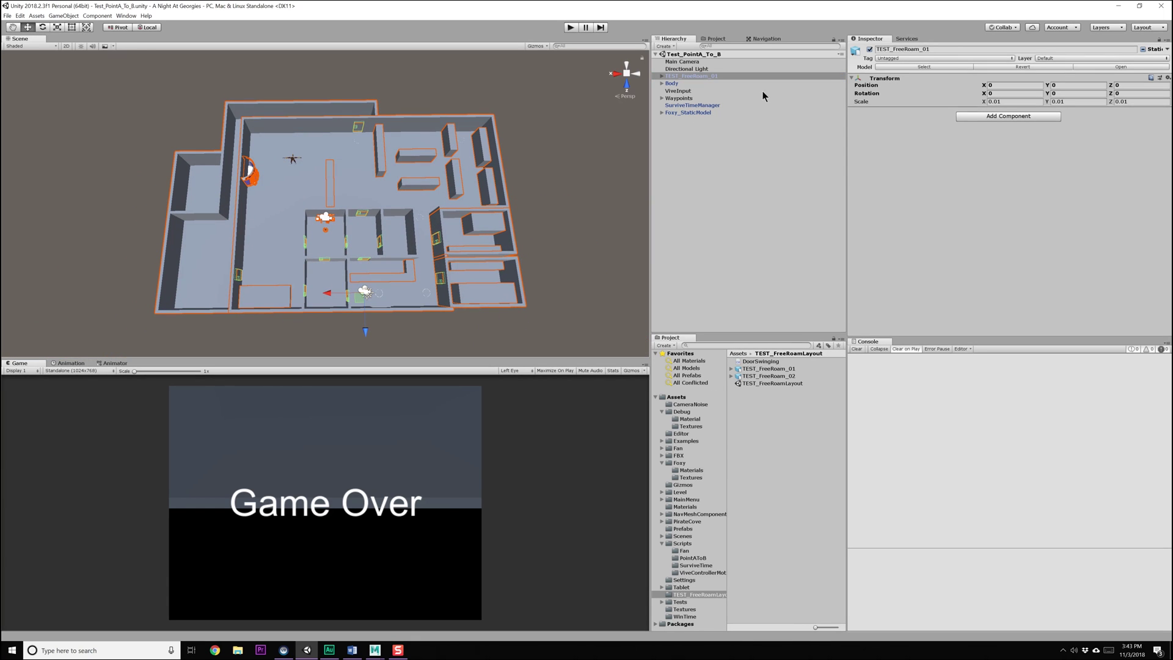
pyautogui.click(765, 369)
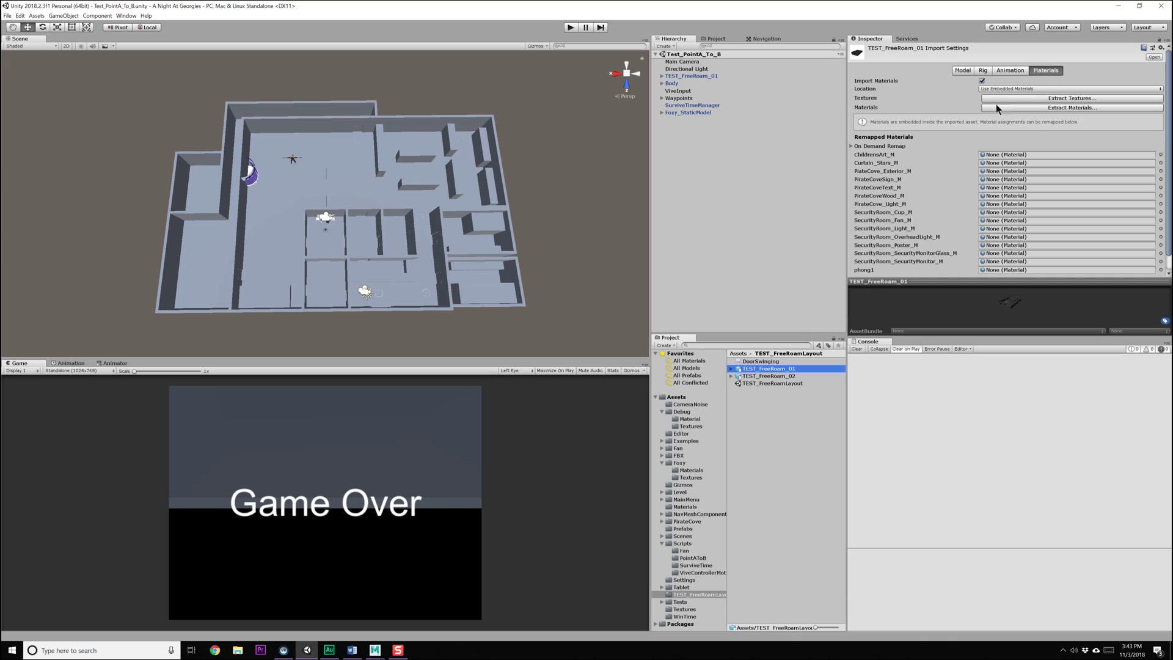
pyautogui.click(964, 71)
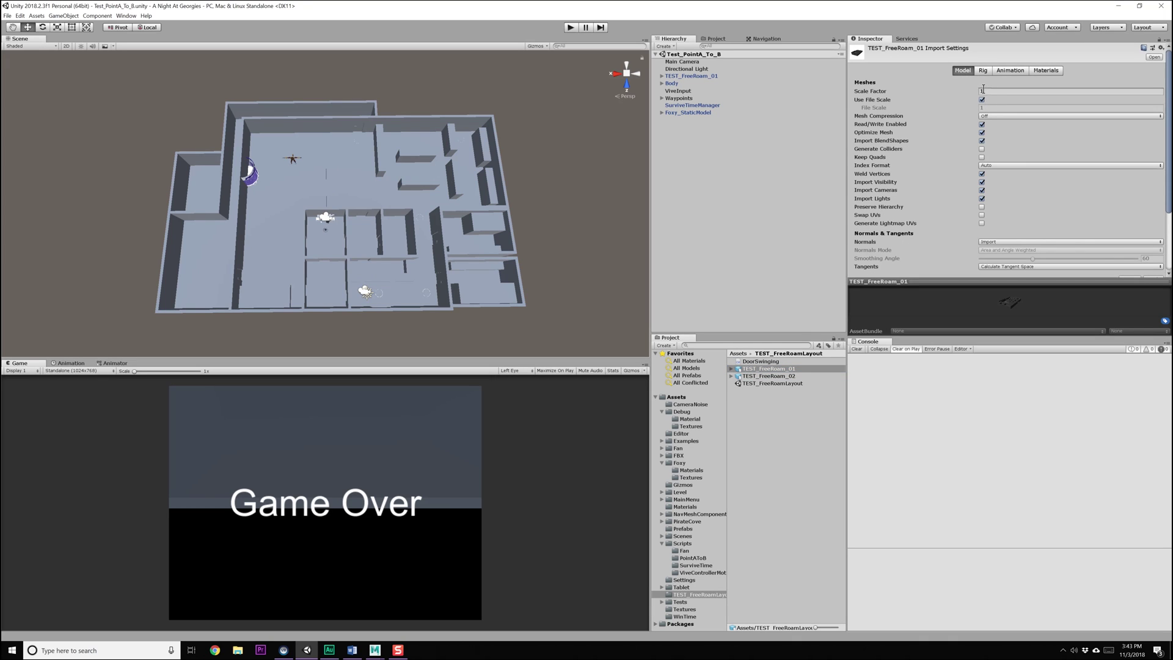
pyautogui.moveTo(795, 377); pyautogui.dragTo(716, 163)
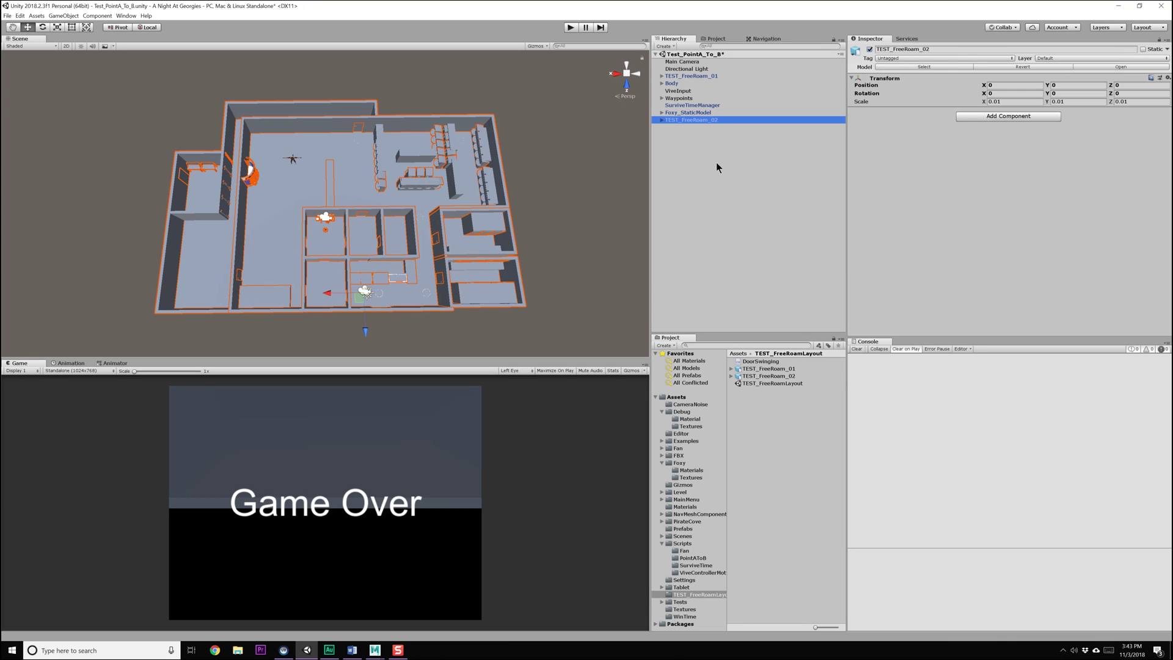
# Step: Examine the components of Door1 in TEST_FreeRoam_01, including its colliders and attached script
pyautogui.click(699, 76)
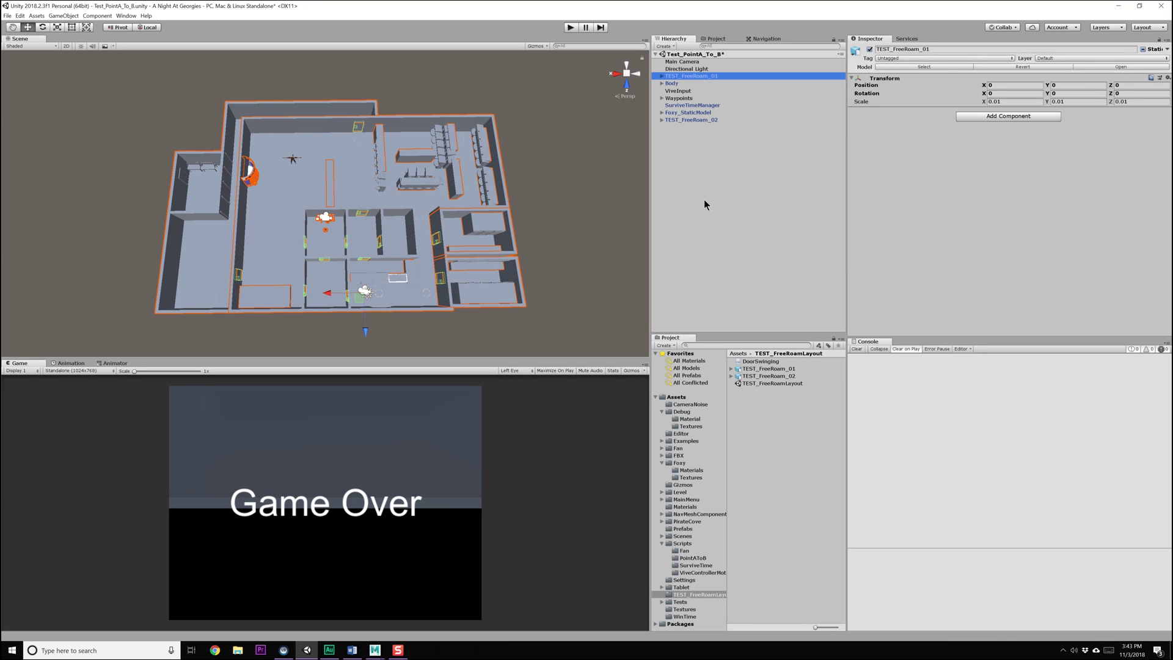
pyautogui.click(661, 76)
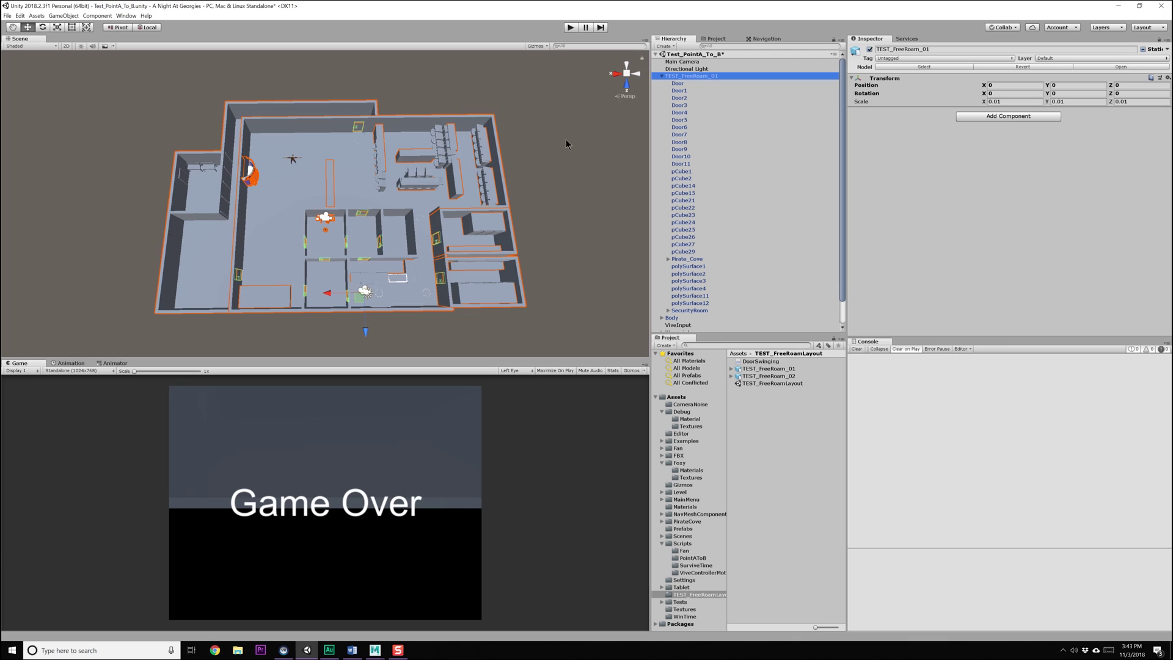
pyautogui.scroll(7, 358, 177)
pyautogui.moveTo(358, 179); pyautogui.dragTo(348, 241, button='middle')
pyautogui.scroll(8, 350, 246)
pyautogui.keyDown('alt'); pyautogui.moveTo(350, 251); pyautogui.dragTo(380, 195); pyautogui.keyUp('alt')
pyautogui.click(700, 91)
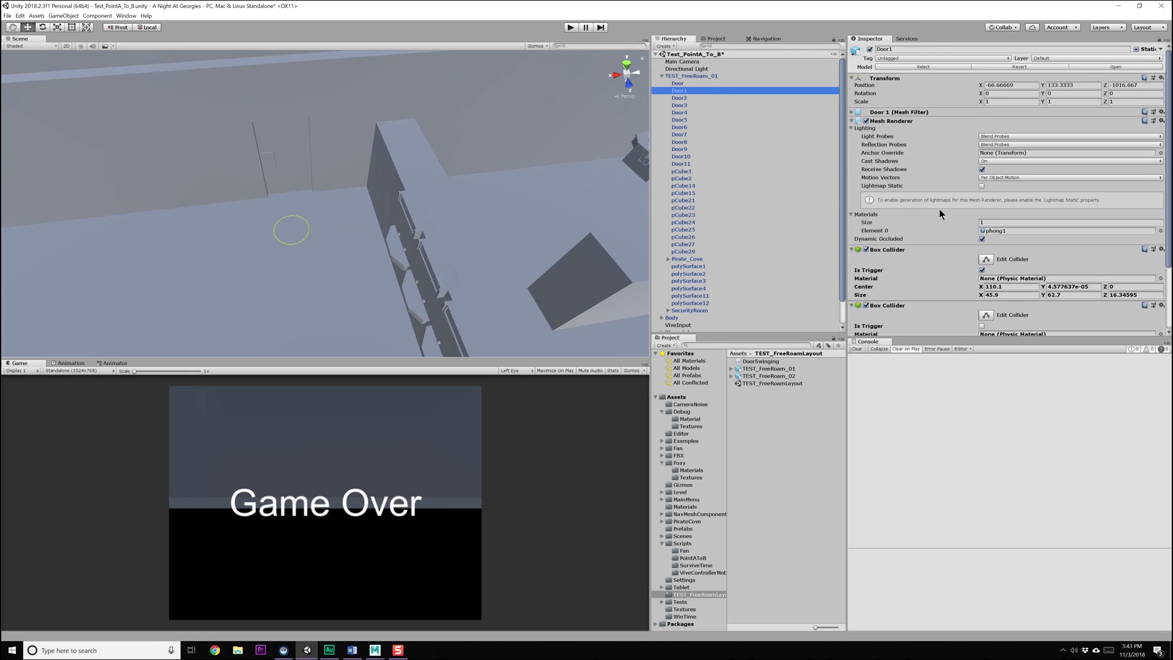
pyautogui.scroll(-3, 938, 220)
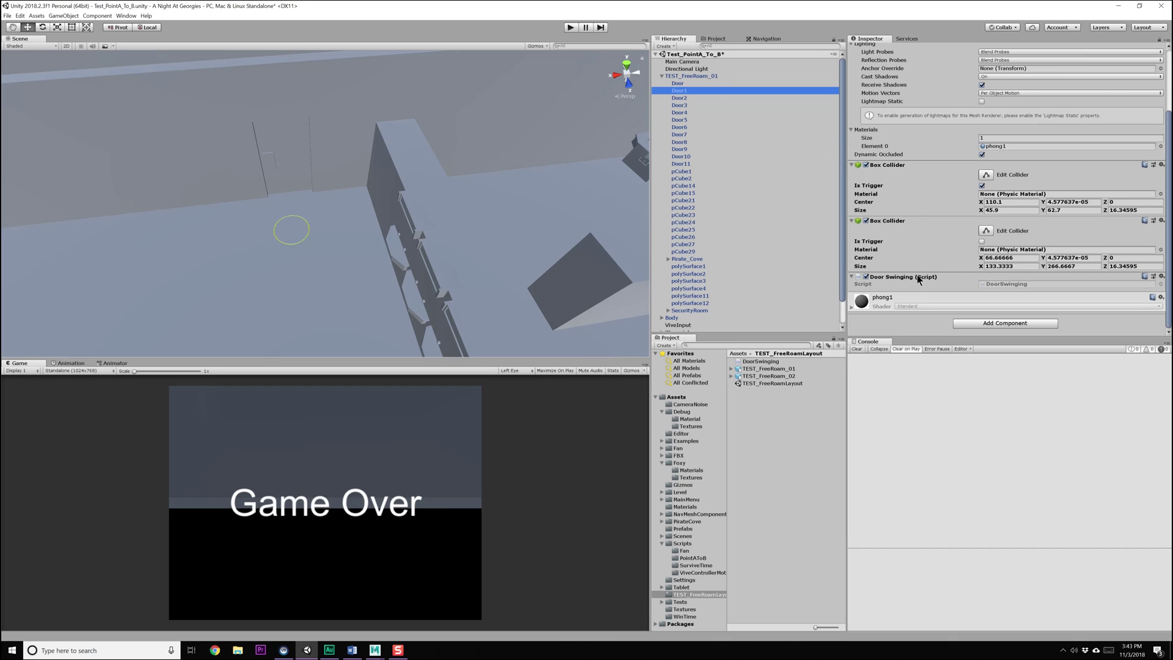
pyautogui.click(757, 345)
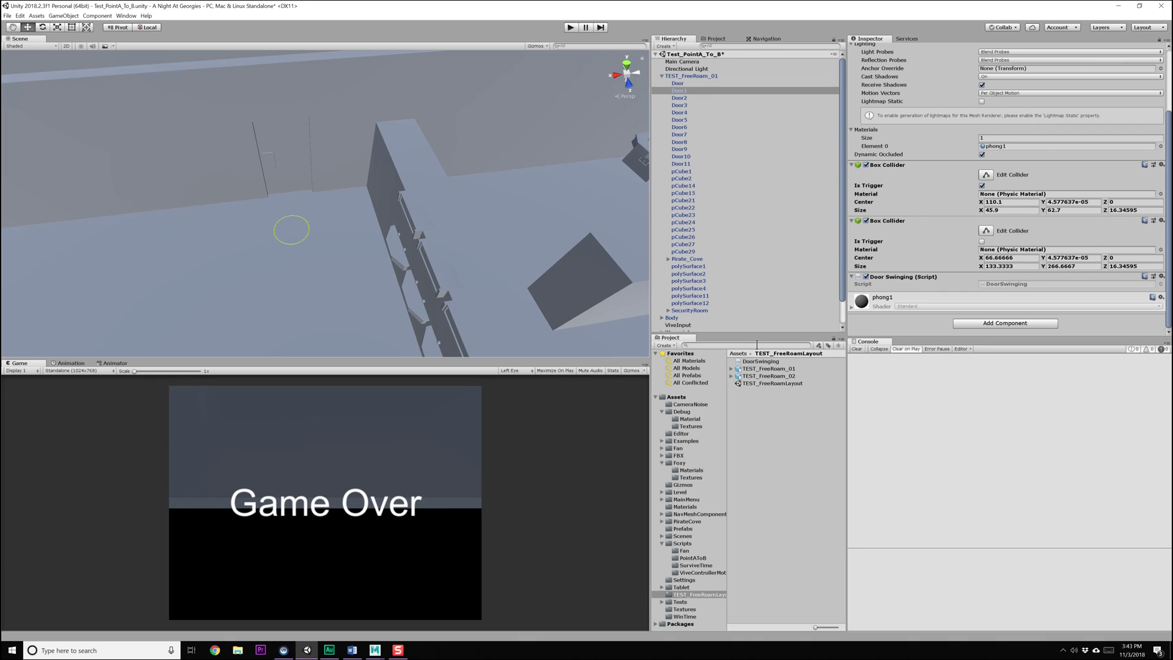
pyautogui.click(18, 650)
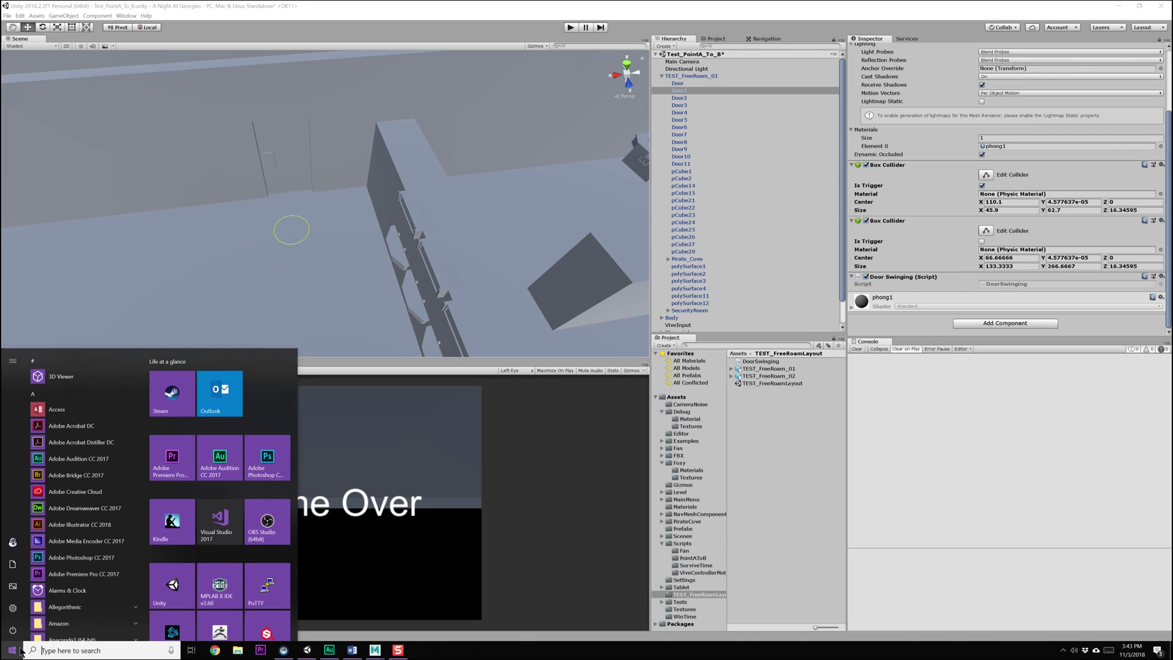
pyautogui.write('stick')
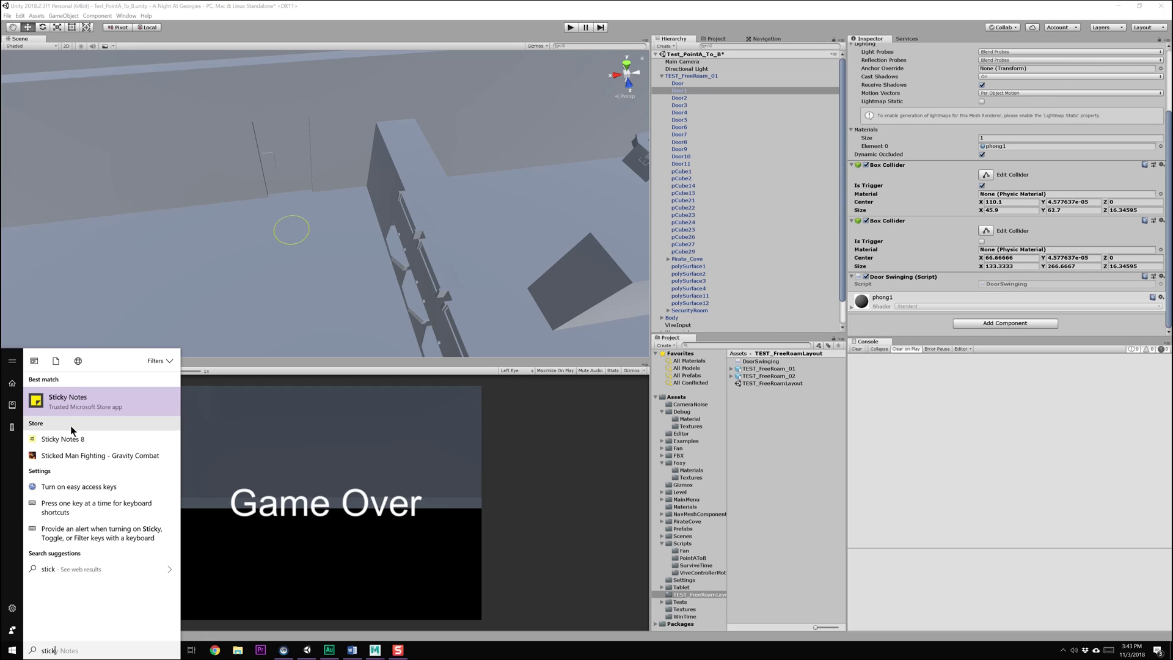
pyautogui.click(72, 439)
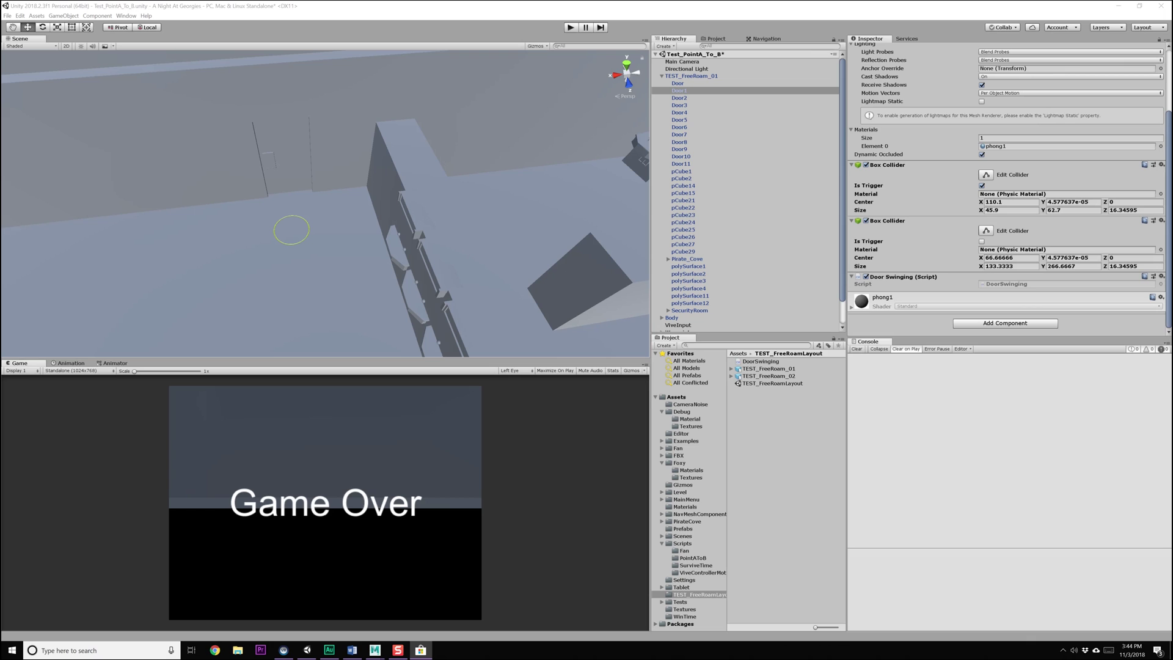
# Step: Open Sticky Notes and write an FNAF note that doors need box colliders for trigger and collider, plus the door swinging script
pyautogui.press('super')
pyautogui.write('sticky')
pyautogui.click(64, 413)
pyautogui.moveTo(715, 165); pyautogui.dragTo(583, 164)
pyautogui.write('FNAF')
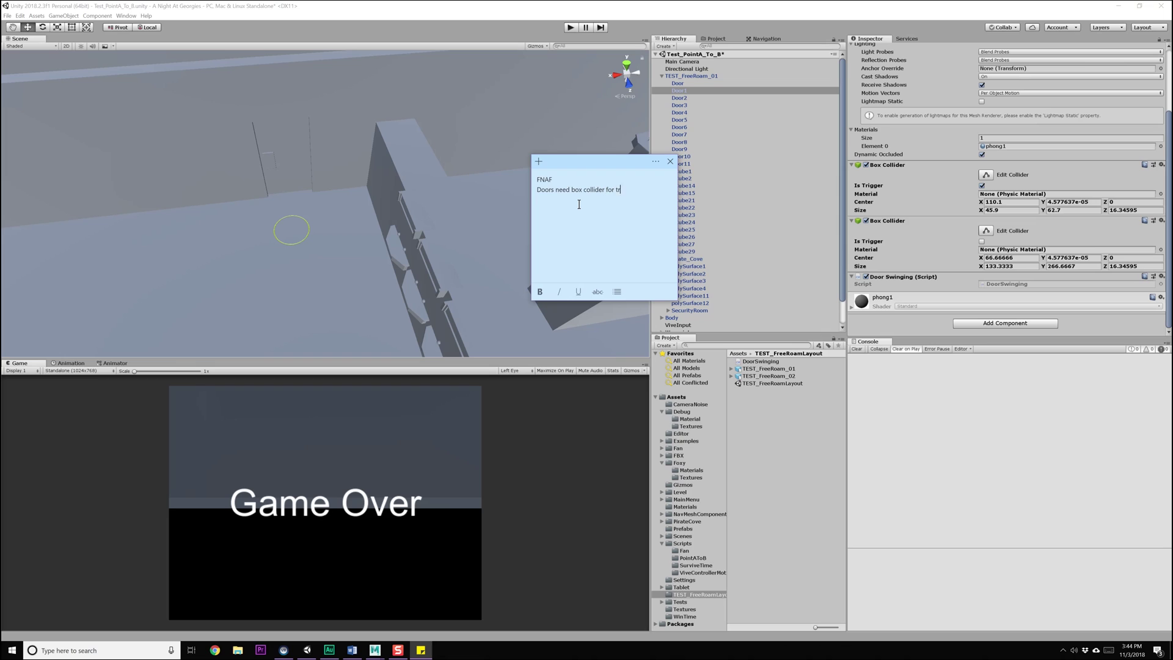
pyautogui.write('lider for collider')
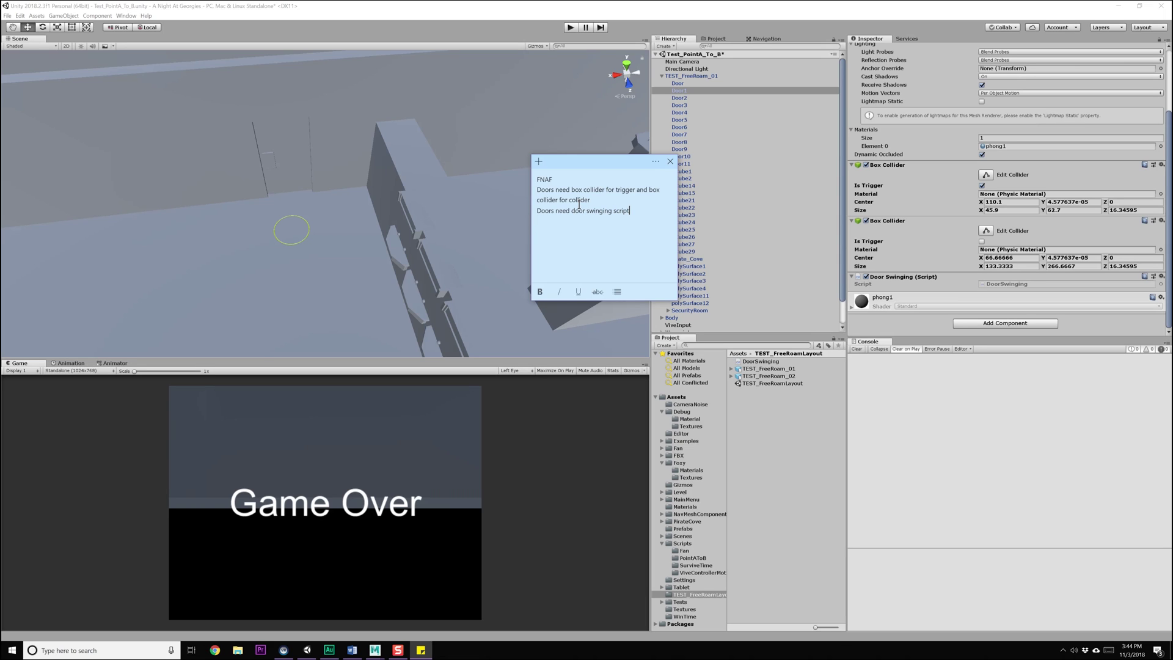
# Step: Back in Unity, check the components of Door9 and the root object of TEST_FreeRoam_02
pyautogui.click(309, 144)
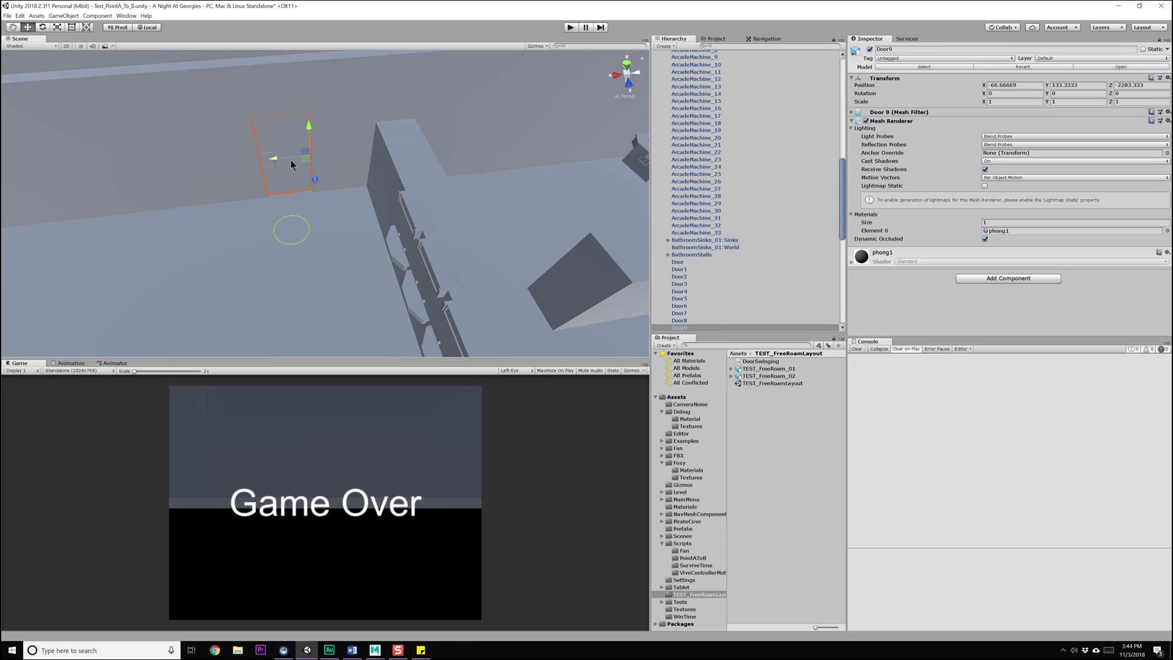
pyautogui.scroll(-3, 720, 287)
pyautogui.keyDown('alt'); pyautogui.moveTo(315, 252); pyautogui.dragTo(444, 256); pyautogui.keyUp('alt')
pyautogui.press('f')
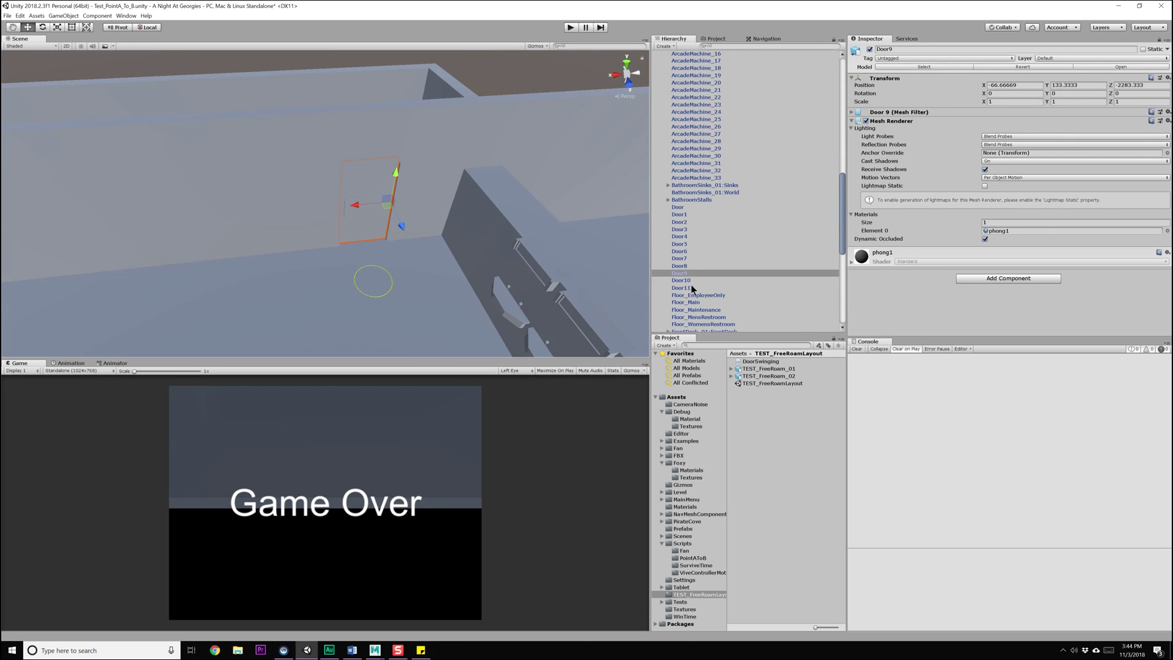
pyautogui.scroll(10, 694, 233)
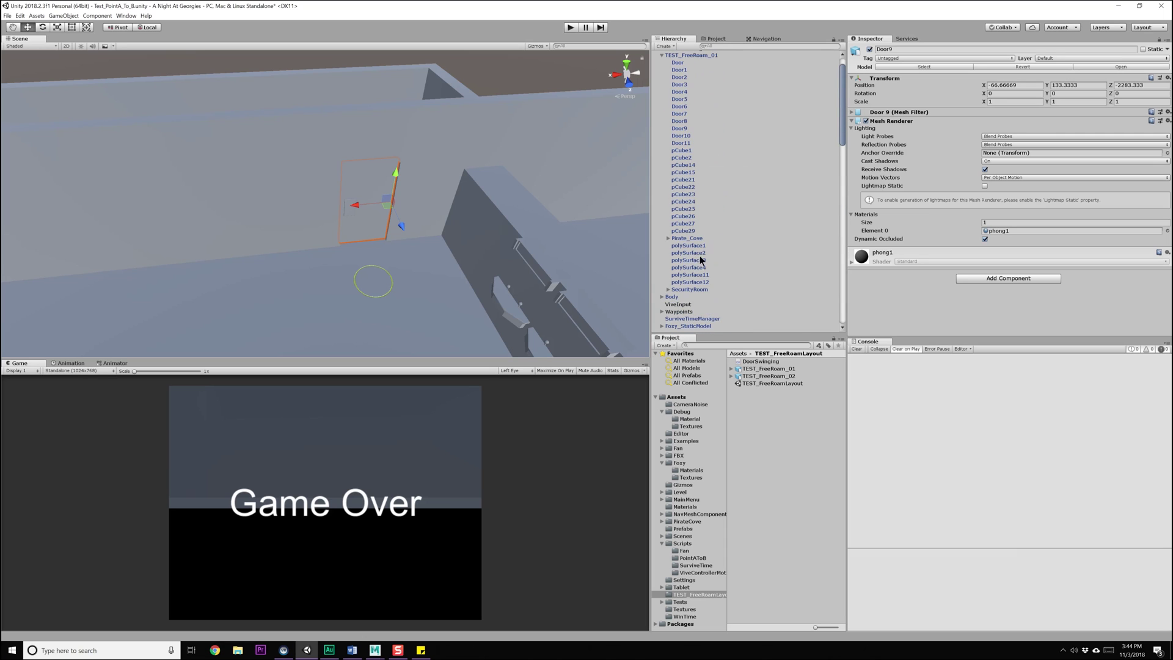
pyautogui.click(687, 197)
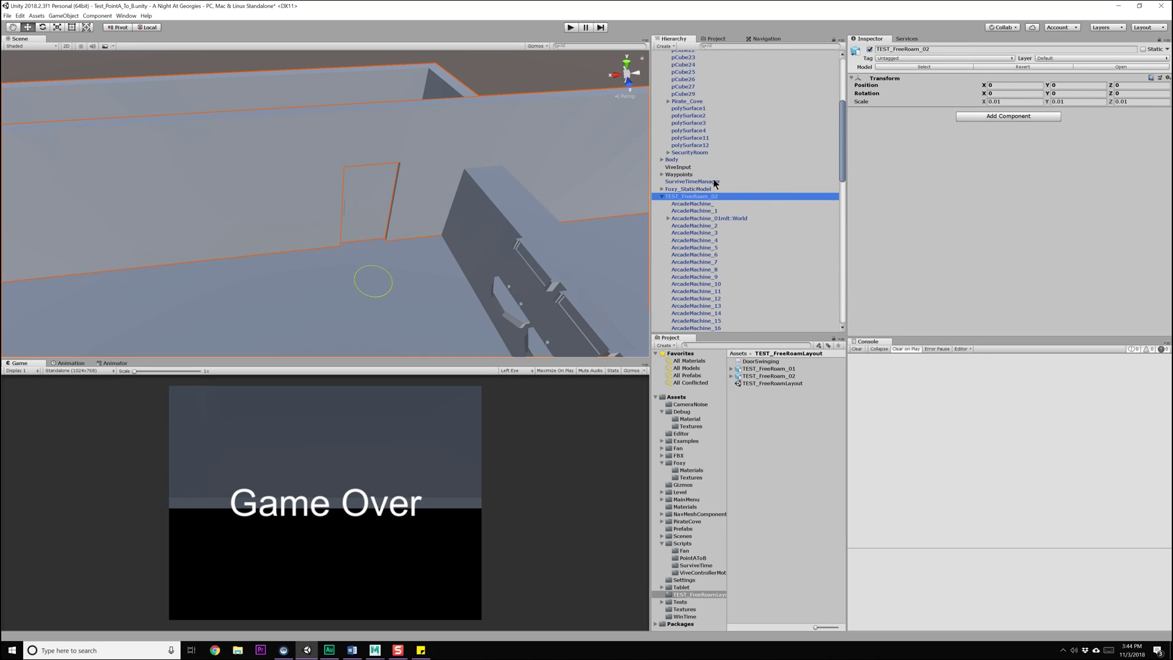
# Step: Examine the components of TEST_FreeRoam_01's child objects, including the doors, cubes, poly surfaces and Pirate_Cove parts
pyautogui.scroll(6, 713, 211)
pyautogui.click(687, 77)
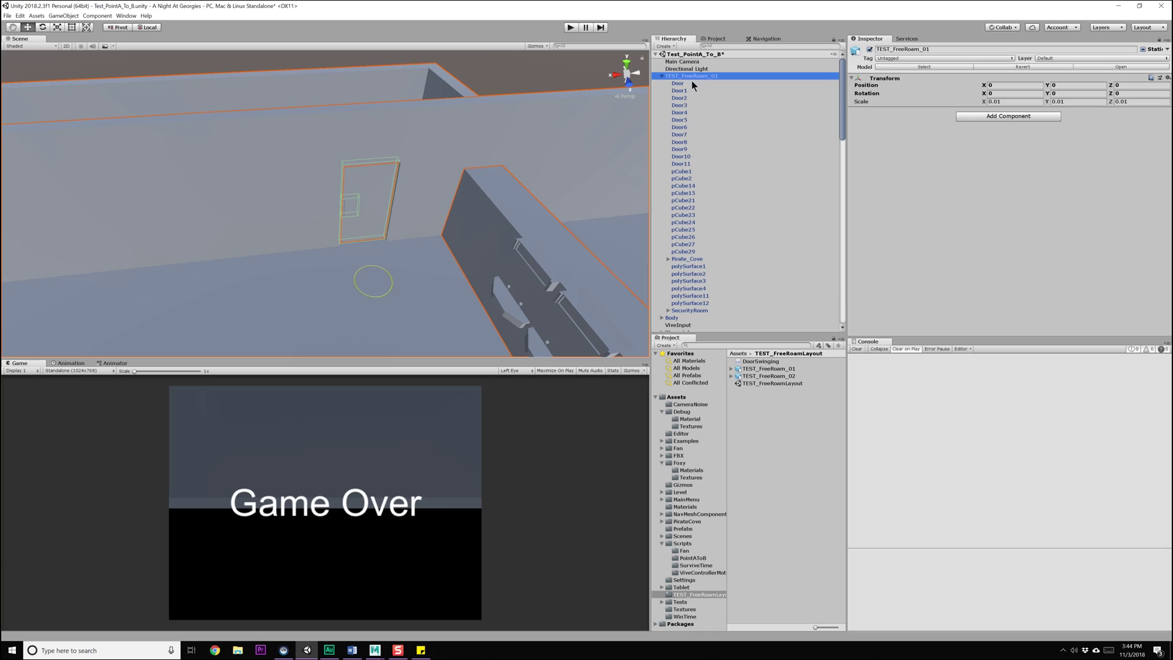
pyautogui.click(693, 172)
pyautogui.click(698, 216)
pyautogui.click(696, 157)
pyautogui.click(693, 134)
pyautogui.click(699, 193)
pyautogui.click(698, 230)
pyautogui.click(698, 252)
pyautogui.click(698, 273)
pyautogui.click(698, 287)
pyautogui.click(702, 303)
pyautogui.click(698, 266)
pyautogui.click(694, 258)
pyautogui.click(670, 259)
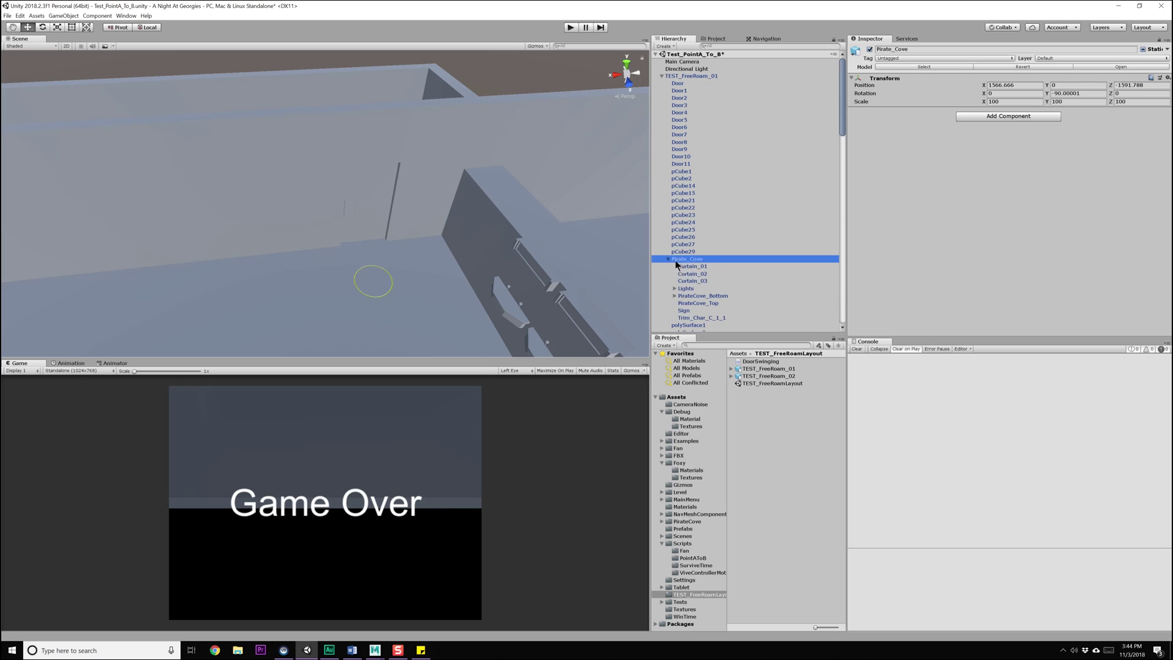
pyautogui.click(696, 281)
pyautogui.click(698, 295)
pyautogui.click(695, 288)
pyautogui.click(692, 274)
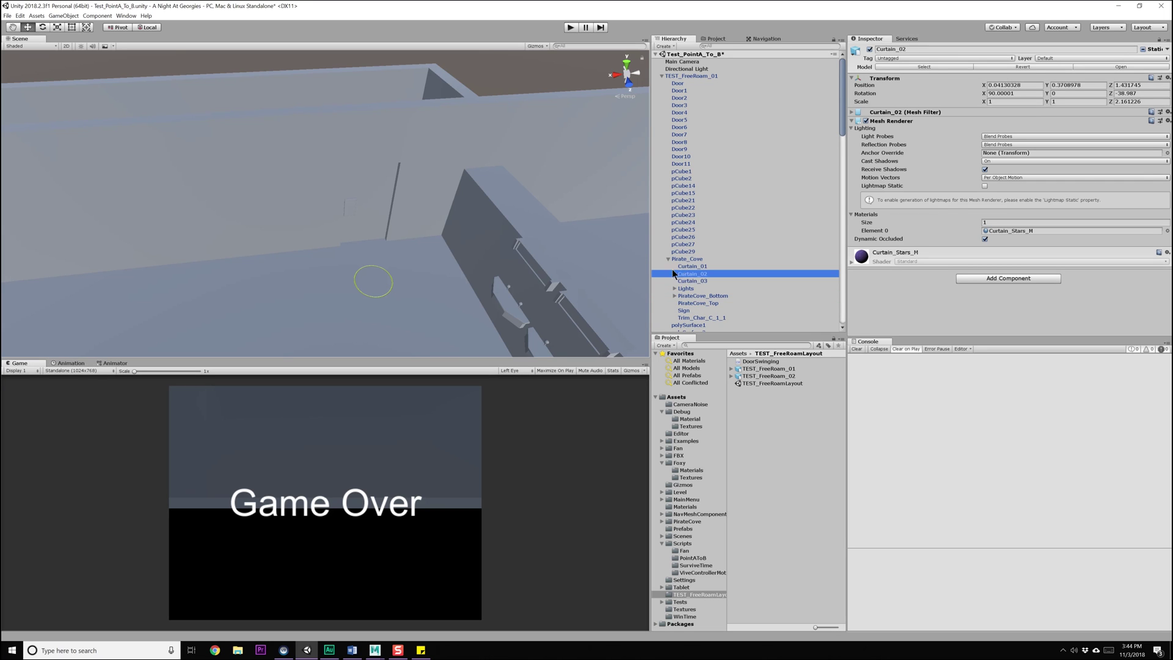
pyautogui.click(668, 259)
# Step: Delete the TEST_FreeRoam_01 model from the scene
pyautogui.click(687, 76)
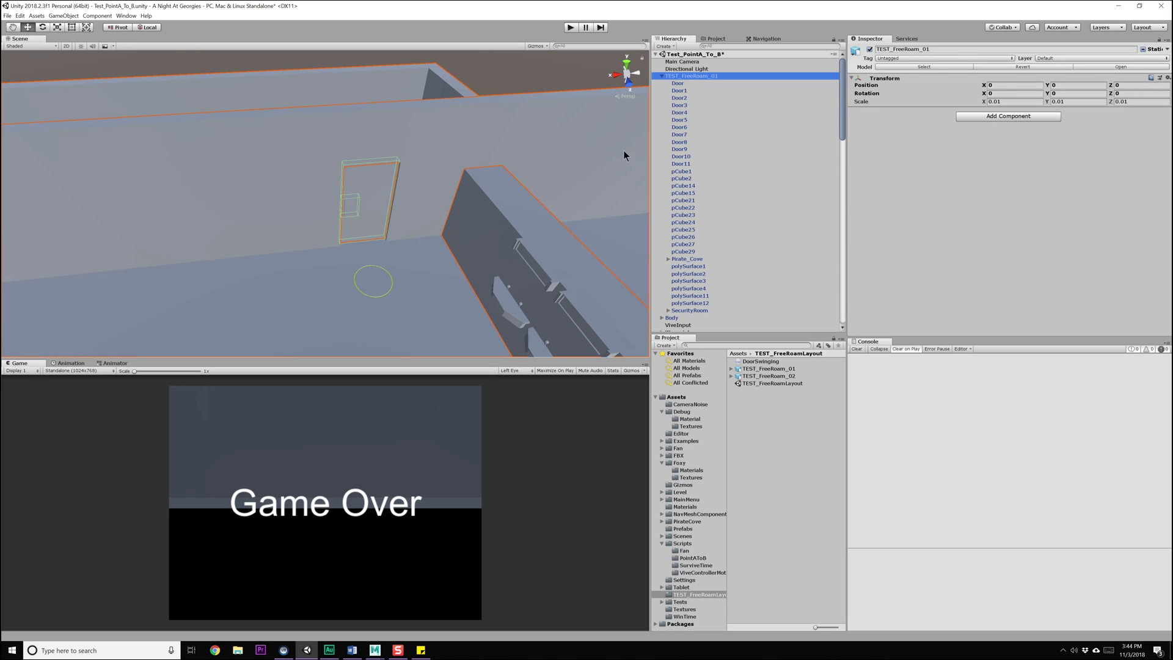
pyautogui.scroll(-10, 332, 227)
pyautogui.press('Delete')
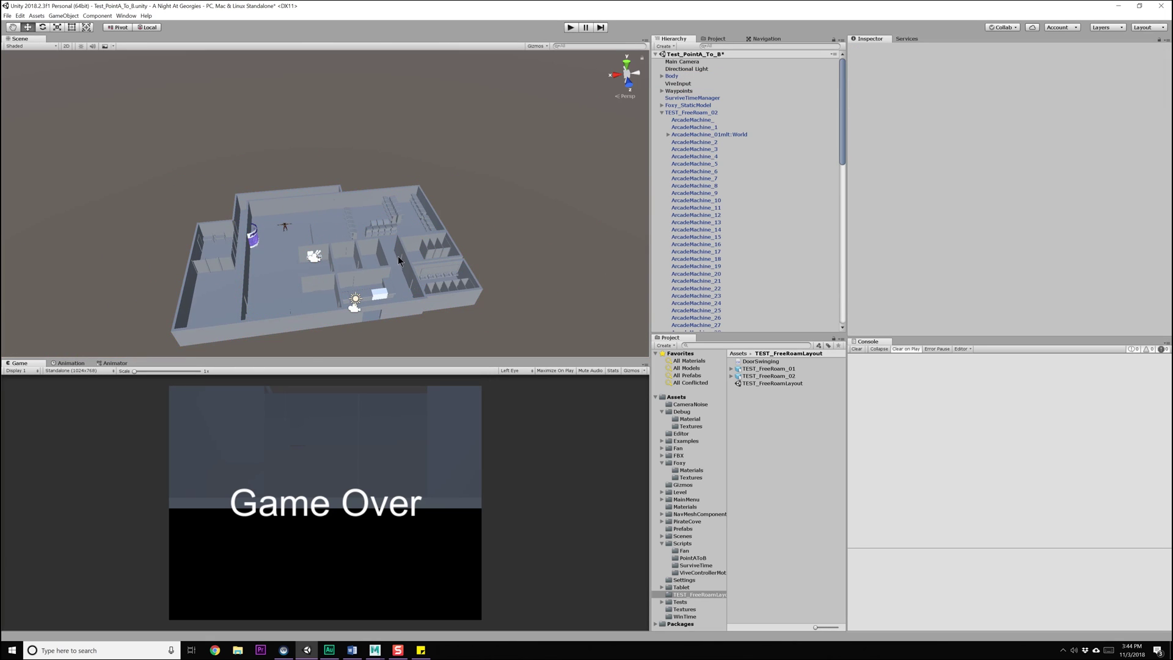
# Step: Mark the main, employee-only, maintenance, men's restroom and women's restroom floors of TEST_FreeRoam_02 as Navigation Static
pyautogui.scroll(5, 367, 232)
pyautogui.click(323, 196)
pyautogui.keyDown('alt'); pyautogui.moveTo(323, 197); pyautogui.dragTo(339, 283); pyautogui.keyUp('alt')
pyautogui.click(324, 228)
pyautogui.scroll(3, 340, 282)
pyautogui.keyDown('alt'); pyautogui.moveTo(335, 286); pyautogui.dragTo(367, 229, button='middle'); pyautogui.keyUp('alt')
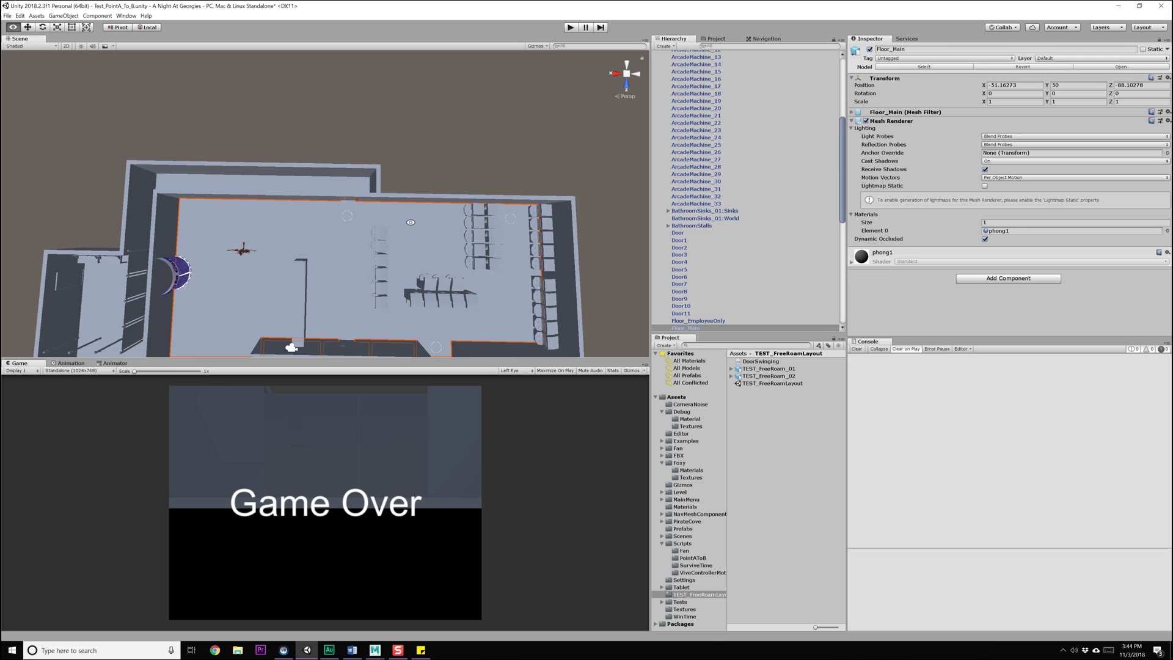
pyautogui.scroll(1, 299, 179)
pyautogui.keyDown('alt'); pyautogui.moveTo(300, 179); pyautogui.dragTo(403, 185, button='middle'); pyautogui.keyUp('alt')
pyautogui.keyDown('shift'); pyautogui.click(404, 185); pyautogui.keyUp('shift')
pyautogui.keyDown('alt'); pyautogui.moveTo(381, 290); pyautogui.dragTo(496, 108, button='middle'); pyautogui.keyUp('alt')
pyautogui.keyDown('alt'); pyautogui.moveTo(515, 192); pyautogui.dragTo(213, 203, button='middle'); pyautogui.keyUp('alt')
pyautogui.keyDown('shift'); pyautogui.click(382, 171); pyautogui.keyUp('shift')
pyautogui.keyDown('shift'); pyautogui.click(375, 224); pyautogui.keyUp('shift')
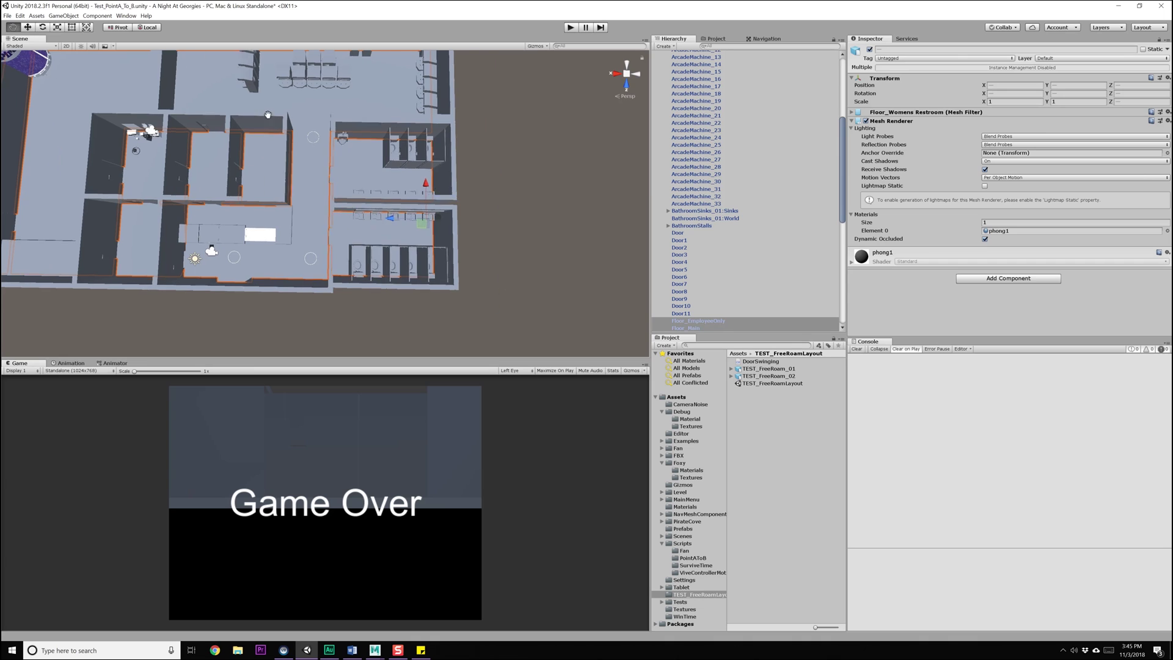
pyautogui.keyDown('alt'); pyautogui.moveTo(265, 112); pyautogui.dragTo(386, 149, button='middle'); pyautogui.keyUp('alt')
pyautogui.keyDown('shift'); pyautogui.click(383, 209); pyautogui.keyUp('shift')
pyautogui.keyDown('alt'); pyautogui.moveTo(403, 201); pyautogui.dragTo(301, 202, button='middle'); pyautogui.keyUp('alt')
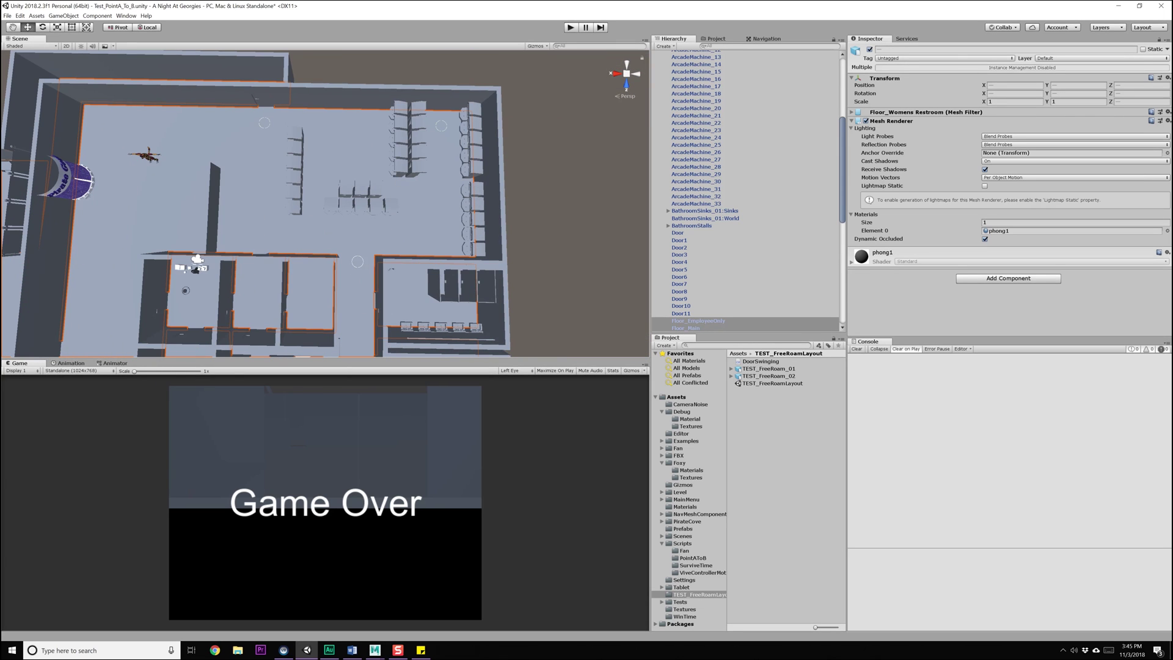
pyautogui.click(1167, 49)
pyautogui.click(1100, 104)
# Step: Bake the scene's navigation mesh for the new floors with the existing bake settings
pyautogui.click(767, 39)
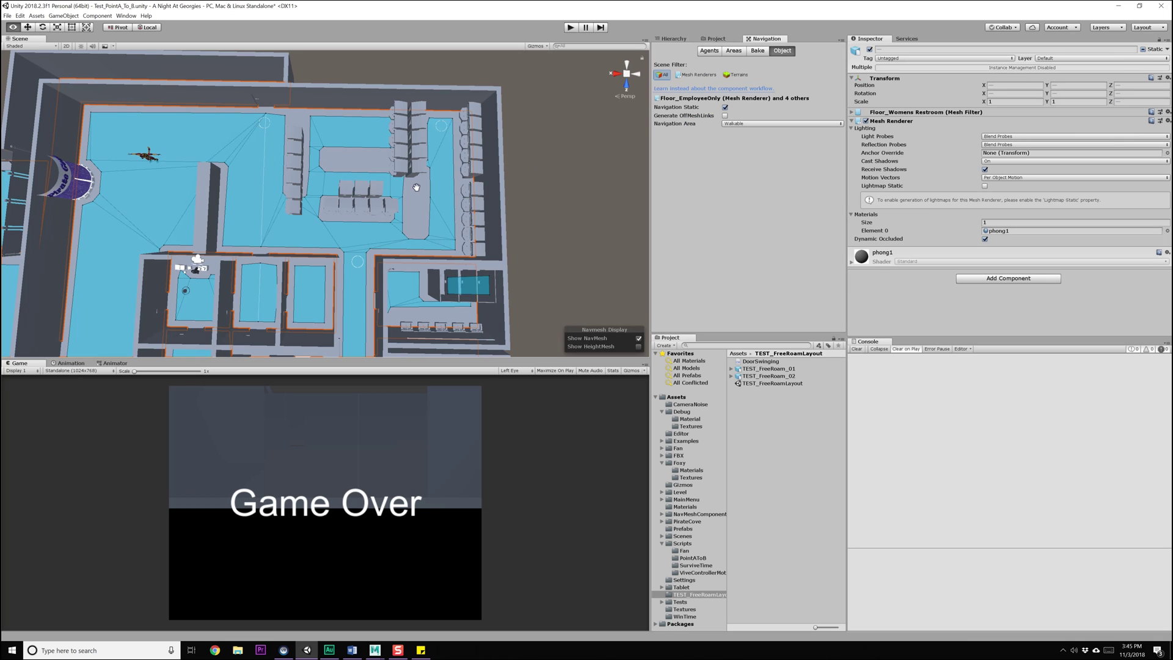
pyautogui.scroll(3, 560, 159)
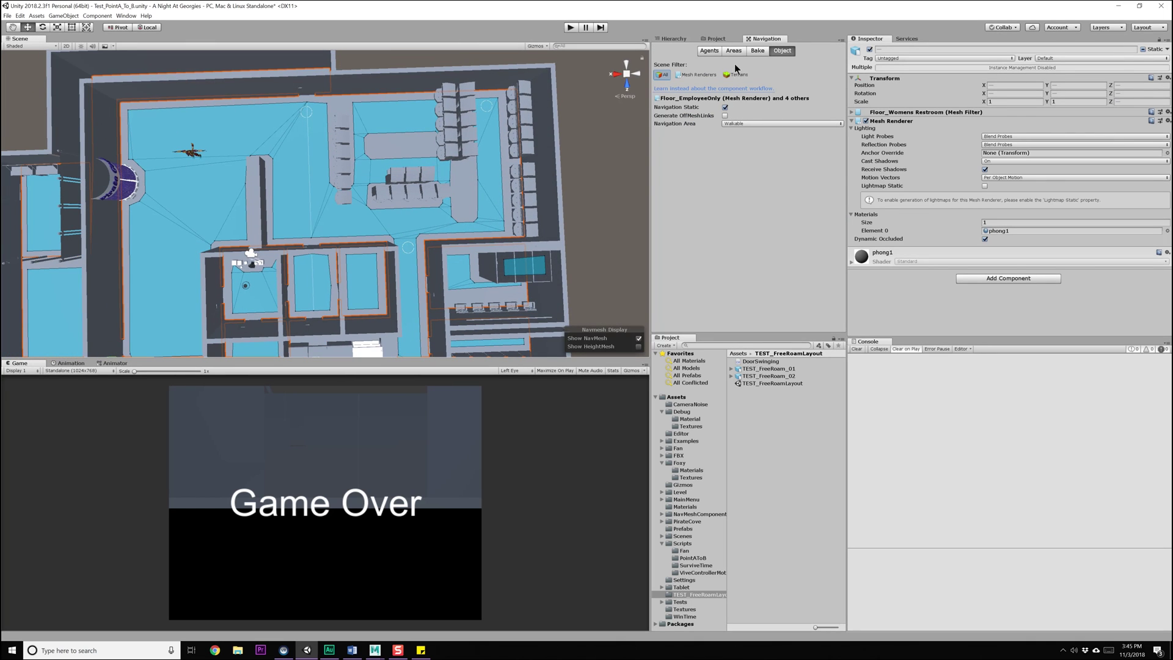
pyautogui.click(710, 52)
pyautogui.click(734, 51)
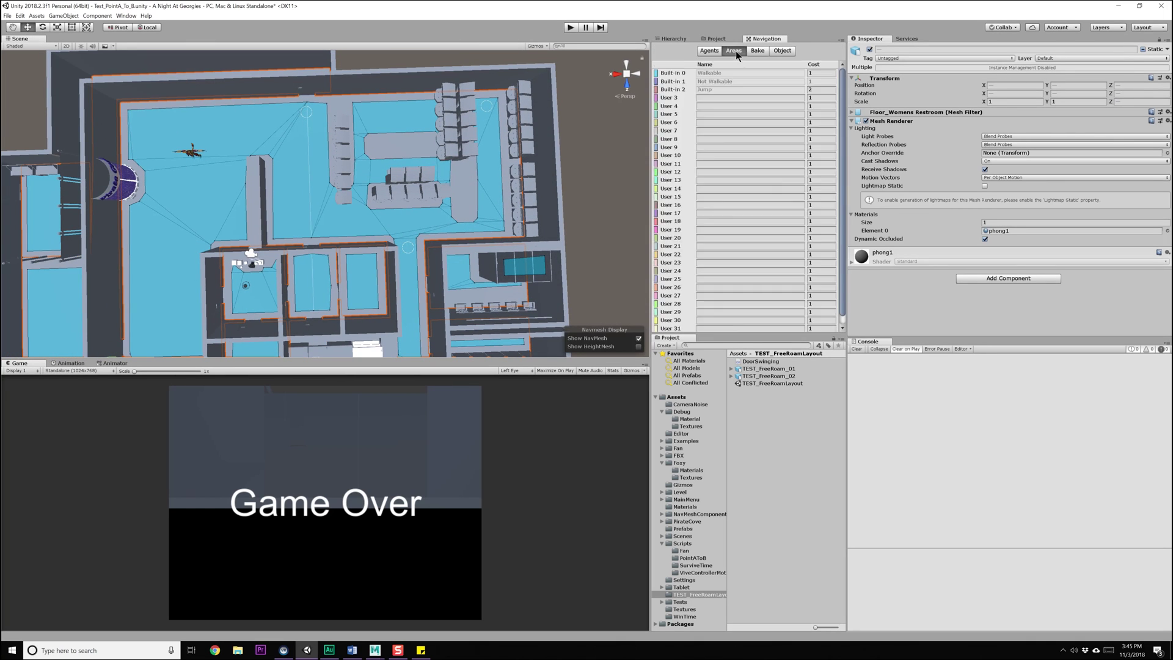
pyautogui.click(767, 52)
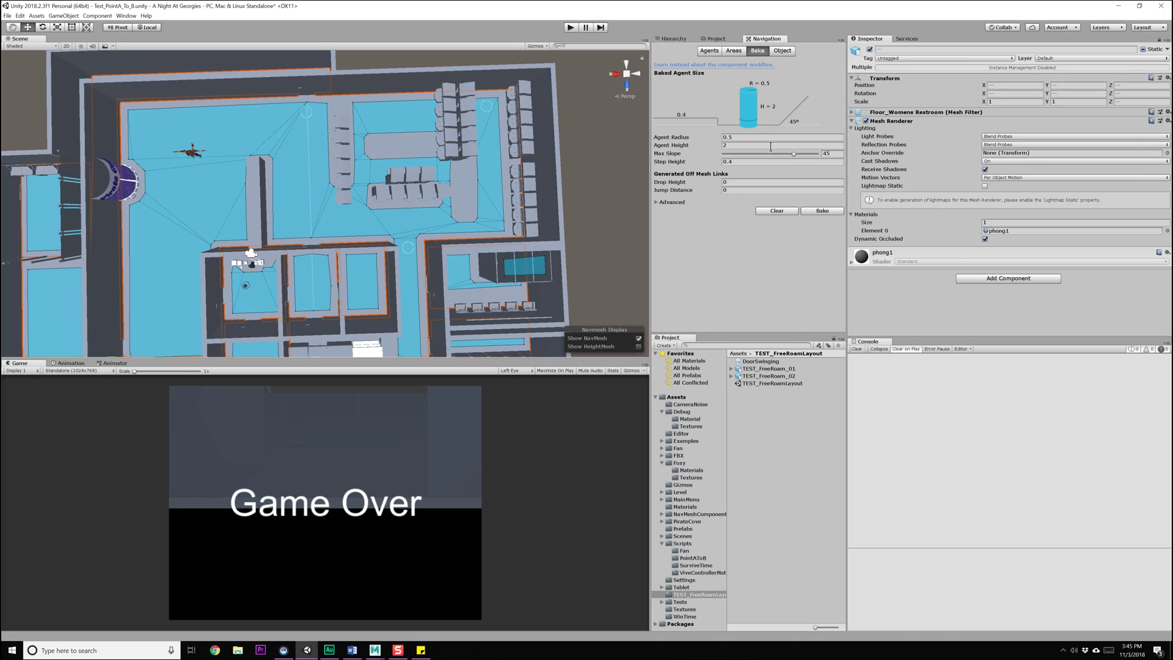
pyautogui.click(818, 212)
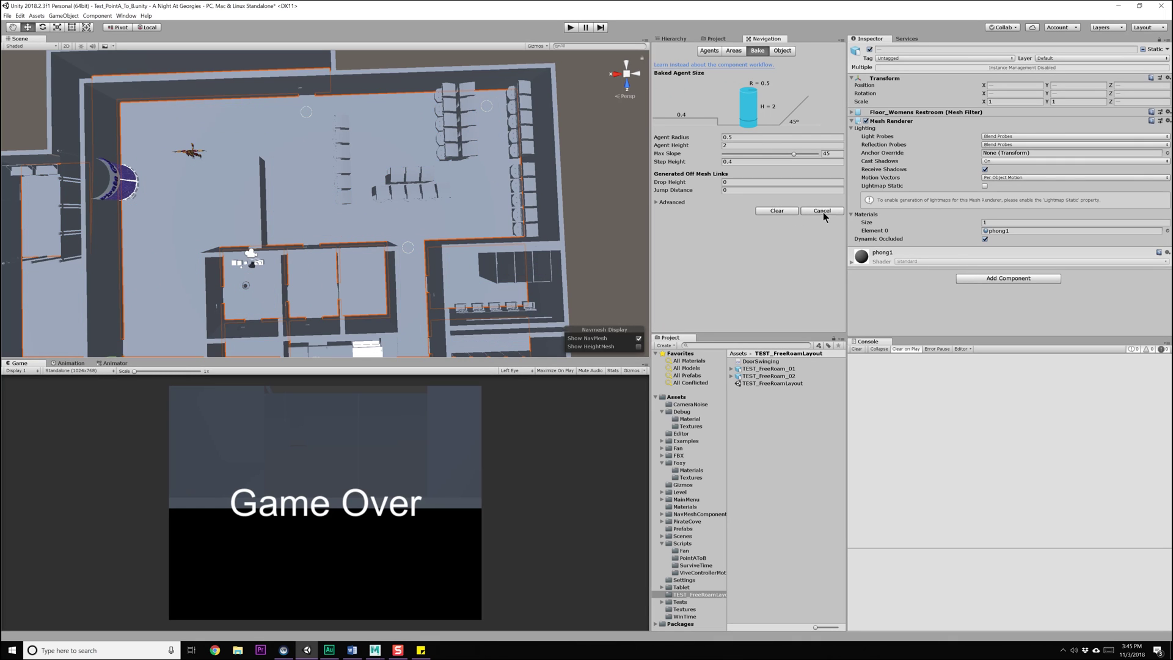
# Step: Examine the baked navigation mesh around the doorway between the main room and the back corridor
pyautogui.keyDown('alt'); pyautogui.moveTo(313, 163); pyautogui.dragTo(307, 233); pyautogui.keyUp('alt')
pyautogui.scroll(4, 357, 227)
pyautogui.scroll(4, 308, 233)
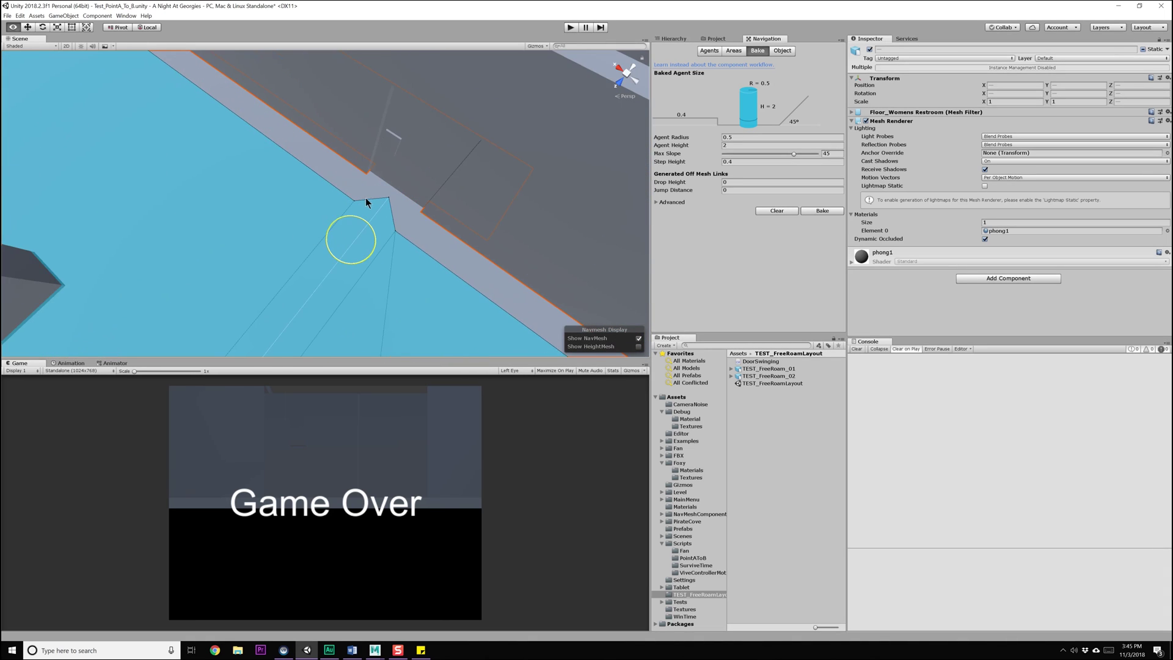
pyautogui.keyDown('alt'); pyautogui.moveTo(365, 196); pyautogui.dragTo(360, 205); pyautogui.keyUp('alt')
pyautogui.click(365, 181)
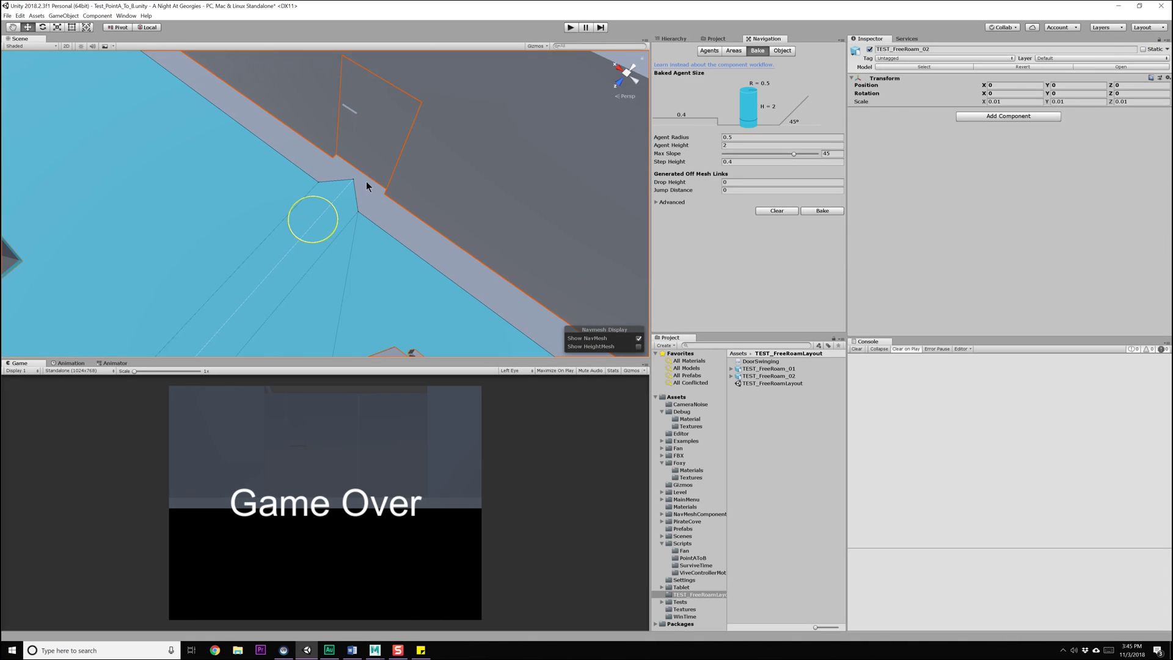
pyautogui.click(363, 178)
pyautogui.keyDown('alt'); pyautogui.moveTo(363, 178); pyautogui.dragTo(318, 215); pyautogui.keyUp('alt')
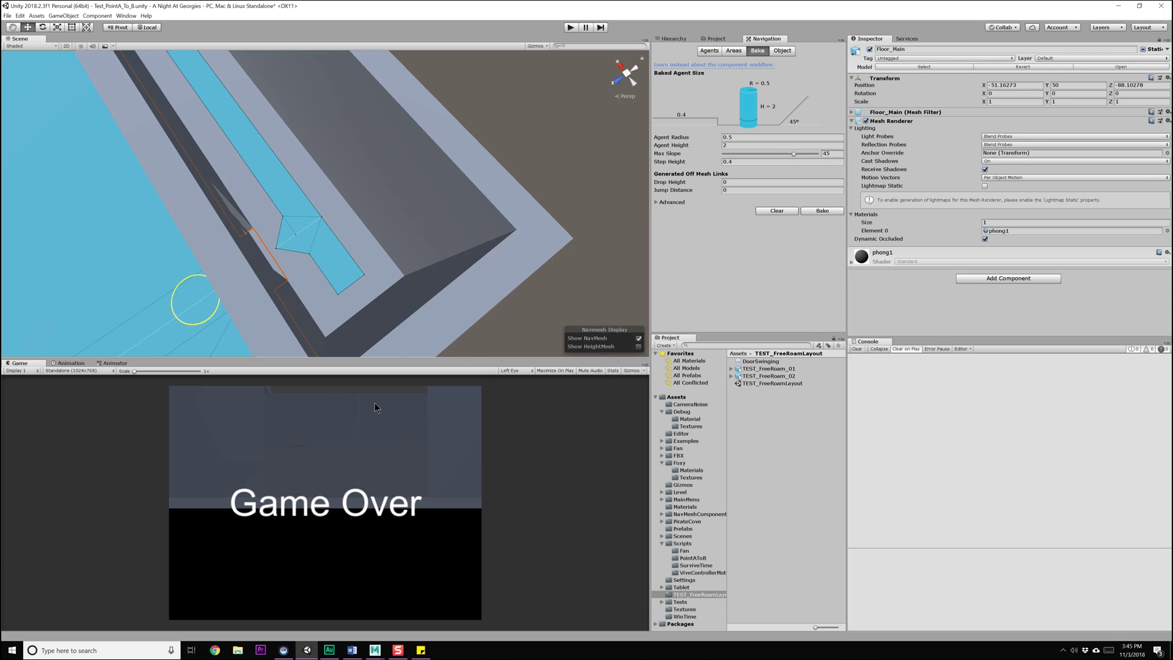
# Step: Switch to Maya, duplicate the main, employee-only, maintenance and both restroom floors, and combine the copies into one mesh
pyautogui.click(374, 650)
pyautogui.click(408, 631)
pyautogui.scroll(3, 417, 399)
pyautogui.scroll(-2, 416, 400)
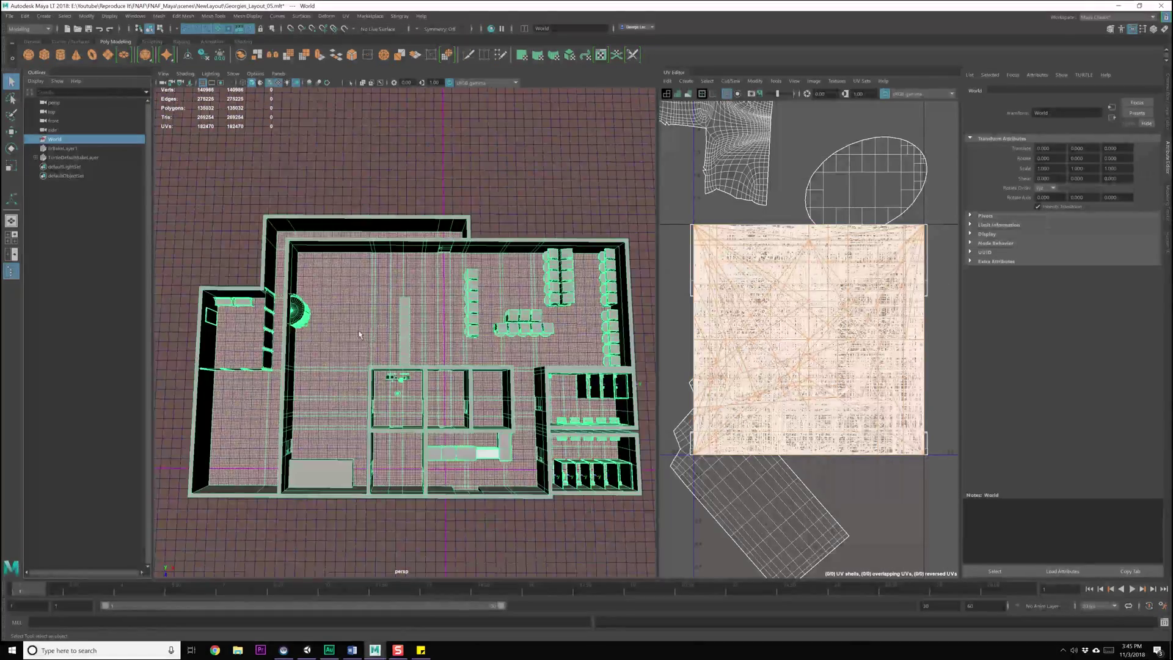
pyautogui.click(528, 396)
pyautogui.keyDown('shift'); pyautogui.click(563, 411); pyautogui.keyUp('shift')
pyautogui.keyDown('shift'); pyautogui.click(567, 453); pyautogui.keyUp('shift')
pyautogui.keyDown('shift'); pyautogui.click(246, 440); pyautogui.keyUp('shift')
pyautogui.keyDown('alt'); pyautogui.moveTo(279, 342); pyautogui.dragTo(293, 367, button='middle'); pyautogui.keyUp('alt')
pyautogui.keyDown('alt'); pyautogui.moveTo(293, 367); pyautogui.dragTo(287, 387); pyautogui.keyUp('alt')
pyautogui.keyDown('shift'); pyautogui.click(263, 375); pyautogui.keyUp('shift')
pyautogui.keyDown('alt'); pyautogui.moveTo(350, 441); pyautogui.dragTo(353, 417); pyautogui.keyUp('alt')
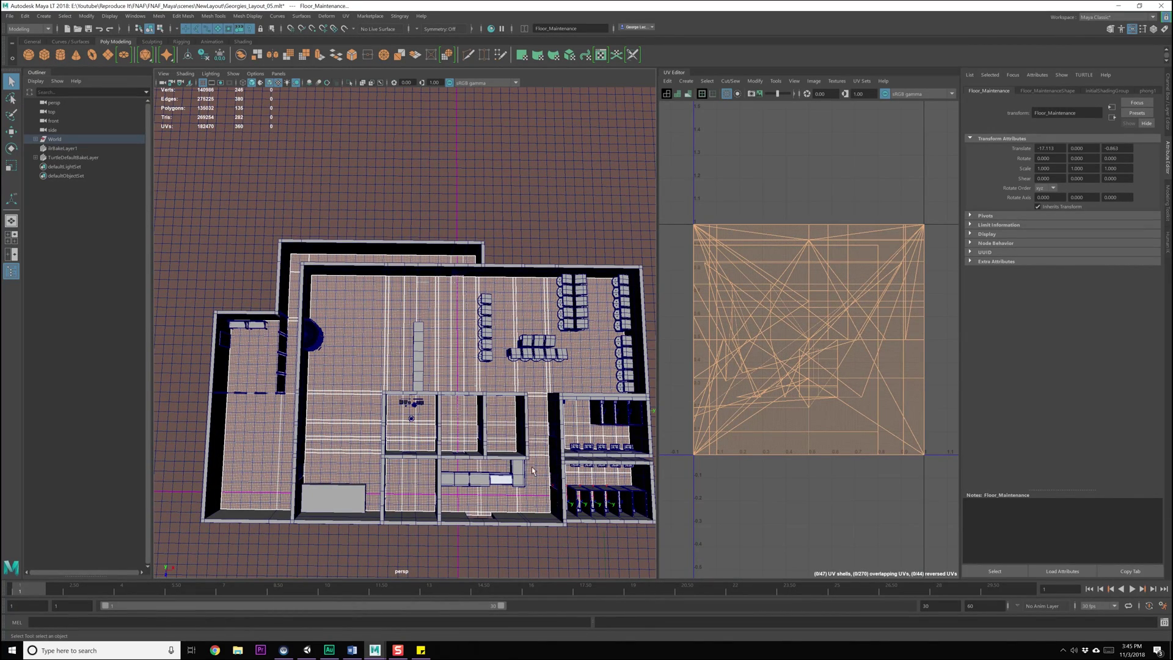
pyautogui.hotkey('ctrl', 'd')
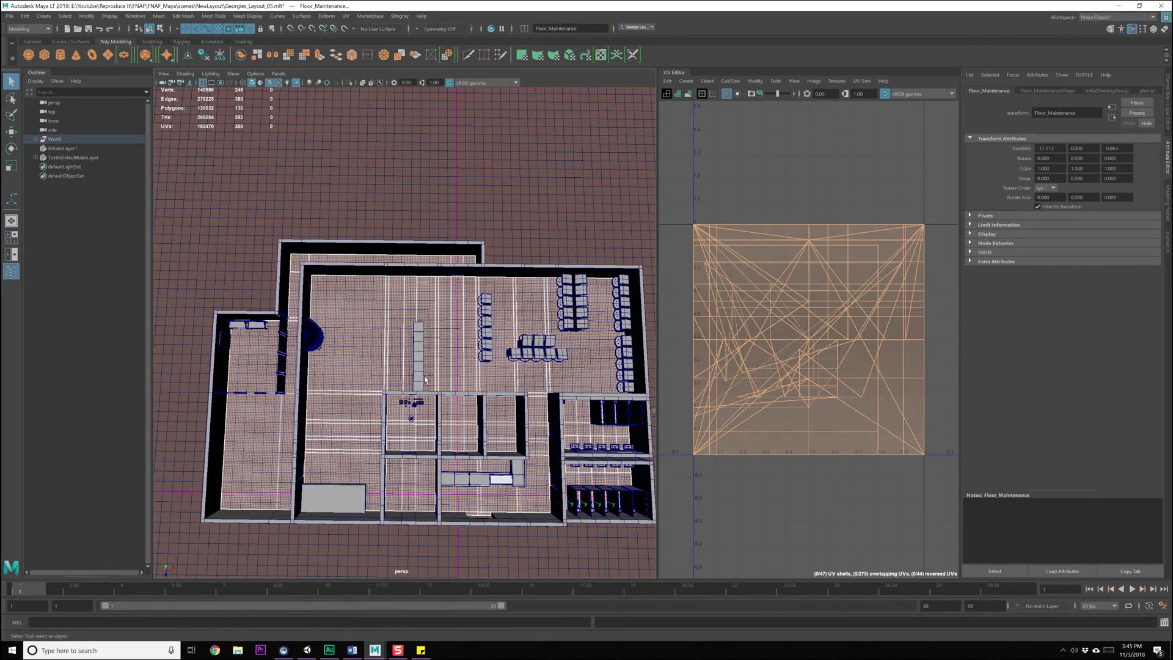
pyautogui.click(241, 55)
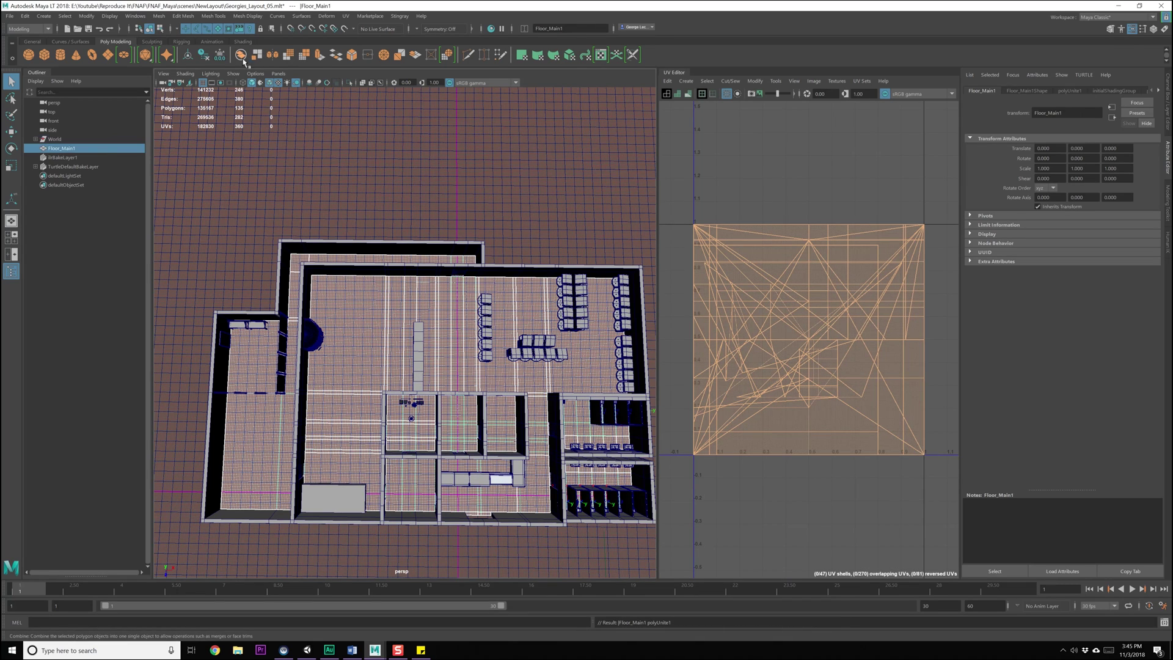
# Step: Rename the combined floor mesh to Floor_NavPath and parent it under the World group
pyautogui.doubleClick(72, 148)
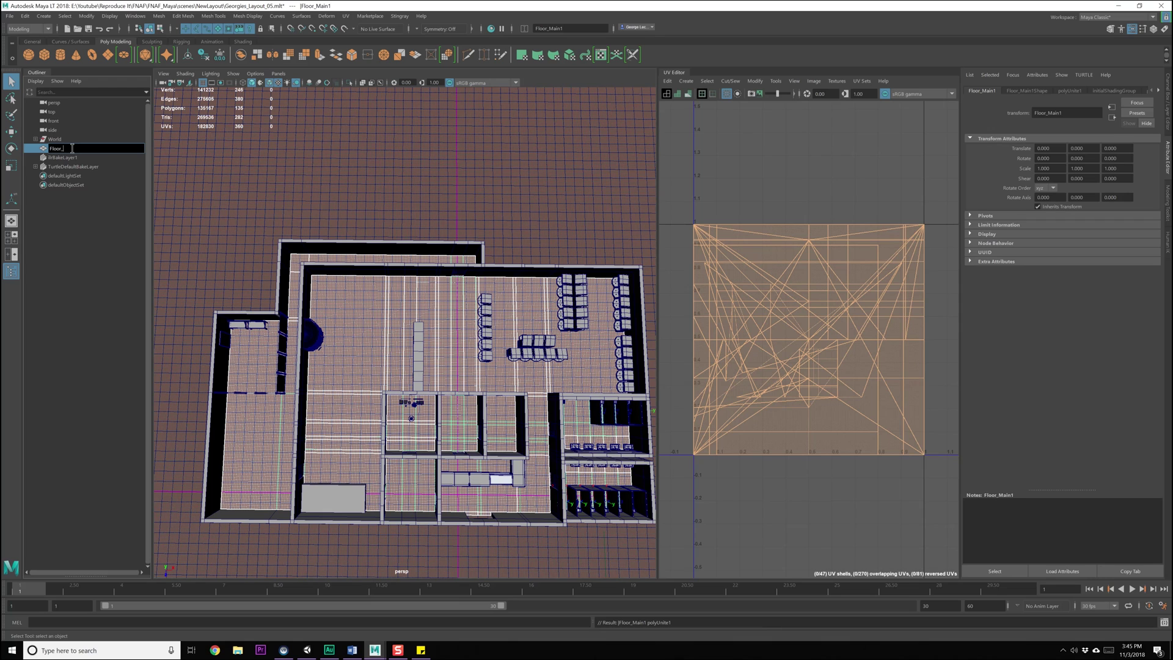
pyautogui.write('Floor_NavPath')
pyautogui.press('Return')
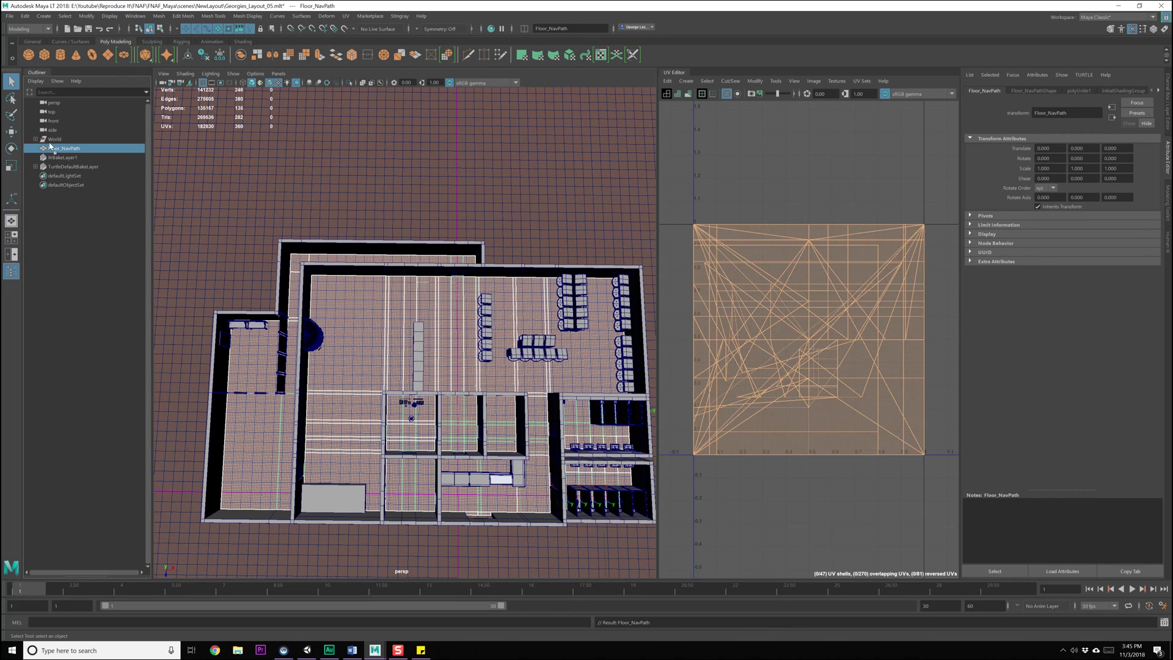
pyautogui.moveTo(50, 143); pyautogui.dragTo(53, 141, button='middle')
# Step: Save the Maya scene and send the World group to Unity, overwriting TEST_FreeRoam_02.fbx
pyautogui.click(56, 141)
pyautogui.hotkey('ctrl', 's')
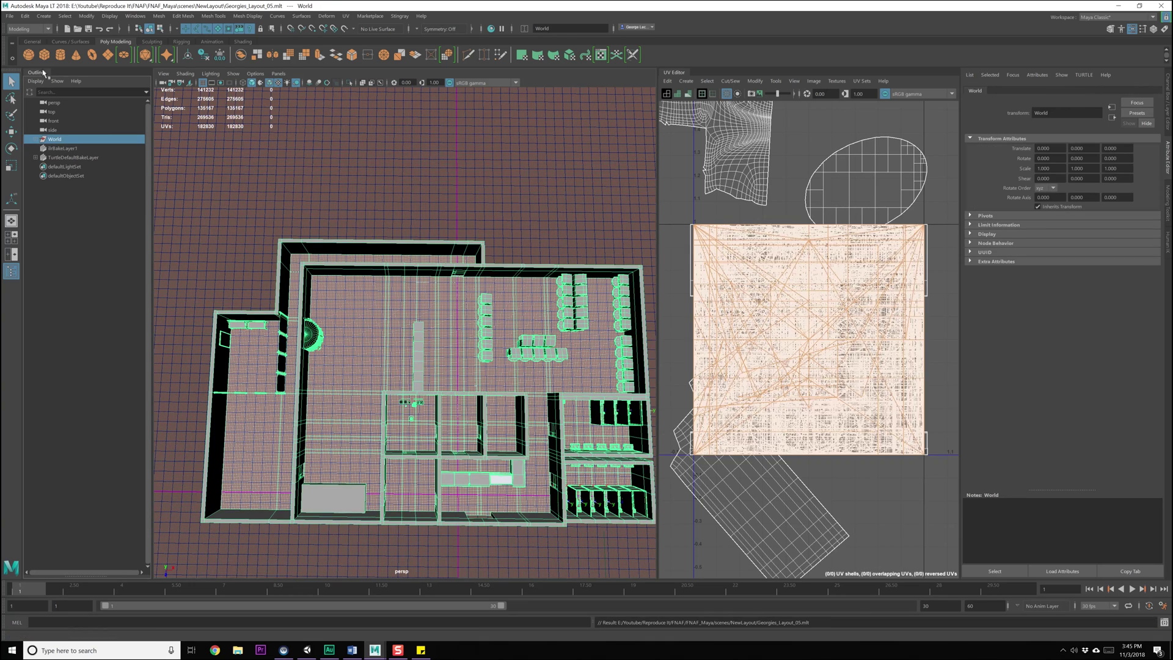
pyautogui.click(10, 16)
pyautogui.moveTo(92, 157)
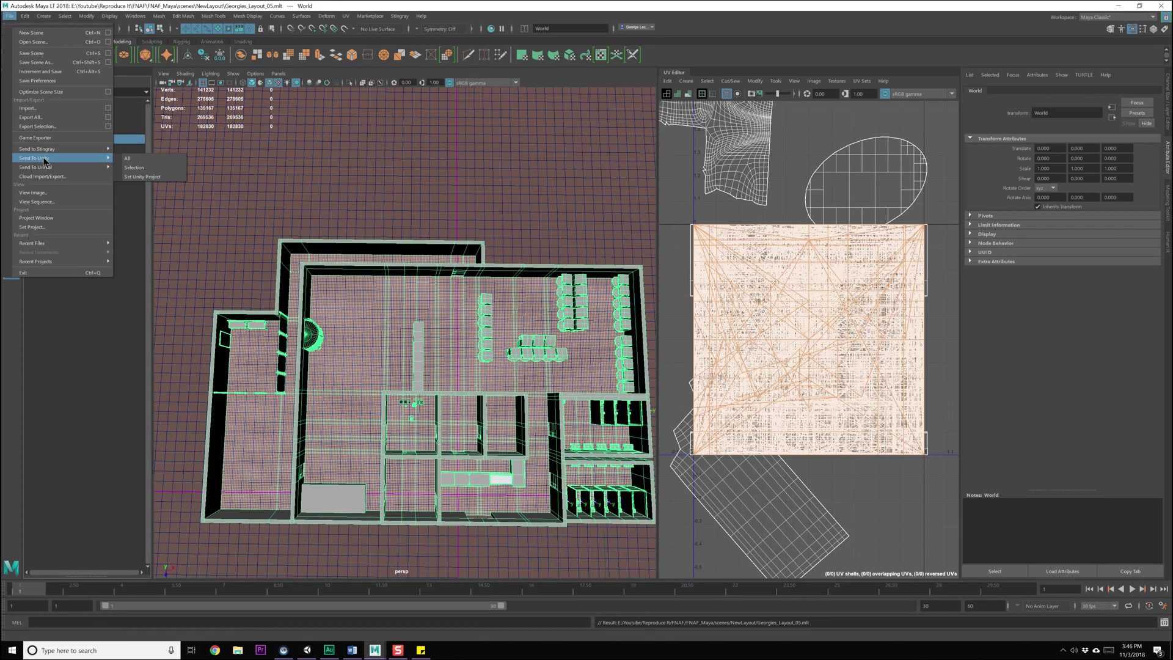
pyautogui.click(136, 167)
pyautogui.doubleClick(319, 175)
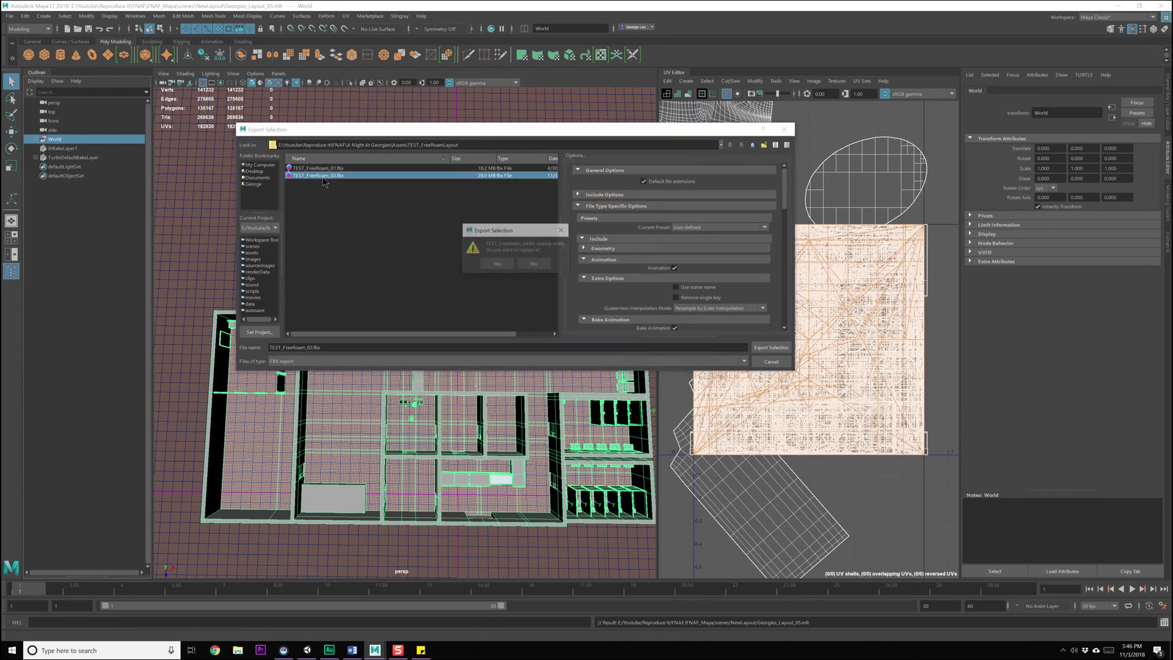
pyautogui.click(497, 264)
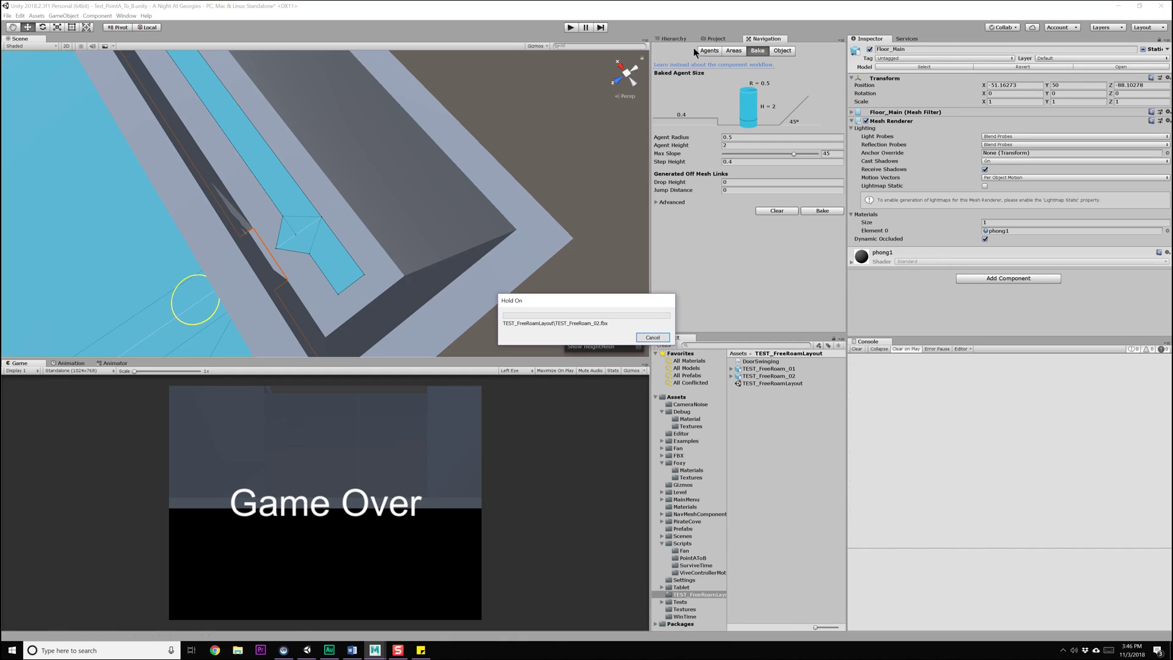
# Step: In Unity, delete the TEST_FreeRoam_02 instance from the scene and add a fresh copy from the project assets
pyautogui.click(674, 39)
pyautogui.scroll(-10, 720, 204)
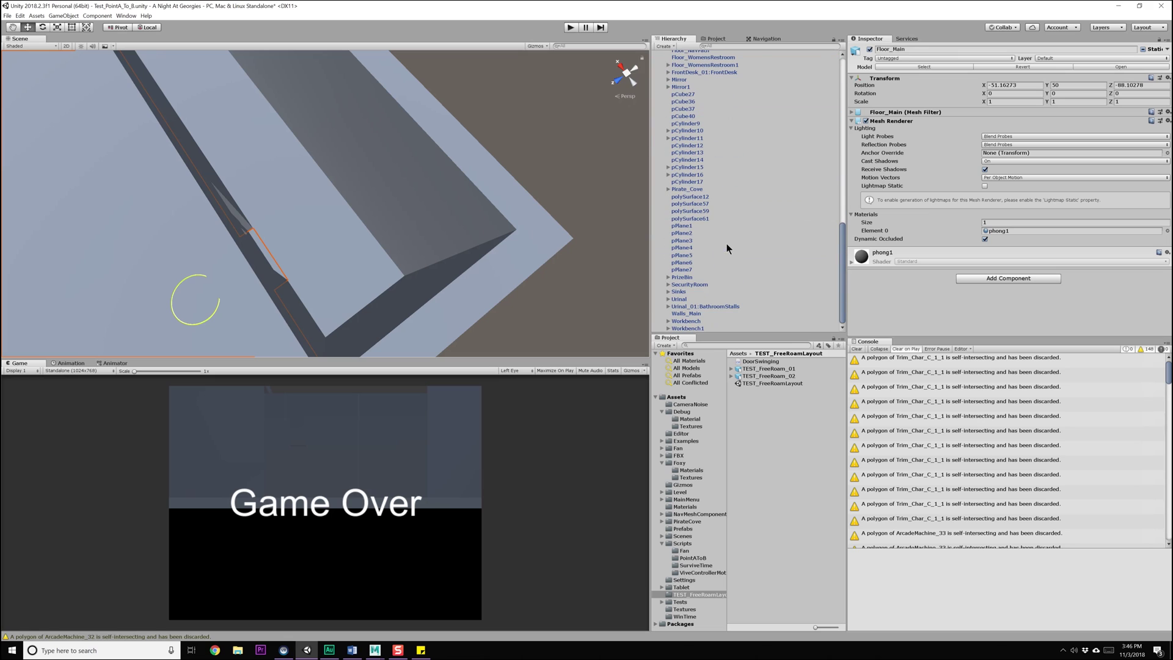
pyautogui.scroll(10, 703, 290)
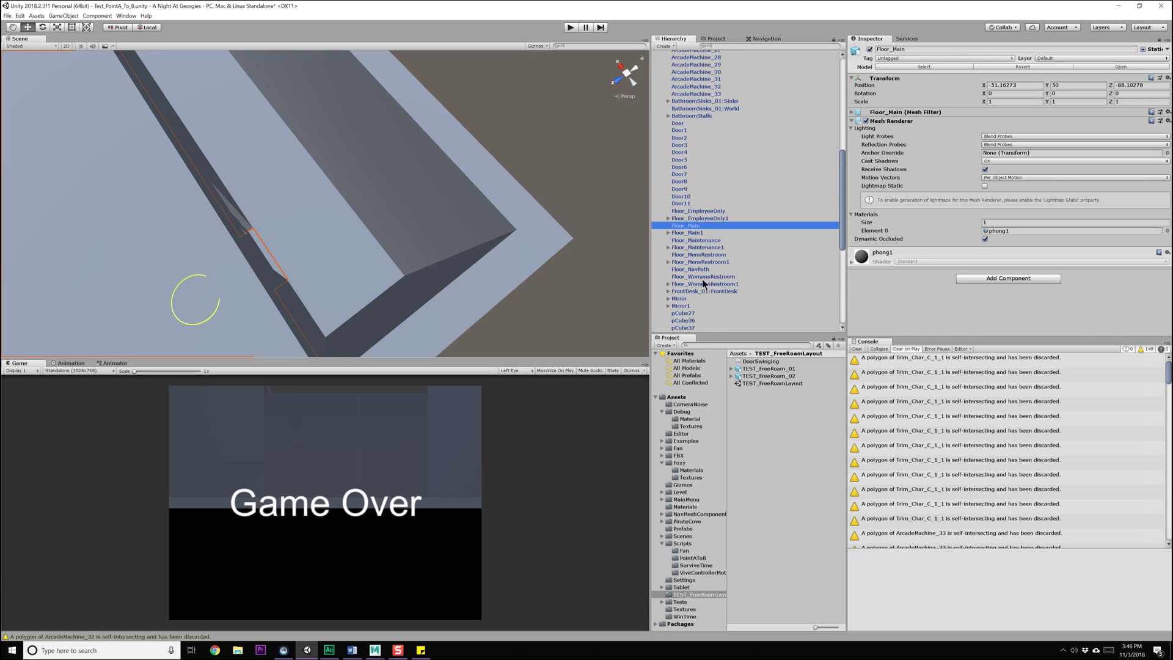
pyautogui.scroll(10, 704, 211)
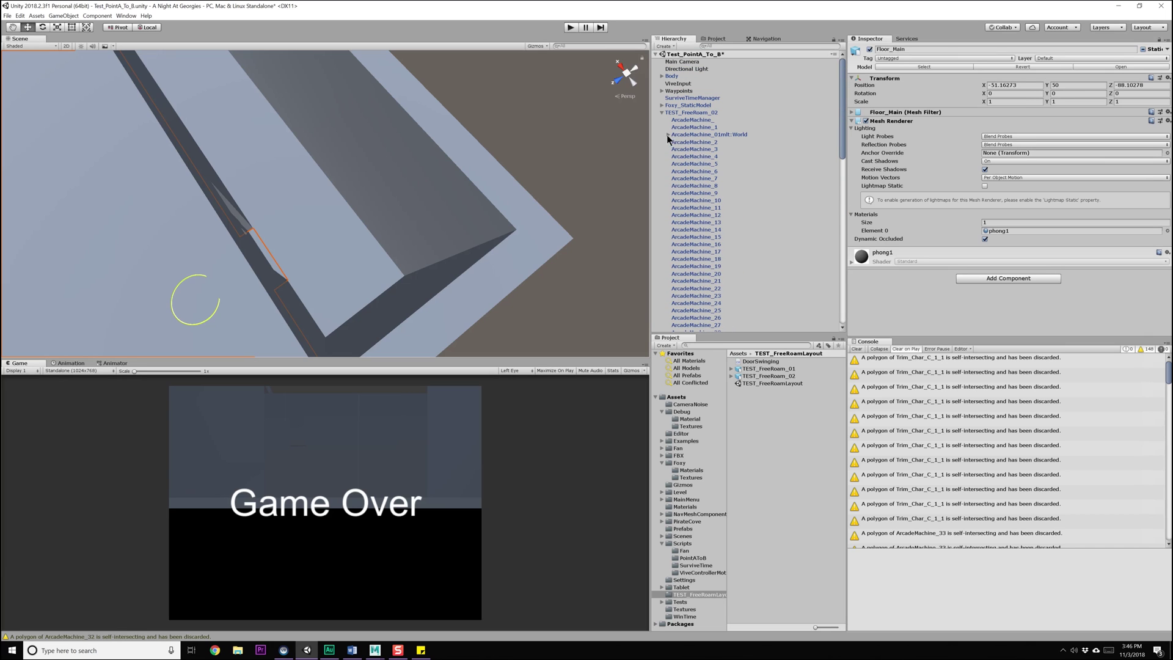
pyautogui.click(659, 112)
pyautogui.click(678, 113)
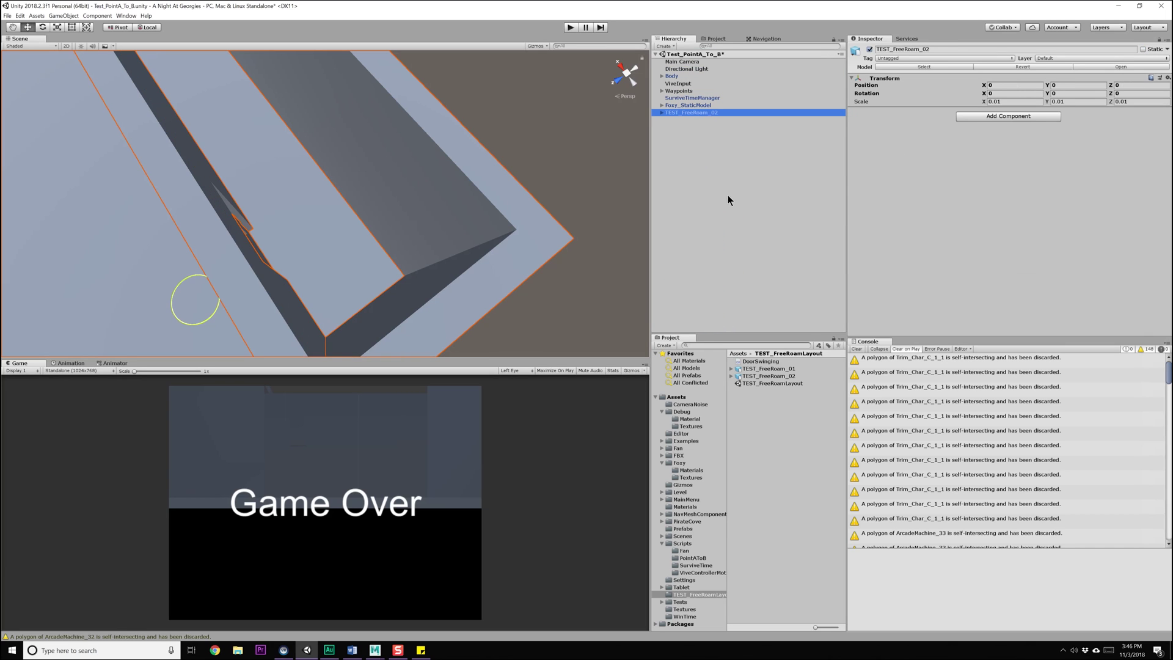
pyautogui.press('Delete')
pyautogui.click(768, 375)
pyautogui.moveTo(757, 375); pyautogui.dragTo(717, 131)
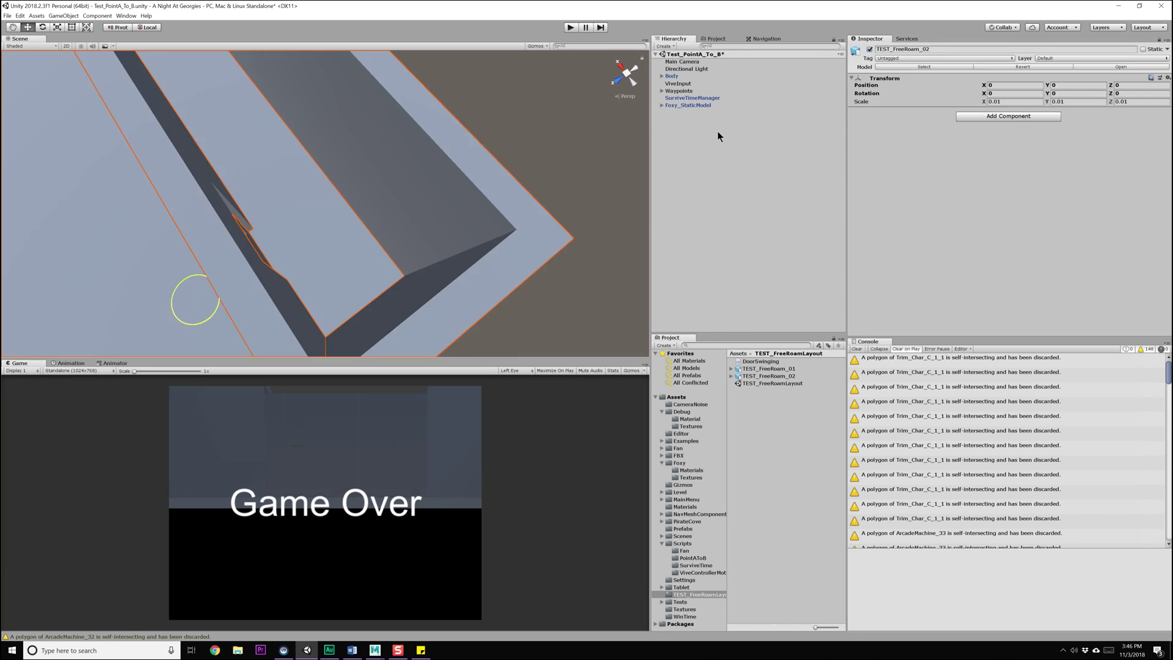
pyautogui.press('f')
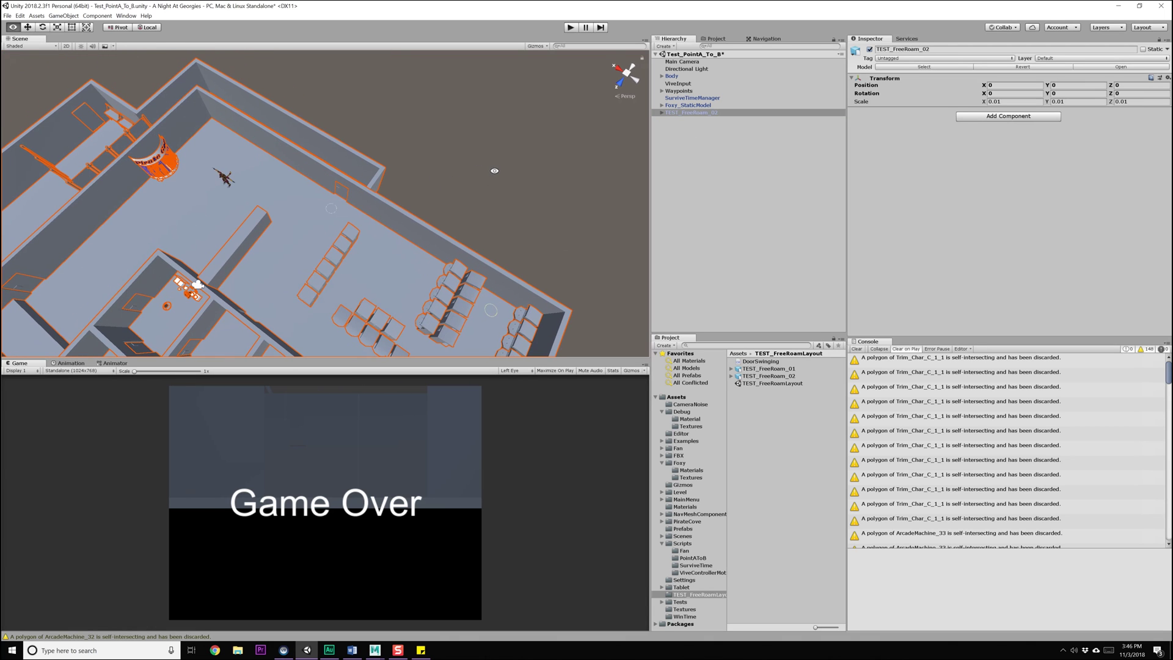
# Step: Mark the Floor_NavPath object inside TEST_FreeRoam_02 as Navigation Static
pyautogui.click(660, 113)
pyautogui.scroll(-8, 708, 183)
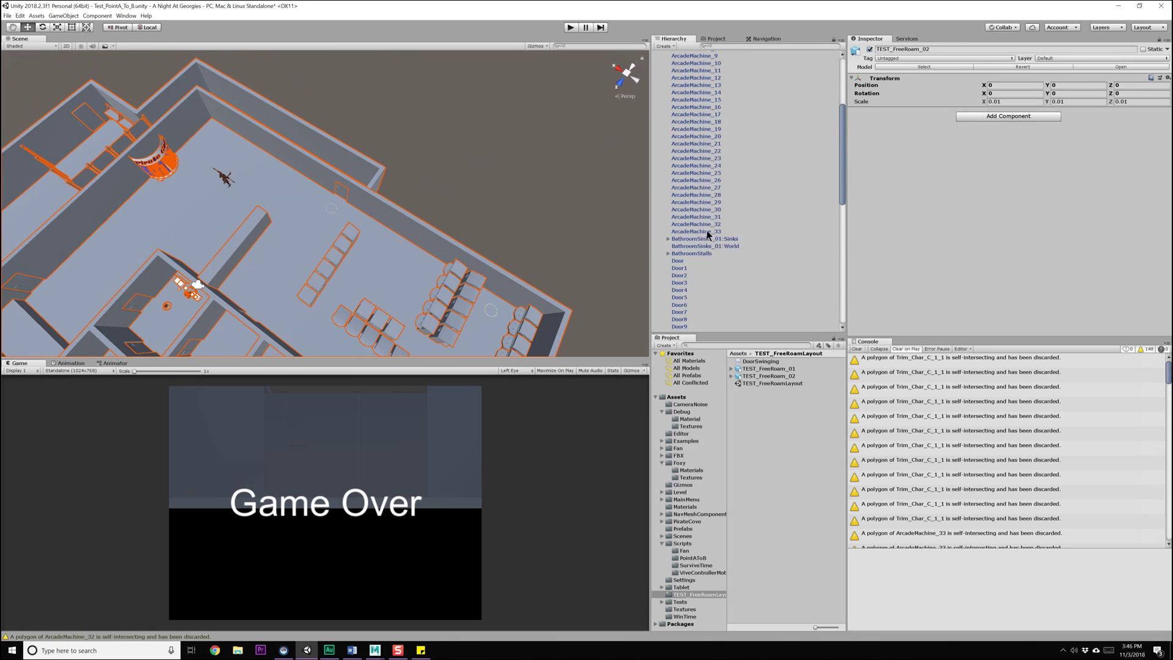
pyautogui.scroll(-2, 689, 314)
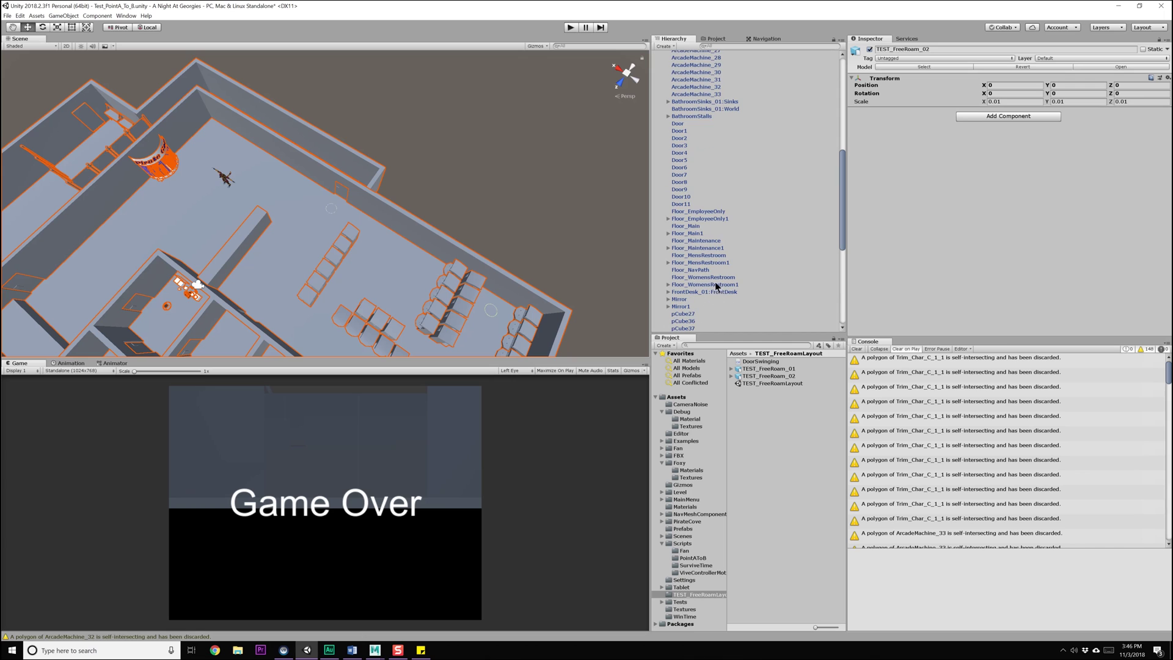
pyautogui.click(690, 269)
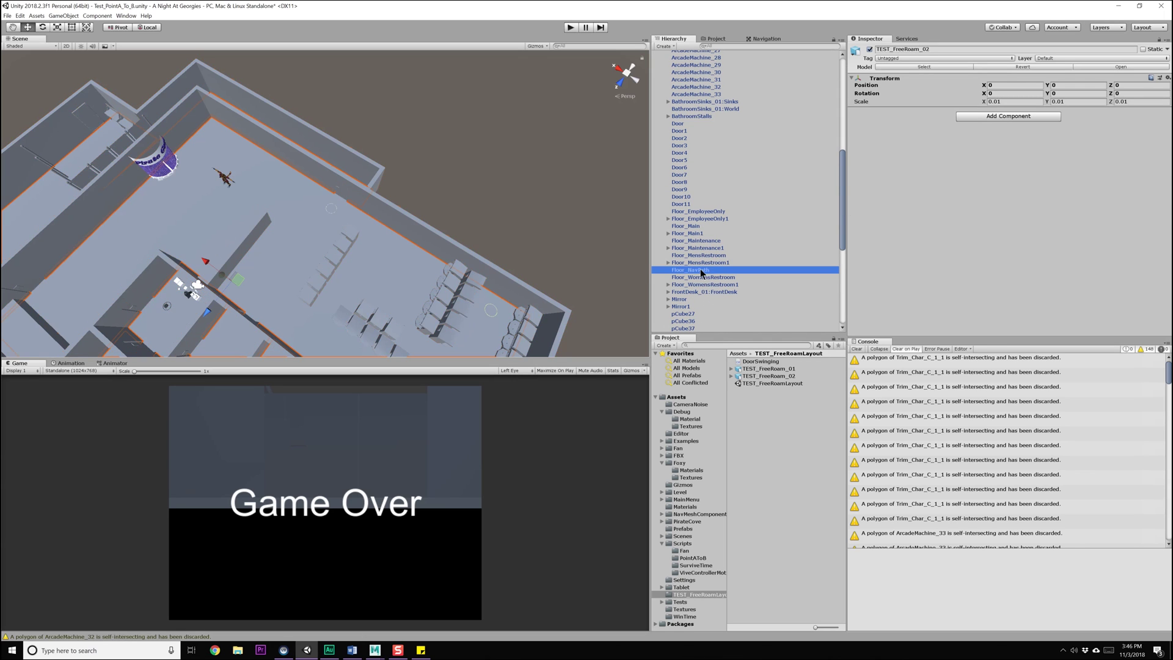
pyautogui.press('f')
pyautogui.keyDown('alt'); pyautogui.moveTo(449, 188); pyautogui.dragTo(478, 215); pyautogui.keyUp('alt')
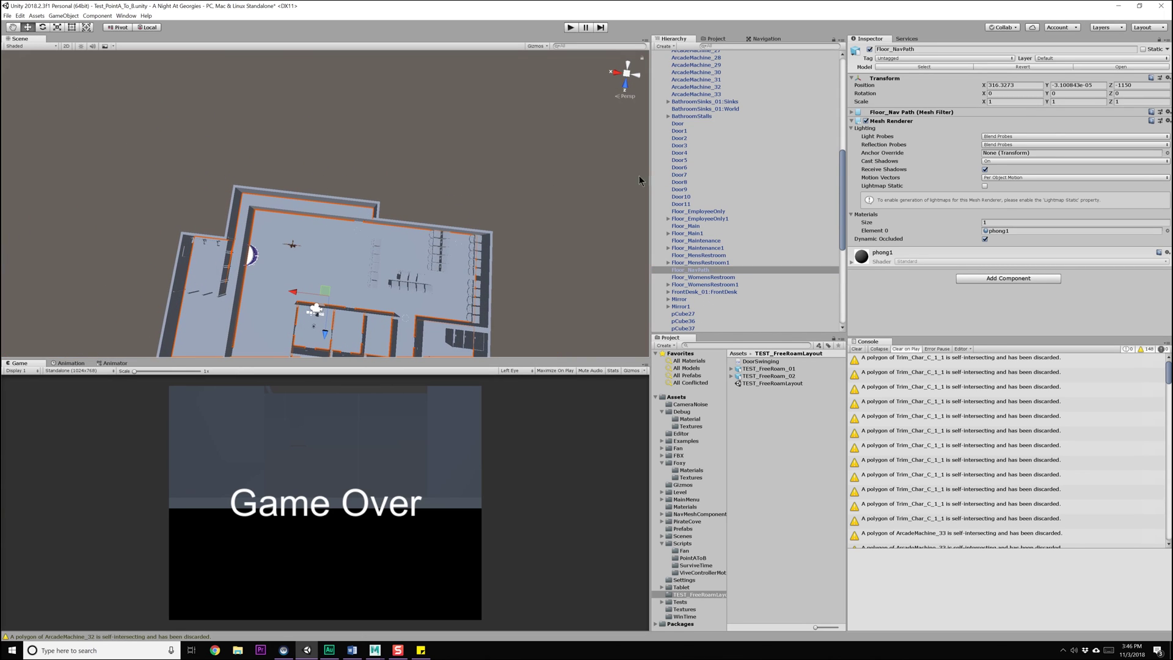
pyautogui.click(1167, 52)
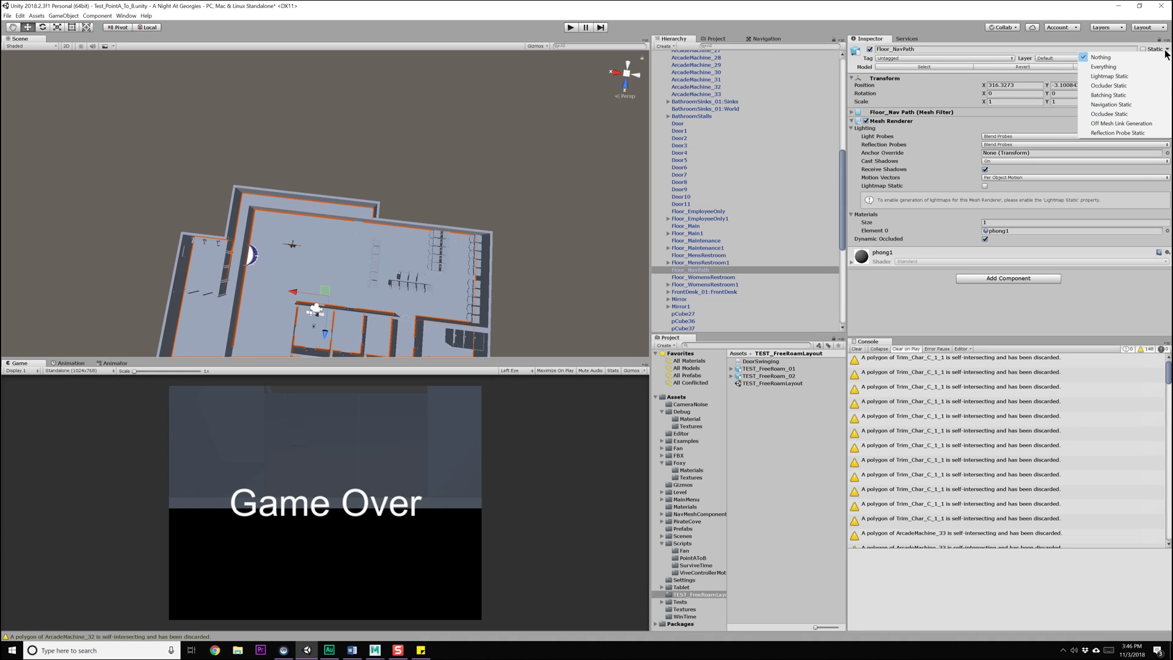
pyautogui.click(1112, 104)
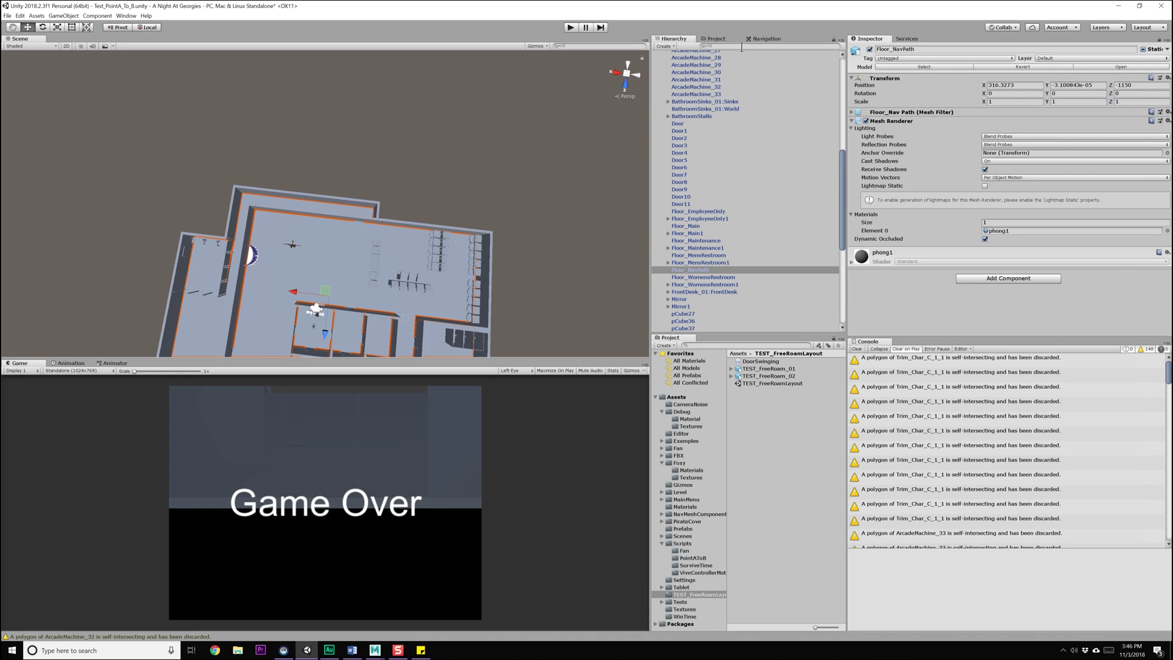
# Step: Bake the navigation mesh for Floor_NavPath with the existing bake settings
pyautogui.click(765, 38)
pyautogui.click(776, 211)
pyautogui.click(810, 210)
# Step: Examine the baked navigation mesh in the small rooms and at their doorways
pyautogui.moveTo(366, 244); pyautogui.dragTo(326, 250, button='middle')
pyautogui.scroll(10, 330, 238)
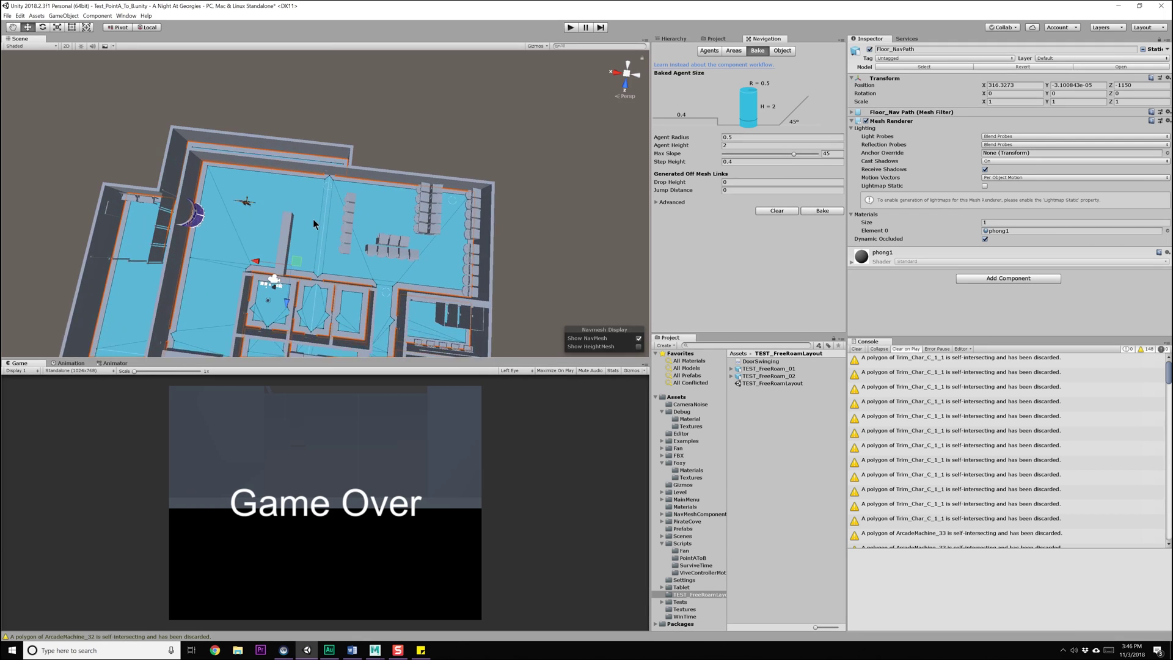
pyautogui.moveTo(130, 313); pyautogui.dragTo(361, 191, button='middle')
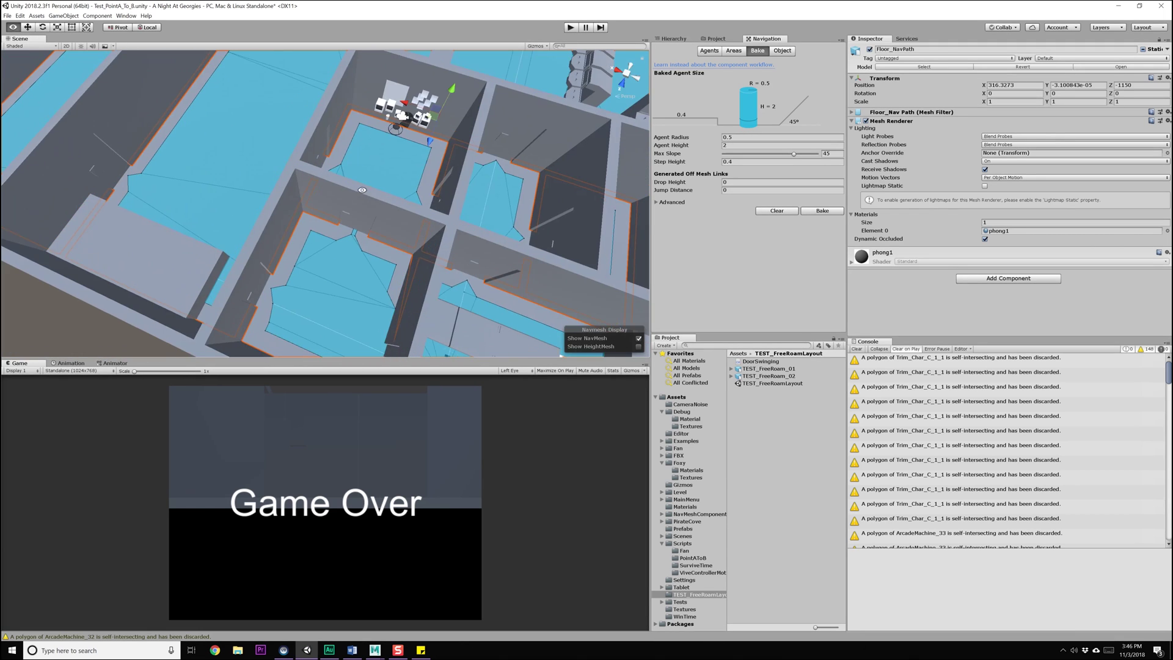
pyautogui.keyDown('alt'); pyautogui.moveTo(361, 191); pyautogui.dragTo(345, 199); pyautogui.keyUp('alt')
pyautogui.moveTo(319, 207); pyautogui.dragTo(400, 293, button='middle')
pyautogui.scroll(-3, 310, 280)
pyautogui.keyDown('alt'); pyautogui.moveTo(364, 285); pyautogui.dragTo(345, 229); pyautogui.keyUp('alt')
pyautogui.scroll(5, 259, 195)
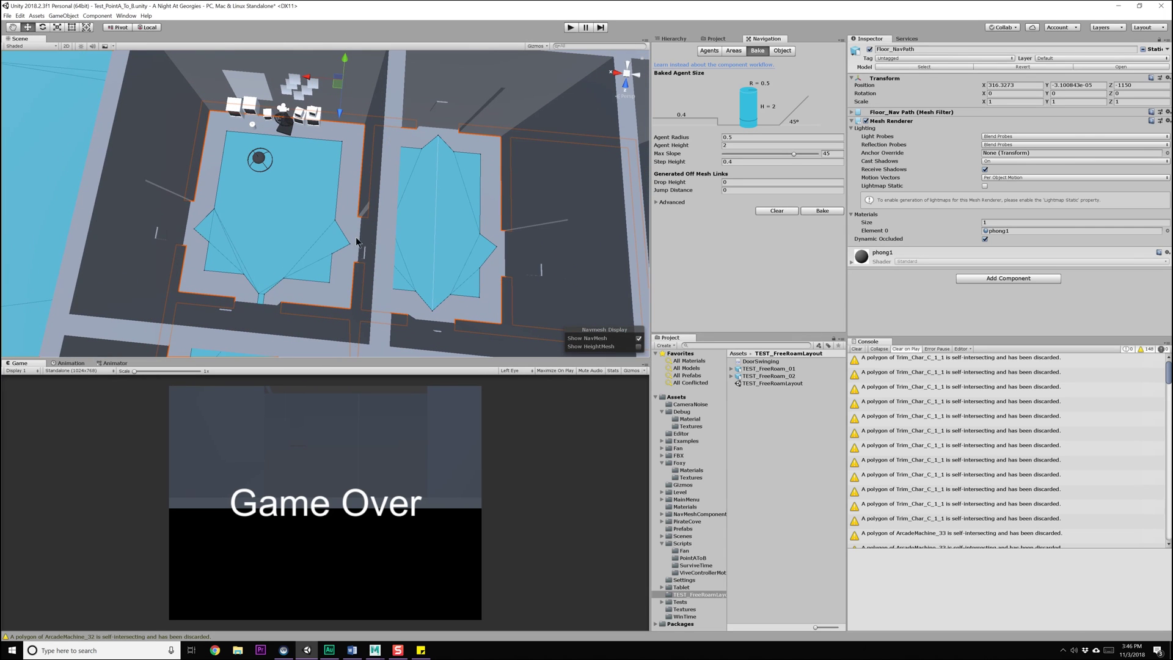
pyautogui.scroll(5, 317, 229)
pyautogui.scroll(-2, 379, 233)
pyautogui.moveTo(293, 214); pyautogui.dragTo(344, 234, button='middle')
pyautogui.scroll(-5, 343, 234)
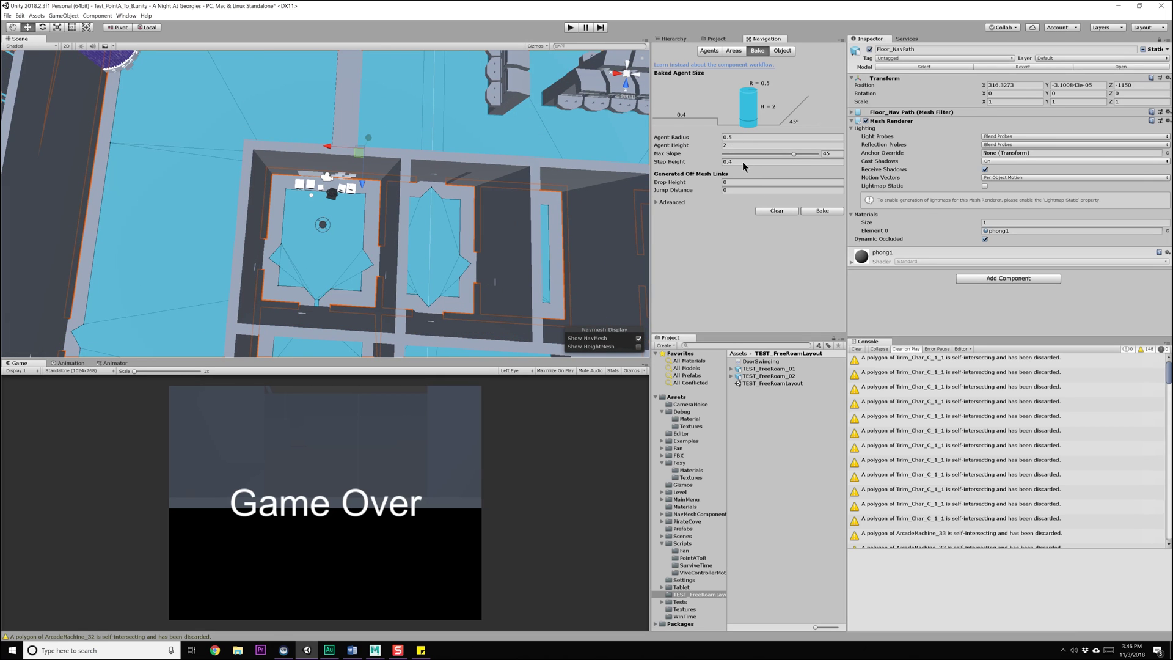
# Step: Look through the advanced bake, agent, object and area navigation settings for options that affect the mesh at the doorways
pyautogui.click(667, 205)
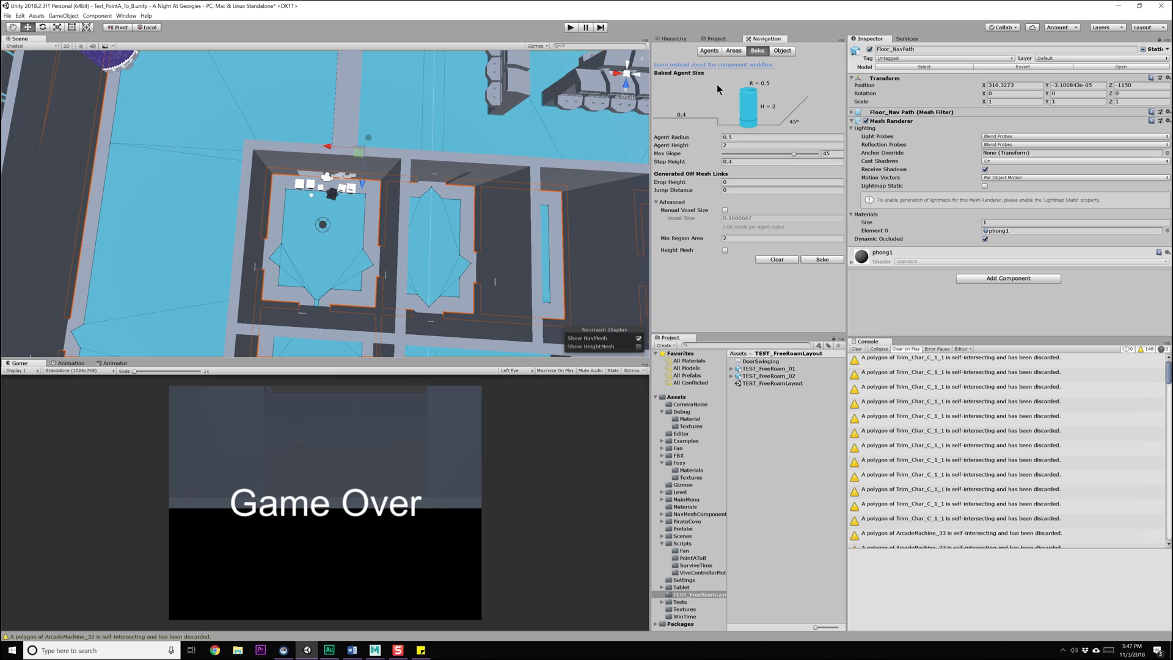
pyautogui.click(734, 53)
pyautogui.click(709, 54)
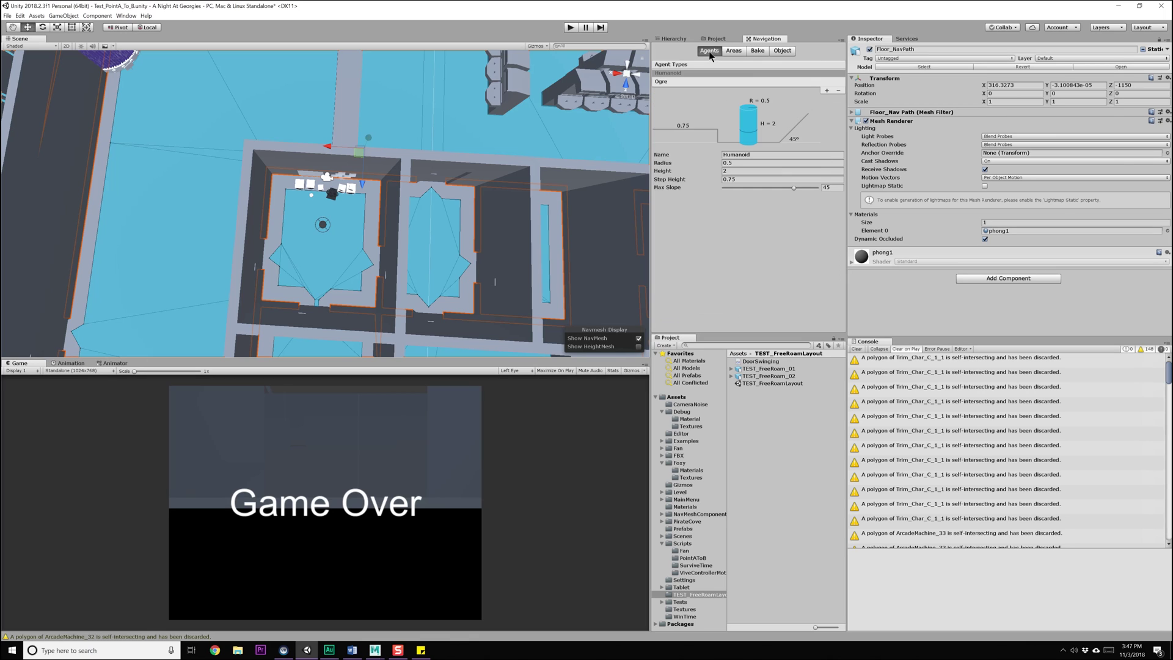
pyautogui.click(756, 53)
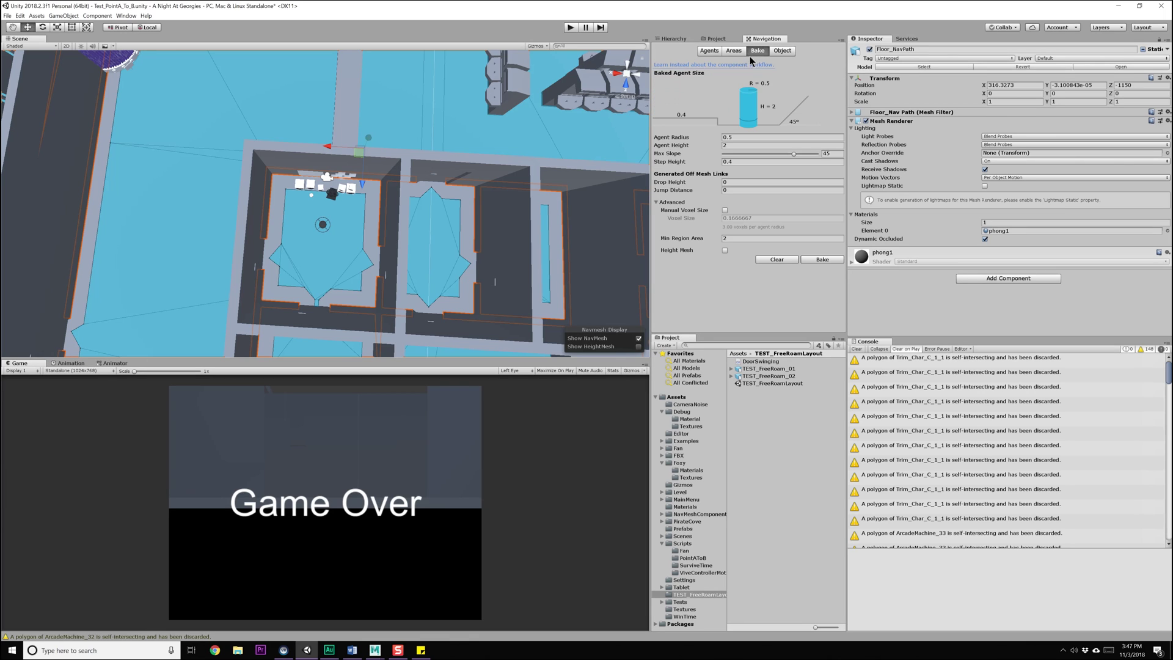
pyautogui.click(794, 259)
pyautogui.click(805, 262)
pyautogui.click(782, 51)
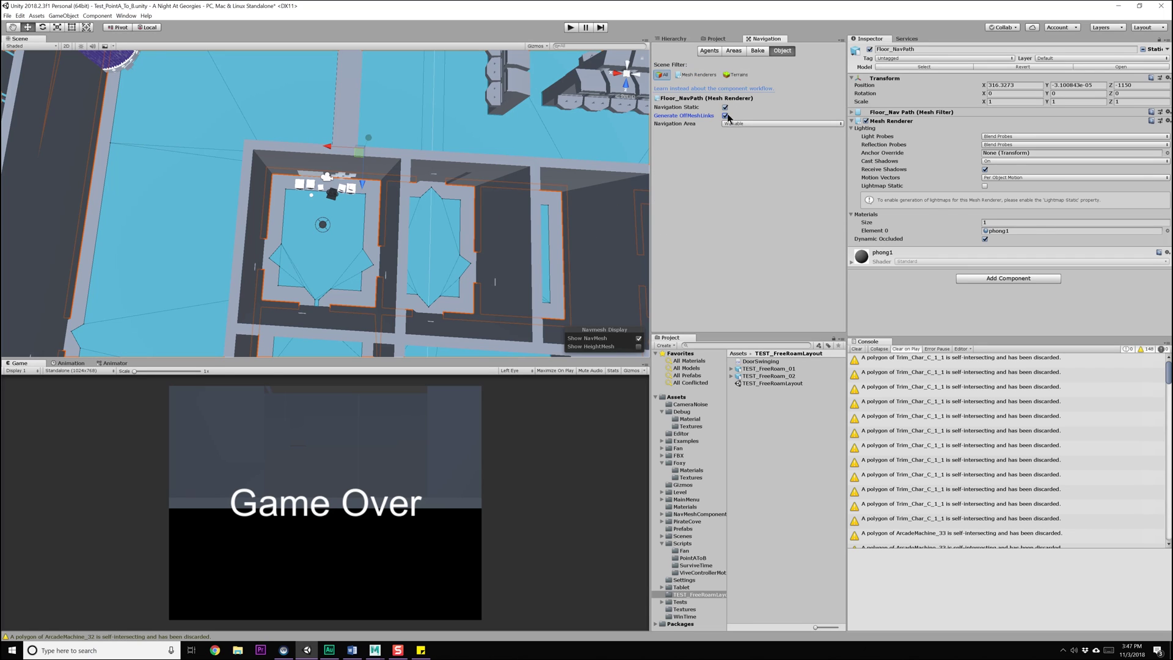
pyautogui.click(756, 51)
pyautogui.click(735, 51)
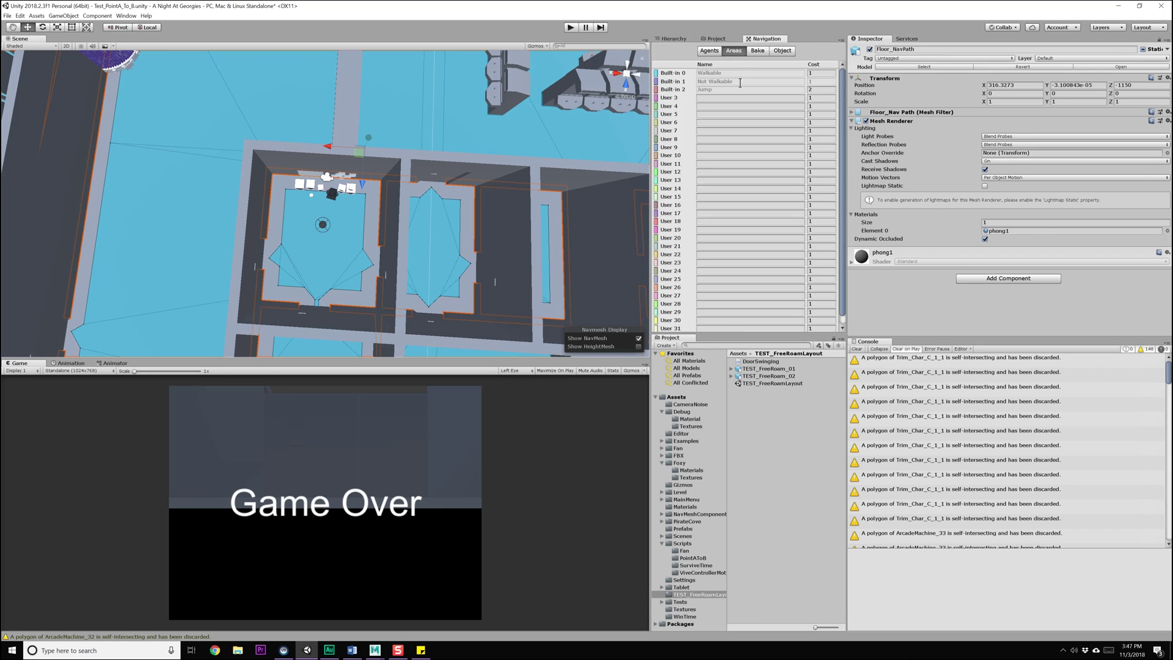
# Step: Set the baked agent radius to 0.2 and rebake the navigation mesh
pyautogui.click(757, 51)
pyautogui.click(736, 137)
pyautogui.write('0.2')
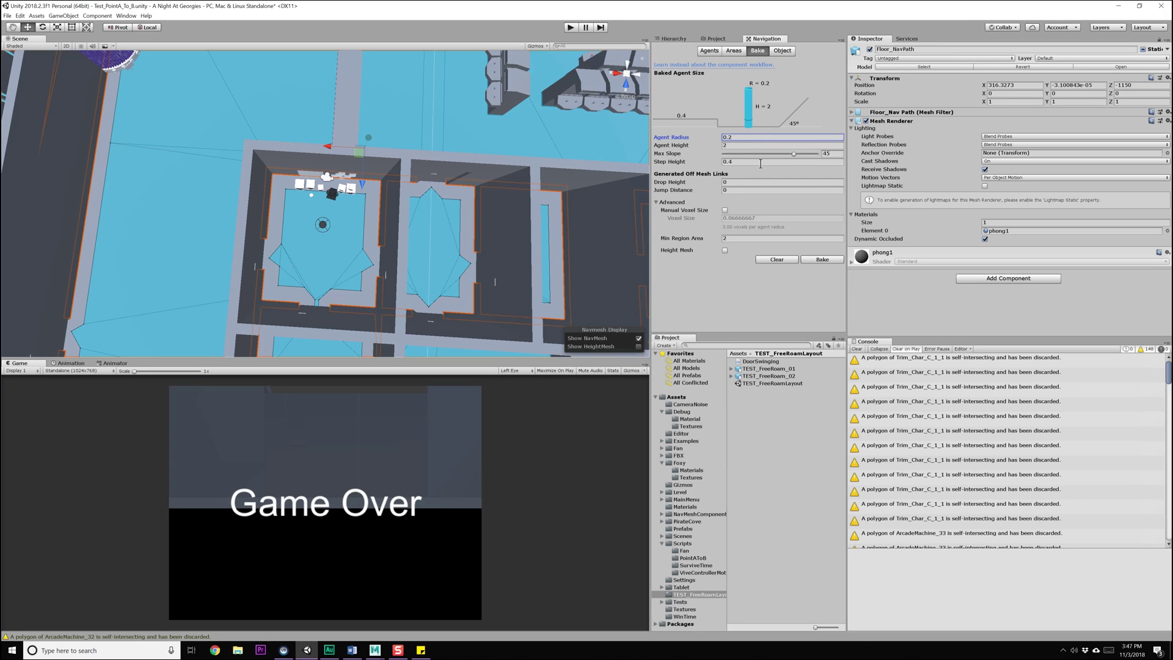
pyautogui.click(810, 259)
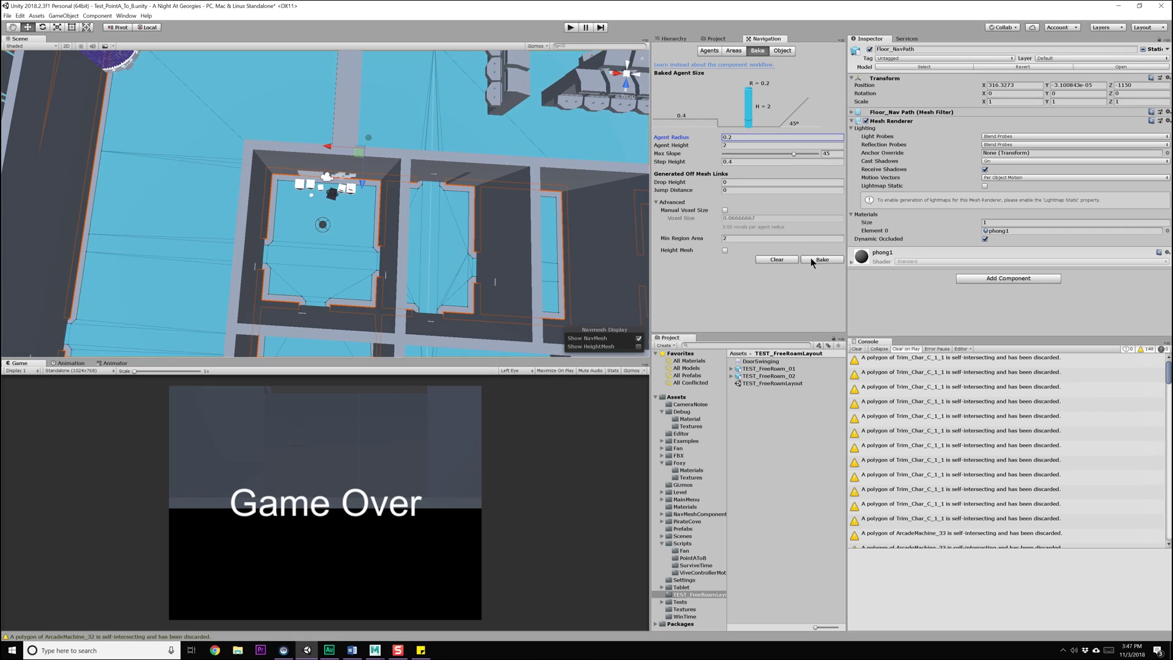
# Step: Examine the rebaked navigation mesh through the rooms and around the fenced bench area behind Pirate Cove
pyautogui.keyDown('alt'); pyautogui.moveTo(424, 213); pyautogui.dragTo(101, 184); pyautogui.keyUp('alt')
pyautogui.moveTo(519, 161); pyautogui.dragTo(401, 179, button='middle')
pyautogui.keyDown('alt'); pyautogui.moveTo(398, 179); pyautogui.dragTo(581, 184); pyautogui.keyUp('alt')
pyautogui.moveTo(177, 198); pyautogui.dragTo(519, 129, button='middle')
pyautogui.moveTo(263, 196)
pyautogui.mouseDown(button='middle')
pyautogui.moveTo(452, 161)
pyautogui.moveTo(504, 129)
pyautogui.mouseUp(button='middle')
pyautogui.moveTo(232, 152)
pyautogui.keyDown('alt'); pyautogui.mouseDown()
pyautogui.moveTo(304, 149)
pyautogui.moveTo(351, 191)
pyautogui.moveTo(301, 155)
pyautogui.moveTo(325, 163)
pyautogui.moveTo(335, 187)
pyautogui.moveTo(398, 193)
pyautogui.moveTo(534, 236)
pyautogui.moveTo(421, 220)
pyautogui.moveTo(272, 165)
pyautogui.moveTo(335, 196)
pyautogui.moveTo(291, 171)
pyautogui.mouseUp(); pyautogui.keyUp('alt')
pyautogui.moveTo(291, 172); pyautogui.dragTo(311, 228, button='middle')
# Step: Mark the seven fence panels around the bench area as Navigation Static with the Not Walkable area, and rebake the navigation mesh
pyautogui.click(300, 222)
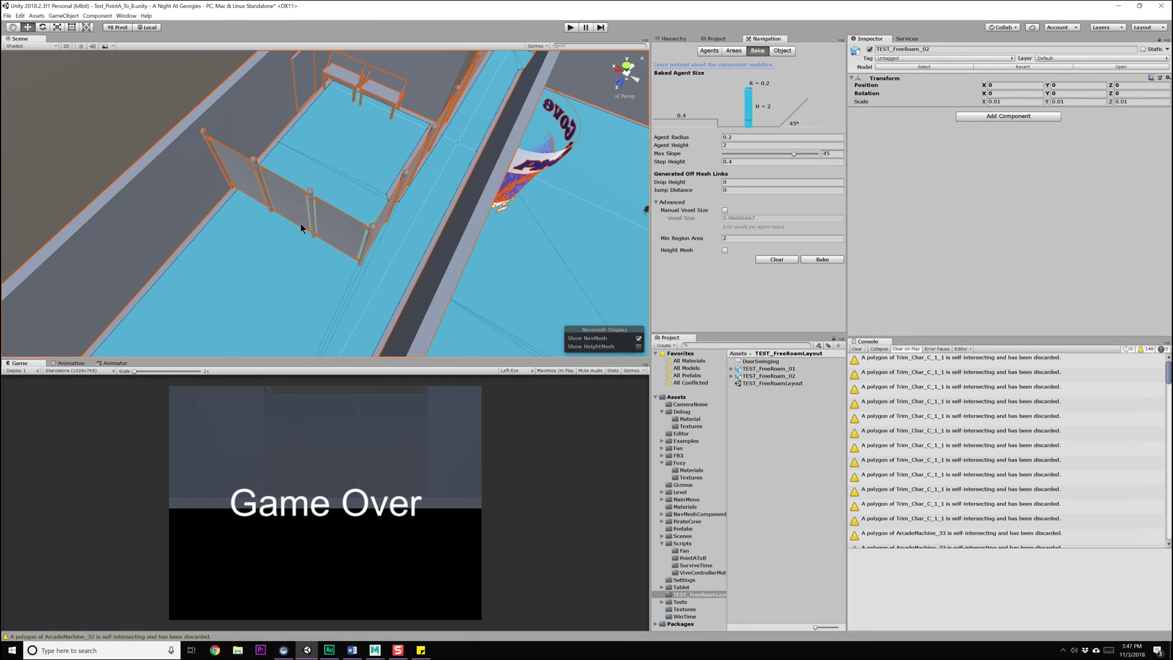
pyautogui.keyDown('alt'); pyautogui.moveTo(346, 215); pyautogui.dragTo(348, 187); pyautogui.keyUp('alt')
pyautogui.click(309, 207)
pyautogui.click(350, 187)
pyautogui.click(355, 187)
pyautogui.moveTo(369, 146); pyautogui.dragTo(372, 174, button='middle')
pyautogui.keyDown('shift'); pyautogui.click(383, 201); pyautogui.keyUp('shift')
pyautogui.keyDown('alt'); pyautogui.moveTo(384, 200); pyautogui.dragTo(482, 129); pyautogui.keyUp('alt')
pyautogui.keyDown('shift'); pyautogui.click(321, 220); pyautogui.keyUp('shift')
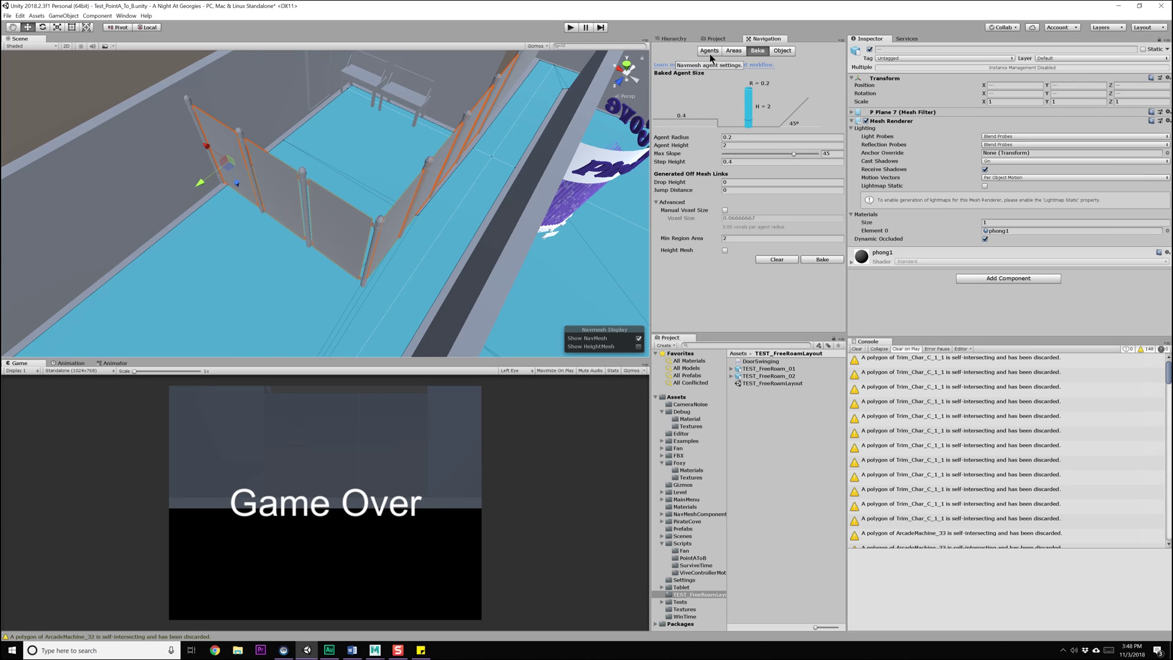
pyautogui.click(782, 51)
pyautogui.keyDown('alt'); pyautogui.moveTo(394, 227); pyautogui.dragTo(411, 146); pyautogui.keyUp('alt')
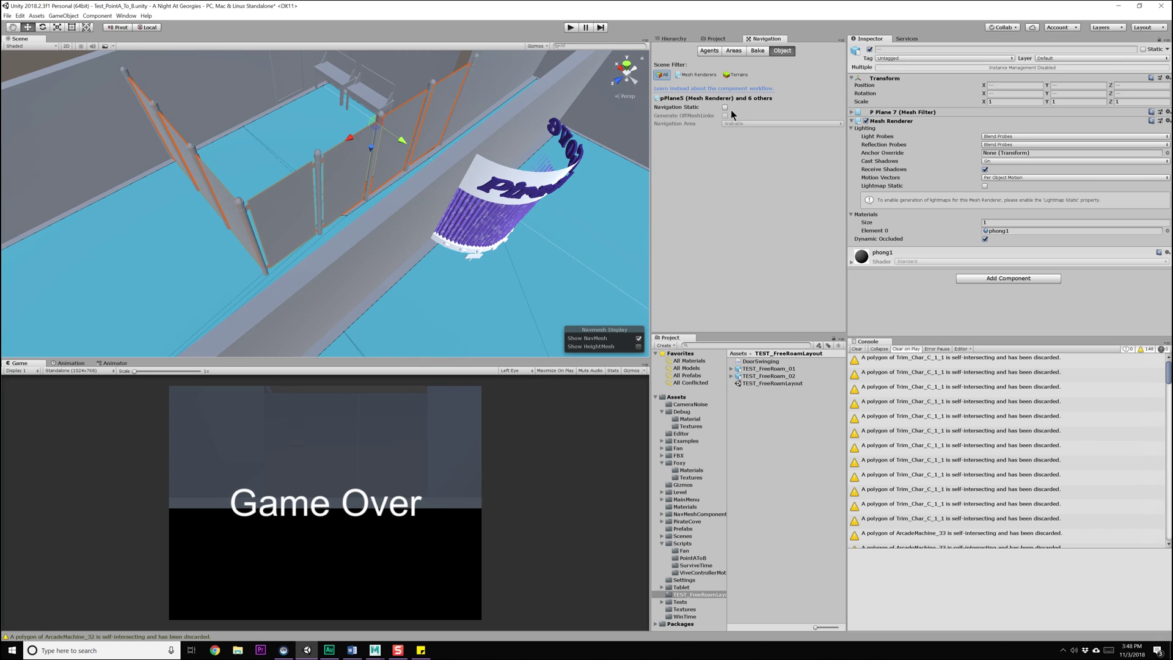
pyautogui.click(736, 140)
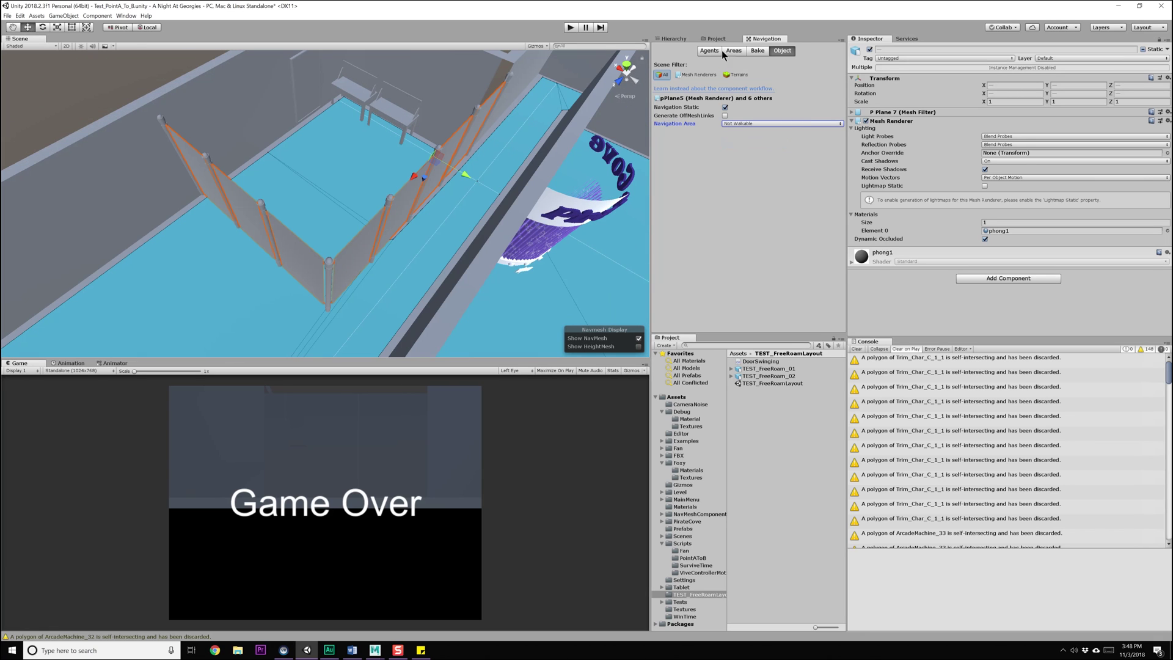
pyautogui.click(710, 51)
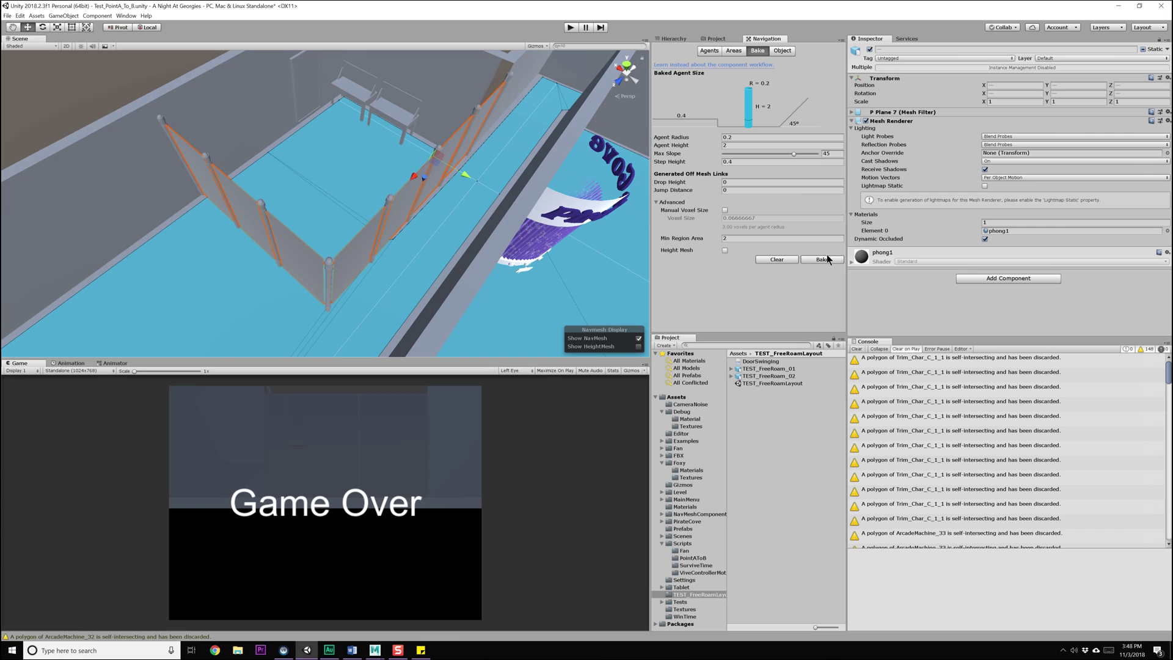
pyautogui.click(823, 259)
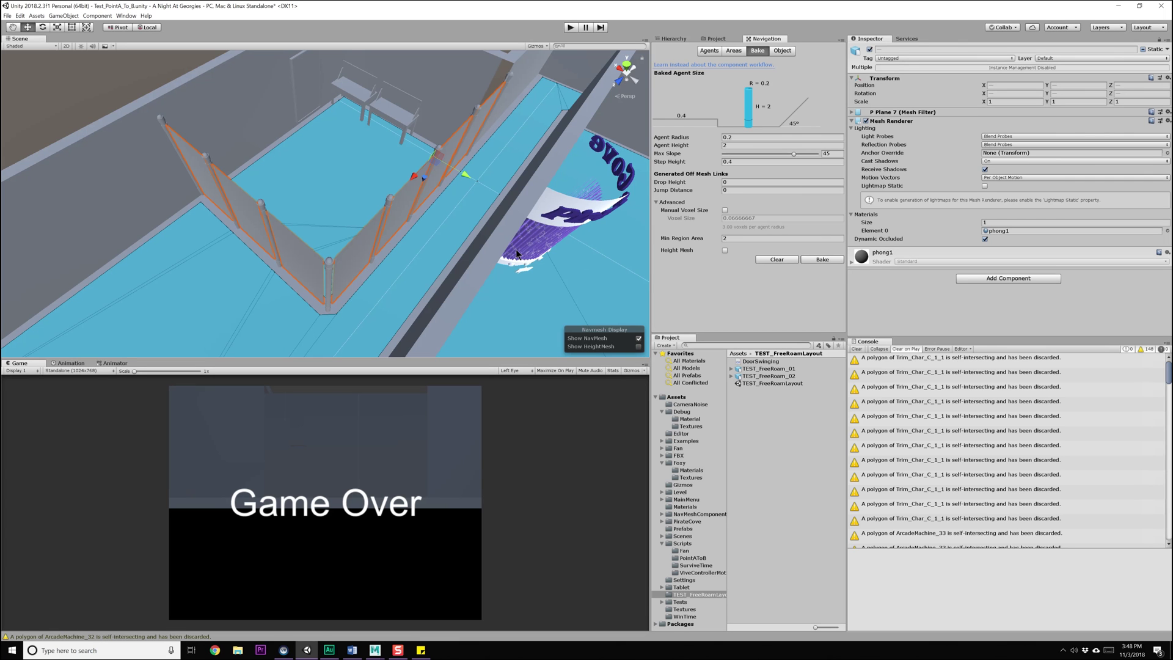
# Step: Examine the rebaked navigation mesh around the fence panels and through the arcade room
pyautogui.keyDown('alt'); pyautogui.moveTo(517, 254); pyautogui.dragTo(331, 250); pyautogui.keyUp('alt')
pyautogui.click(264, 228)
pyautogui.click(262, 227)
pyautogui.keyDown('alt'); pyautogui.moveTo(282, 219); pyautogui.dragTo(317, 235); pyautogui.keyUp('alt')
pyautogui.click(289, 181)
pyautogui.scroll(-5, 378, 196)
pyautogui.scroll(6, 411, 207)
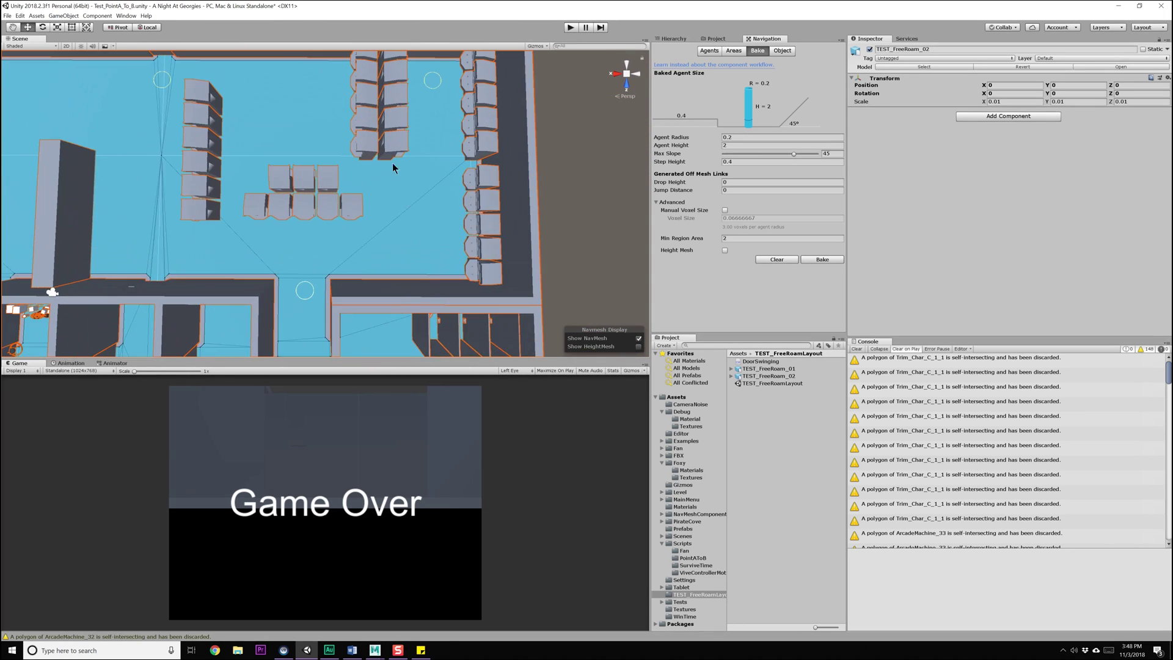
# Step: Mark the arcade machines along the walls as Navigation Static with the Not Walkable area
pyautogui.keyDown('alt'); pyautogui.moveTo(369, 167); pyautogui.dragTo(350, 139); pyautogui.keyUp('alt')
pyautogui.click(275, 155)
pyautogui.keyDown('shift'); pyautogui.click(350, 200); pyautogui.keyUp('shift')
pyautogui.keyDown('shift'); pyautogui.click(440, 163); pyautogui.keyUp('shift')
pyautogui.keyDown('shift'); pyautogui.click(457, 132); pyautogui.keyUp('shift')
pyautogui.keyDown('shift'); pyautogui.click(479, 101); pyautogui.keyUp('shift')
pyautogui.moveTo(469, 104); pyautogui.dragTo(314, 278, button='middle')
pyautogui.keyDown('shift'); pyautogui.moveTo(354, 204); pyautogui.dragTo(516, 269); pyautogui.keyUp('shift')
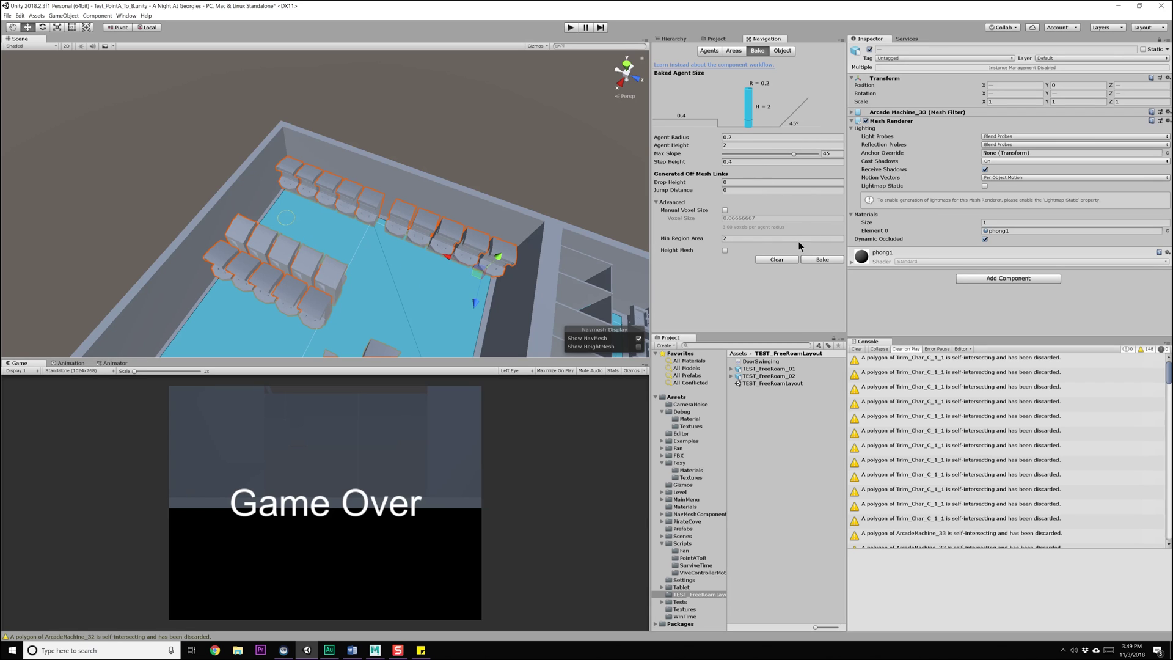
pyautogui.click(779, 52)
pyautogui.click(724, 107)
pyautogui.click(742, 123)
pyautogui.click(748, 140)
# Step: Check the navigation settings of an arcade machine in the central cluster
pyautogui.moveTo(453, 264); pyautogui.dragTo(350, 166, button='middle')
pyautogui.click(574, 145)
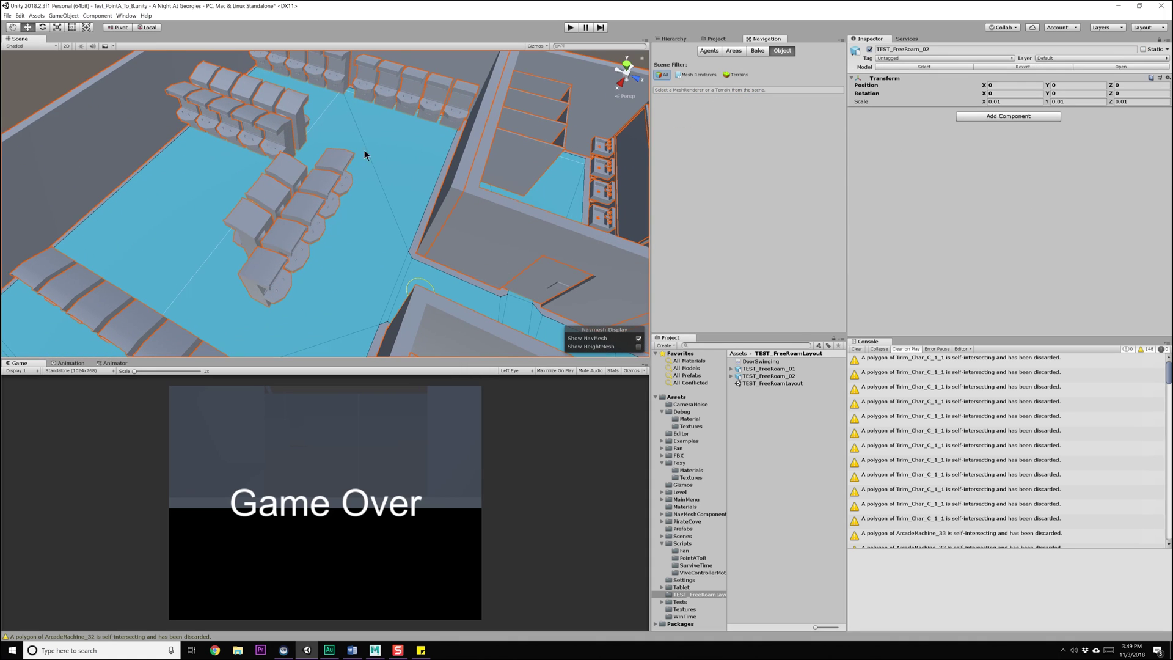
pyautogui.click(339, 166)
pyautogui.click(321, 167)
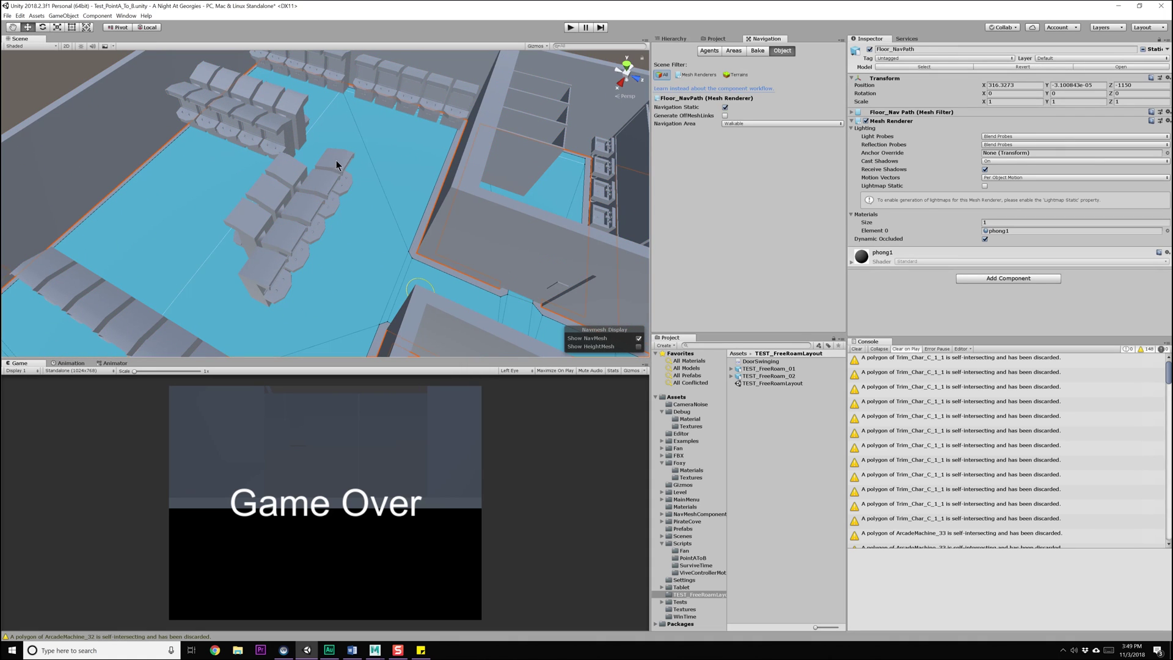
pyautogui.click(338, 156)
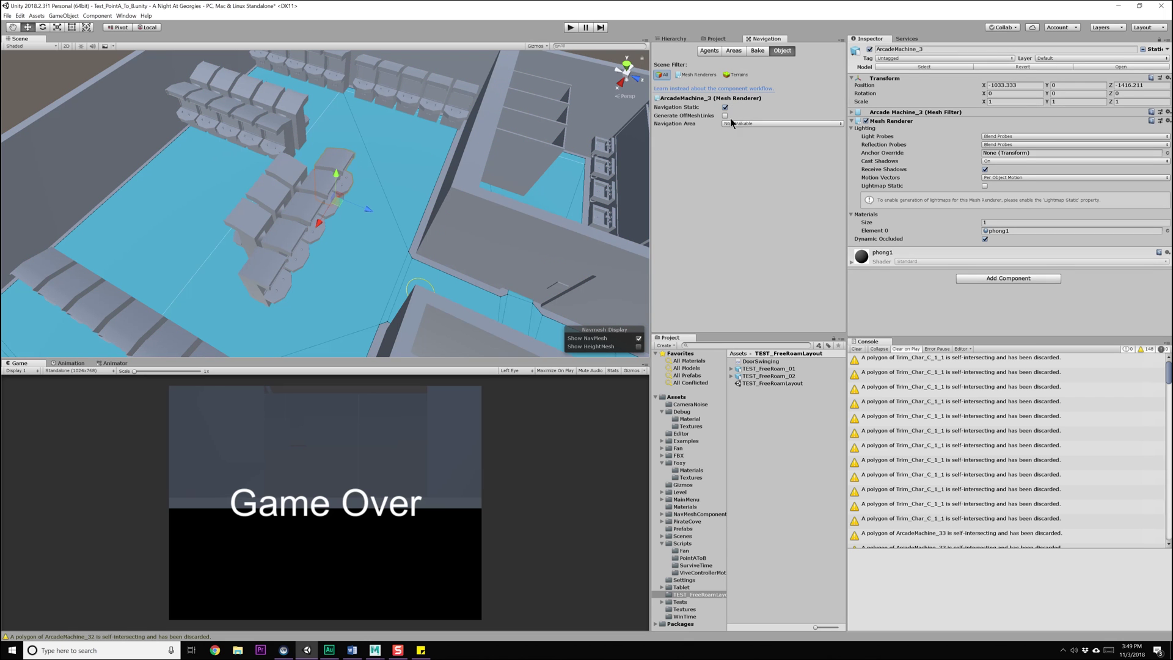
# Step: Mark the stall dividers, sinks and urinals in both restrooms as Navigation Static with the Not Walkable area
pyautogui.moveTo(415, 183); pyautogui.dragTo(348, 167, button='right')
pyautogui.click(392, 278)
pyautogui.moveTo(376, 247); pyautogui.dragTo(295, 218, button='right')
pyautogui.click(296, 217)
pyautogui.keyDown('shift'); pyautogui.click(295, 168); pyautogui.keyUp('shift')
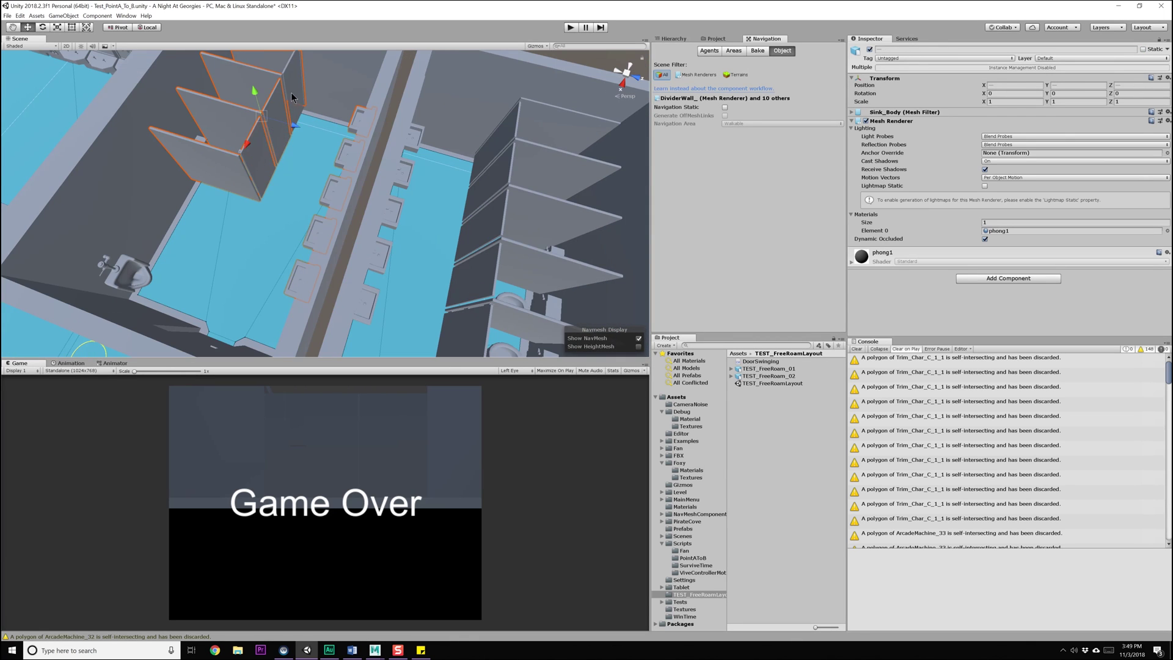
pyautogui.moveTo(291, 93); pyautogui.dragTo(144, 256, button='right')
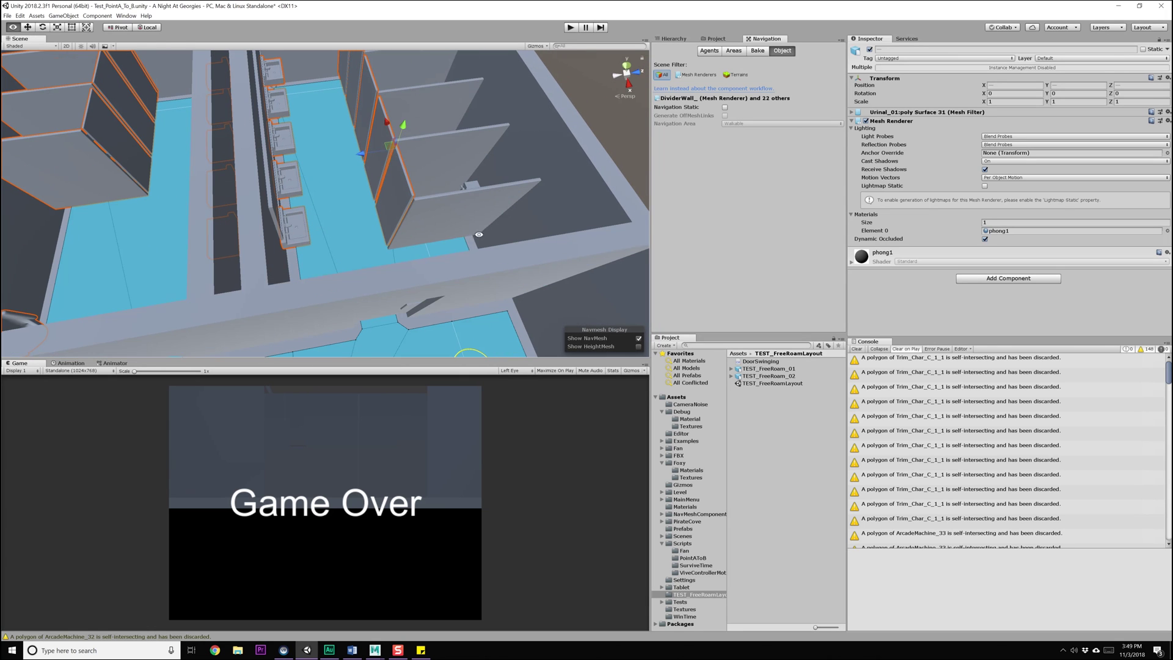
pyautogui.keyDown('shift'); pyautogui.click(441, 188); pyautogui.keyUp('shift')
pyautogui.keyDown('shift'); pyautogui.click(489, 145); pyautogui.keyUp('shift')
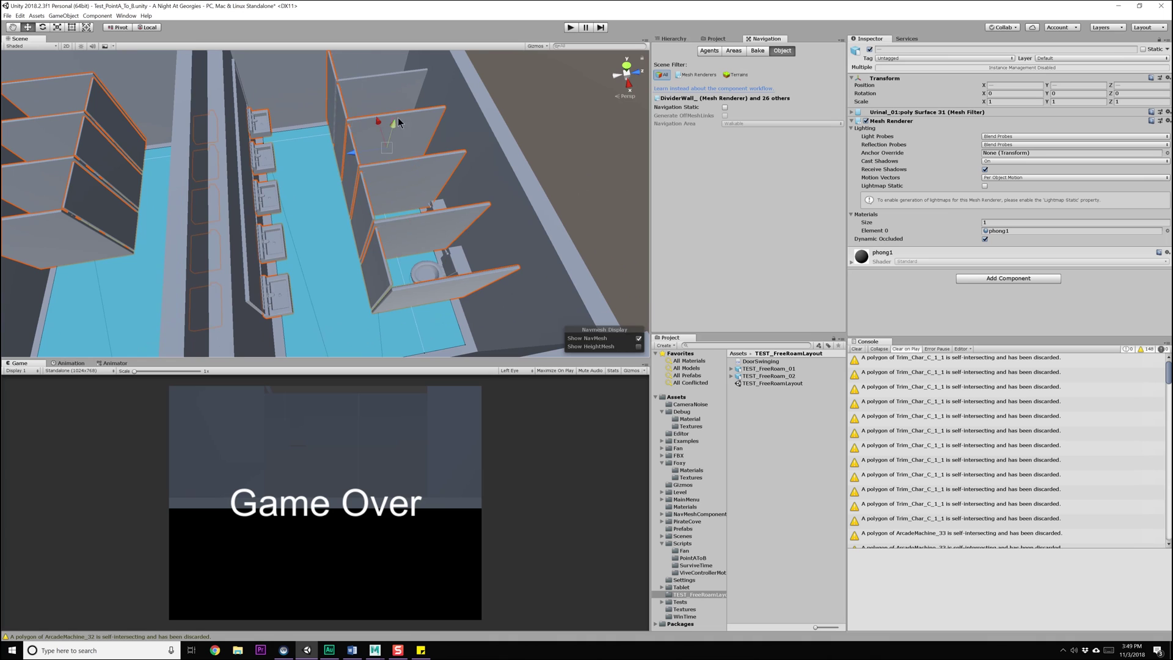
pyautogui.keyDown('shift'); pyautogui.click(395, 91); pyautogui.keyUp('shift')
pyautogui.keyDown('alt'); pyautogui.moveTo(394, 92); pyautogui.dragTo(270, 150); pyautogui.keyUp('alt')
pyautogui.keyDown('shift'); pyautogui.click(347, 110); pyautogui.keyUp('shift')
pyautogui.moveTo(308, 187)
pyautogui.keyDown('alt'); pyautogui.mouseDown()
pyautogui.moveTo(284, 186)
pyautogui.moveTo(294, 185)
pyautogui.mouseUp(); pyautogui.keyUp('alt')
pyautogui.click(724, 107)
pyautogui.click(736, 123)
pyautogui.click(751, 143)
# Step: Select the front desk pieces and the prize bin glass in the entrance room
pyautogui.keyDown('alt'); pyautogui.moveTo(335, 181); pyautogui.dragTo(313, 193); pyautogui.keyUp('alt')
pyautogui.scroll(-3, 313, 193)
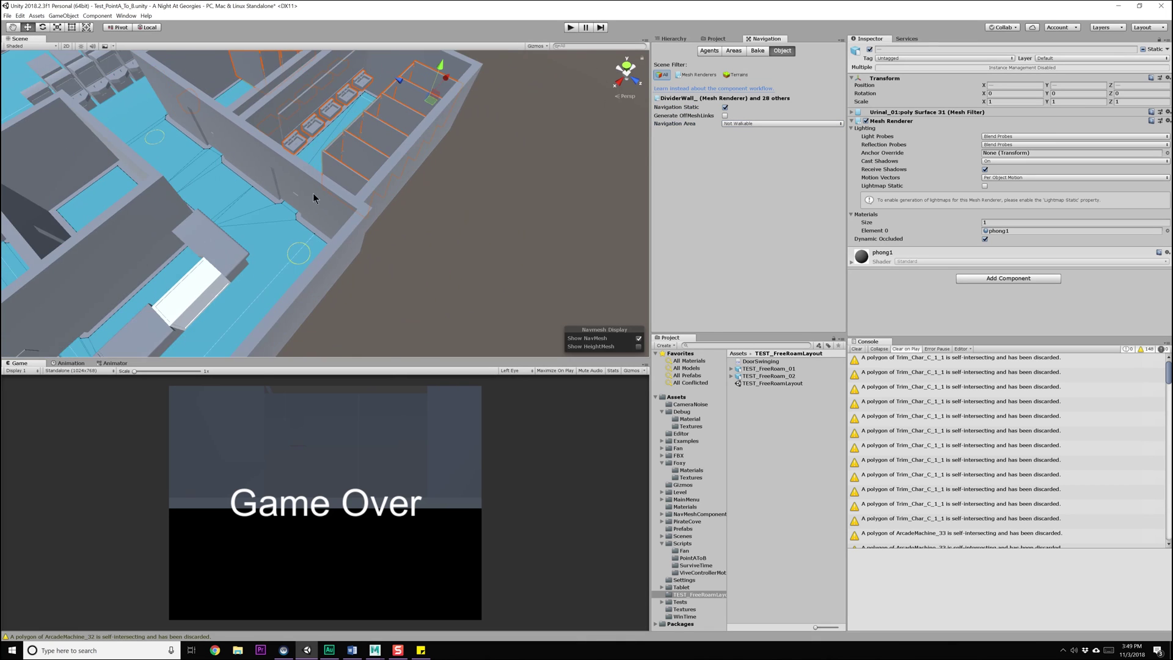
pyautogui.moveTo(202, 201); pyautogui.dragTo(288, 176, button='middle')
pyautogui.keyDown('alt'); pyautogui.moveTo(288, 176); pyautogui.dragTo(207, 185); pyautogui.keyUp('alt')
pyautogui.moveTo(207, 186); pyautogui.dragTo(280, 157, button='middle')
pyautogui.keyDown('alt'); pyautogui.moveTo(280, 157); pyautogui.dragTo(205, 162); pyautogui.keyUp('alt')
pyautogui.click(310, 215)
pyautogui.click(310, 215)
pyautogui.keyDown('shift'); pyautogui.click(257, 217); pyautogui.keyUp('shift')
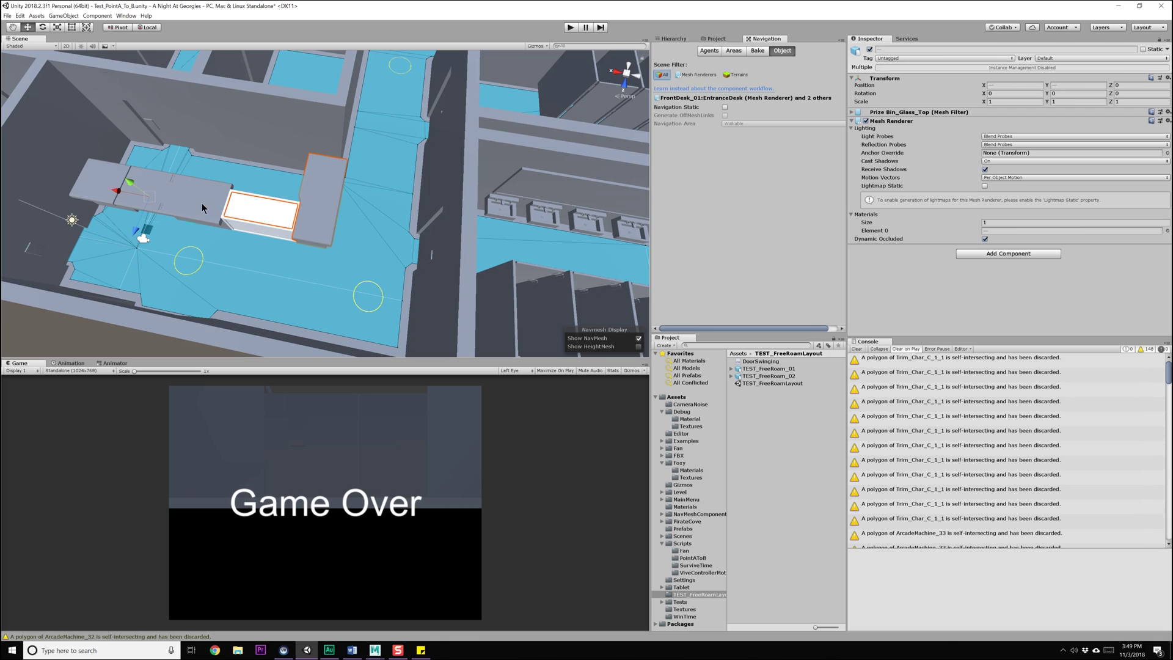
pyautogui.keyDown('shift'); pyautogui.click(101, 177); pyautogui.keyUp('shift')
pyautogui.press('f')
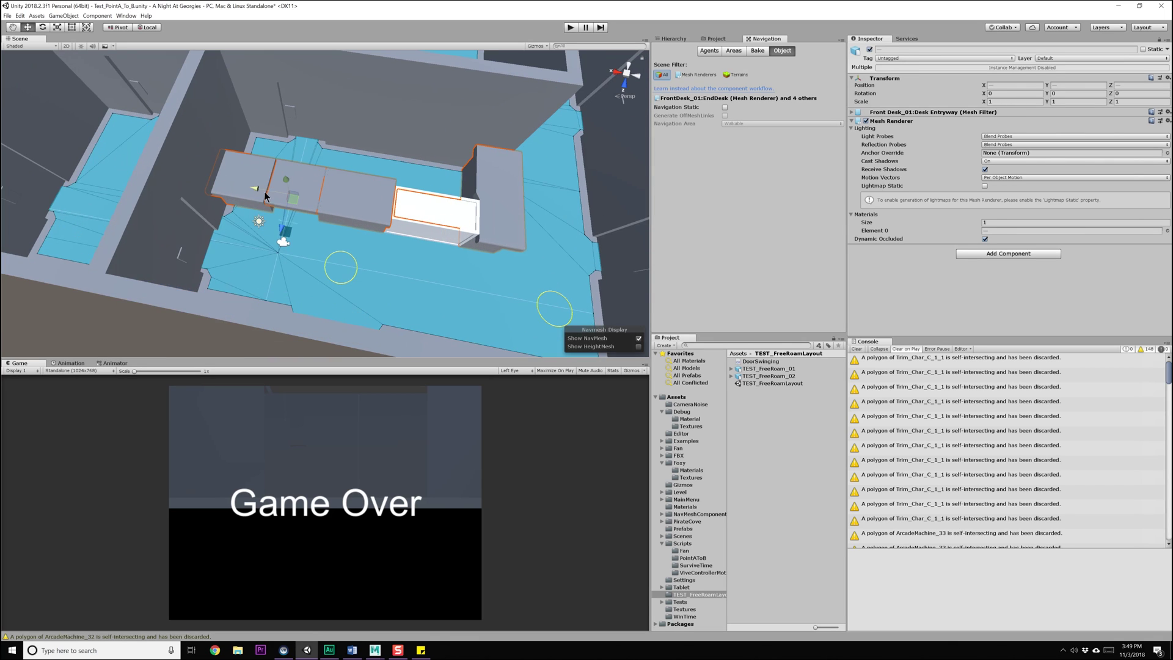
# Step: Try to reach the navigation settings of the whole front desk through its parent object FrontDesk_01:FrontDesk
pyautogui.click(716, 39)
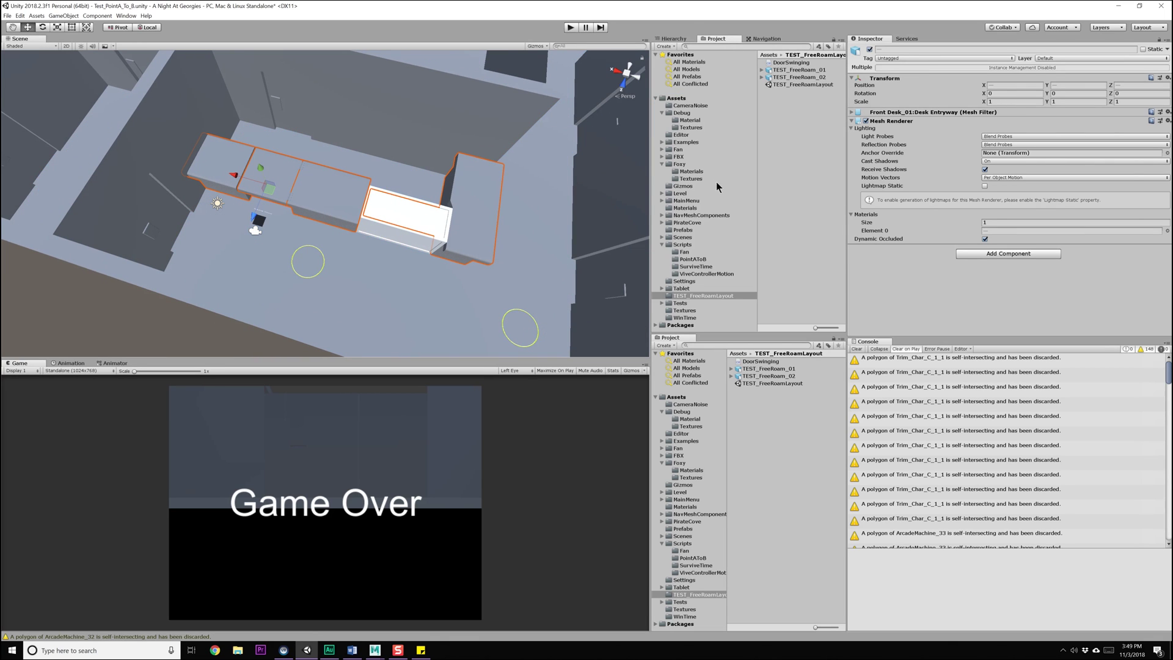
pyautogui.click(668, 39)
pyautogui.scroll(-10, 732, 228)
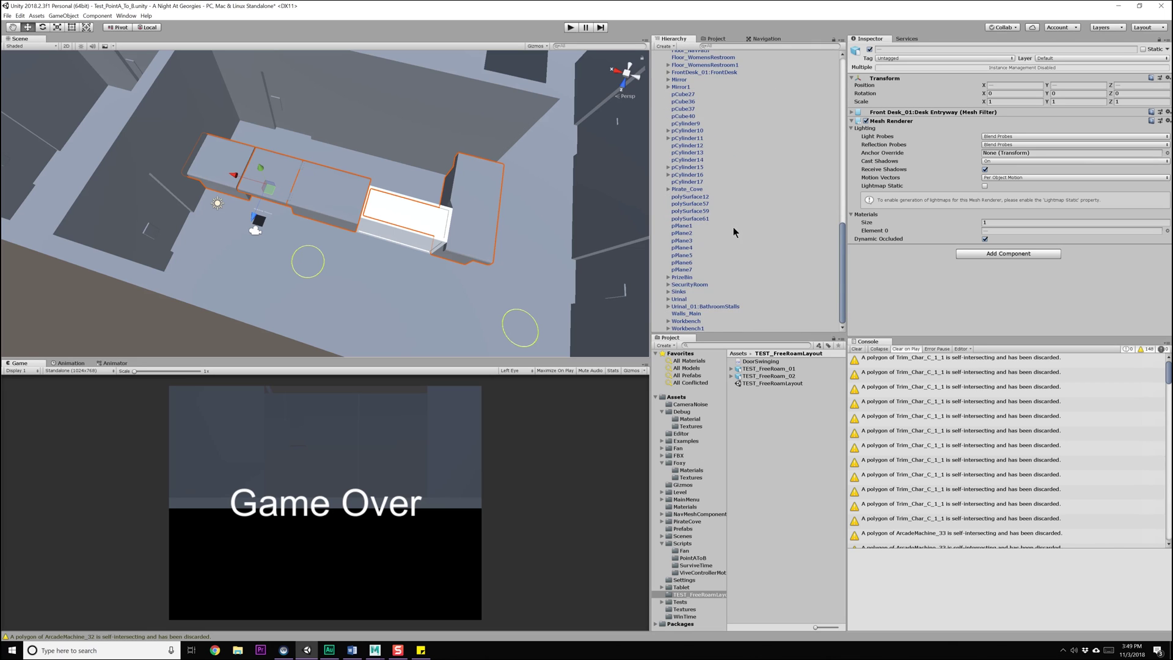
pyautogui.scroll(-10, 731, 226)
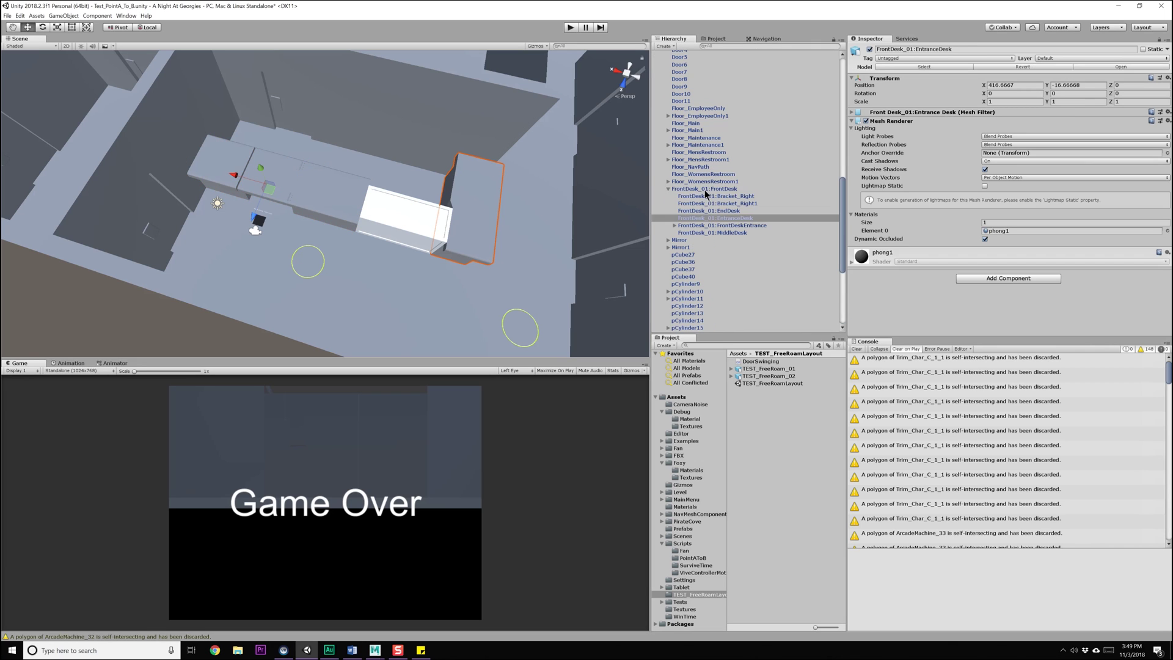
pyautogui.click(705, 189)
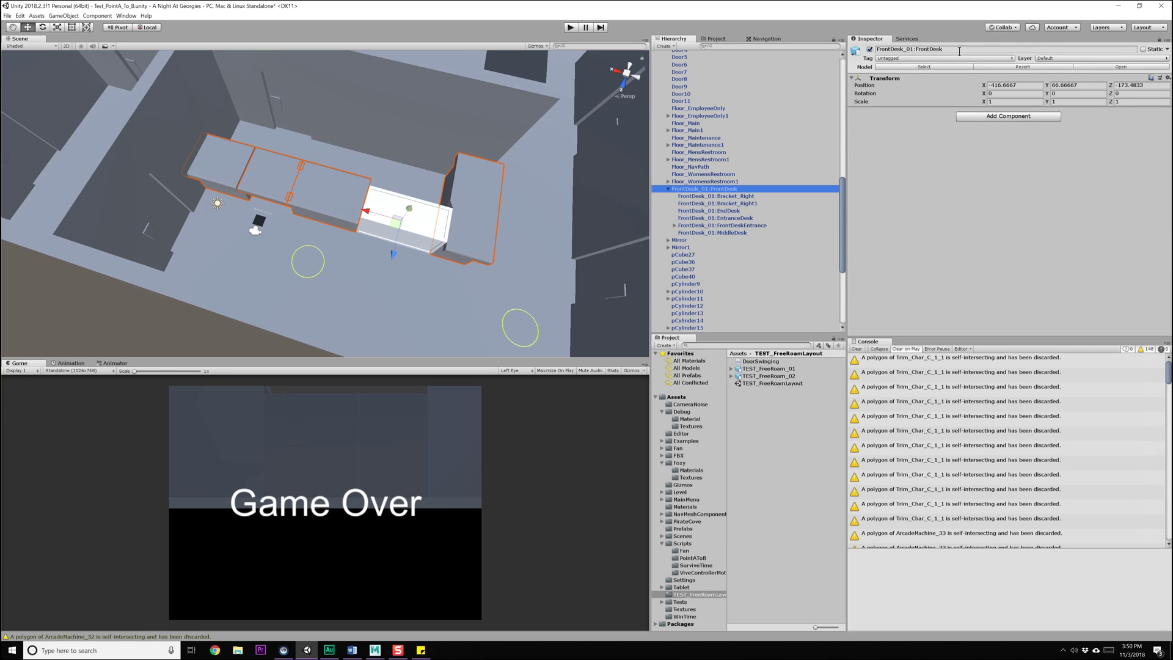
pyautogui.click(758, 39)
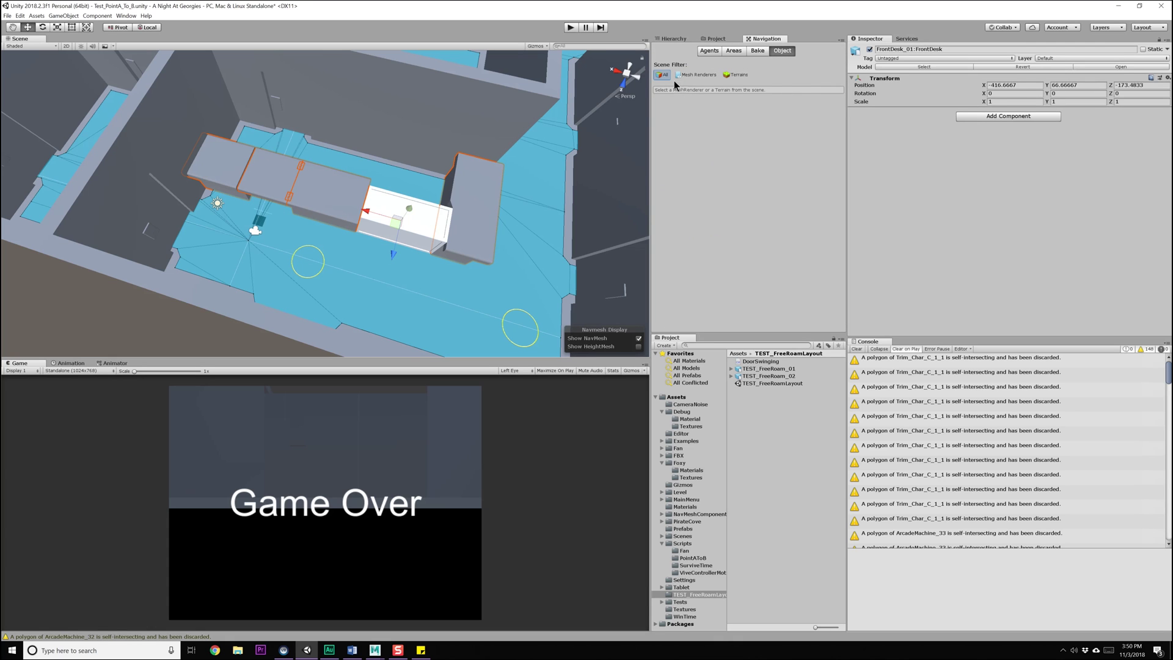
# Step: Mark the front desk pieces and prize bin glass as Navigation Static with the Not Walkable area
pyautogui.keyDown('alt'); pyautogui.moveTo(458, 227); pyautogui.dragTo(419, 203); pyautogui.keyUp('alt')
pyautogui.click(430, 172)
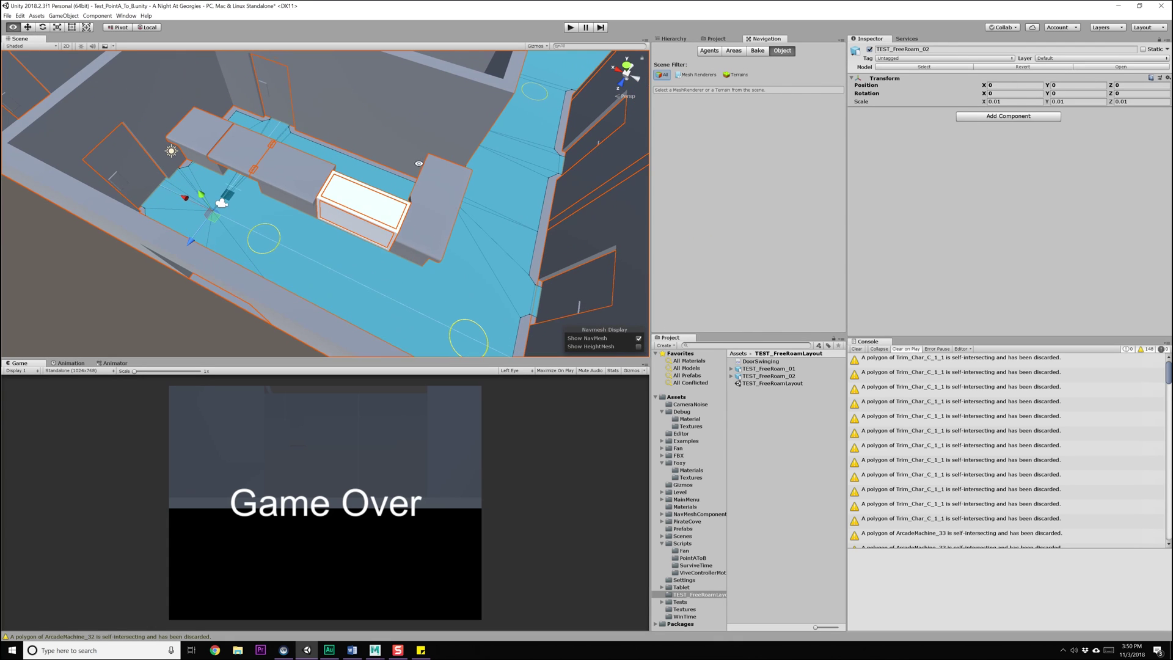
pyautogui.click(419, 203)
pyautogui.keyDown('shift'); pyautogui.click(371, 206); pyautogui.keyUp('shift')
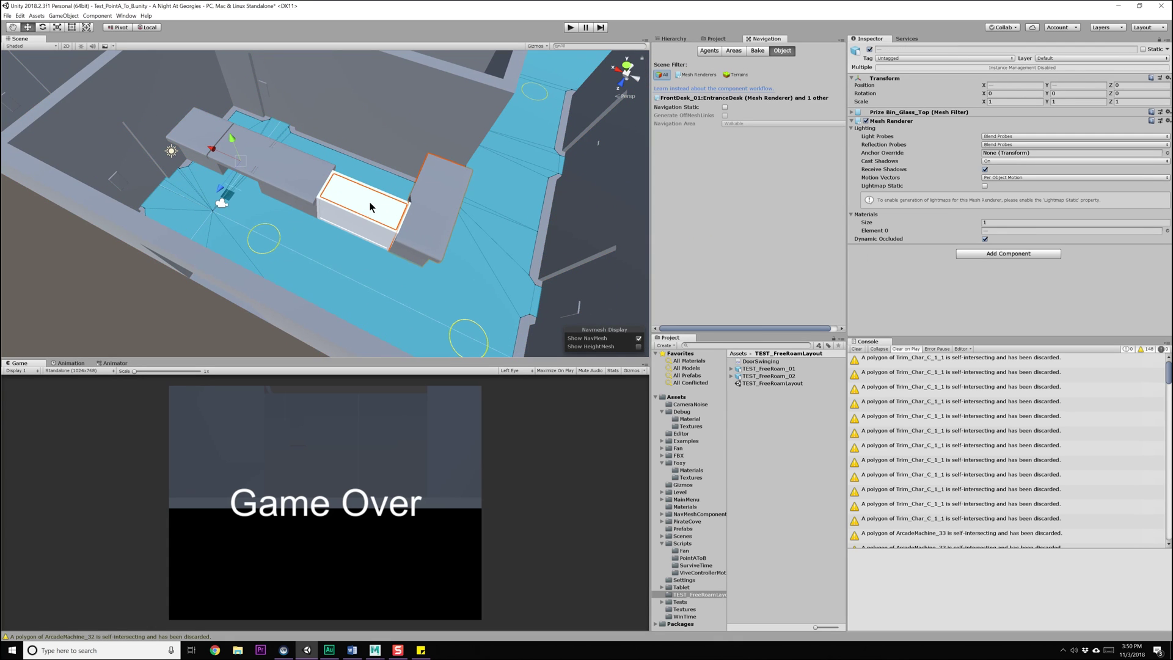
pyautogui.keyDown('shift'); pyautogui.click(224, 140); pyautogui.keyUp('shift')
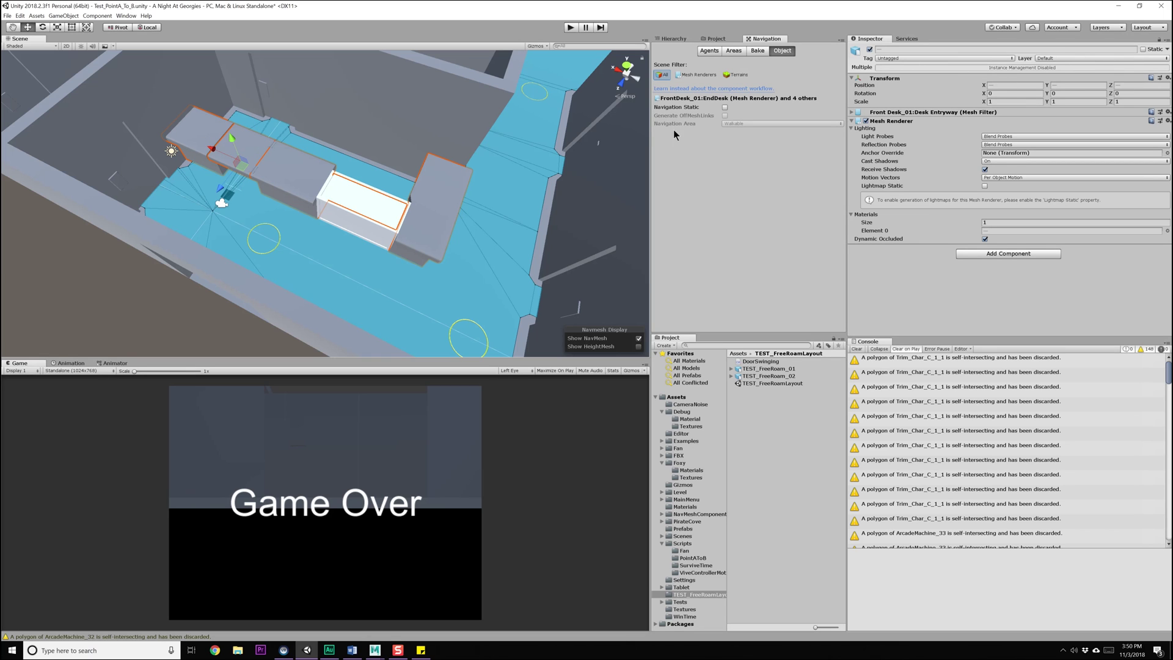
pyautogui.click(725, 107)
pyautogui.click(736, 124)
pyautogui.click(742, 139)
# Step: Mark the large rectangular block pCube27 by the outer wall as Navigation Static with the Not Walkable area
pyautogui.moveTo(250, 192); pyautogui.dragTo(343, 231, button='middle')
pyautogui.scroll(-3, 342, 230)
pyautogui.keyDown('alt'); pyautogui.moveTo(343, 230); pyautogui.dragTo(405, 259); pyautogui.keyUp('alt')
pyautogui.moveTo(406, 259); pyautogui.dragTo(306, 239, button='middle')
pyautogui.keyDown('alt'); pyautogui.moveTo(306, 238); pyautogui.dragTo(406, 265); pyautogui.keyUp('alt')
pyautogui.moveTo(318, 275); pyautogui.dragTo(405, 186, button='middle')
pyautogui.click(393, 246)
pyautogui.moveTo(394, 246)
pyautogui.keyDown('alt'); pyautogui.mouseDown()
pyautogui.moveTo(423, 247)
pyautogui.moveTo(413, 246)
pyautogui.mouseUp(); pyautogui.keyUp('alt')
pyautogui.click(357, 240)
pyautogui.click(725, 107)
pyautogui.click(739, 124)
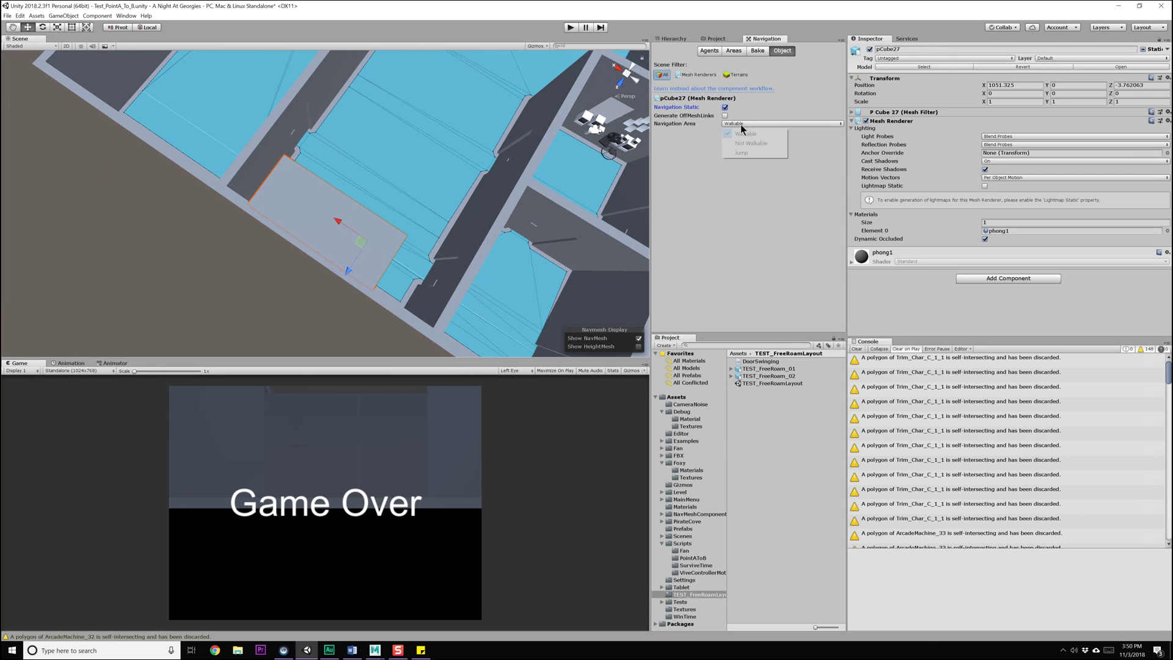
pyautogui.click(744, 145)
# Step: Rebake the navigation mesh with the restroom fixtures, front desk and block included as obstacles
pyautogui.keyDown('alt'); pyautogui.moveTo(403, 185); pyautogui.dragTo(507, 192); pyautogui.keyUp('alt')
pyautogui.scroll(-3, 462, 182)
pyautogui.click(757, 51)
pyautogui.click(811, 258)
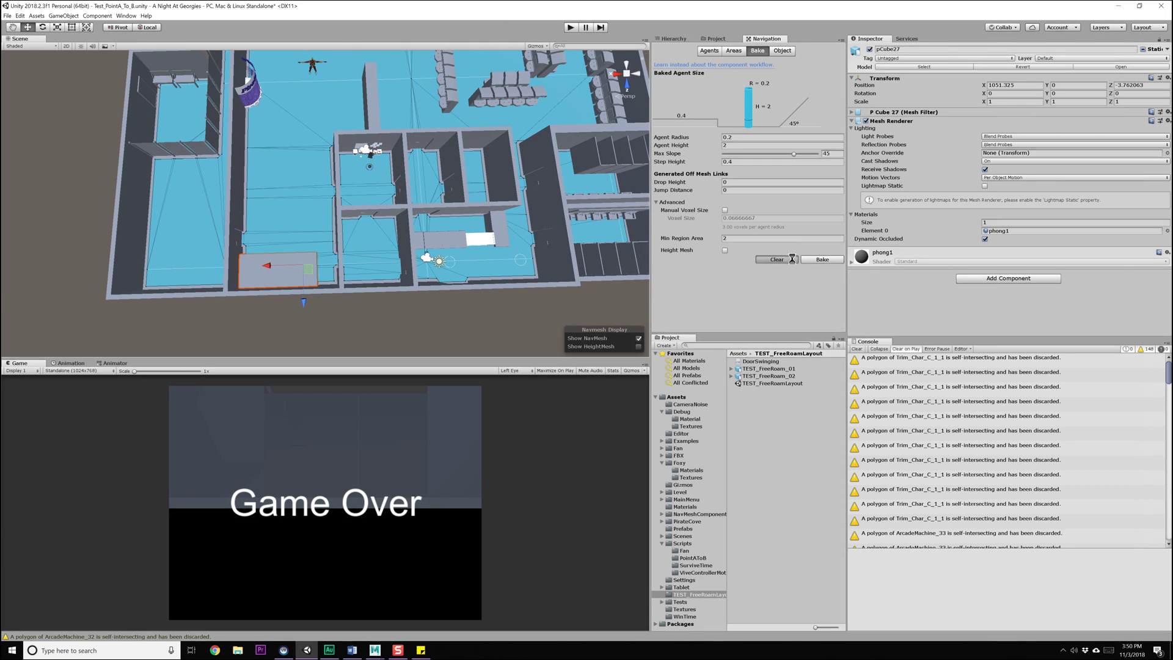
# Step: Mark the long partition polySurface12 in the main room as Navigation Static and Not Walkable, and rebake the navigation mesh
pyautogui.keyDown('alt'); pyautogui.moveTo(463, 183); pyautogui.dragTo(482, 186); pyautogui.keyUp('alt')
pyautogui.keyDown('alt'); pyautogui.moveTo(400, 174); pyautogui.dragTo(421, 201); pyautogui.keyUp('alt')
pyautogui.click(369, 128)
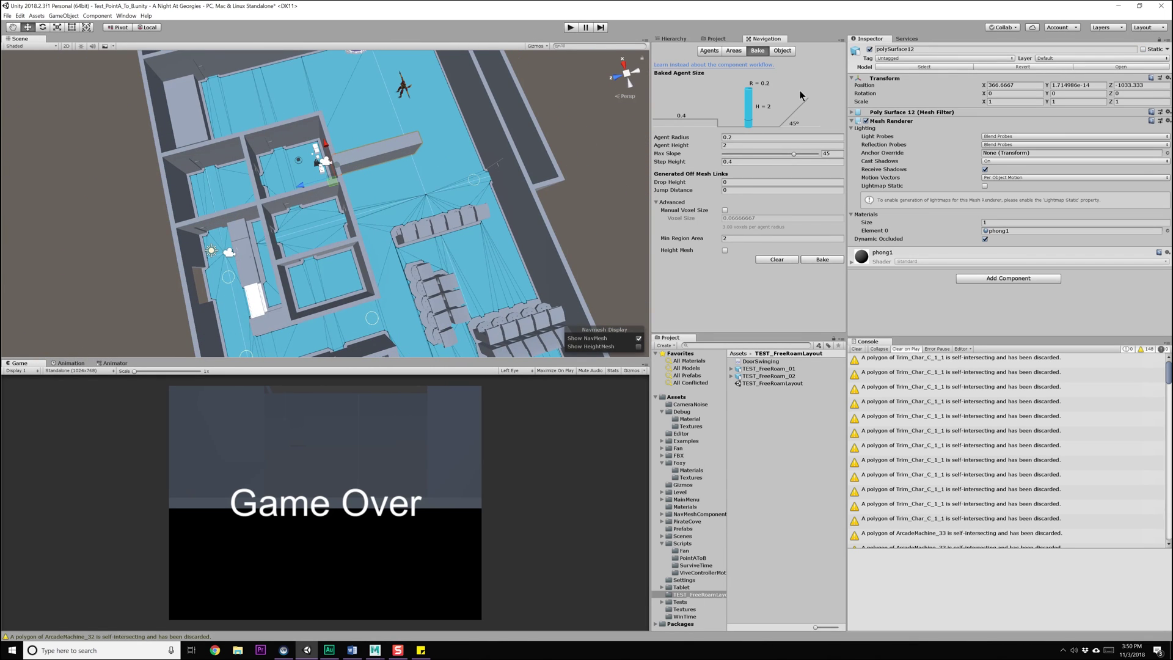
pyautogui.scroll(8, 406, 152)
pyautogui.moveTo(440, 161); pyautogui.dragTo(398, 182, button='middle')
pyautogui.scroll(-5, 379, 177)
pyautogui.keyDown('alt'); pyautogui.moveTo(374, 178); pyautogui.dragTo(432, 208); pyautogui.keyUp('alt')
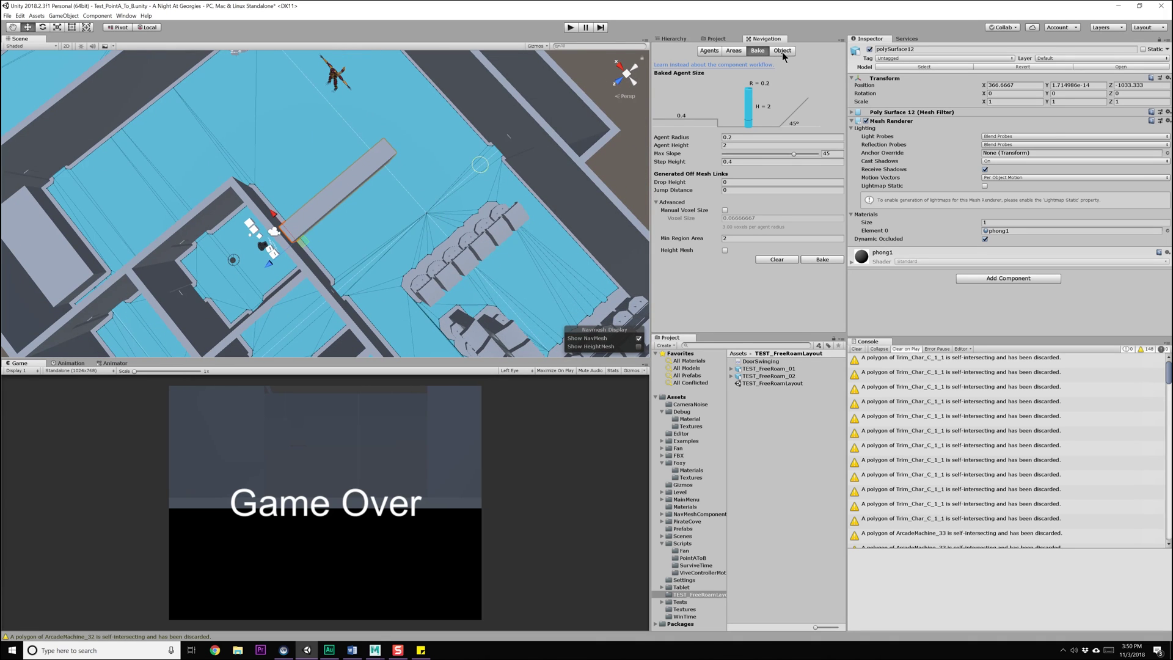
pyautogui.click(781, 51)
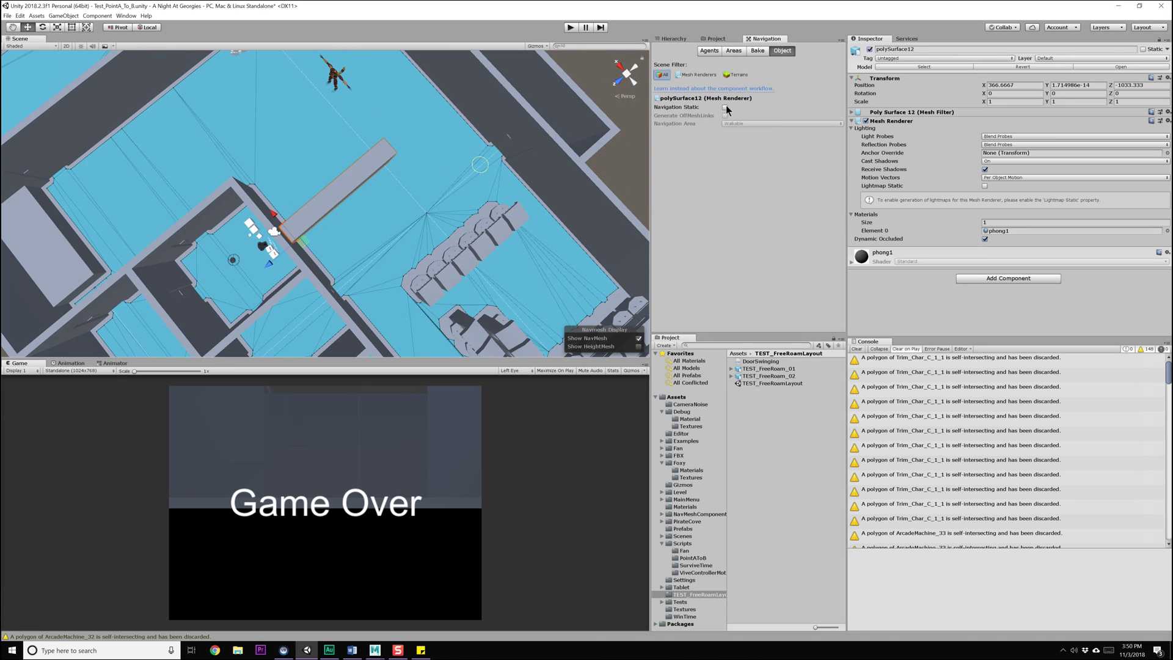
pyautogui.click(740, 124)
pyautogui.click(742, 142)
pyautogui.click(741, 52)
pyautogui.click(756, 53)
pyautogui.click(815, 259)
# Step: Examine the rebaked navigation mesh around the long partition, the arcade machines and Pirate Cove
pyautogui.keyDown('alt'); pyautogui.moveTo(485, 232); pyautogui.dragTo(317, 189); pyautogui.keyUp('alt')
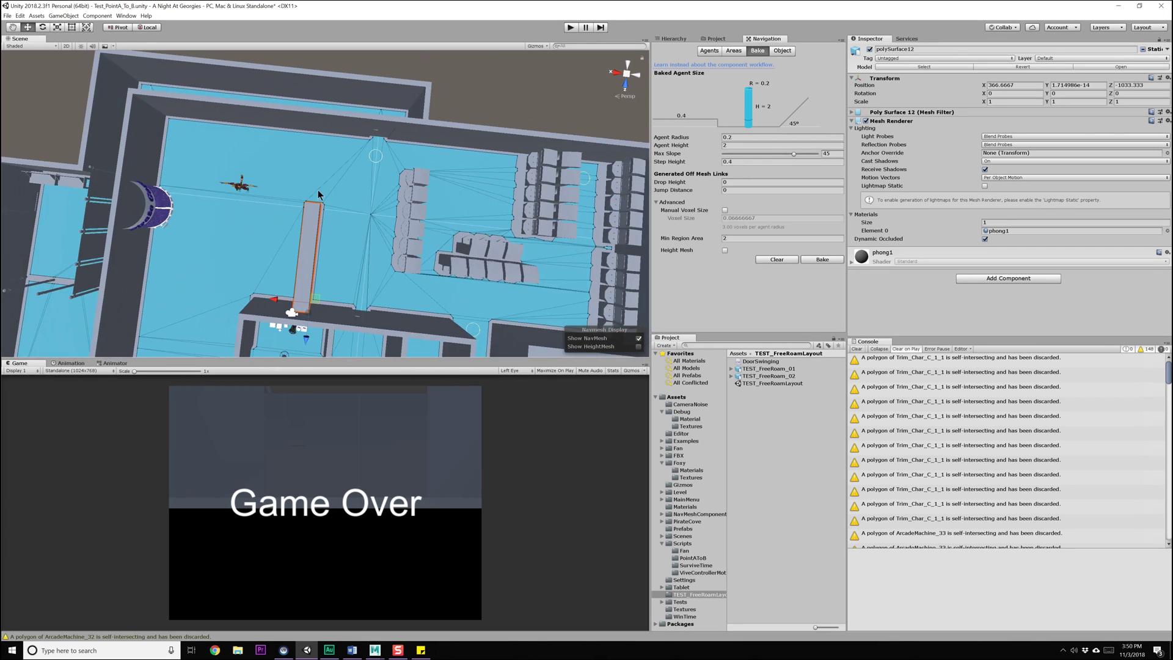
pyautogui.scroll(4, 317, 190)
pyautogui.keyDown('alt'); pyautogui.moveTo(207, 150); pyautogui.dragTo(422, 226, button='middle'); pyautogui.keyUp('alt')
pyautogui.scroll(3, 422, 226)
pyautogui.keyDown('alt'); pyautogui.moveTo(422, 226); pyautogui.dragTo(293, 156); pyautogui.keyUp('alt')
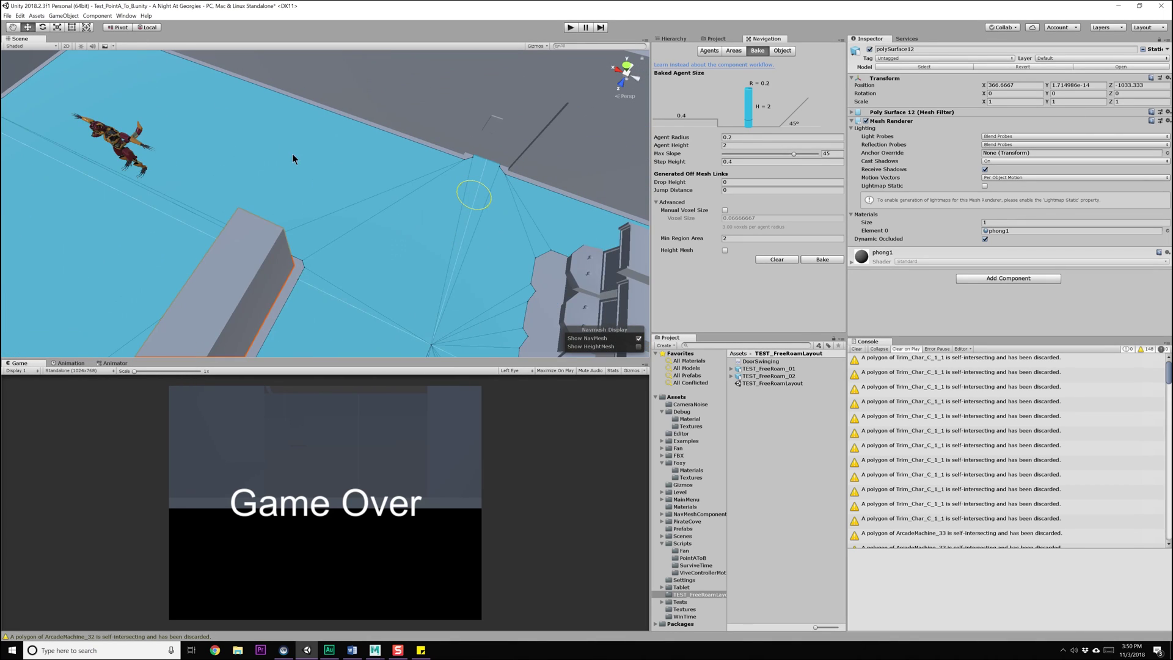
pyautogui.moveTo(293, 156); pyautogui.dragTo(350, 206, button='middle')
pyautogui.click(169, 182)
pyautogui.click(181, 194)
pyautogui.scroll(-4, 272, 204)
pyautogui.keyDown('alt'); pyautogui.moveTo(272, 204); pyautogui.dragTo(257, 144); pyautogui.keyUp('alt')
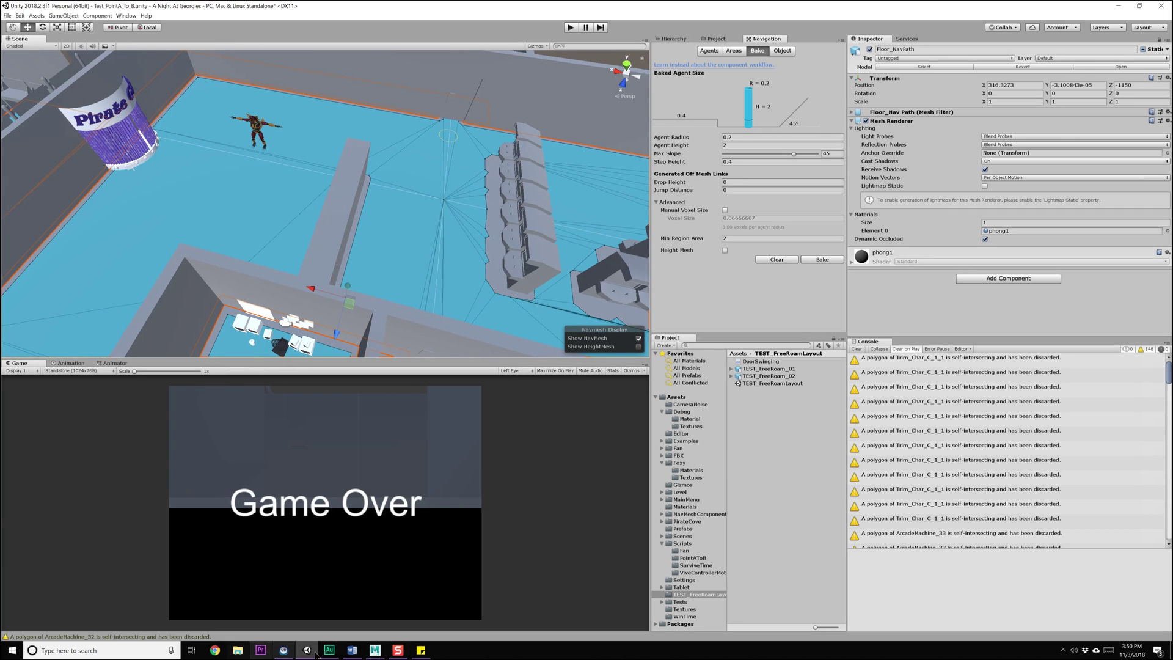
# Step: Switch to Maya LT and open the recent scene Animatronic_Foxy_10_Rig.mlt
pyautogui.click(376, 651)
pyautogui.click(420, 611)
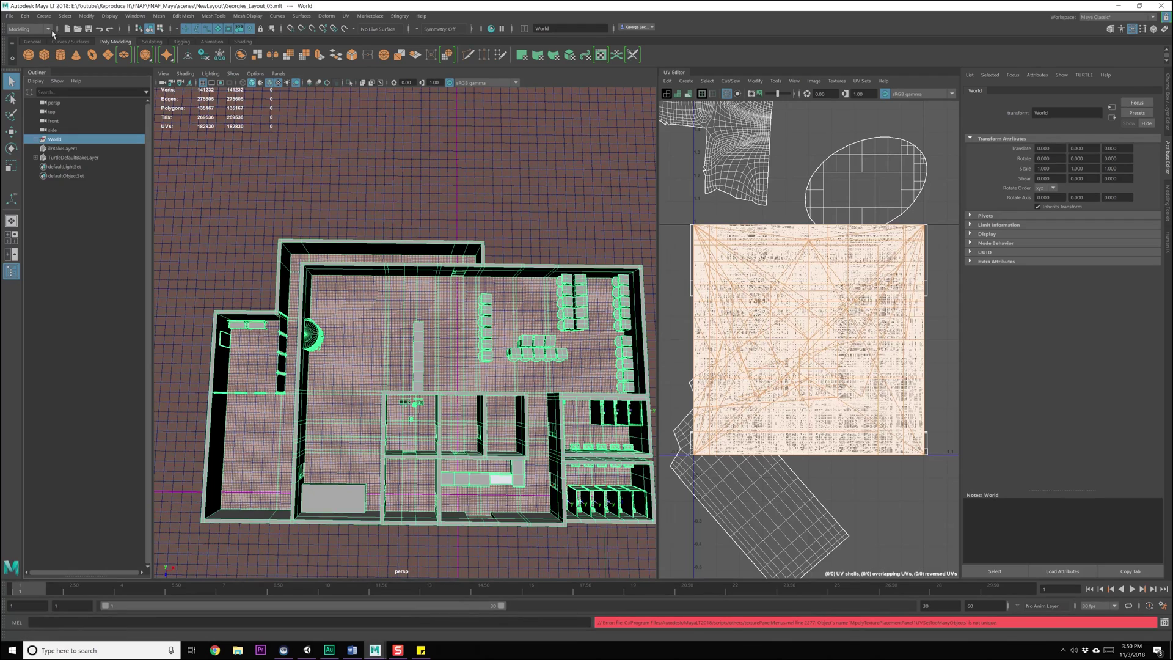
pyautogui.click(10, 15)
pyautogui.moveTo(61, 243)
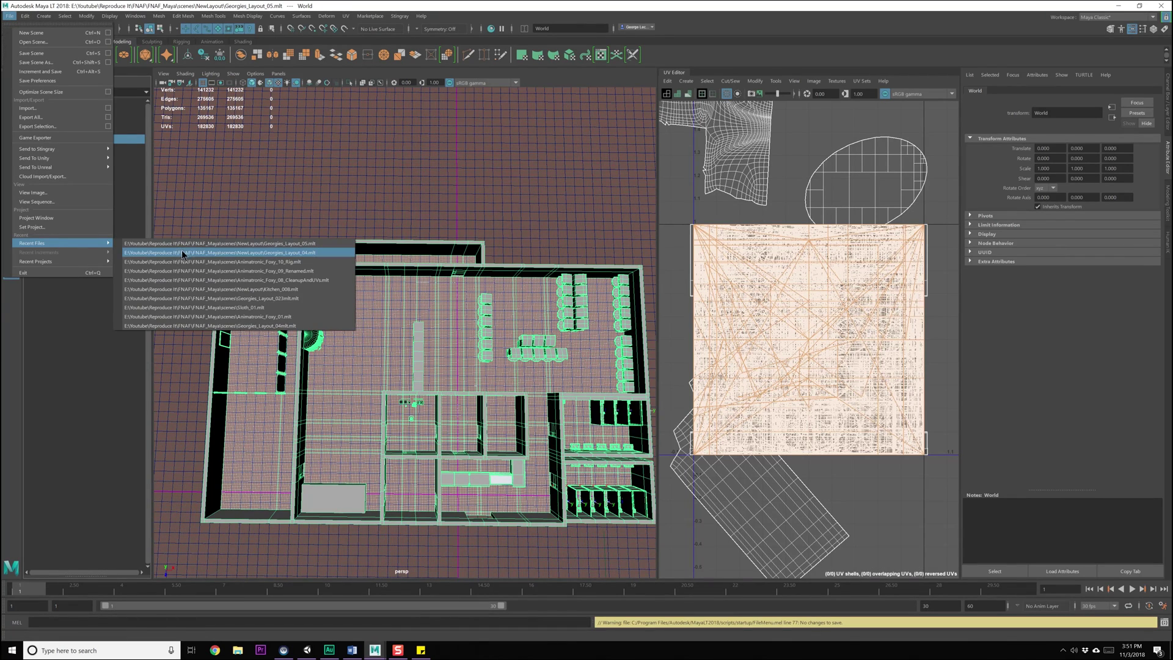
pyautogui.click(188, 262)
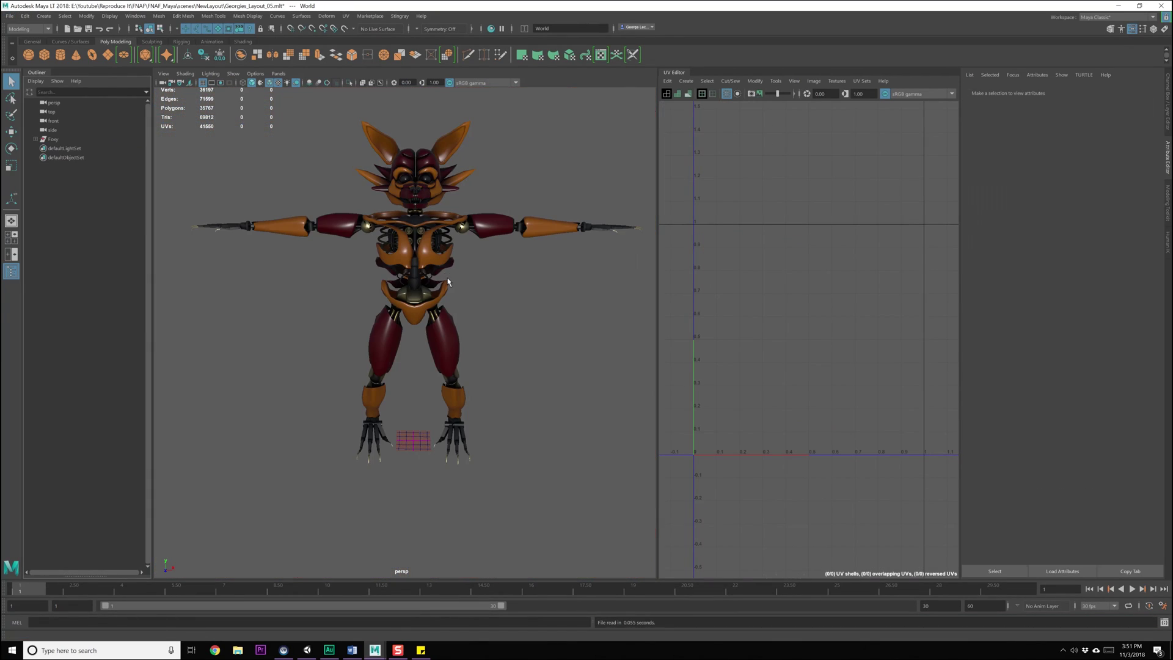
# Step: Select Foxy's combined arm mesh and examine the arms, shoulders and torso from several sides
pyautogui.click(449, 283)
pyautogui.click(481, 229)
pyautogui.click(451, 244)
pyautogui.click(485, 231)
pyautogui.scroll(4, 491, 261)
pyautogui.keyDown('alt'); pyautogui.moveTo(497, 252); pyautogui.dragTo(485, 279, button='middle'); pyautogui.keyUp('alt')
pyautogui.keyDown('alt'); pyautogui.moveTo(485, 283); pyautogui.dragTo(494, 297); pyautogui.keyUp('alt')
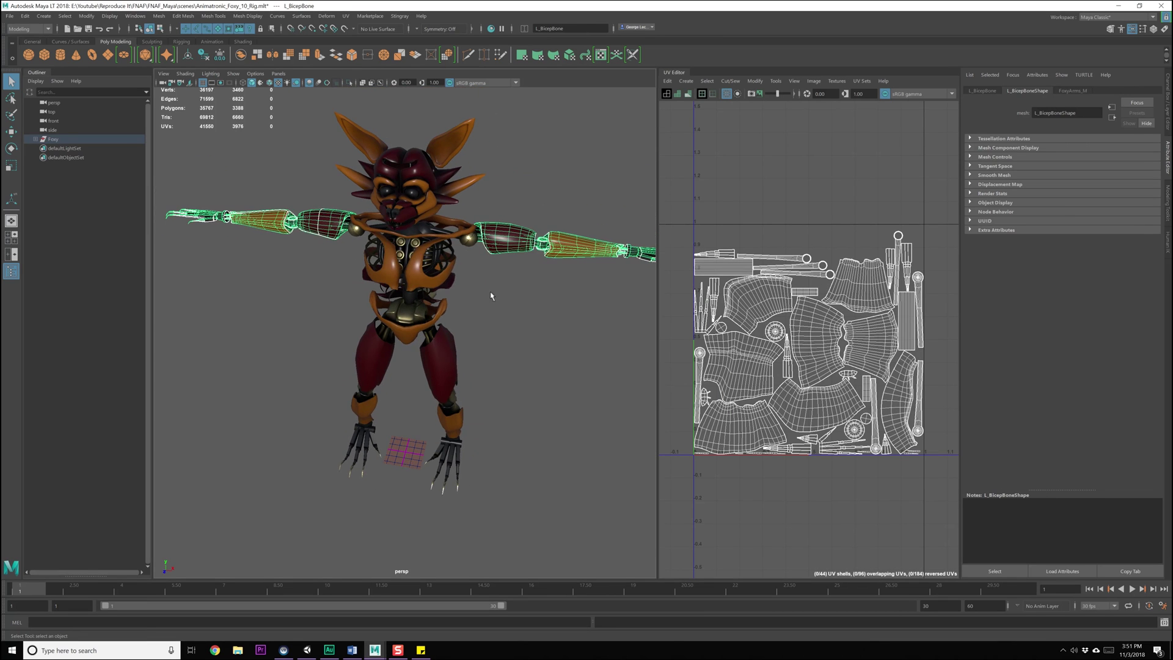
pyautogui.click(468, 243)
pyautogui.click(498, 237)
pyautogui.keyDown('alt'); pyautogui.moveTo(496, 242); pyautogui.dragTo(380, 248); pyautogui.keyUp('alt')
pyautogui.keyDown('alt'); pyautogui.moveTo(312, 232); pyautogui.dragTo(401, 259); pyautogui.keyUp('alt')
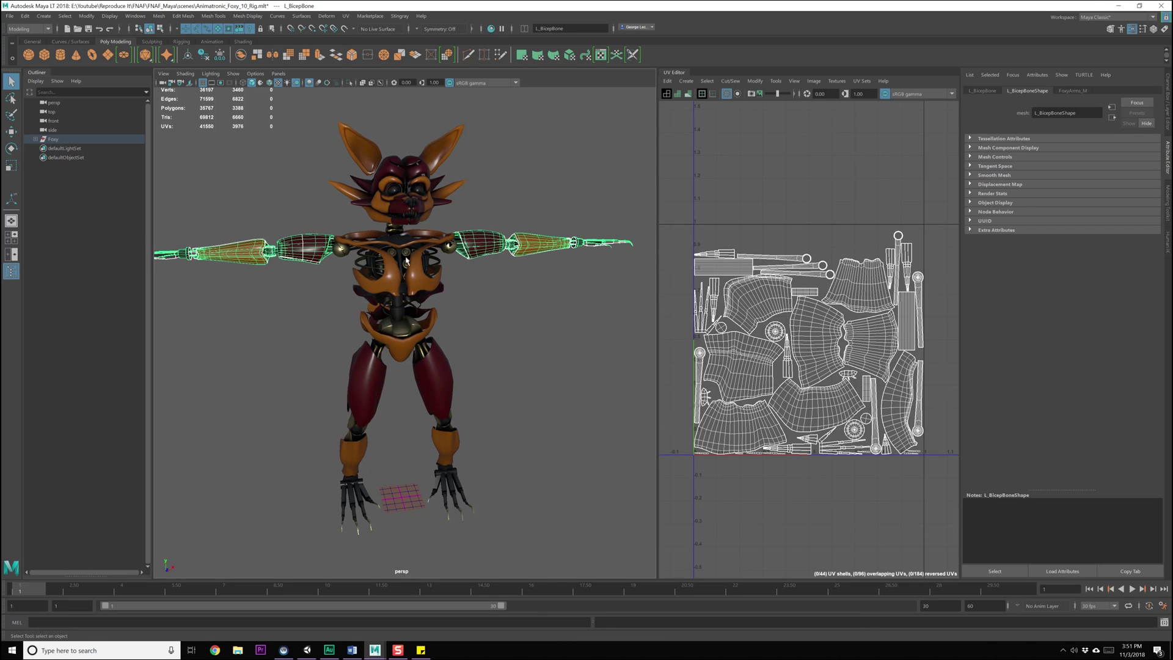
pyautogui.keyDown('alt'); pyautogui.moveTo(303, 333); pyautogui.dragTo(469, 288); pyautogui.keyUp('alt')
pyautogui.scroll(3, 469, 288)
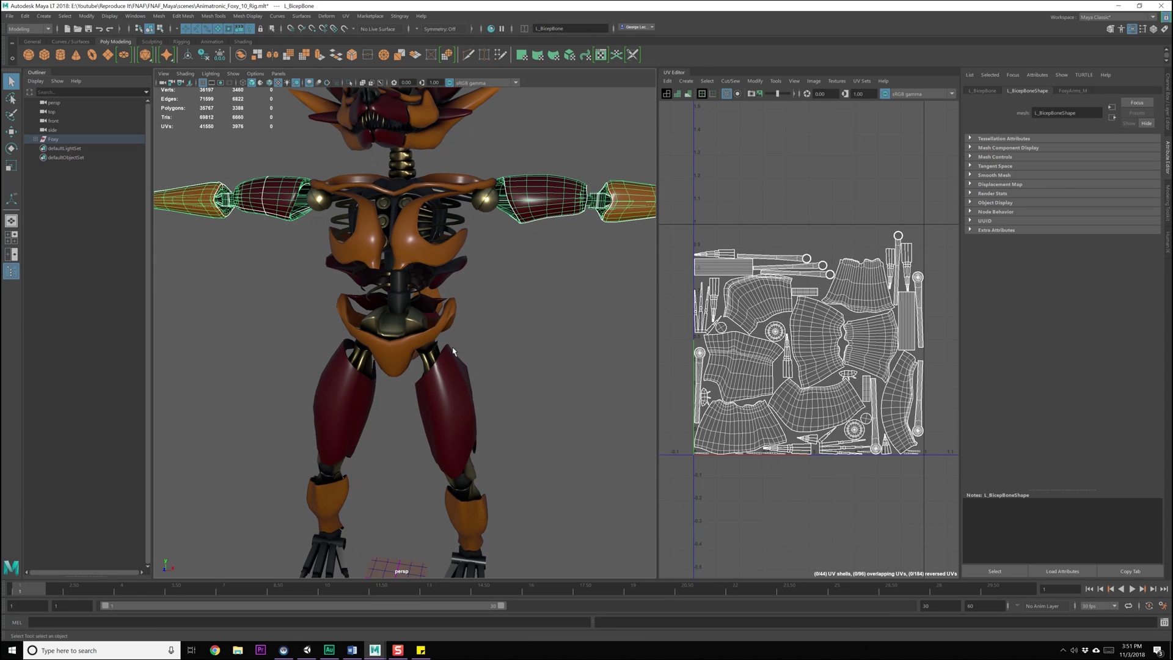
# Step: Separate Foxy's combined arm mesh L_BicepBone into individual parts, and select one forearm shell
pyautogui.click(454, 352)
pyautogui.click(523, 205)
pyautogui.click(441, 245)
pyautogui.keyDown('alt'); pyautogui.moveTo(527, 252); pyautogui.dragTo(512, 290, button='middle'); pyautogui.keyUp('alt')
pyautogui.click(507, 242)
pyautogui.keyDown('alt'); pyautogui.moveTo(484, 285); pyautogui.dragTo(497, 322); pyautogui.keyUp('alt')
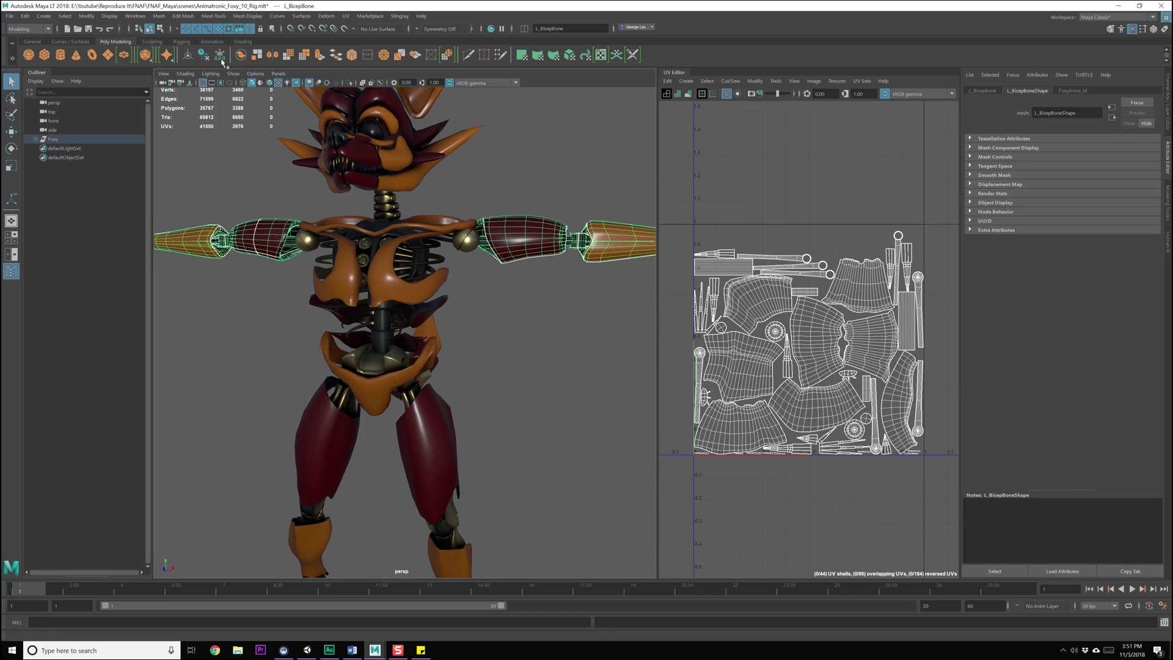
pyautogui.click(257, 57)
pyautogui.keyDown('alt'); pyautogui.moveTo(435, 327); pyautogui.dragTo(521, 325); pyautogui.keyUp('alt')
pyautogui.click(493, 336)
pyautogui.click(511, 248)
pyautogui.scroll(-2, 524, 321)
pyautogui.press('F8')
pyautogui.click(559, 259)
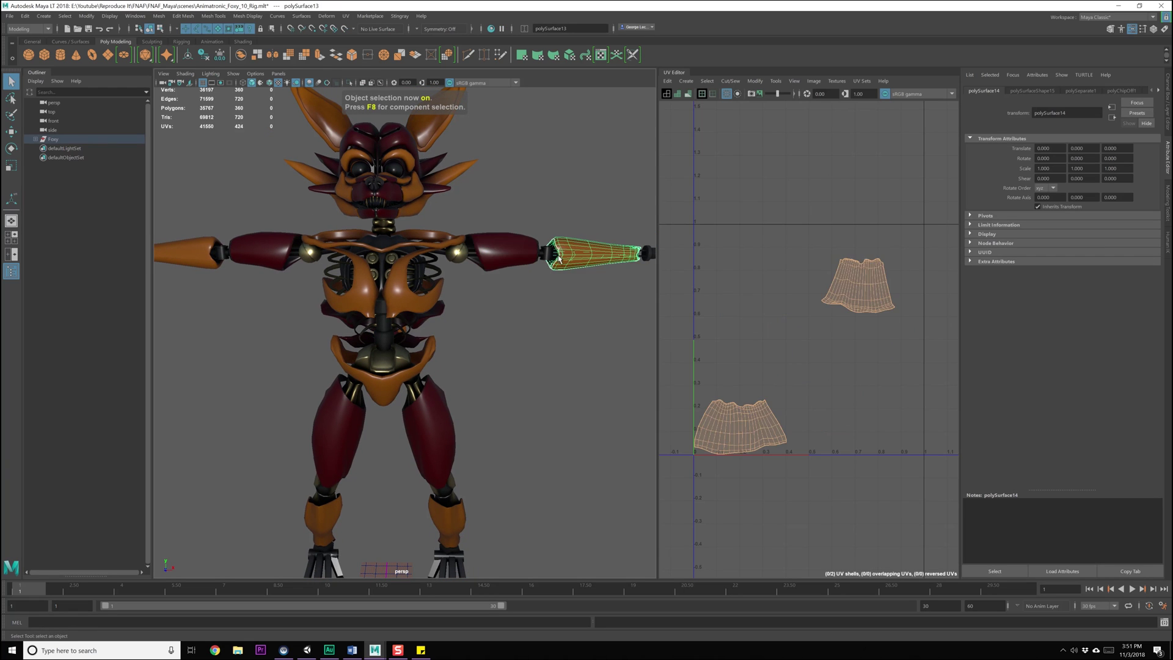
# Step: Select the L_BicepBone group under Foxy and expand it to list its separated arm surfaces
pyautogui.click(510, 256)
pyautogui.click(35, 139)
pyautogui.click(75, 158)
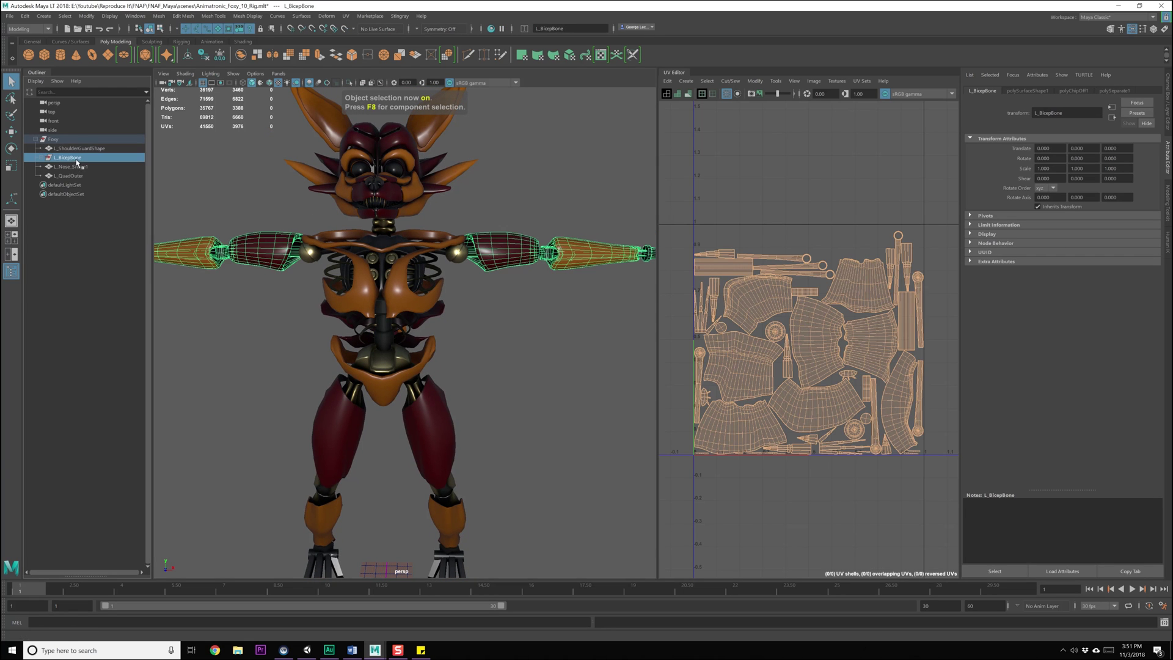
pyautogui.scroll(-2, 345, 309)
pyautogui.keyDown('alt'); pyautogui.moveTo(277, 293); pyautogui.dragTo(337, 306, button='middle'); pyautogui.keyUp('alt')
pyautogui.scroll(-2, 337, 306)
pyautogui.scroll(-3, 336, 306)
pyautogui.keyDown('alt'); pyautogui.moveTo(516, 306); pyautogui.dragTo(507, 304, button='middle'); pyautogui.keyUp('alt')
pyautogui.scroll(2, 507, 304)
pyautogui.moveTo(440, 149); pyautogui.dragTo(801, 424)
pyautogui.keyDown('alt'); pyautogui.moveTo(519, 340); pyautogui.dragTo(509, 348, button='middle'); pyautogui.keyUp('alt')
pyautogui.click(42, 158)
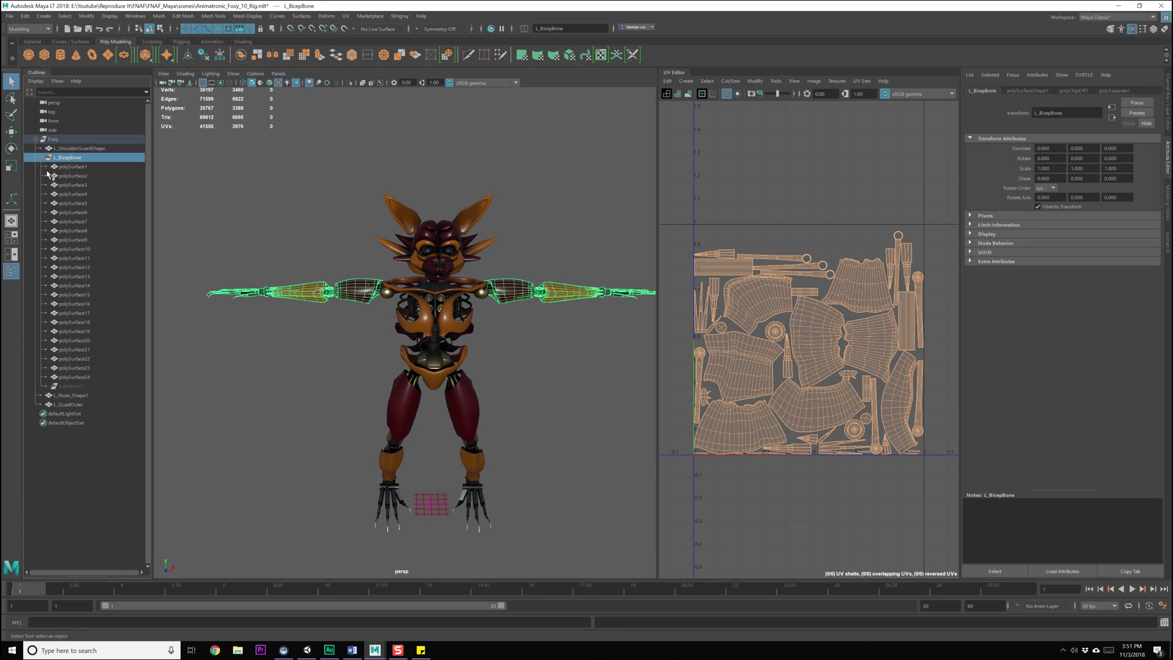
# Step: Select only the separated surfaces of Foxy's right arm within L_BicepBone and combine them into one mesh
pyautogui.keyDown('alt'); pyautogui.moveTo(610, 418); pyautogui.dragTo(475, 303, button='middle'); pyautogui.keyUp('alt')
pyautogui.click(86, 167)
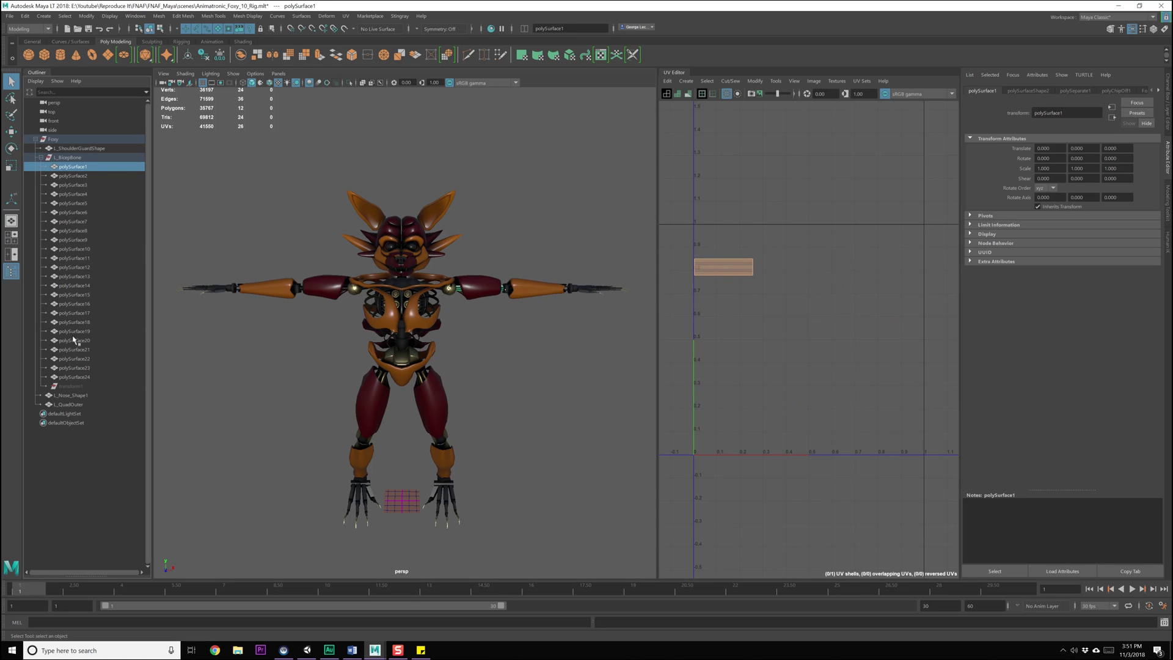
pyautogui.keyDown('shift'); pyautogui.click(79, 377); pyautogui.keyUp('shift')
pyautogui.keyDown('ctrl'); pyautogui.moveTo(388, 155); pyautogui.dragTo(749, 453); pyautogui.keyUp('ctrl')
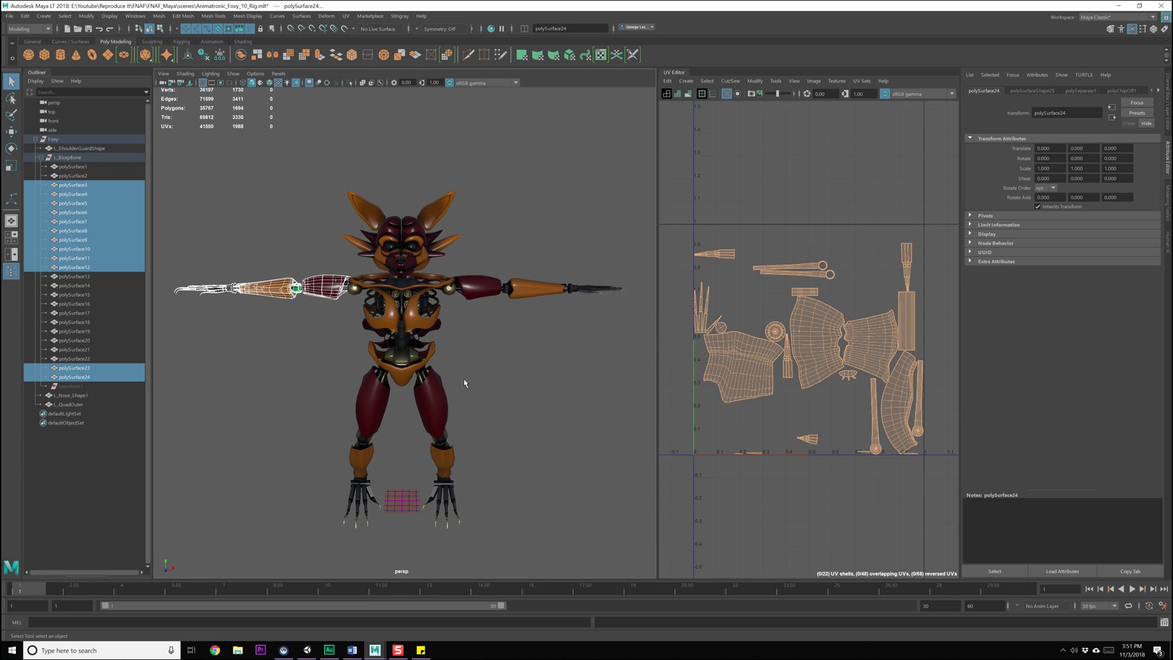
pyautogui.keyDown('alt'); pyautogui.moveTo(468, 393); pyautogui.dragTo(494, 431, button='middle'); pyautogui.keyUp('alt')
pyautogui.scroll(5, 495, 434)
pyautogui.press('w')
pyautogui.scroll(2, 428, 425)
pyautogui.moveTo(428, 424)
pyautogui.keyDown('alt'); pyautogui.mouseDown()
pyautogui.moveTo(392, 414)
pyautogui.moveTo(410, 428)
pyautogui.mouseUp(); pyautogui.keyUp('alt')
pyautogui.scroll(-2, 415, 438)
pyautogui.scroll(-3, 415, 439)
pyautogui.click(222, 55)
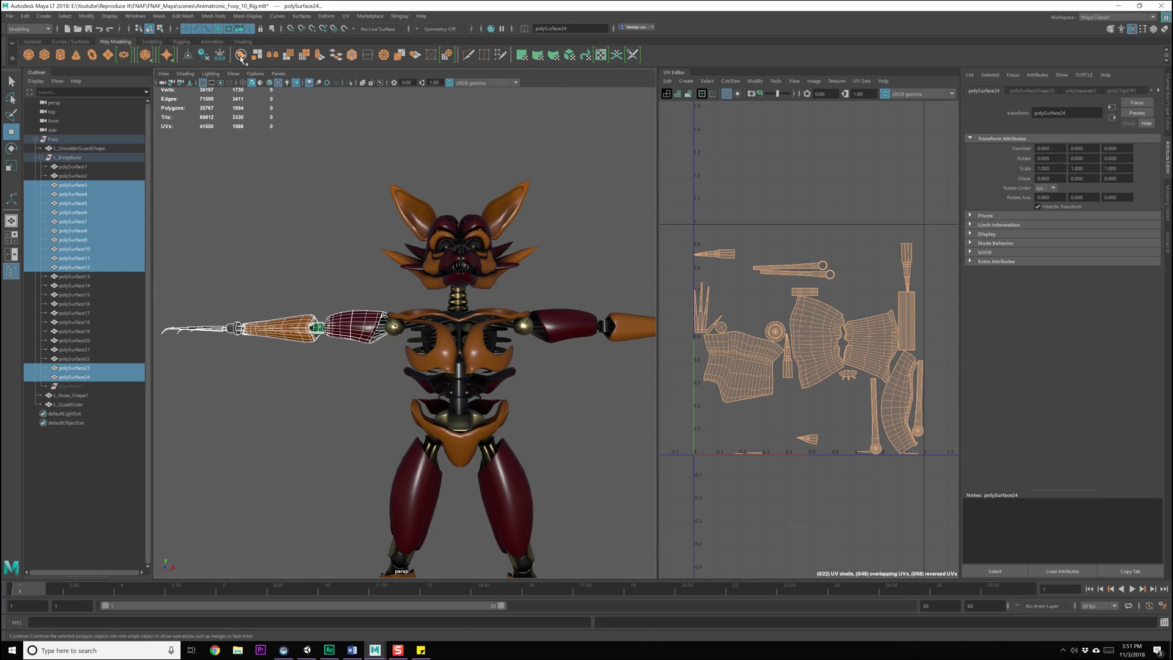
pyautogui.keyDown('alt'); pyautogui.moveTo(432, 355); pyautogui.dragTo(401, 356, button='middle'); pyautogui.keyUp('alt')
# Step: Delete the construction history of all objects to clear the leftover empty right-arm groups
pyautogui.click(515, 336)
pyautogui.scroll(-3, 487, 386)
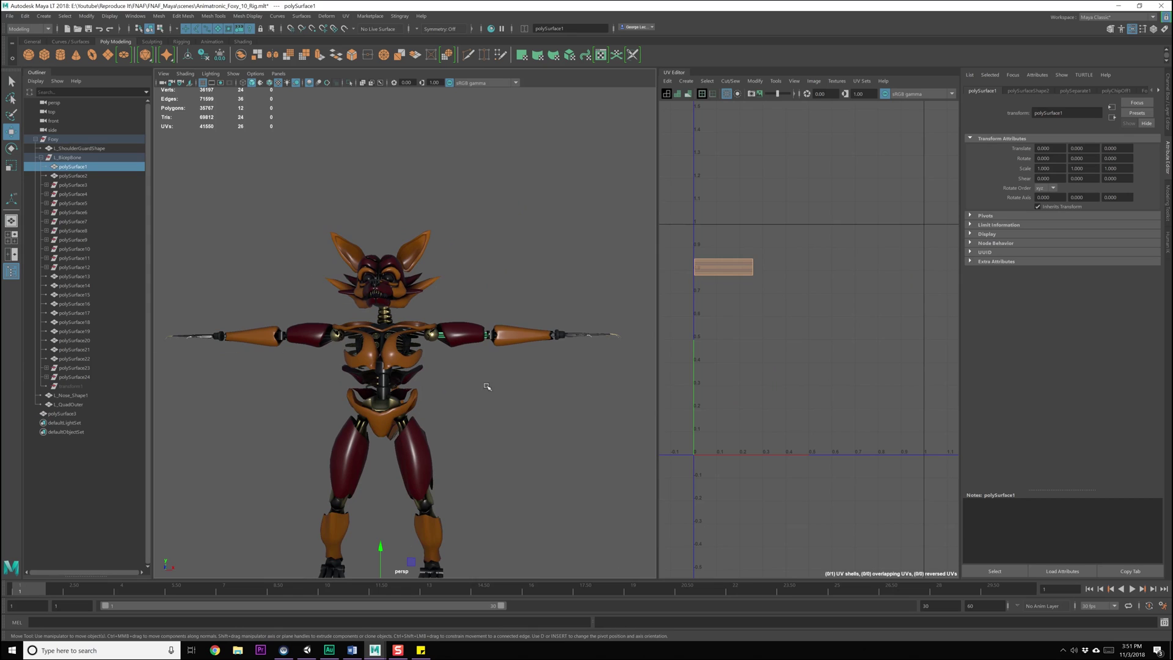
pyautogui.click(70, 176)
pyautogui.click(25, 16)
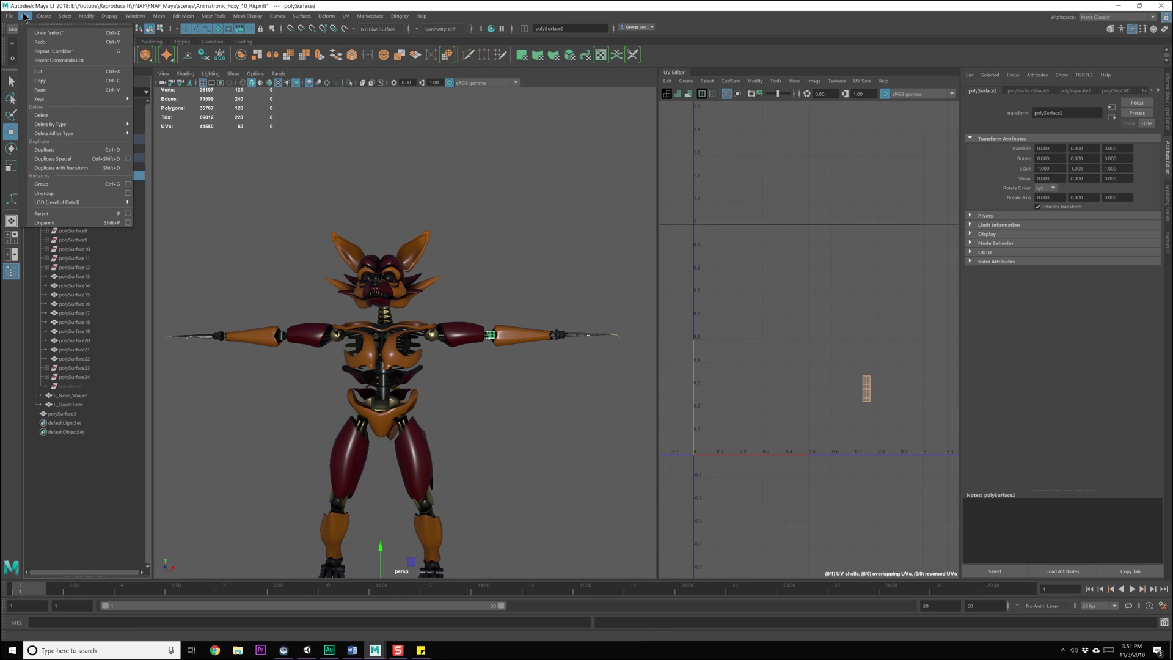
pyautogui.moveTo(73, 140)
pyautogui.click(196, 143)
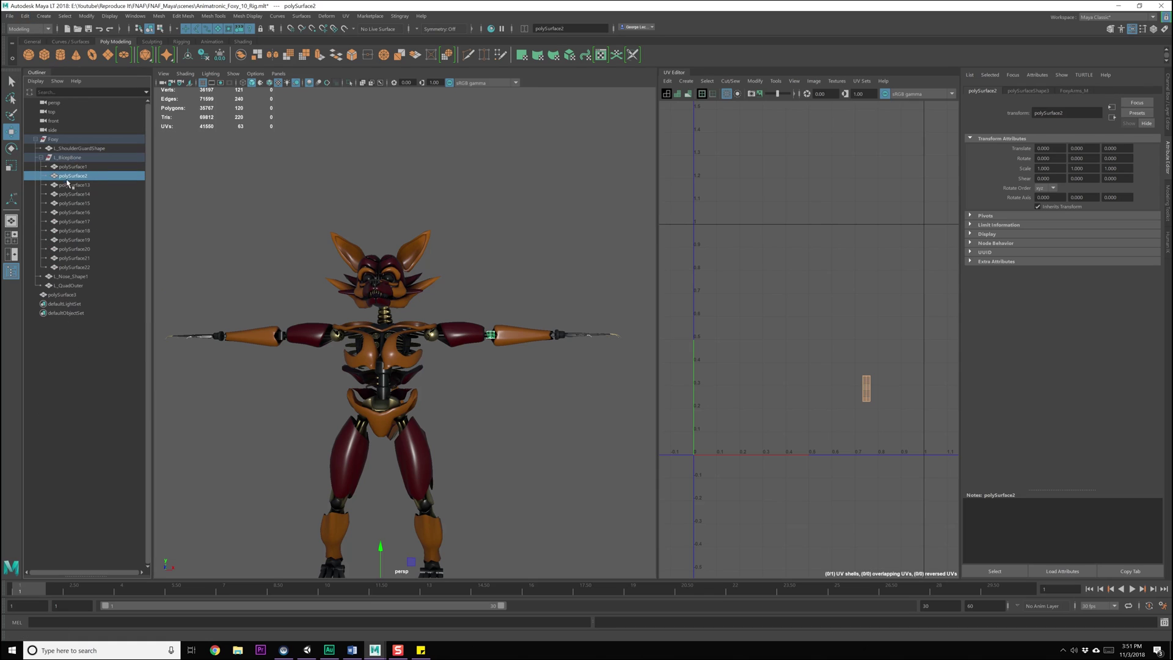
# Step: Select polySurface1 through polySurface22 of the left arm and combine them into one mesh
pyautogui.press('Up')
pyautogui.keyDown('shift'); pyautogui.click(74, 268); pyautogui.keyUp('shift')
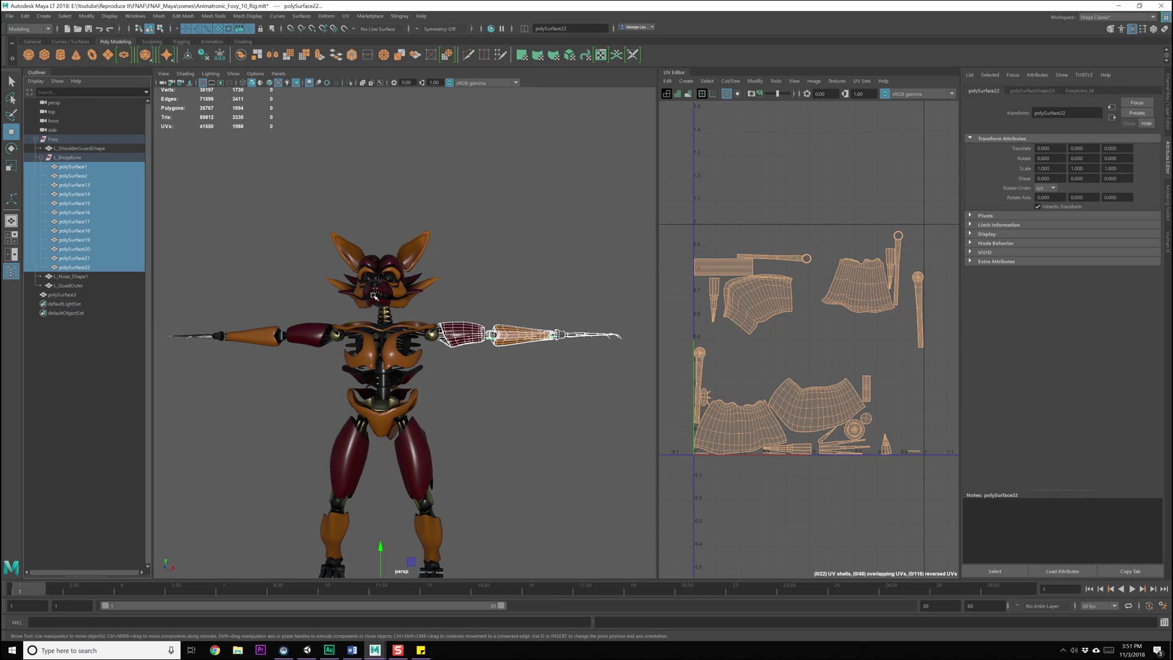
pyautogui.click(241, 56)
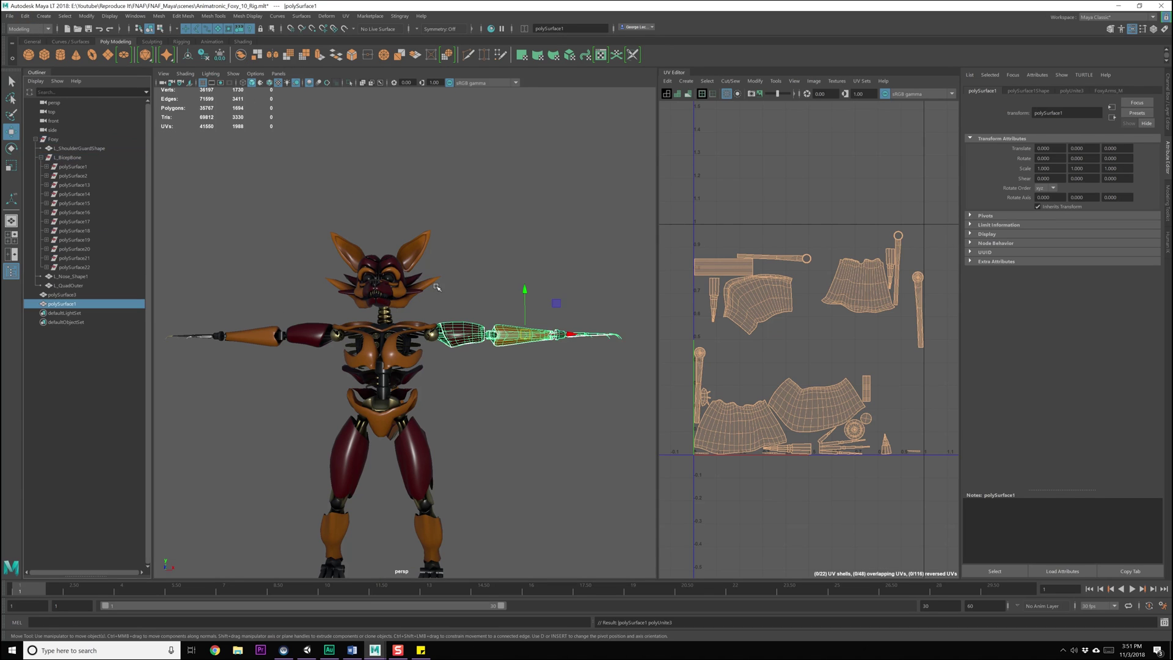
# Step: Open Animatronic_Foxy_09_Renamed.mlt from the project's scenes folder, discarding the changes to the current scene
pyautogui.click(9, 16)
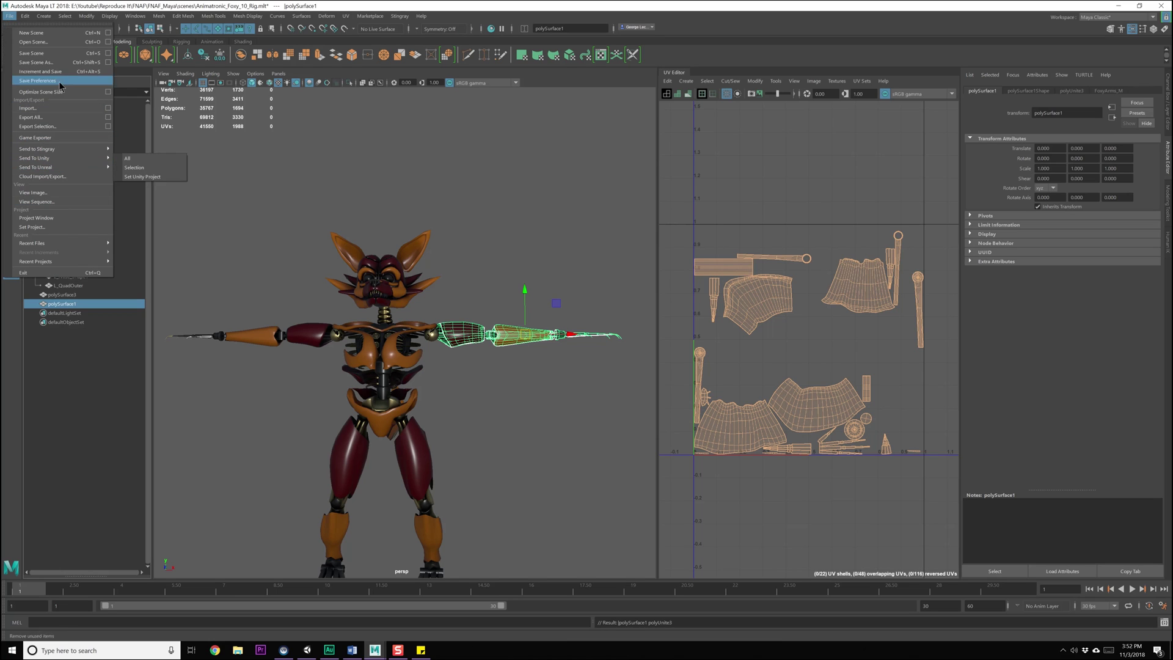
pyautogui.moveTo(72, 246)
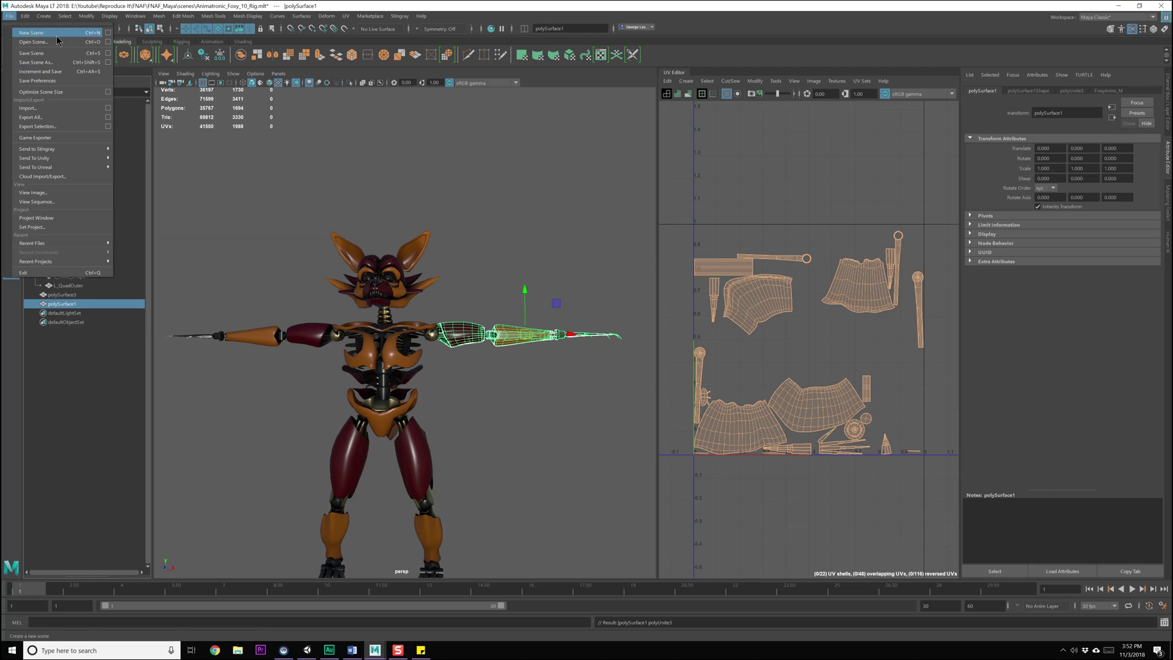
pyautogui.click(34, 42)
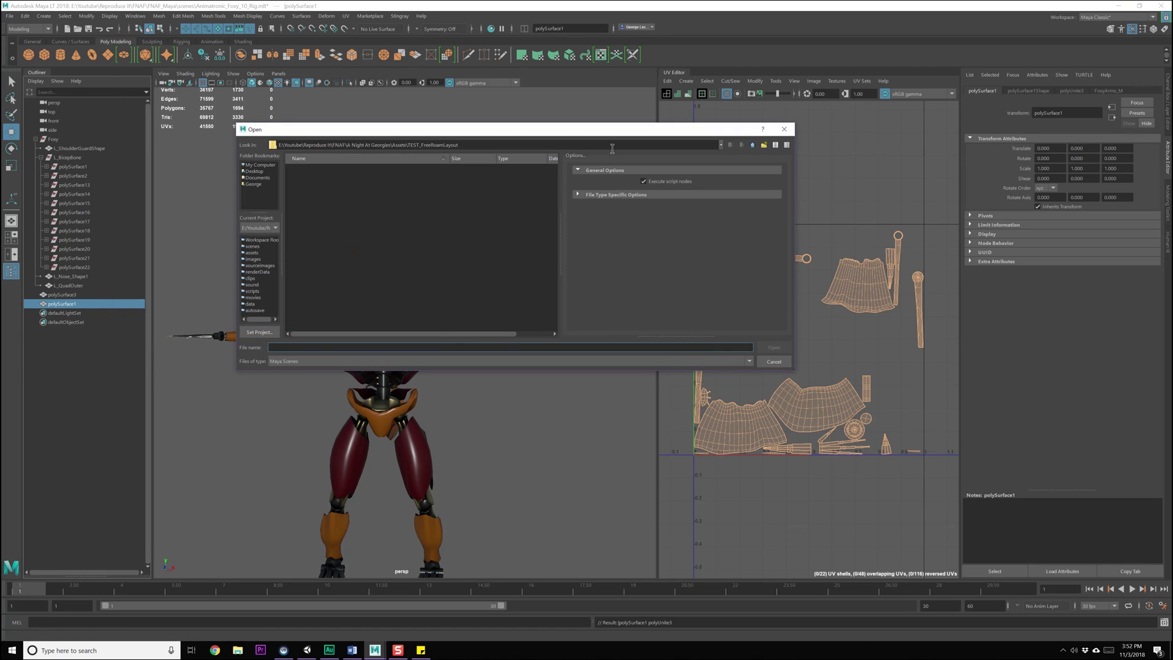
pyautogui.click(753, 147)
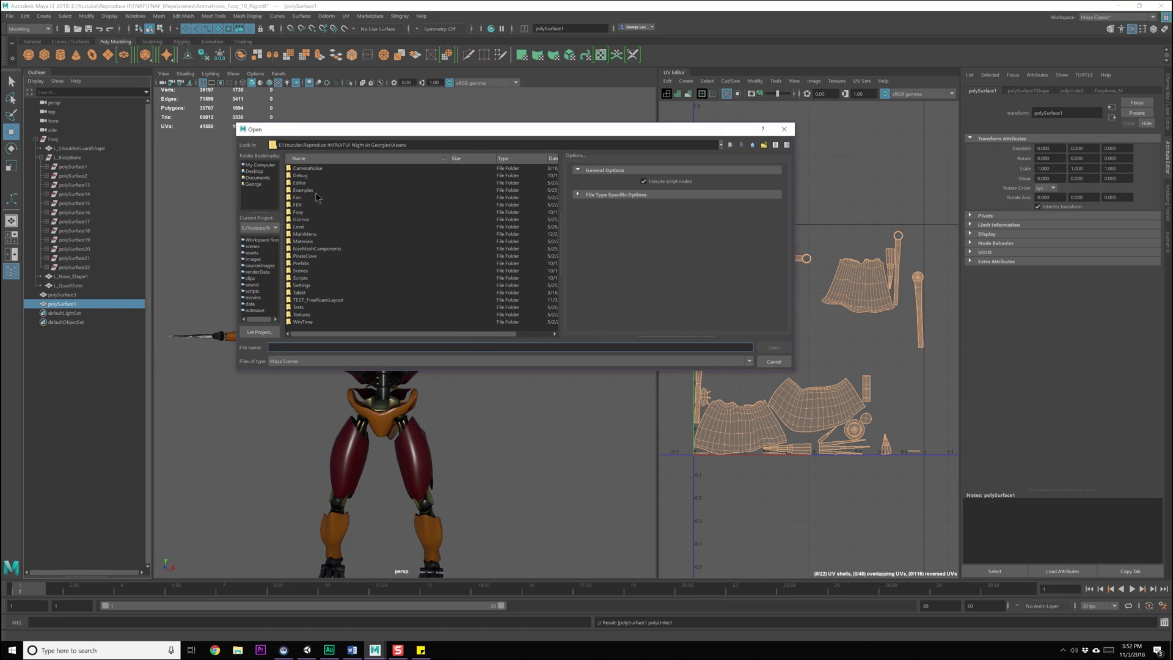
pyautogui.click(252, 246)
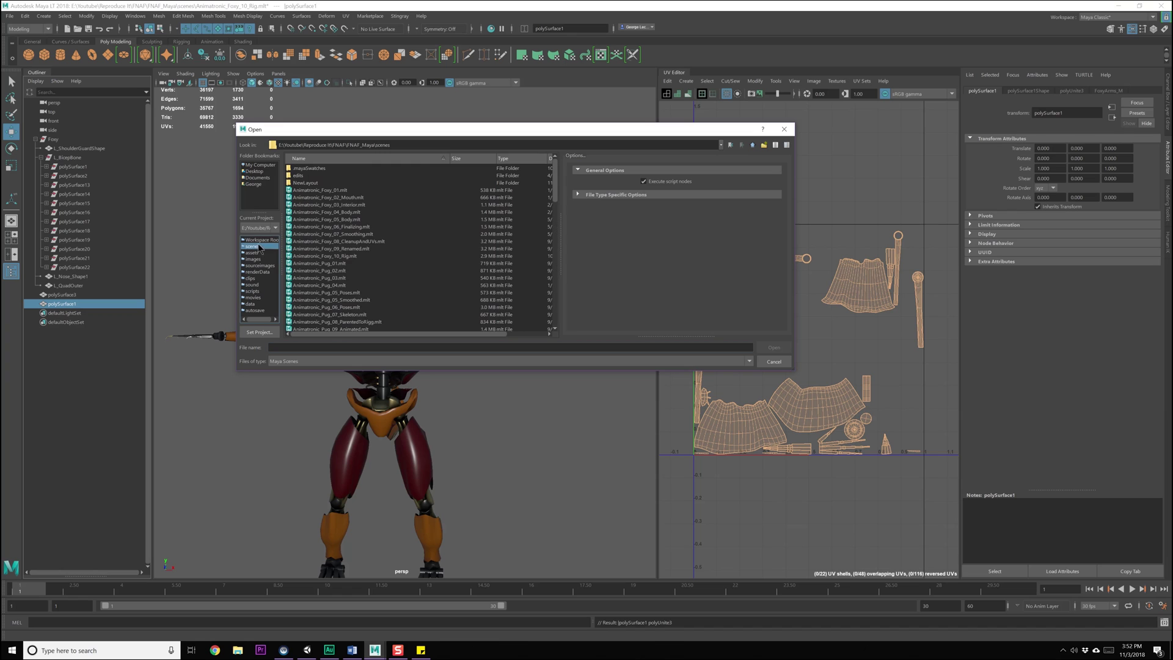
pyautogui.doubleClick(356, 250)
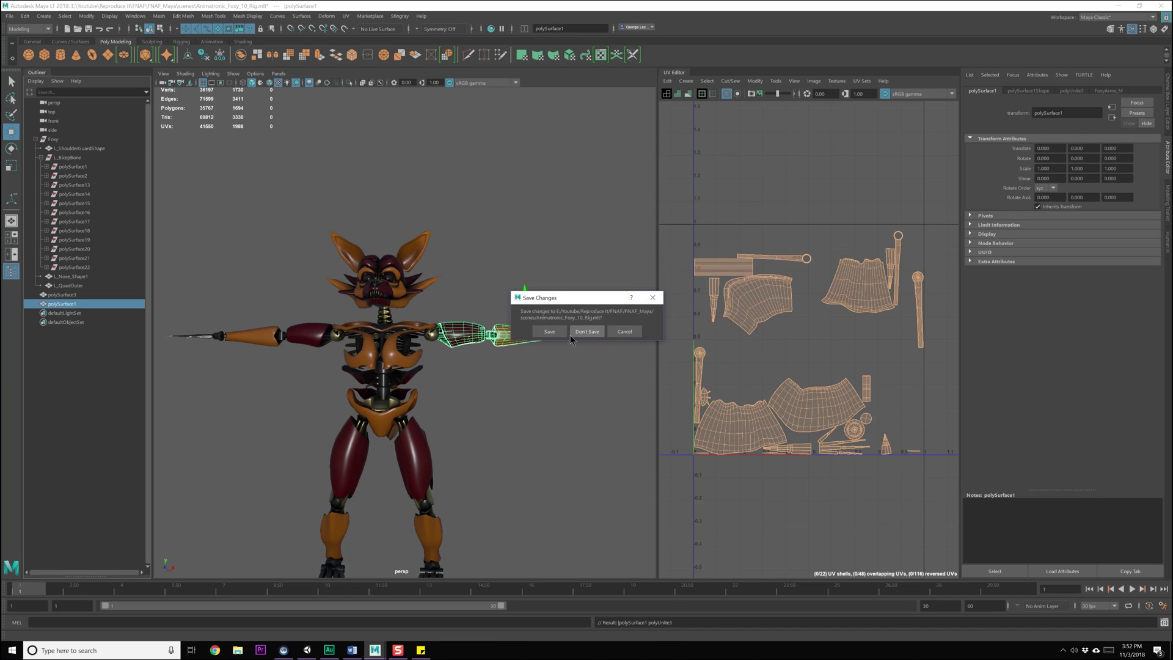
pyautogui.click(572, 336)
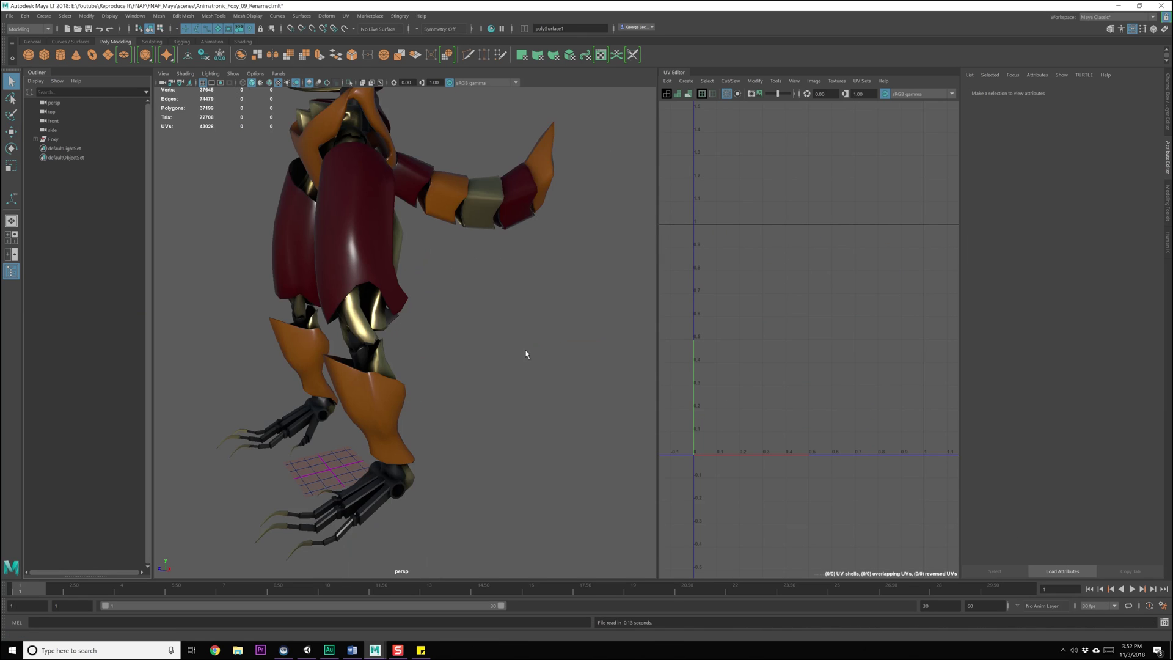
# Step: Frame Foxy from the front, check the separate left arm and shoulder parts, and expand the Foxy group
pyautogui.press('f')
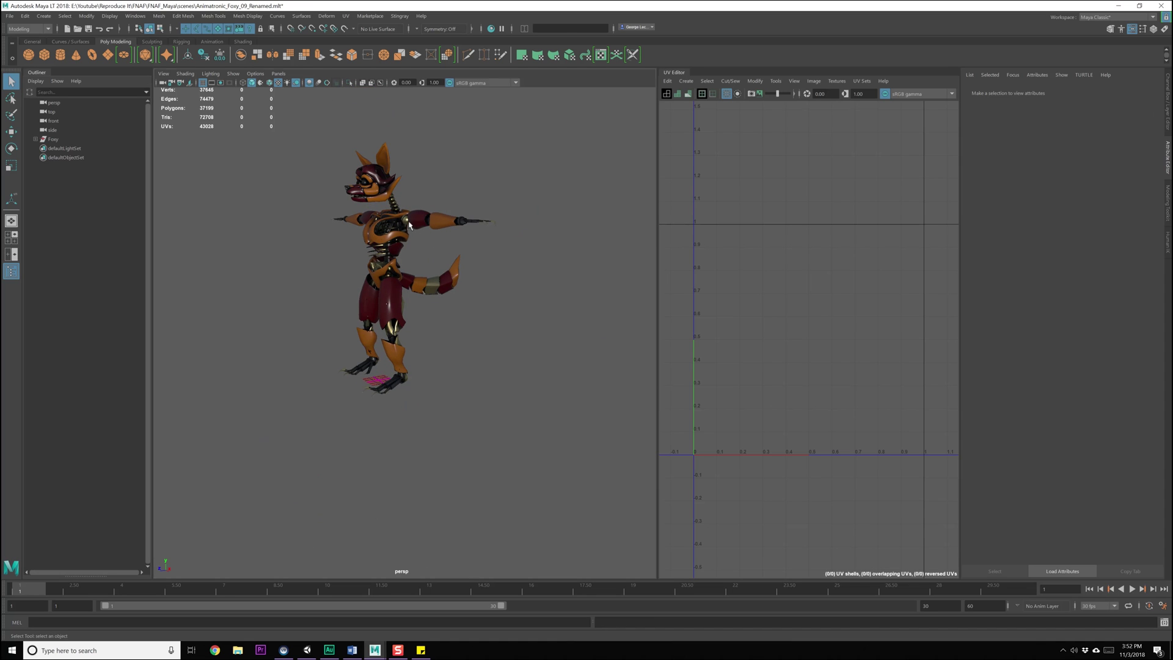
pyautogui.click(415, 224)
pyautogui.scroll(5, 420, 269)
pyautogui.keyDown('alt'); pyautogui.moveTo(396, 234); pyautogui.dragTo(395, 324, button='middle'); pyautogui.keyUp('alt')
pyautogui.keyDown('alt'); pyautogui.moveTo(395, 324); pyautogui.dragTo(486, 323); pyautogui.keyUp('alt')
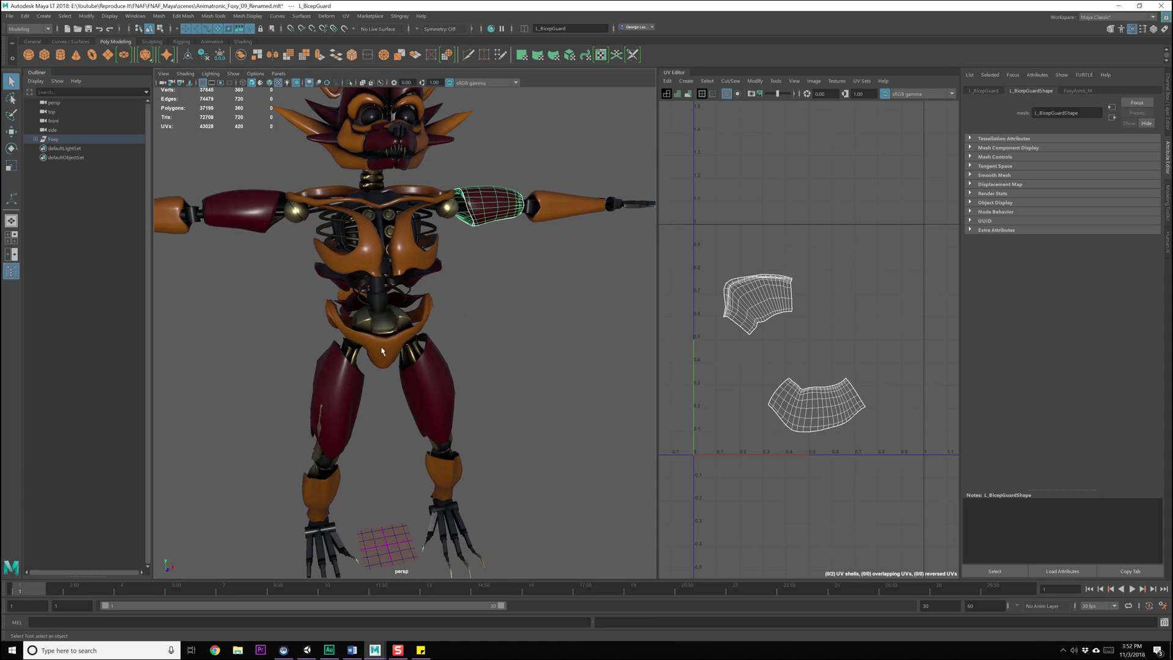
pyautogui.scroll(-2, 380, 280)
pyautogui.keyDown('alt'); pyautogui.moveTo(380, 280); pyautogui.dragTo(383, 314); pyautogui.keyUp('alt')
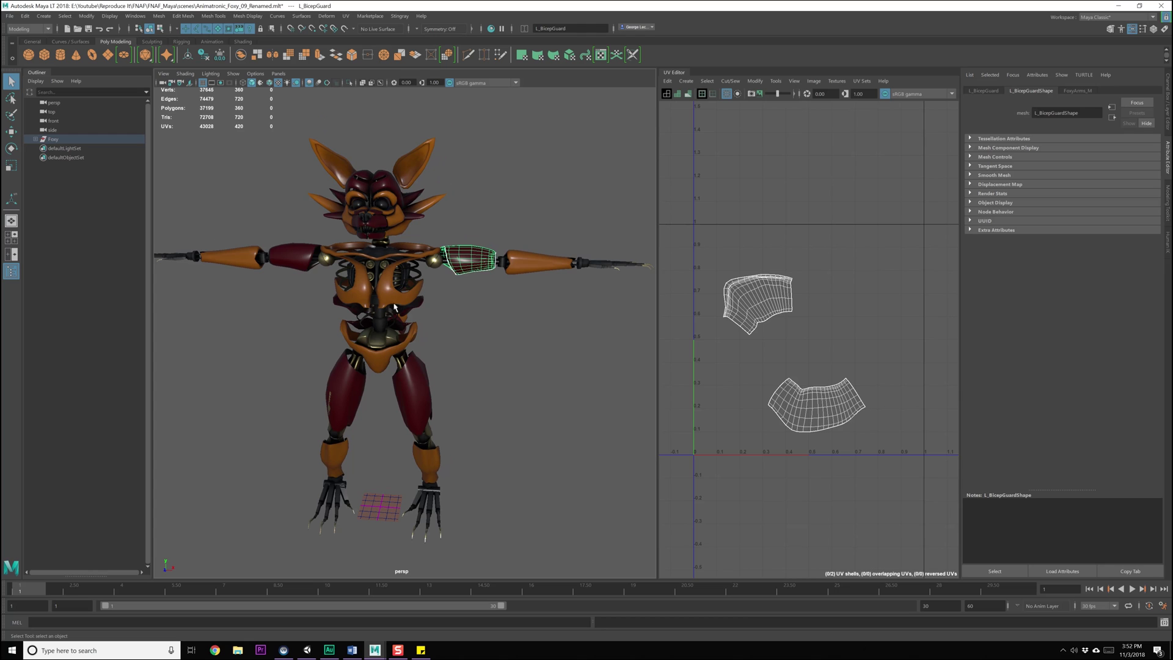
pyautogui.click(433, 261)
pyautogui.click(35, 139)
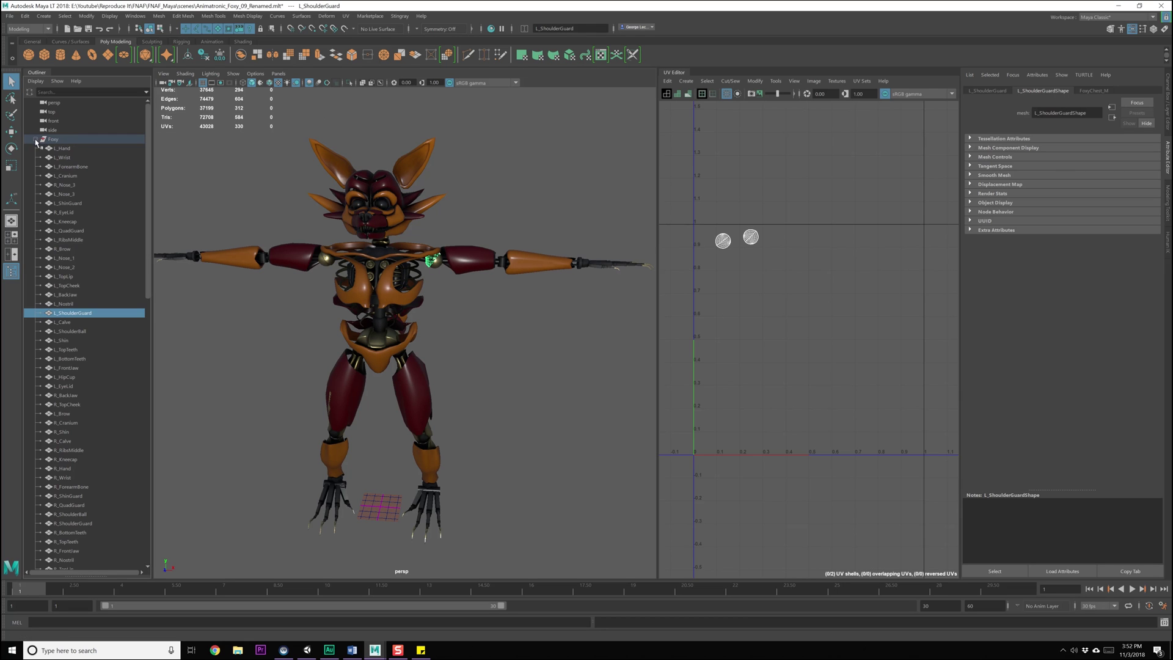
# Step: Select all parts of Foxy's left arm together with L_ShoulderBall and combine them into one mesh
pyautogui.click(468, 266)
pyautogui.keyDown('alt'); pyautogui.moveTo(469, 265); pyautogui.dragTo(361, 301, button='middle'); pyautogui.keyUp('alt')
pyautogui.keyDown('alt'); pyautogui.moveTo(362, 301); pyautogui.dragTo(516, 287, button='right'); pyautogui.keyUp('alt')
pyautogui.moveTo(588, 229); pyautogui.dragTo(424, 429)
pyautogui.keyDown('alt'); pyautogui.moveTo(390, 342); pyautogui.dragTo(477, 261); pyautogui.keyUp('alt')
pyautogui.moveTo(422, 366)
pyautogui.keyDown('alt'); pyautogui.mouseDown(button='right')
pyautogui.moveTo(393, 342)
pyautogui.moveTo(388, 367)
pyautogui.moveTo(362, 294)
pyautogui.moveTo(411, 371)
pyautogui.mouseUp(button='right'); pyautogui.keyUp('alt')
pyautogui.keyDown('shift'); pyautogui.click(363, 294); pyautogui.keyUp('shift')
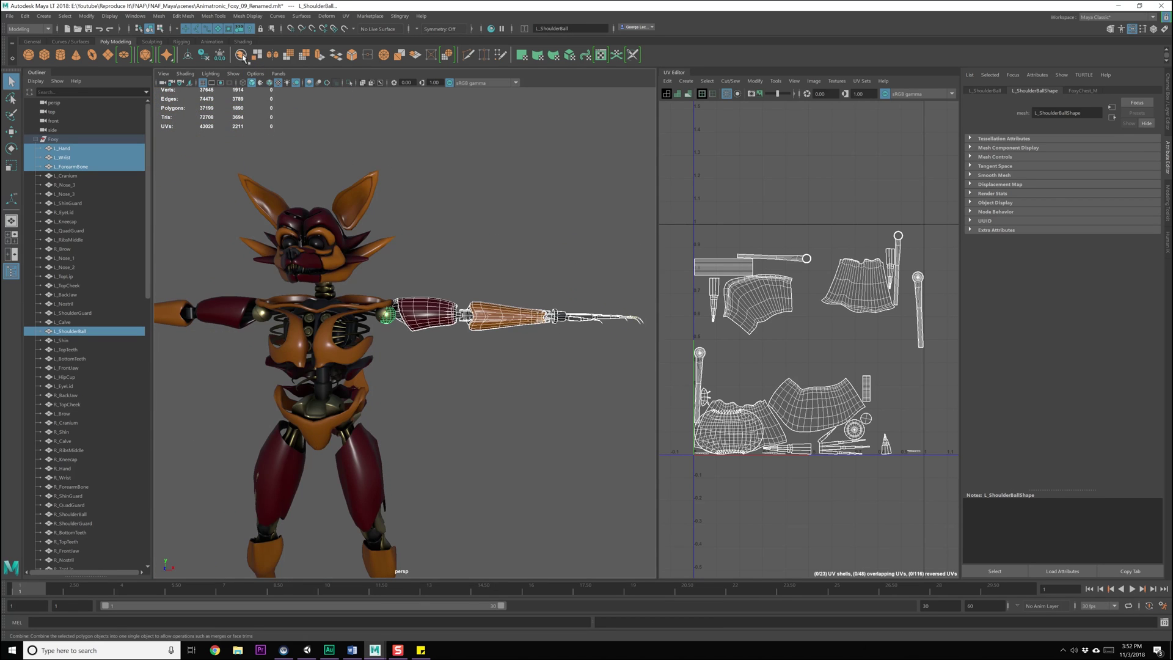
pyautogui.click(243, 55)
# Step: Select all parts of Foxy's right arm together with R_ShoulderBall and combine them into one mesh
pyautogui.keyDown('alt'); pyautogui.moveTo(234, 341); pyautogui.dragTo(379, 344, button='middle'); pyautogui.keyUp('alt')
pyautogui.moveTo(355, 383); pyautogui.dragTo(397, 394)
pyautogui.keyDown('alt'); pyautogui.moveTo(401, 363); pyautogui.dragTo(410, 339, button='right'); pyautogui.keyUp('alt')
pyautogui.keyDown('shift'); pyautogui.click(413, 310); pyautogui.keyUp('shift')
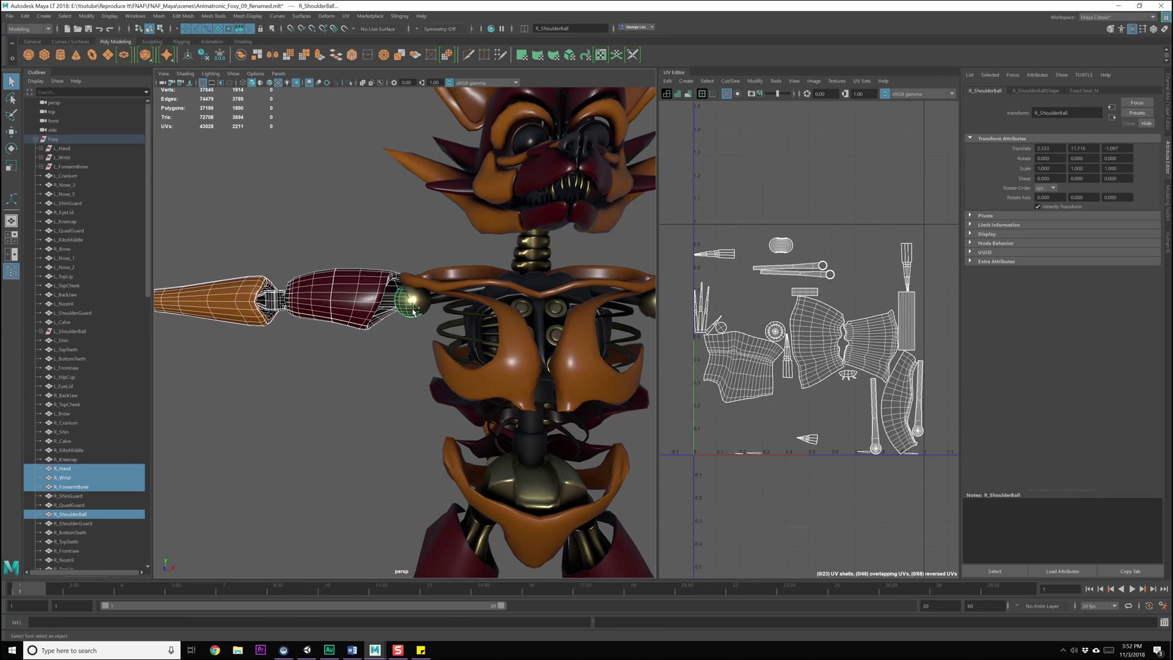
pyautogui.click(243, 55)
# Step: Select the combined left arm and move its pivot from the forearm to the shoulder ball
pyautogui.keyDown('alt'); pyautogui.moveTo(428, 367); pyautogui.dragTo(508, 370, button='right'); pyautogui.keyUp('alt')
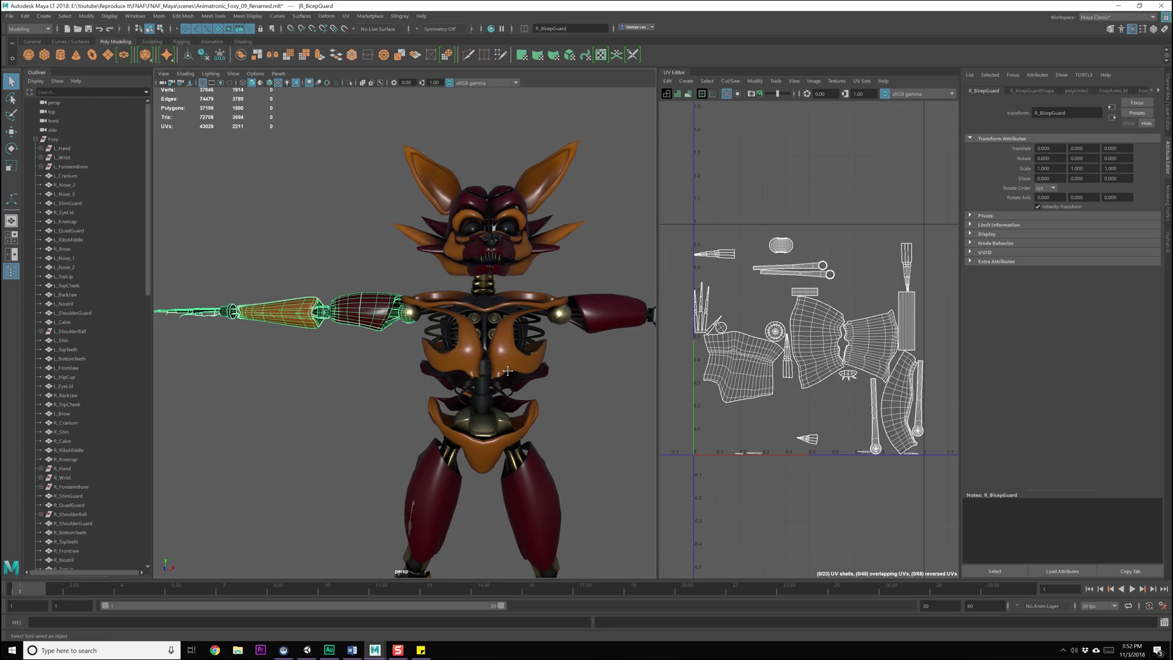
pyautogui.keyDown('alt'); pyautogui.moveTo(508, 370); pyautogui.dragTo(467, 349, button='middle'); pyautogui.keyUp('alt')
pyautogui.click(483, 309)
pyautogui.press('e')
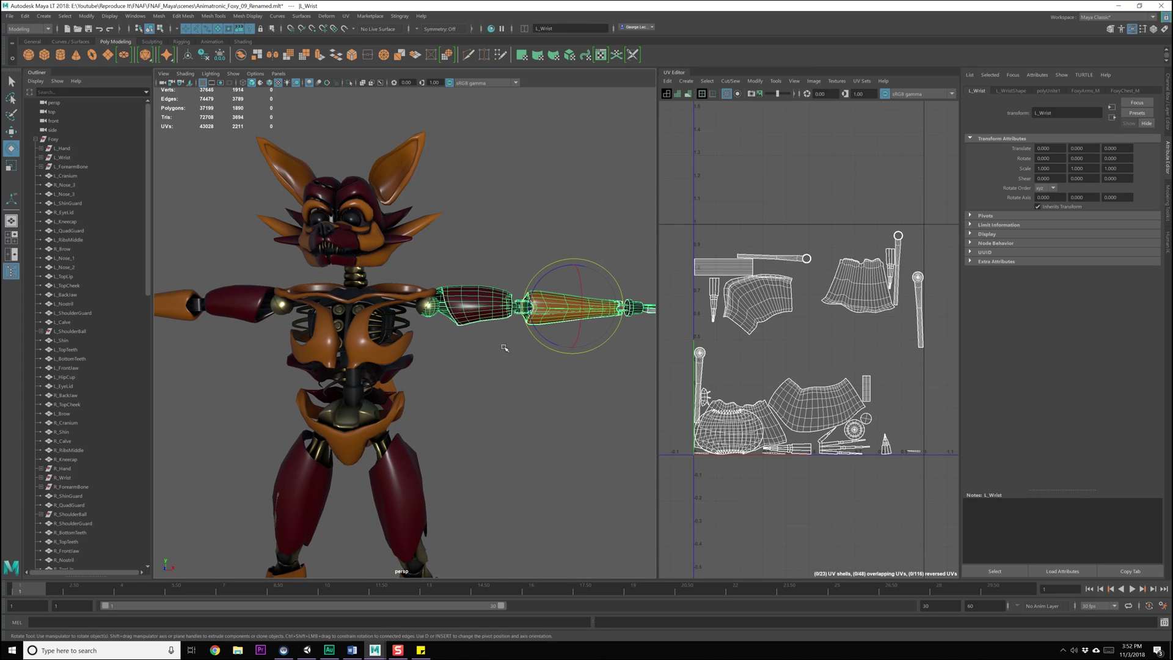
pyautogui.press('w')
pyautogui.press('d')
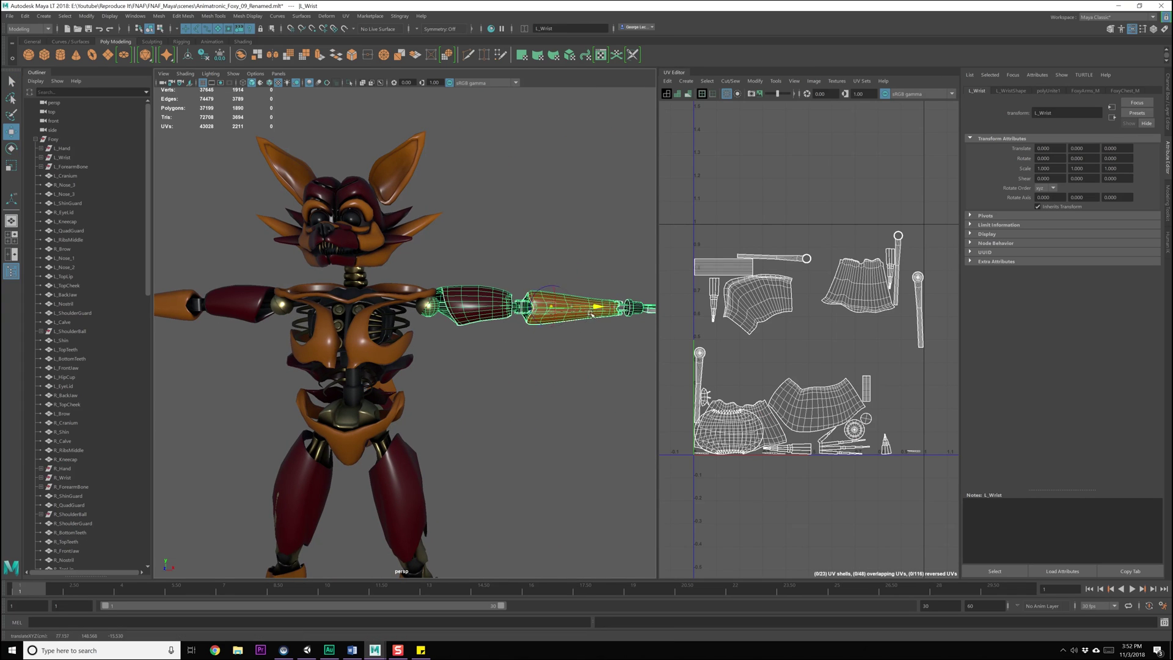
pyautogui.scroll(10, 467, 412)
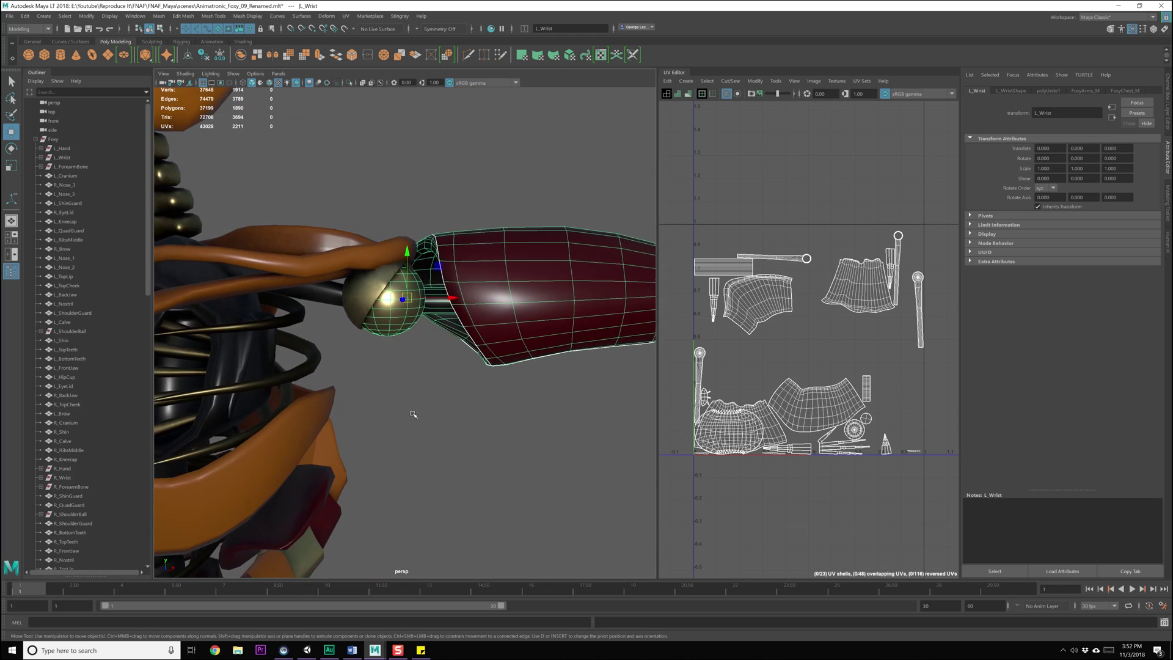
pyautogui.scroll(-5, 411, 409)
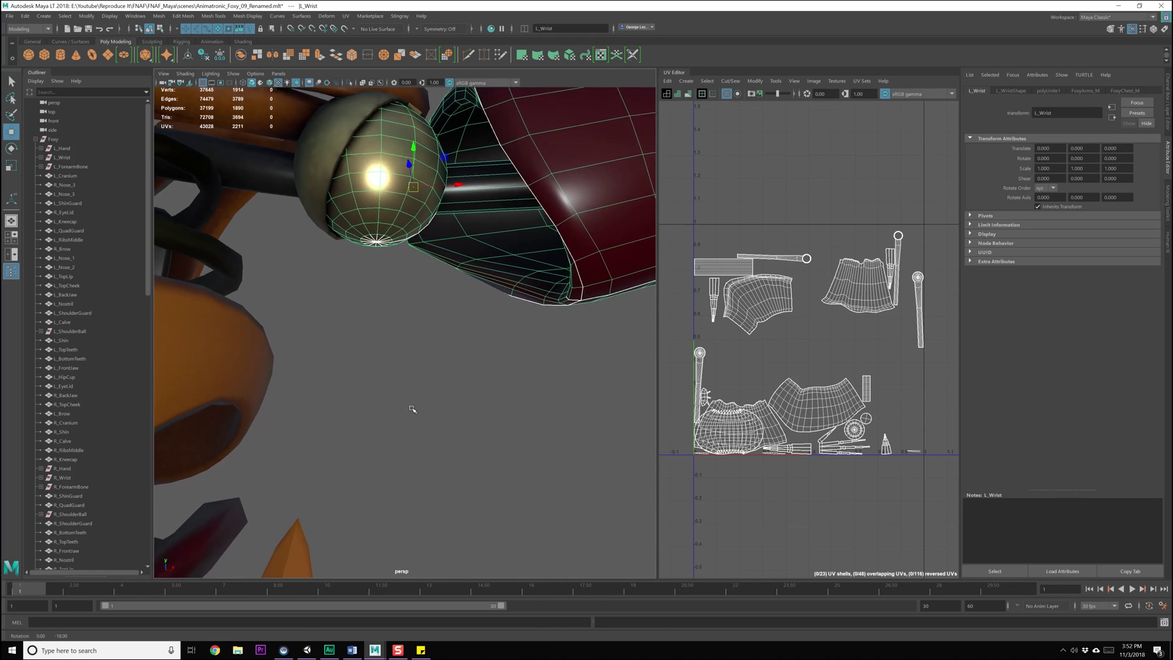
# Step: Switch to the front view and refine the left arm's pivot to the centre of the shoulder ball
pyautogui.press('space')
pyautogui.press('space')
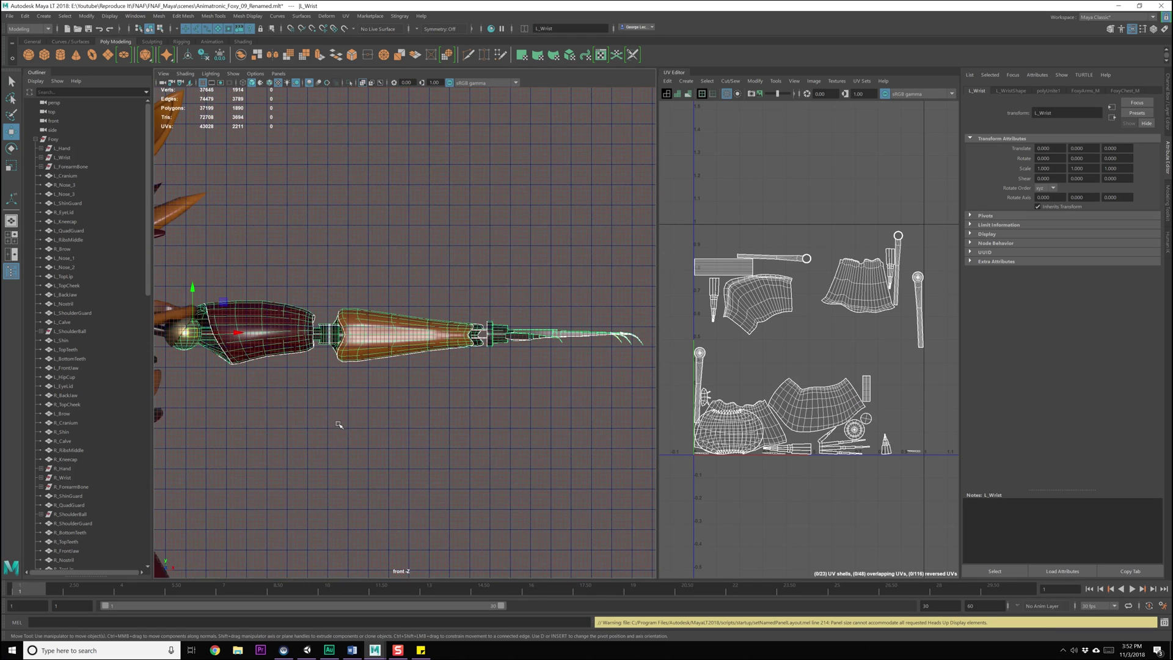
pyautogui.scroll(4, 366, 403)
pyautogui.scroll(6, 422, 391)
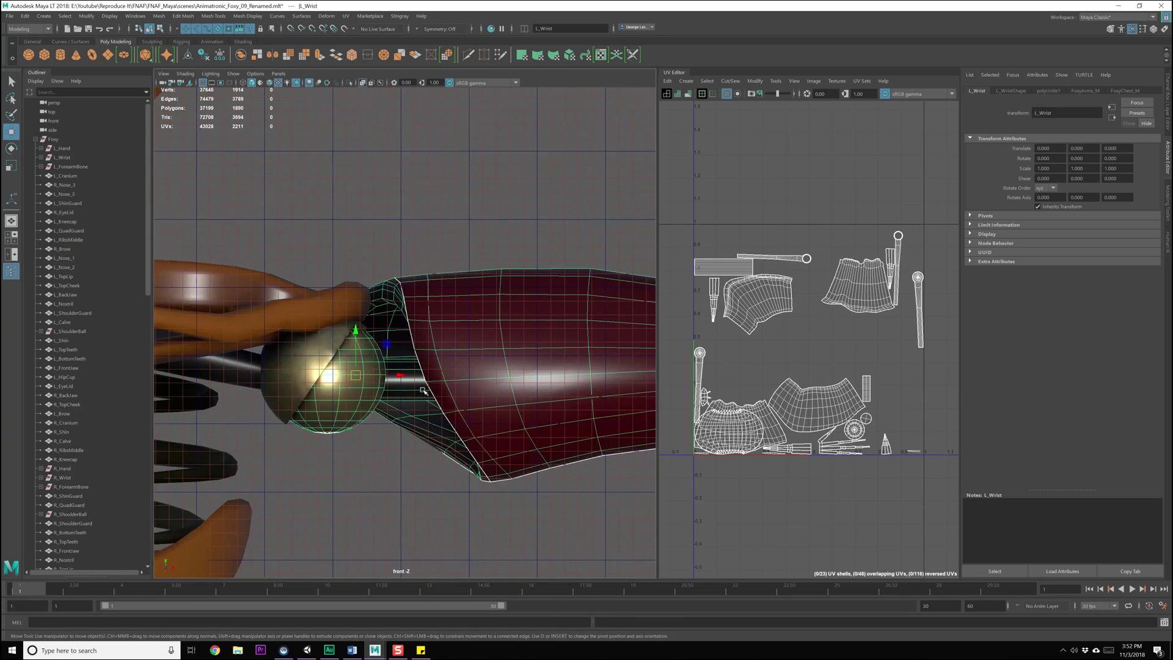
pyautogui.press('d')
pyautogui.press('d')
# Step: Select the combined right arm and move its pivot to the centre of its shoulder ball
pyautogui.scroll(-8, 353, 467)
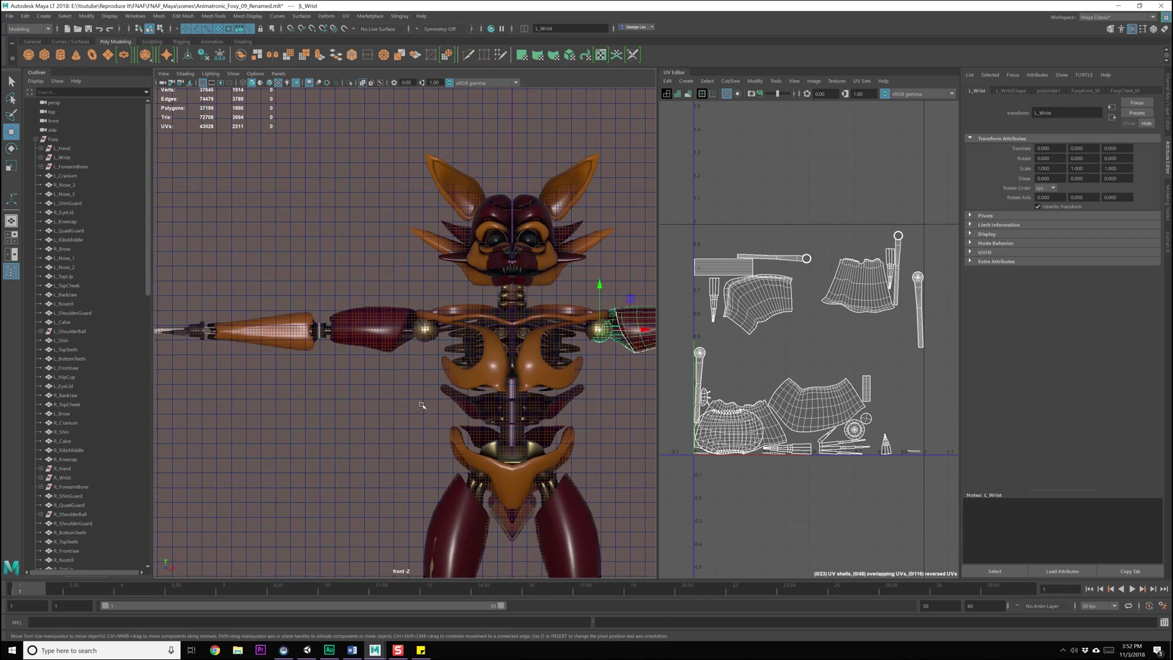
pyautogui.click(352, 343)
pyautogui.scroll(5, 380, 391)
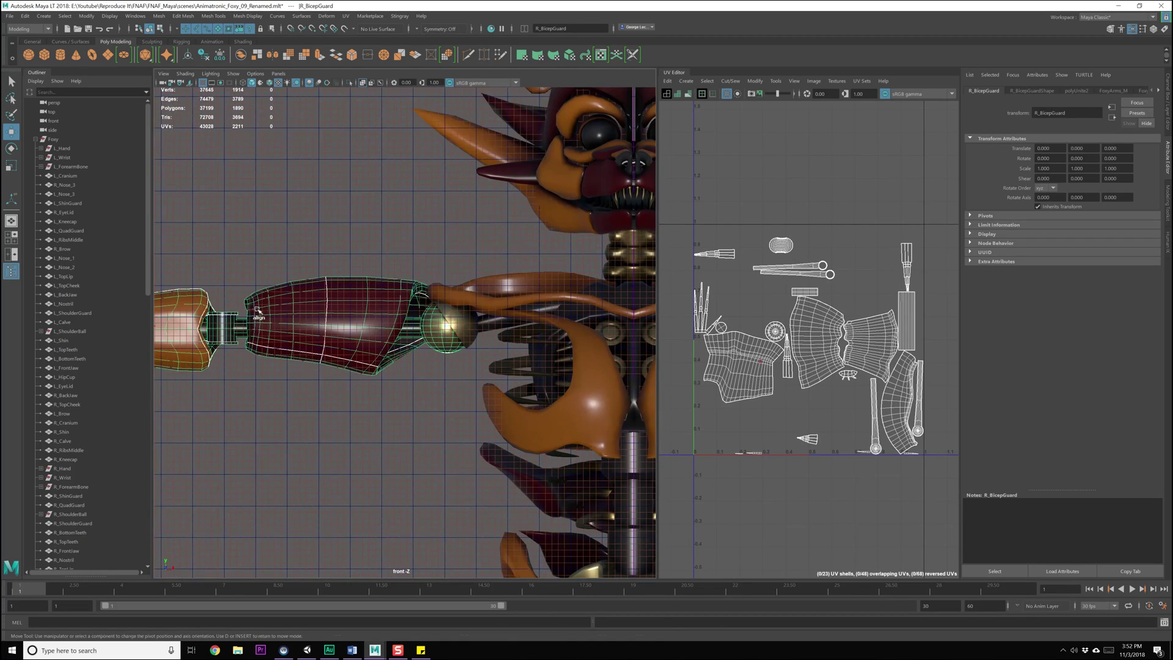
pyautogui.press('d')
pyautogui.scroll(6, 393, 336)
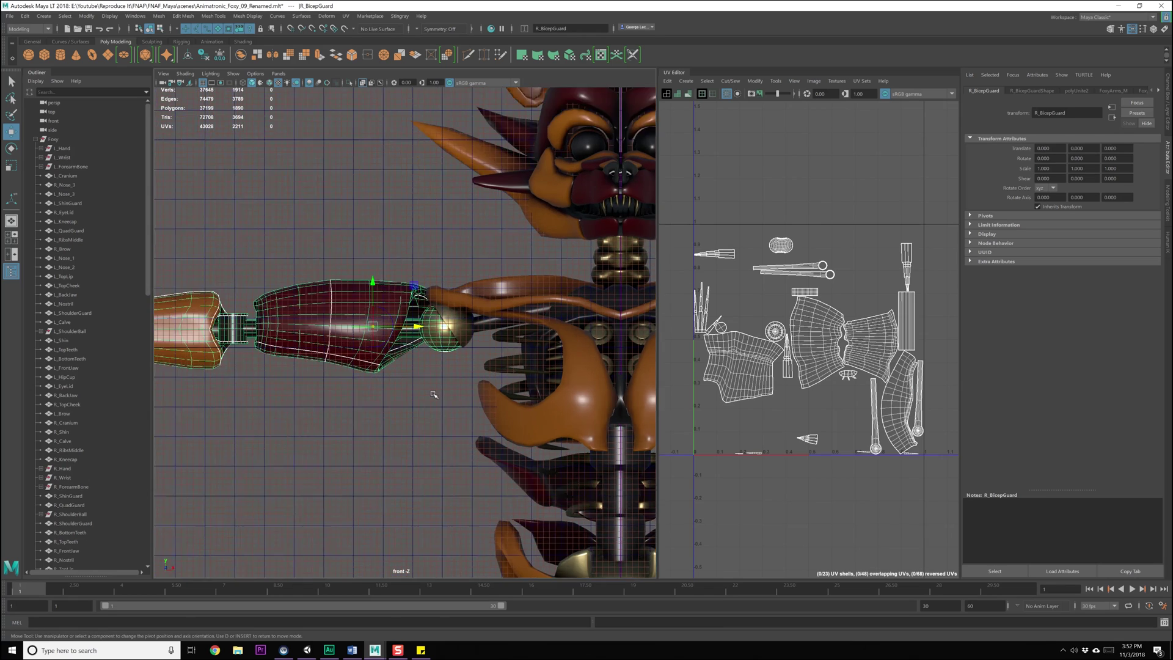
pyautogui.press('v')
pyautogui.press('d')
# Step: Select the combined left arm in the front view and rotate it down at the shoulder, setting Rotate Z to -80
pyautogui.scroll(-8, 467, 334)
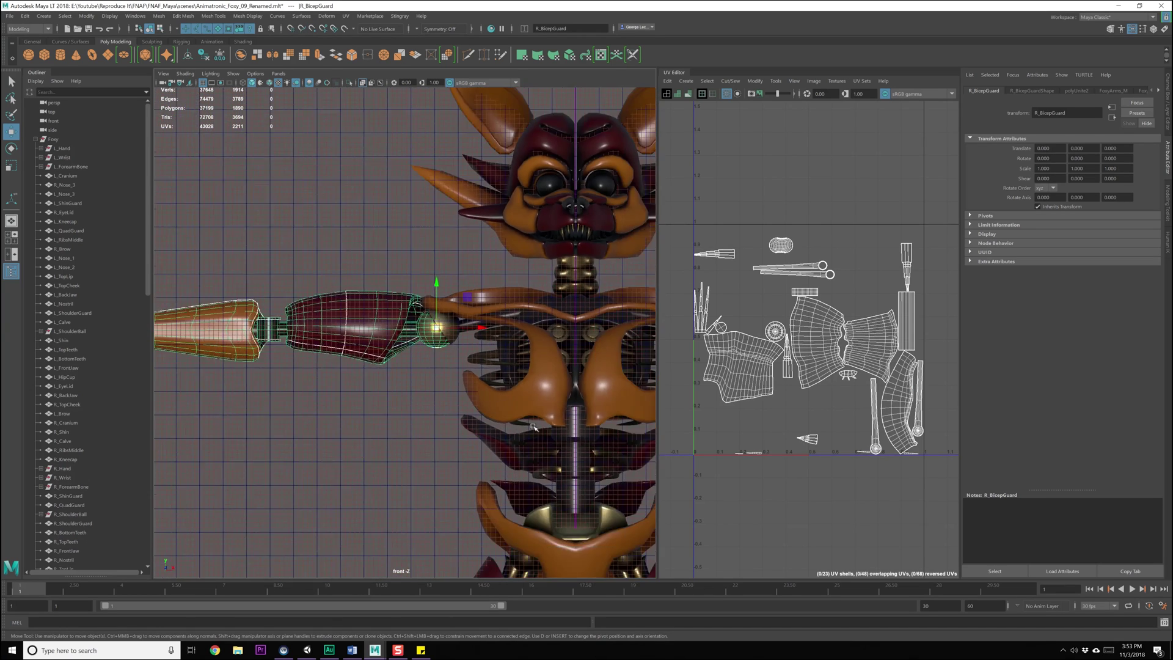
pyautogui.click(563, 349)
pyautogui.press('e')
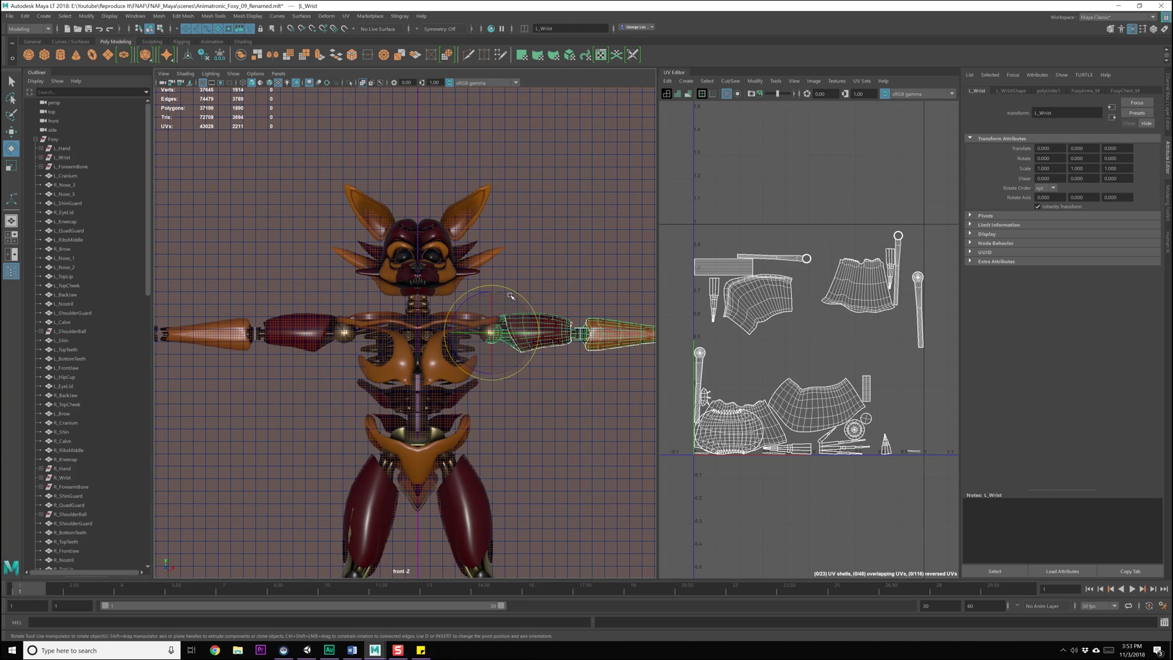
pyautogui.moveTo(482, 296); pyautogui.dragTo(535, 299)
pyautogui.moveTo(541, 303); pyautogui.dragTo(530, 304)
pyautogui.click(1124, 159)
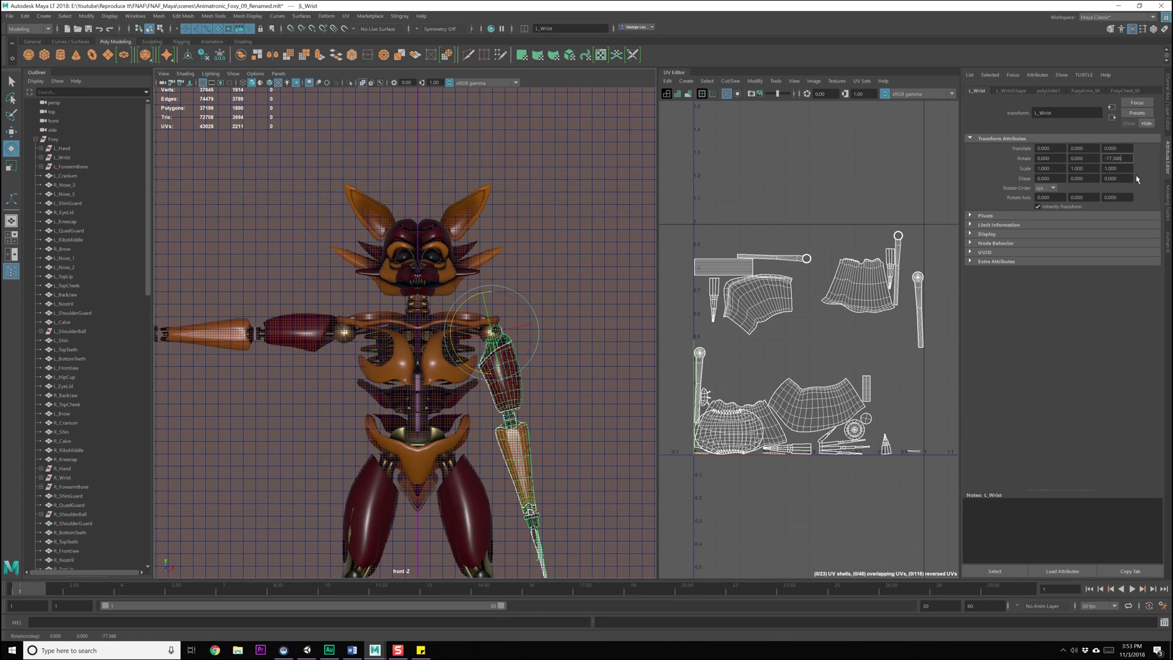
pyautogui.moveTo(1127, 160); pyautogui.dragTo(1094, 160)
pyautogui.write('-80')
pyautogui.press('Return')
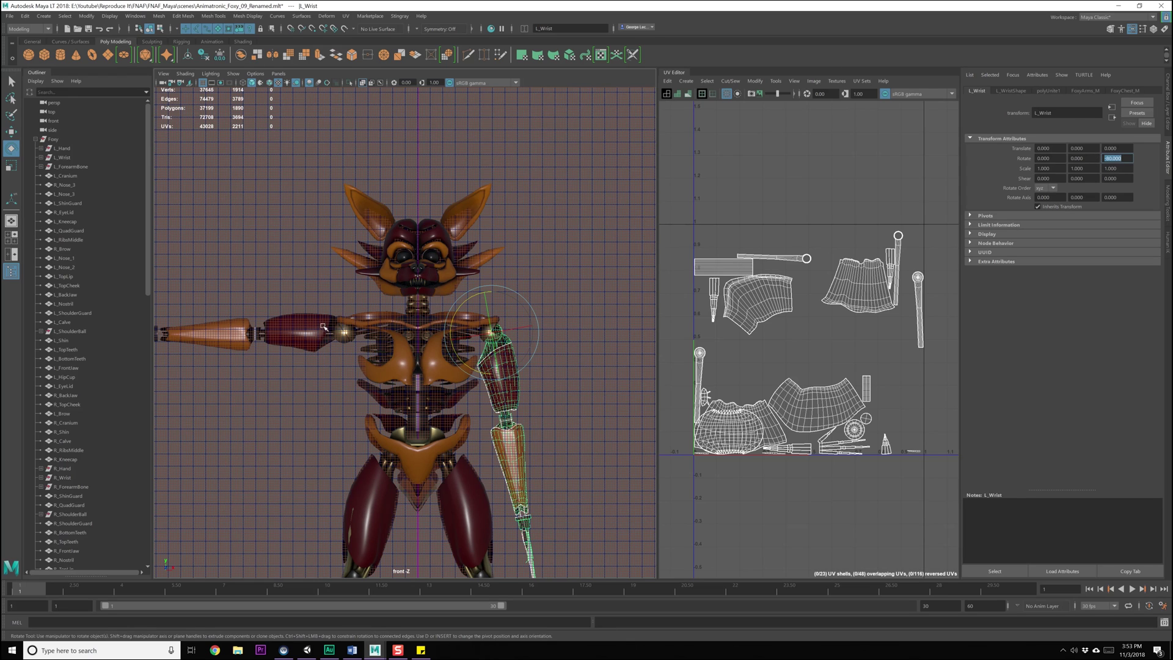
# Step: Select the combined right arm and set its Rotate Z to 80
pyautogui.click(341, 341)
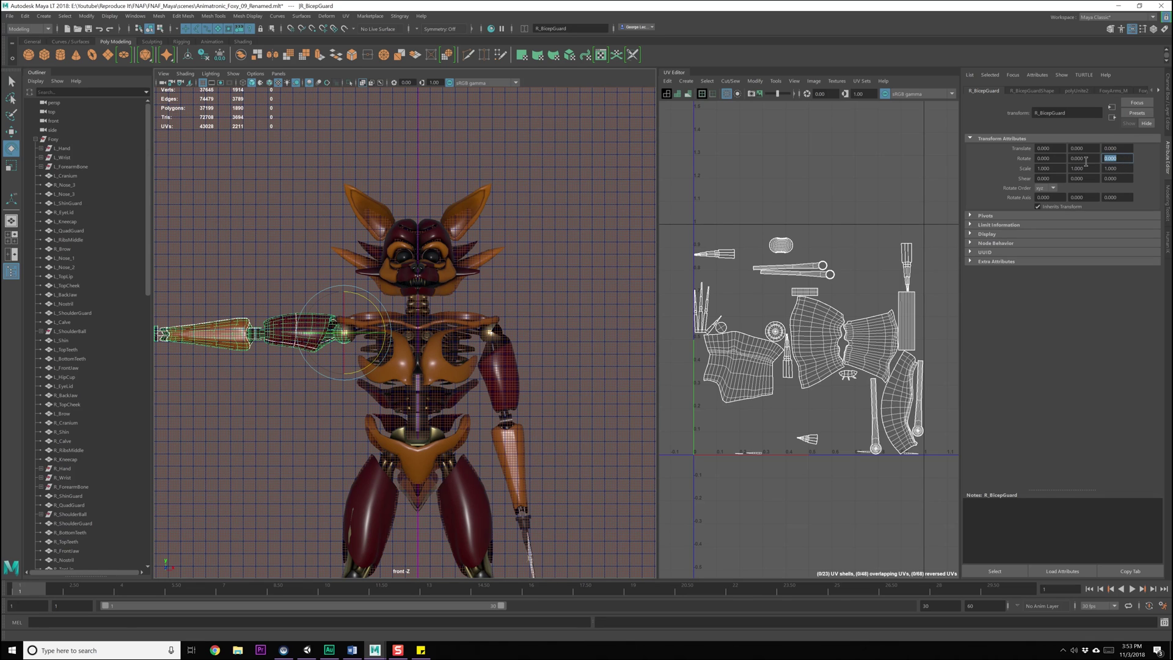
pyautogui.write('80')
pyautogui.press('Return')
pyautogui.click(547, 296)
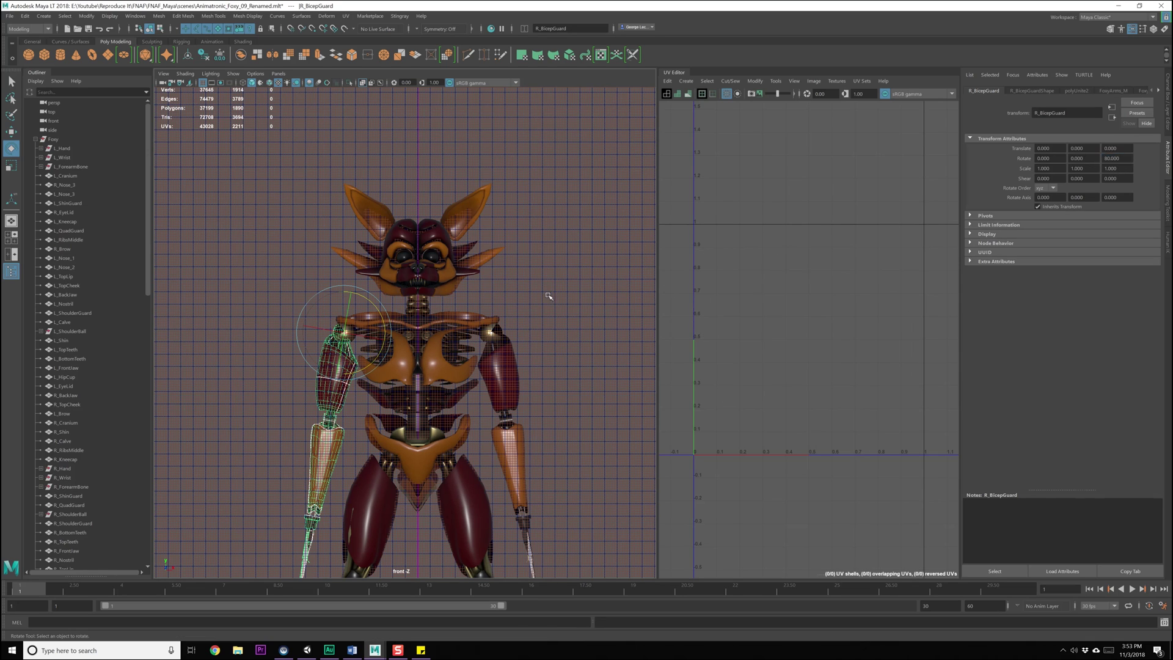
# Step: Switch to the perspective view and examine the lowered arms on the full Foxy model
pyautogui.press('space')
pyautogui.press('space')
pyautogui.keyDown('alt'); pyautogui.moveTo(552, 300); pyautogui.dragTo(486, 302); pyautogui.keyUp('alt')
pyautogui.scroll(-14, 480, 369)
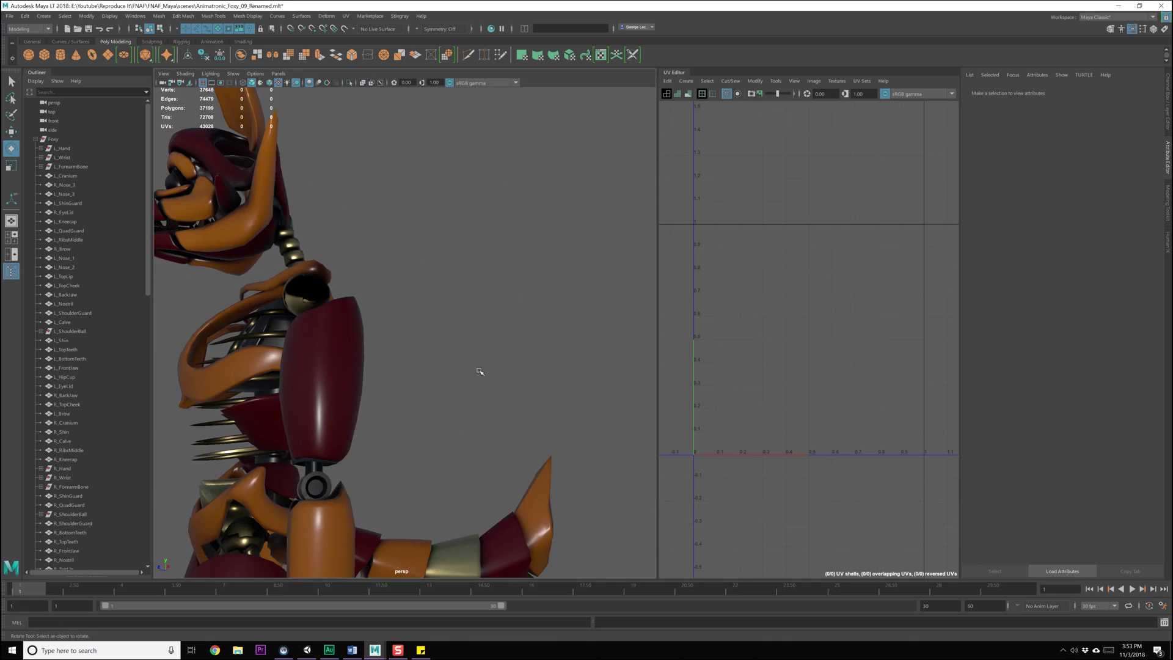
pyautogui.keyDown('alt'); pyautogui.moveTo(481, 377); pyautogui.dragTo(518, 362); pyautogui.keyUp('alt')
pyautogui.scroll(8, 456, 347)
pyautogui.scroll(-6, 517, 362)
pyautogui.keyDown('alt'); pyautogui.moveTo(486, 331); pyautogui.dragTo(517, 368, button='middle'); pyautogui.keyUp('alt')
pyautogui.keyDown('alt'); pyautogui.moveTo(517, 368); pyautogui.dragTo(501, 366); pyautogui.keyUp('alt')
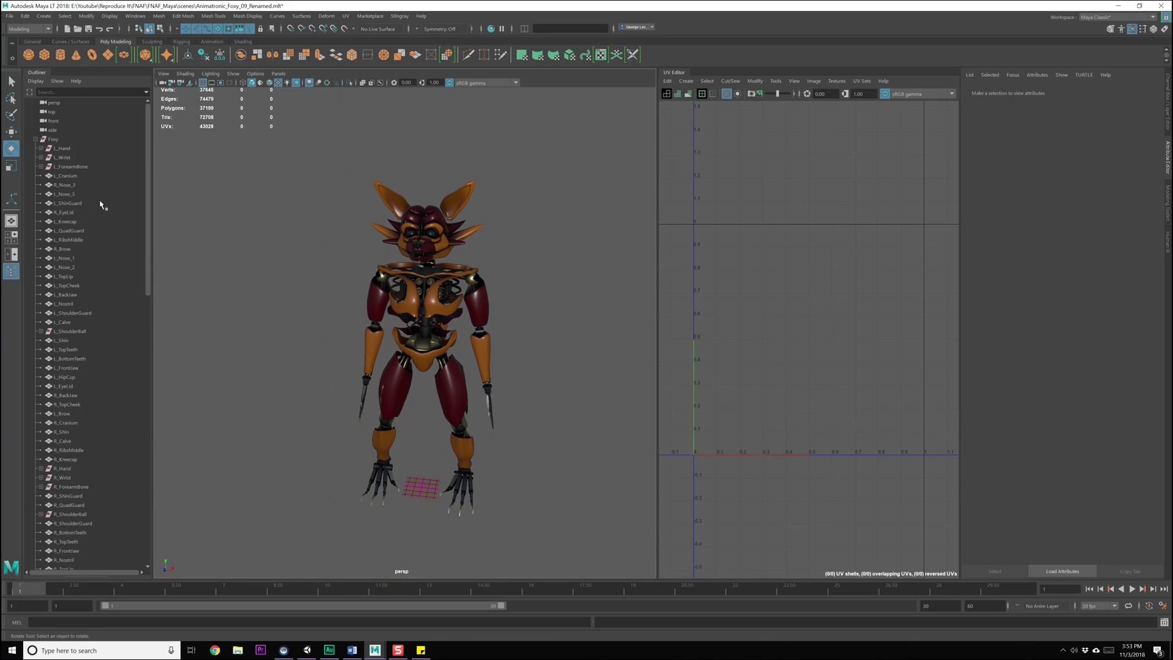
# Step: Collapse the Foxy group and parent the two arm meshes, L_Wrist and R_BicepGuard, under it
pyautogui.click(58, 139)
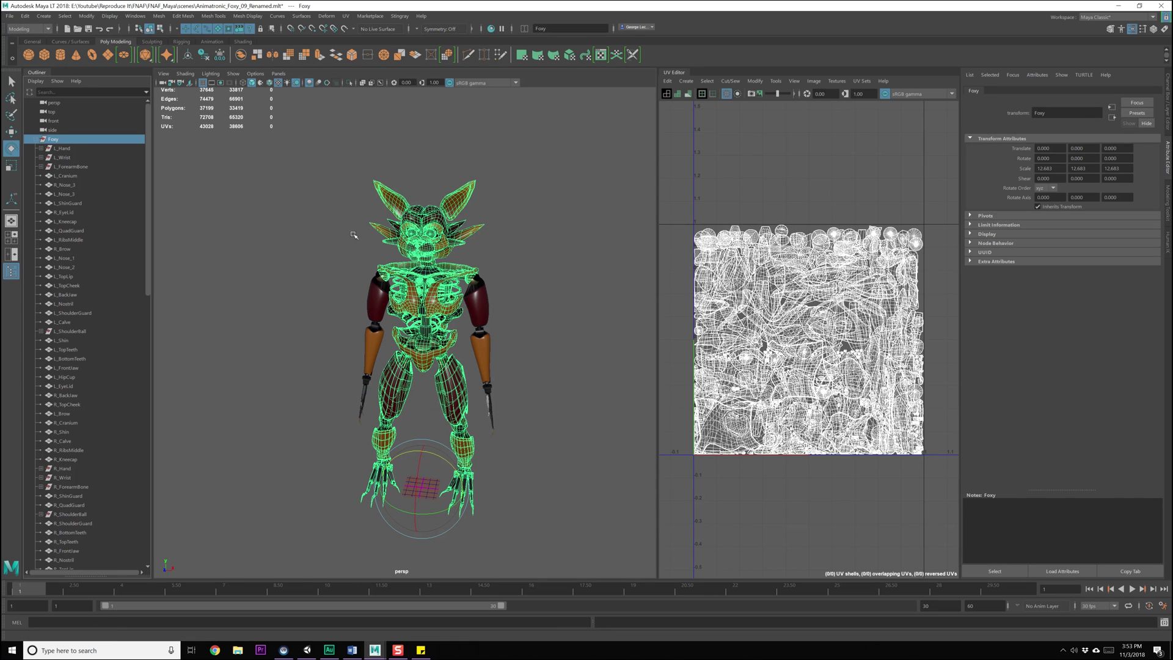
pyautogui.click(35, 139)
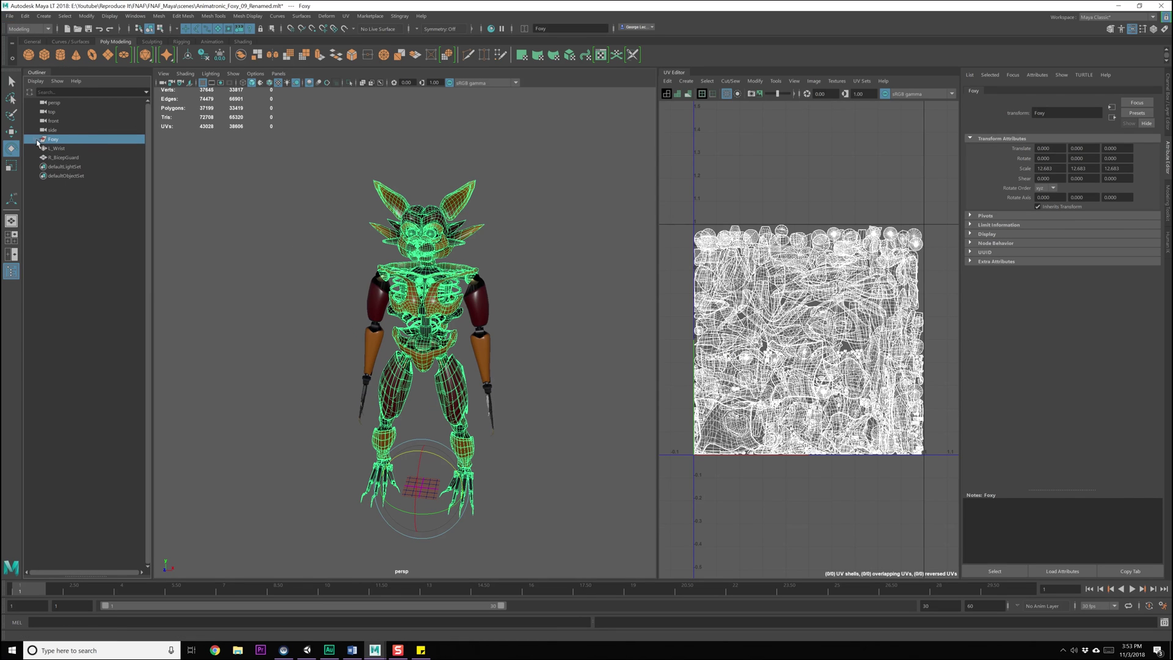
pyautogui.click(54, 149)
pyautogui.keyDown('shift'); pyautogui.click(55, 157); pyautogui.keyUp('shift')
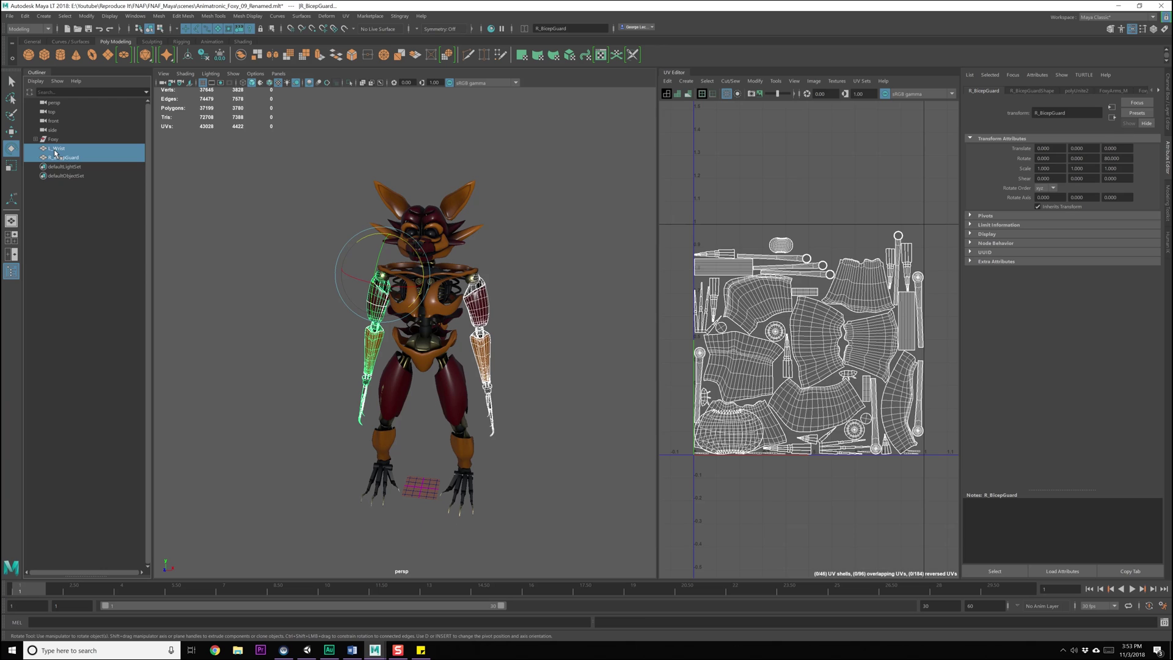
pyautogui.click(54, 140)
# Step: Export the selected Foxy group as FBX to the Foxy assets folder, overwriting Foxy_StaticModel.fbx
pyautogui.click(9, 16)
pyautogui.moveTo(47, 158)
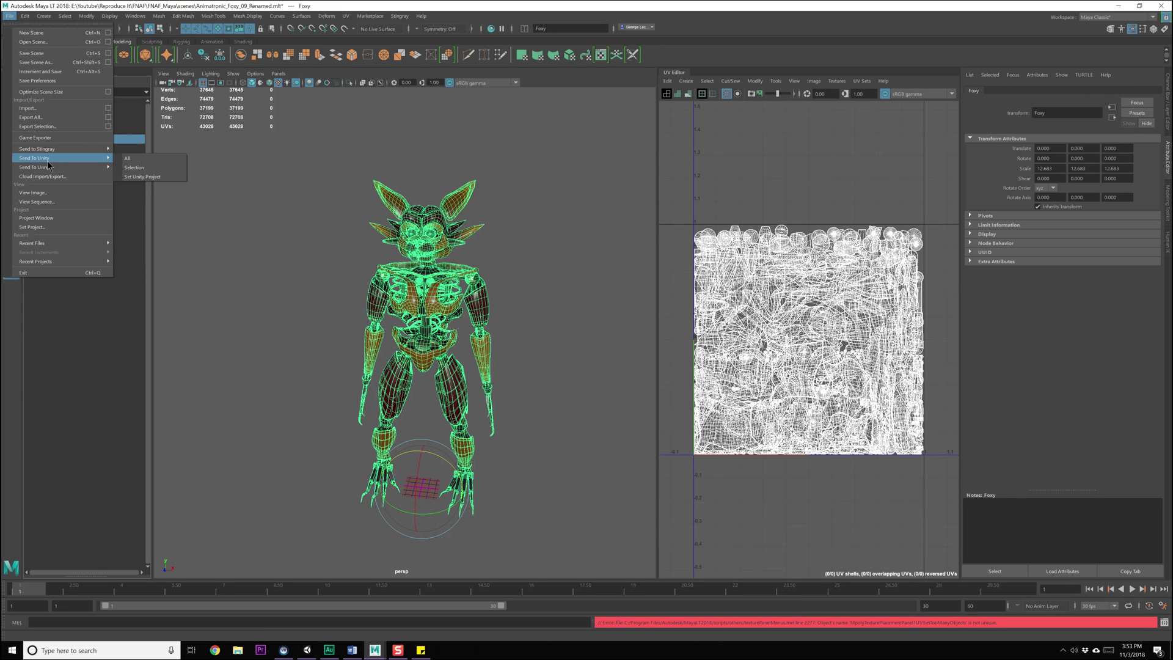
pyautogui.click(37, 126)
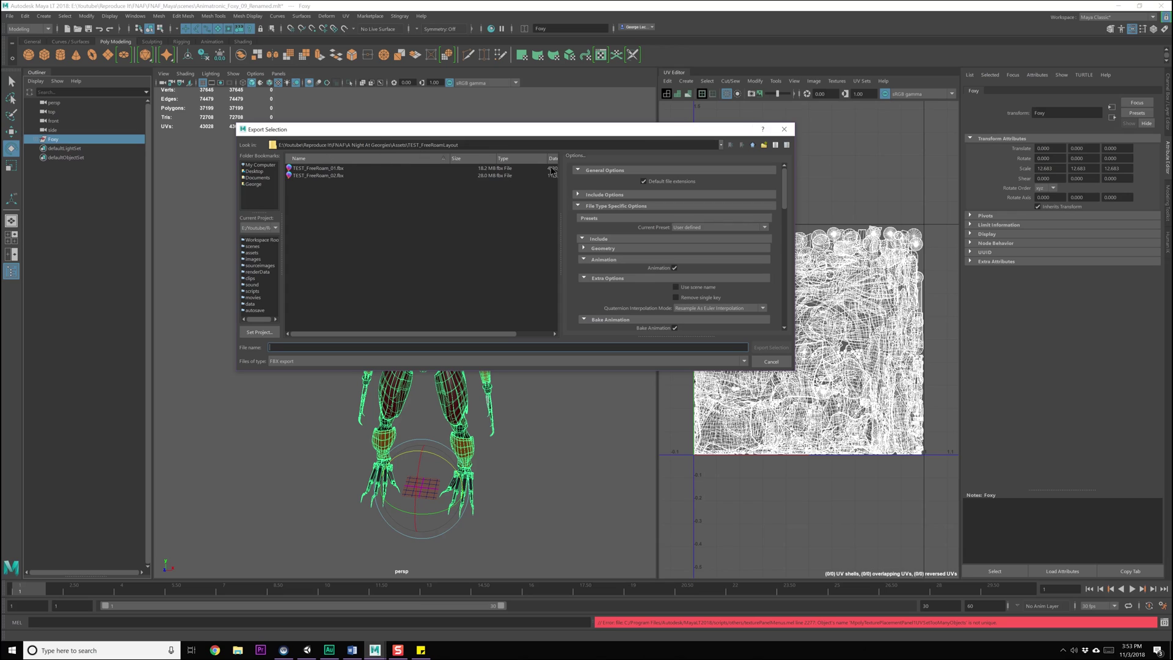
pyautogui.click(753, 144)
pyautogui.doubleClick(301, 212)
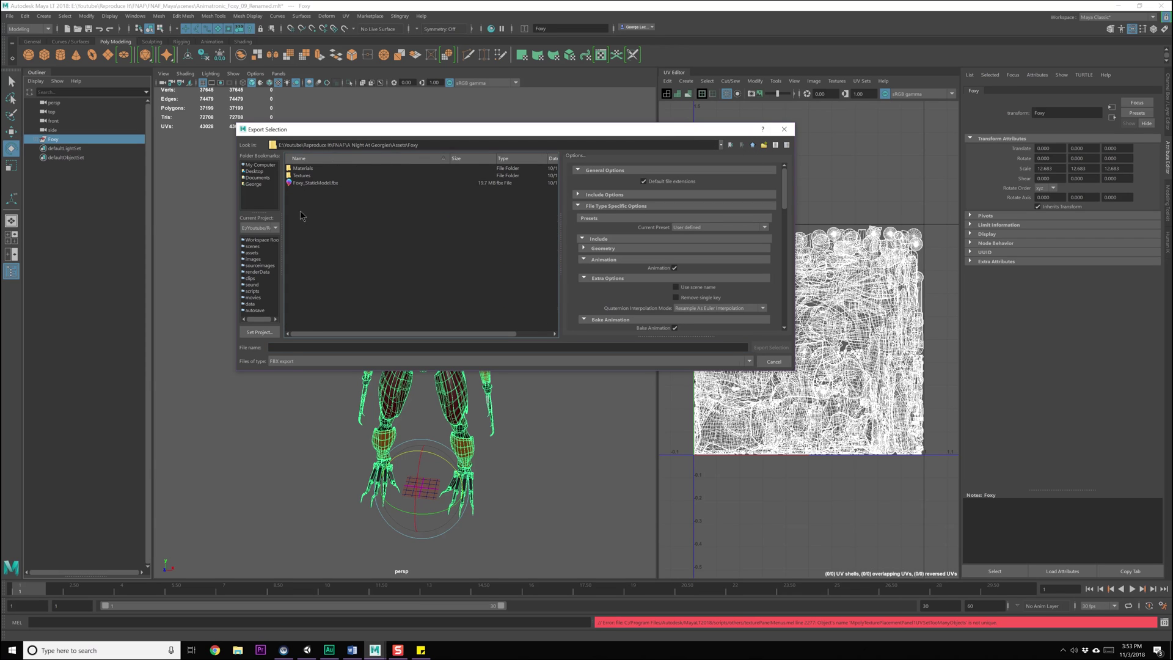
pyautogui.doubleClick(327, 186)
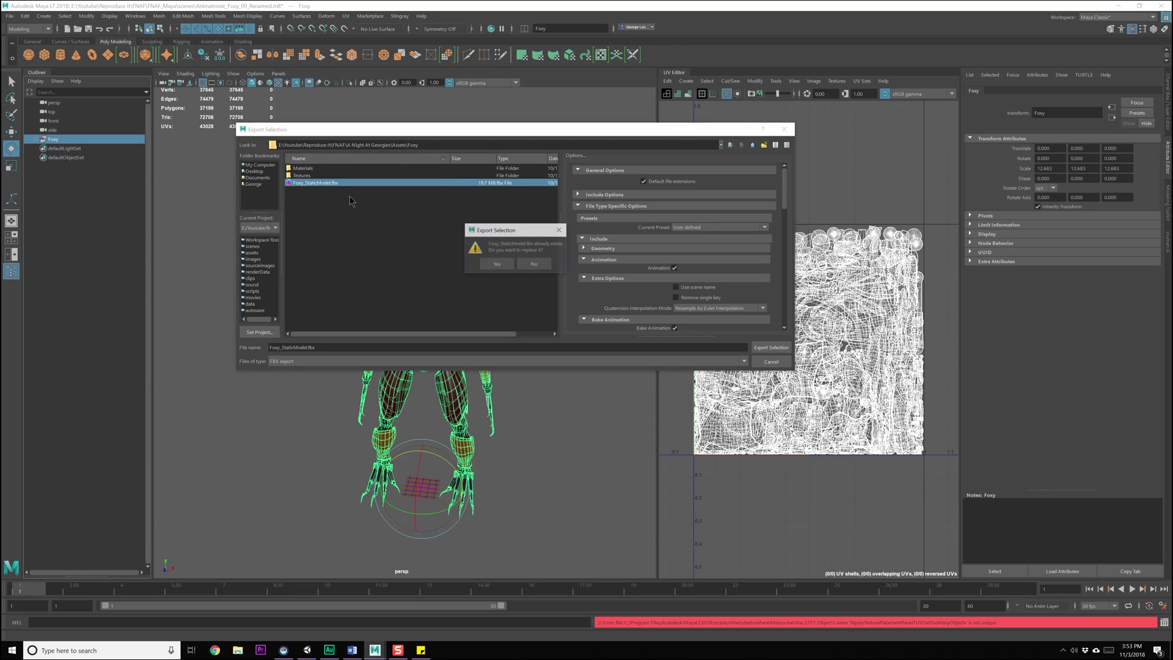
pyautogui.click(495, 264)
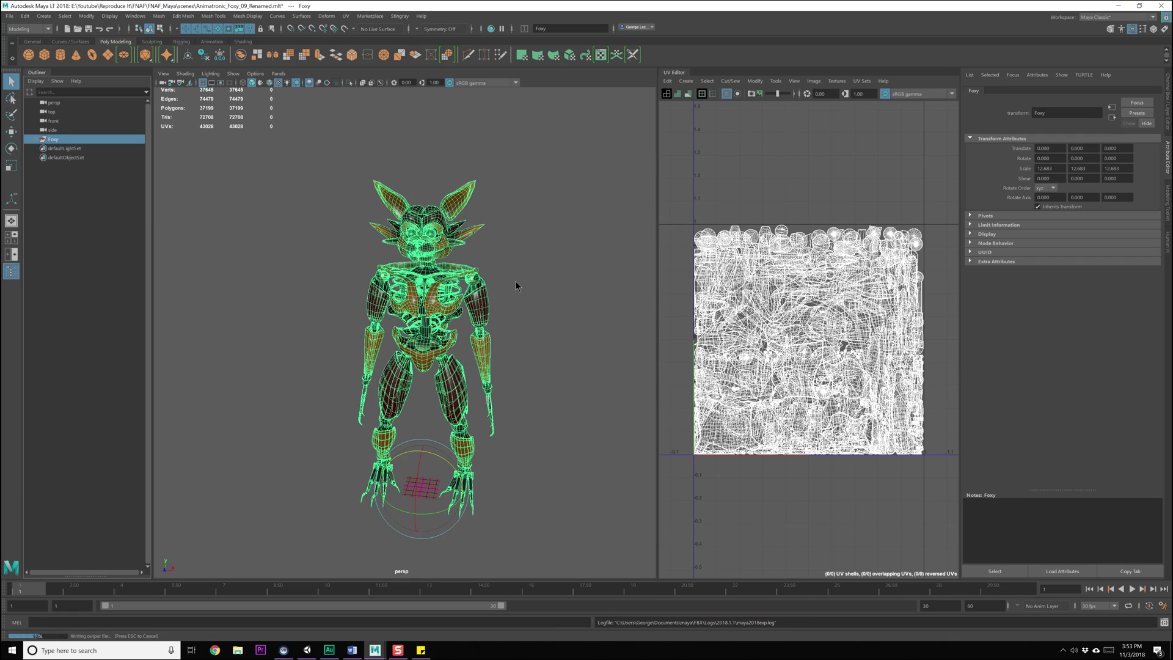
pyautogui.click(529, 265)
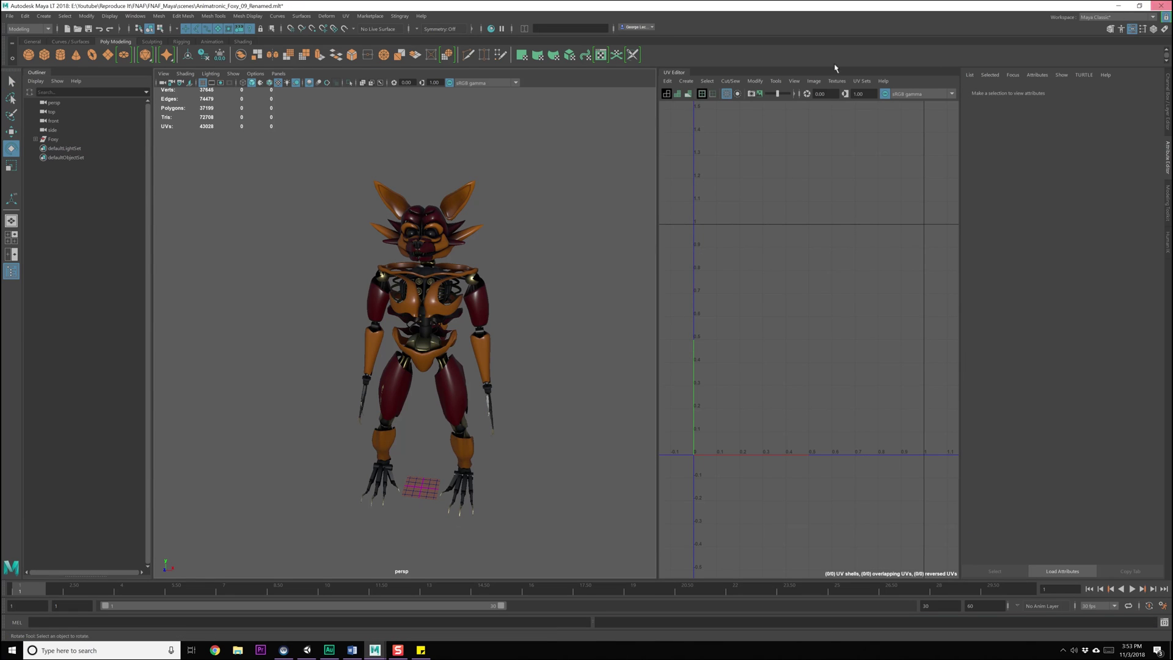
# Step: Start opening another scene and discard the unsaved changes to the current one
pyautogui.click(9, 16)
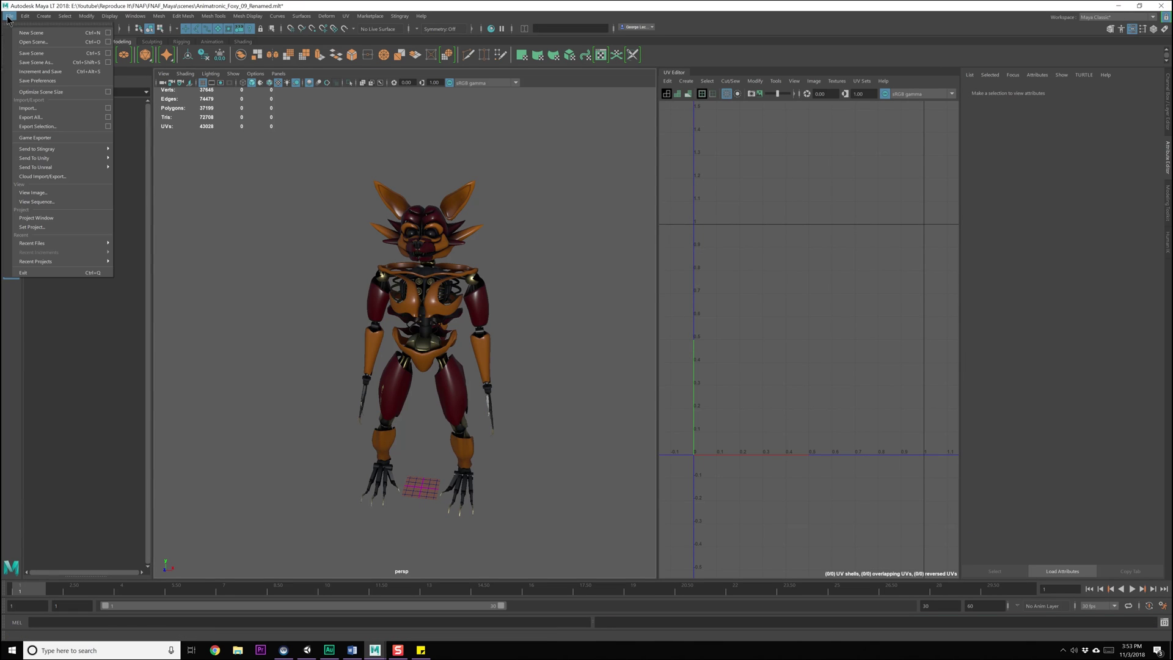
pyautogui.click(28, 43)
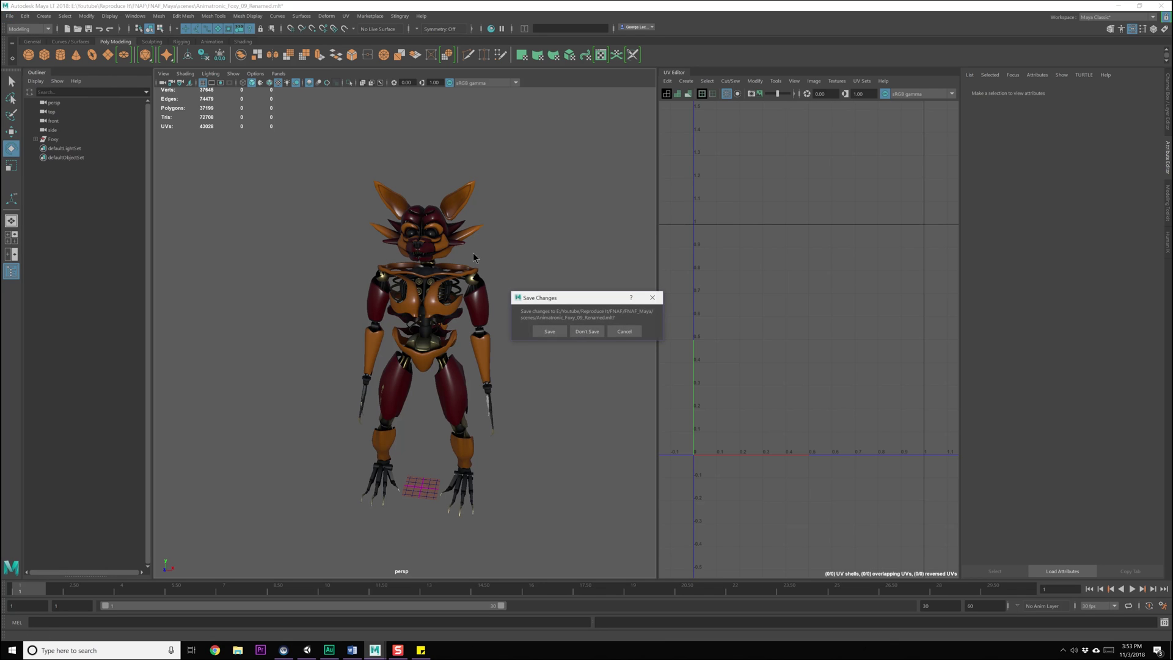
pyautogui.click(599, 332)
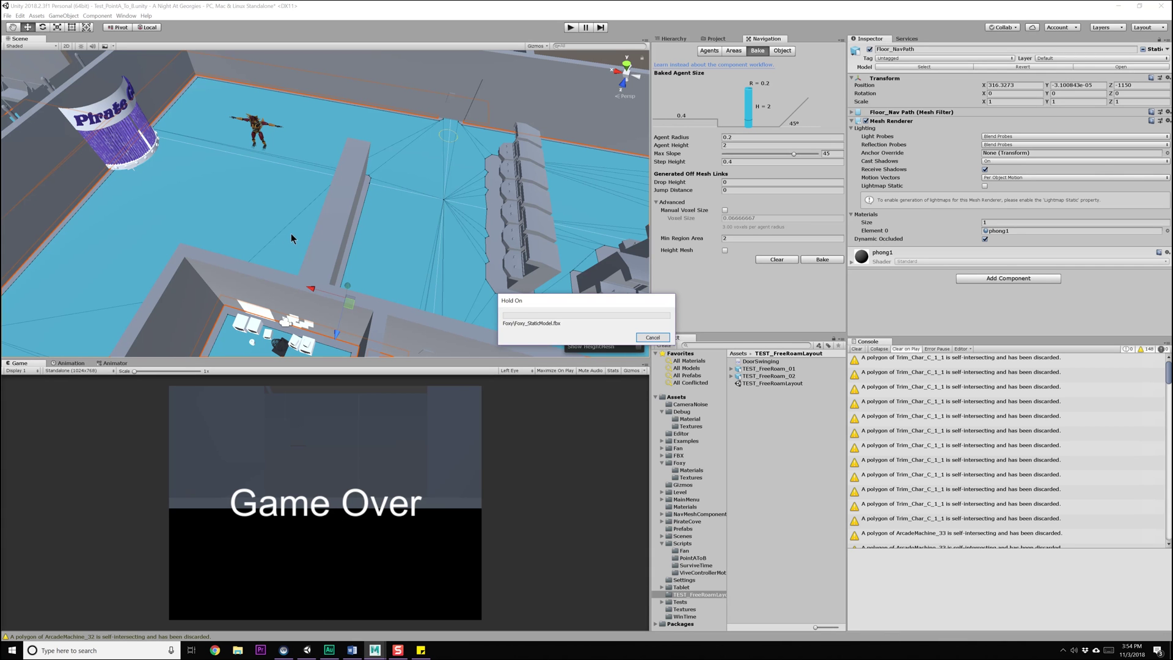
# Step: Switch to Unity, select Foxy_StaticModel in the scene and examine the re-imported model's arms and torso up close
pyautogui.scroll(5, 287, 201)
pyautogui.click(285, 113)
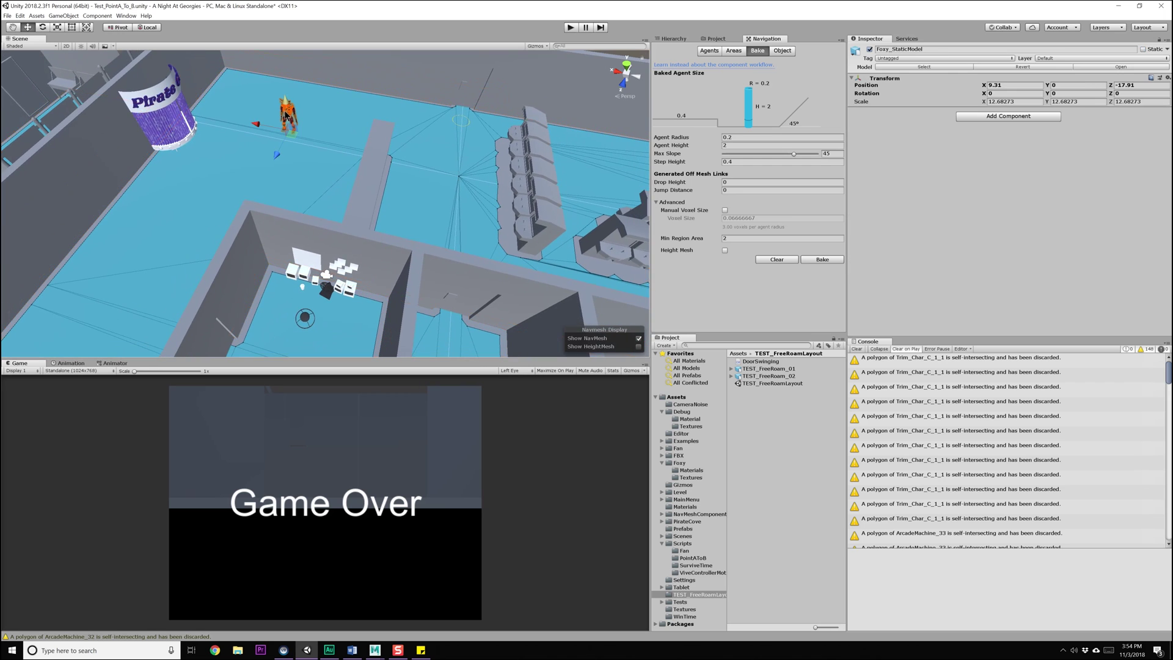
pyautogui.scroll(4, 286, 116)
pyautogui.moveTo(289, 122); pyautogui.dragTo(317, 207, button='middle')
pyautogui.scroll(4, 318, 208)
pyautogui.keyDown('alt'); pyautogui.moveTo(339, 236); pyautogui.dragTo(329, 212); pyautogui.keyUp('alt')
pyautogui.scroll(8, 337, 222)
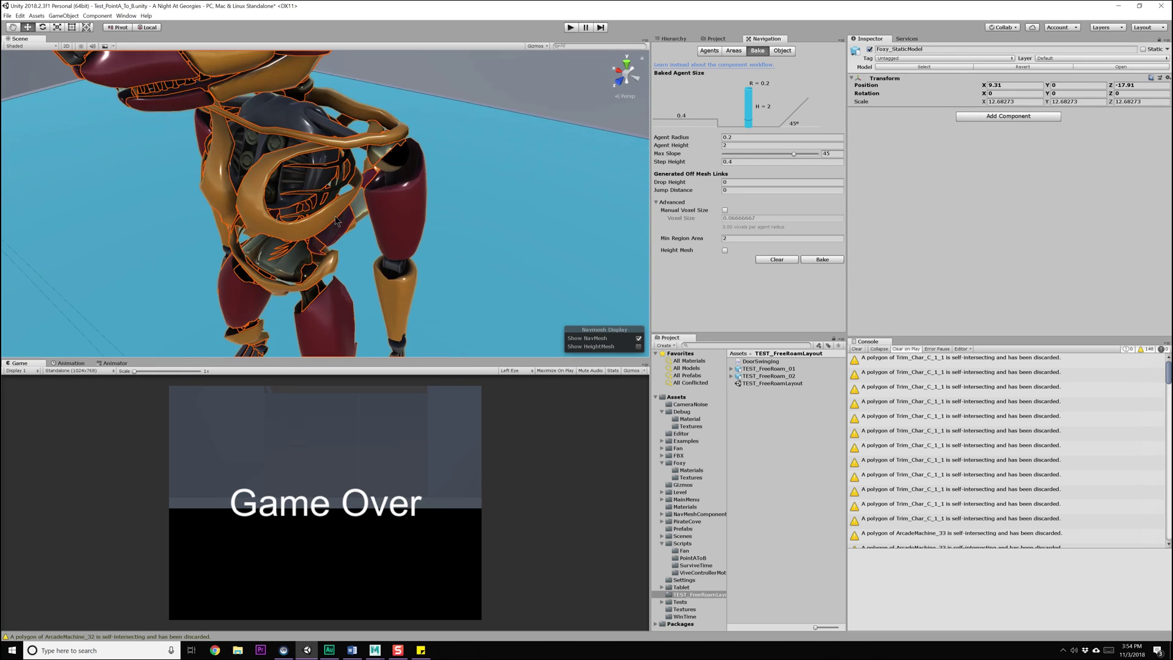
pyautogui.scroll(-8, 337, 221)
# Step: Show the scene hierarchy and collapse the Foxy_StaticModel entry
pyautogui.click(684, 38)
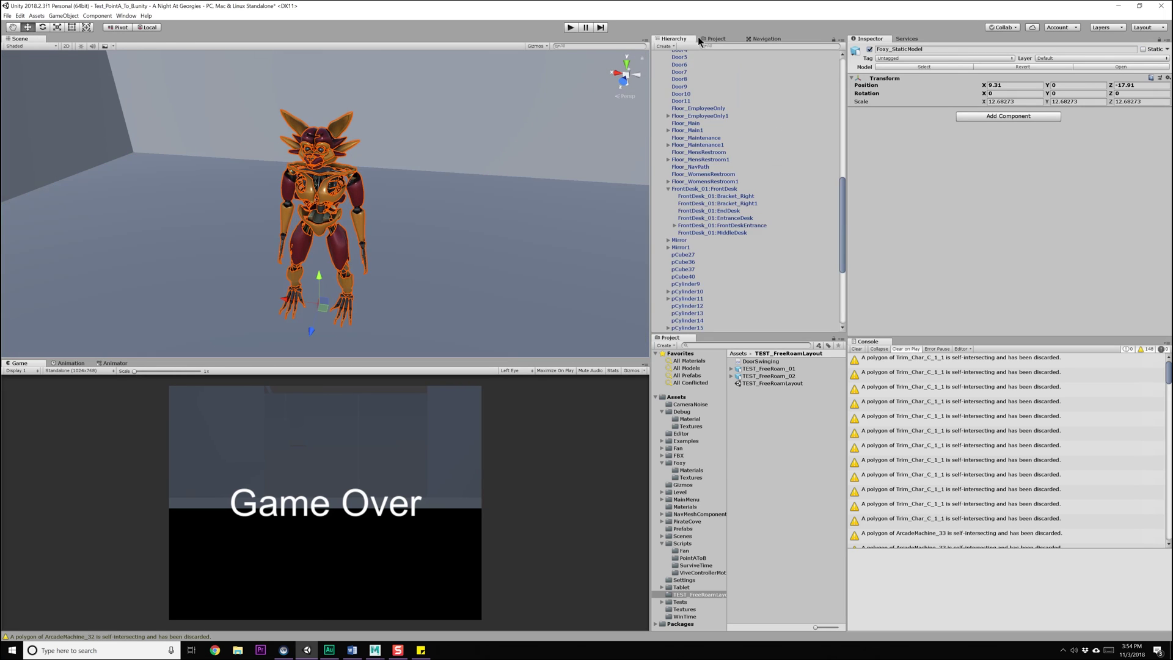
pyautogui.click(713, 38)
pyautogui.click(673, 38)
pyautogui.scroll(10, 719, 179)
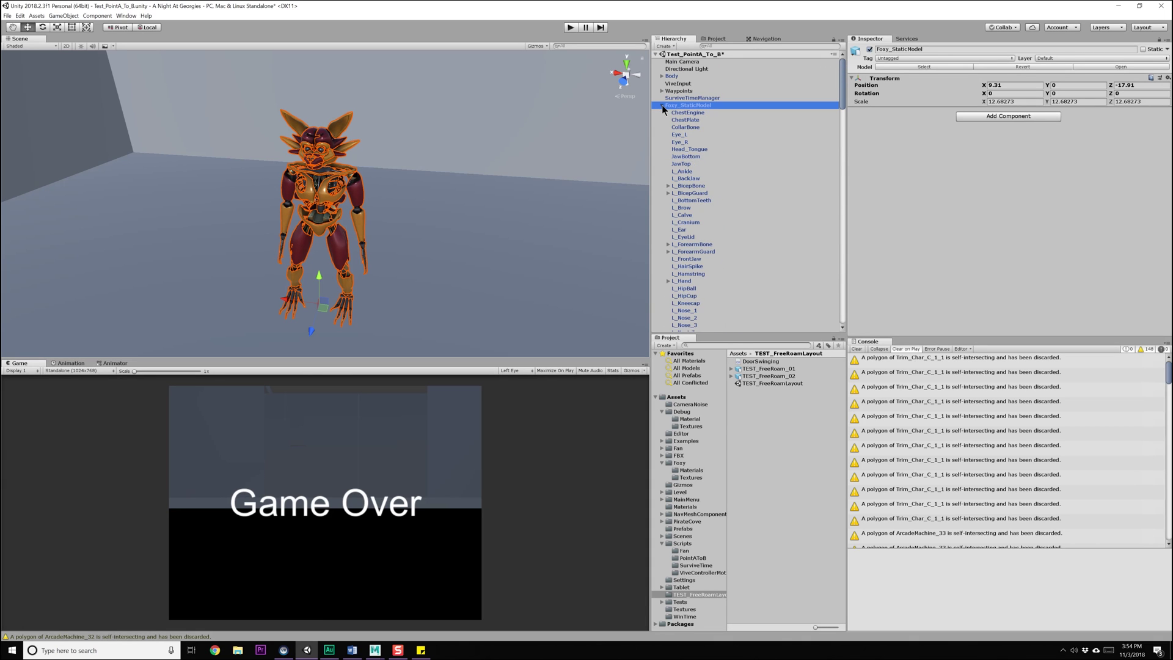
pyautogui.click(662, 112)
# Step: Deselect Foxy and examine the model from several angles, including its placement in the level from above
pyautogui.keyDown('alt'); pyautogui.moveTo(399, 229); pyautogui.dragTo(479, 186); pyautogui.keyUp('alt')
pyautogui.click(480, 96)
pyautogui.keyDown('alt'); pyautogui.moveTo(380, 198); pyautogui.dragTo(434, 216); pyautogui.keyUp('alt')
pyautogui.scroll(6, 435, 215)
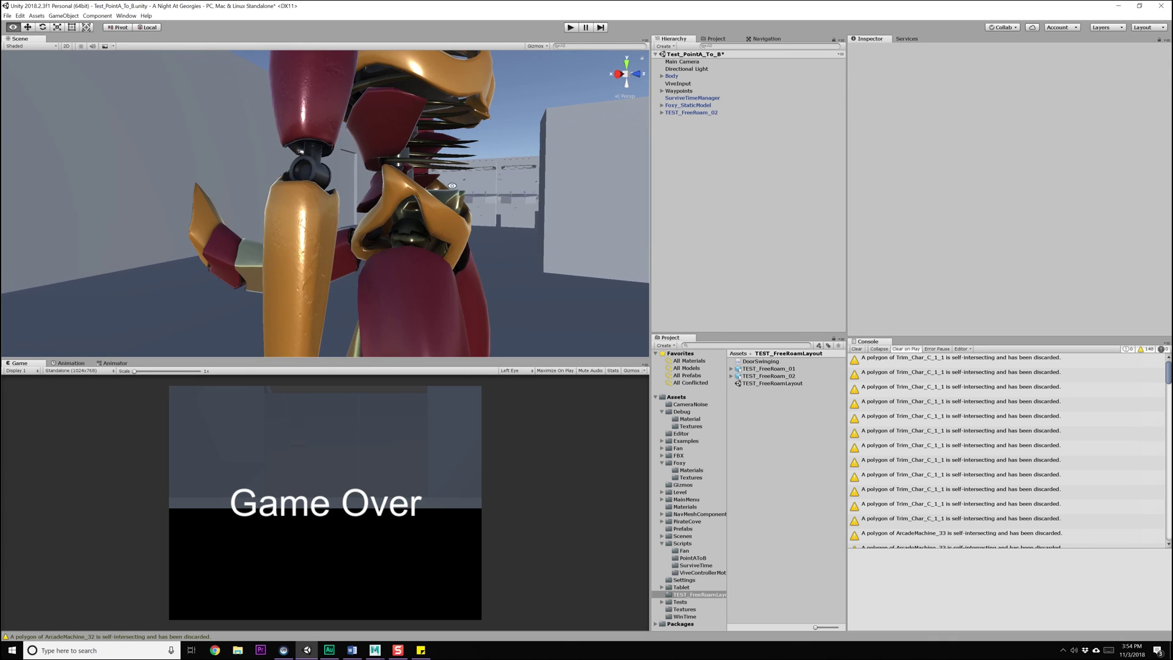
pyautogui.moveTo(434, 184); pyautogui.dragTo(411, 281, button='middle')
pyautogui.moveTo(428, 85); pyautogui.dragTo(411, 265, button='middle')
pyautogui.keyDown('alt'); pyautogui.moveTo(411, 265); pyautogui.dragTo(439, 219); pyautogui.keyUp('alt')
pyautogui.scroll(-15, 427, 221)
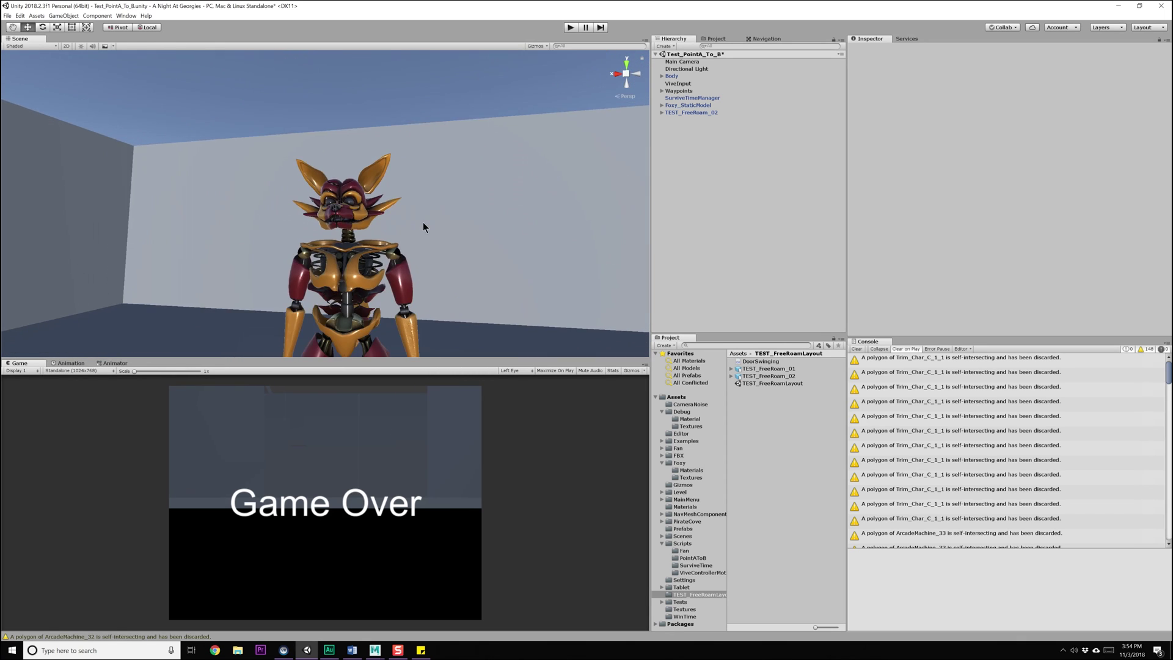
pyautogui.keyDown('alt'); pyautogui.moveTo(430, 262); pyautogui.dragTo(364, 289); pyautogui.keyUp('alt')
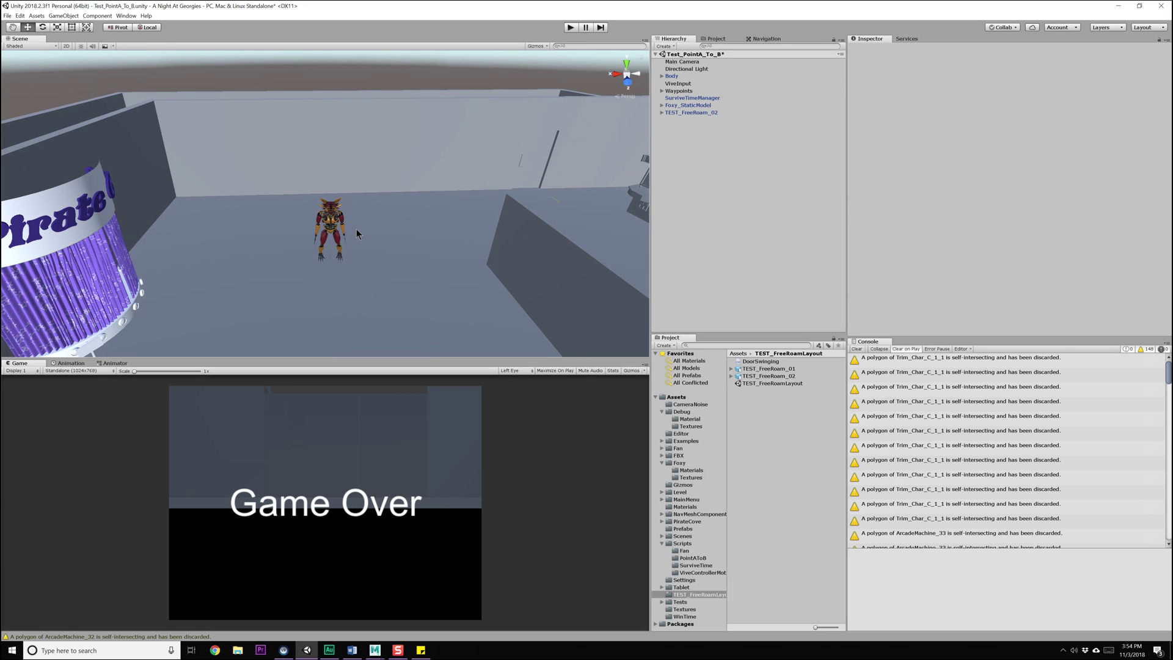
pyautogui.scroll(-15, 347, 233)
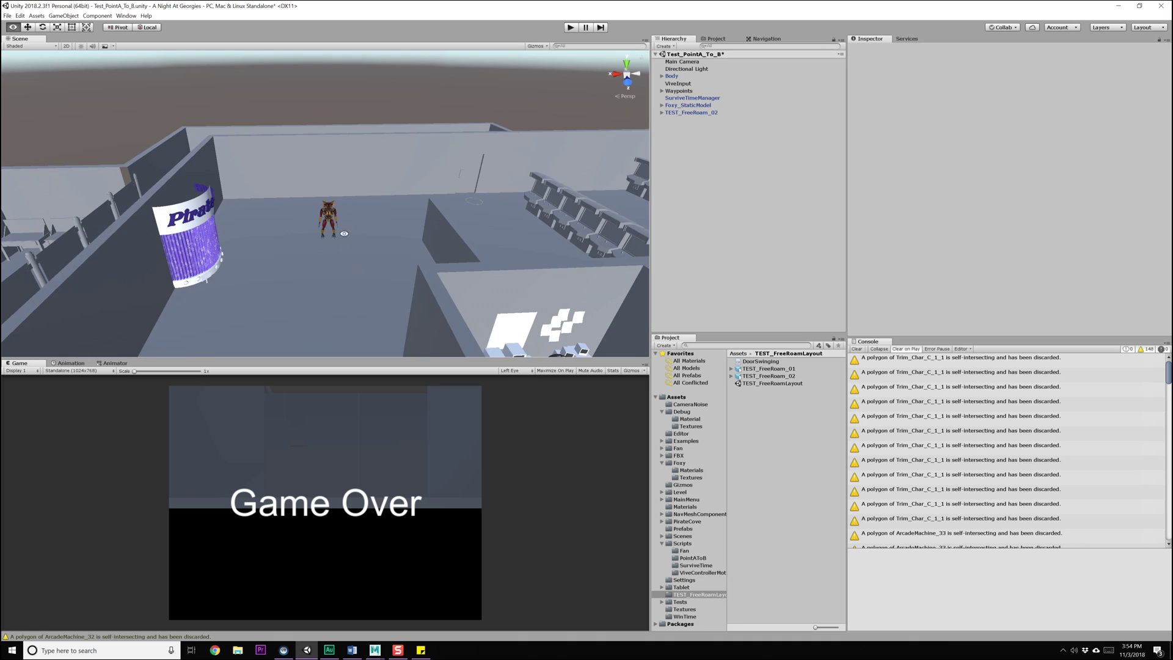
pyautogui.keyDown('alt'); pyautogui.moveTo(364, 212); pyautogui.dragTo(384, 269); pyautogui.keyUp('alt')
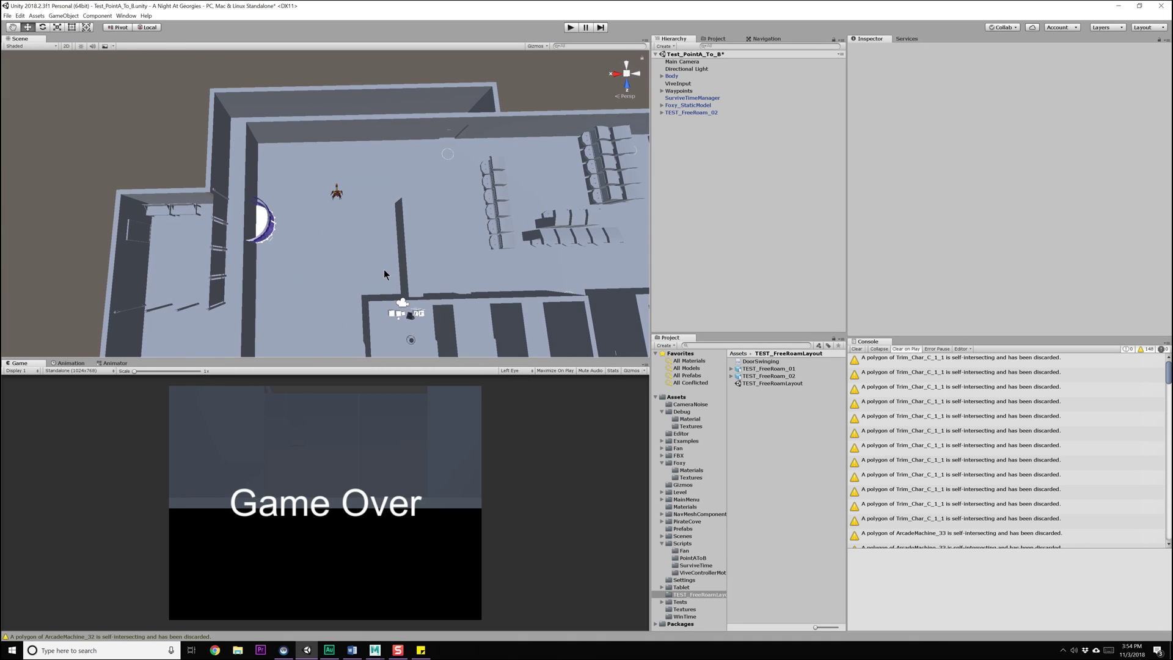